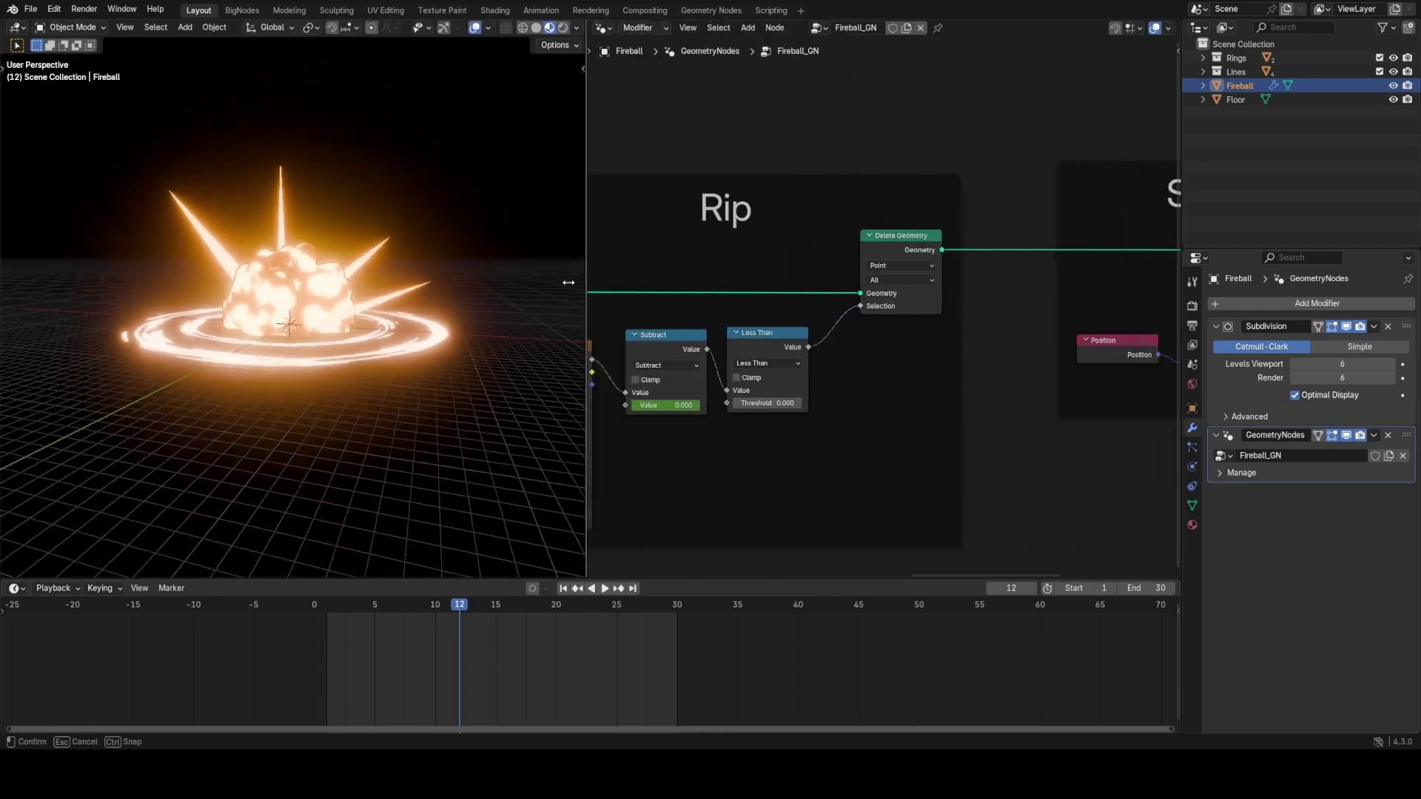
Examine the Fireball's geometry node groups, including Displace and Rip, and the fireball in the finished explosion scene
scroll(738, 287, down, 10)
middle_drag(664, 288, 888, 300)
scroll(829, 321, up, 5)
scroll(829, 320, up, 2)
drag(649, 424, 821, 222)
middle_drag(871, 152, 841, 298)
click(850, 288)
middle_drag(969, 334, 901, 304)
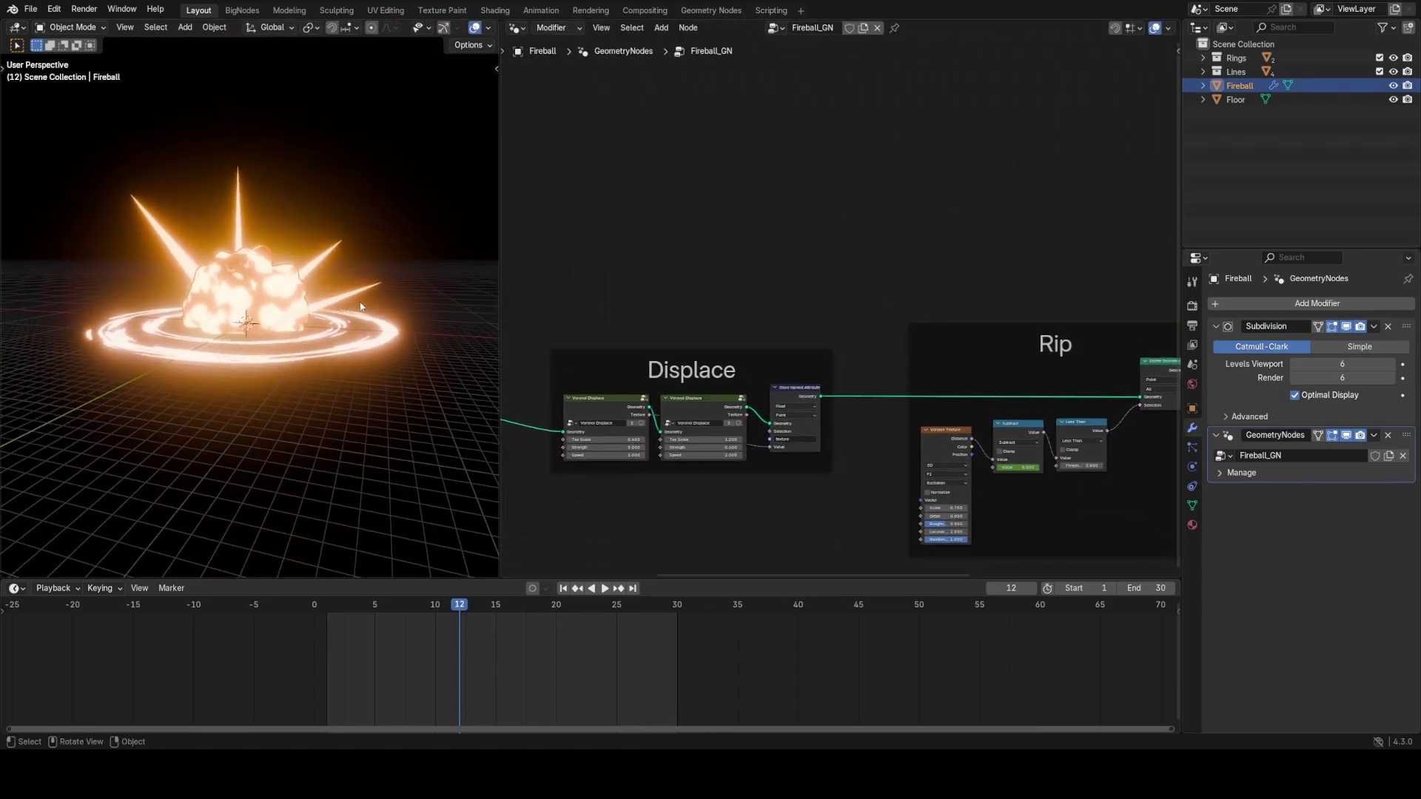
scroll(319, 324, up, 8)
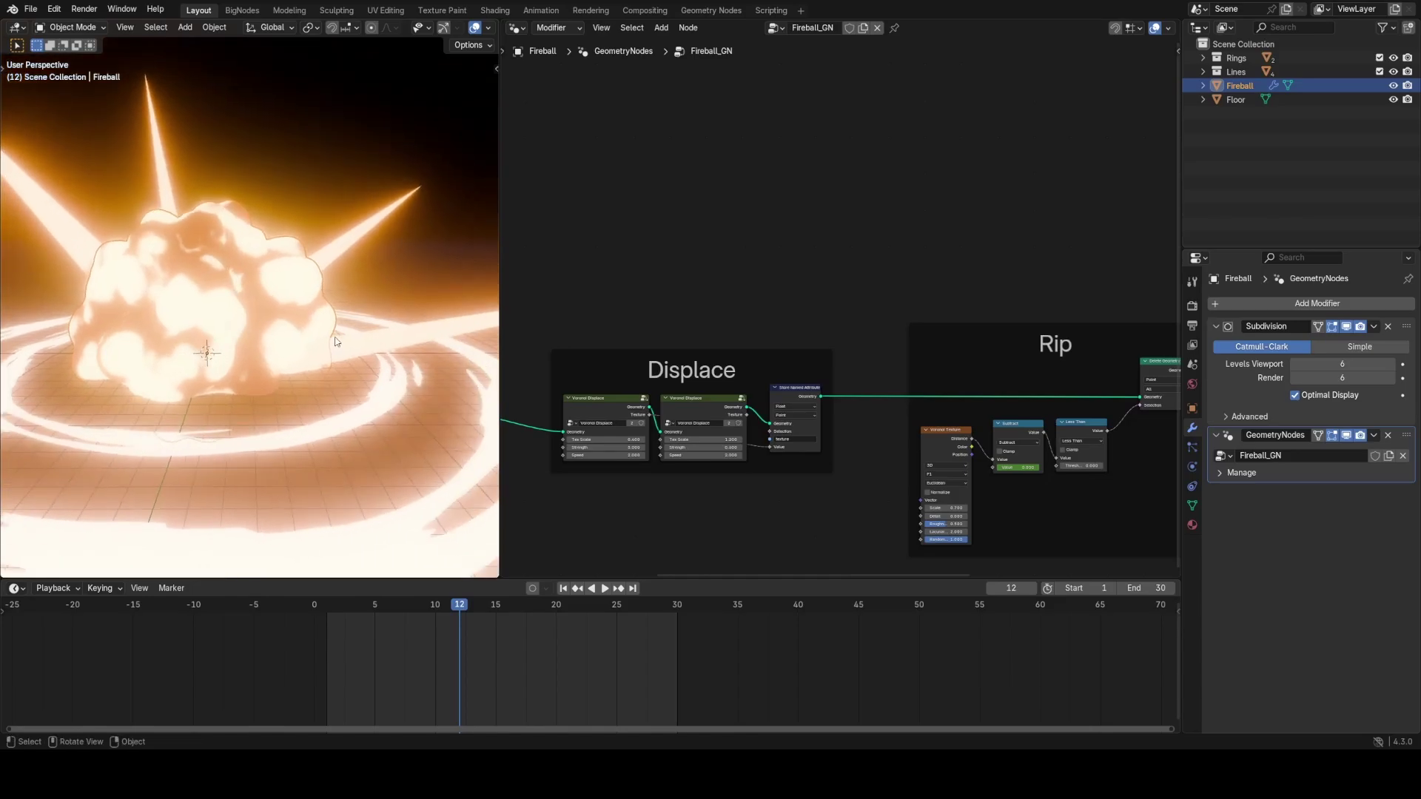
Inspect the ring and line objects around the fireball and the geometry nodes driving the lines
click(384, 341)
middle_drag(385, 340, 336, 391)
click(303, 422)
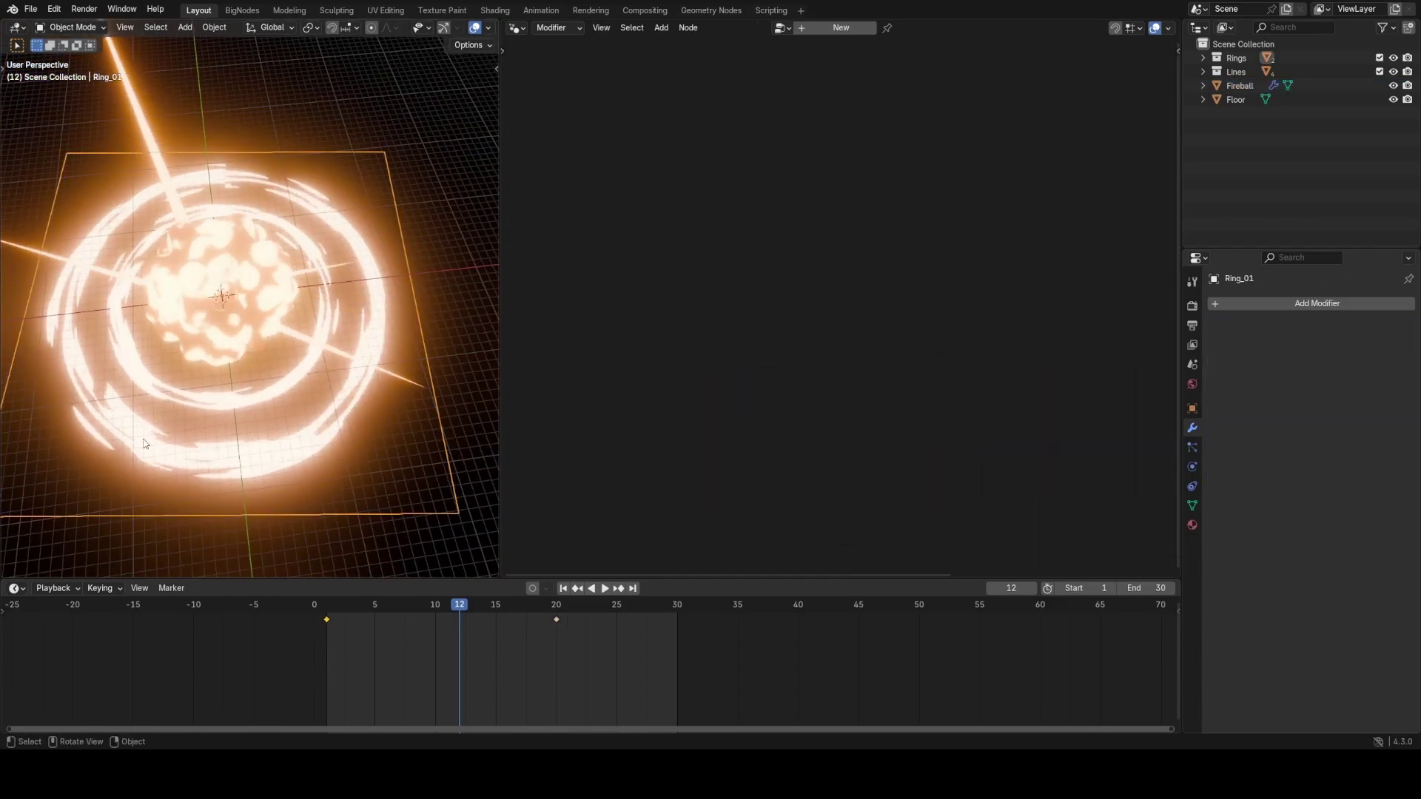
middle_drag(262, 464, 158, 369)
click(156, 367)
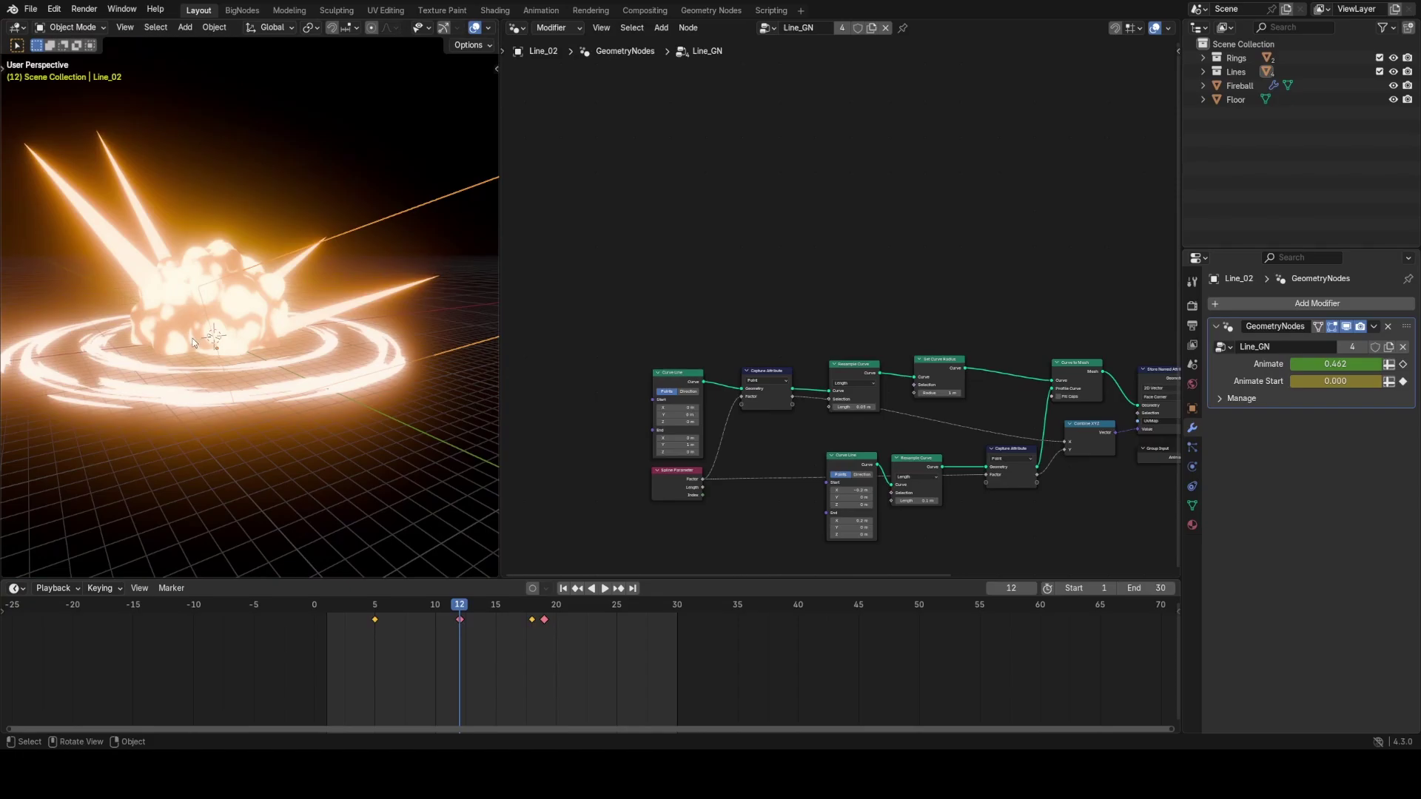
scroll(292, 304, up, 3)
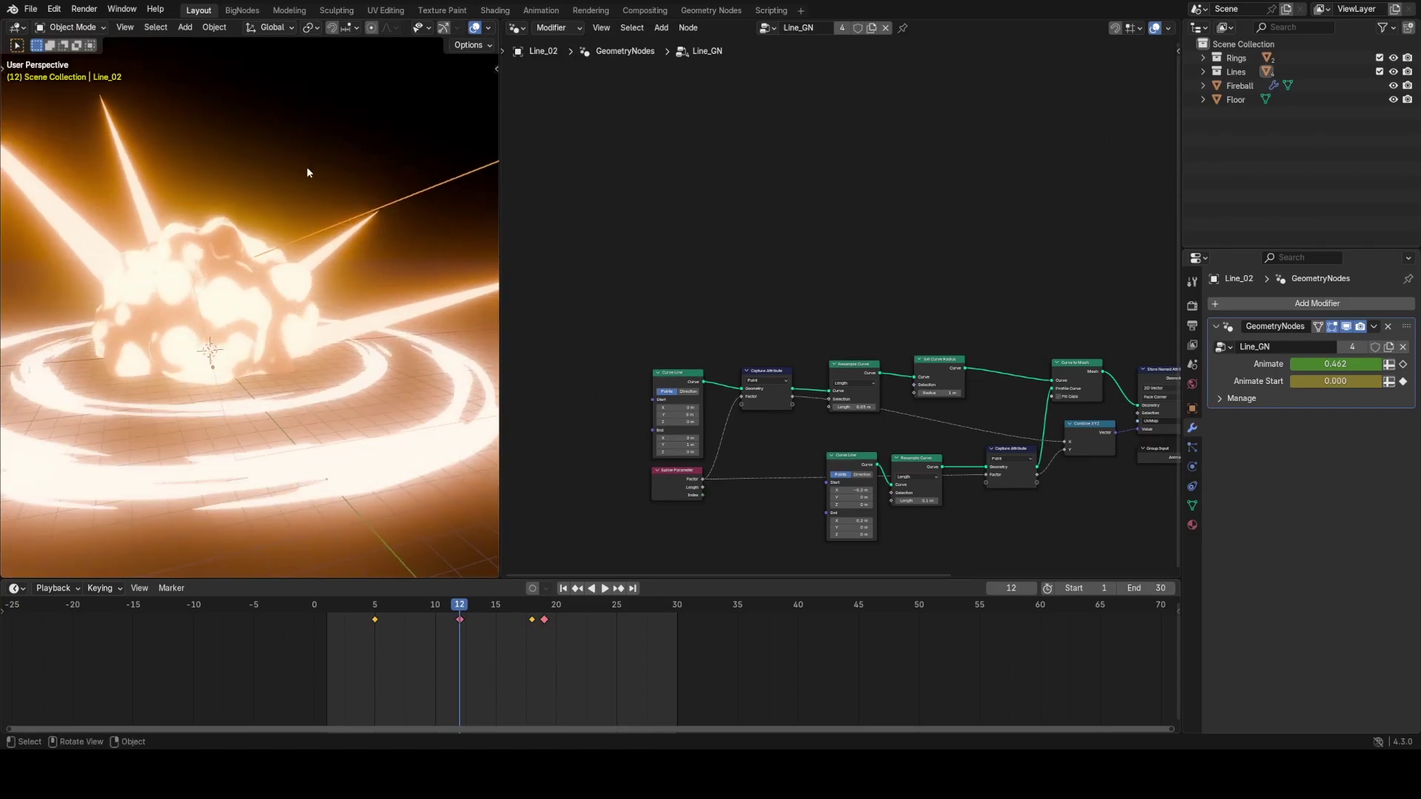
click(297, 148)
scroll(297, 150, down, 3)
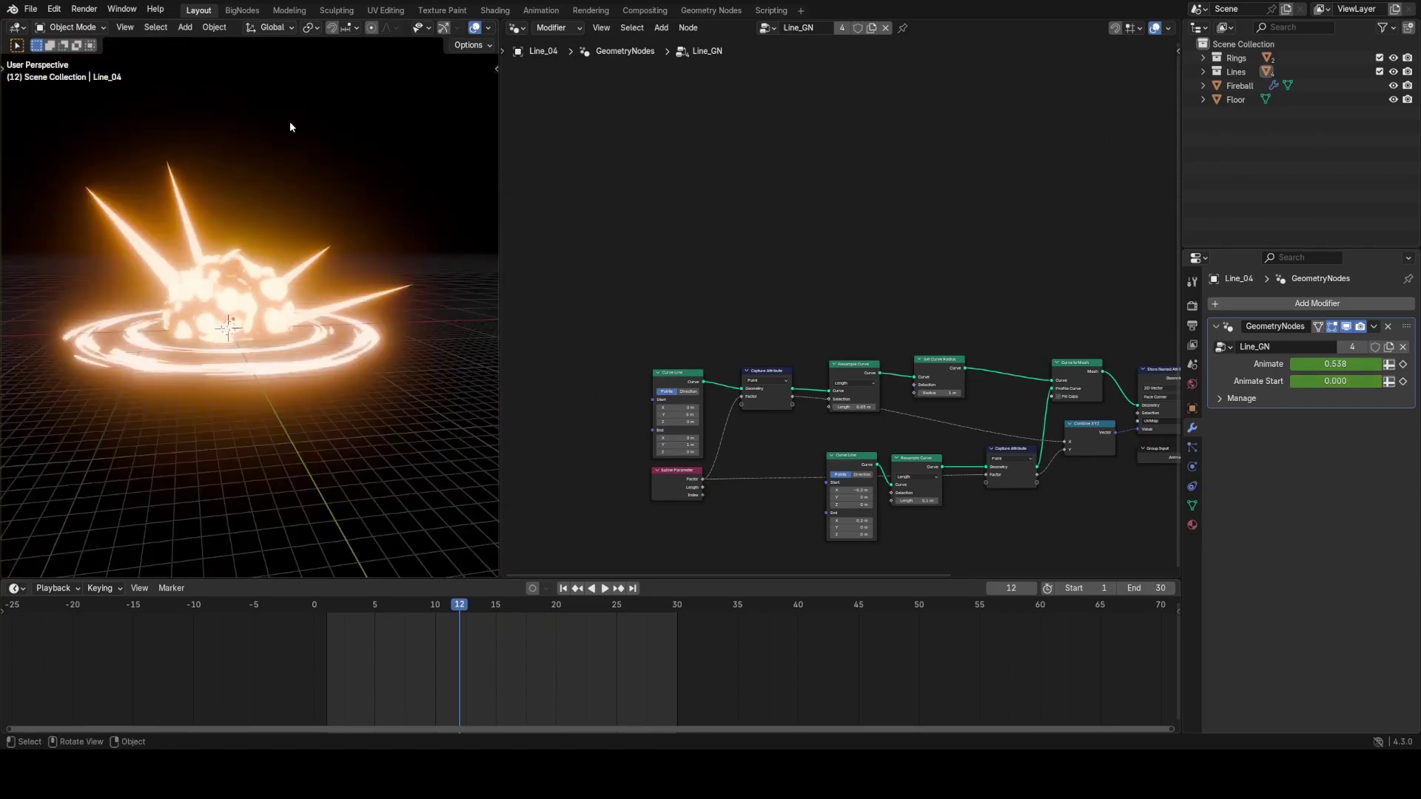
Start a new file and discard the changes to FXplay2.blend
click(29, 9)
mouse_move(96, 24)
click(195, 38)
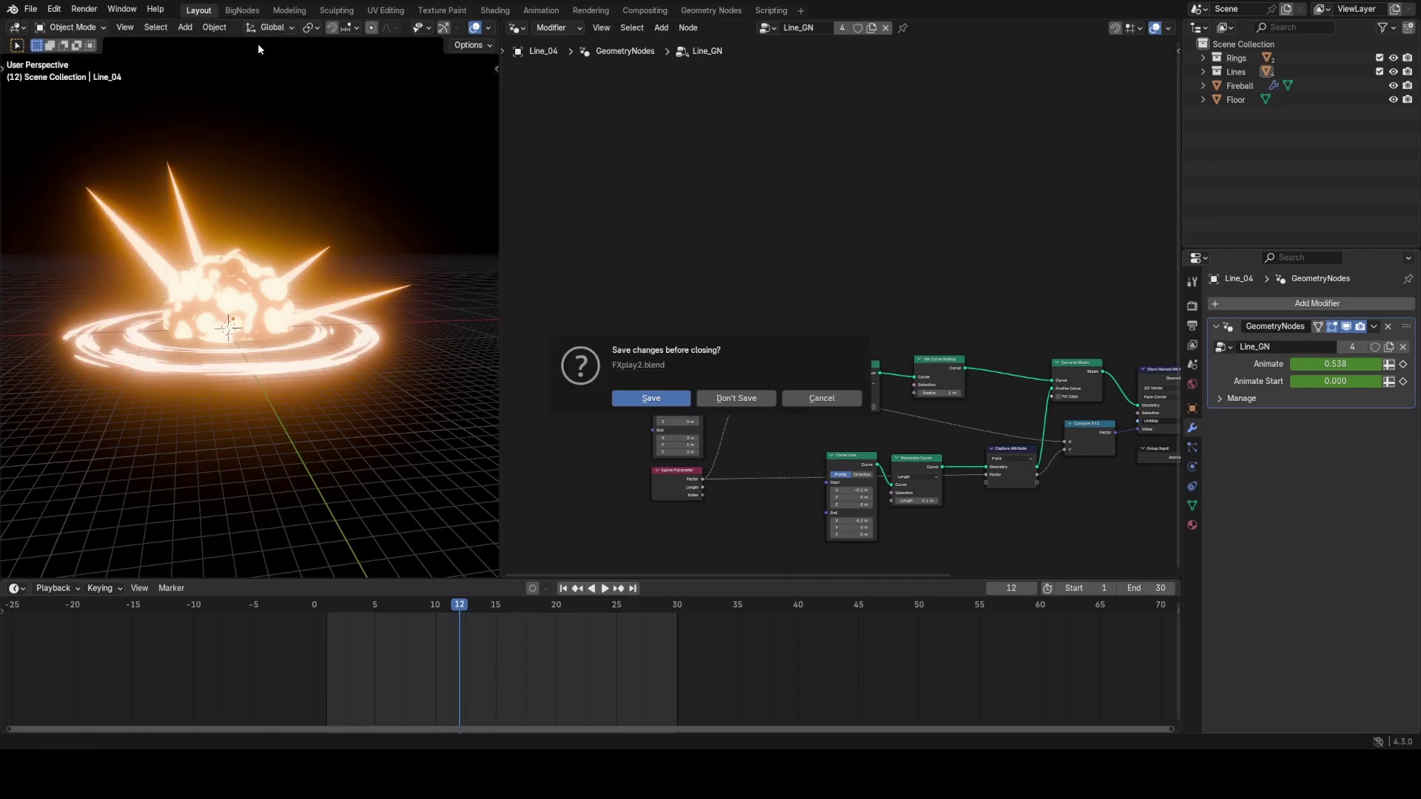
click(747, 400)
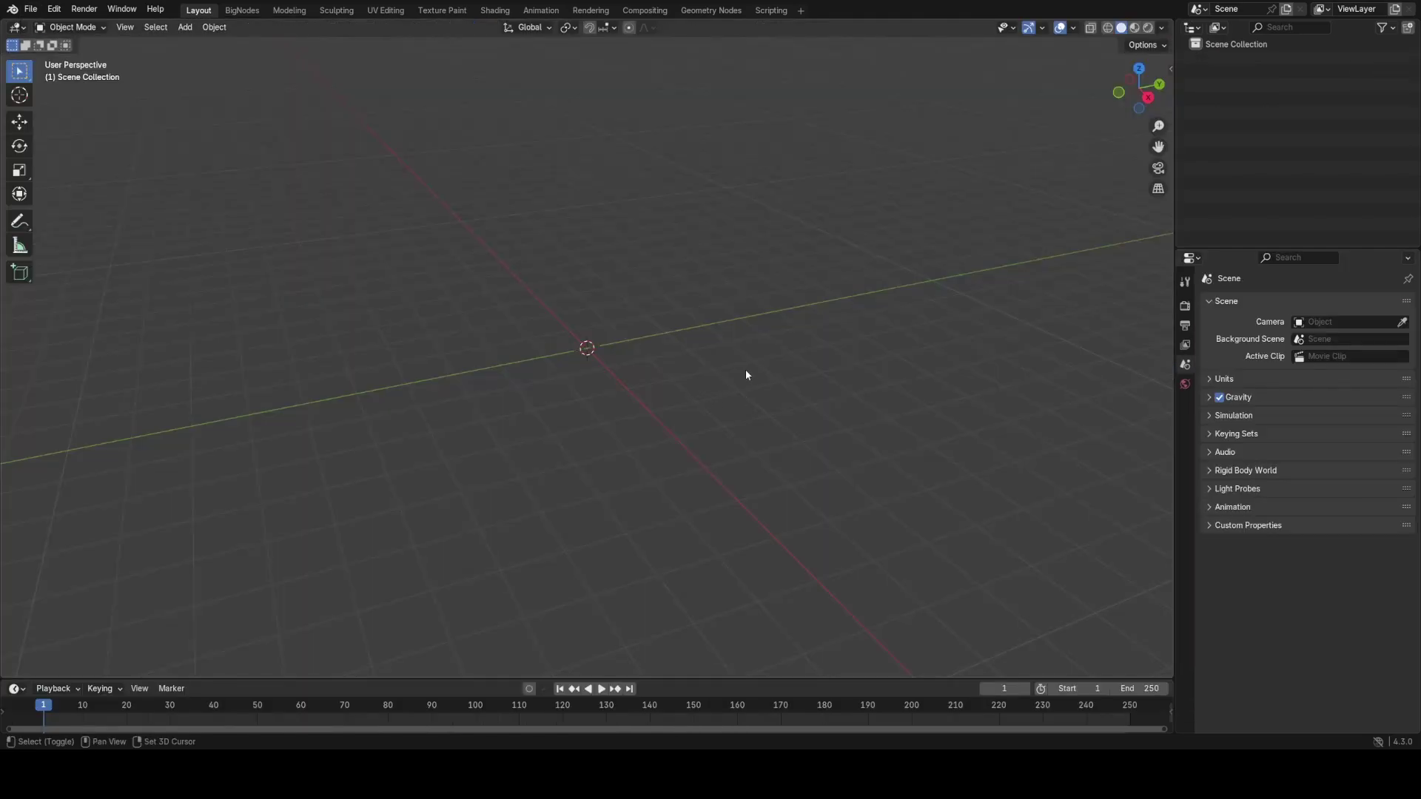
Add a plane mesh at the scene origin
key(shift+a)
mouse_move(692, 388)
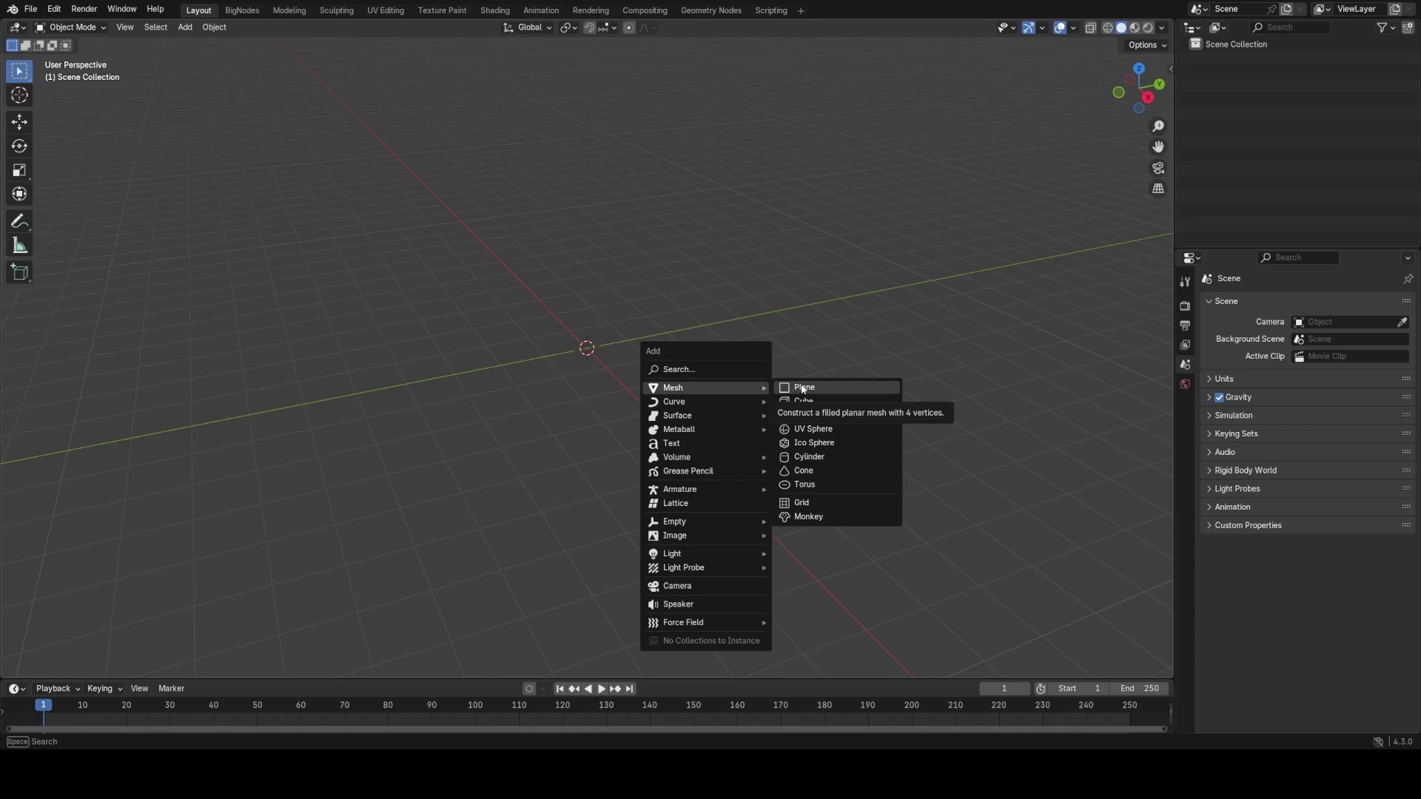
click(803, 388)
middle_drag(679, 325, 712, 383)
scroll(713, 382, up, 4)
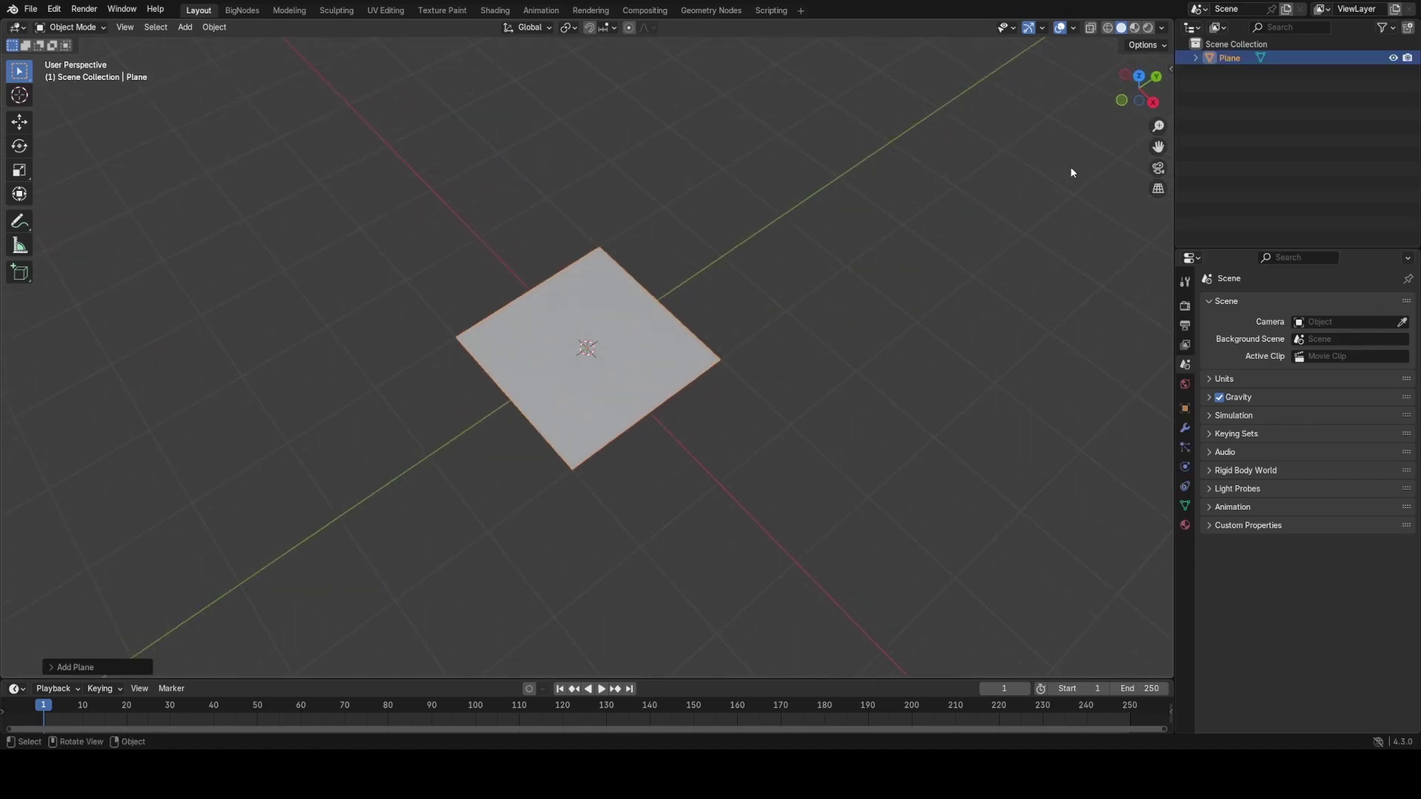
Split the 3D viewport to place a Shader Editor beside it and hide the viewport's toolbar
drag(1170, 23, 524, 29)
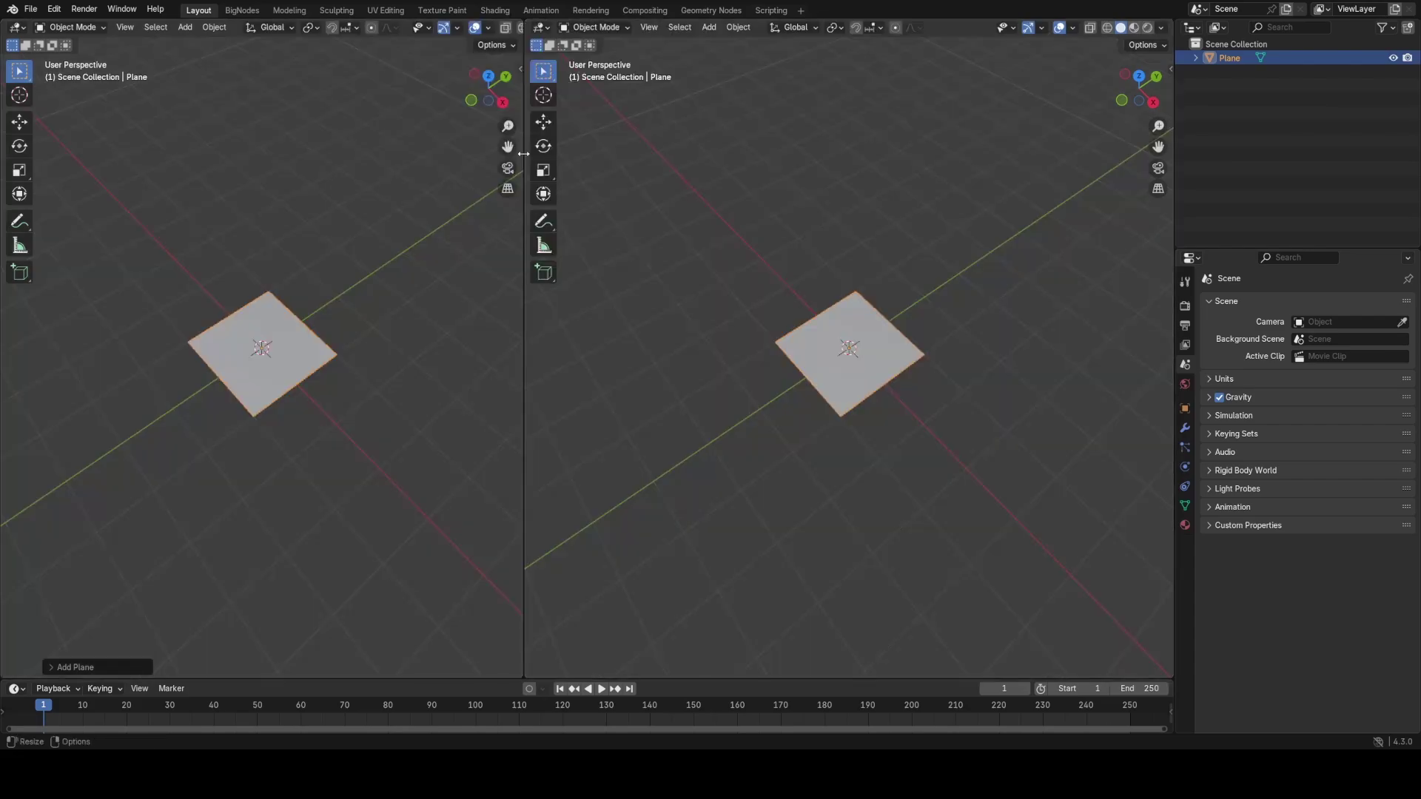
click(540, 27)
click(598, 153)
key(n)
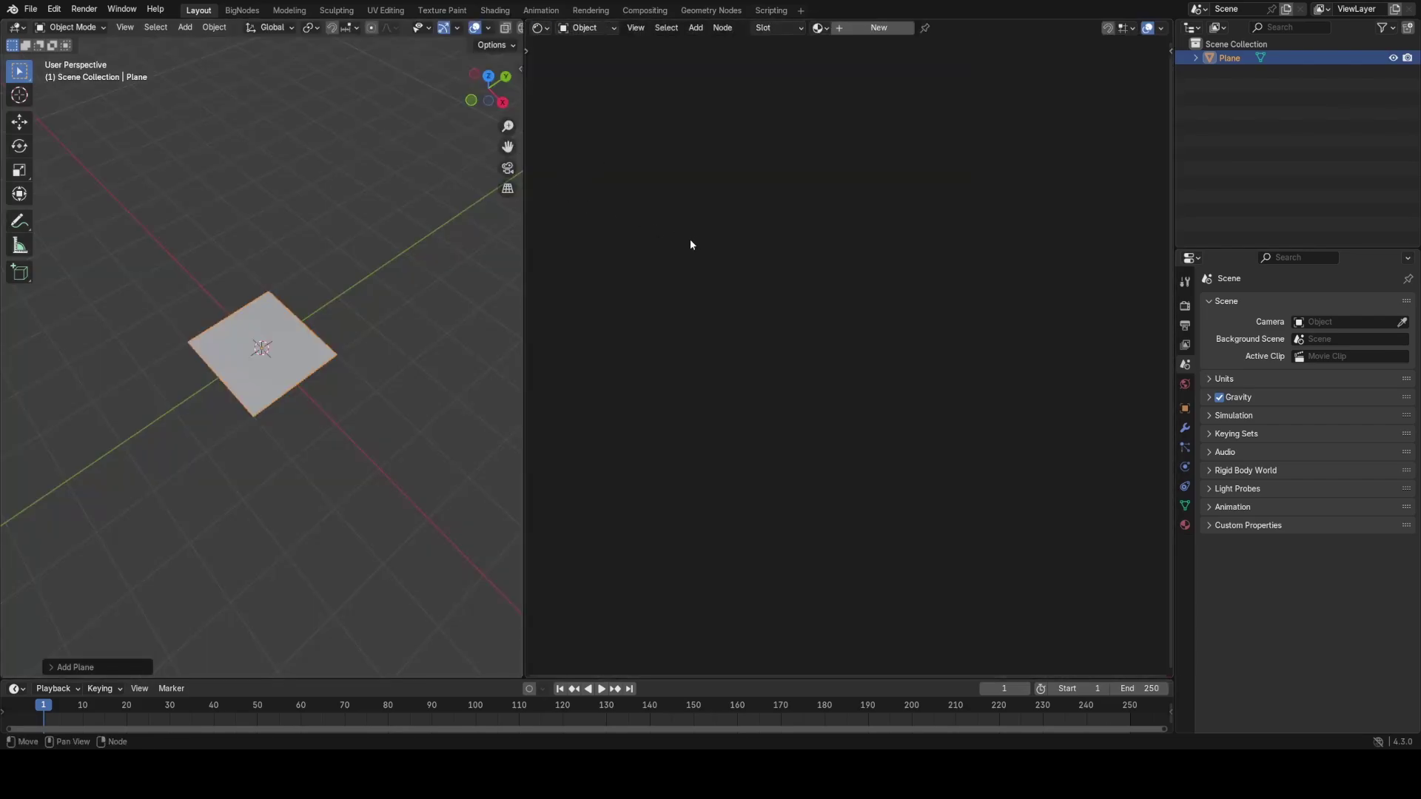
key(t)
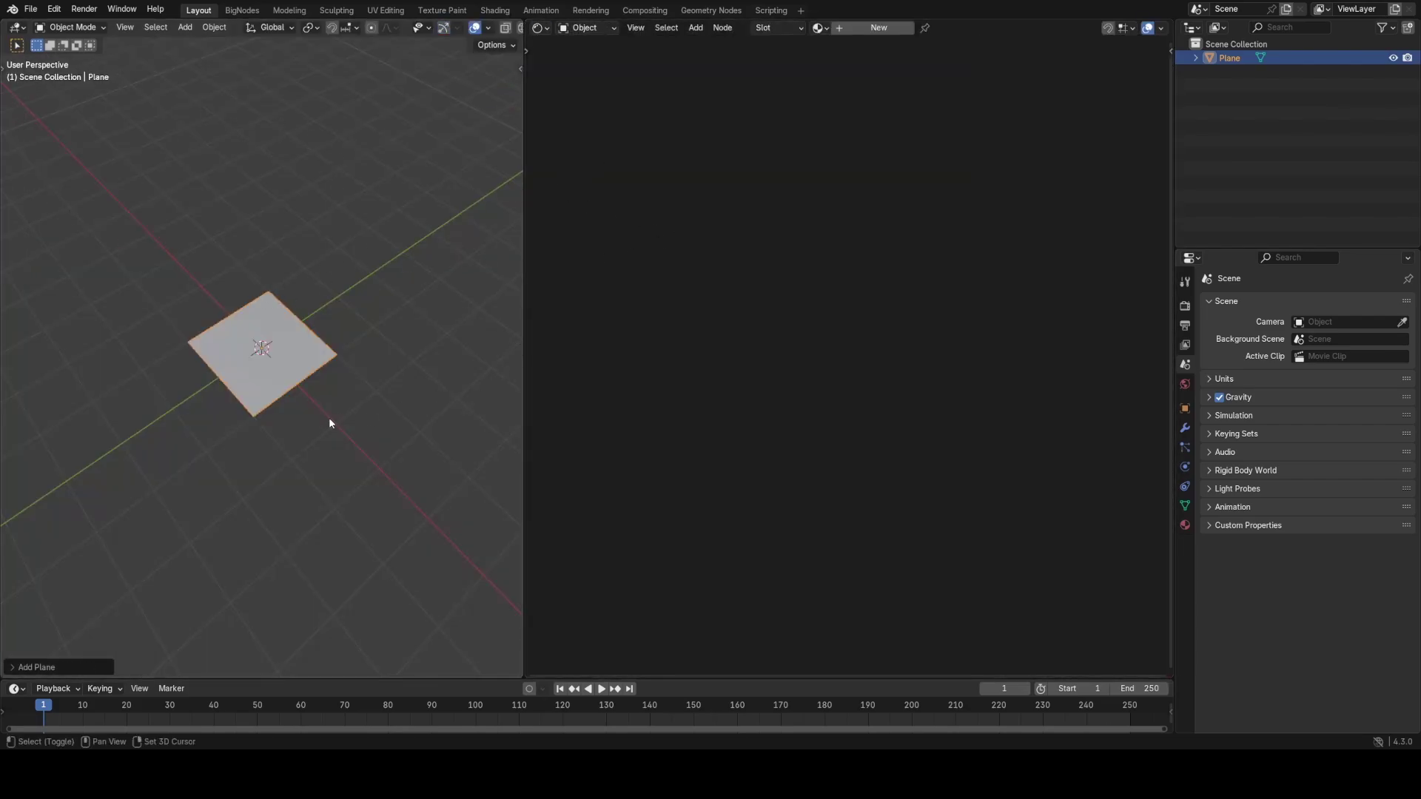
Enable the Screencast Keys display in the 3D viewport
scroll(327, 412, up, 1)
key(n)
click(516, 185)
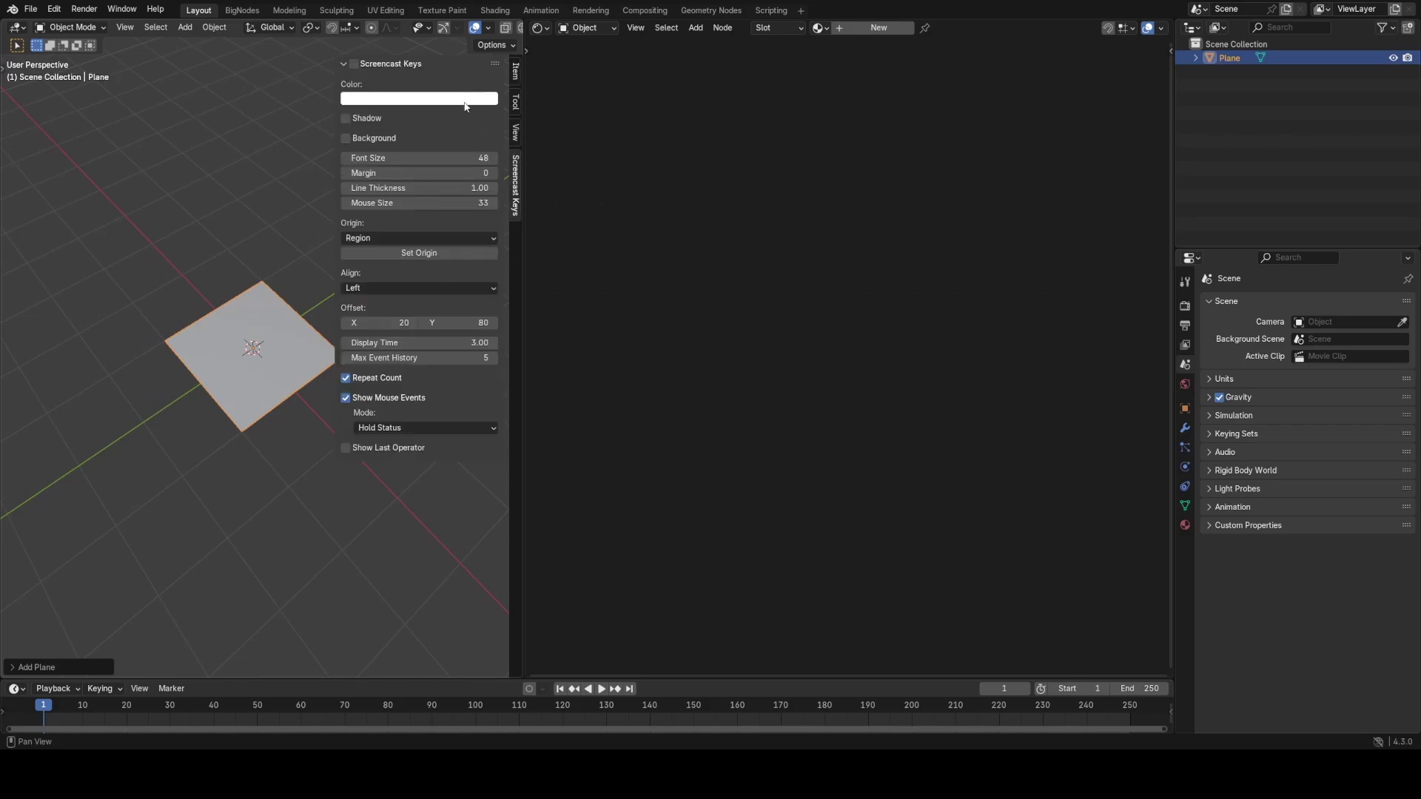
click(354, 64)
key(n)
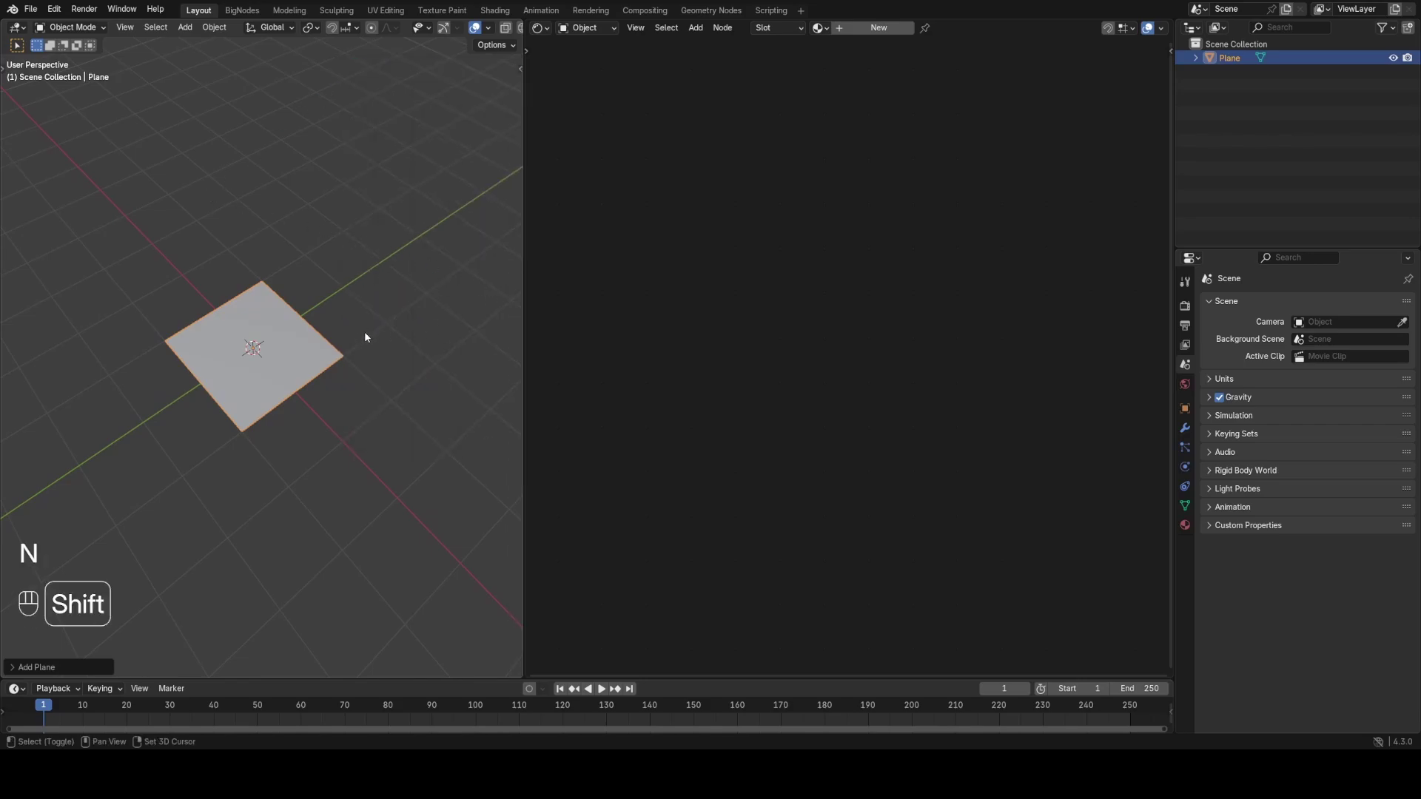
shift+middle_drag(364, 333, 352, 371)
scroll(348, 377, up, 2)
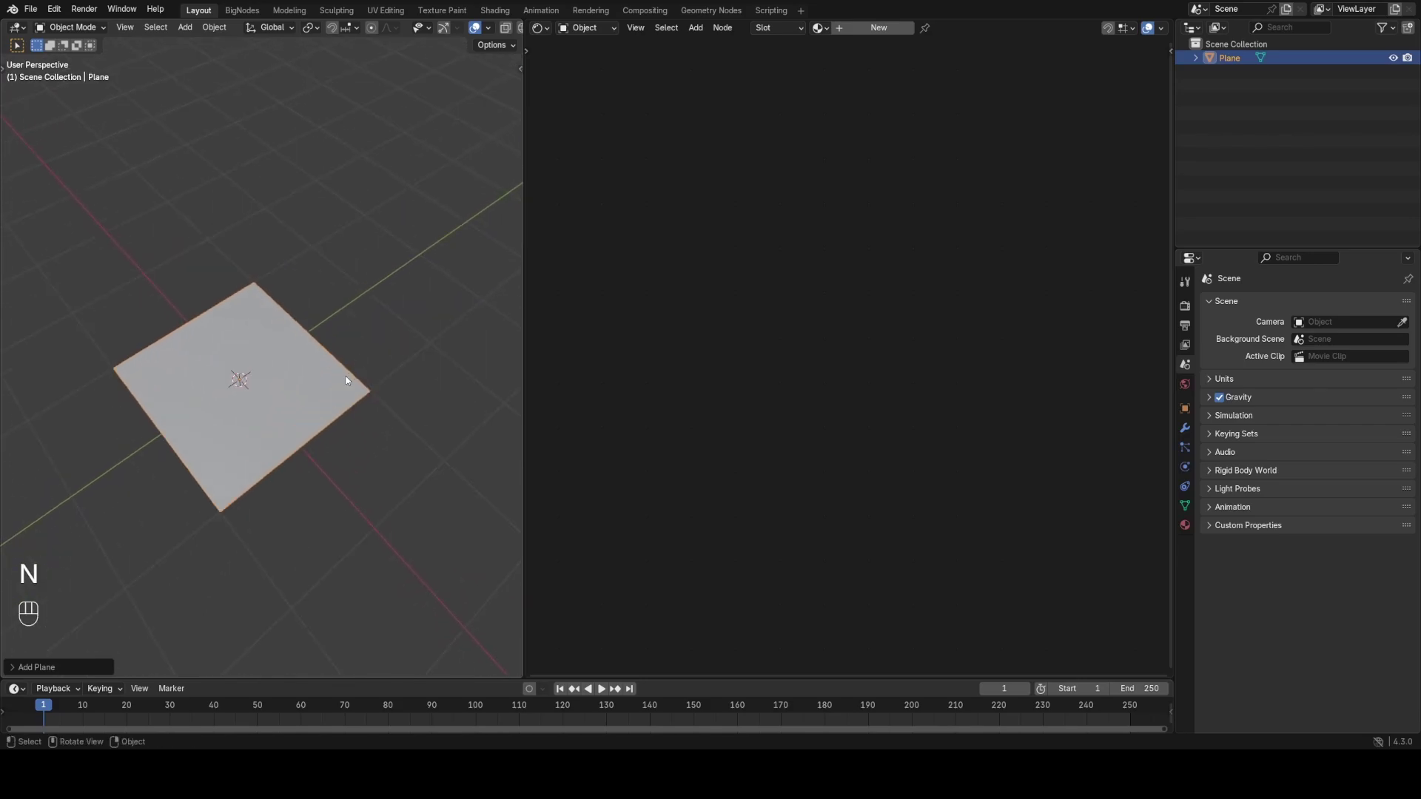
Create a new material for the plane and delete its default shader node, keeping only Material Output
click(842, 30)
scroll(866, 185, up, 3)
key(x)
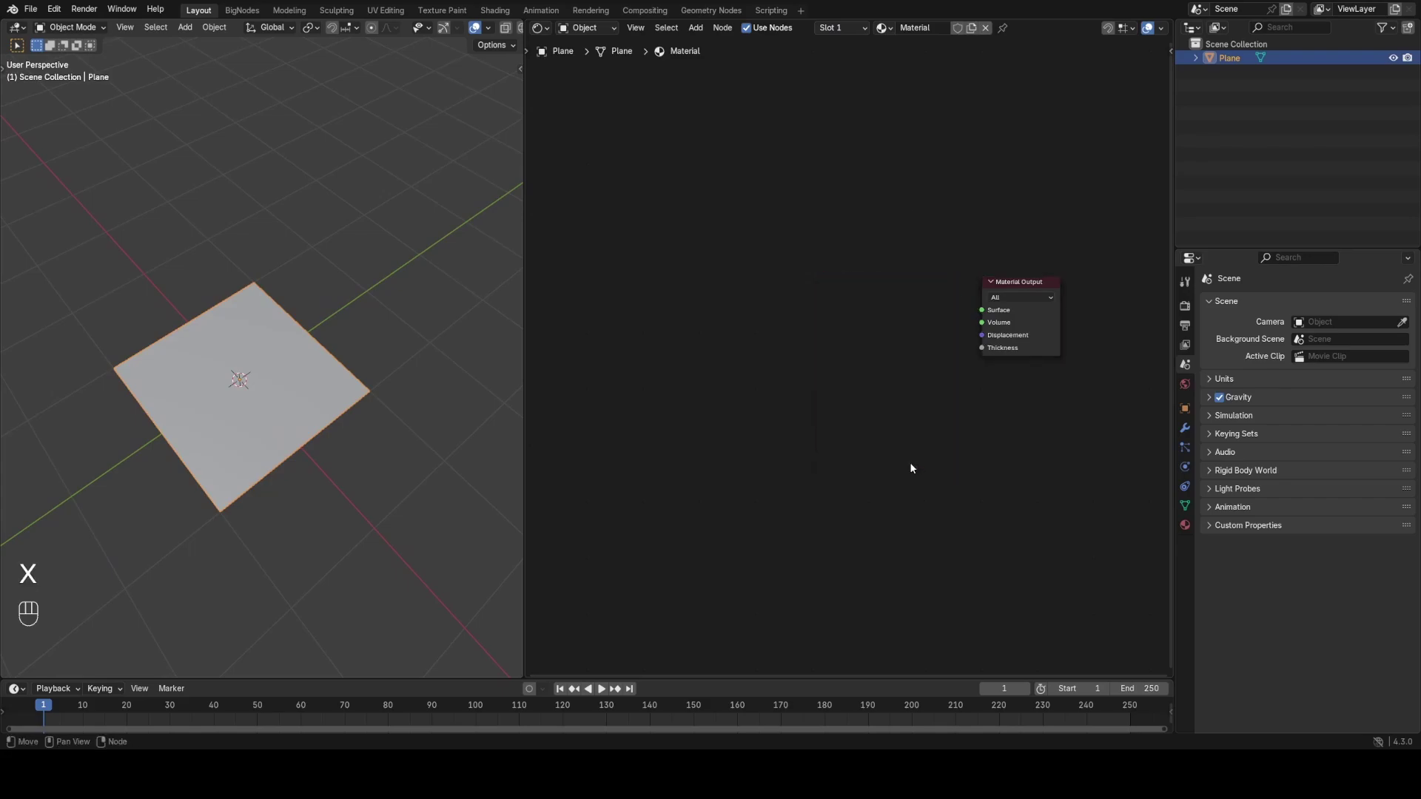
Add an Emission shader node before the Material Output
shift+middle_drag(818, 352, 932, 327)
key(shift+a)
text(e)
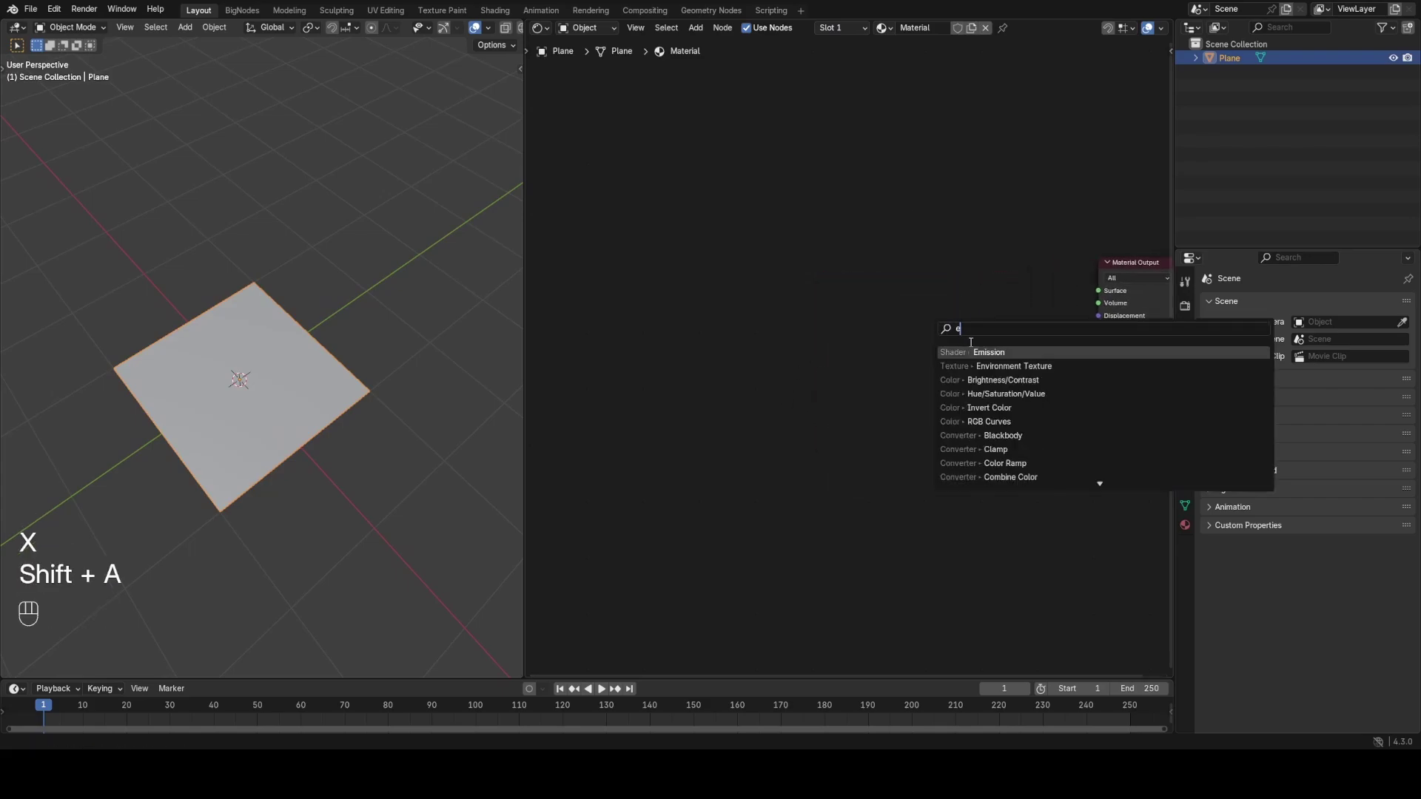
key(Return)
key(shift+a)
click(942, 286)
Add a Transparent BSDF node below the Emission node
key(shift+a)
text(tr)
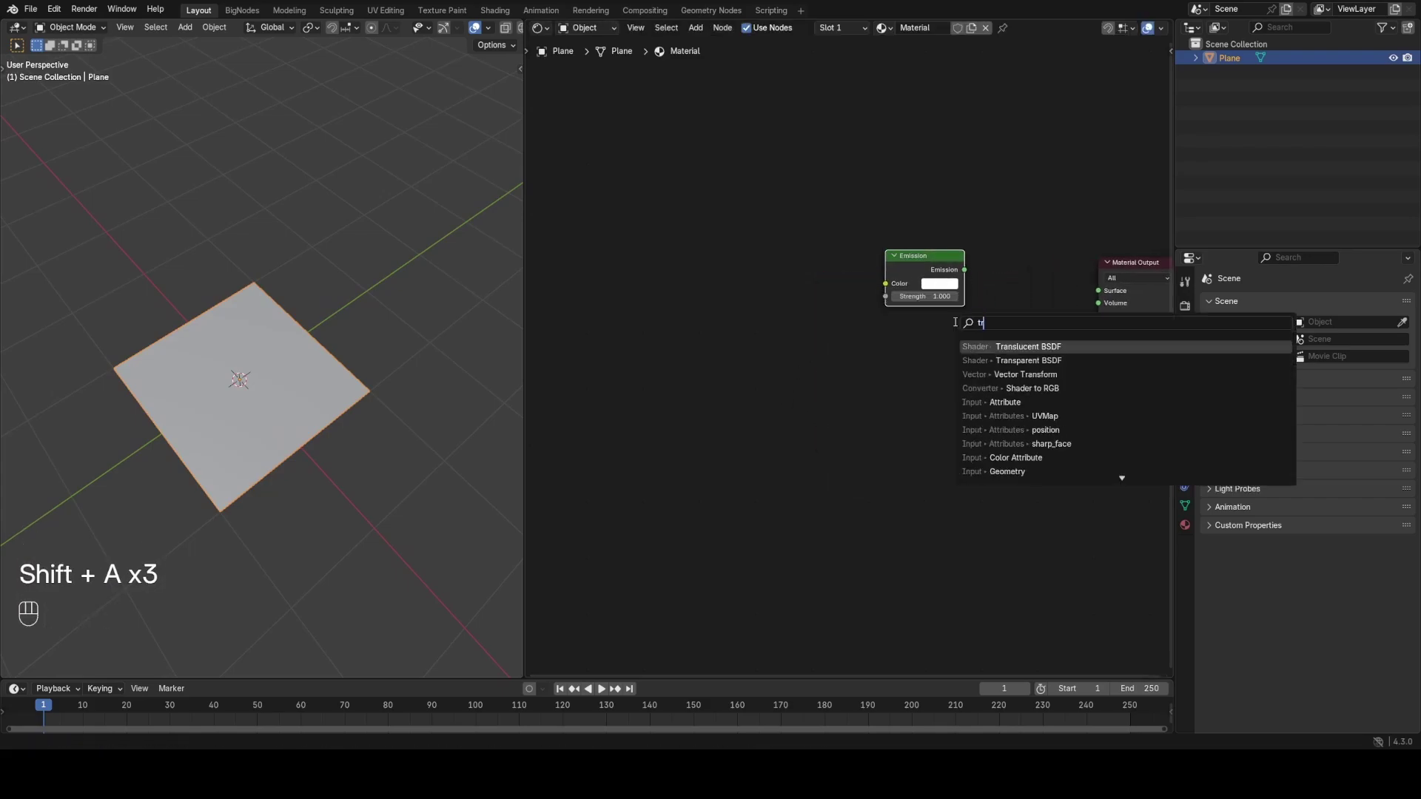
key(Down)
key(Return)
click(942, 348)
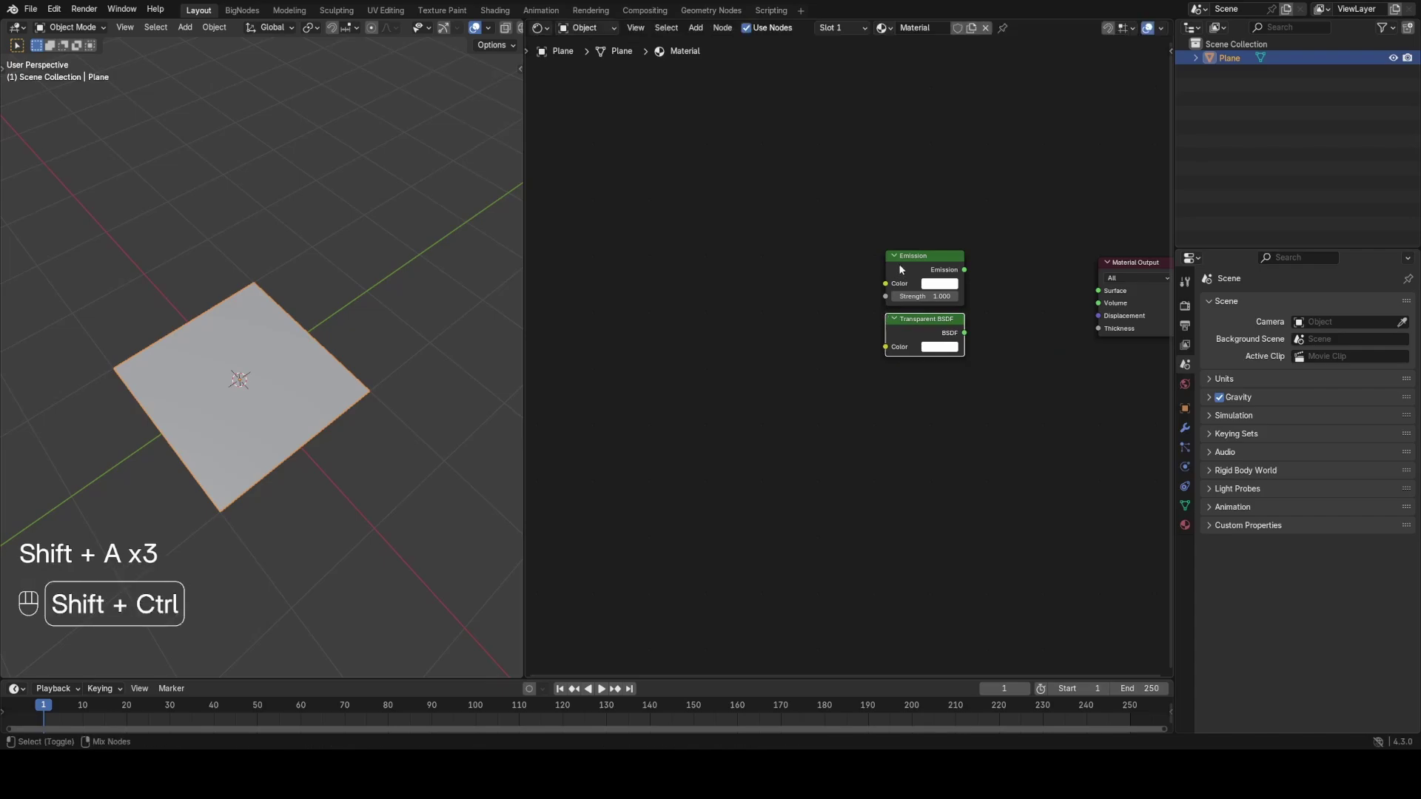
Combine Emission and Transparent BSDF with a Mix Shader and connect it to the Material Output's Surface
ctrl+shift+right_drag(898, 264, 926, 342)
middle_drag(965, 347, 820, 379)
scroll(820, 379, up, 1)
drag(919, 314, 872, 291)
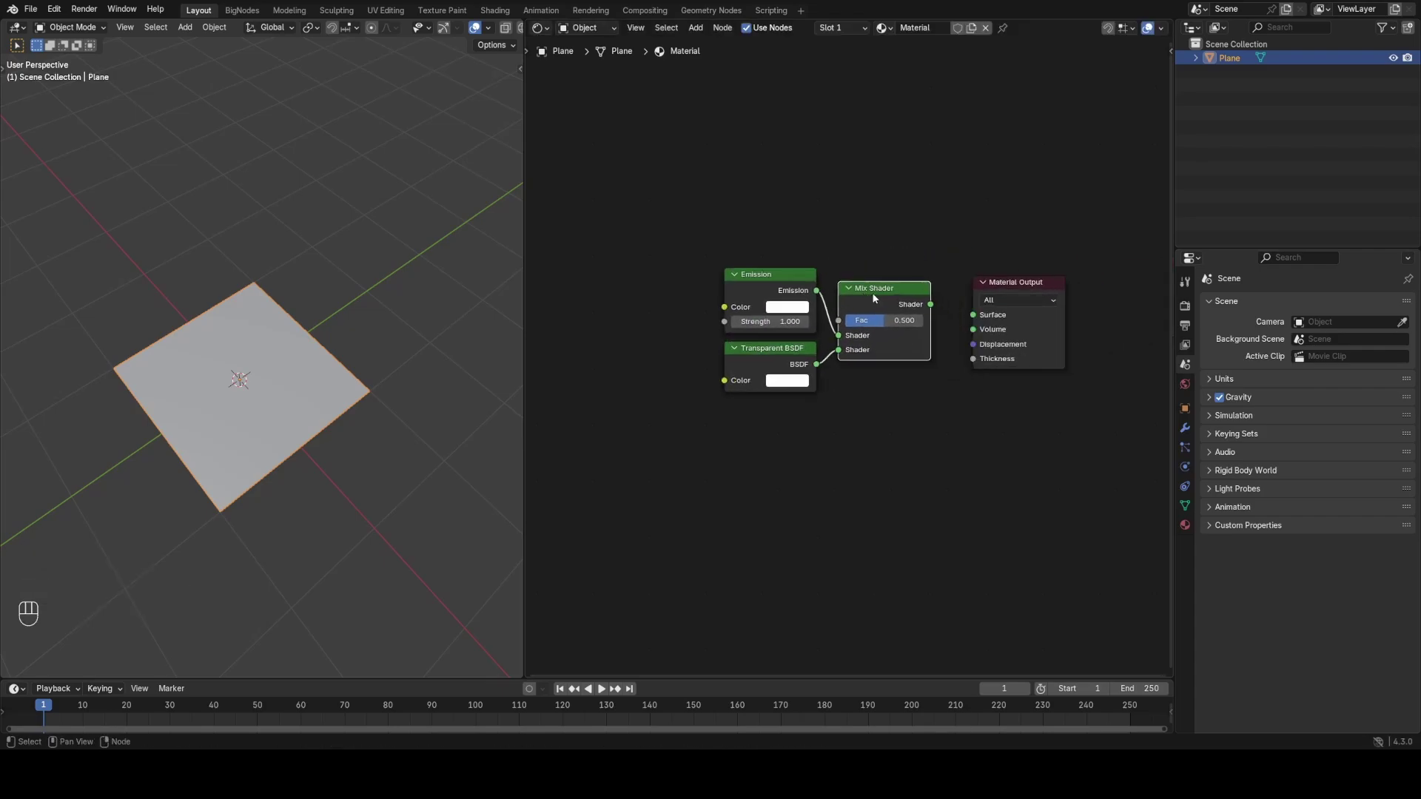
middle_drag(1000, 379, 923, 374)
drag(934, 277, 955, 266)
Move the Emission and Transparent BSDF nodes together below the Mix Shader's level to make room for factor nodes
middle_drag(740, 341, 969, 369)
scroll(907, 367, up, 2)
drag(856, 237, 954, 497)
key(g)
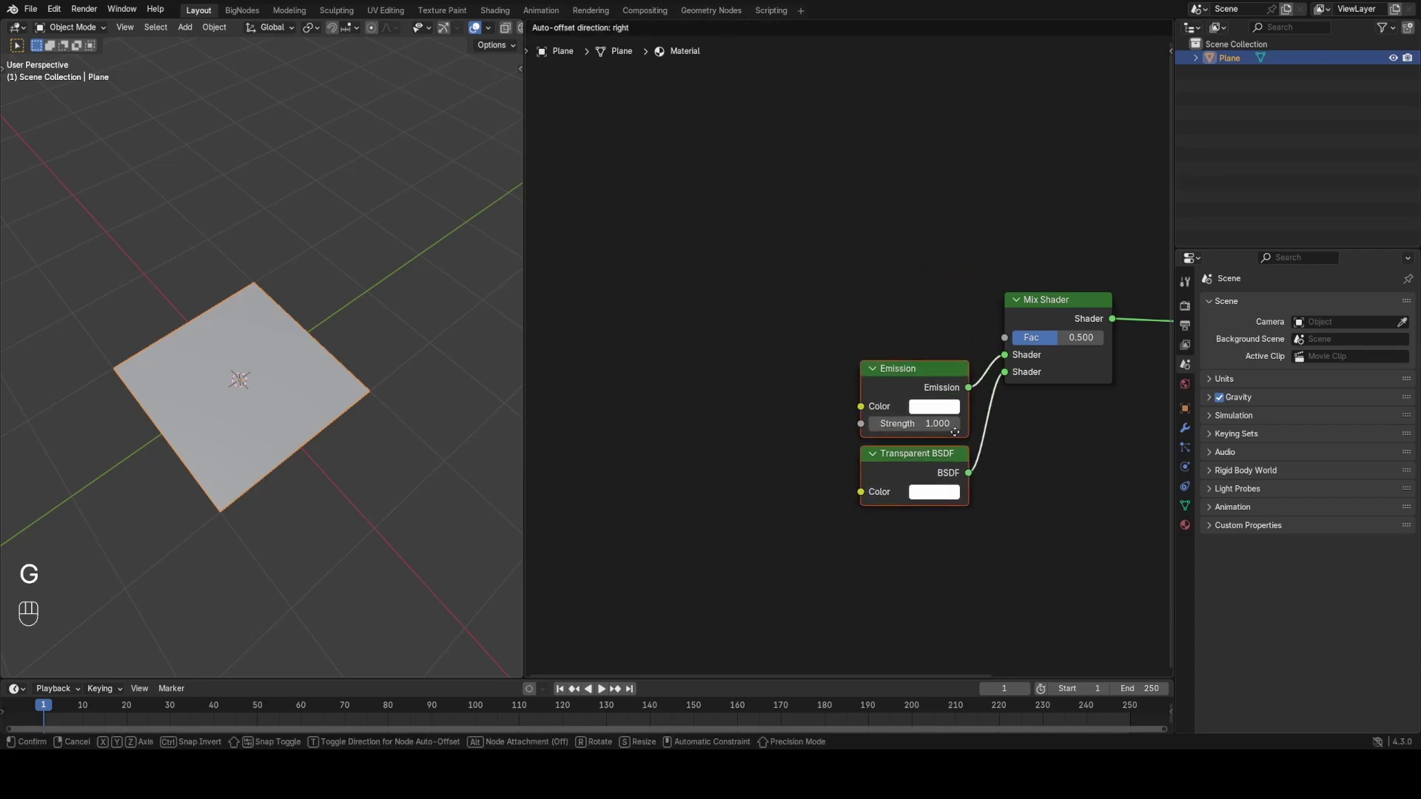
click(941, 584)
middle_drag(1020, 381, 934, 385)
scroll(933, 385, up, 2)
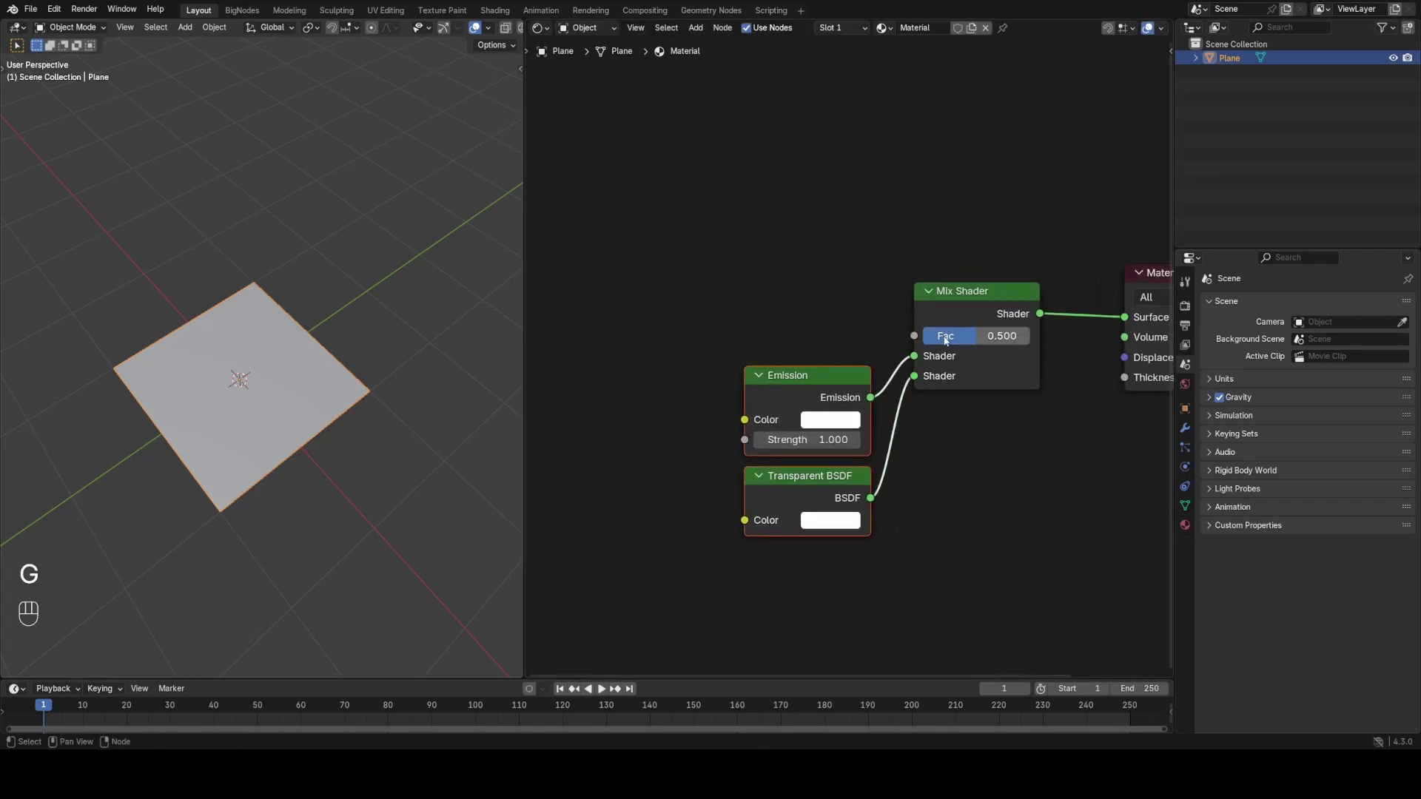
click(781, 301)
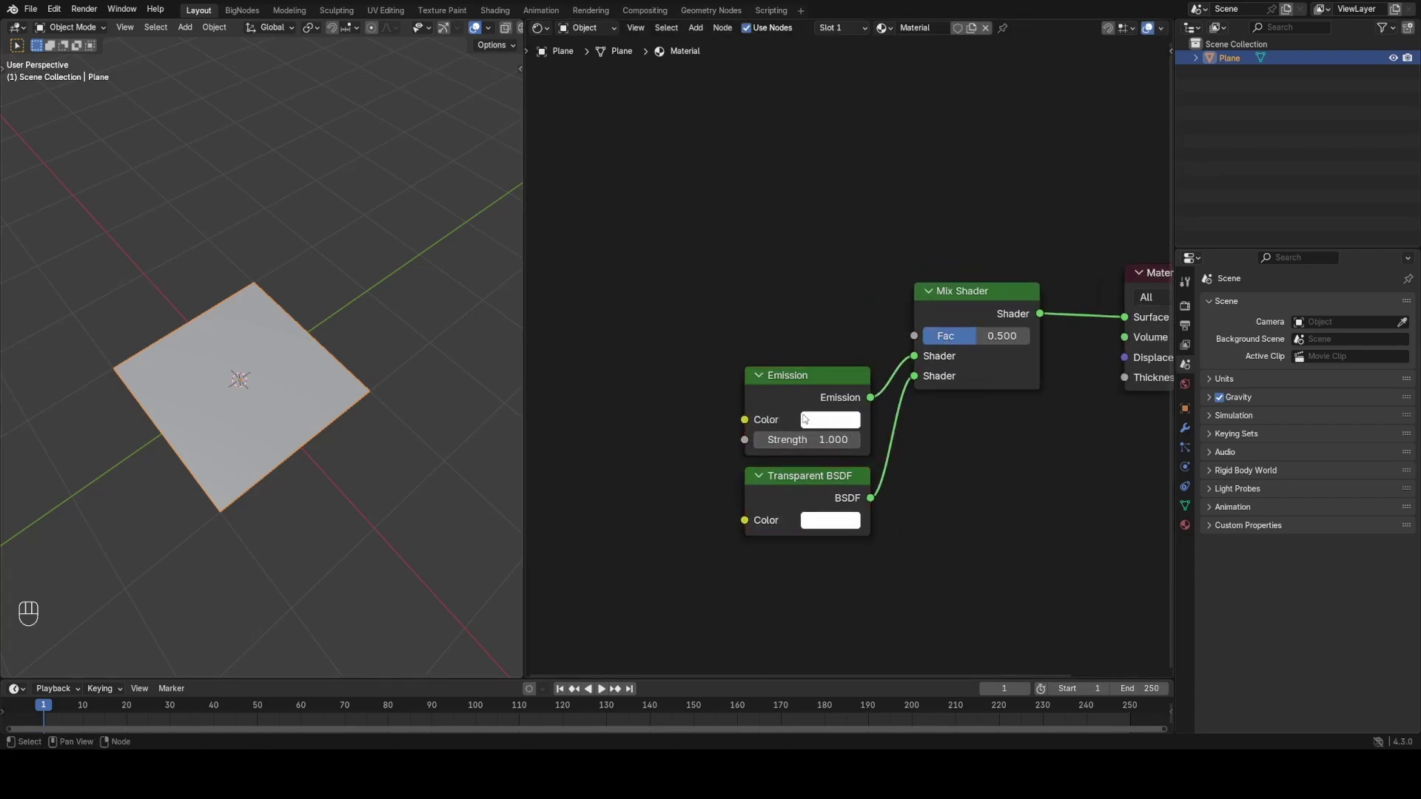
Switch the viewport to Material Preview shading and set the Mix Shader factor to about 0.507
key(z)
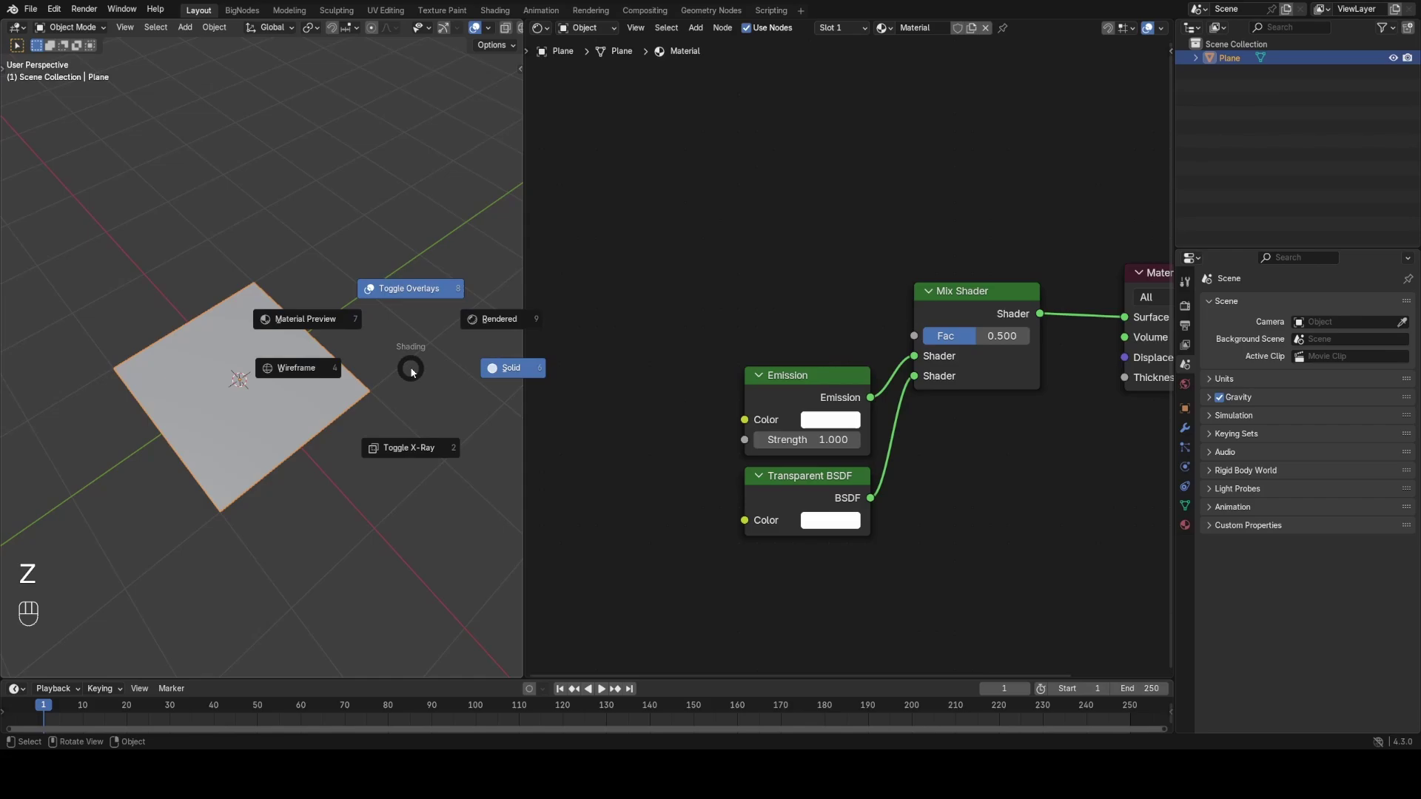
click(358, 308)
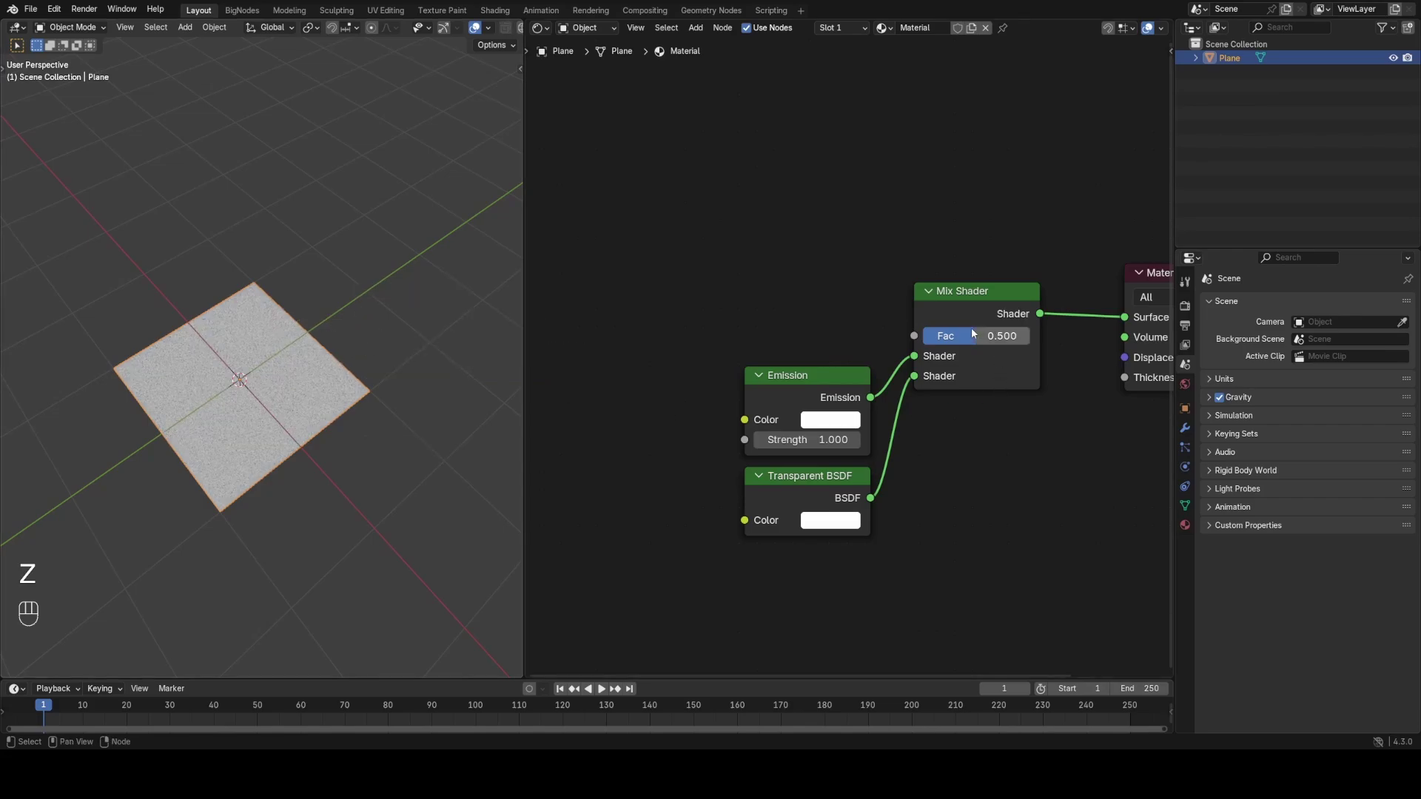
mouse_move(971, 327)
mouse_down()
mouse_move(930, 328)
mouse_move(1024, 328)
mouse_move(945, 328)
mouse_move(977, 327)
mouse_up()
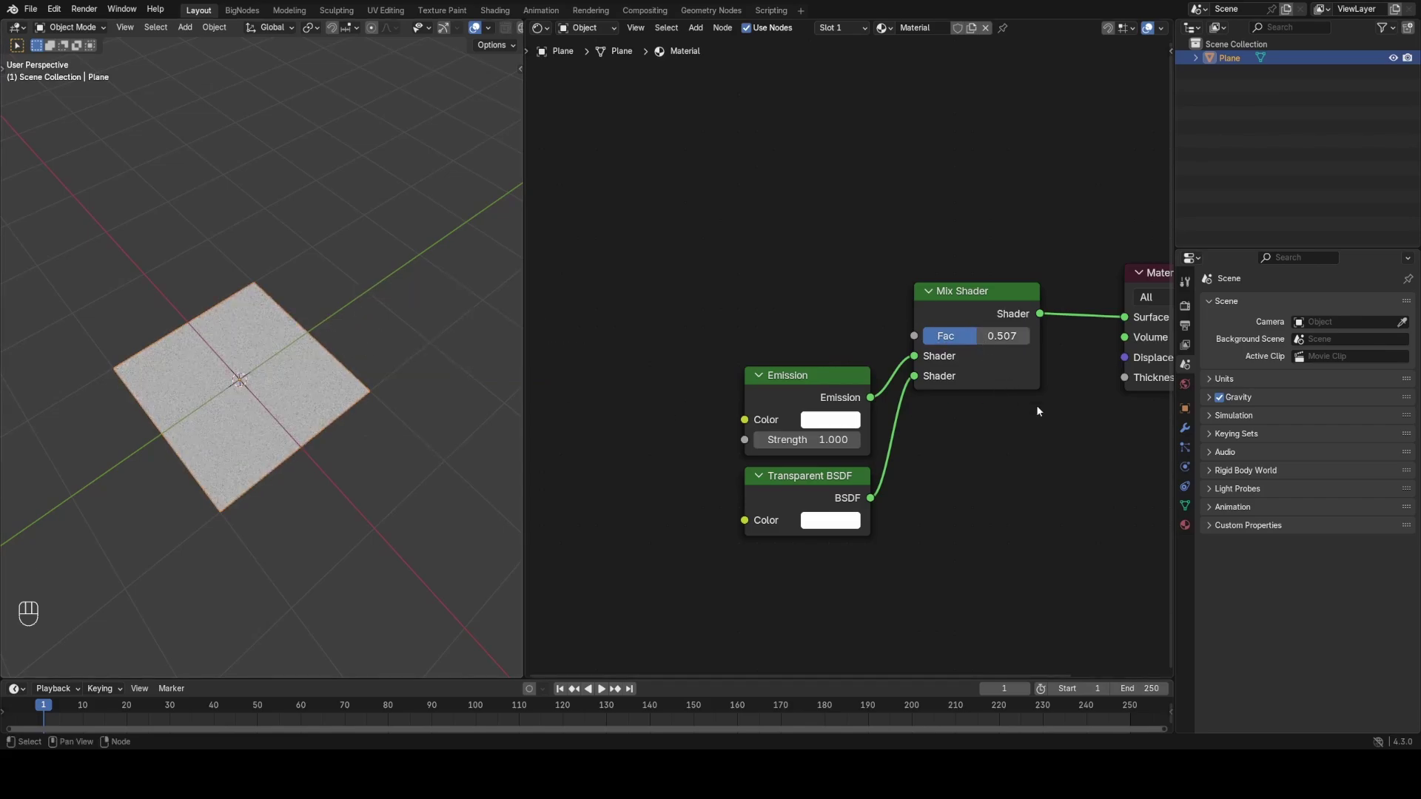
Set the material's Render Method to Blended
click(1185, 524)
scroll(1318, 633, down, 2)
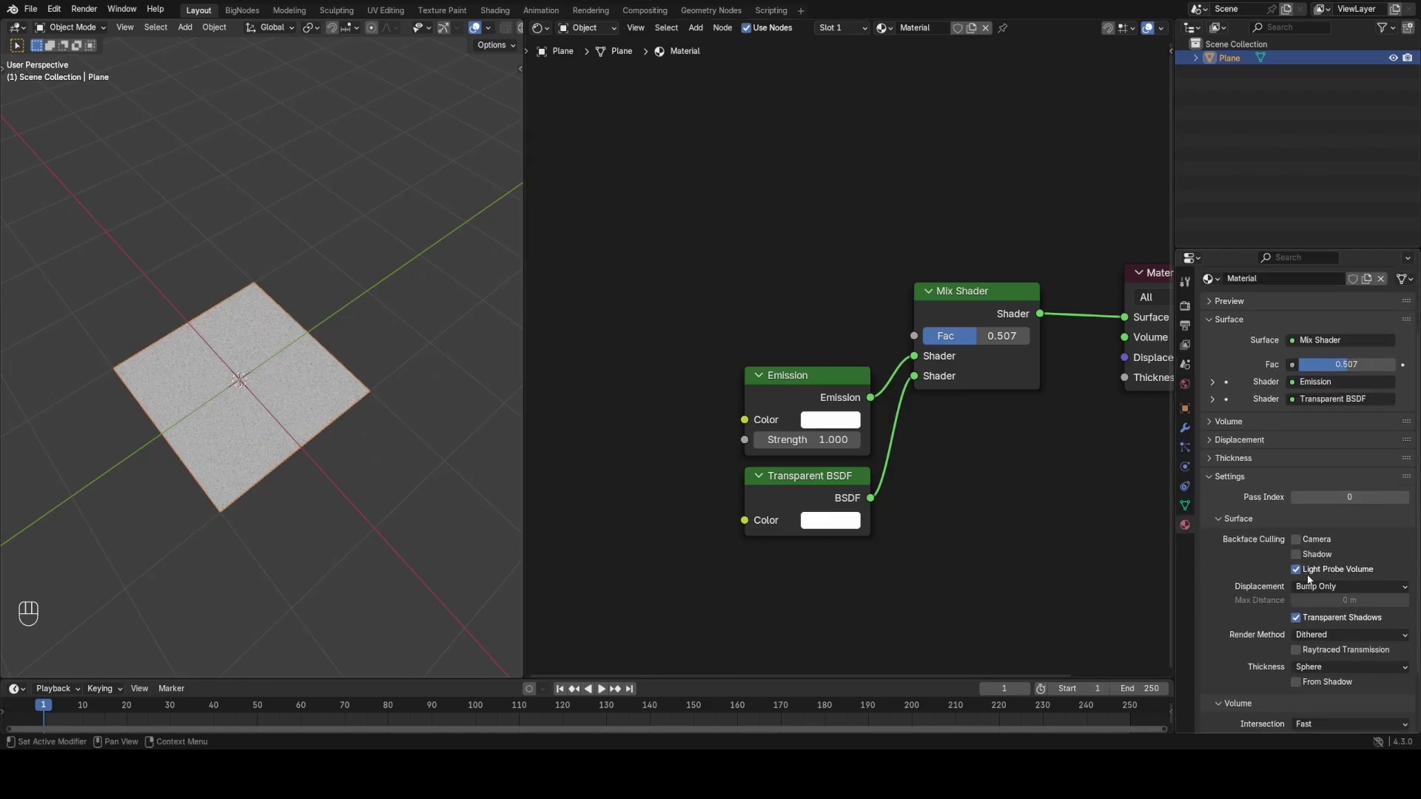
click(1319, 633)
click(1316, 655)
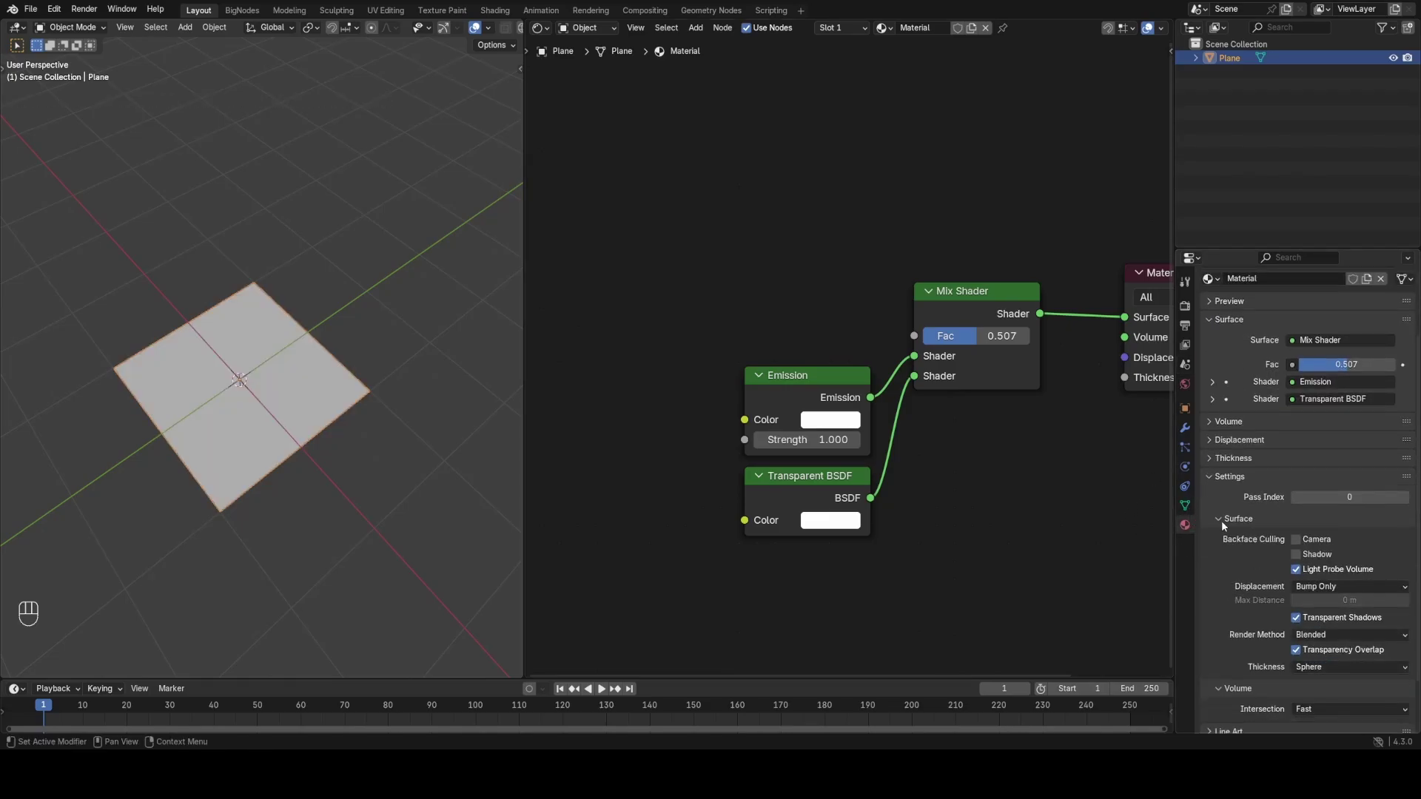
Set the Mix Shader factor to 0.600
drag(953, 338, 988, 339)
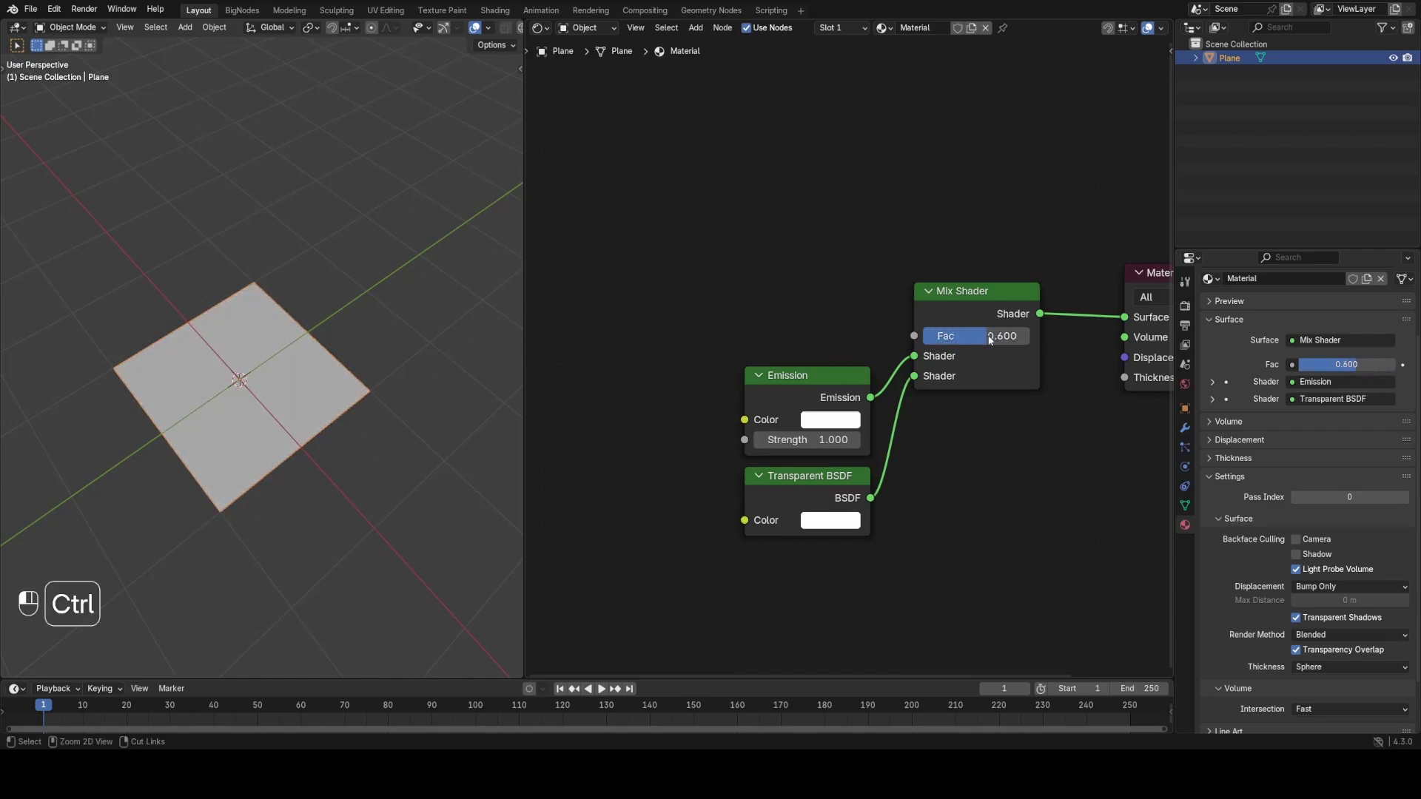
click(987, 339)
click(847, 282)
Switch the 3D viewport to the top orthographic view of the plane
middle_drag(711, 276, 827, 347)
scroll(967, 339, down, 3)
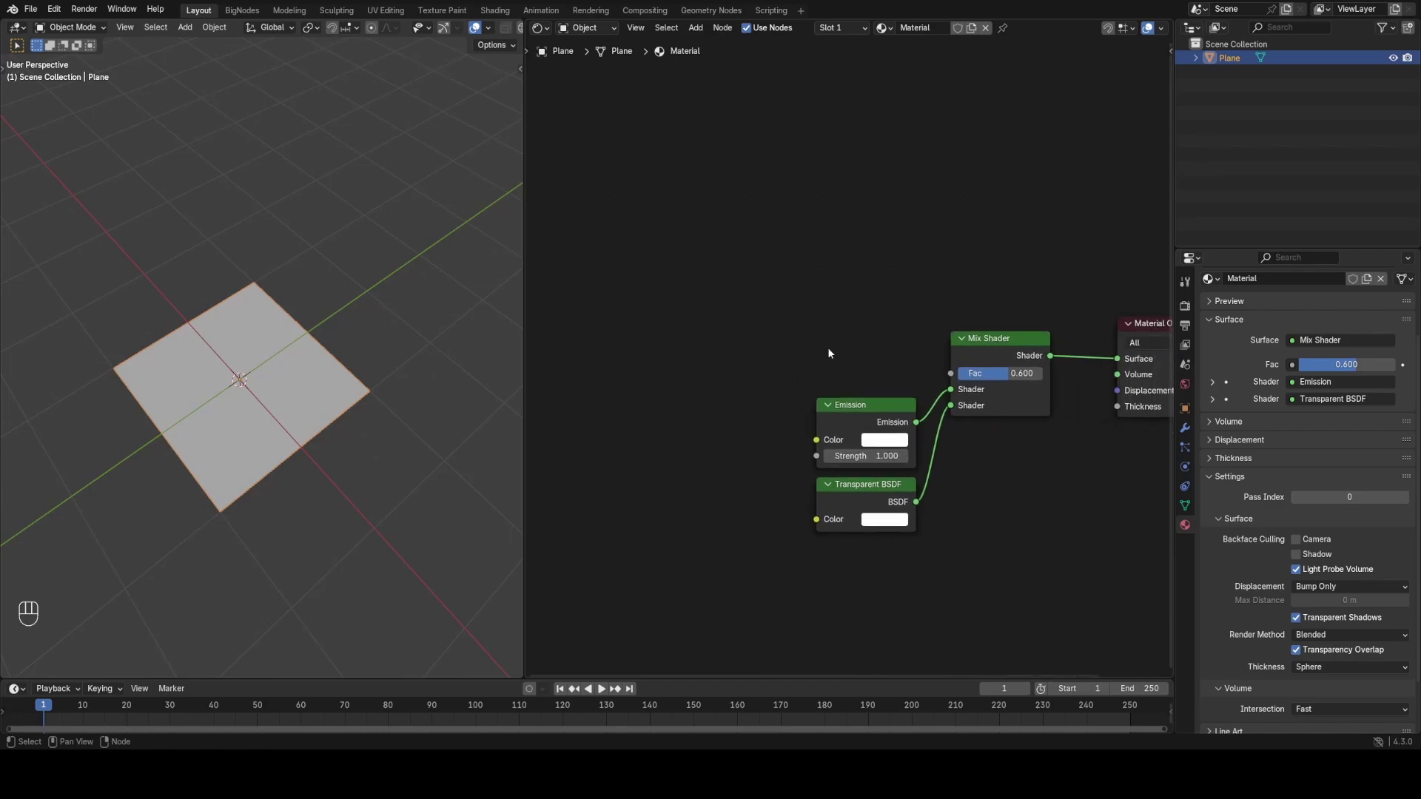
middle_drag(717, 362, 800, 366)
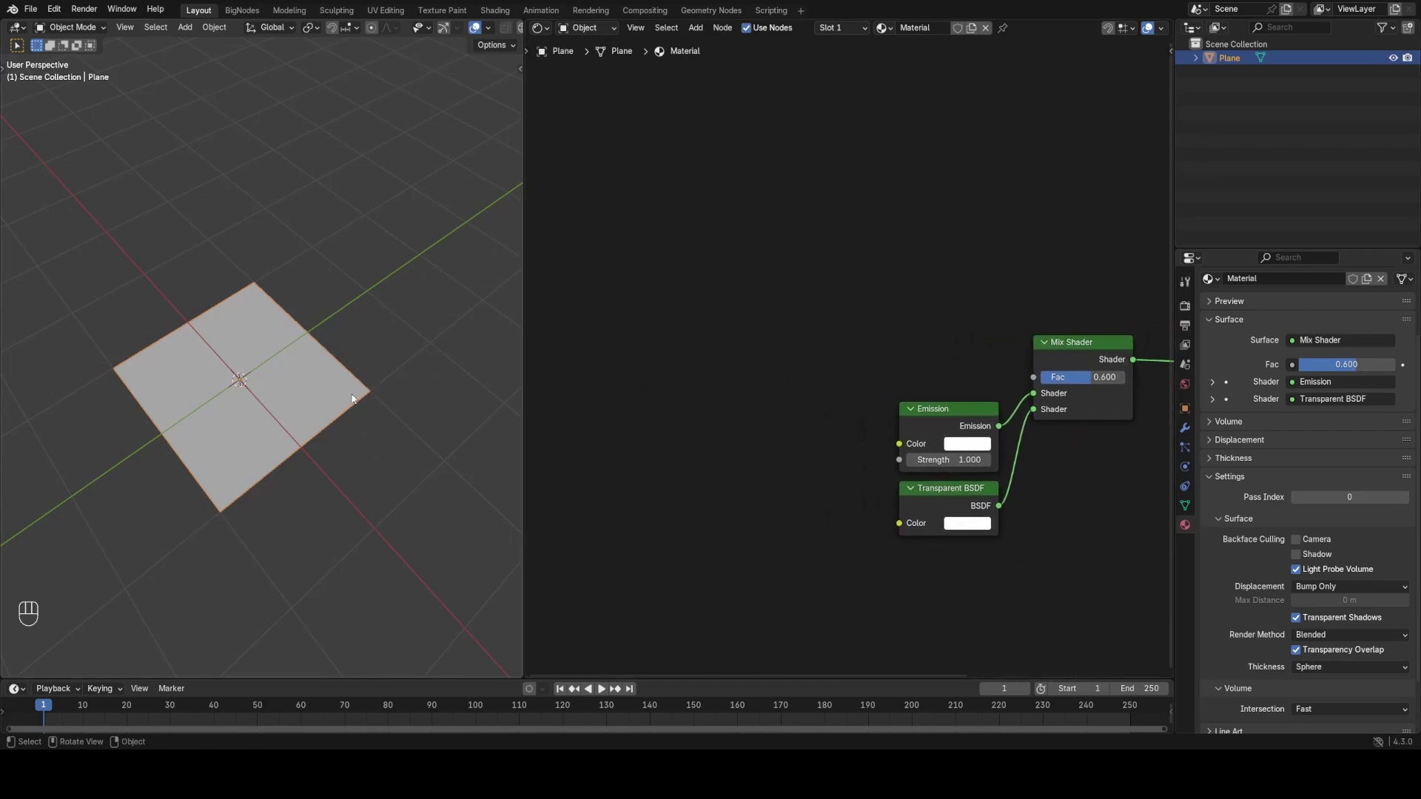
middle_drag(351, 399, 421, 383)
key(KP_7)
Add a Texture Coordinate node to the material and place it well to the left of the shader nodes
key(shift+a)
click(771, 289)
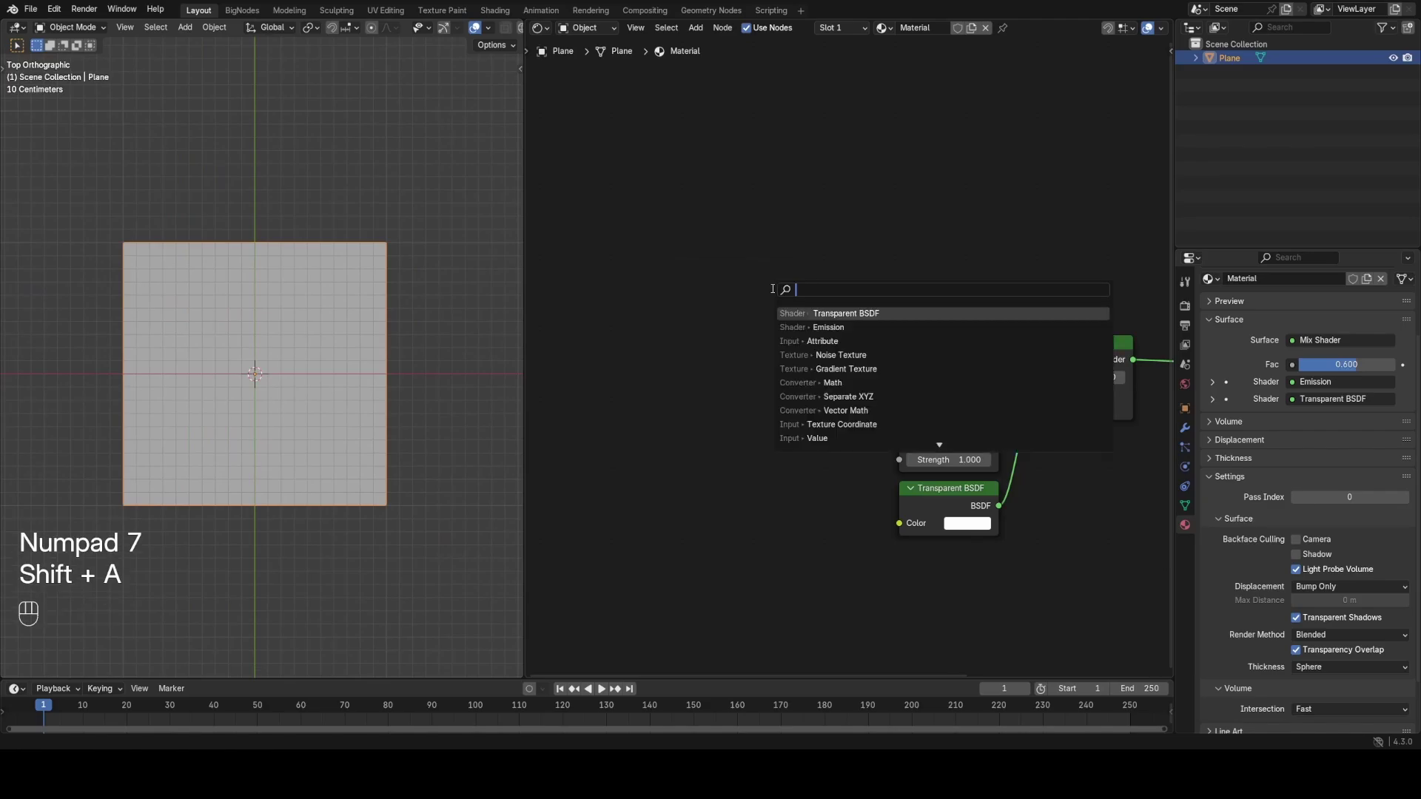
text(texture)
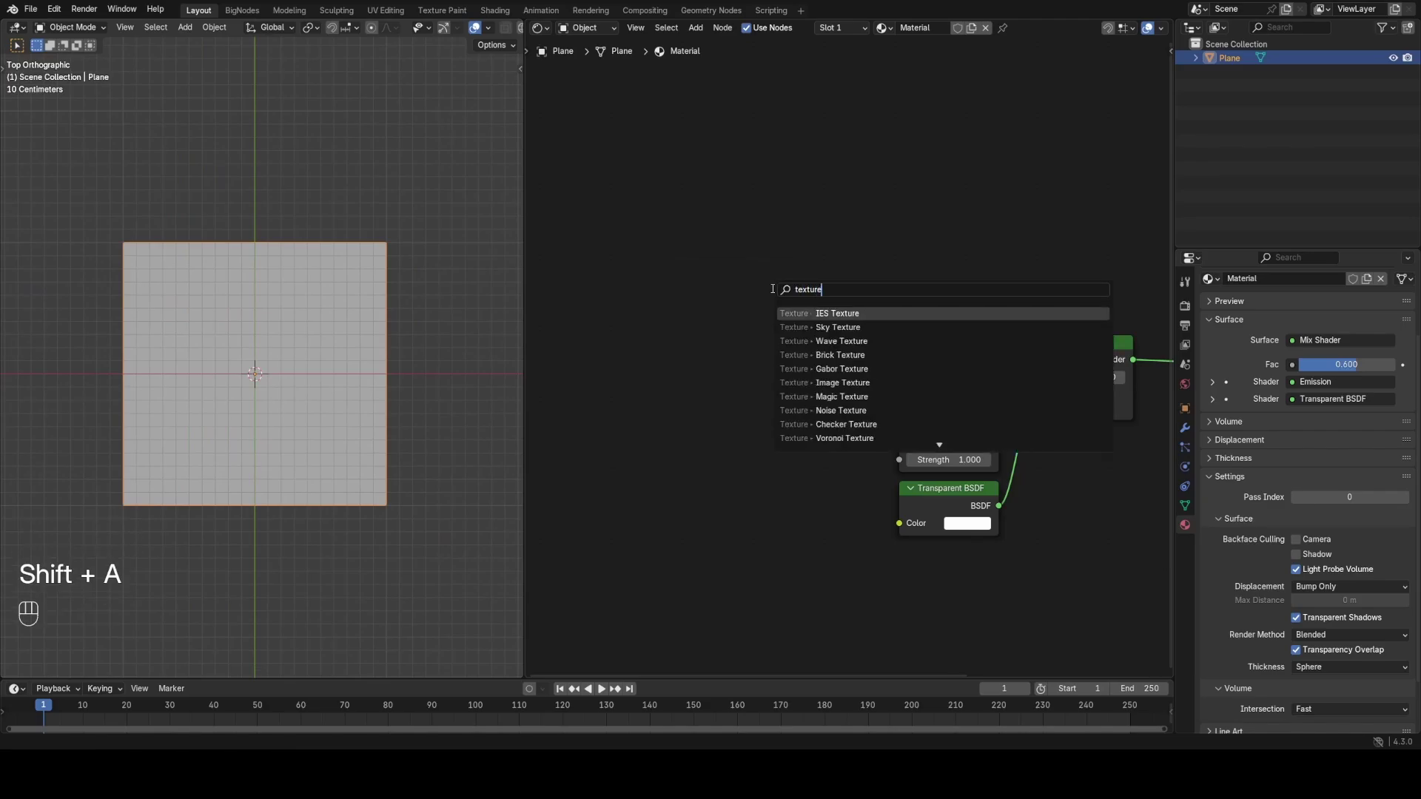
text( co)
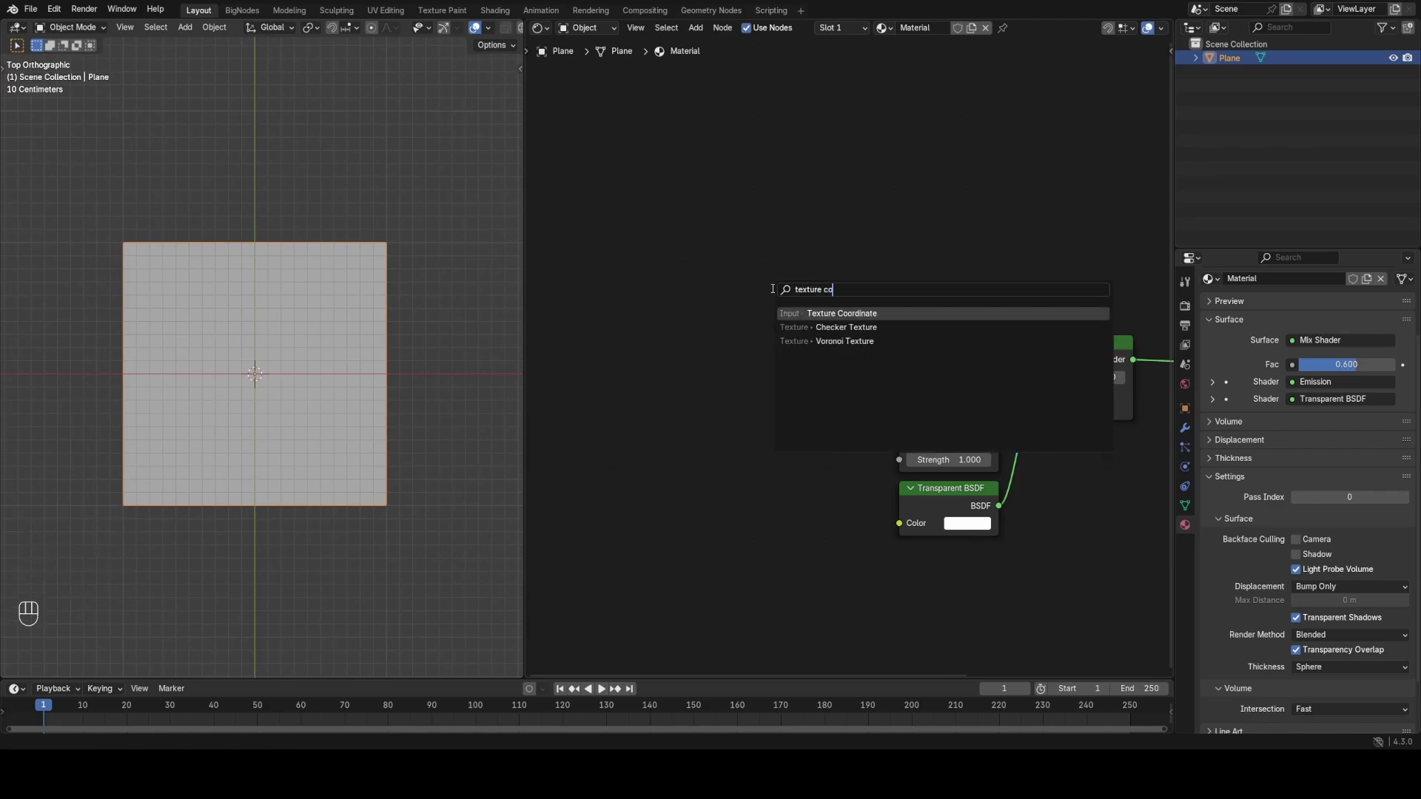
key(Return)
click(771, 288)
middle_drag(851, 307, 1001, 273)
key(g)
click(726, 268)
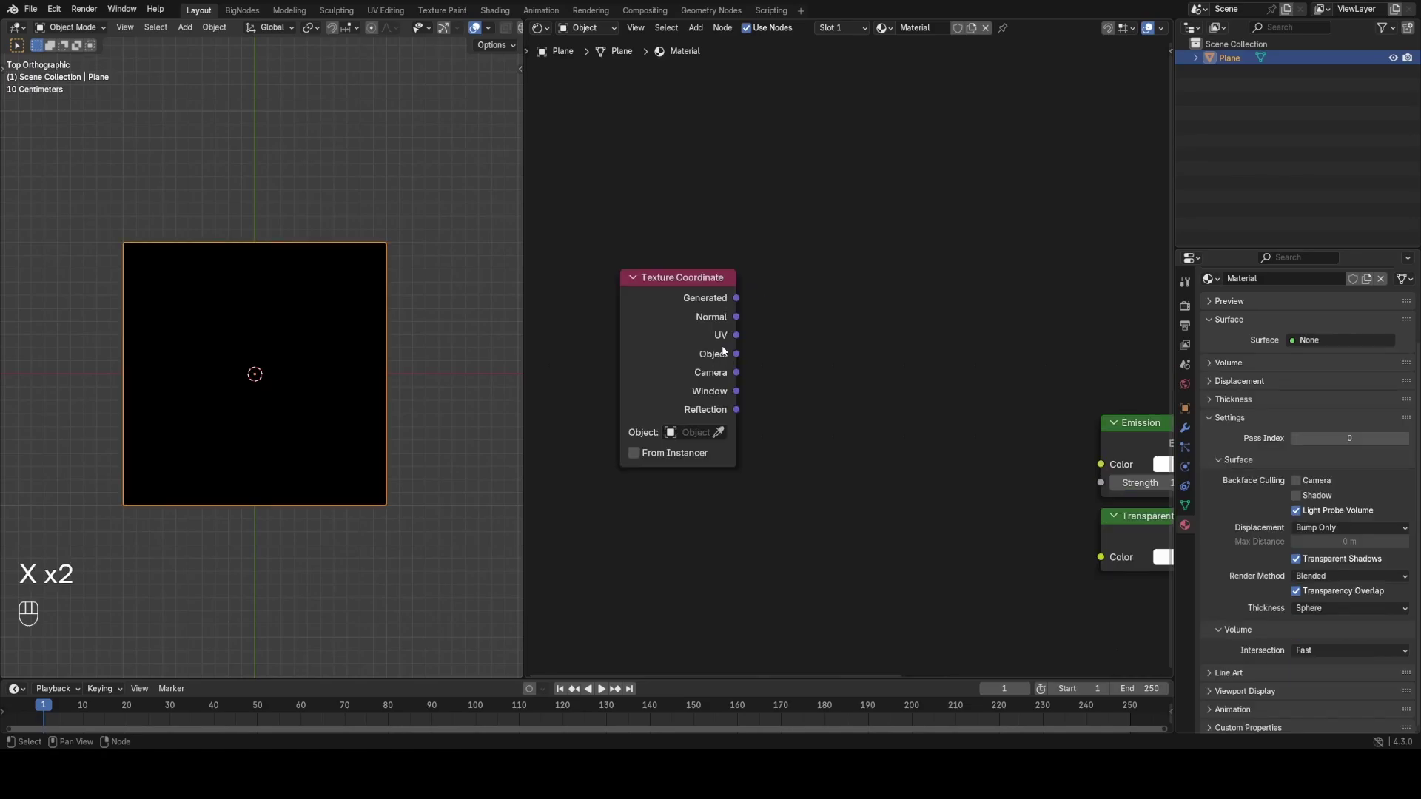
Preview the Texture Coordinate node's UV output on the plane
ctrl+shift+click(709, 336)
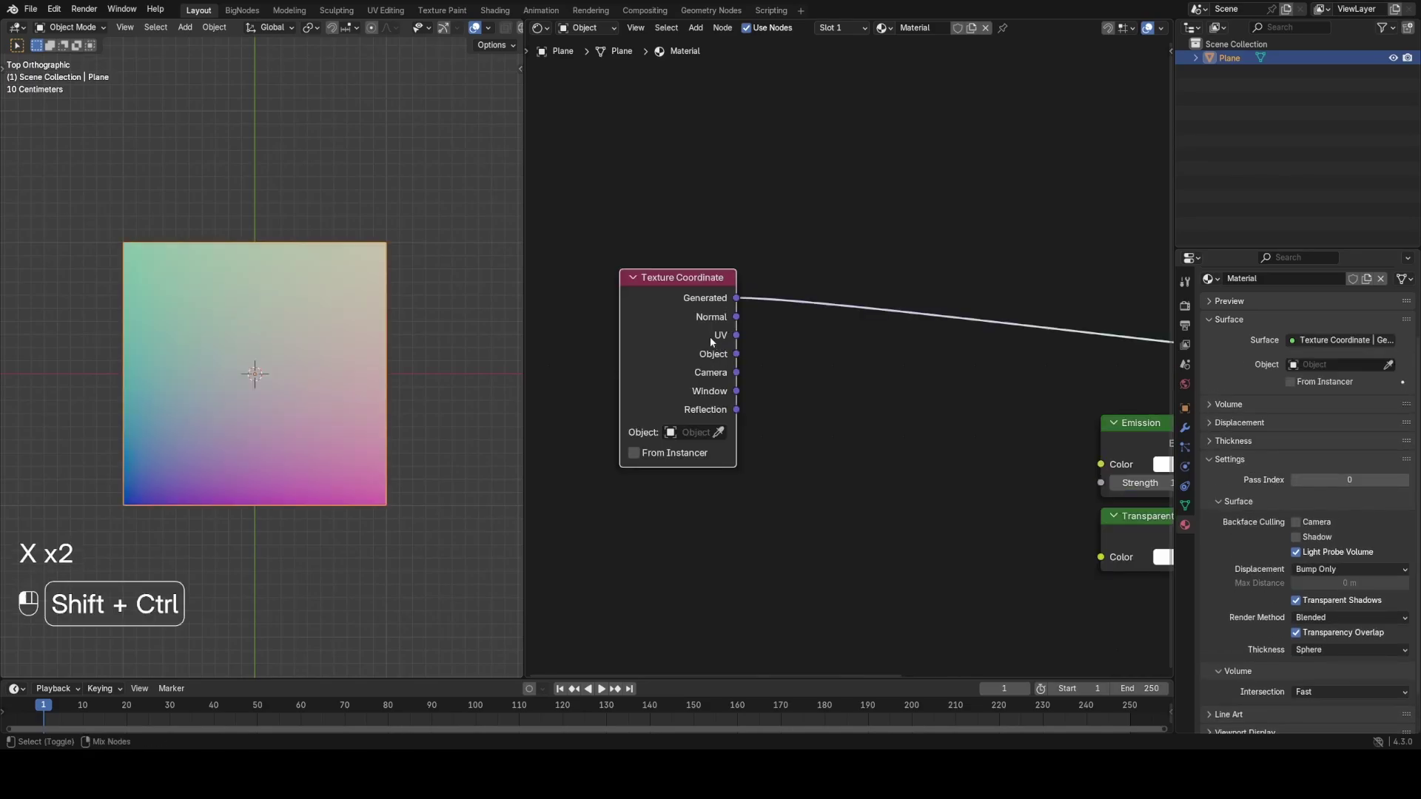
ctrl+shift+click(709, 336)
ctrl+shift+click(709, 336)
Insert a Vector Math node after the UV output and set its operation to Subtract
key(shift+a)
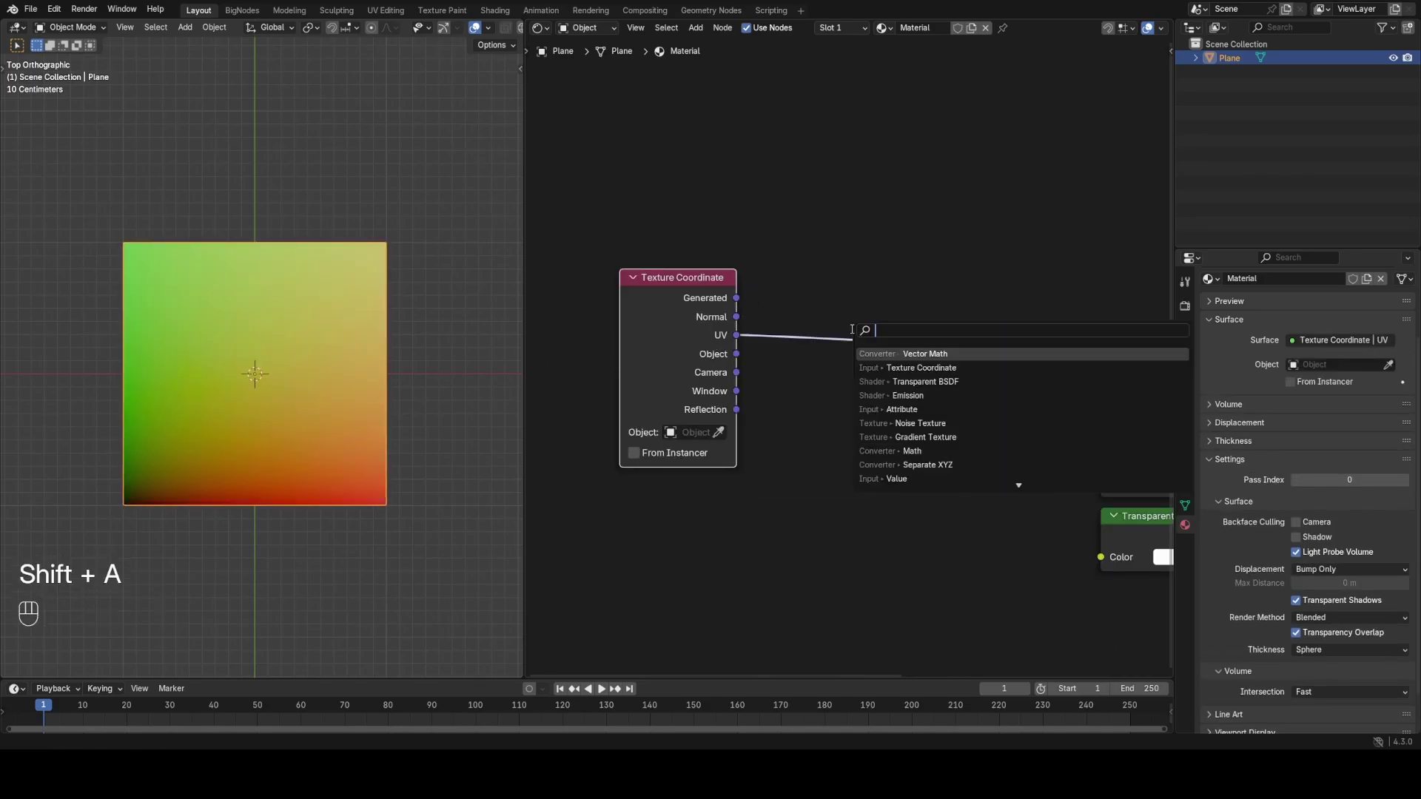
text(vec)
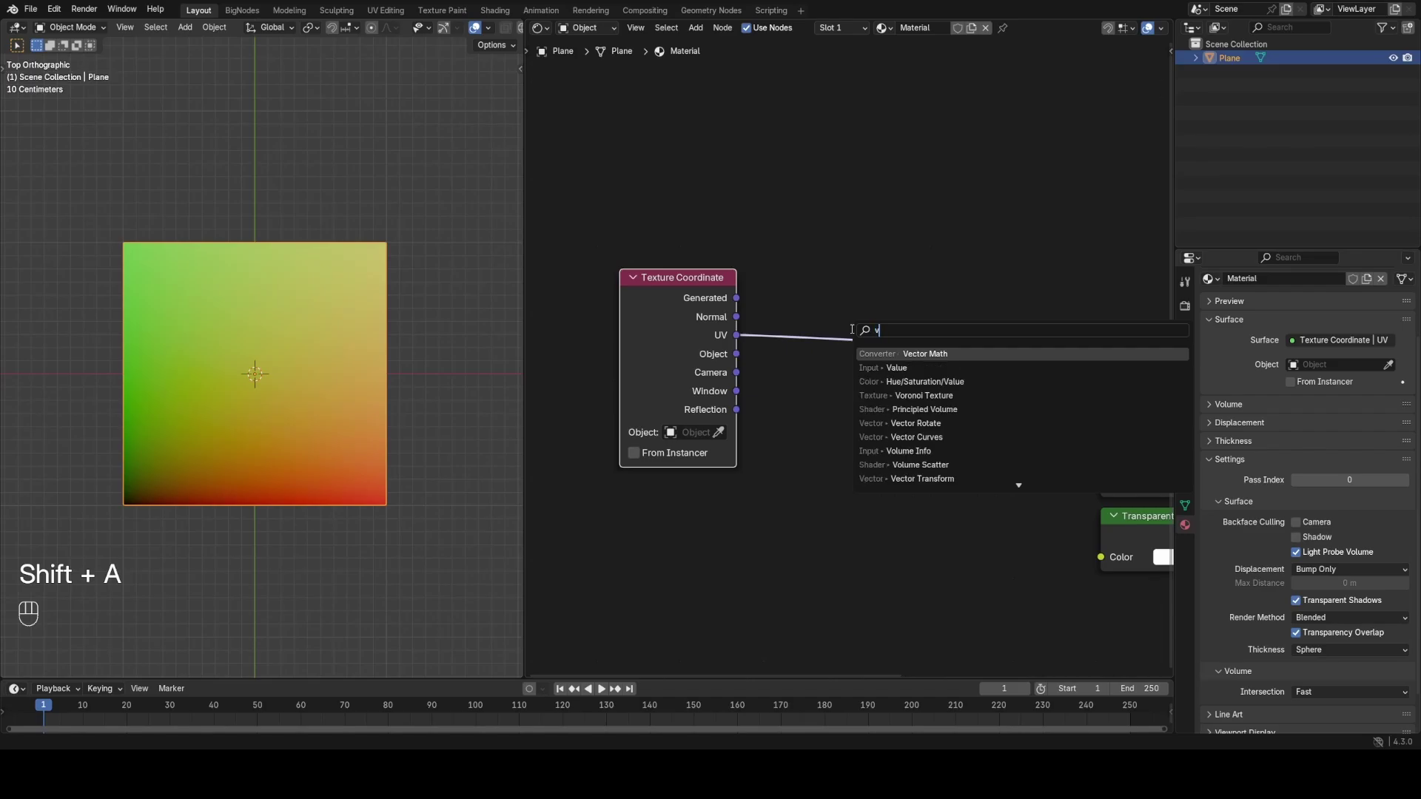
key(Return)
click(858, 317)
drag(858, 317, 866, 314)
click(866, 344)
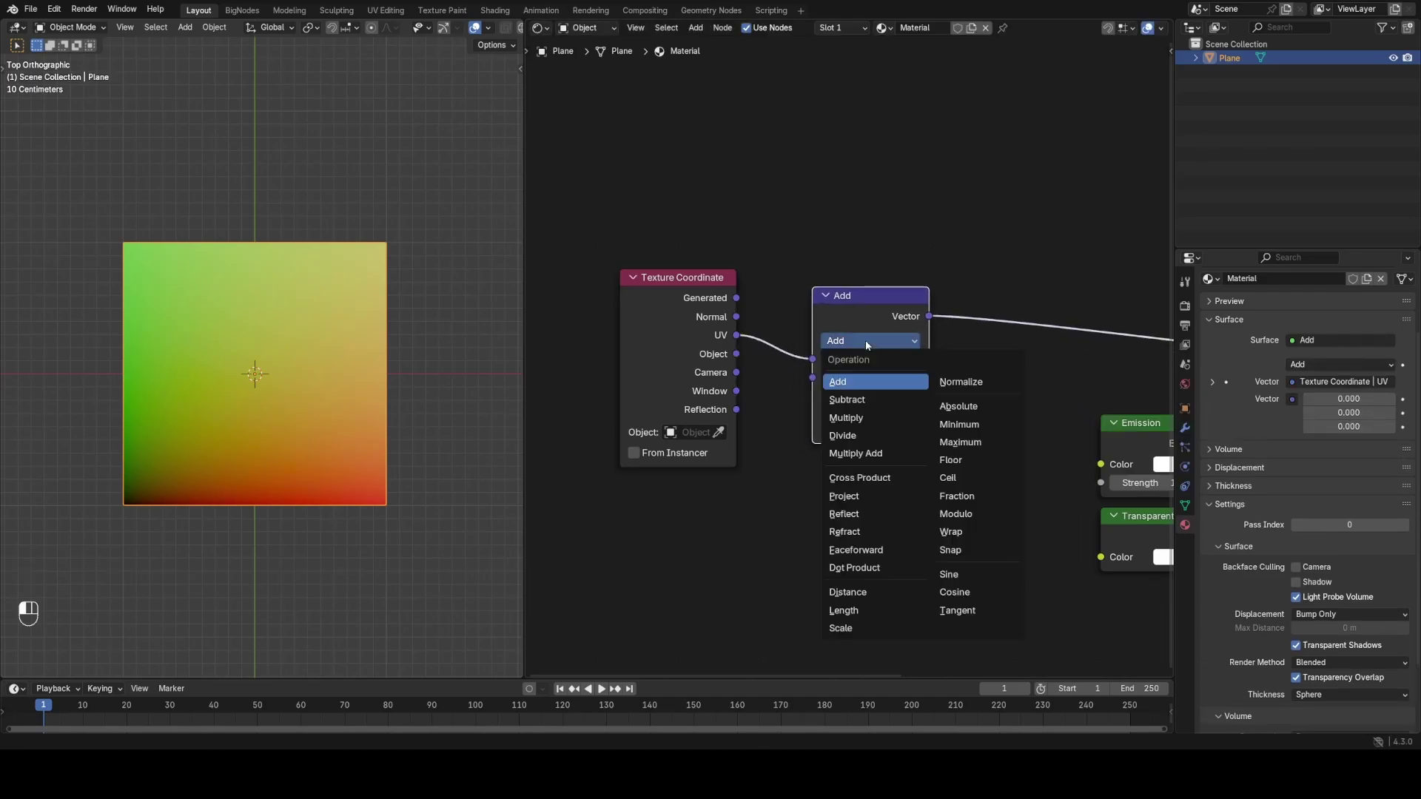
click(851, 398)
Set the Subtract node's second vector to 0.500 in X and 0.400 in Y
click(914, 396)
click(914, 396)
click(915, 396)
click(914, 396)
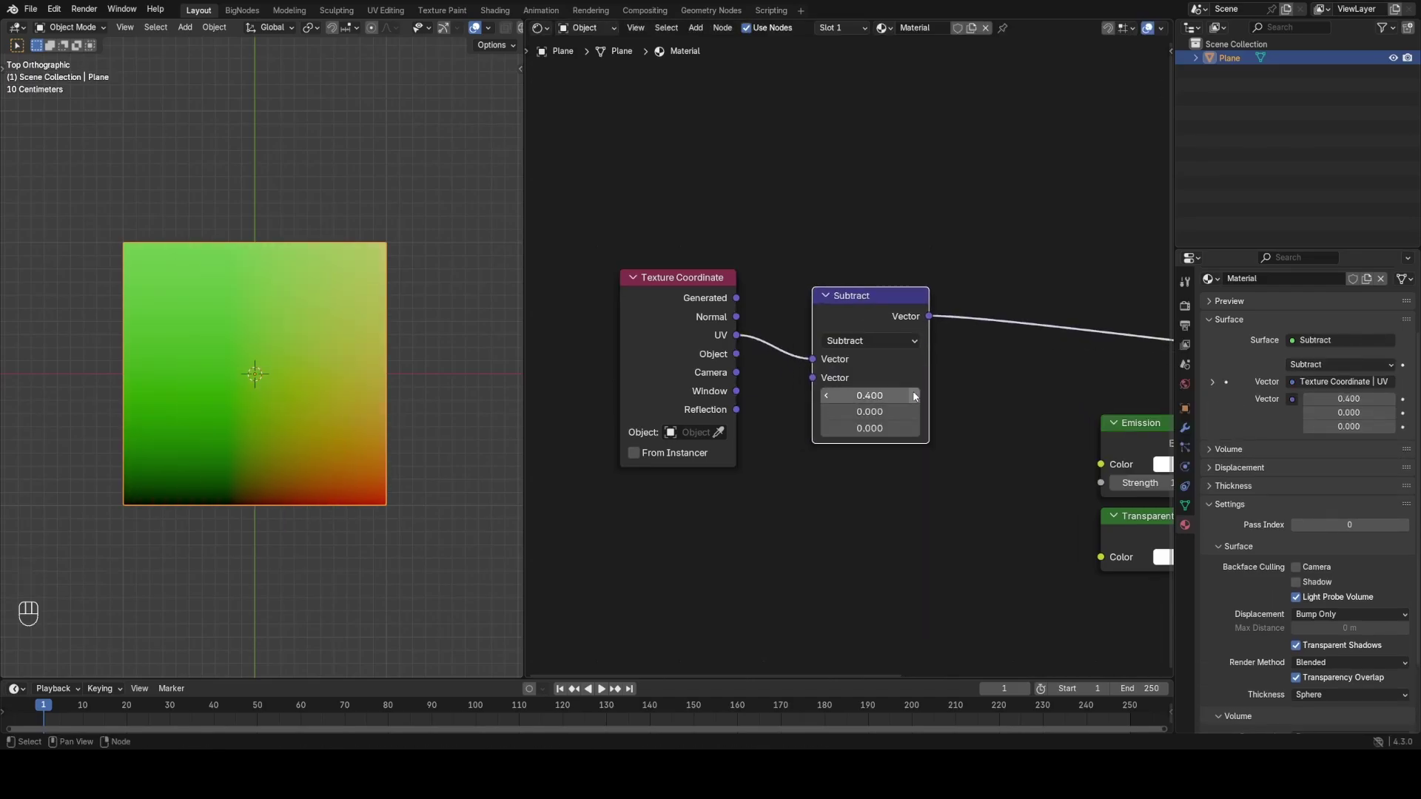
click(915, 396)
click(915, 413)
click(914, 412)
click(914, 412)
click(914, 412)
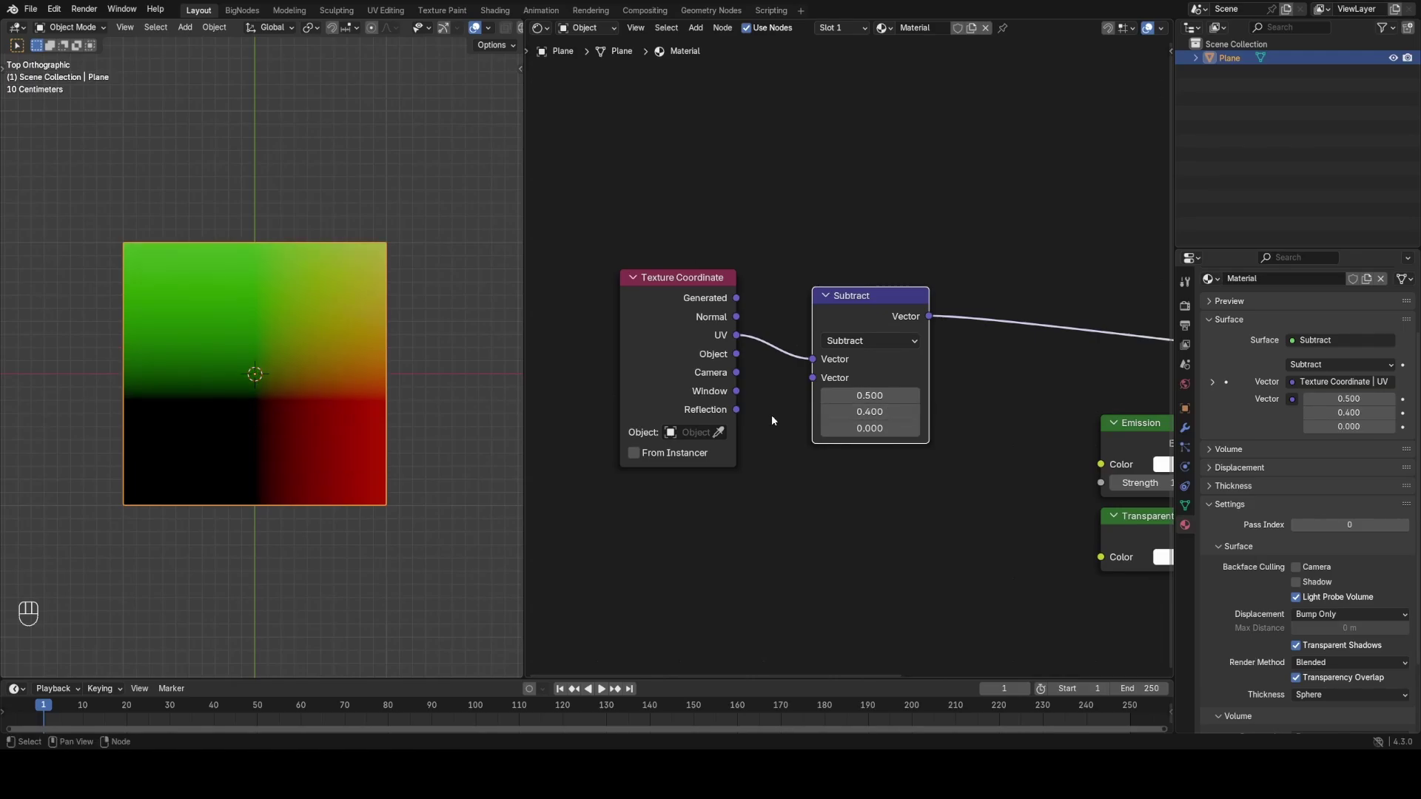
Insert a Separate XYZ node after the Subtract node
scroll(327, 393, up, 2)
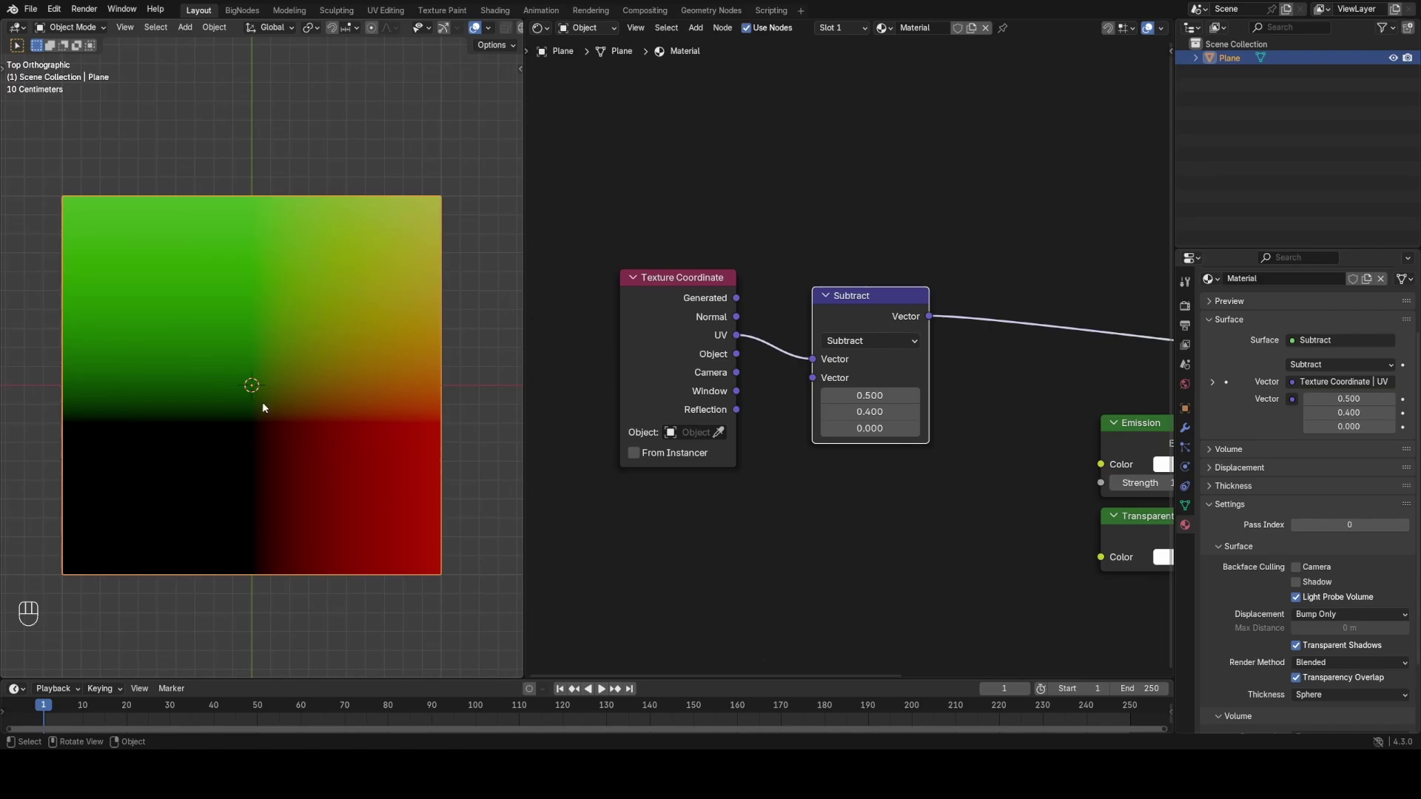
key(shift+a)
text(se)
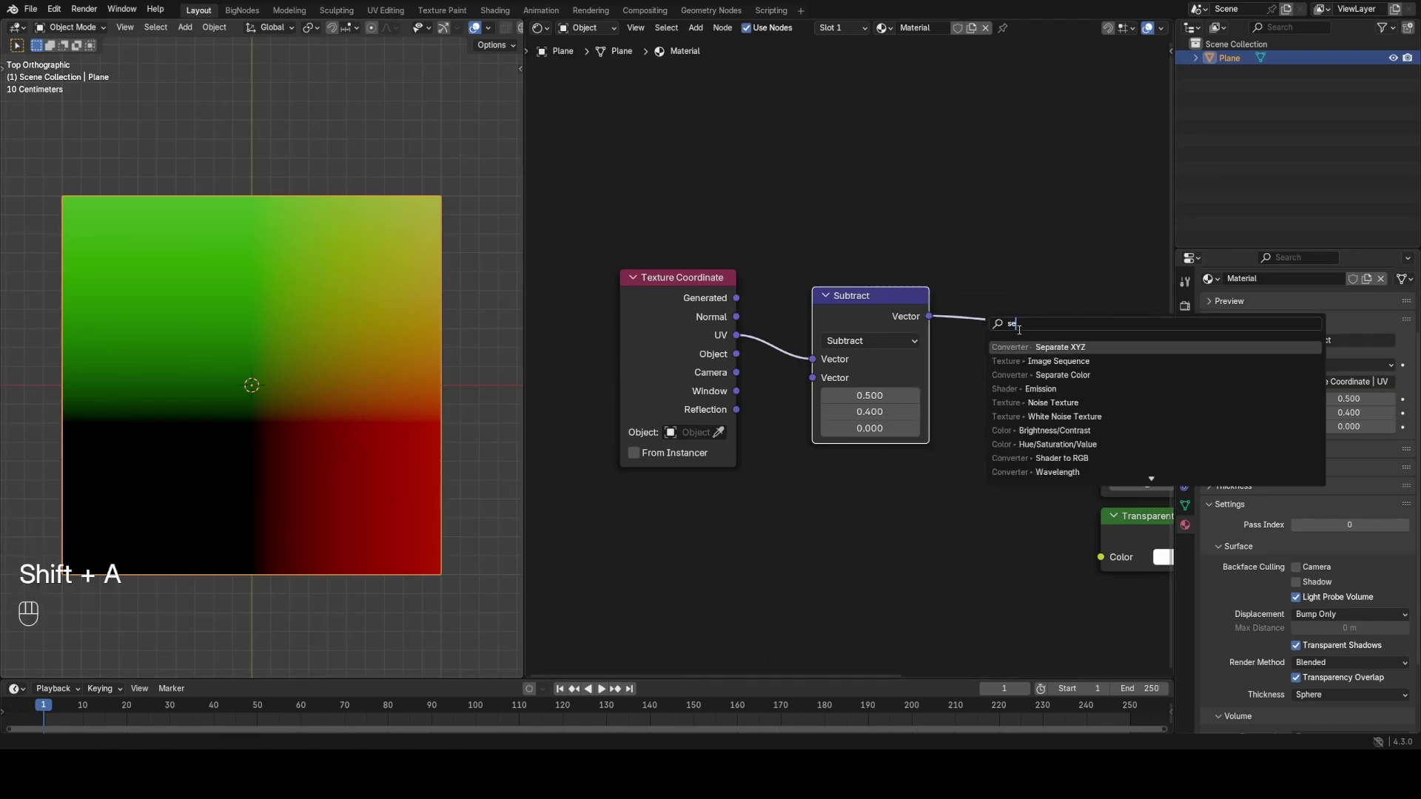
key(Return)
click(1026, 328)
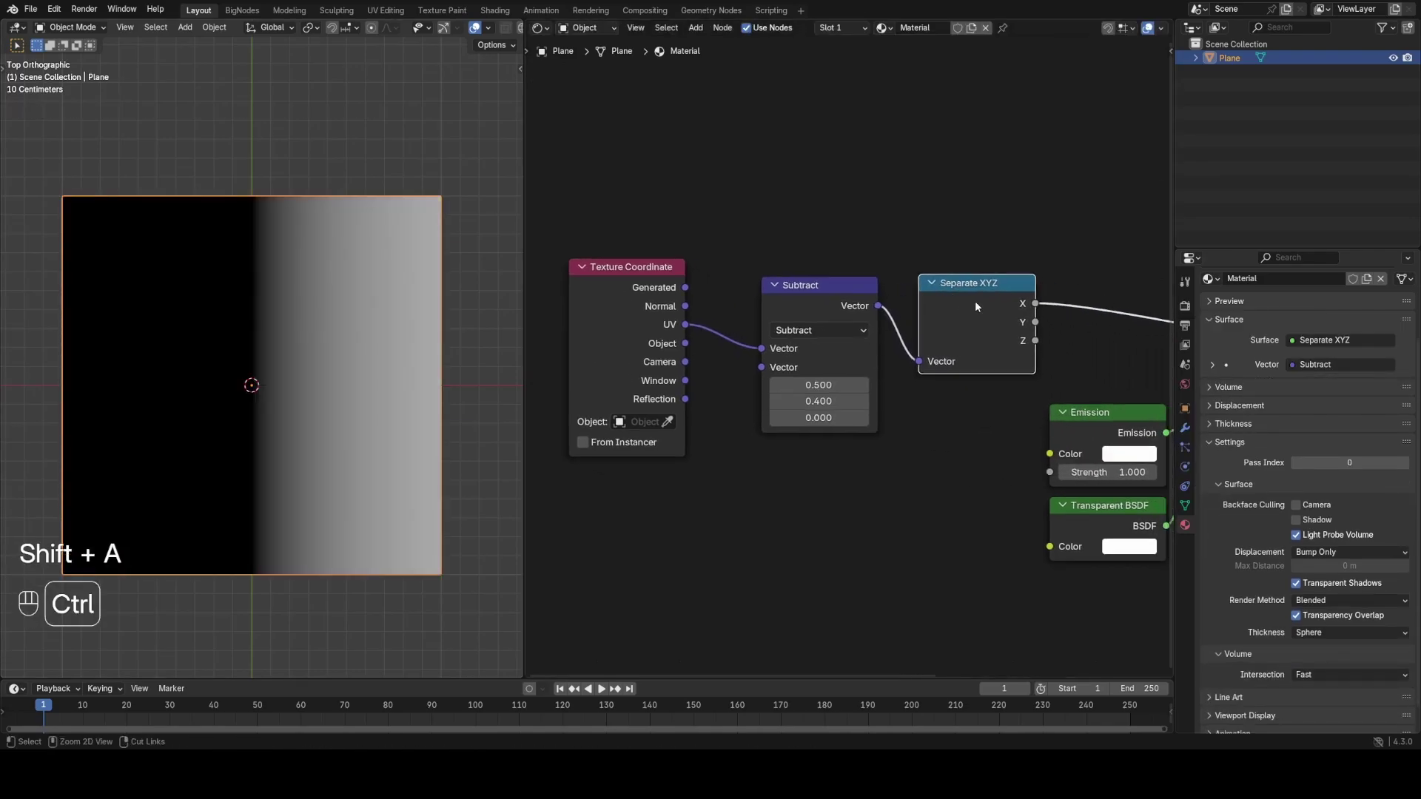
Preview the Y and X outputs of the Separate XYZ node on the plane
ctrl+shift+click(975, 300)
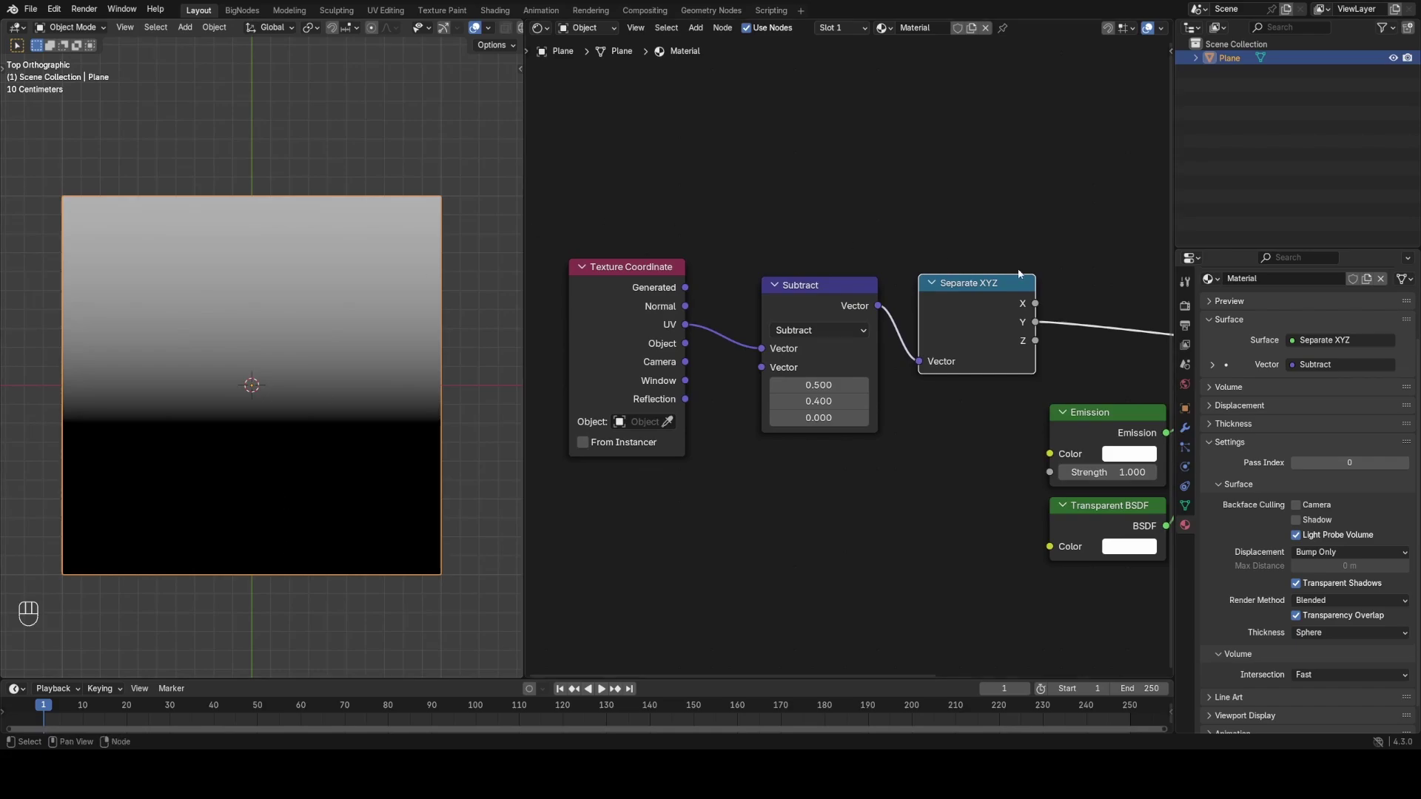
ctrl+shift+click(962, 299)
ctrl+shift+click(961, 295)
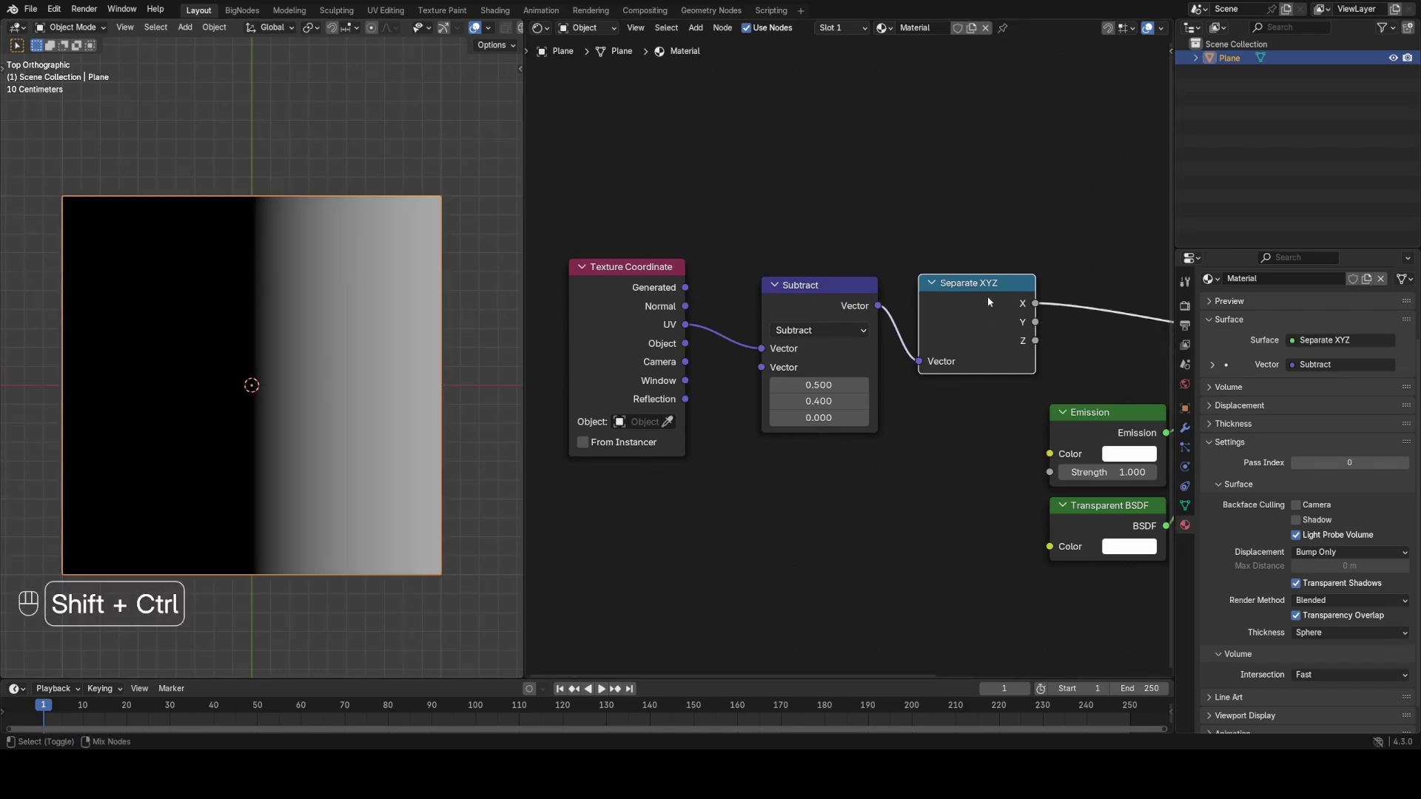
Compare the gradients by feeding UV straight into Separate XYZ and previewing Y, and restore the link from Subtract
drag(686, 325, 920, 352)
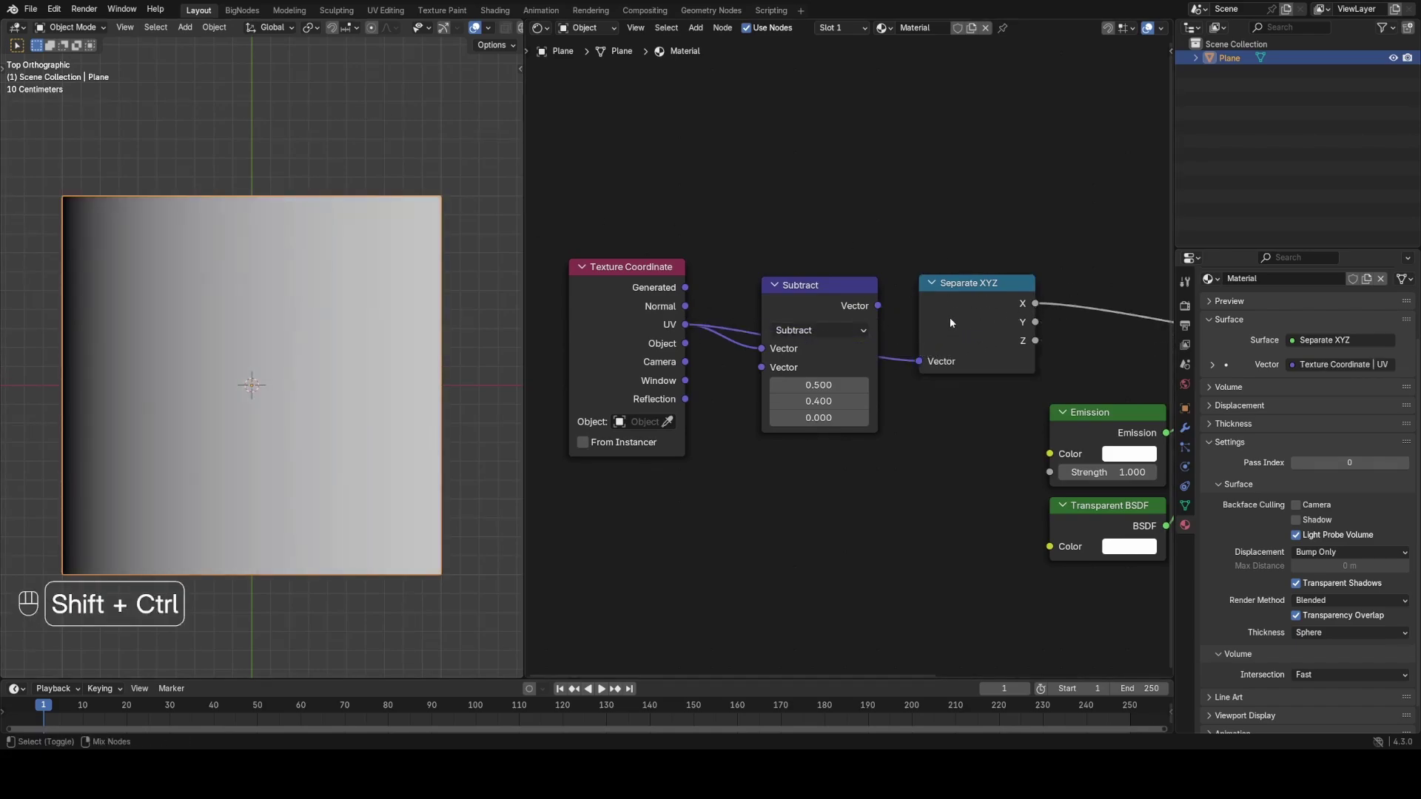
ctrl+shift+click(950, 319)
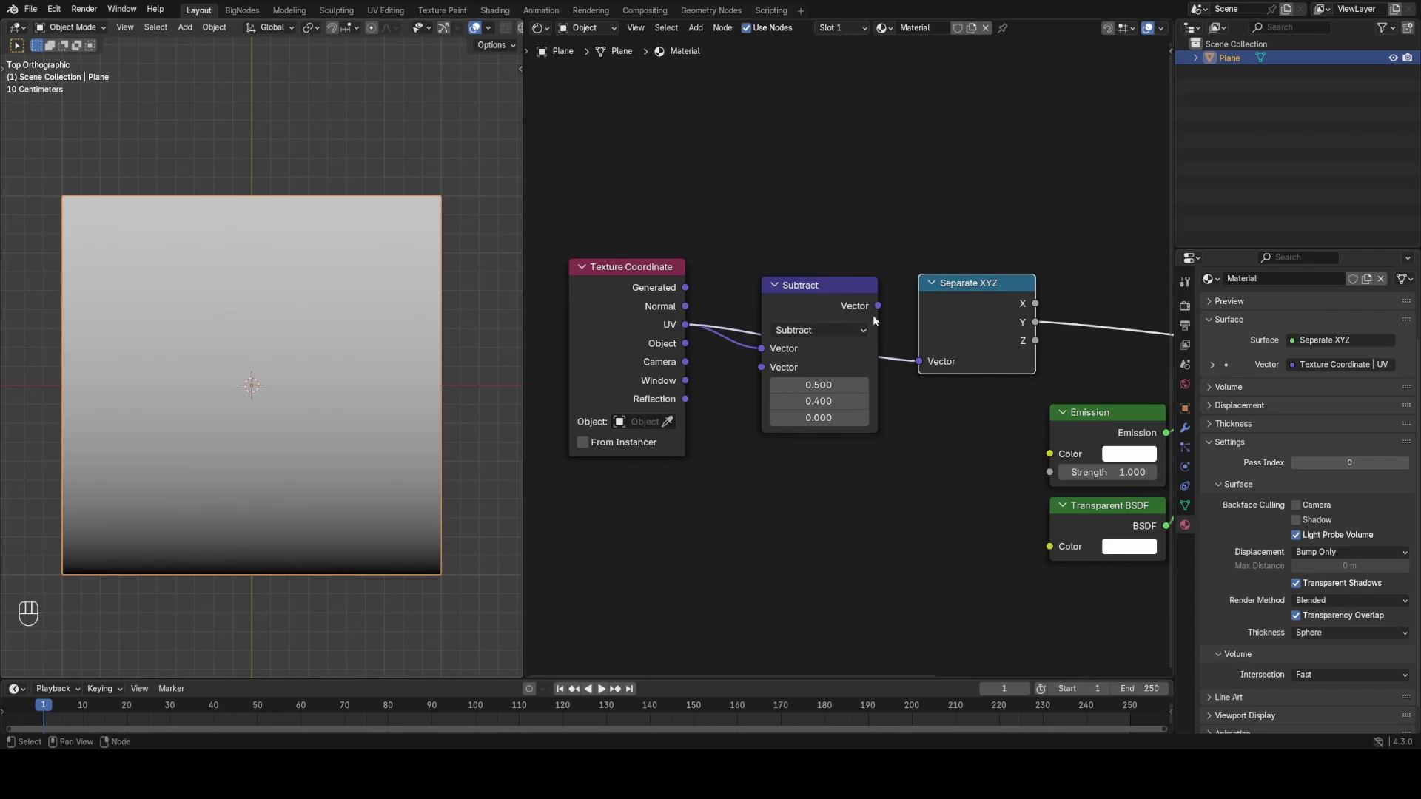
drag(871, 306, 928, 365)
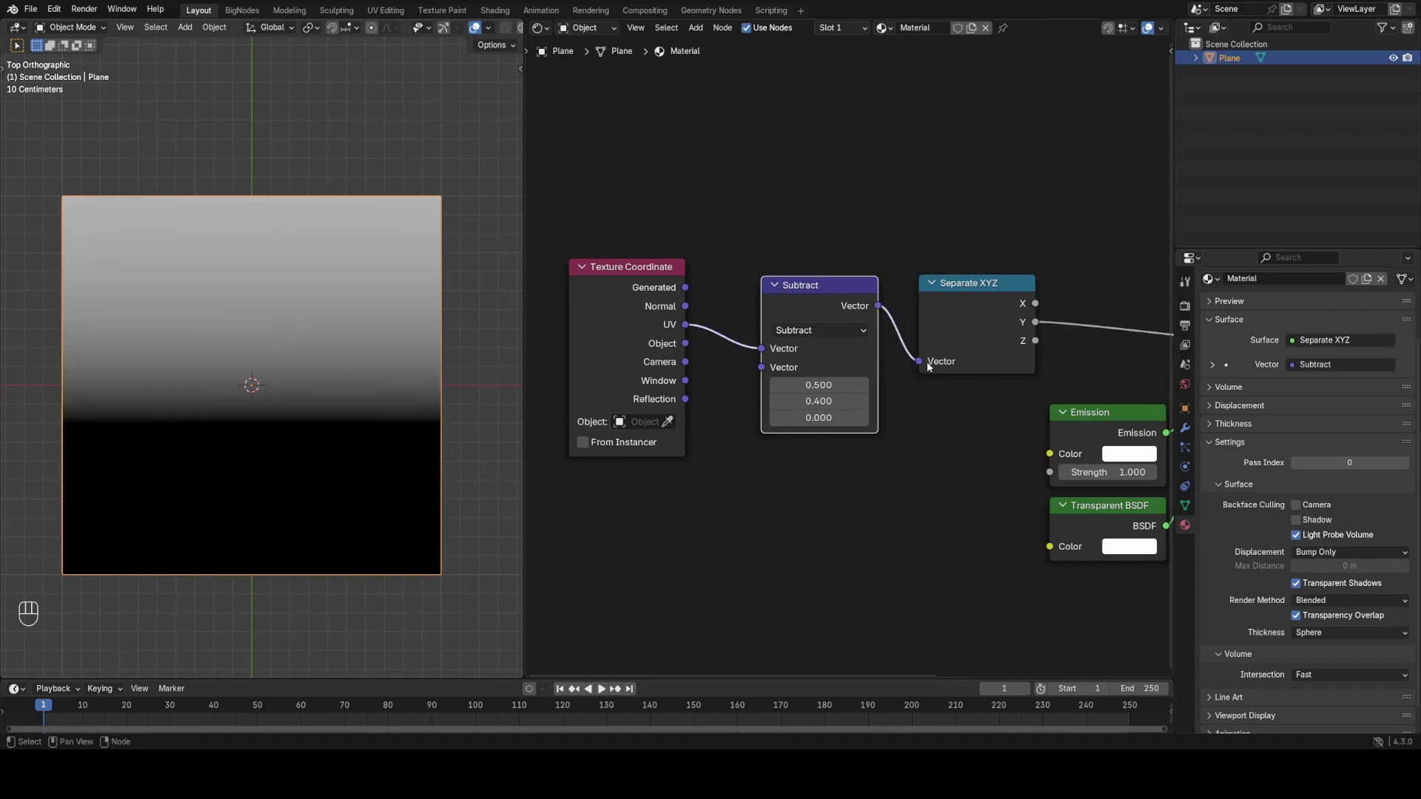
Move the Texture Coordinate, Subtract and Separate XYZ nodes further left to free space before the shader nodes
click(989, 323)
drag(620, 194, 996, 327)
key(g)
click(724, 302)
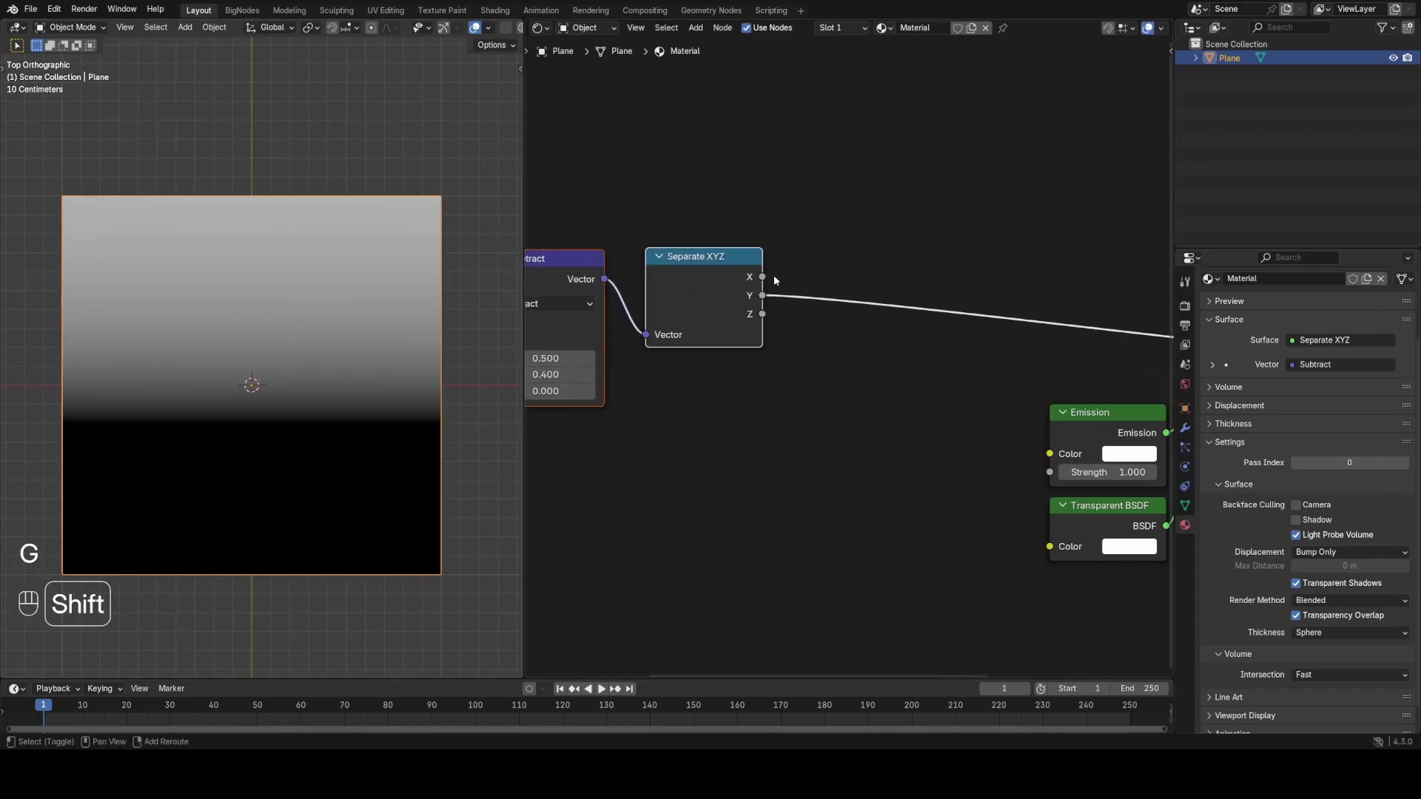
Add a Math node set to Add, feed it the X and Y outputs of Separate XYZ, and position it further right
key(shift+a)
click(916, 233)
text(ma)
key(Return)
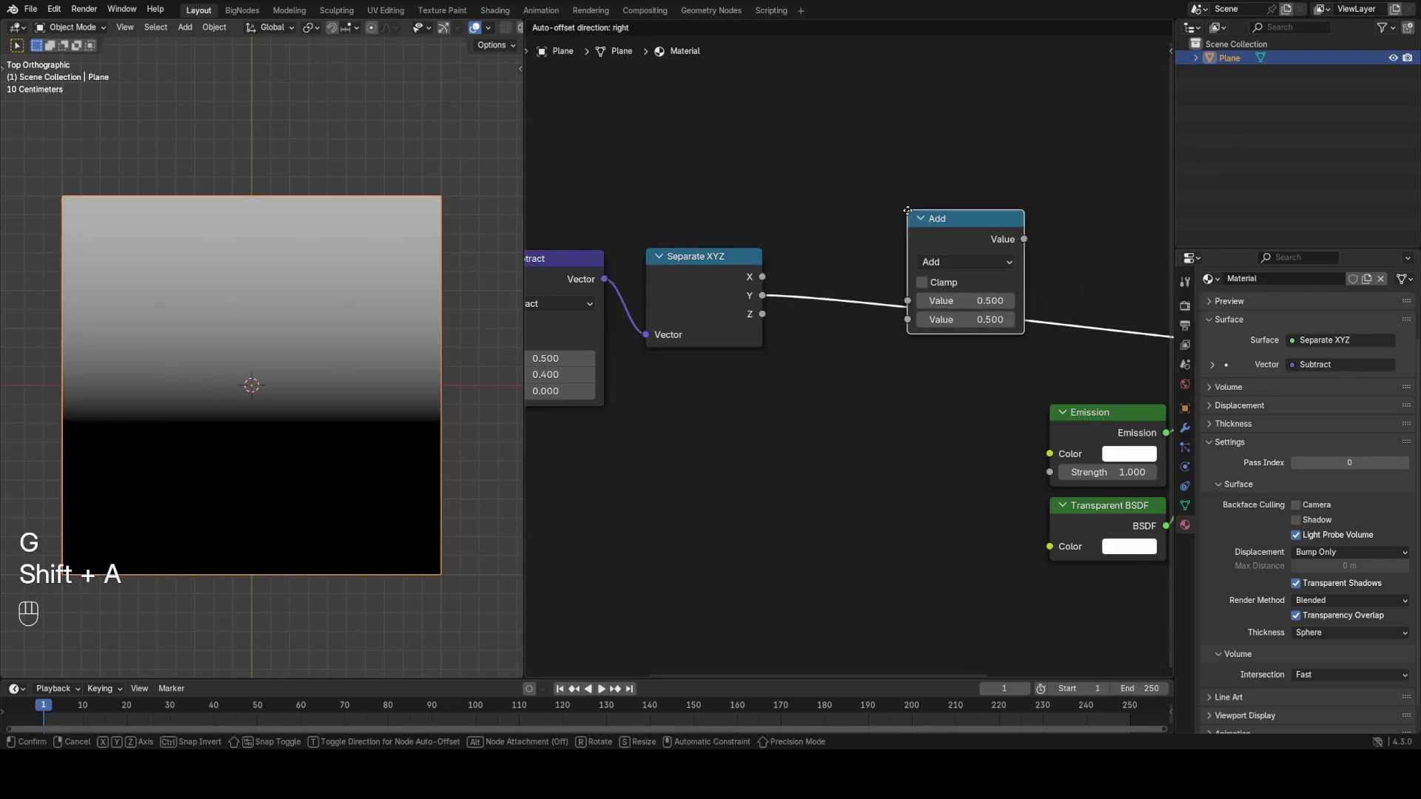
click(907, 211)
mouse_move(762, 276)
mouse_down()
mouse_move(904, 302)
mouse_move(893, 325)
mouse_up()
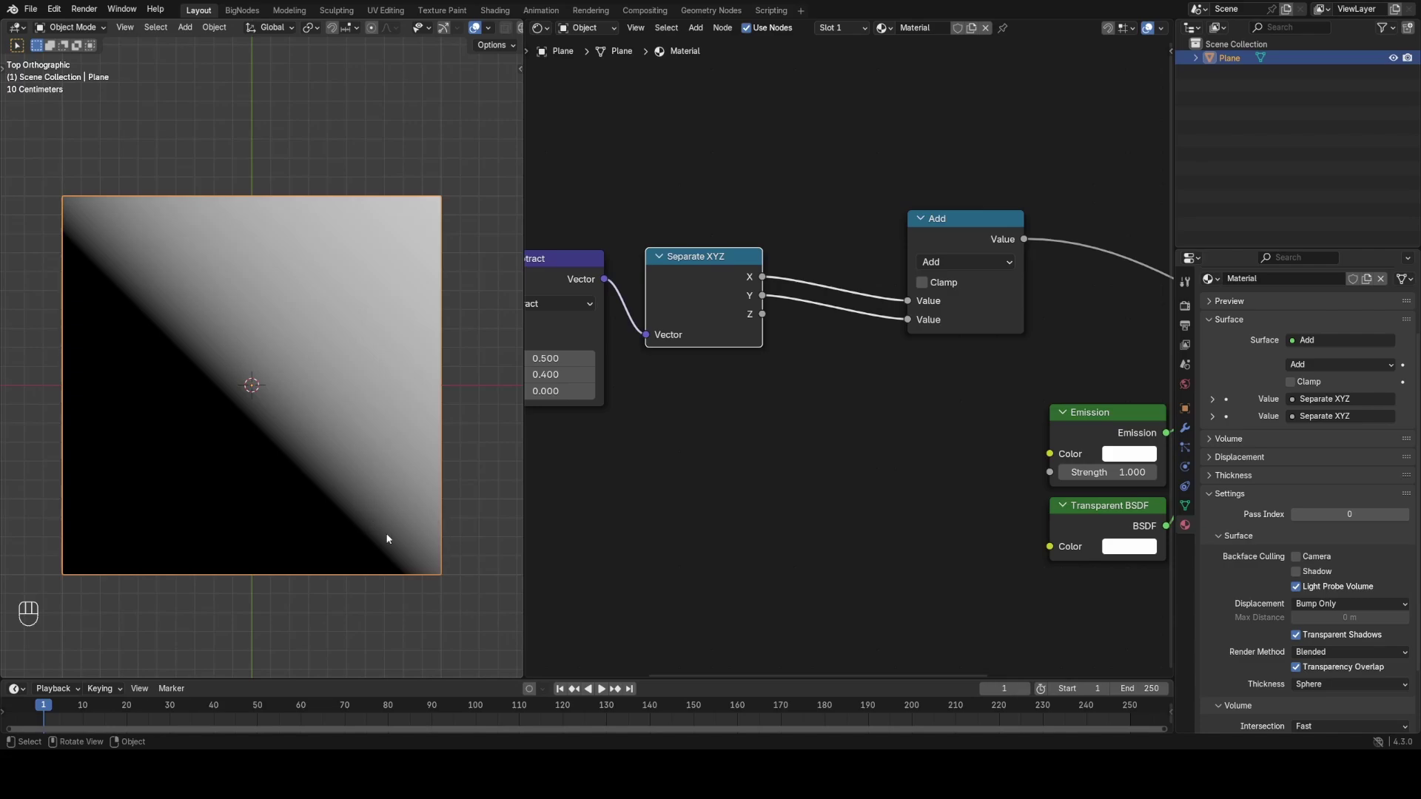
drag(952, 236, 1054, 203)
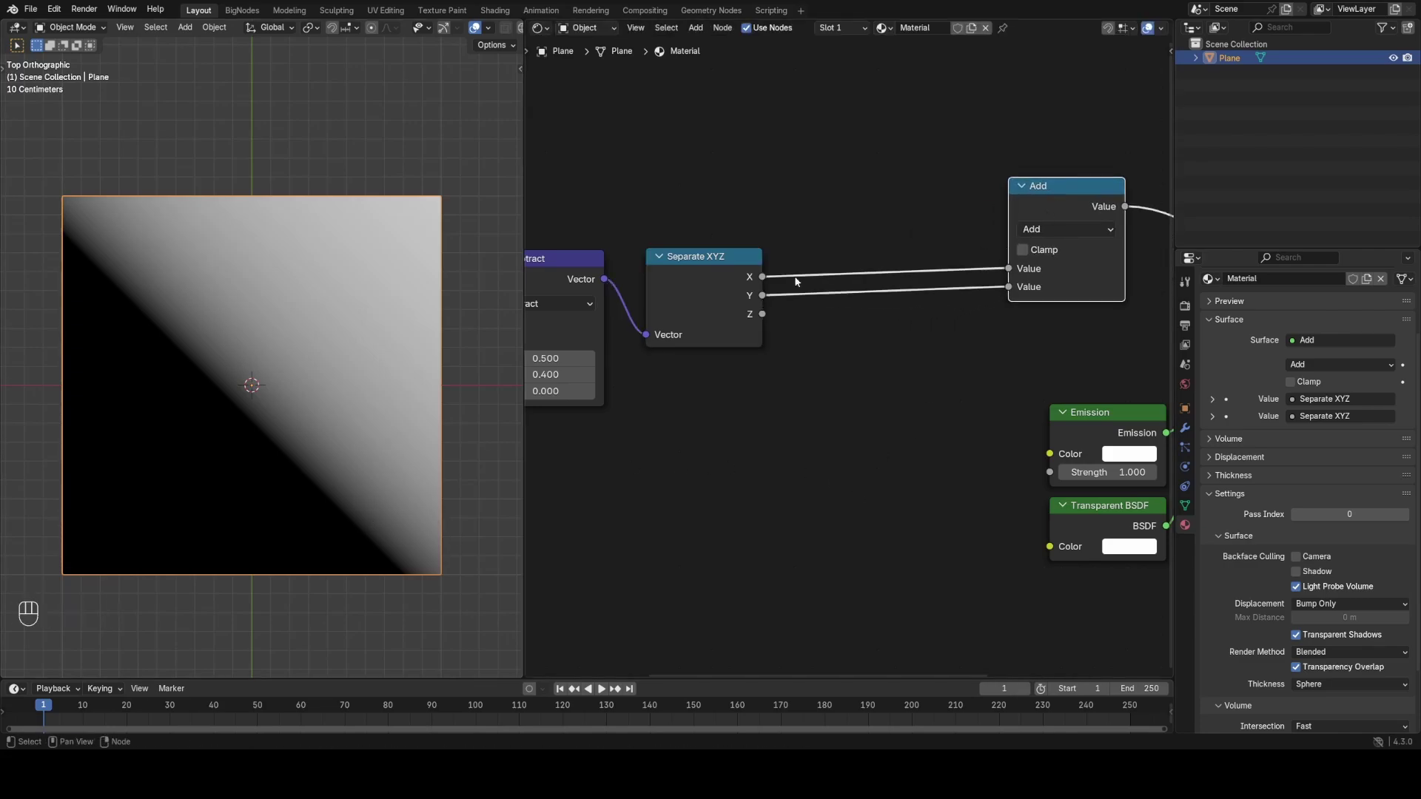
Duplicate the Add node onto the X link and change the copy to Power with an exponent of 2
middle_drag(895, 313, 903, 363)
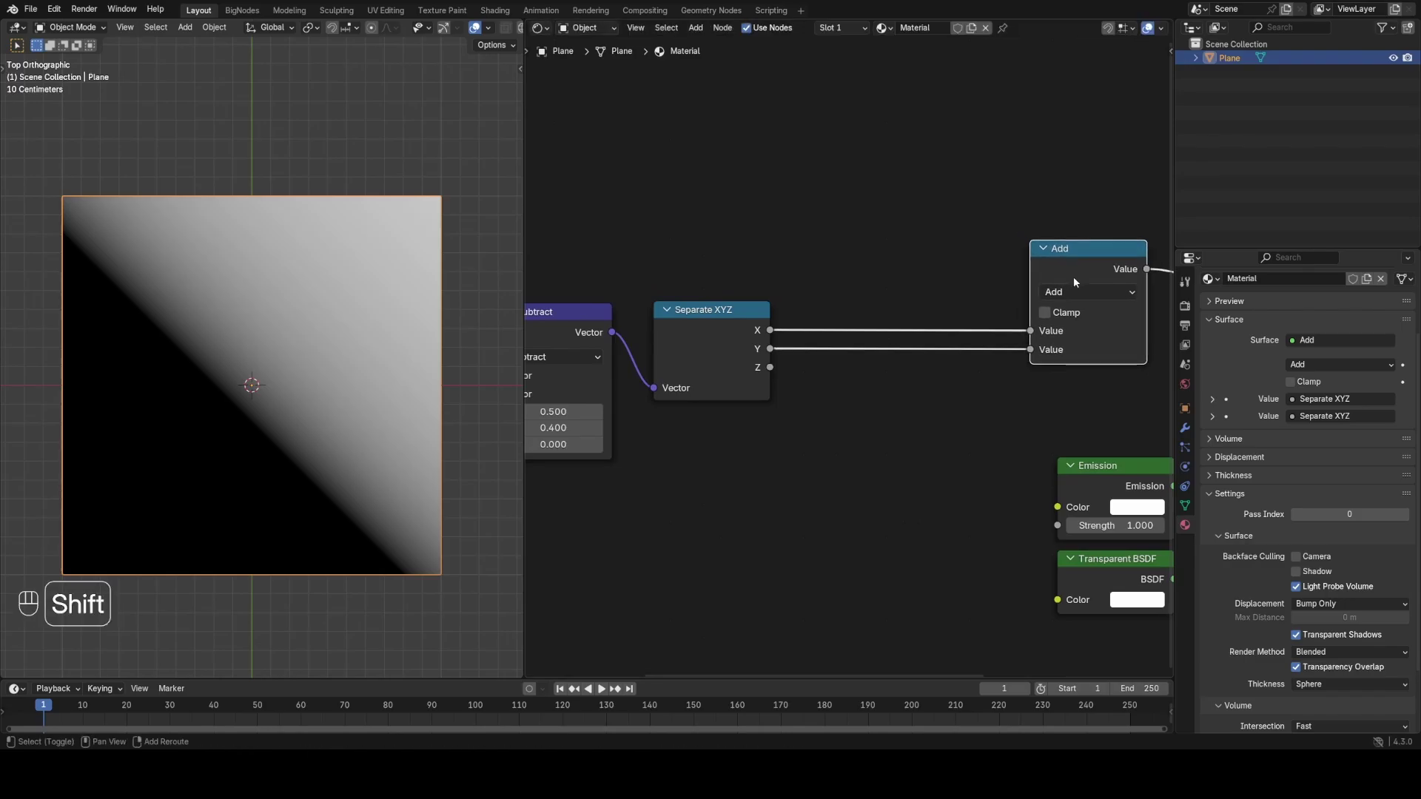
key(shift+d)
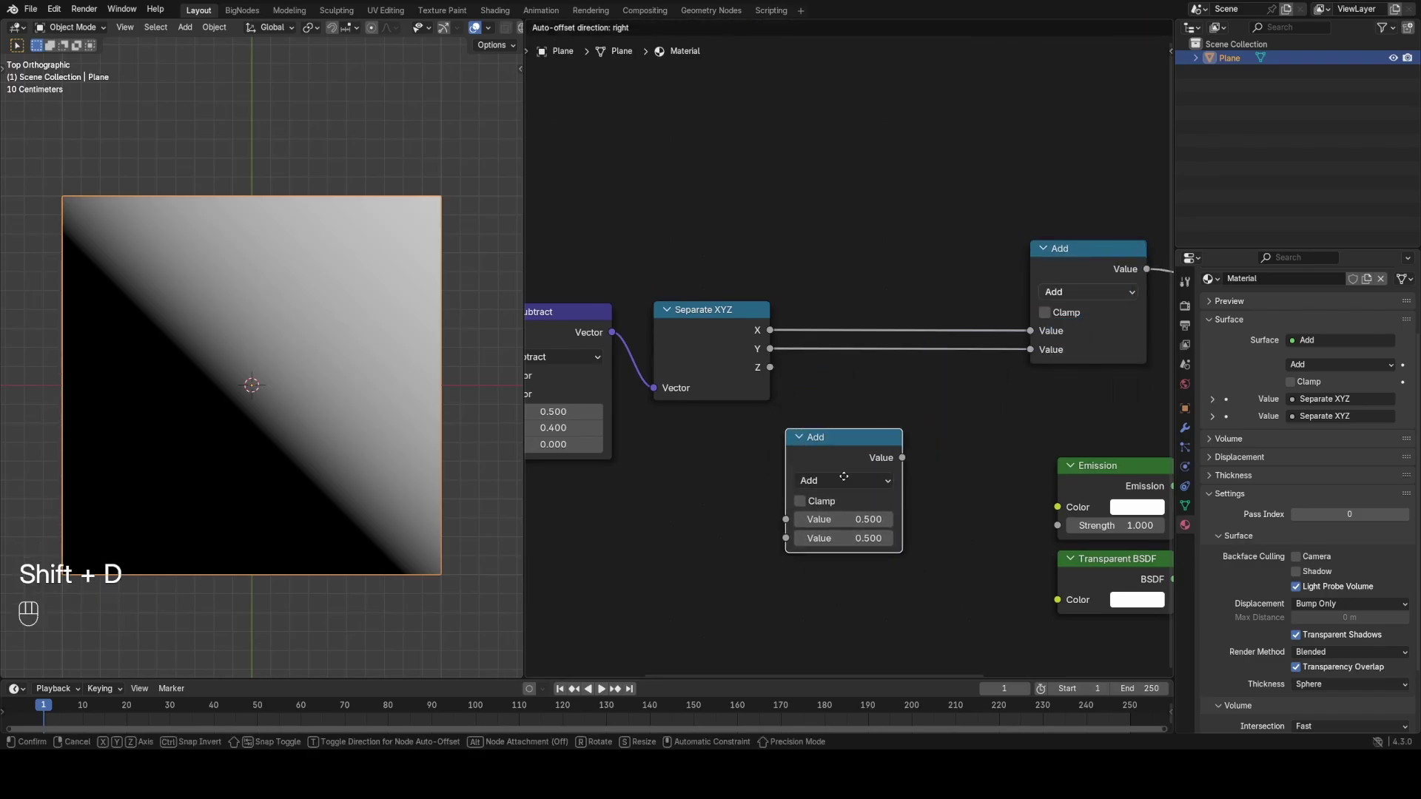
click(917, 313)
key(g)
click(912, 251)
click(912, 250)
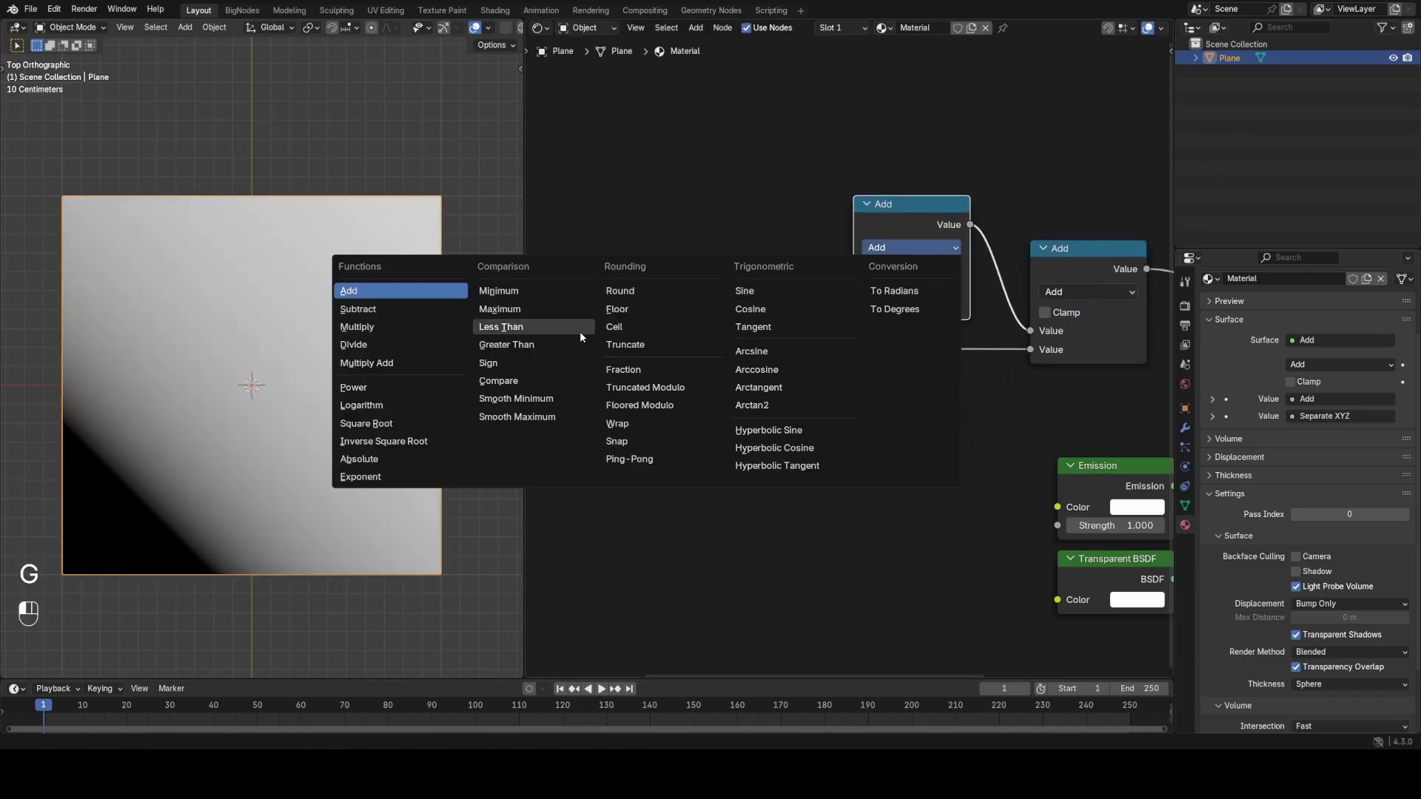
click(385, 387)
click(904, 305)
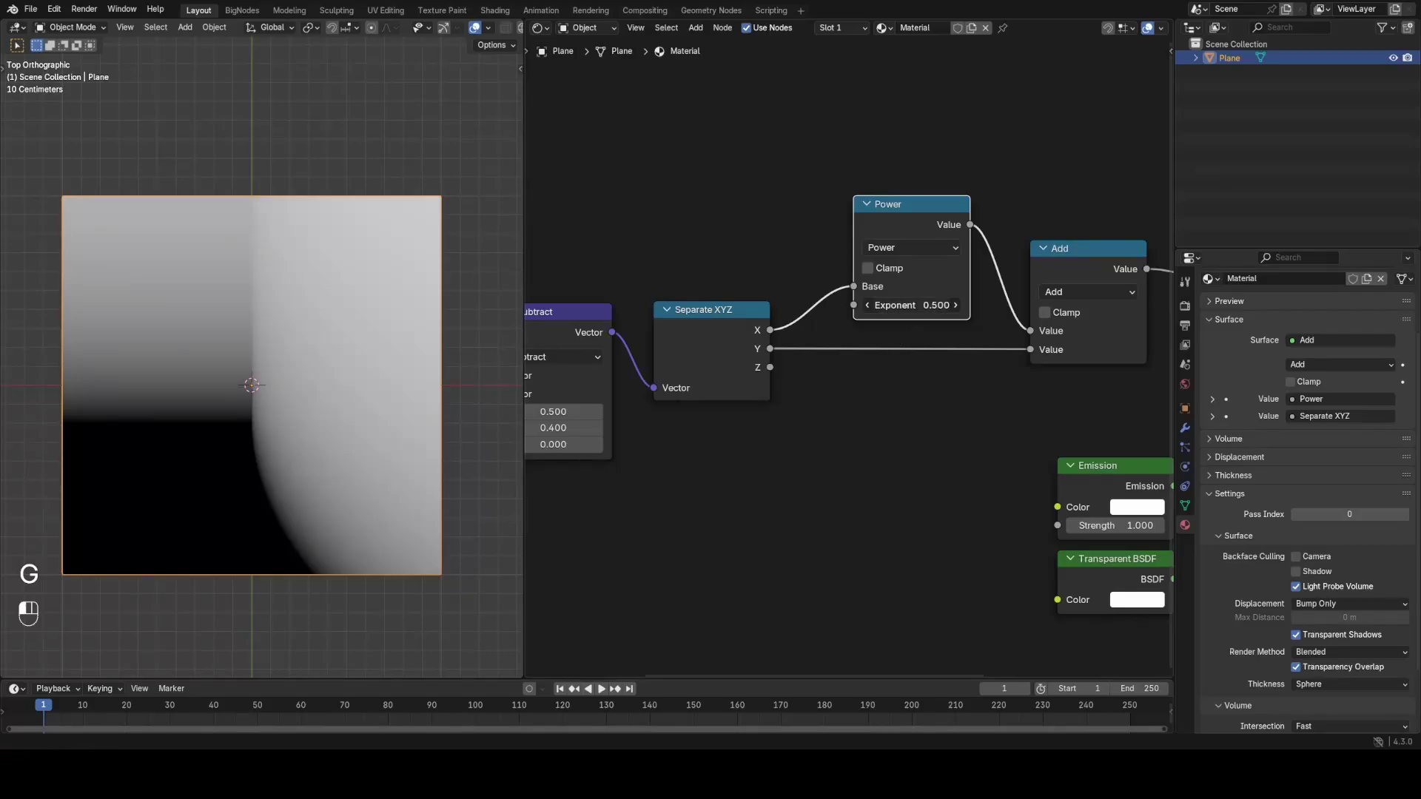
text(2)
key(Return)
Raise the Power node and duplicate it onto the Y link between Separate XYZ and Add
key(g)
click(921, 196)
key(shift+d)
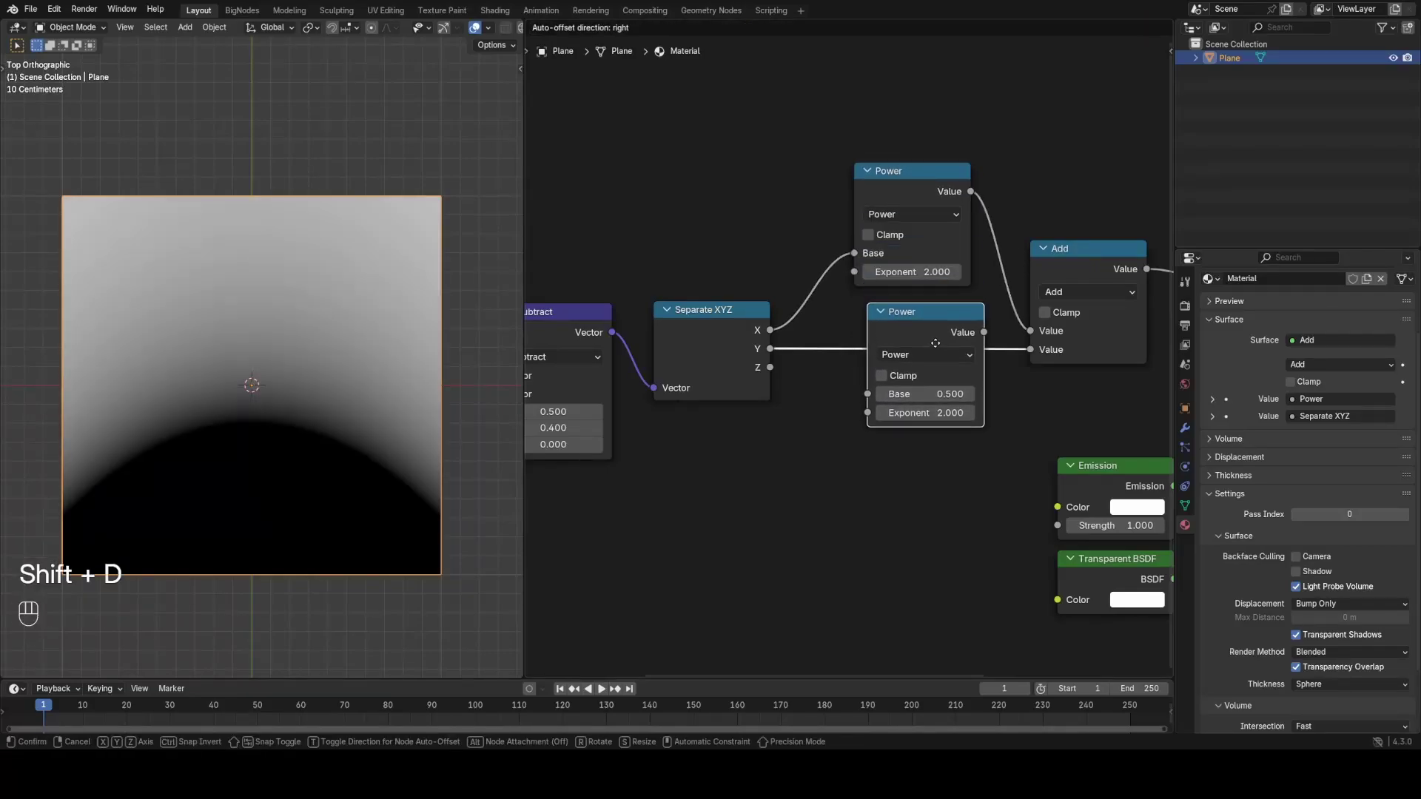
click(897, 320)
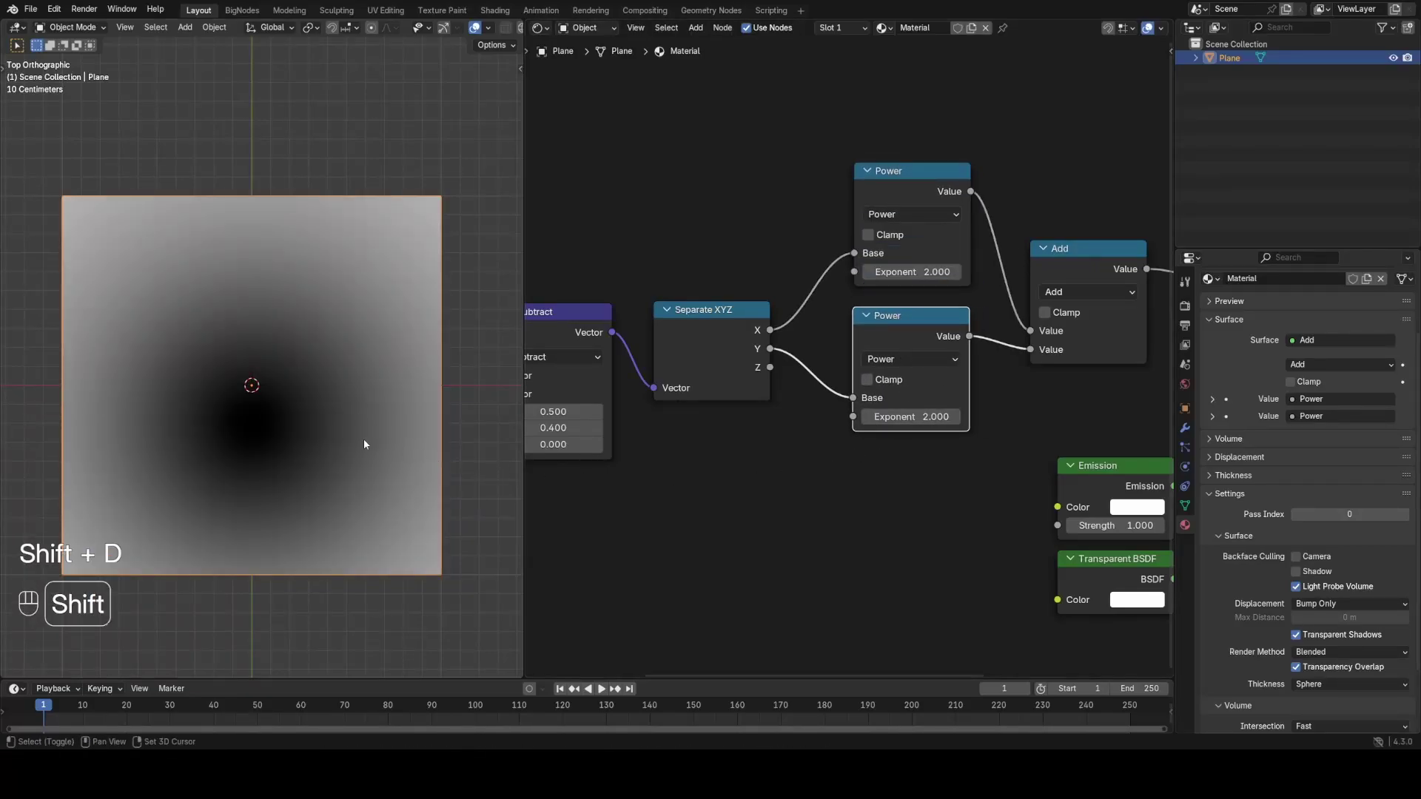
Move the coordinate and math nodes left to make room between the Add node and the Mix Shader
shift+middle_drag(362, 438, 357, 390)
middle_drag(929, 398, 795, 424)
scroll(770, 383, down, 5)
middle_drag(731, 390, 922, 403)
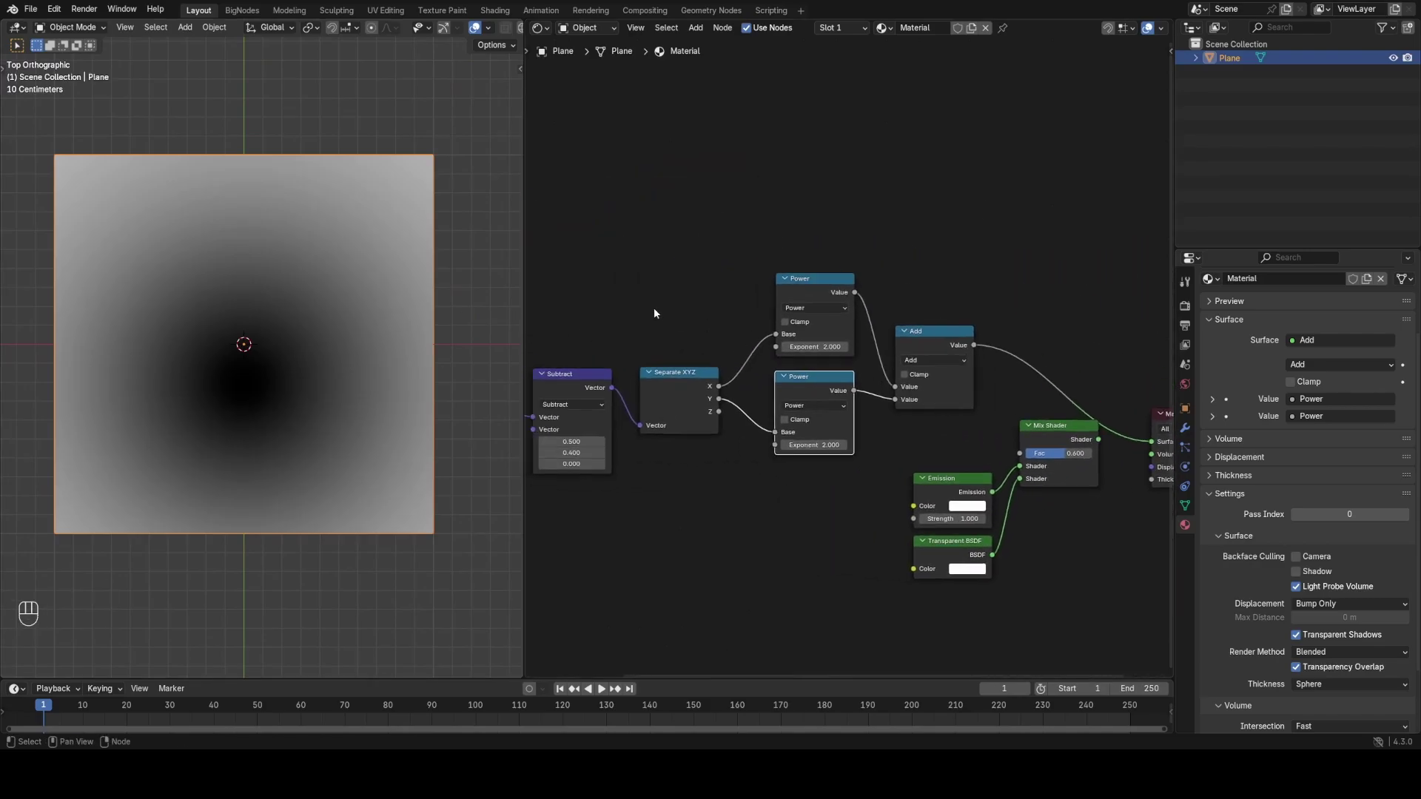
middle_drag(654, 308, 829, 335)
scroll(829, 334, down, 3)
drag(641, 308, 1054, 410)
key(g)
click(826, 424)
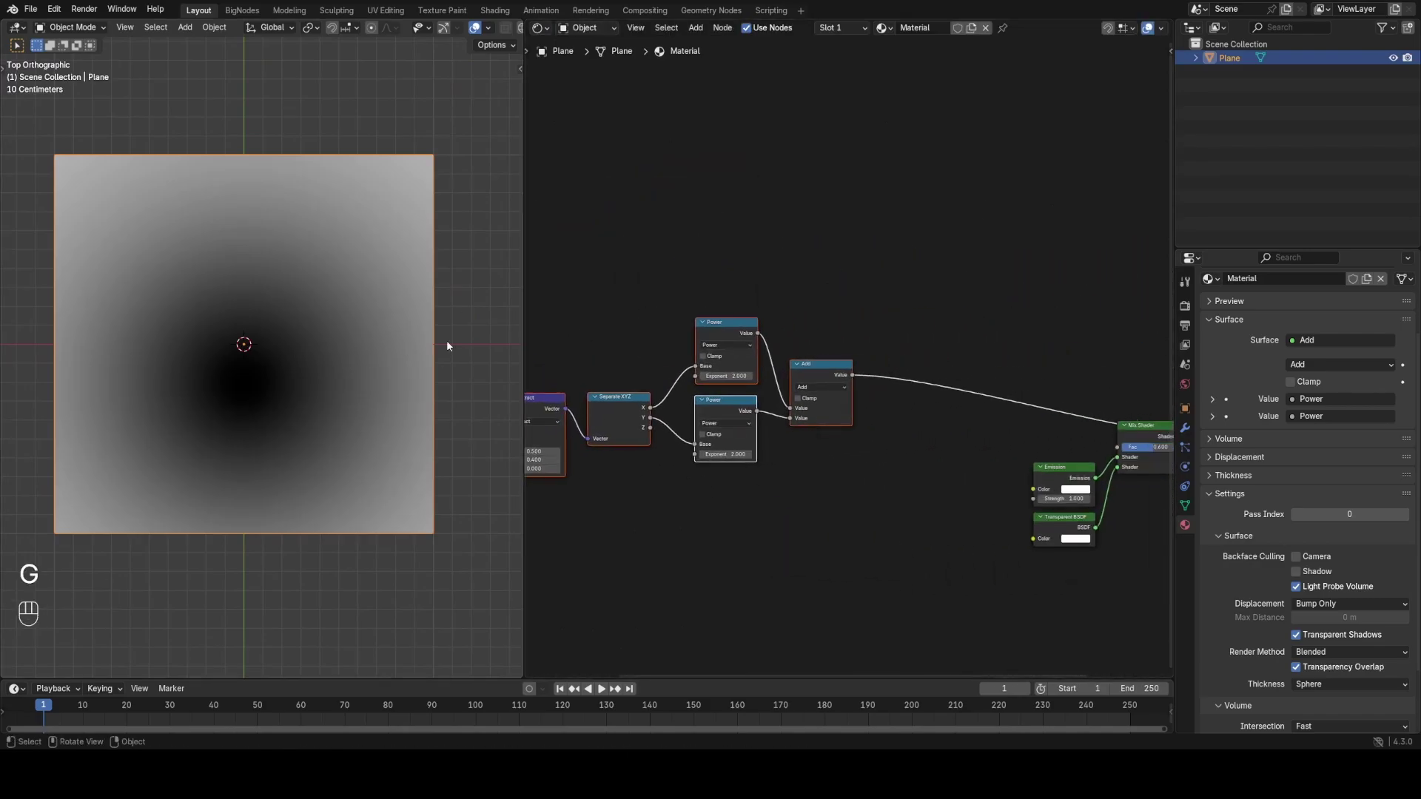
Add a Math node set to Less Than after the Add node
scroll(933, 408, up, 1)
key(shift+a)
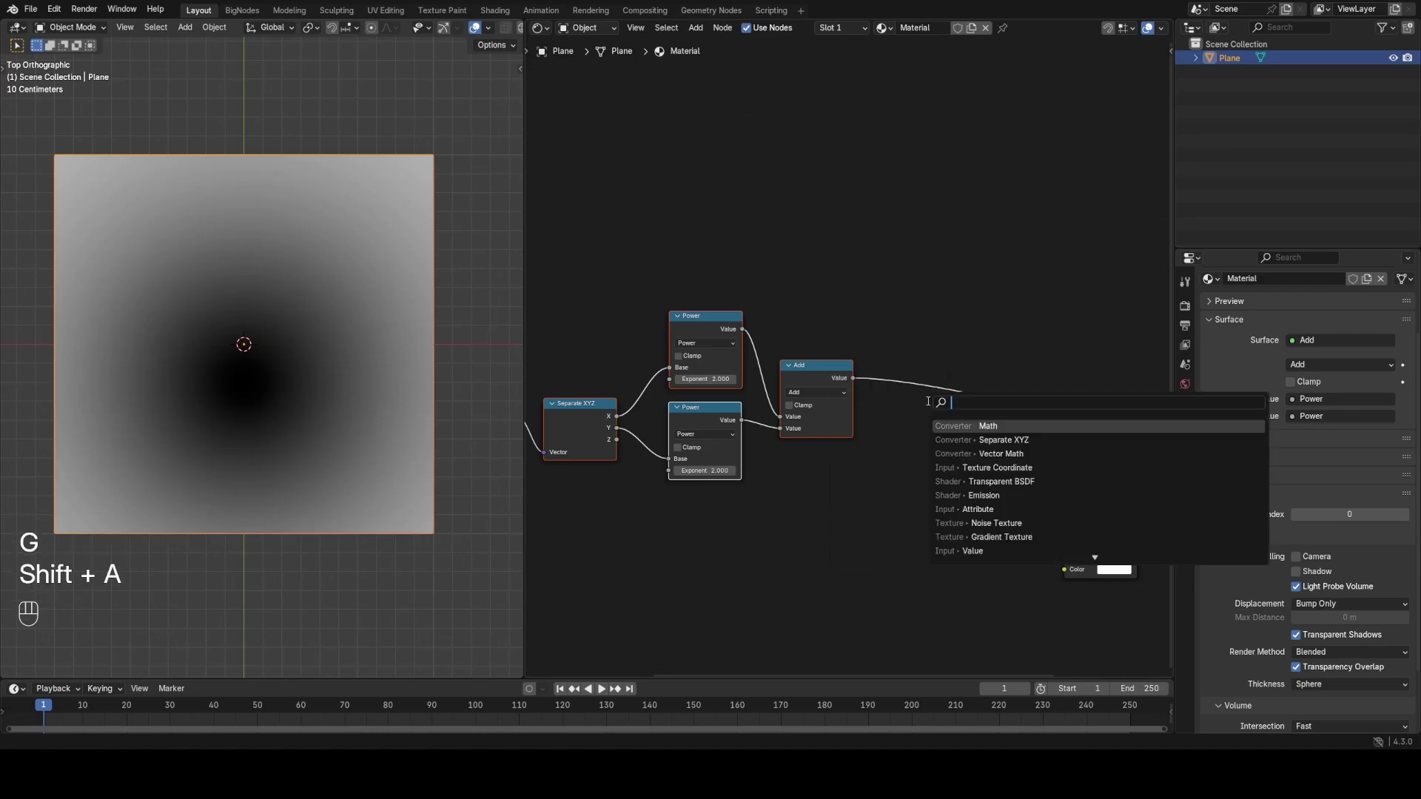
key(Escape)
drag(853, 378, 896, 384)
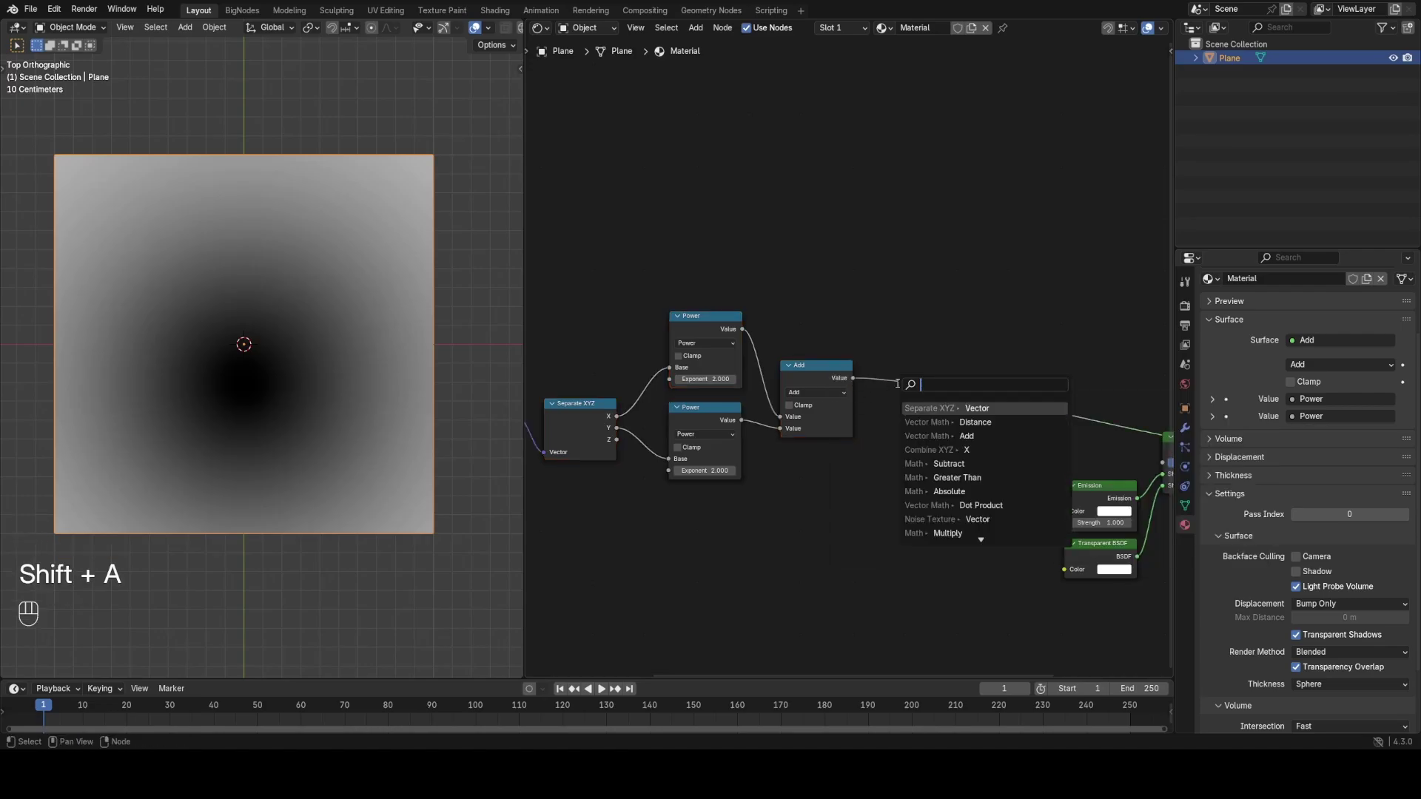
text(les)
key(Return)
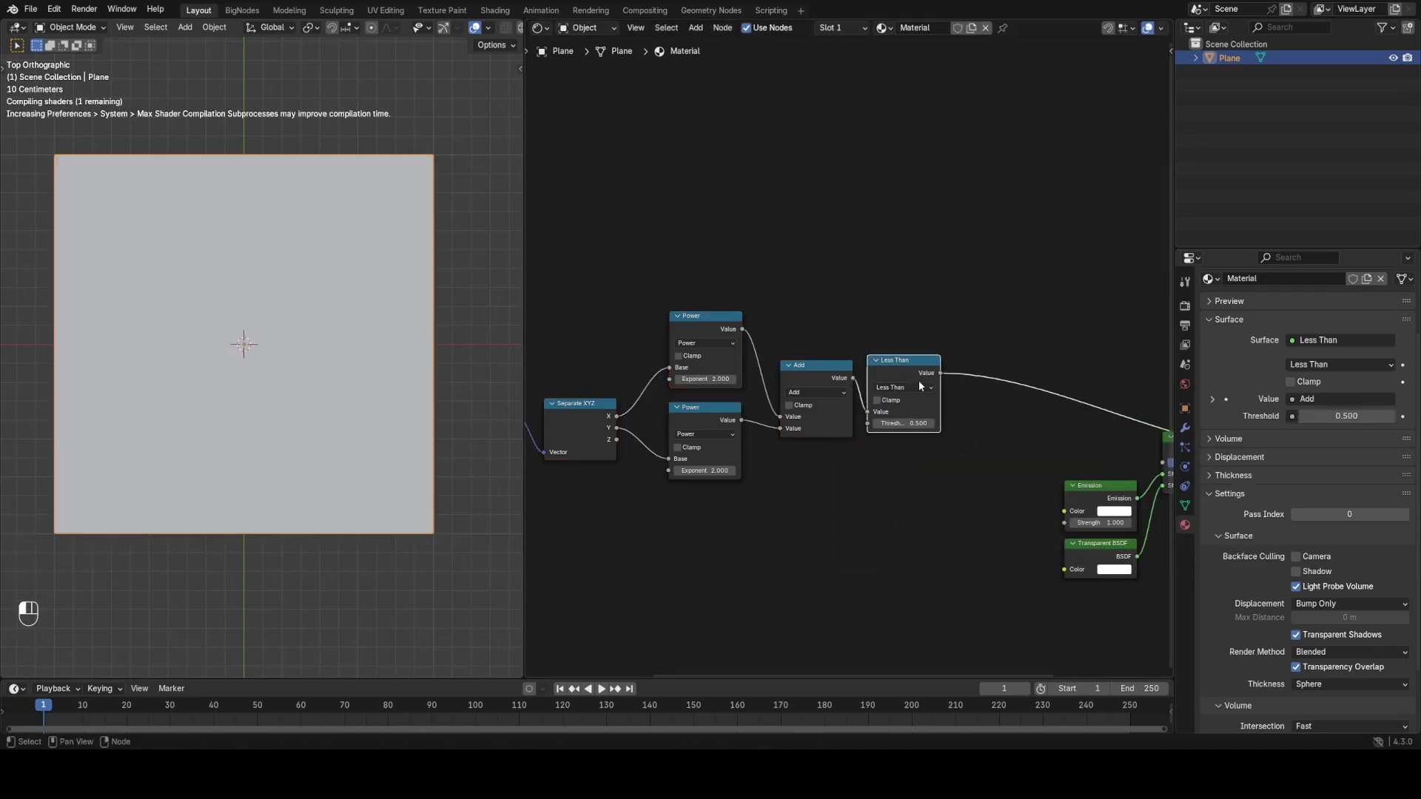
Set the Less Than node's threshold to 0.000
scroll(924, 393, up, 1)
drag(937, 442, 962, 442)
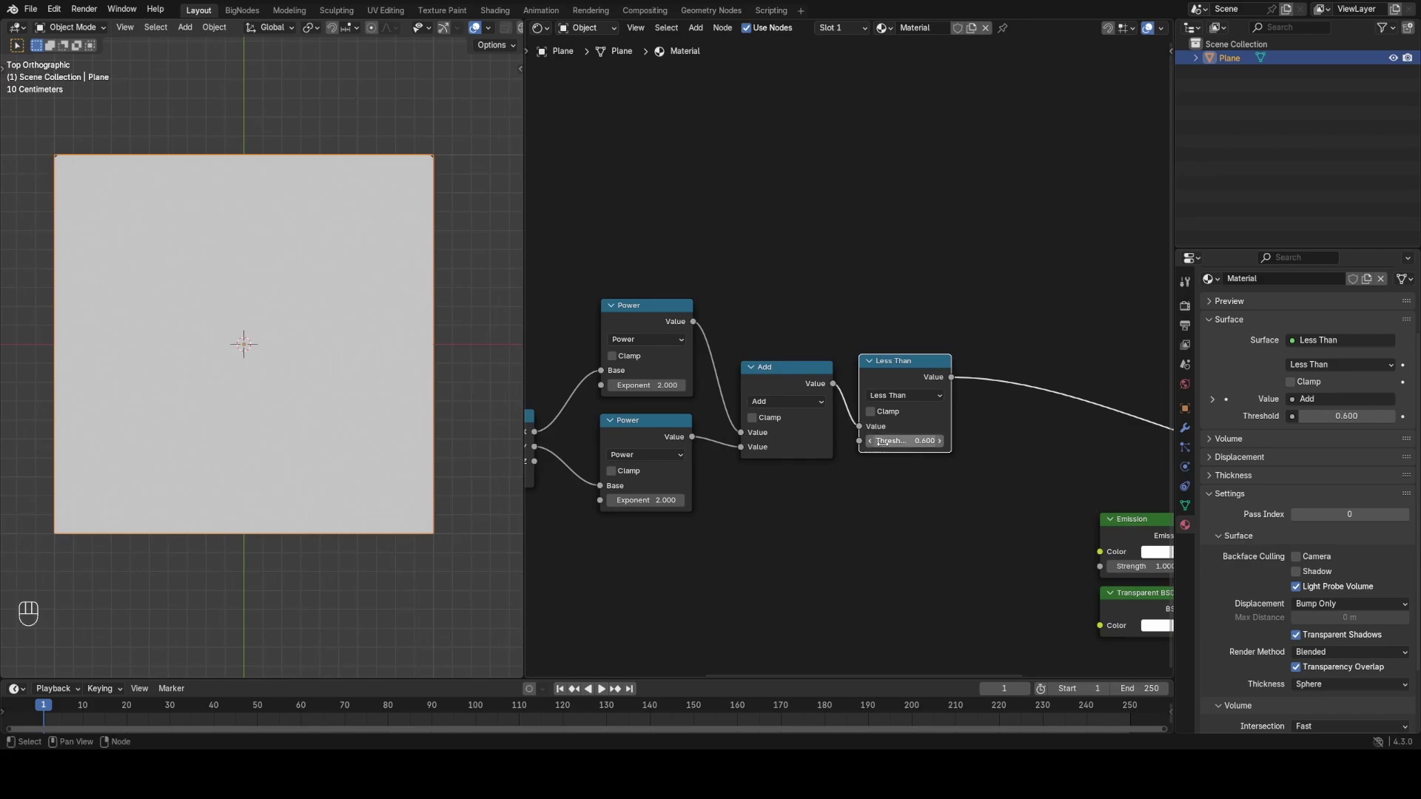
key(Escape)
click(873, 442)
click(873, 441)
click(873, 442)
click(874, 442)
click(873, 441)
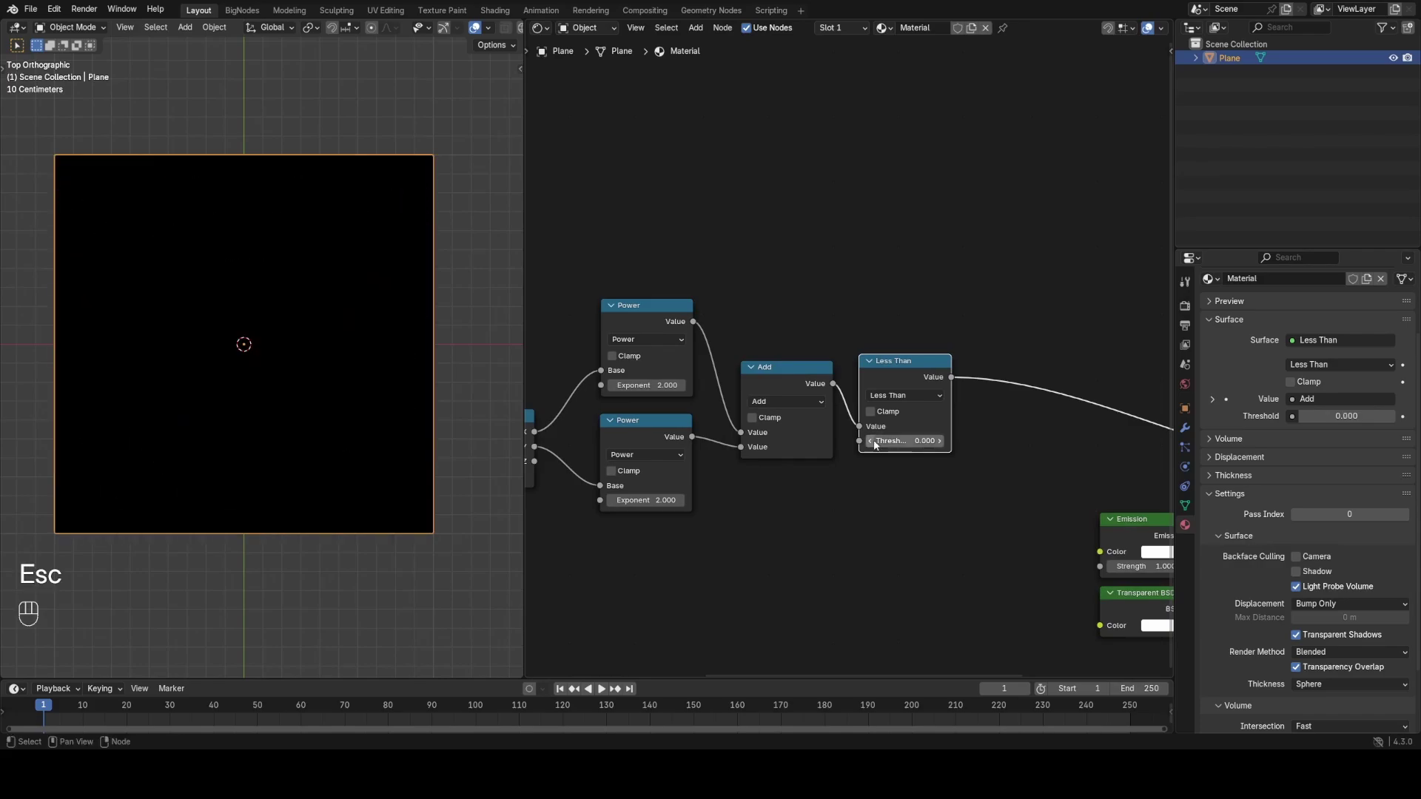
Set the Less Than threshold to 0.100 and center the circle by setting the Subtract node's Y value to 0.500
click(938, 444)
middle_drag(814, 453, 1076, 417)
middle_drag(736, 419, 844, 425)
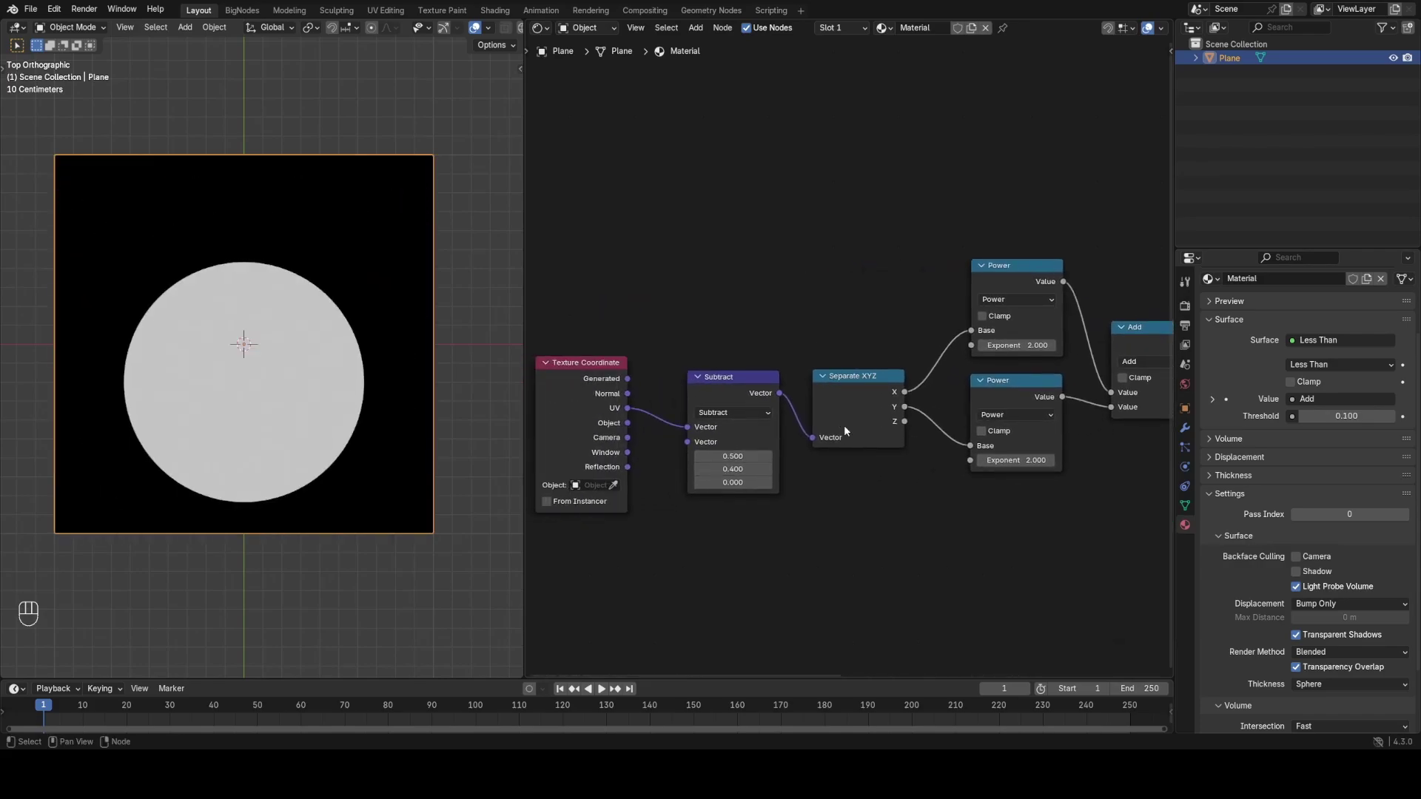
scroll(844, 424, up, 1)
click(753, 488)
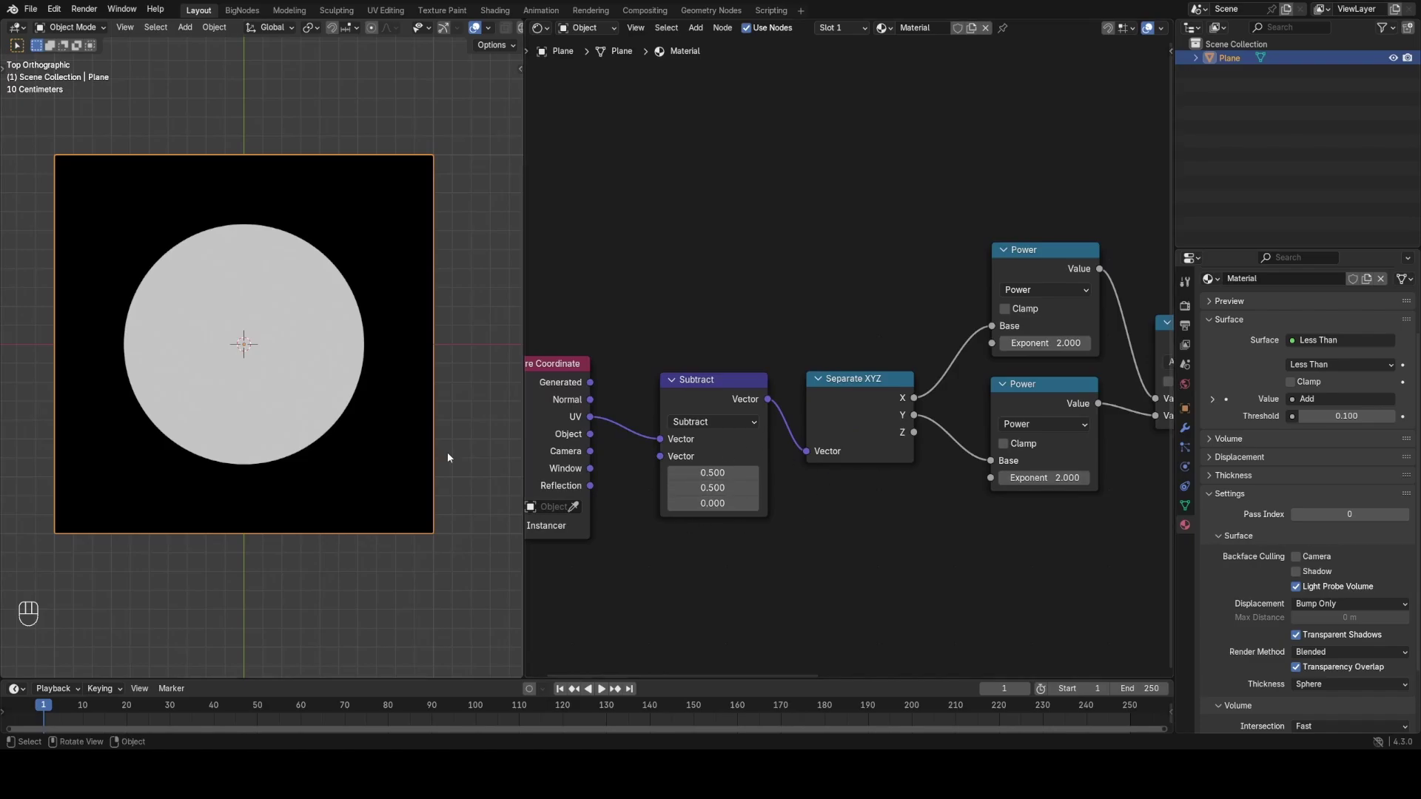
Move the Less Than node up, place a duplicate below it, and connect the Add output to the duplicate's Value input
middle_drag(990, 486, 684, 482)
middle_drag(1074, 471, 864, 467)
drag(811, 324, 872, 216)
scroll(870, 329, up, 1)
key(shift+d)
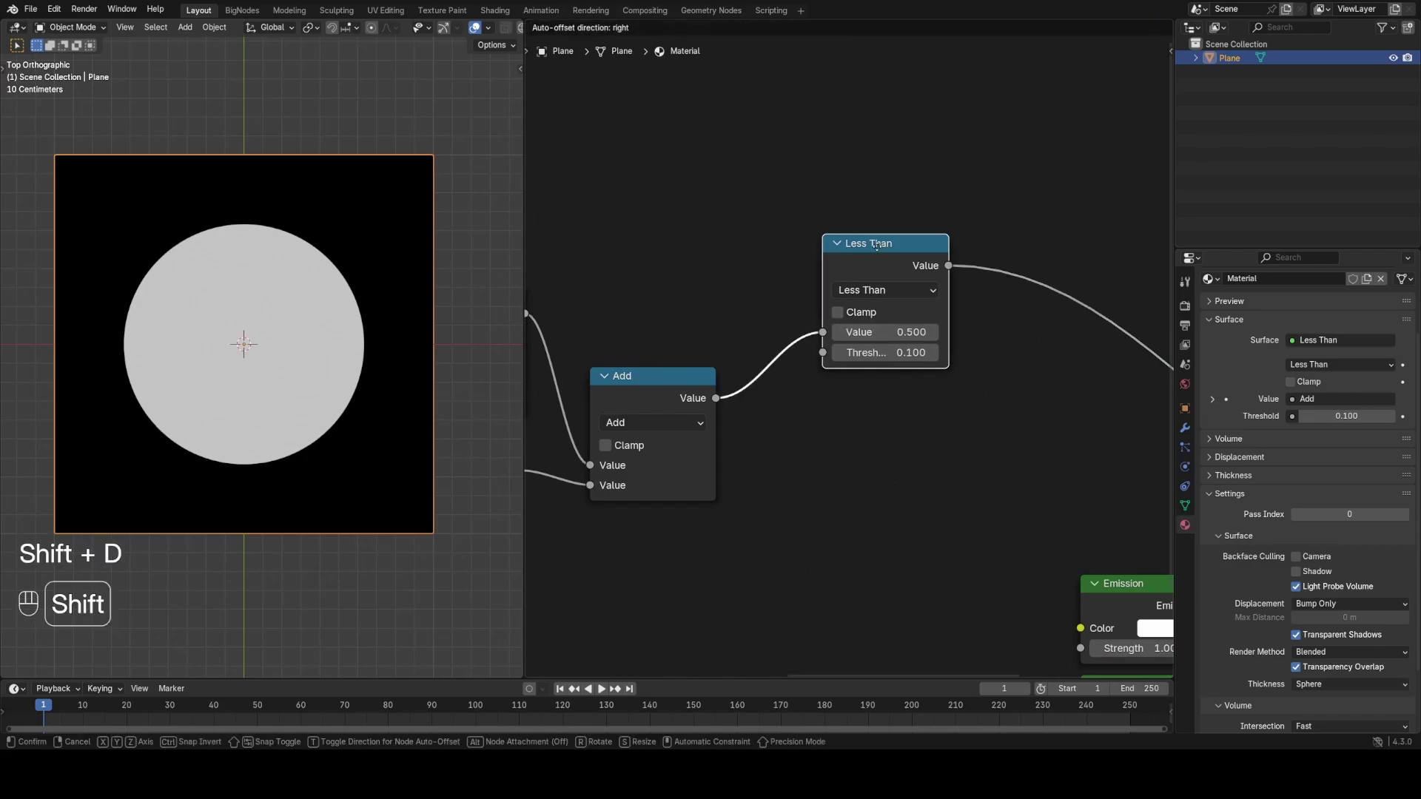
click(879, 401)
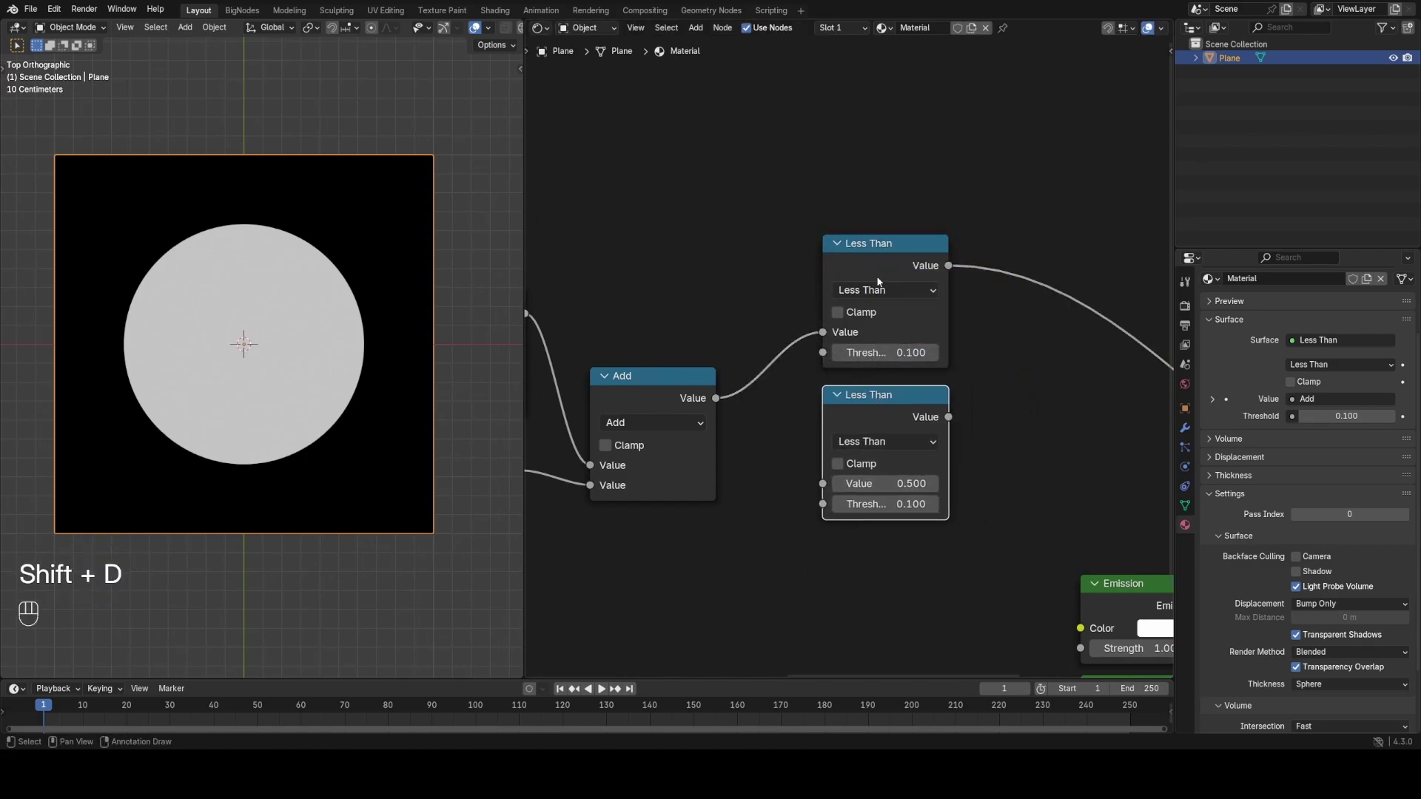
drag(715, 398, 744, 412)
drag(822, 468, 822, 483)
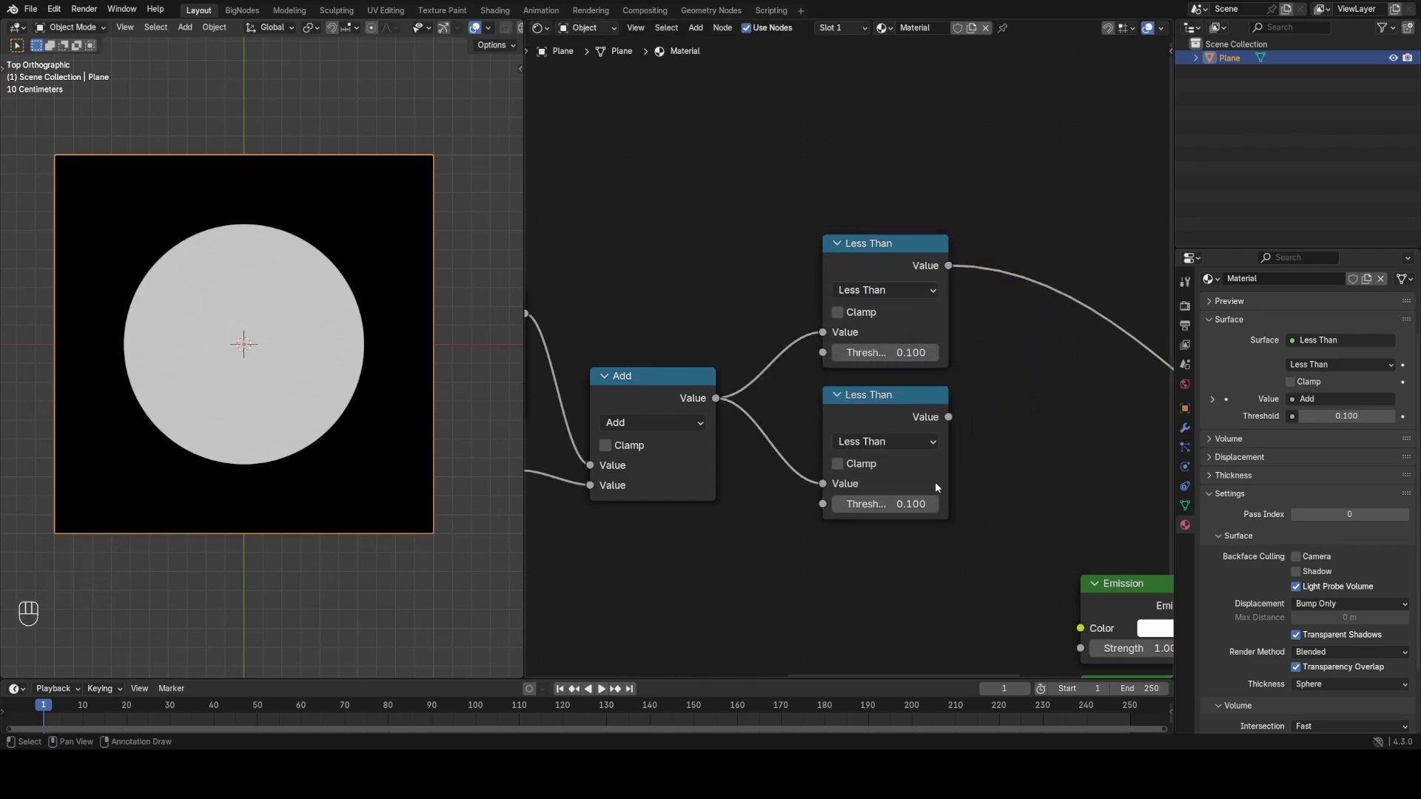
Preview the duplicated Less Than node and set its threshold to 0.050
ctrl+shift+click(921, 414)
click(878, 503)
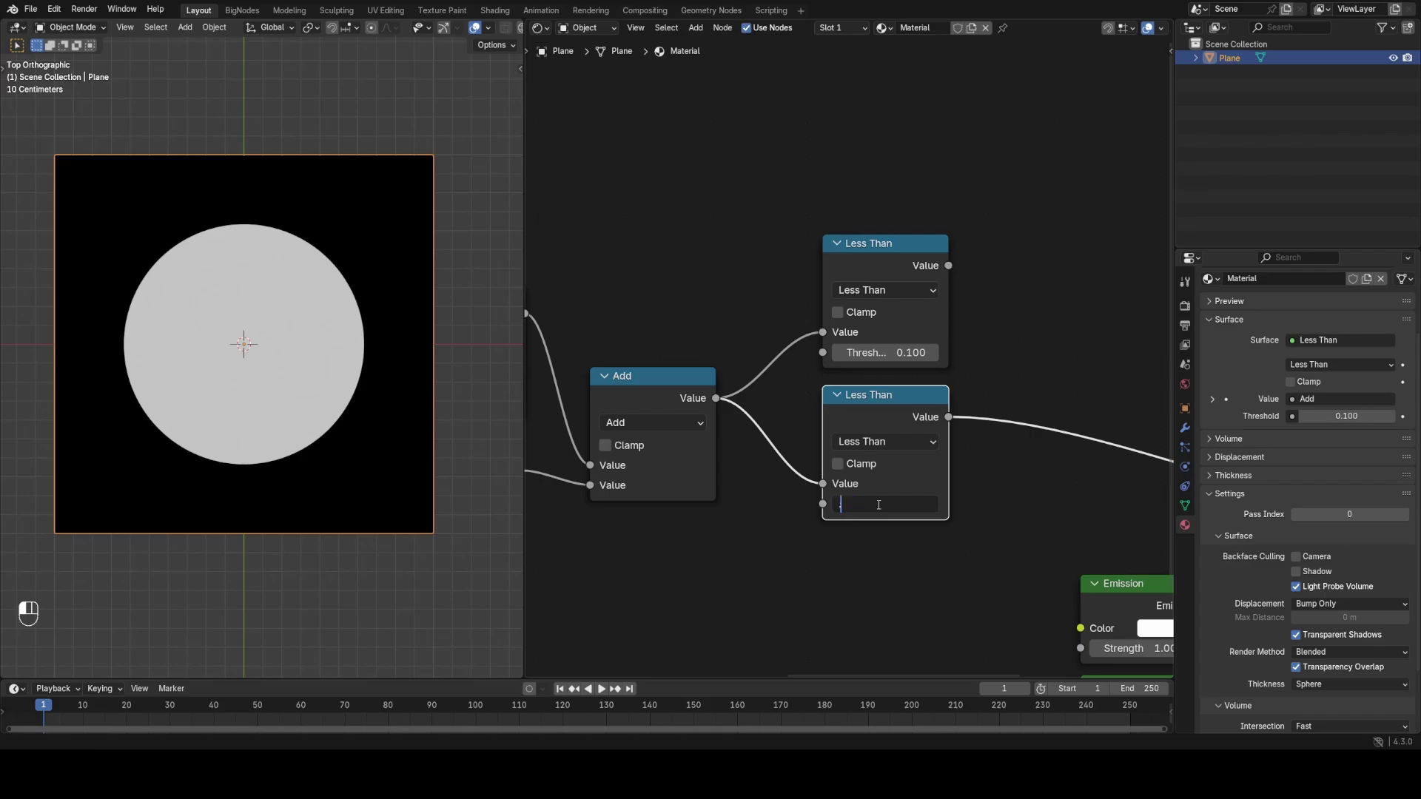
text(.05)
key(Return)
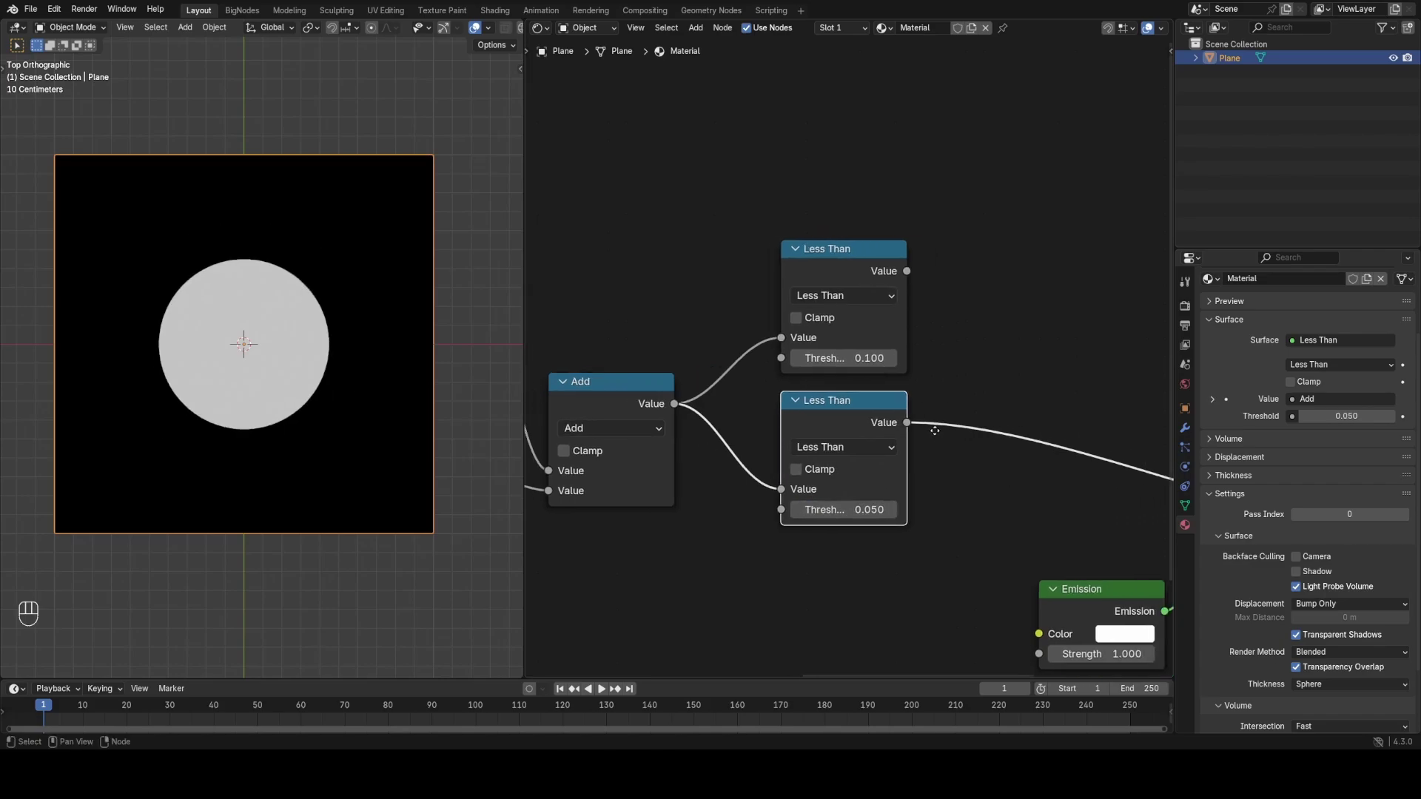
Preview the two Less Than nodes alternately to compare their circles, finishing on the one with the 0.100 threshold
scroll(962, 439, up, 1)
ctrl+shift+click(815, 271)
ctrl+shift+click(828, 414)
ctrl+shift+click(845, 239)
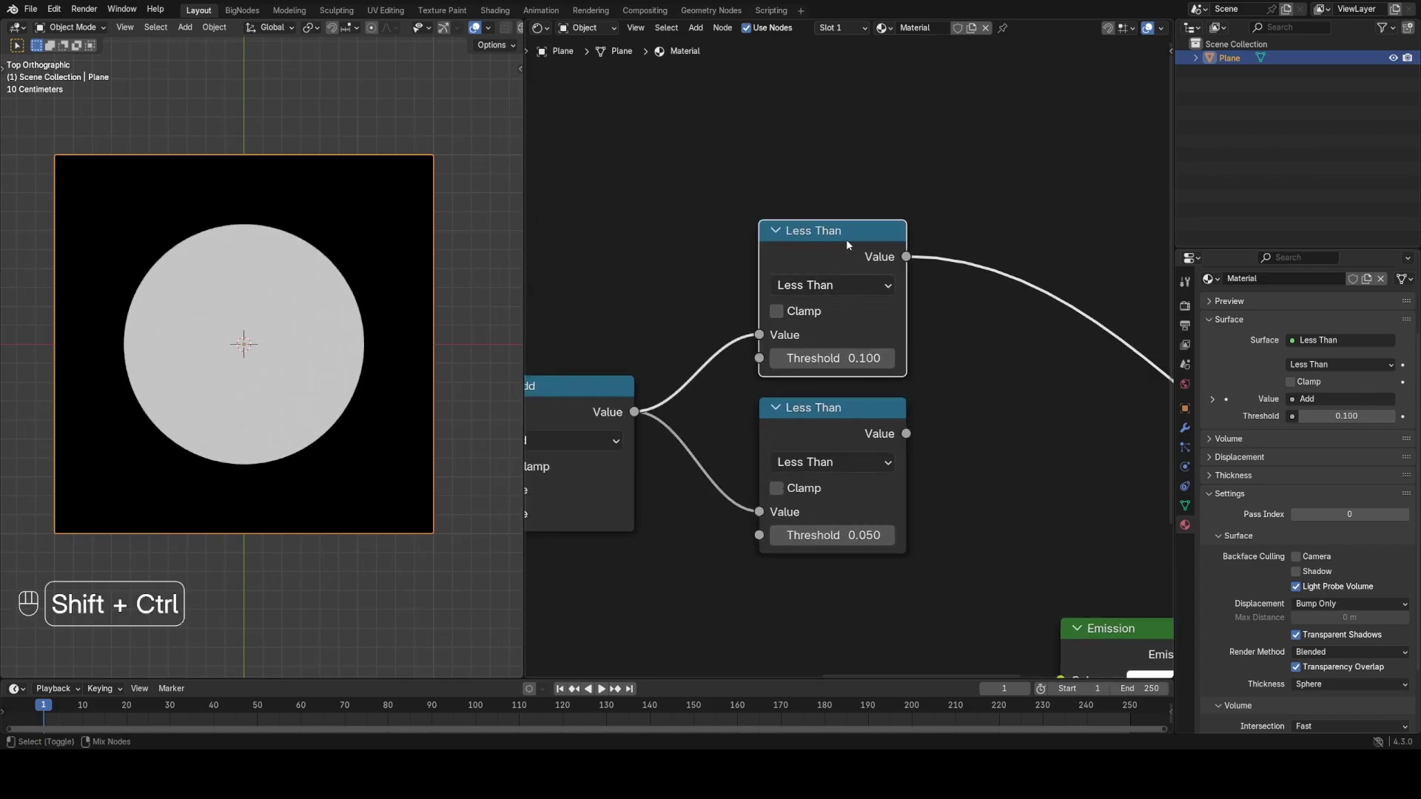
middle_drag(993, 337, 874, 334)
ctrl+shift+click(740, 416)
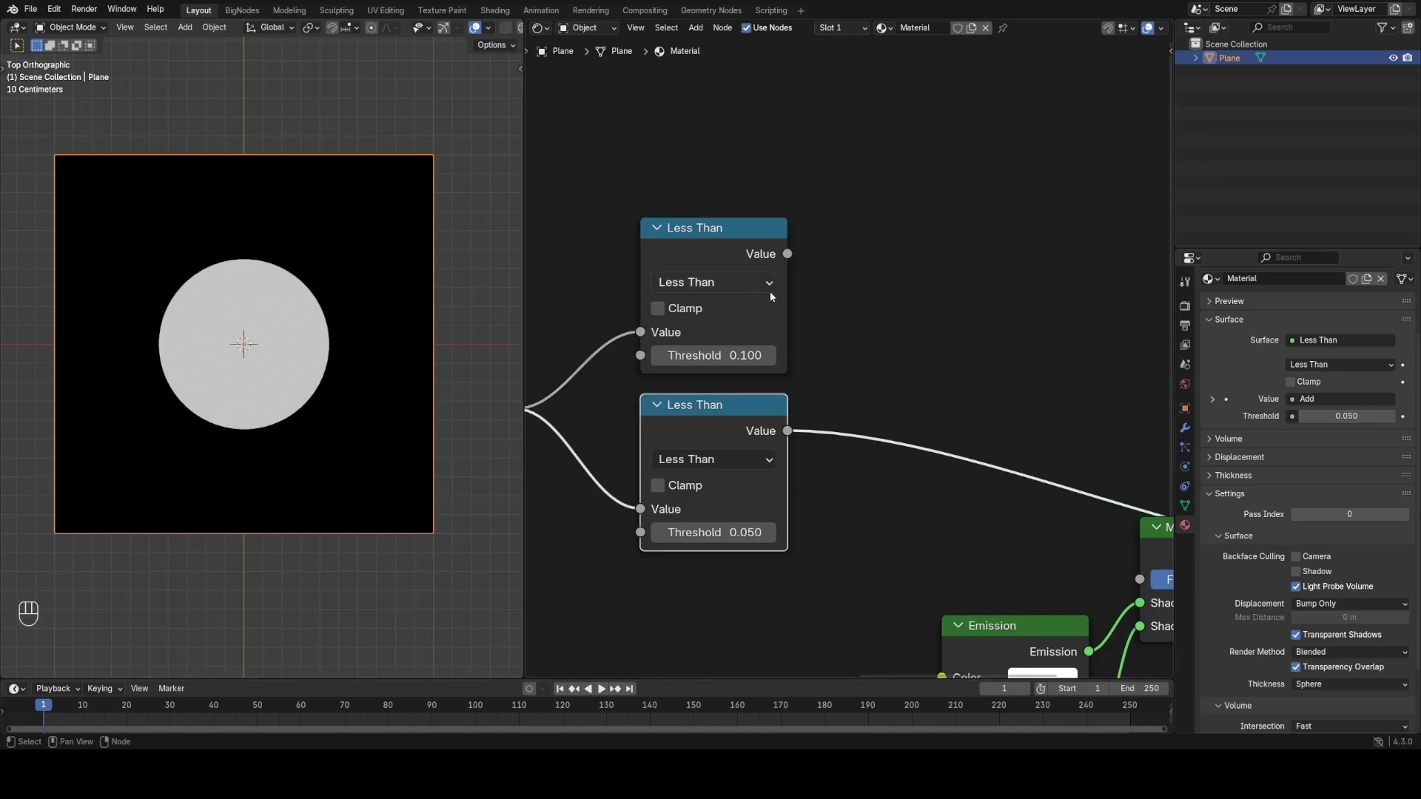
ctrl+shift+click(704, 250)
key(shift+a)
click(917, 317)
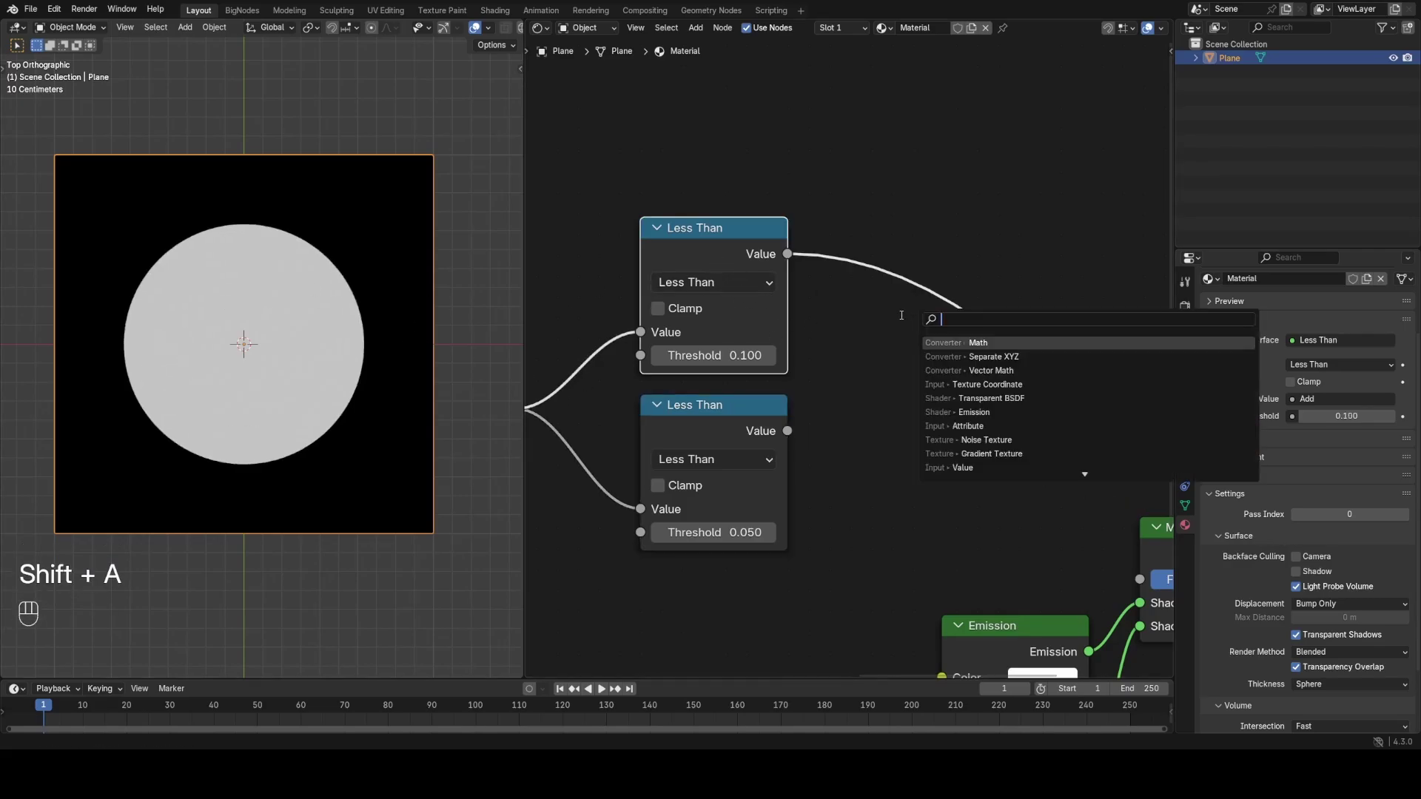
key(Escape)
Add a Subtract Math node that subtracts the 0.050 Less Than output from the 0.100 one, with Clamp enabled
drag(786, 255, 926, 294)
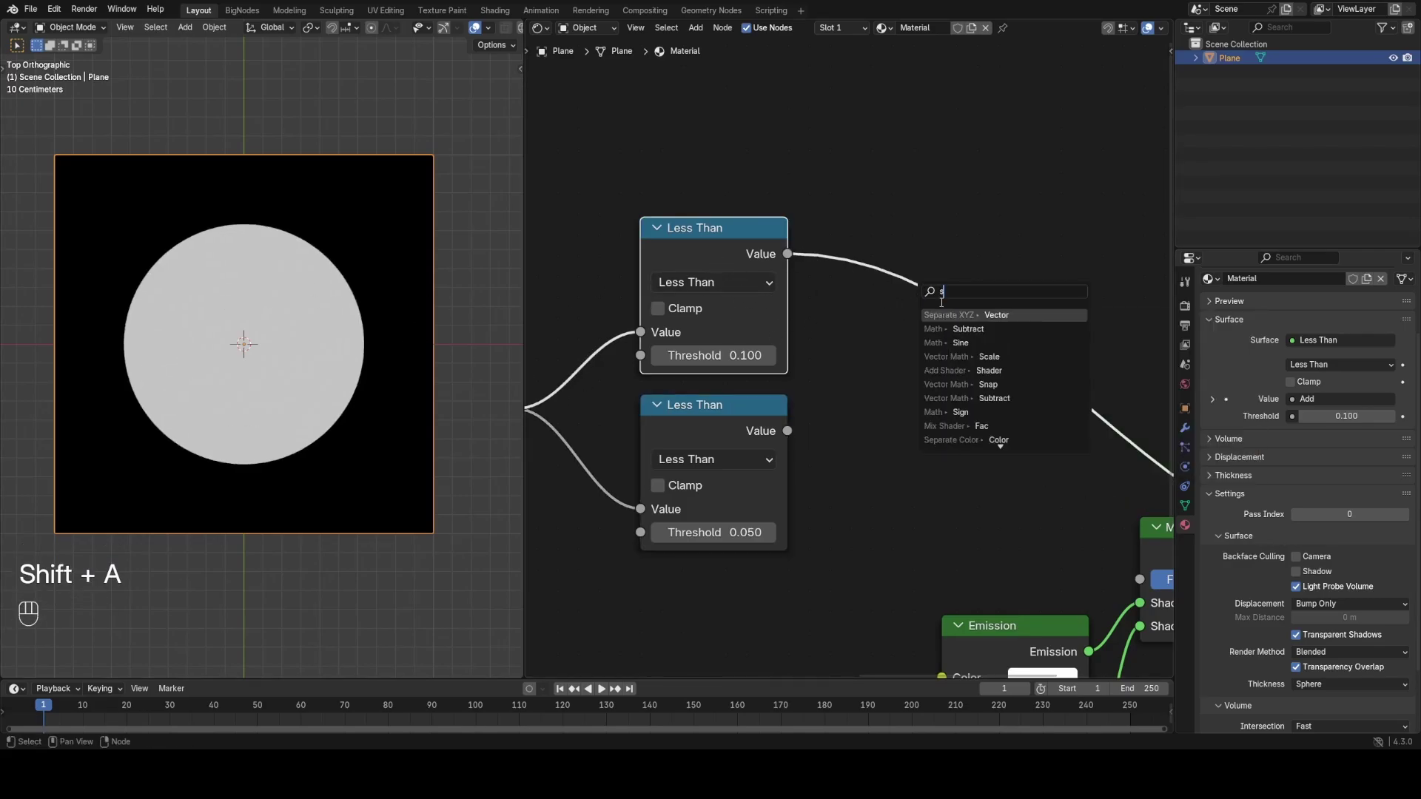
click(983, 331)
click(943, 310)
drag(788, 431, 885, 388)
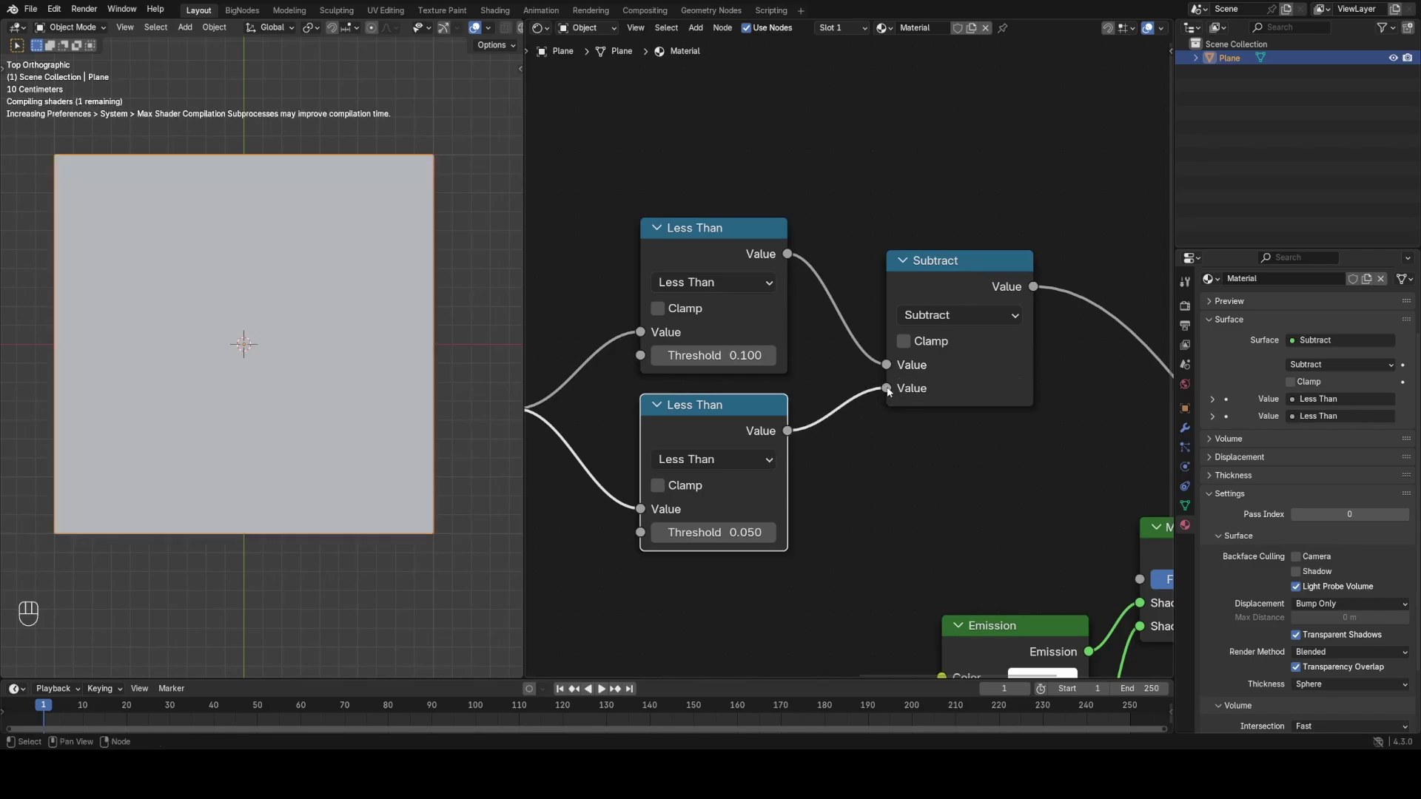
click(904, 341)
click(898, 268)
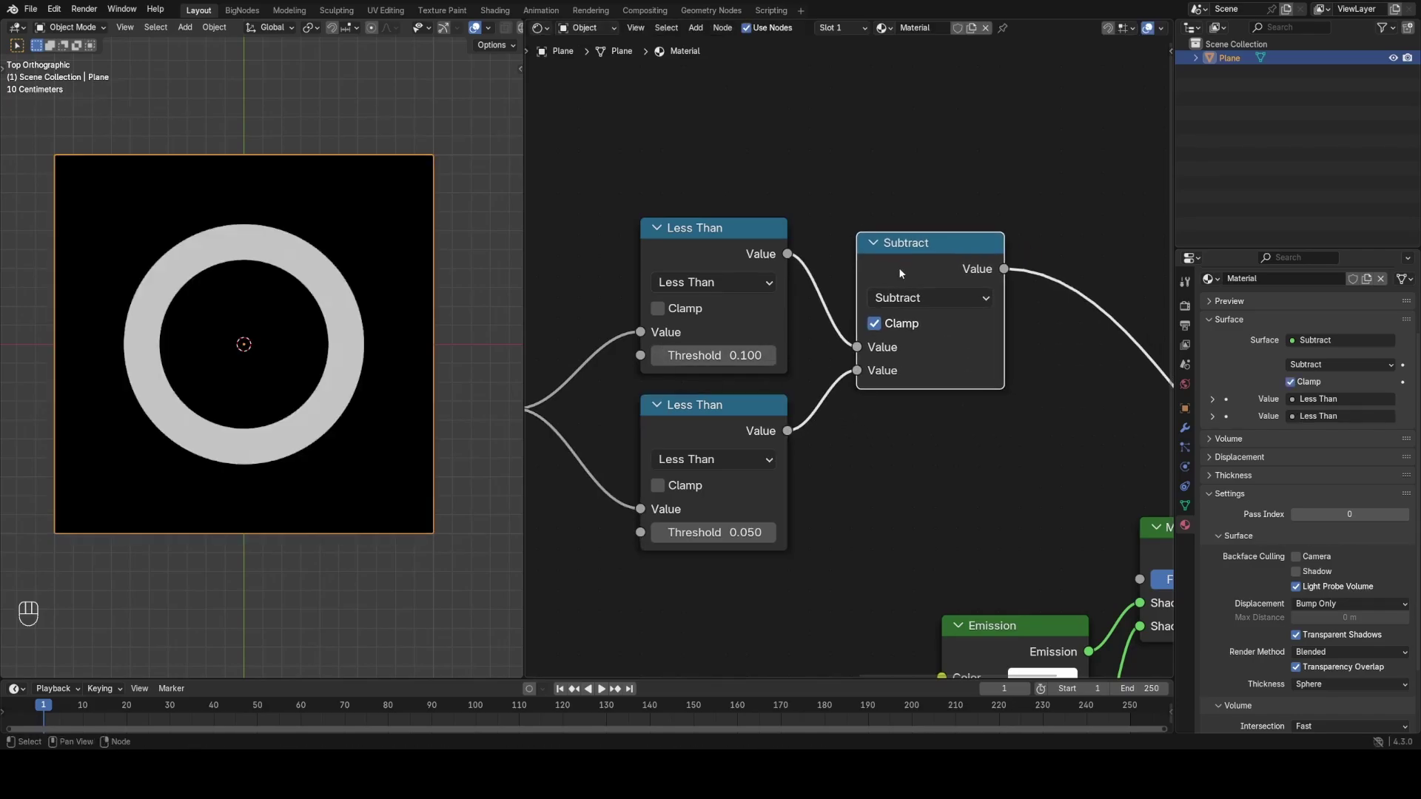
Try other threshold values on the lower Less Than node and undo the changes
scroll(938, 346, down, 3)
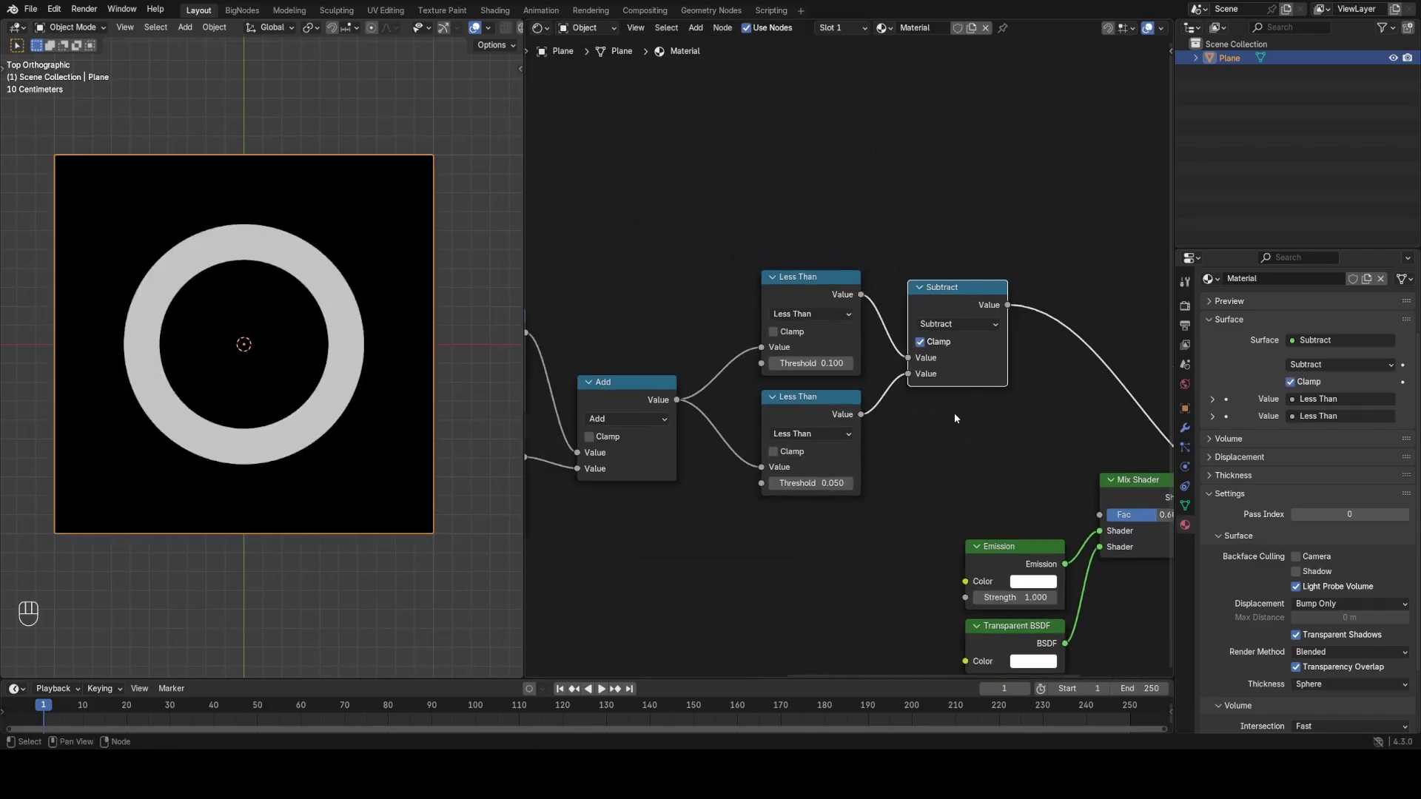
mouse_move(812, 482)
shift+mouse_down()
mouse_move(833, 483)
mouse_move(811, 483)
shift+mouse_up()
middle_drag(781, 408, 910, 424)
key(ctrl+z)
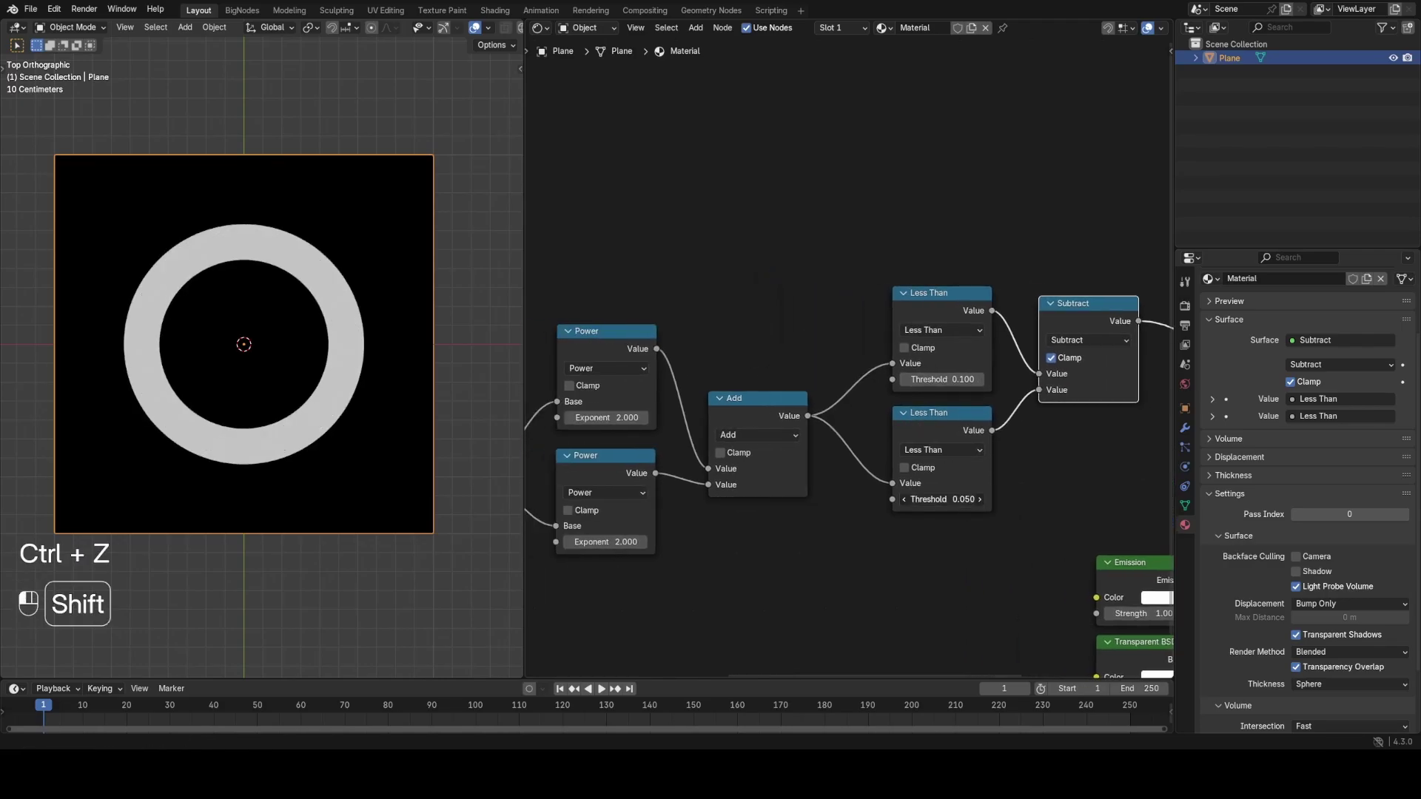
key(ctrl+z)
Add a Value node, connect it to the lower Less Than node's threshold, and set it to 0.050
middle_drag(732, 278, 811, 314)
key(shift+a)
text(value)
key(Return)
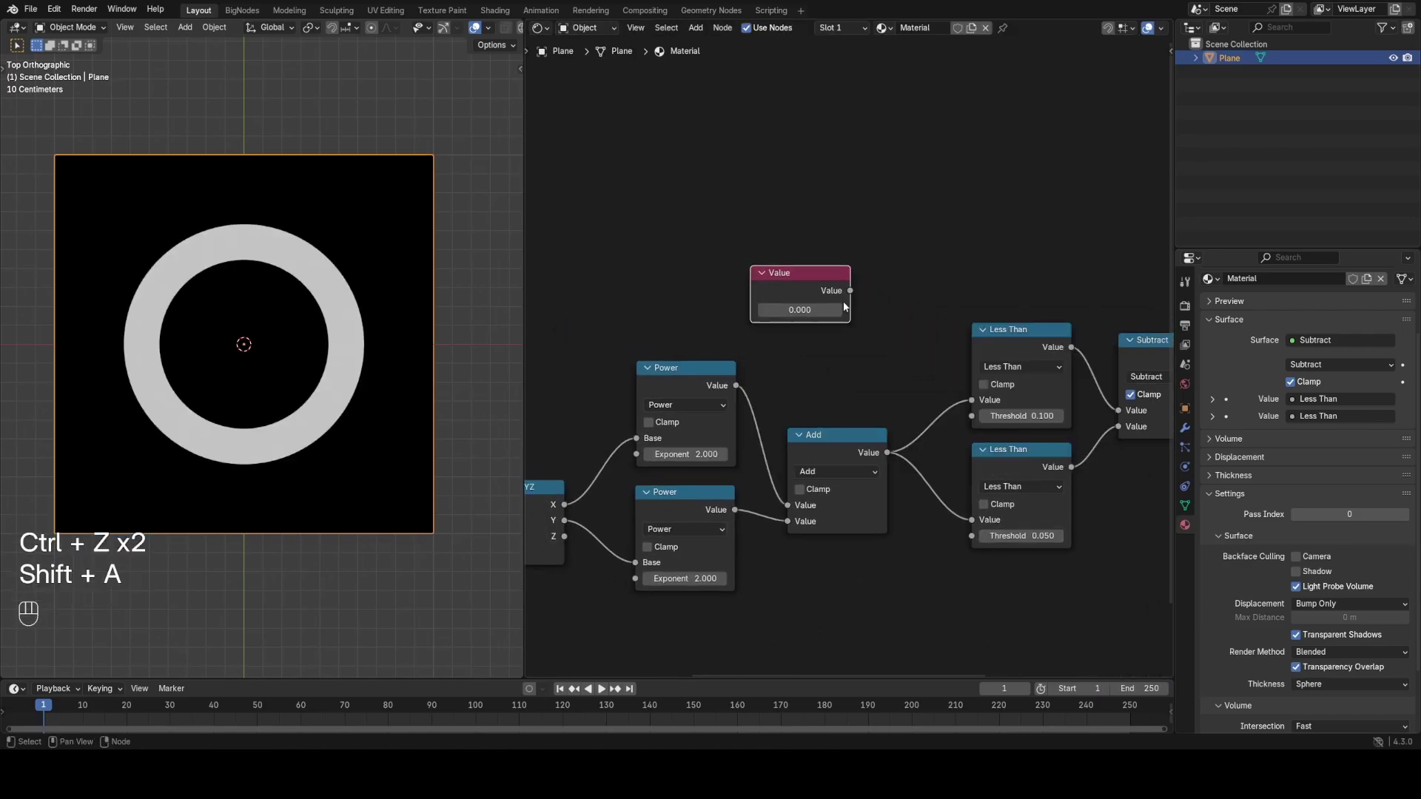
drag(849, 291, 971, 536)
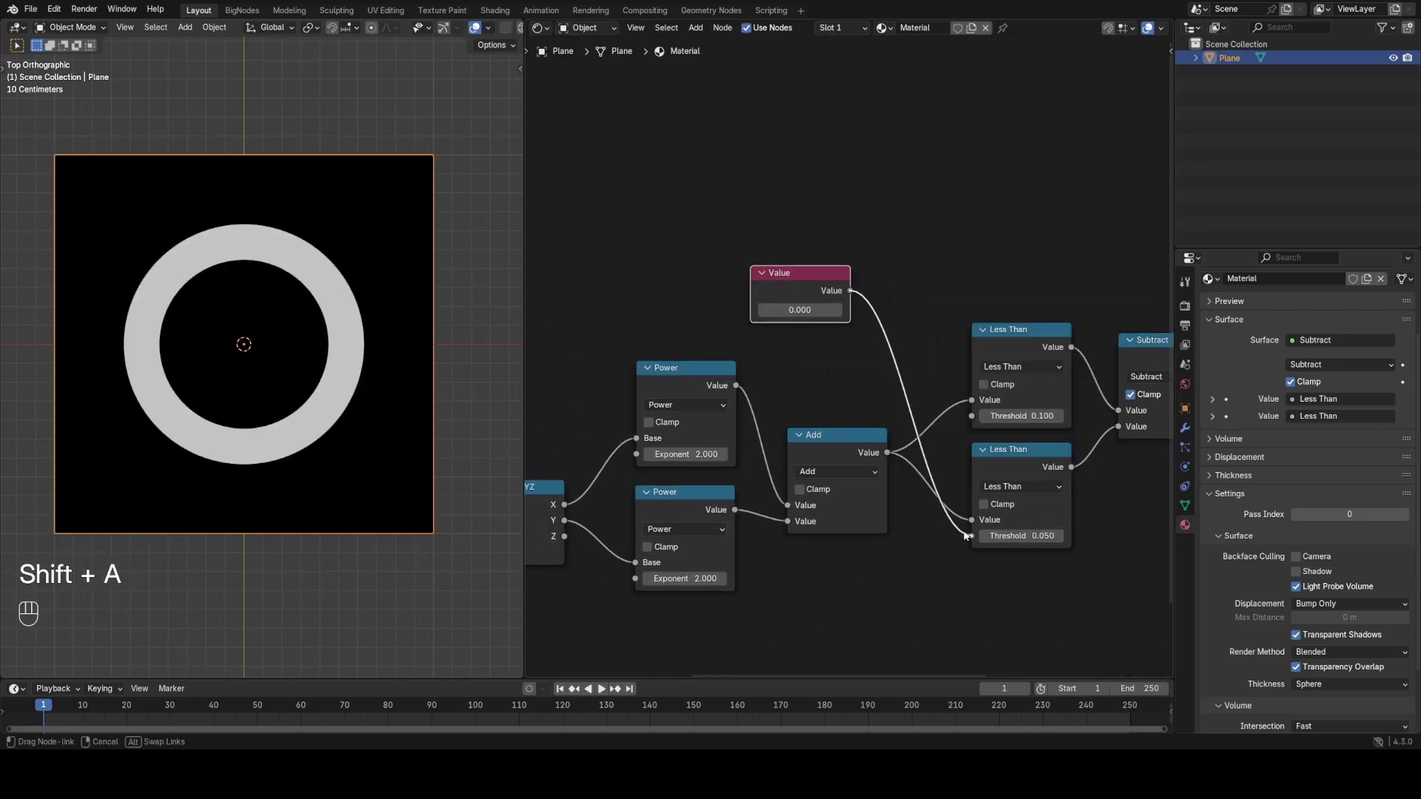
click(810, 316)
text(0.05)
key(Return)
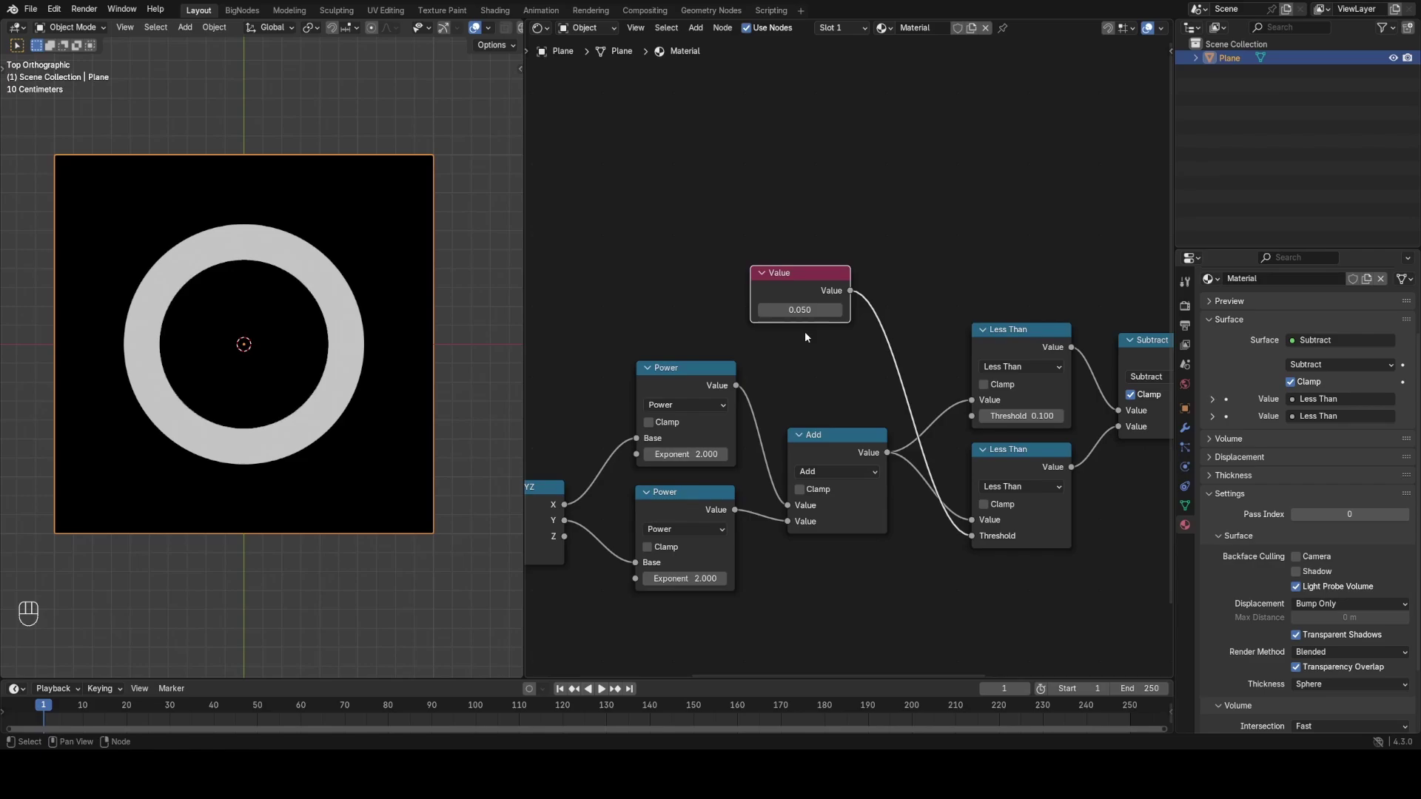
Move the Value node aside and insert a duplicated Math node set to Multiply on its link to the threshold
drag(782, 300, 720, 288)
click(1021, 329)
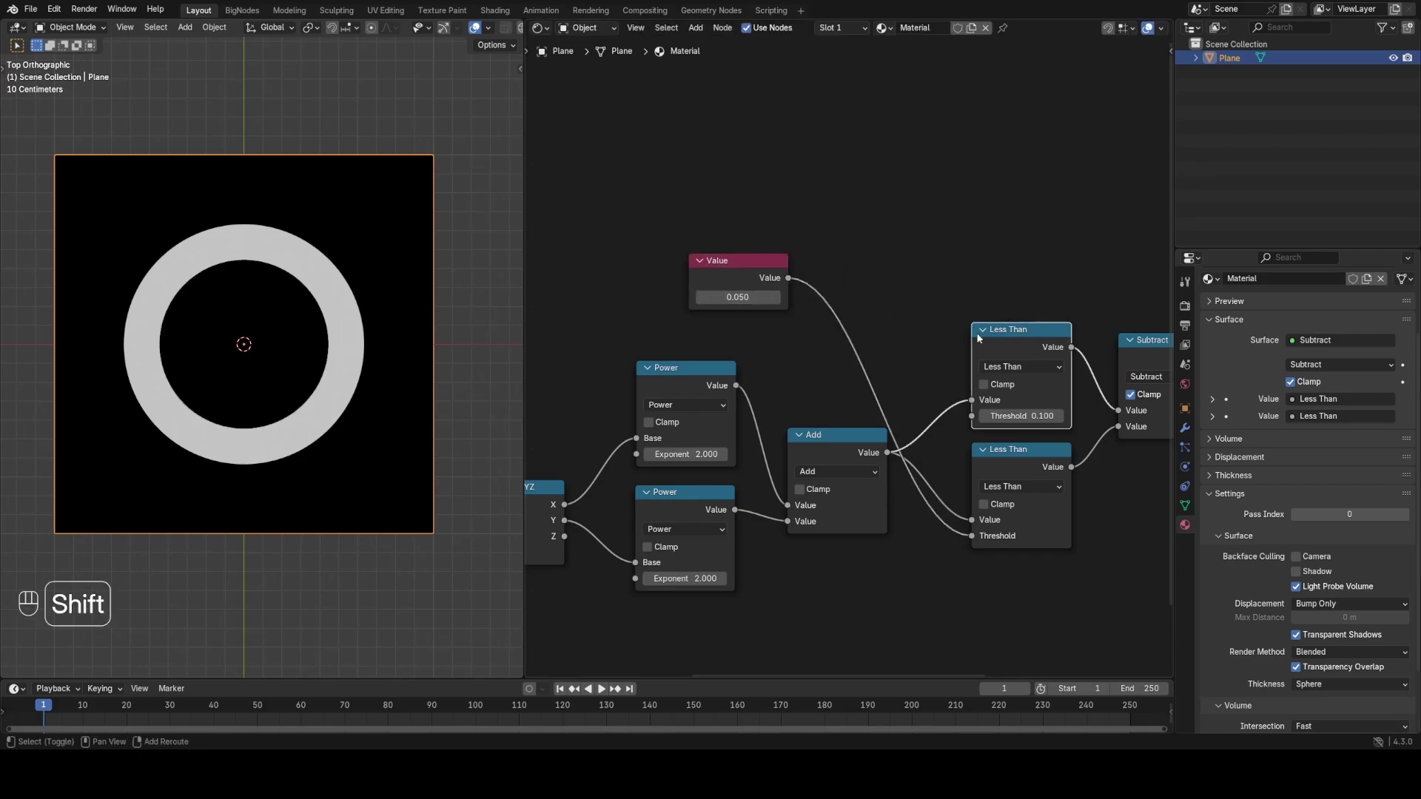
key(shift+d)
click(867, 283)
click(865, 320)
click(428, 387)
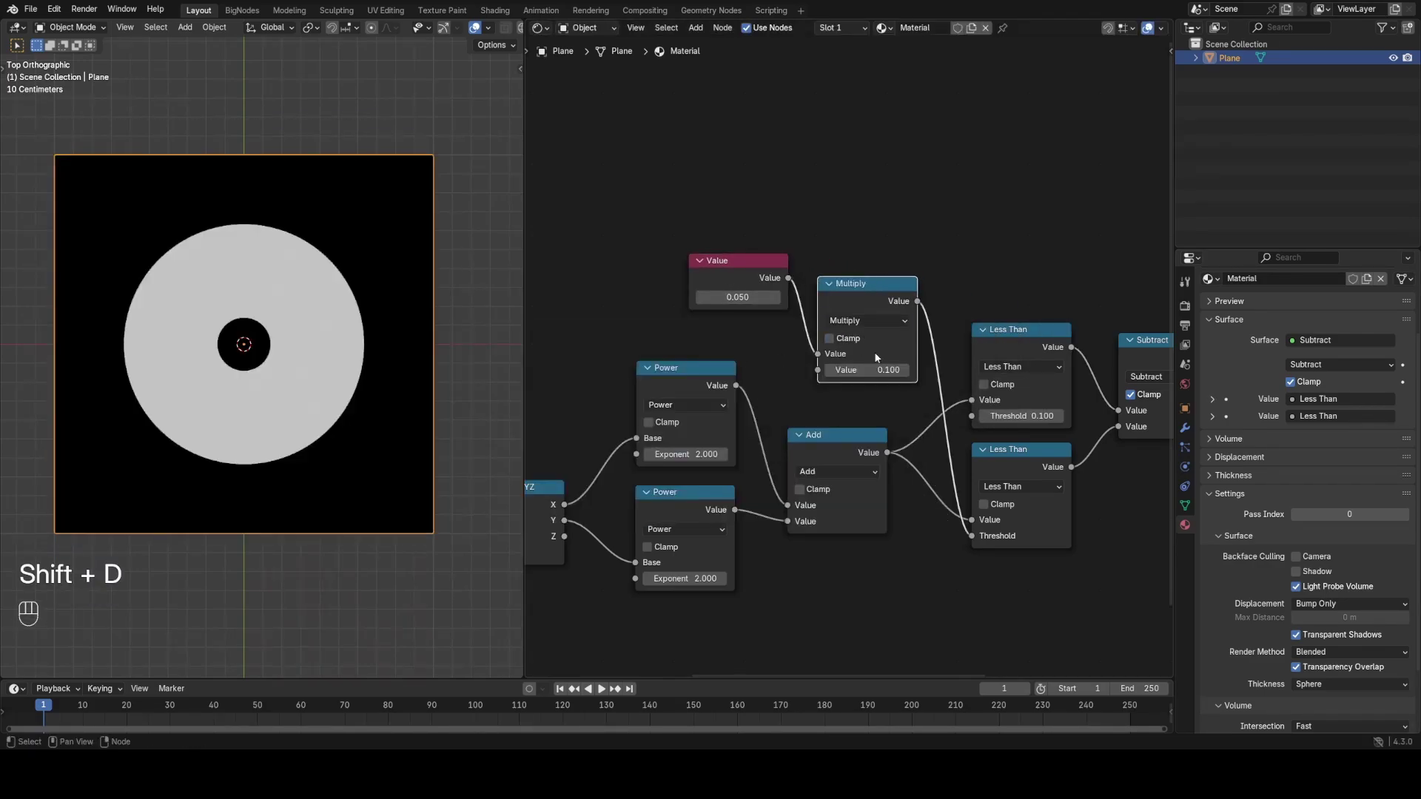
Set the Multiply node's second value to 0.010 and the Value node to 5.000
click(867, 370)
text(0.01)
key(Return)
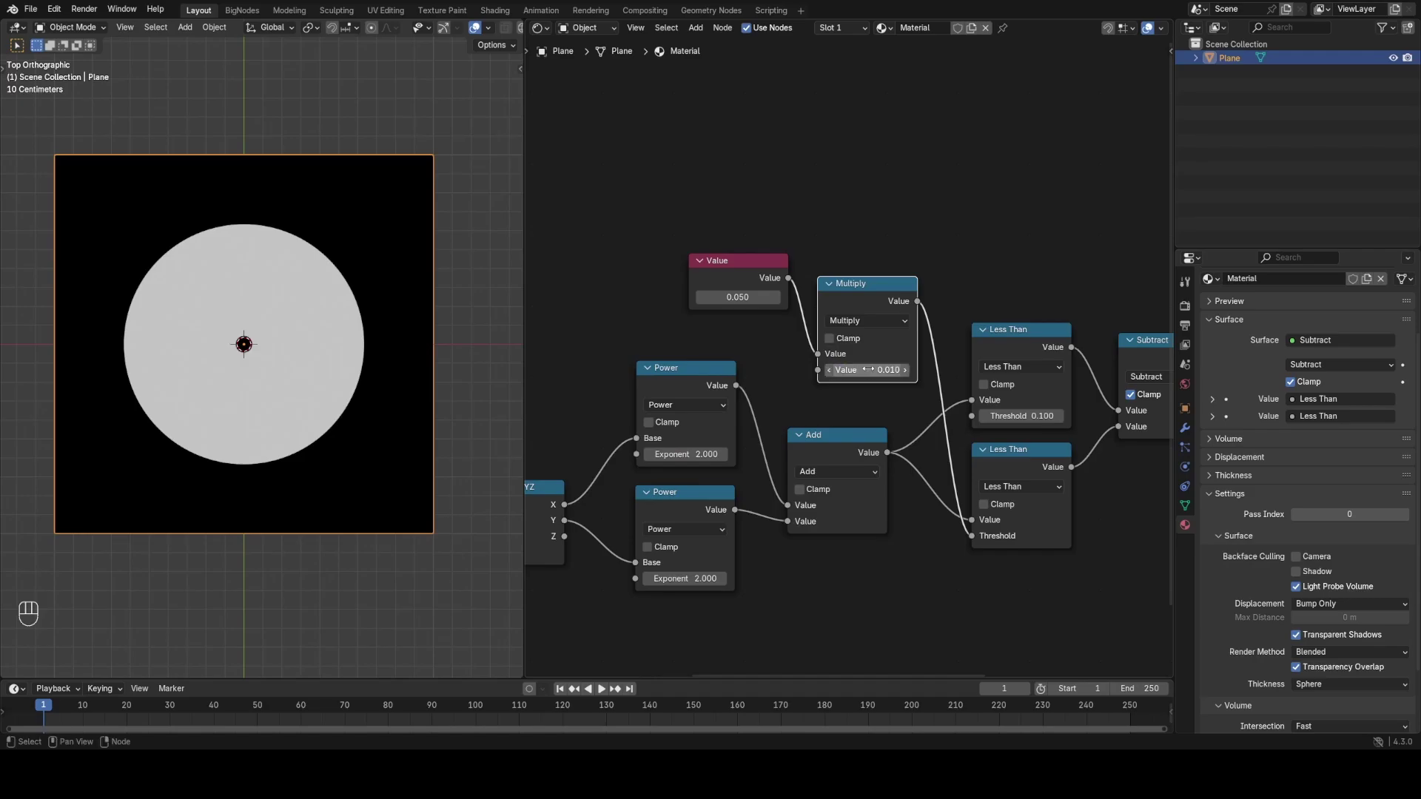
click(734, 296)
text(5)
key(Return)
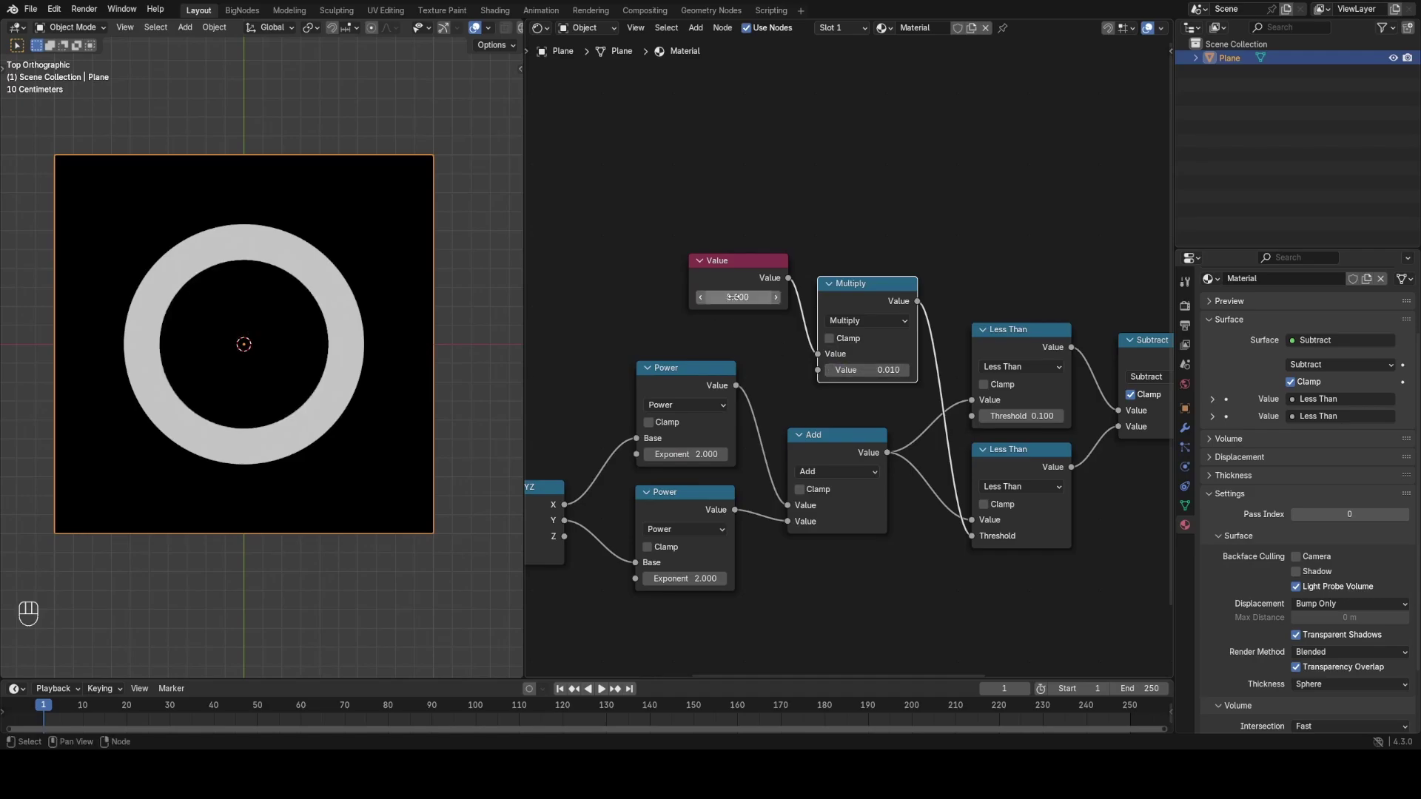
Try larger numbers in the Value node and undo the change
shift+drag(737, 297, 767, 297)
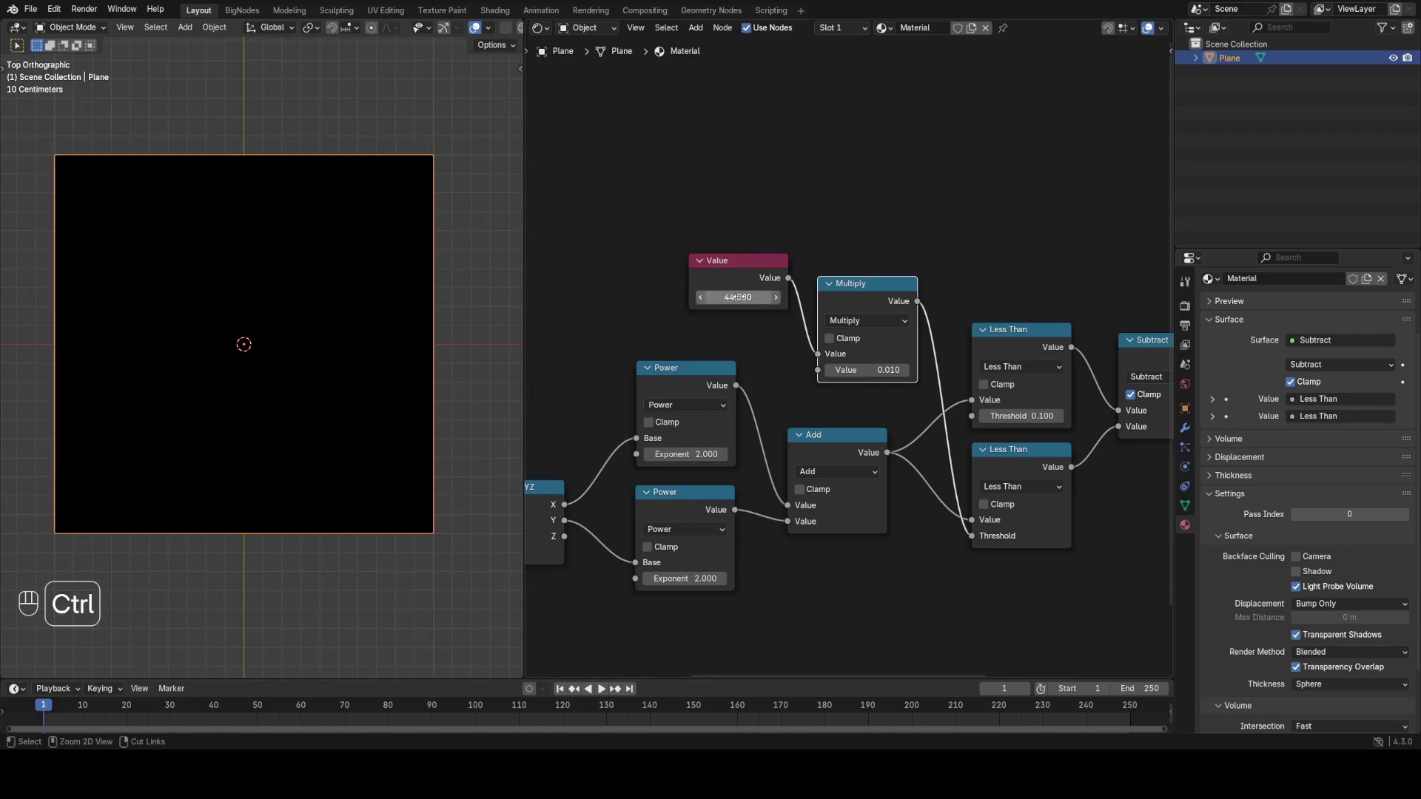
key(ctrl+z)
Go to frame 30 and keyframe the Value node at 5.000
key(space)
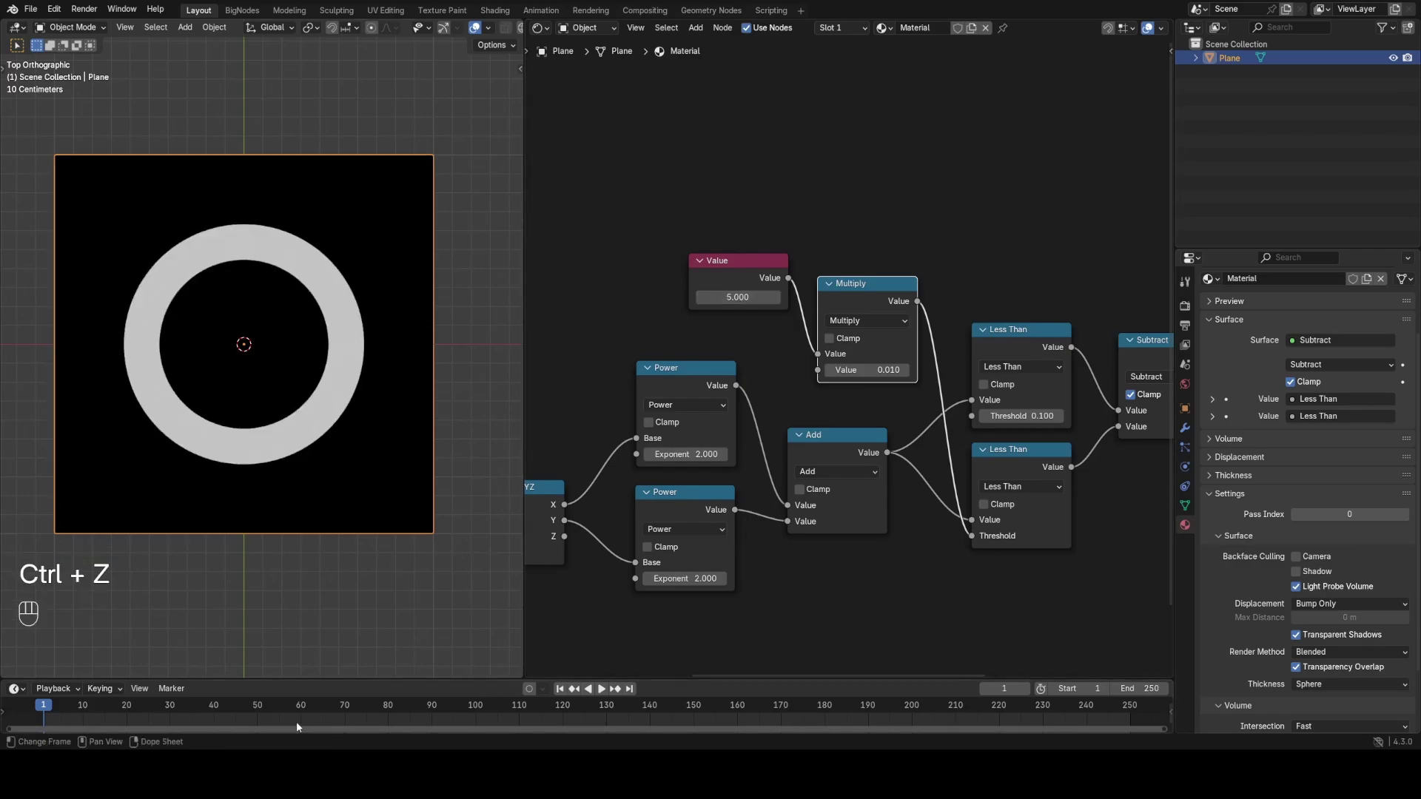
drag(174, 718, 171, 718)
key(space)
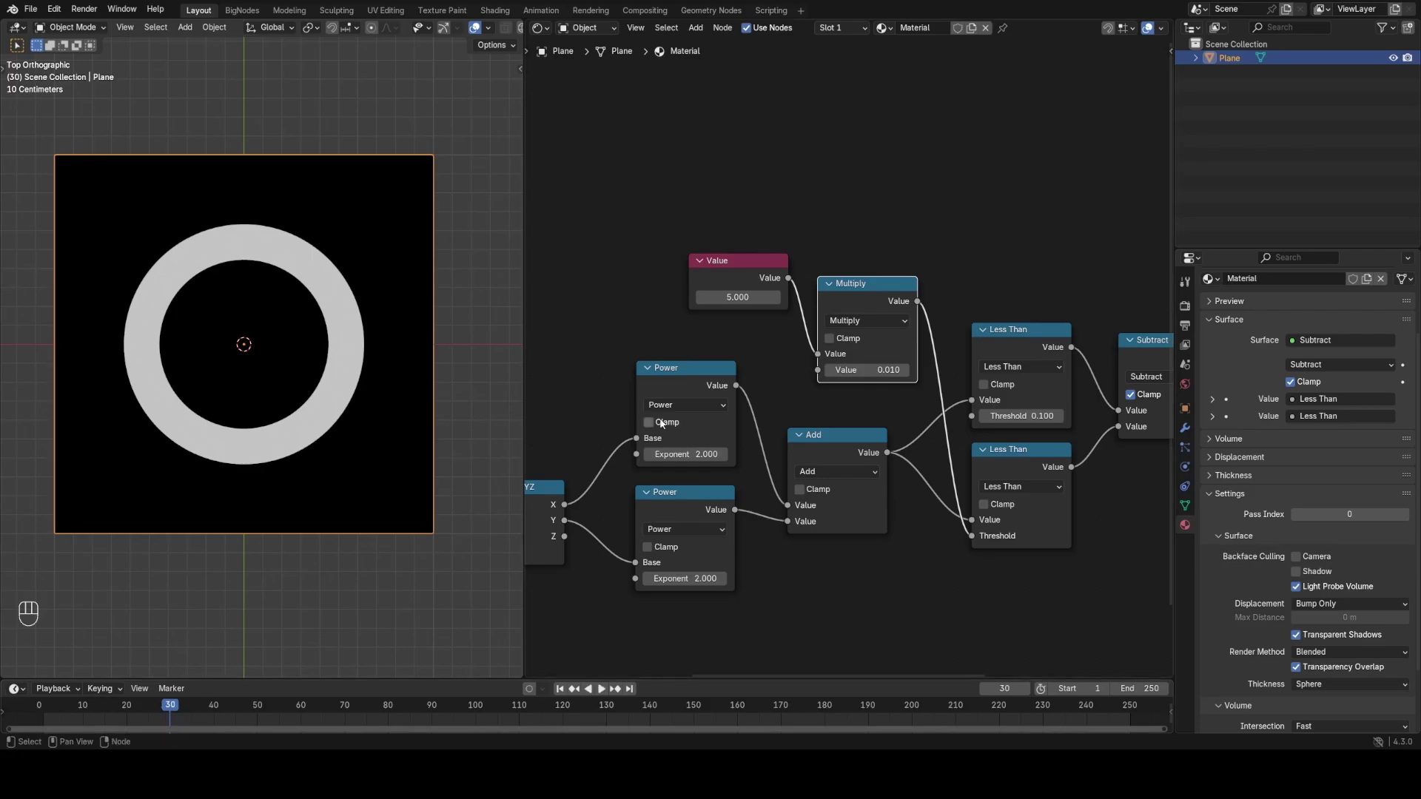
key(i)
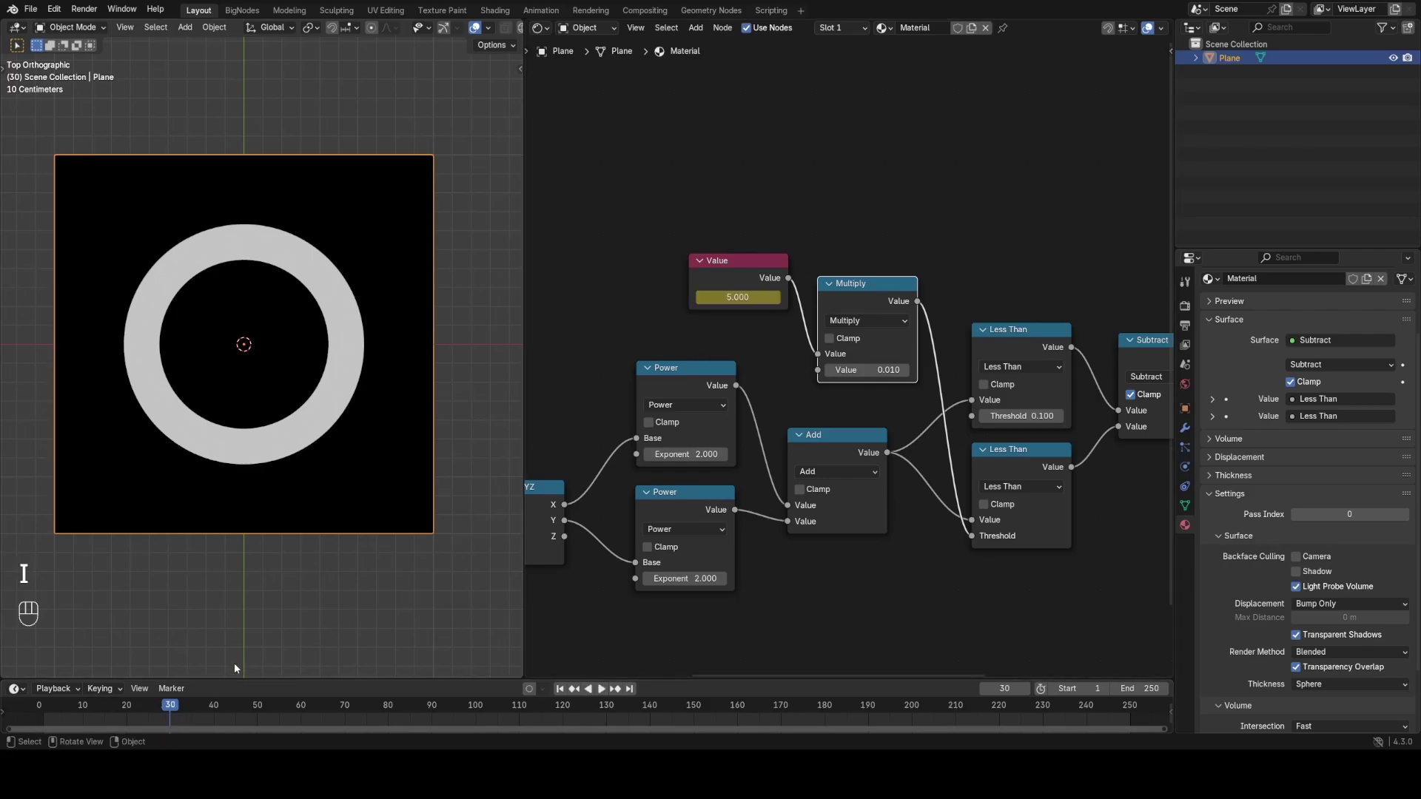
Go to frame 40, set the Value node to 10.000 and keyframe it
click(215, 704)
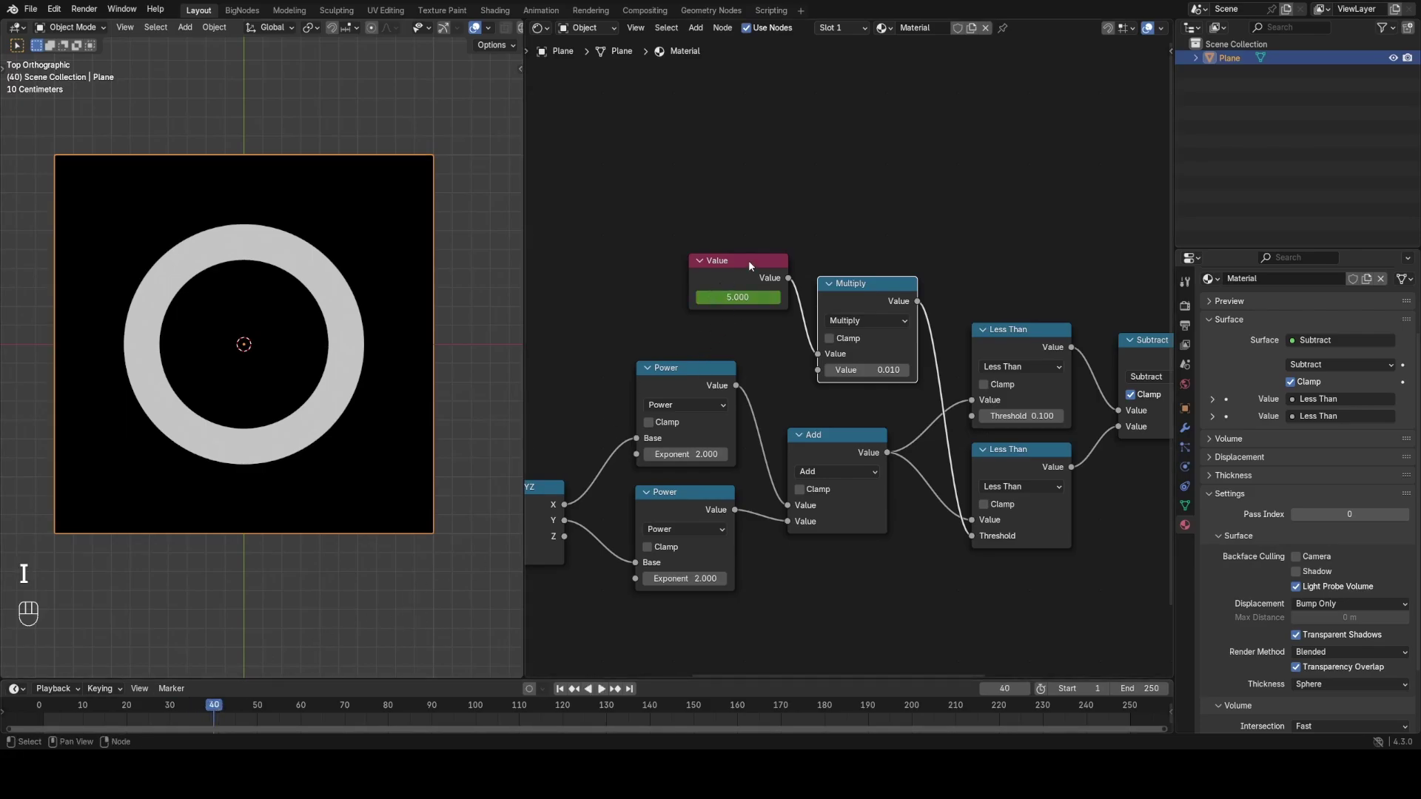
click(732, 298)
text(10)
key(Return)
key(i)
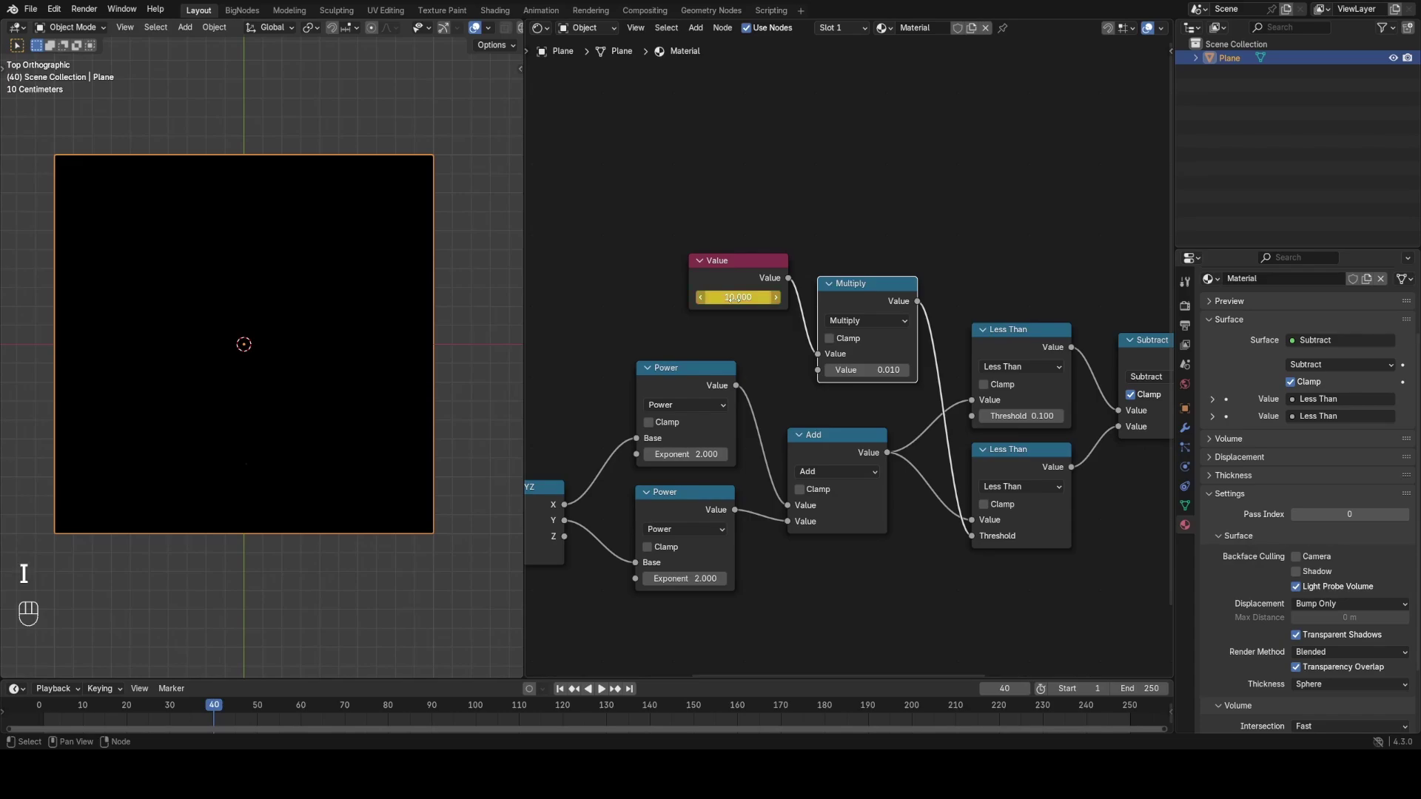
Play back and scrub the ring animation to review it, ending at frame 4
click(131, 705)
key(space)
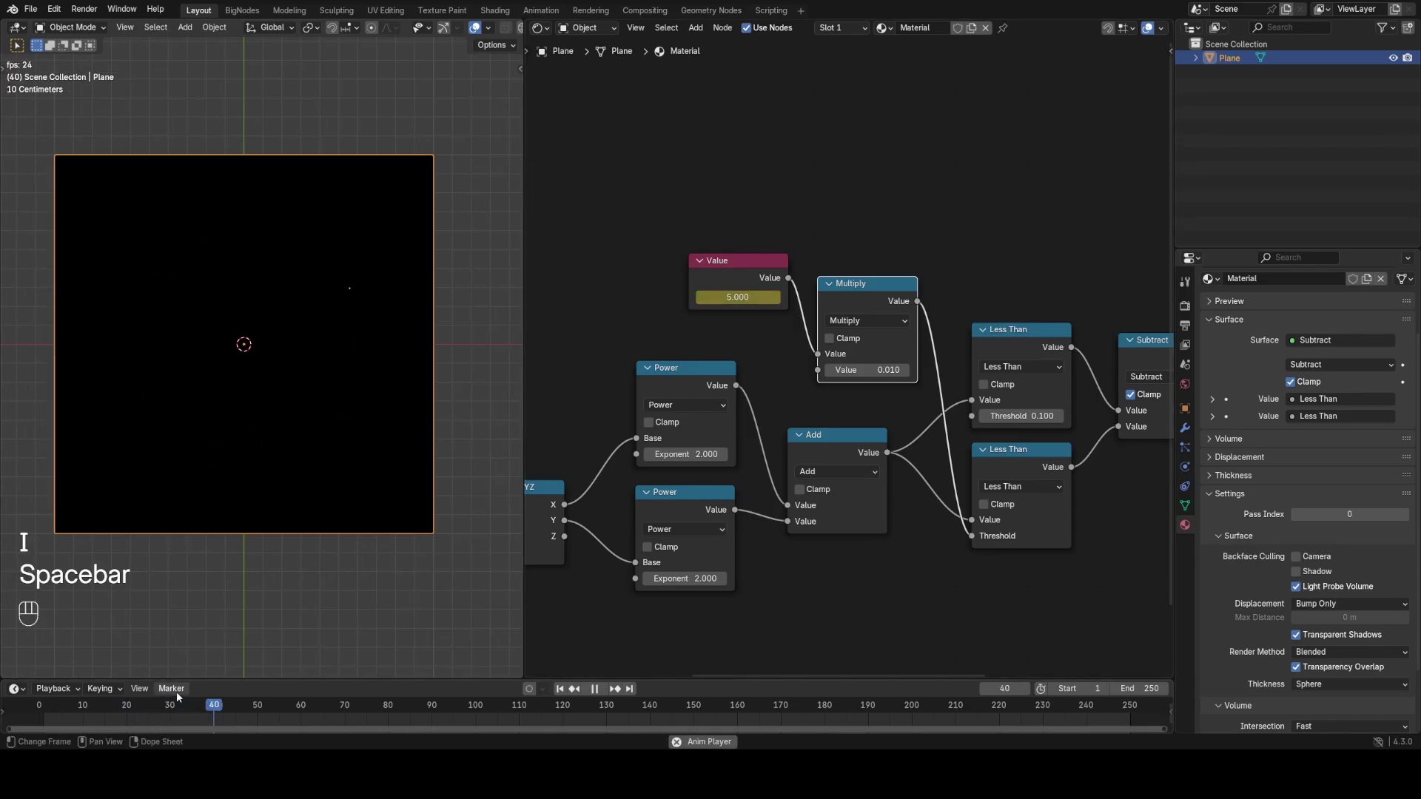
click(179, 707)
key(space)
drag(179, 708, 57, 712)
Move the Texture Coordinate node farther left to make room before the vector Subtract node
scroll(790, 501, down, 5)
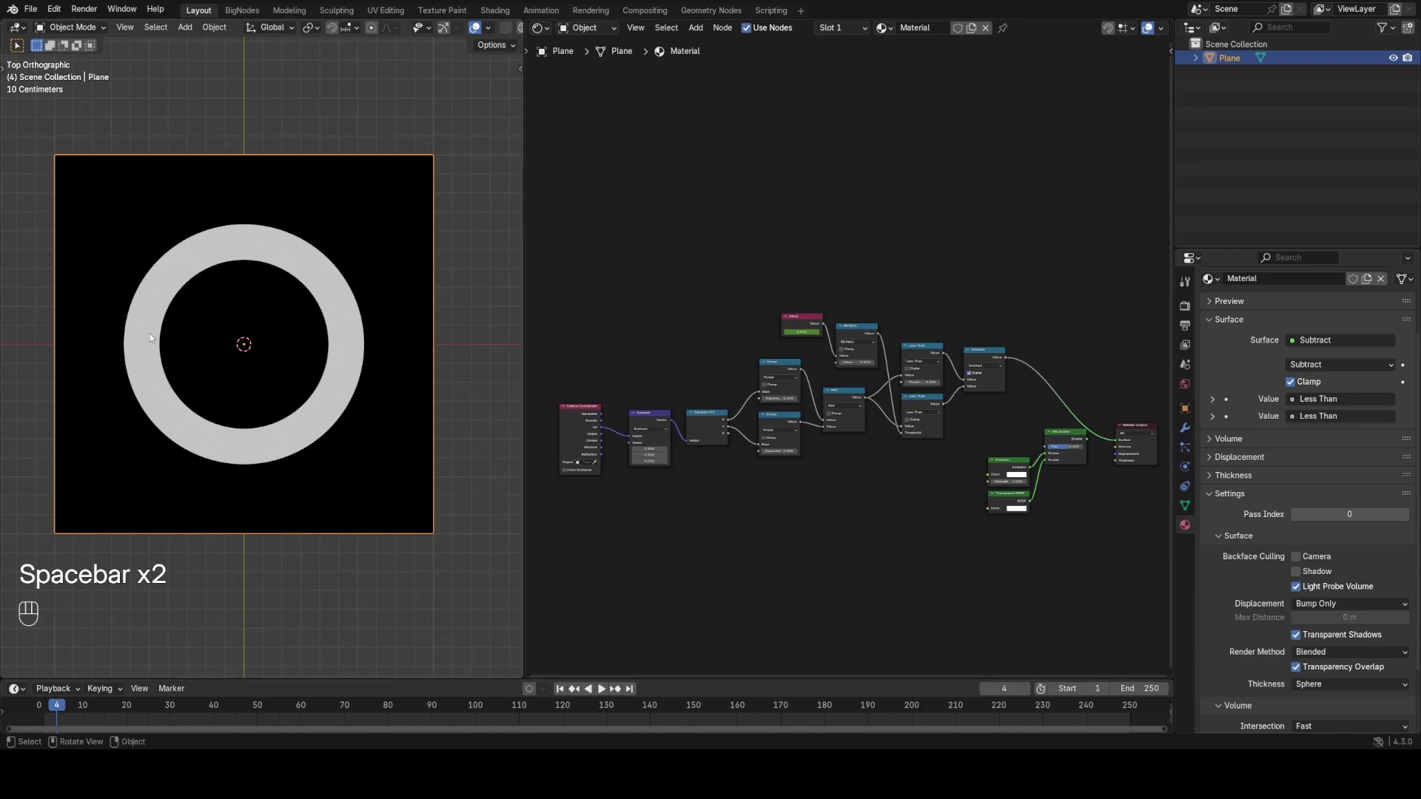
middle_drag(699, 405, 861, 385)
scroll(861, 384, up, 4)
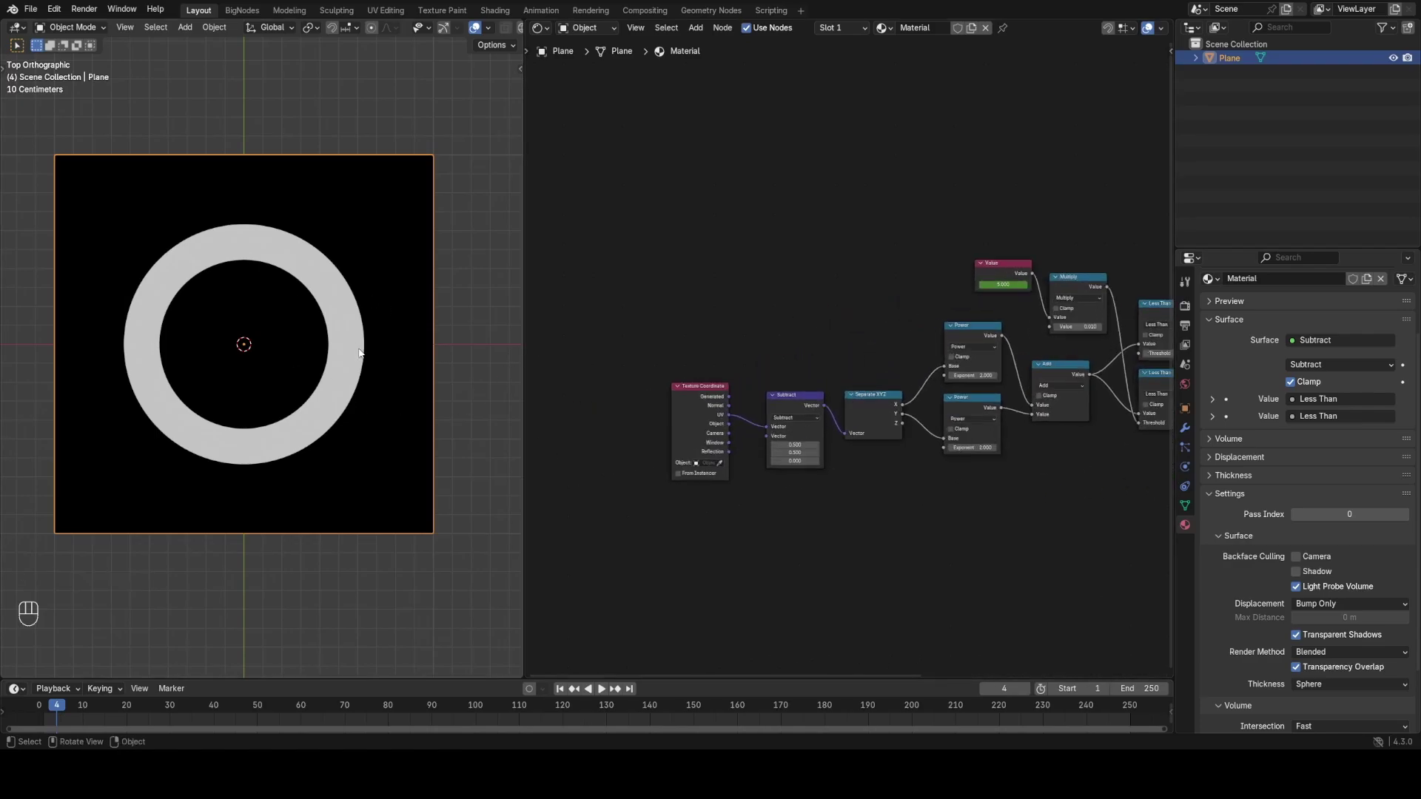
scroll(359, 352, up, 4)
middle_drag(669, 416, 873, 380)
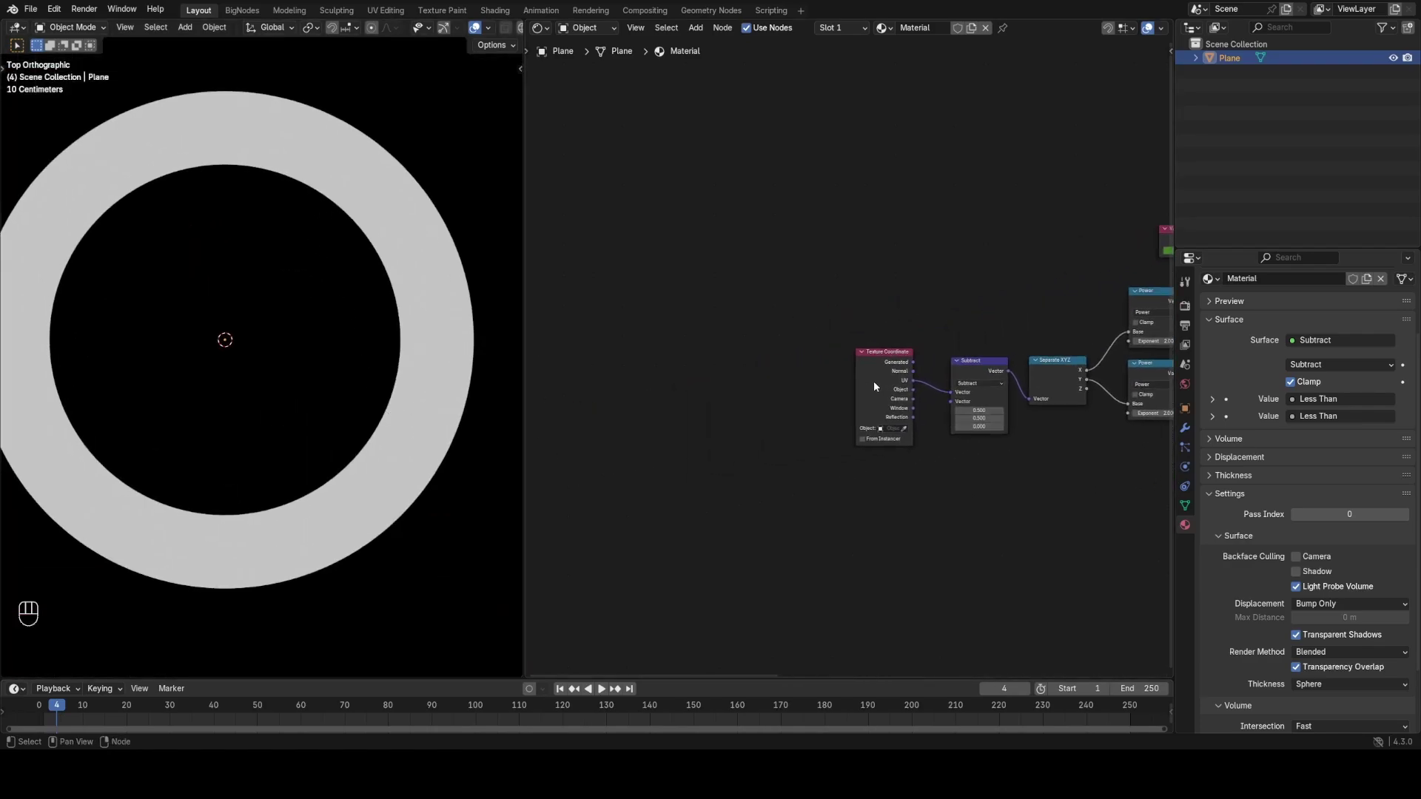
drag(873, 381, 712, 383)
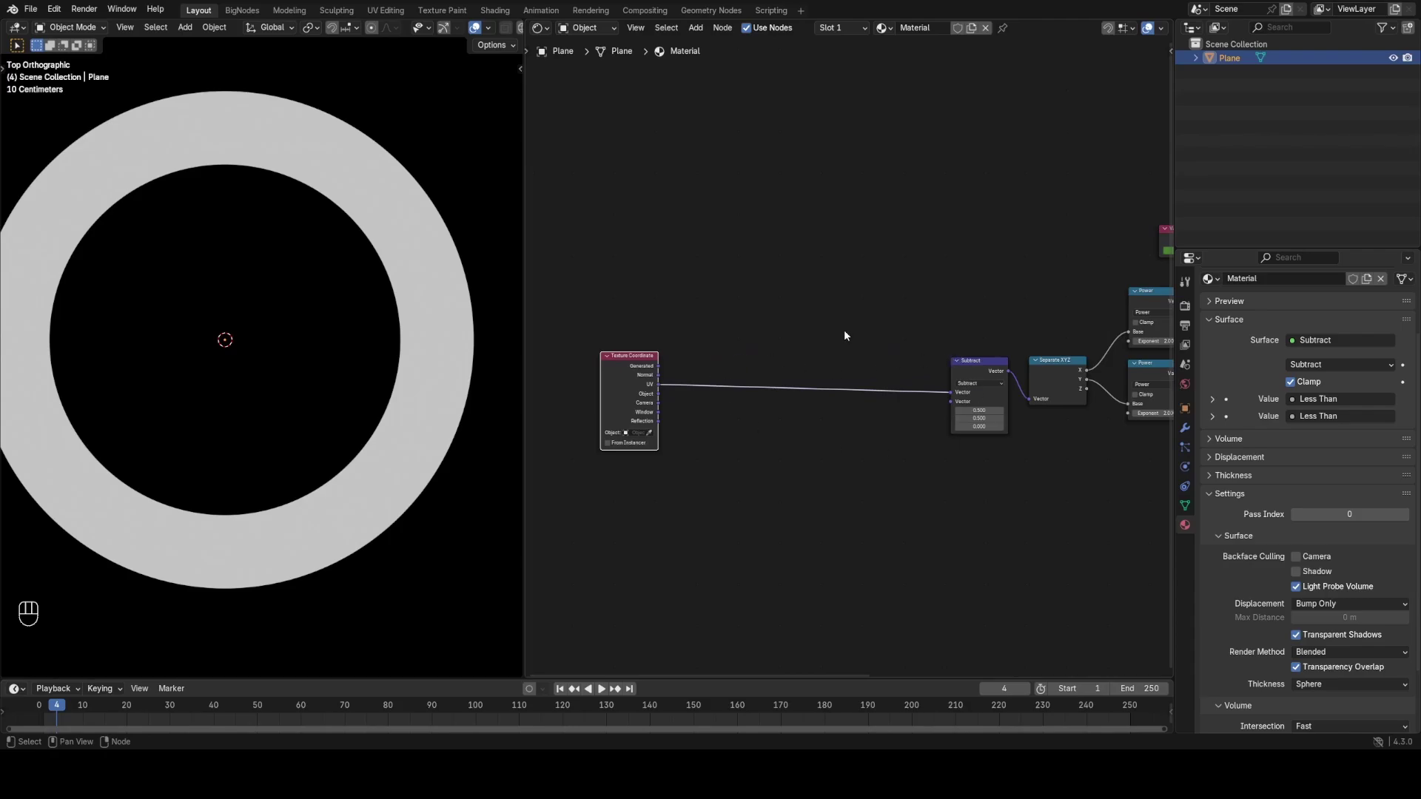
Insert a Mix Color node on the UV link between Texture Coordinate and the vector Subtract node
key(shift+a)
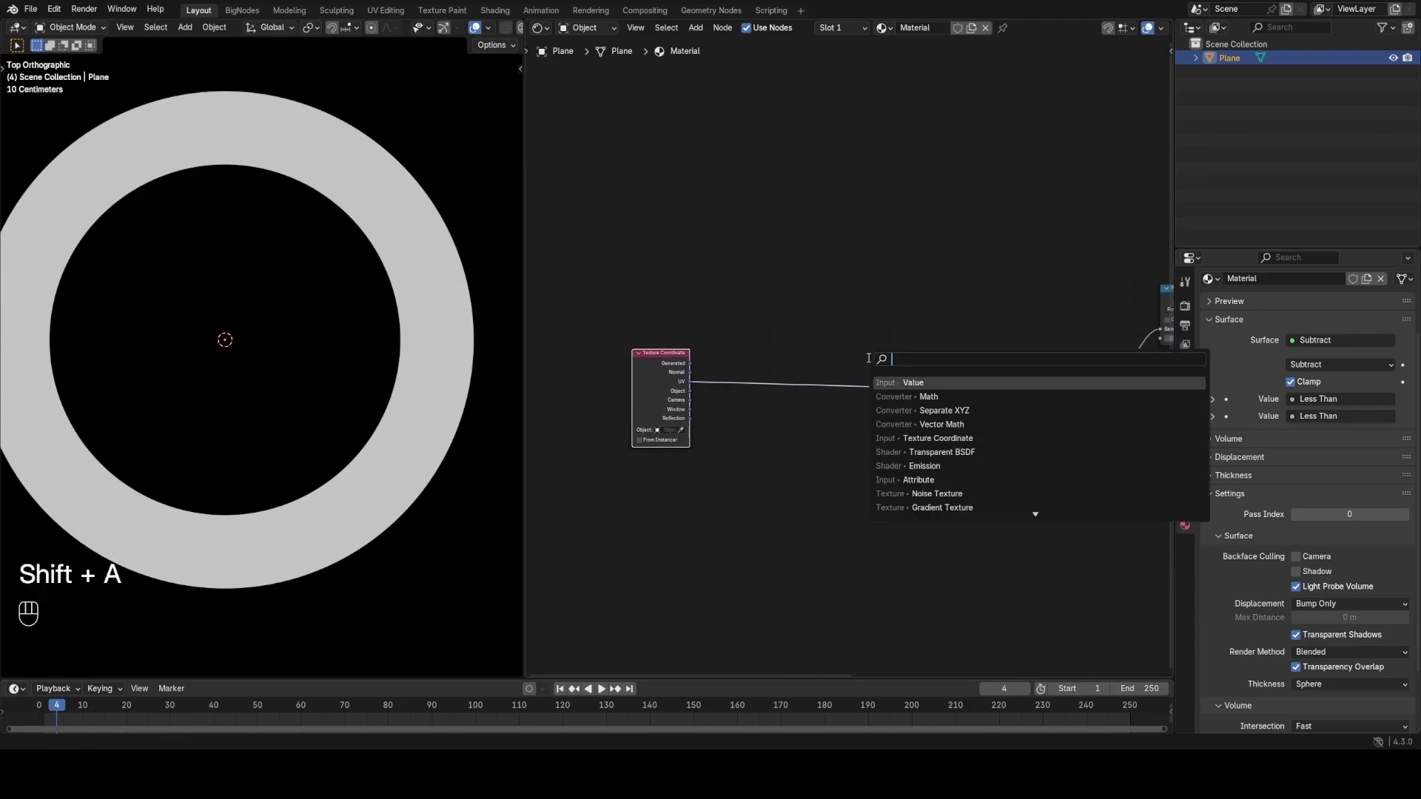
text(mi)
click(918, 397)
click(890, 363)
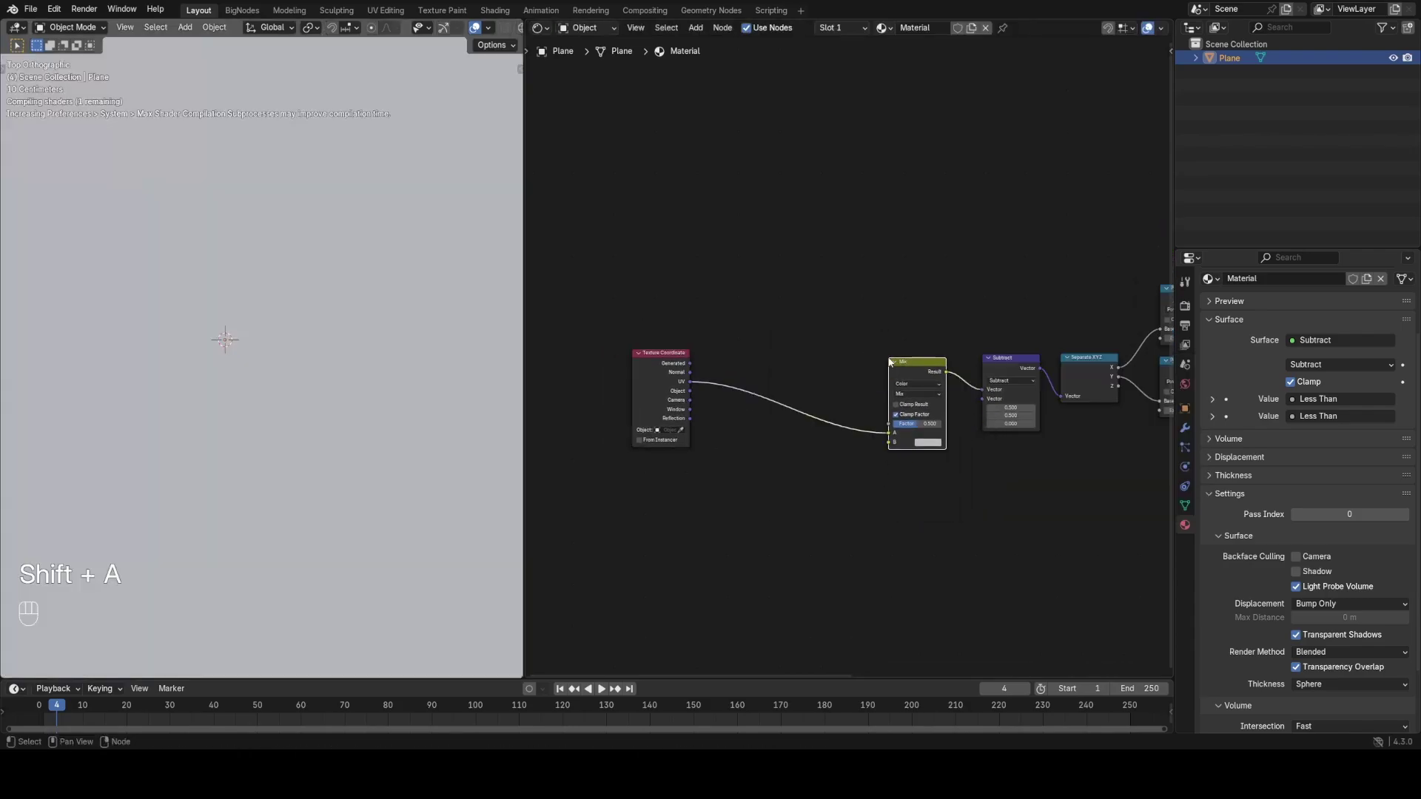
Set the Mix node's blending mode to Linear Light
scroll(905, 319, up, 4)
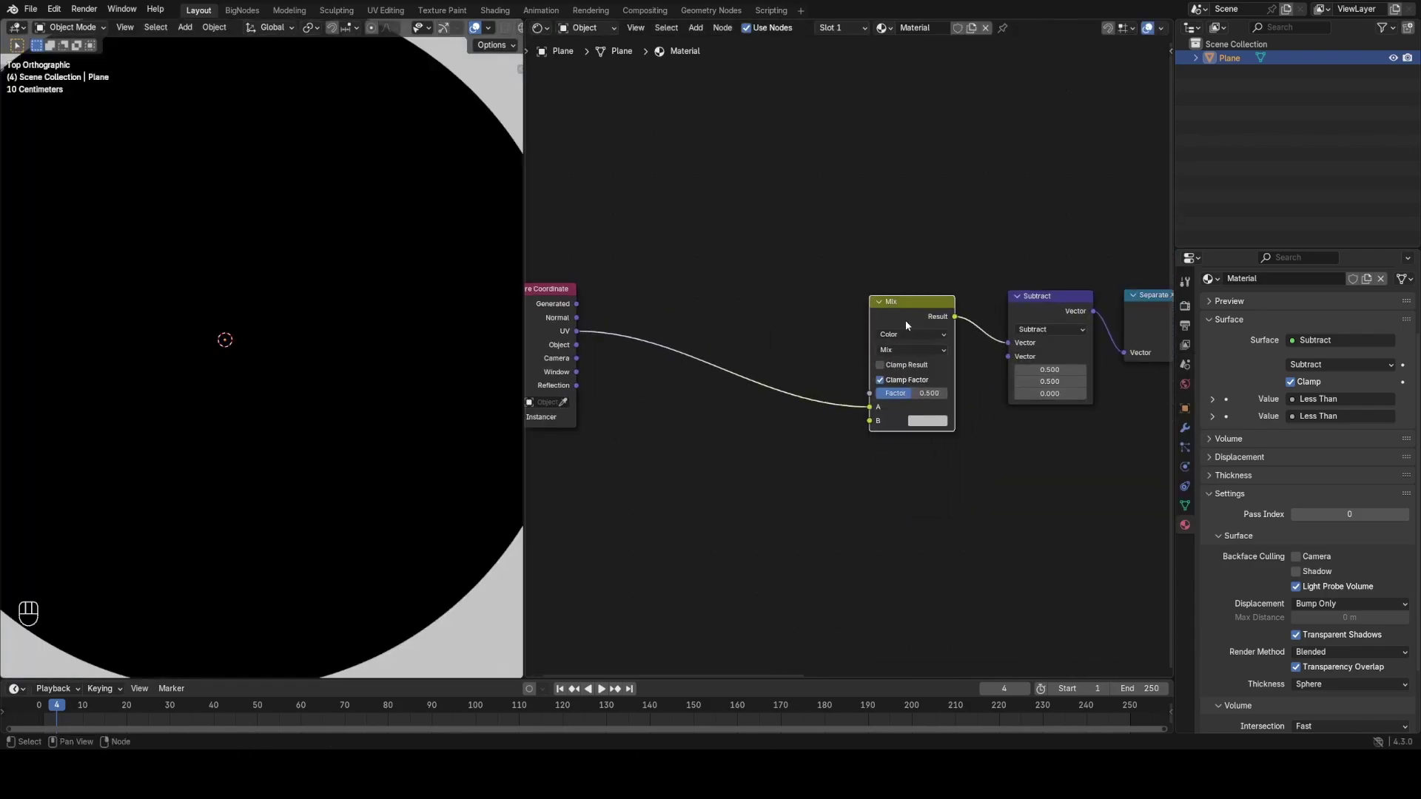
click(947, 338)
click(1067, 406)
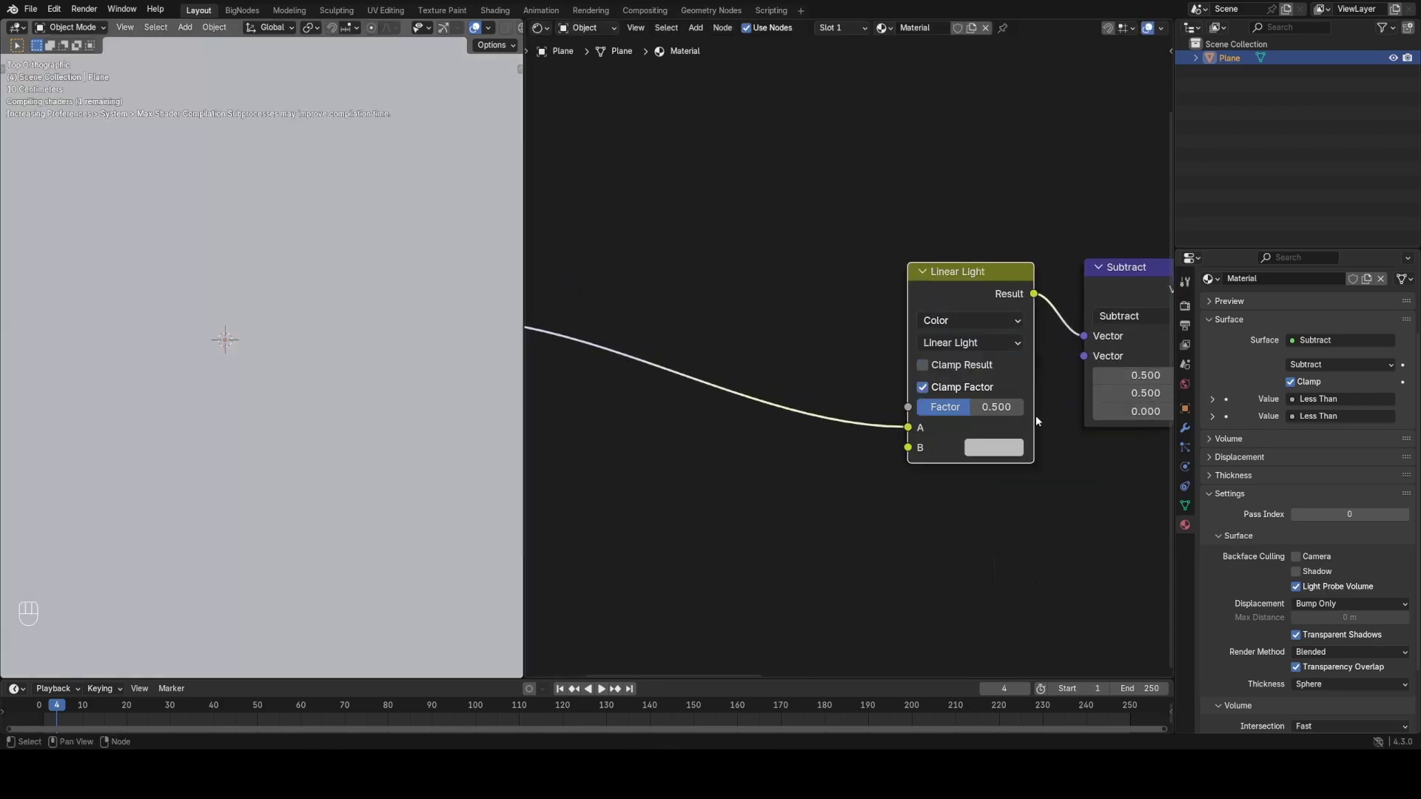
Add a Noise Texture node and connect its Color output to the Linear Light node's B input
key(shift+a)
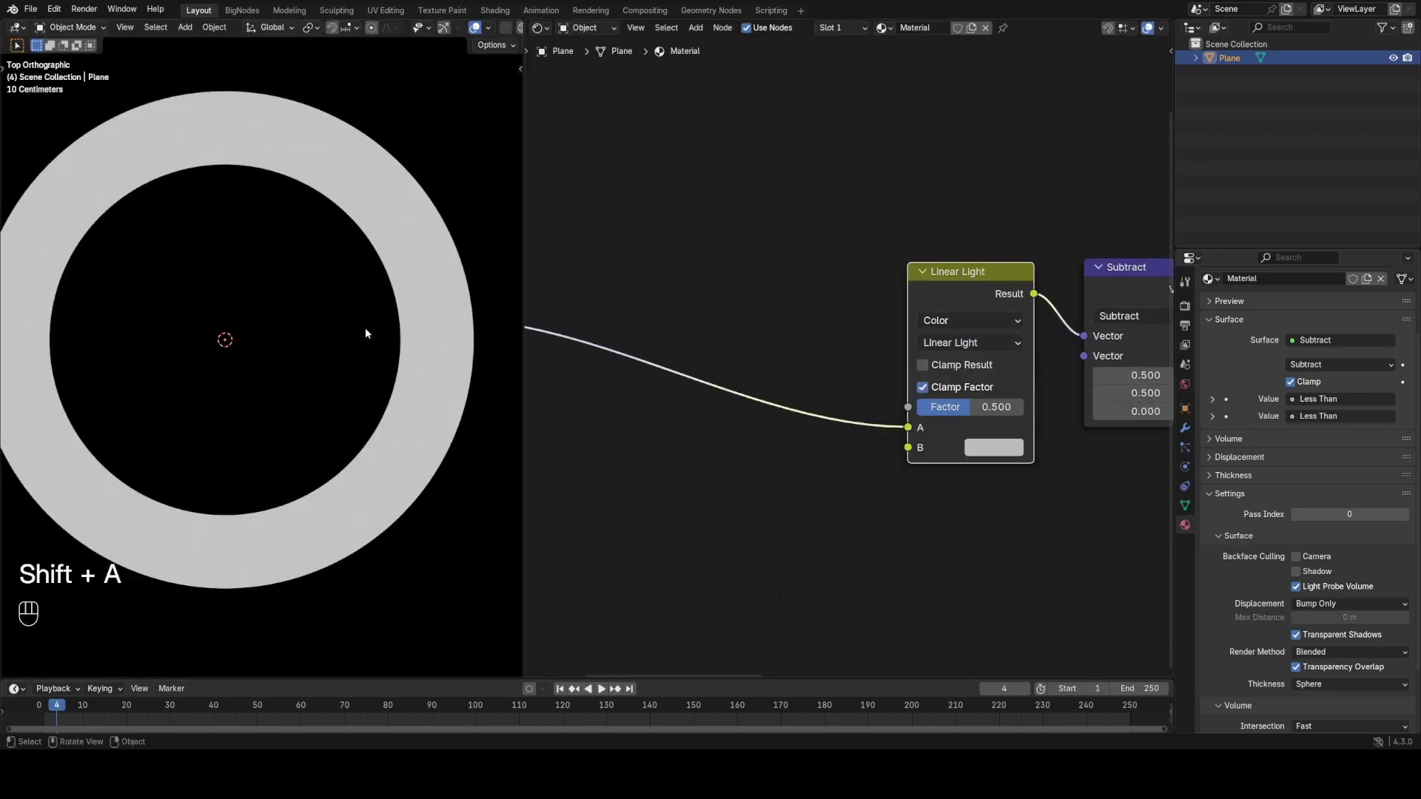
key(shift+a)
text(noi)
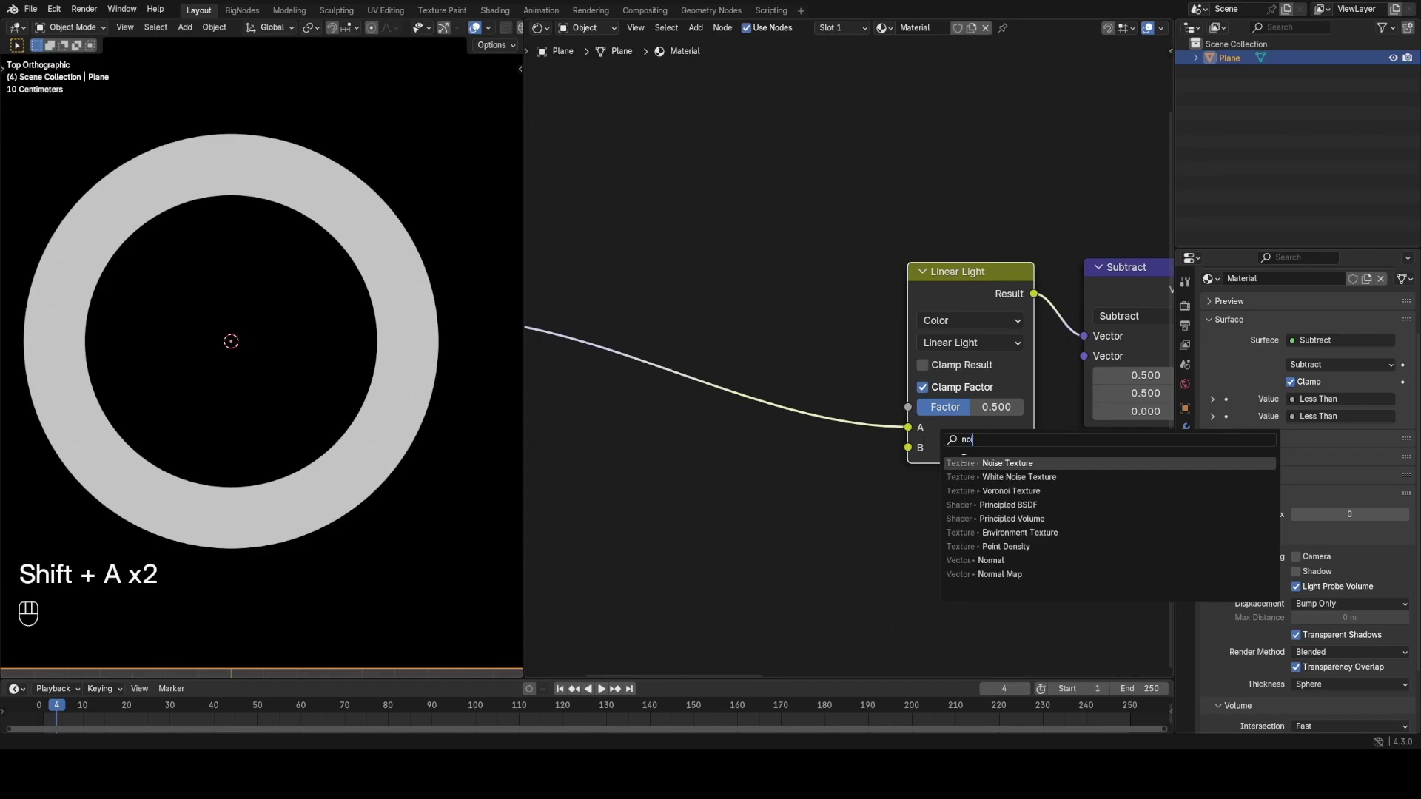
key(Return)
click(650, 458)
drag(775, 507, 812, 507)
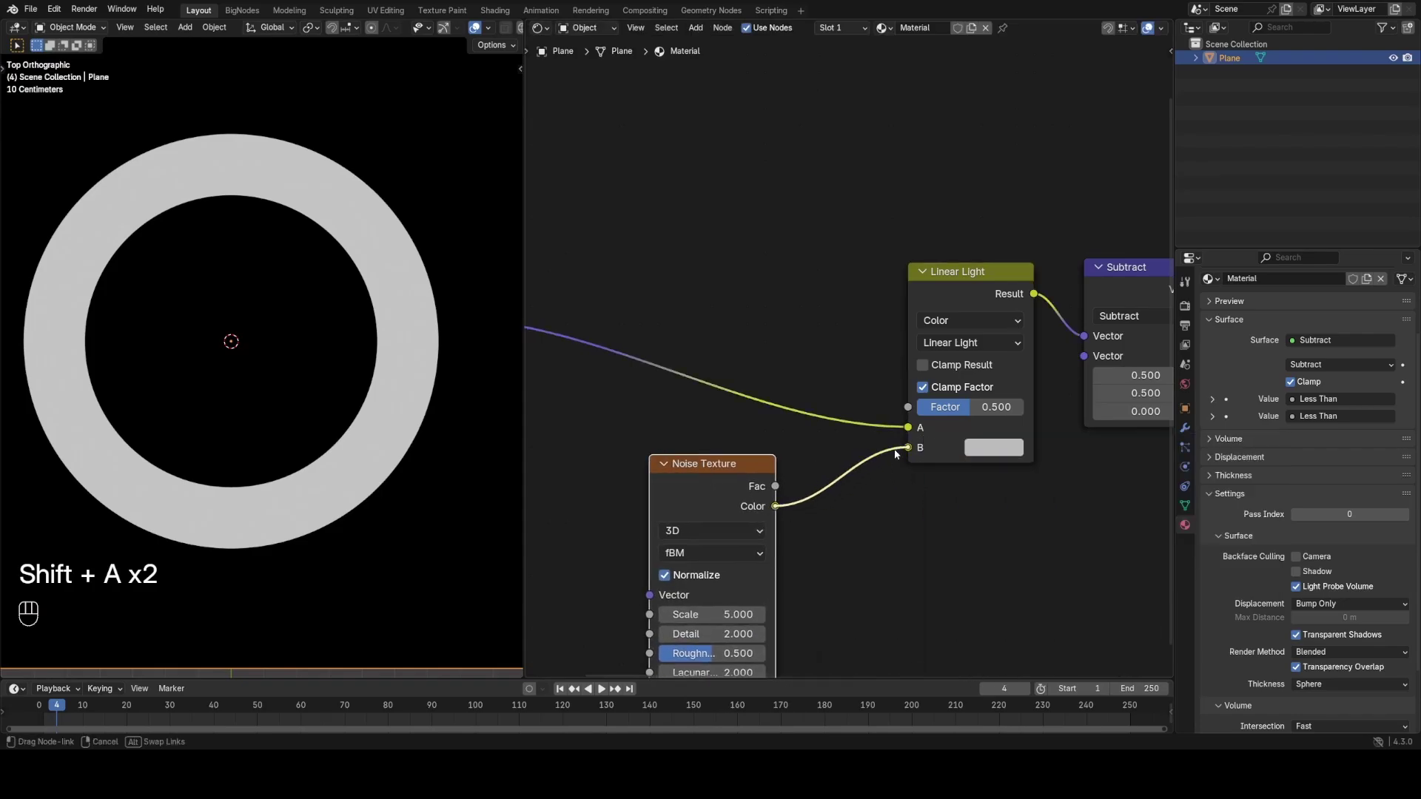
drag(895, 455, 896, 453)
Lower the Linear Light node's Factor to 0.180 to soften the noise distortion of the ring
scroll(282, 355, down, 2)
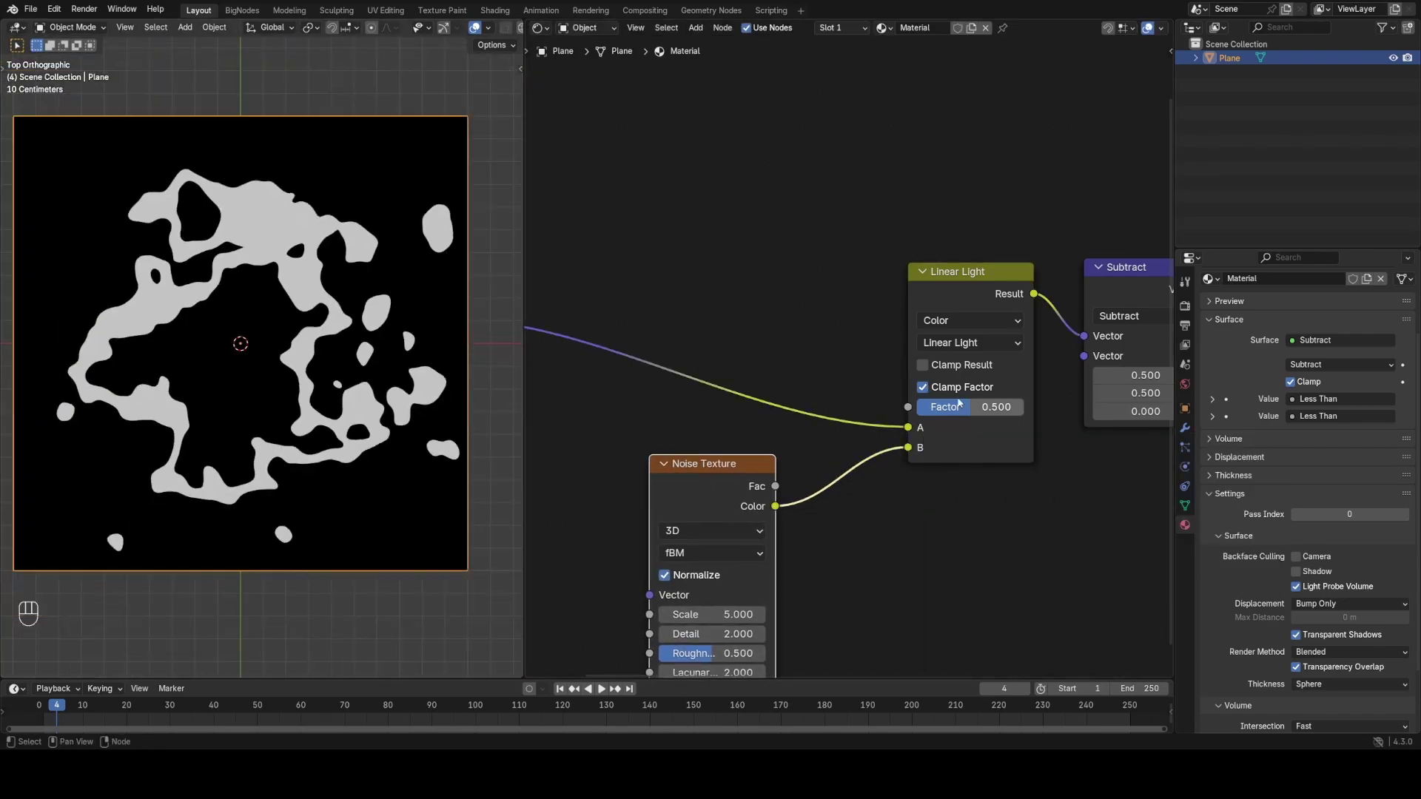
drag(917, 407, 849, 419)
middle_drag(849, 415, 1021, 361)
scroll(828, 360, down, 3)
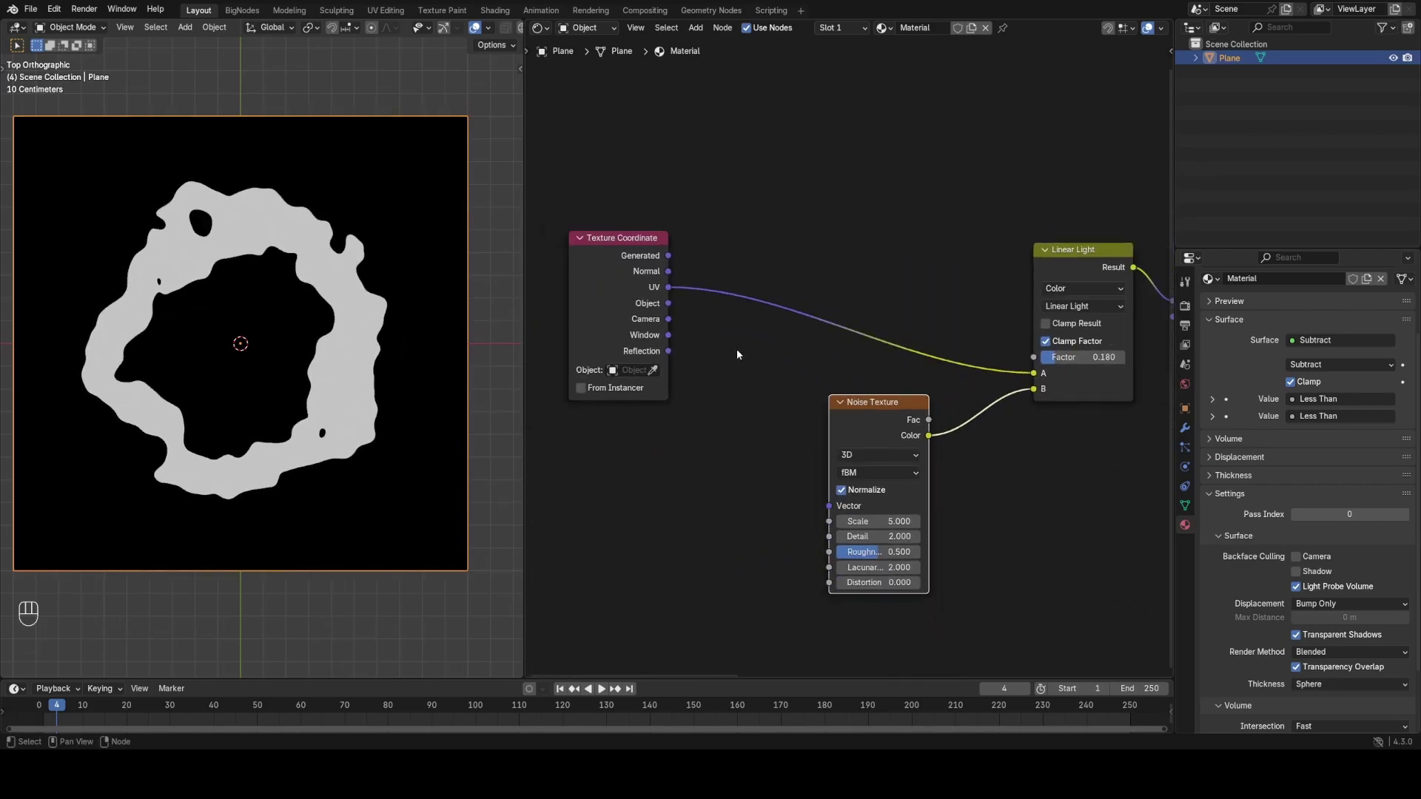
Move the Texture Coordinate node farther left to make room before the Noise Texture
middle_drag(735, 349, 774, 347)
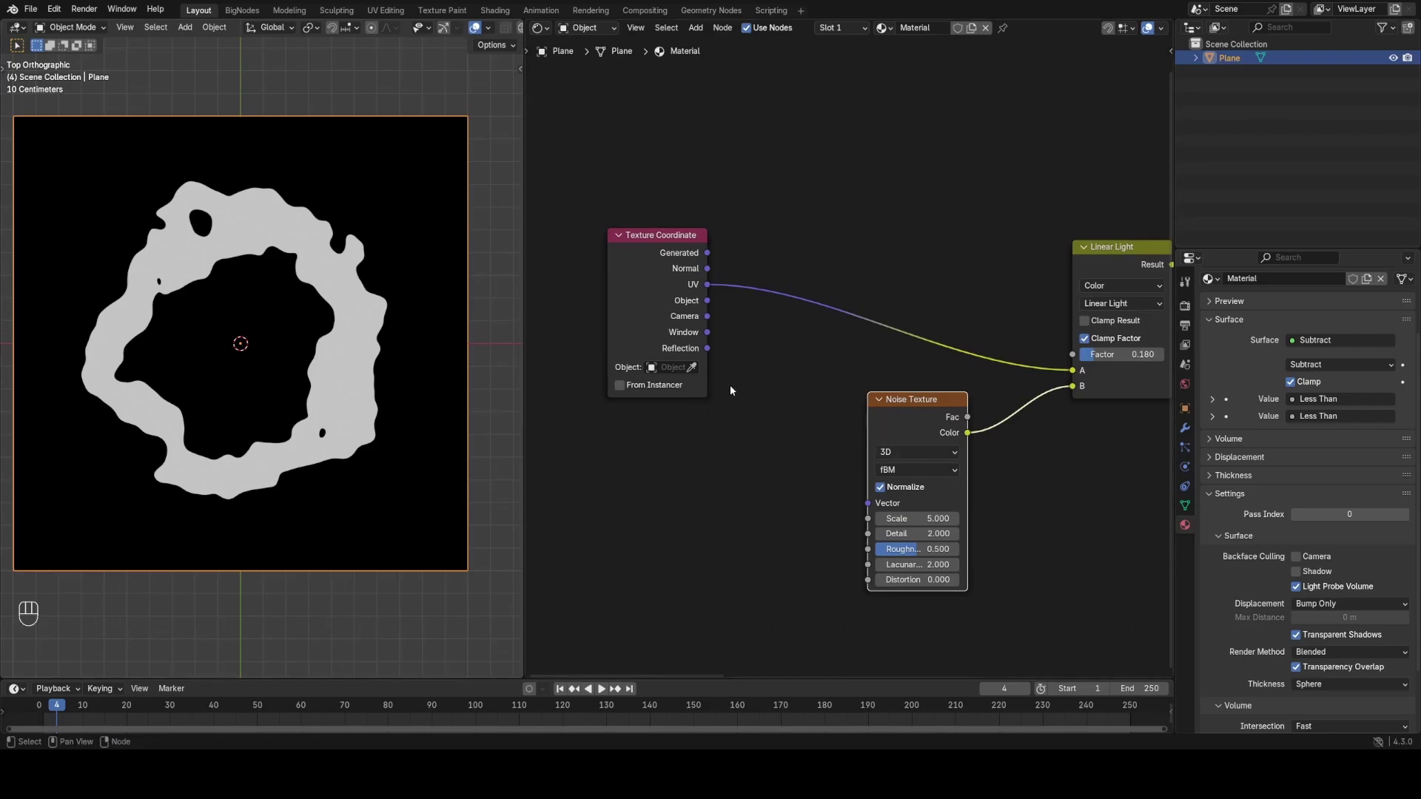
middle_drag(771, 342, 941, 323)
scroll(939, 325, up, 1)
drag(858, 304, 605, 304)
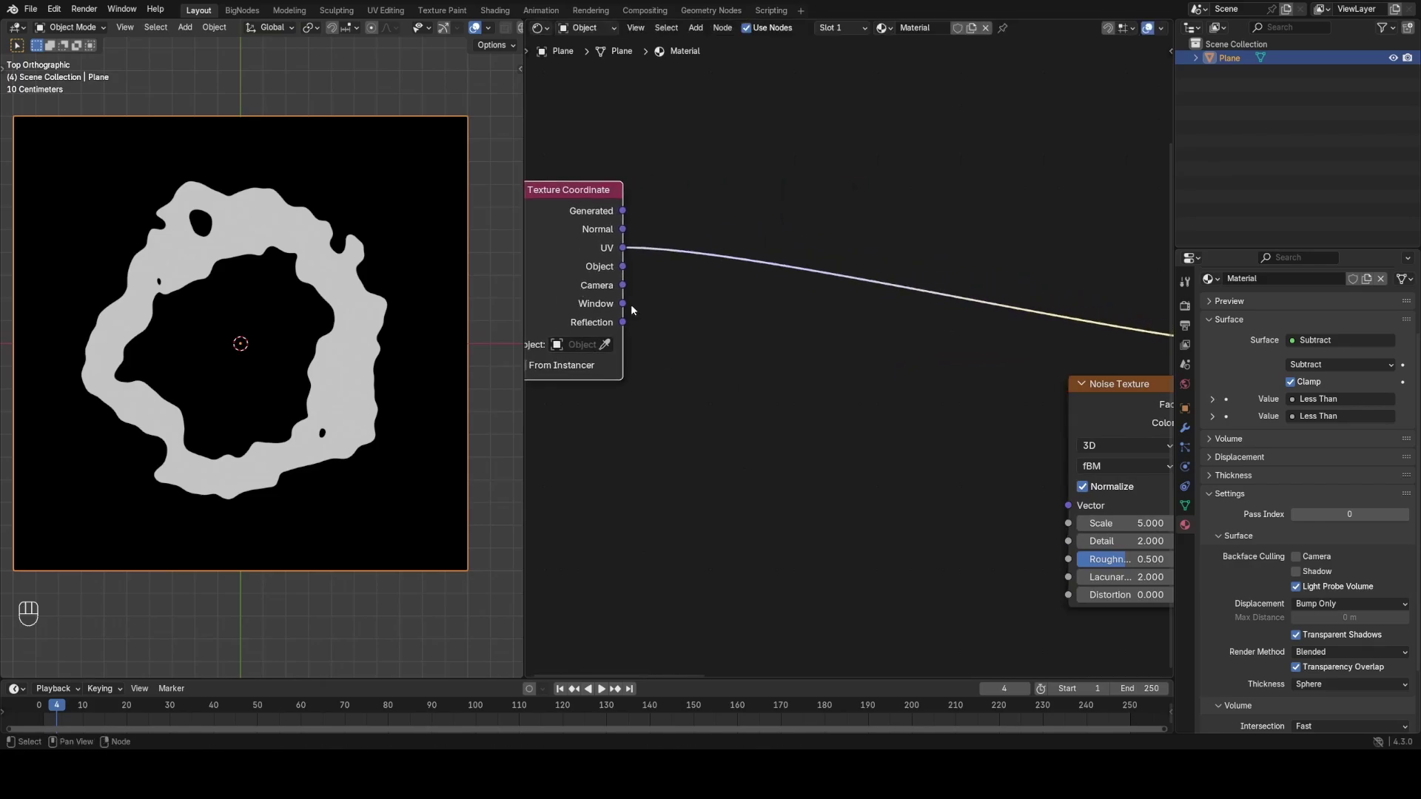
scroll(851, 400, down, 1)
middle_drag(965, 455, 786, 408)
scroll(786, 409, up, 1)
drag(868, 444, 855, 337)
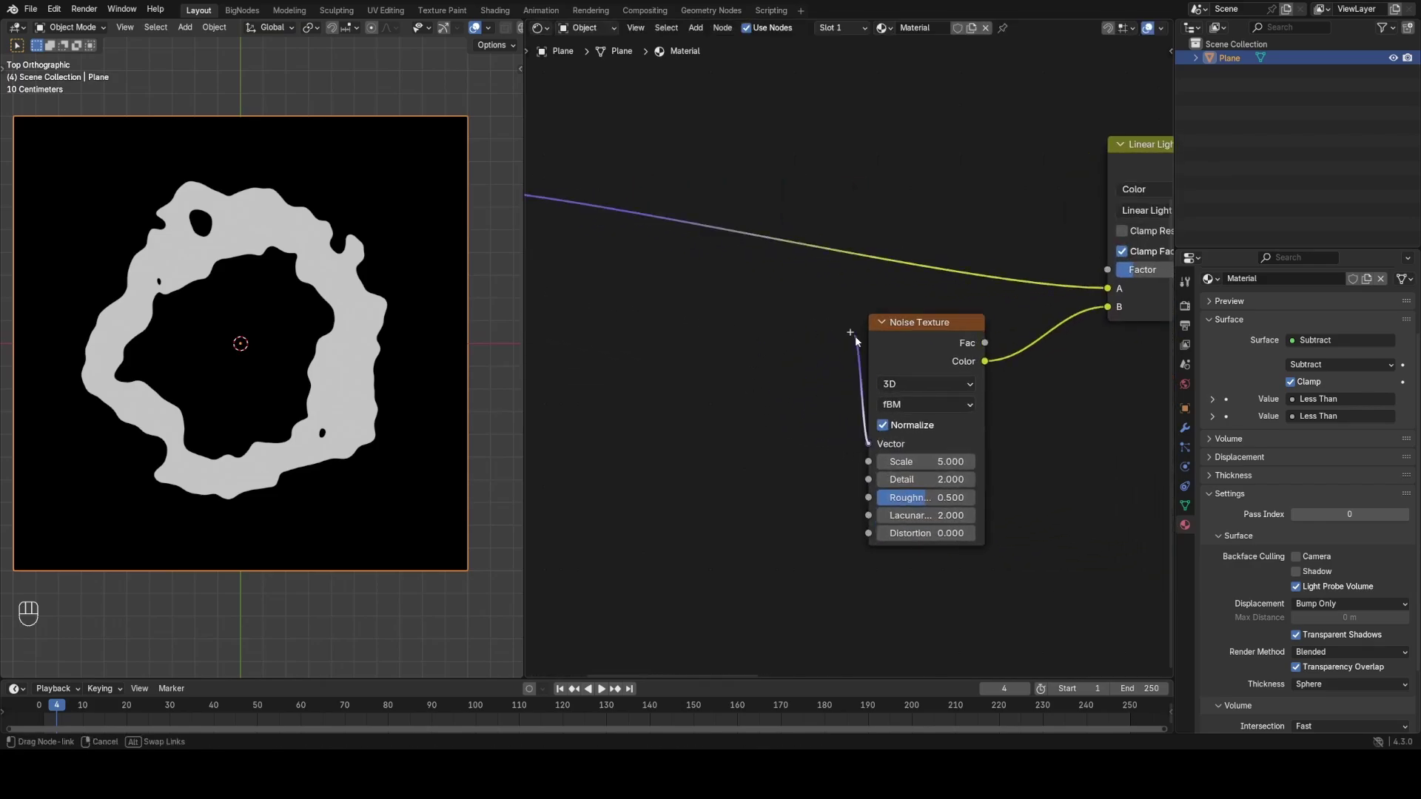
drag(770, 465, 803, 446)
key(Escape)
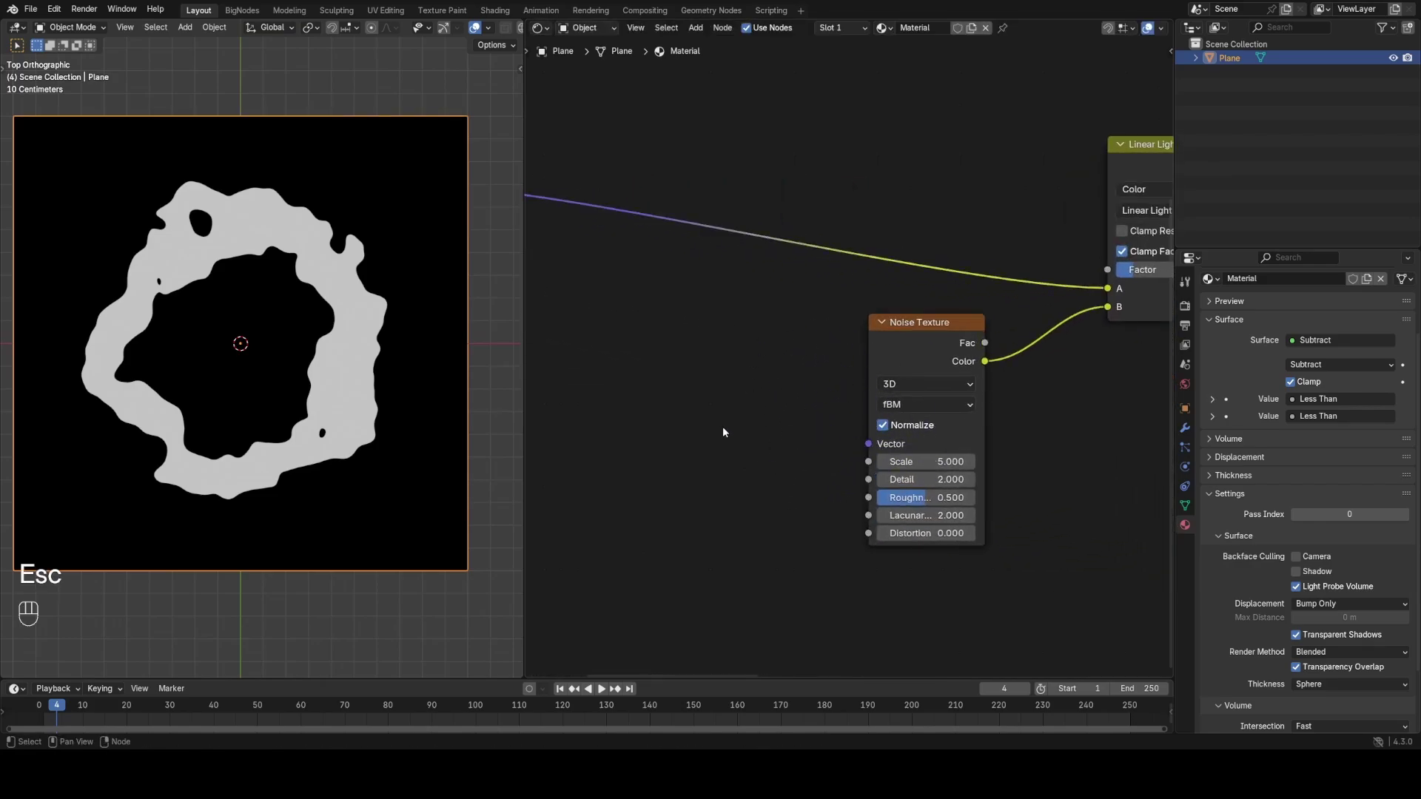
Annotate the ring in the viewport with a radial arrow and a circular arrow, and erase the annotations
middle_drag(709, 429, 794, 438)
scroll(794, 438, down, 2)
key(d)
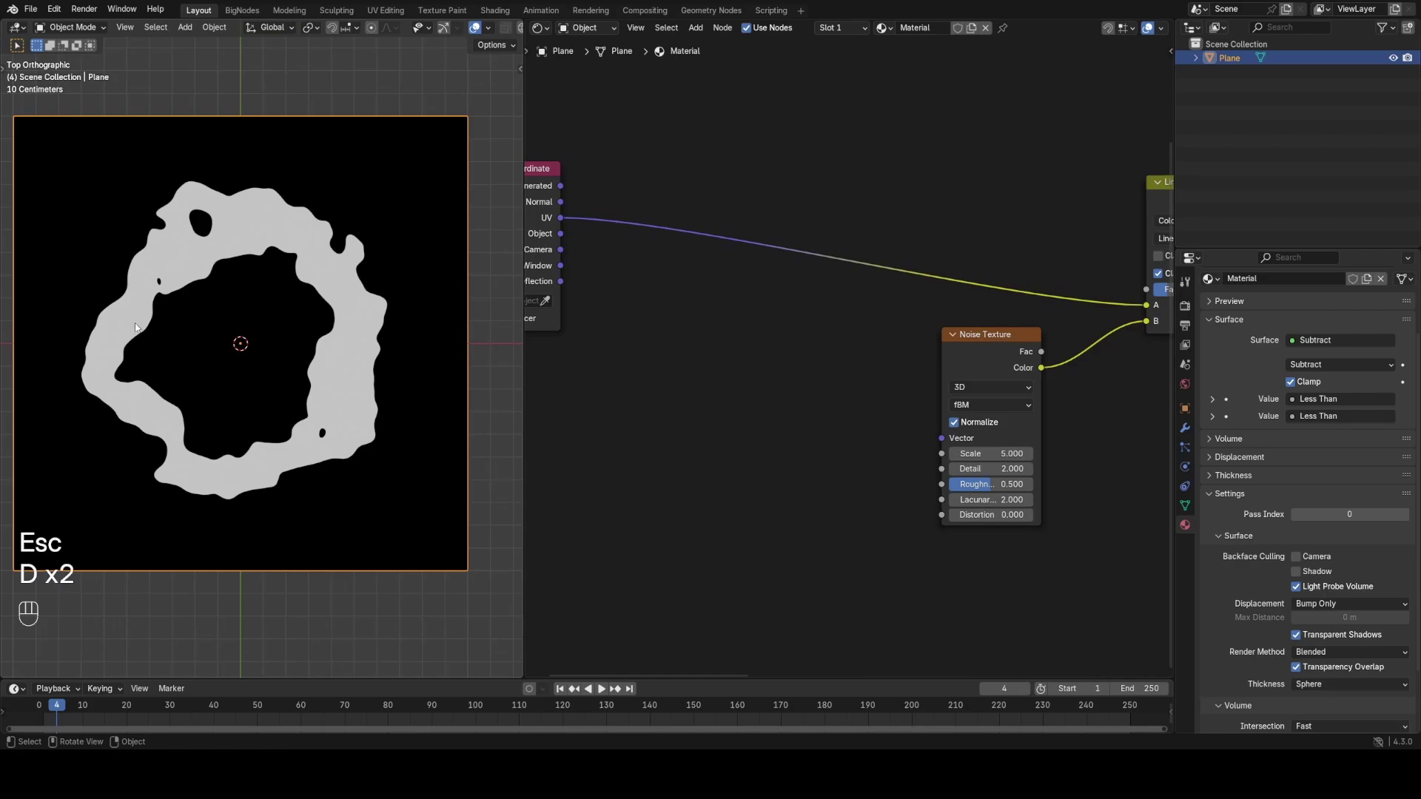
drag(21, 342, 145, 362)
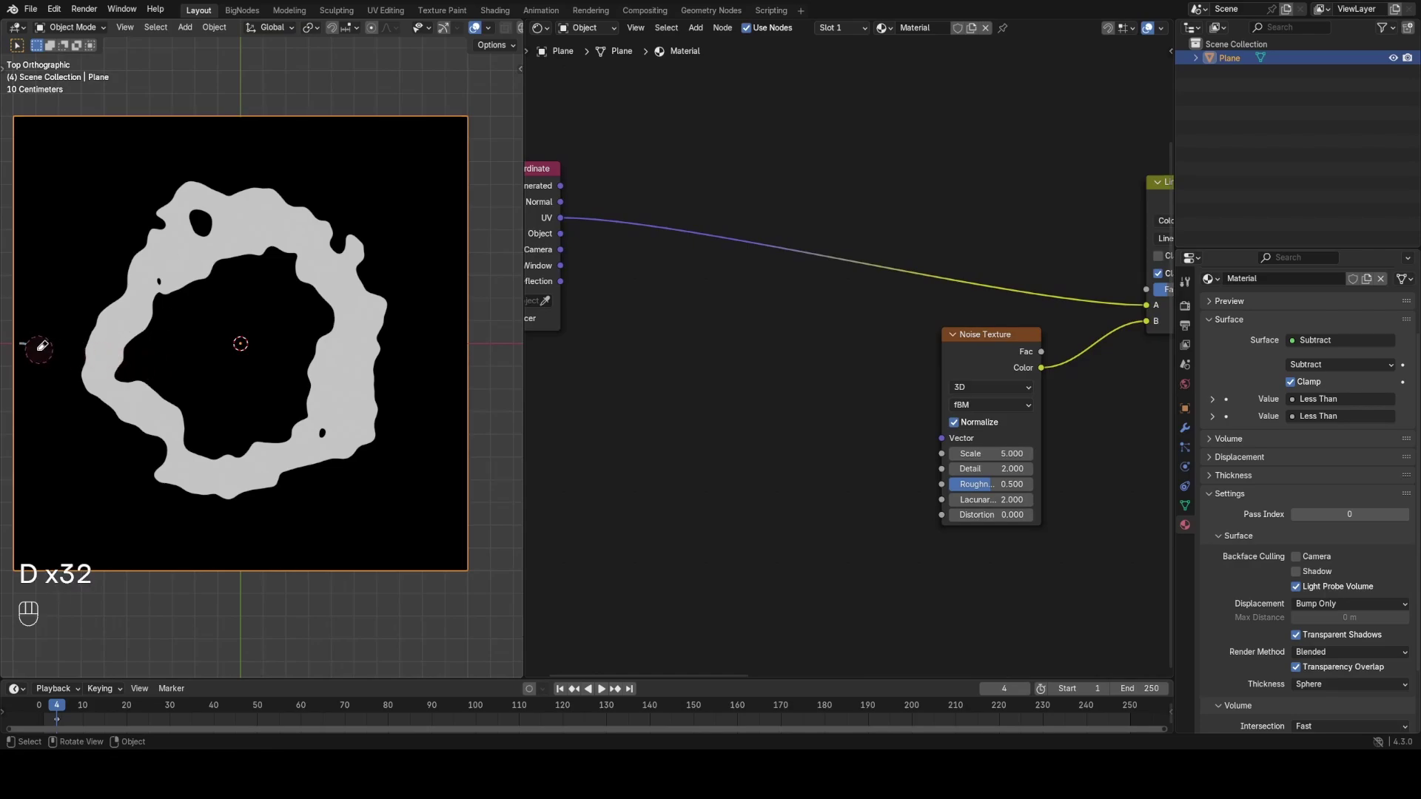
right_drag(38, 350, 26, 348)
mouse_move(155, 343)
mouse_down()
mouse_move(205, 212)
mouse_move(329, 441)
mouse_move(144, 366)
mouse_up()
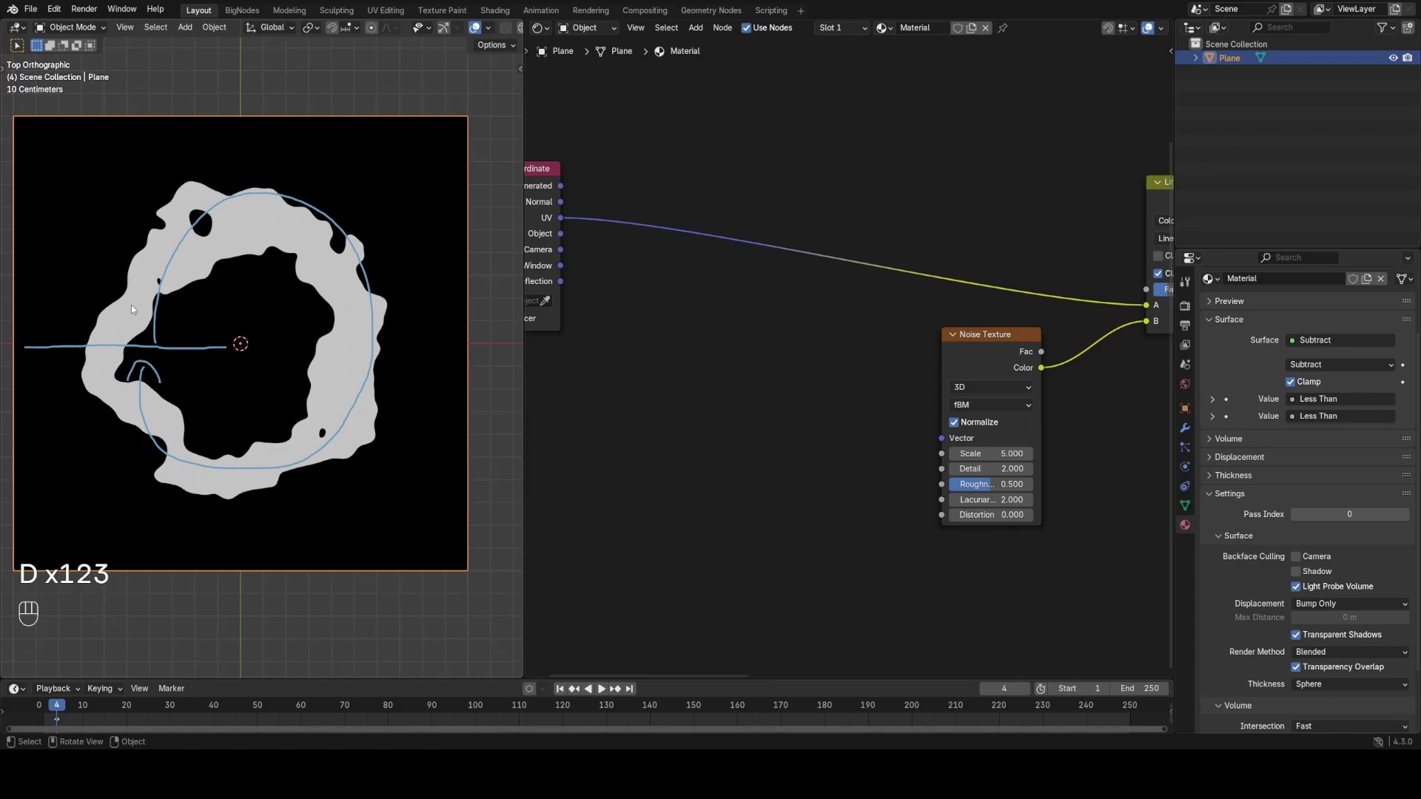
shift+middle_drag(184, 312, 230, 331)
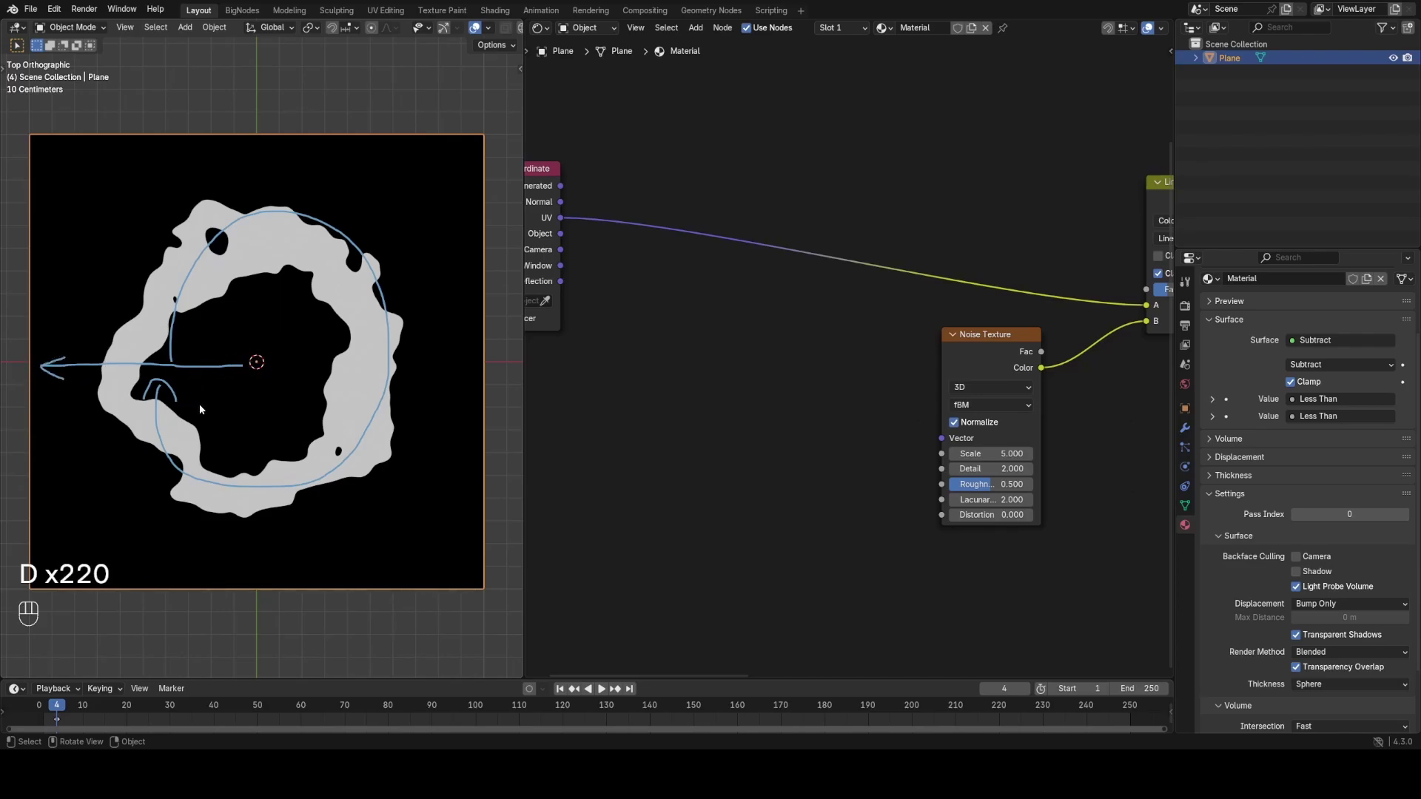
mouse_move(98, 366)
right_down()
mouse_move(117, 360)
mouse_move(141, 482)
mouse_move(329, 459)
right_up()
Try a Separate XYZ node on the Texture Coordinate's UV output, preview its channels, and delete it
ctrl+shift+click(563, 219)
key(shift+a)
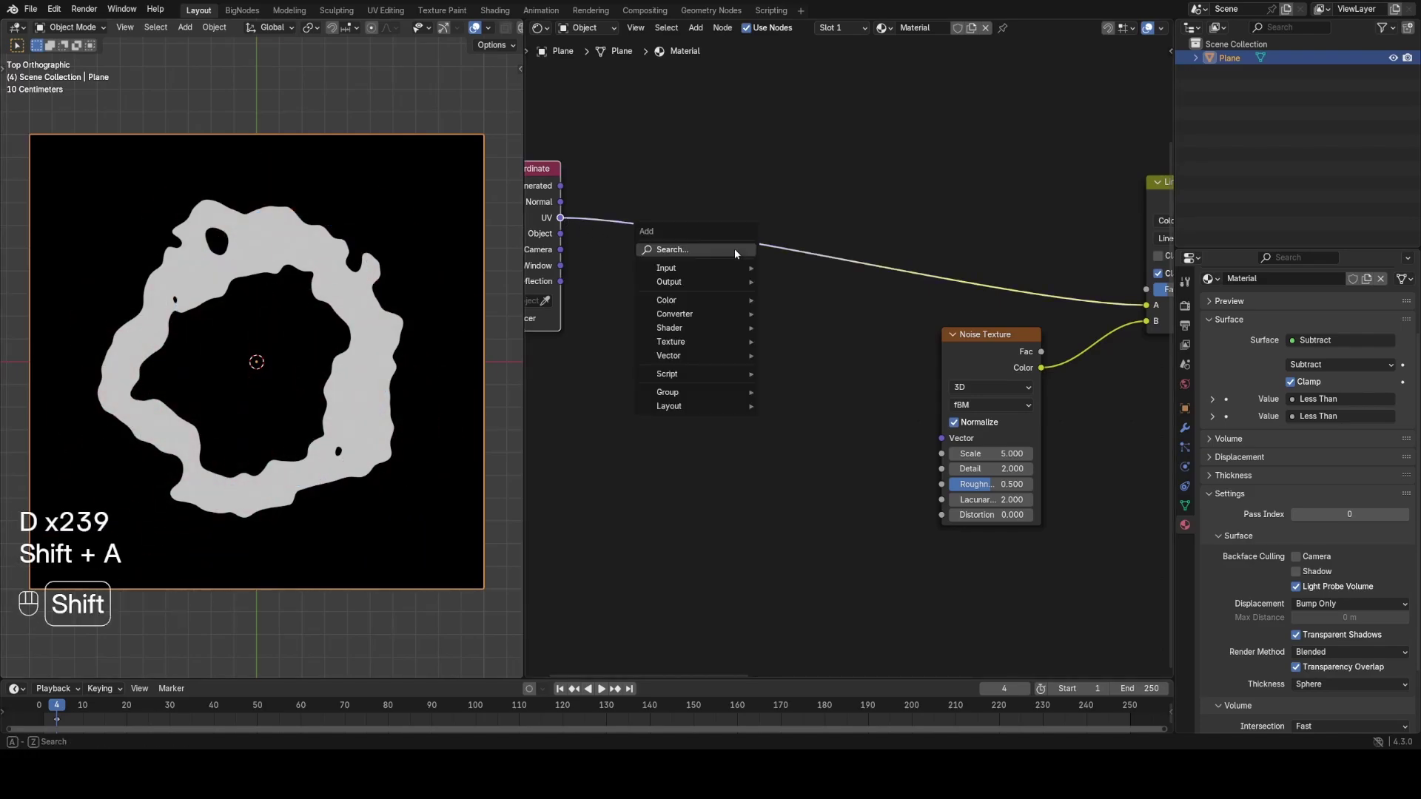
text(se)
key(Return)
click(644, 304)
drag(560, 218, 623, 370)
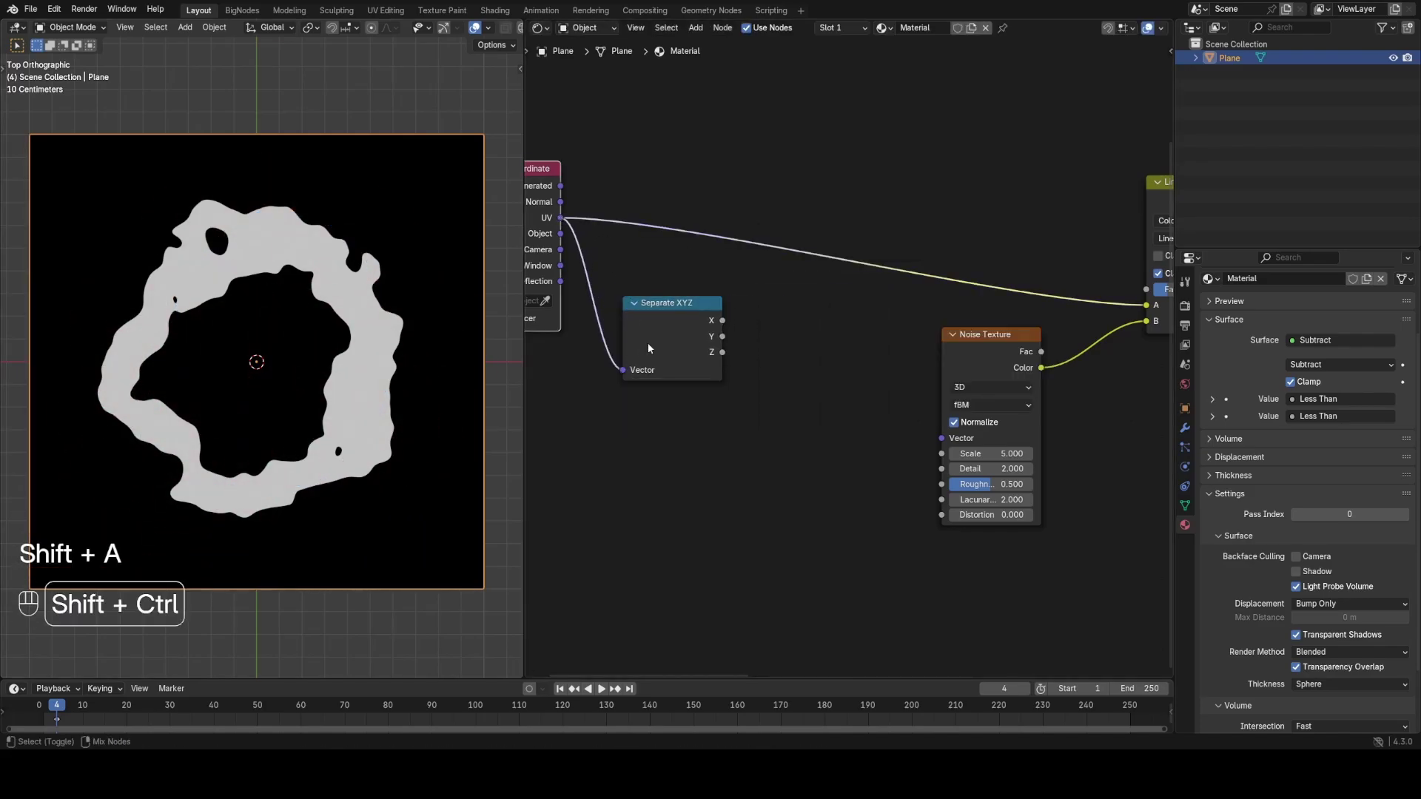
ctrl+shift+click(649, 349)
ctrl+shift+click(641, 334)
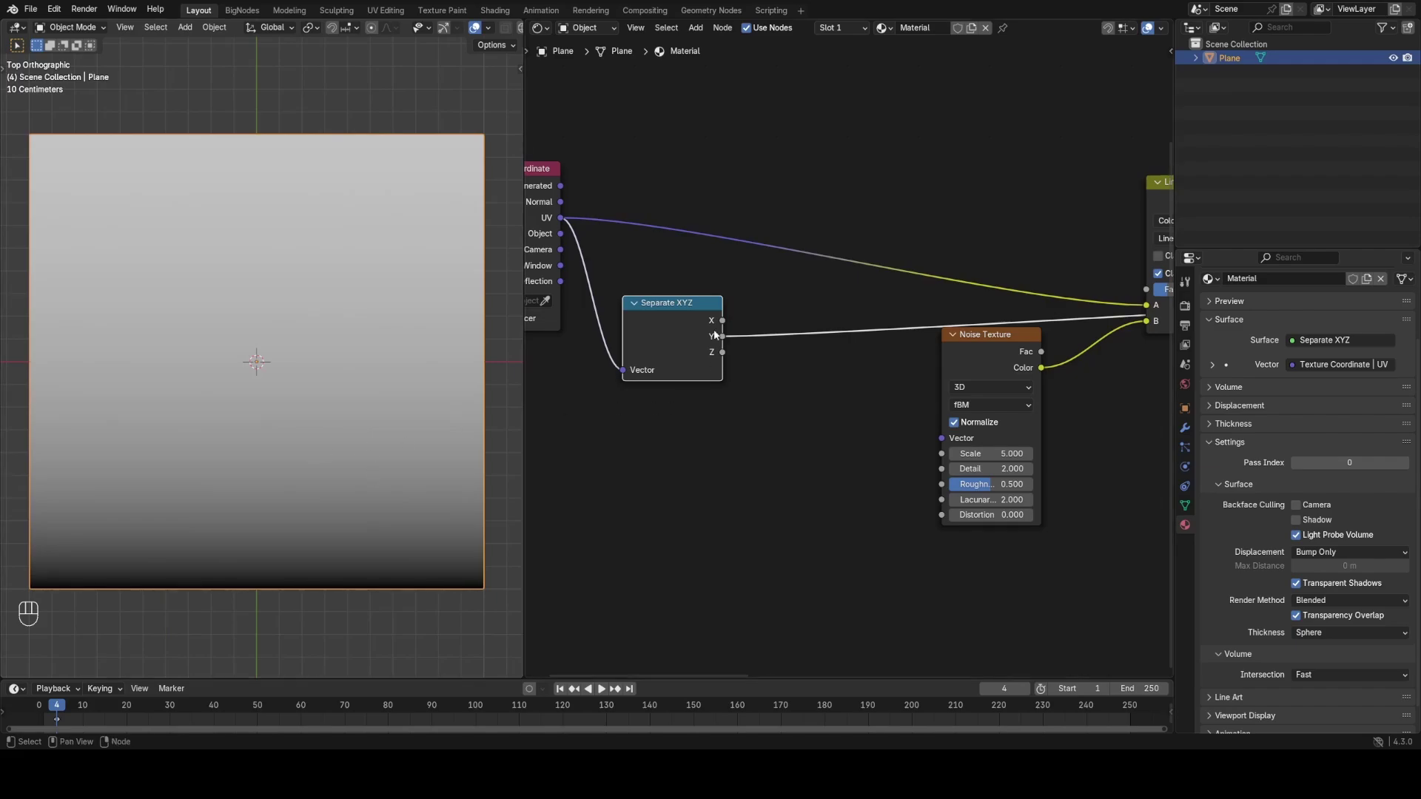
key(x)
Add a Gradient Texture node fed by the Texture Coordinate's UV output and preview it on the plane
key(shift+a)
text(gr)
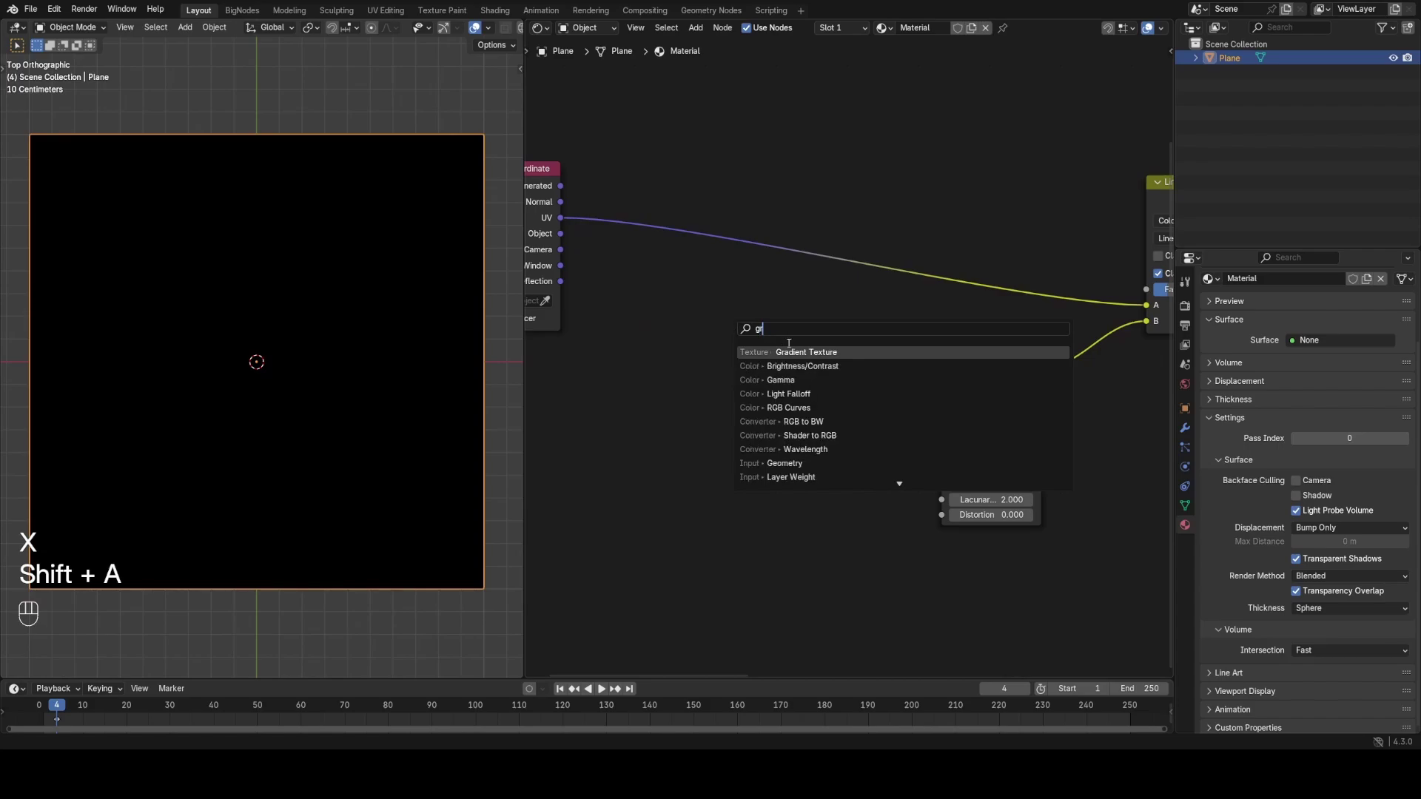
key(Return)
click(713, 311)
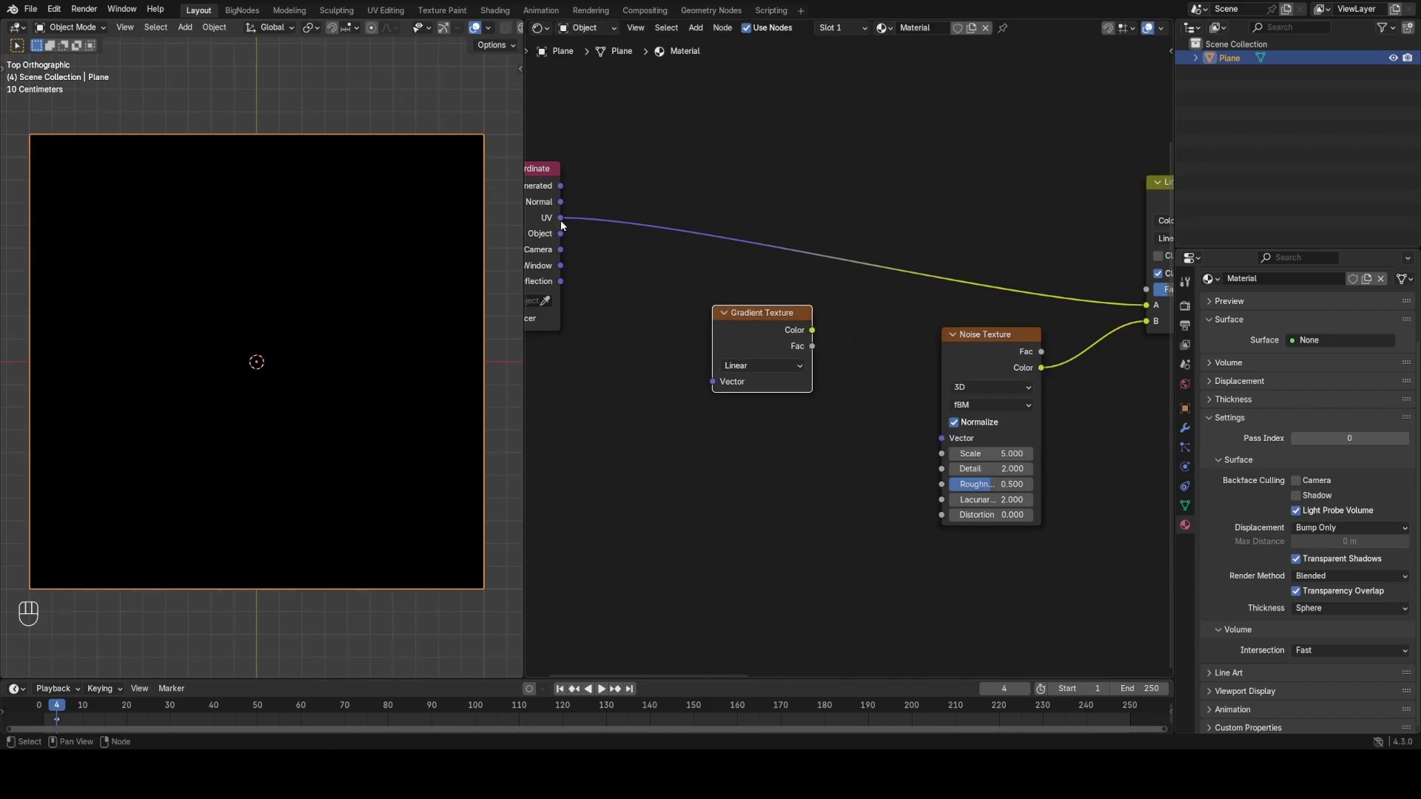
drag(560, 218, 712, 382)
ctrl+shift+click(770, 318)
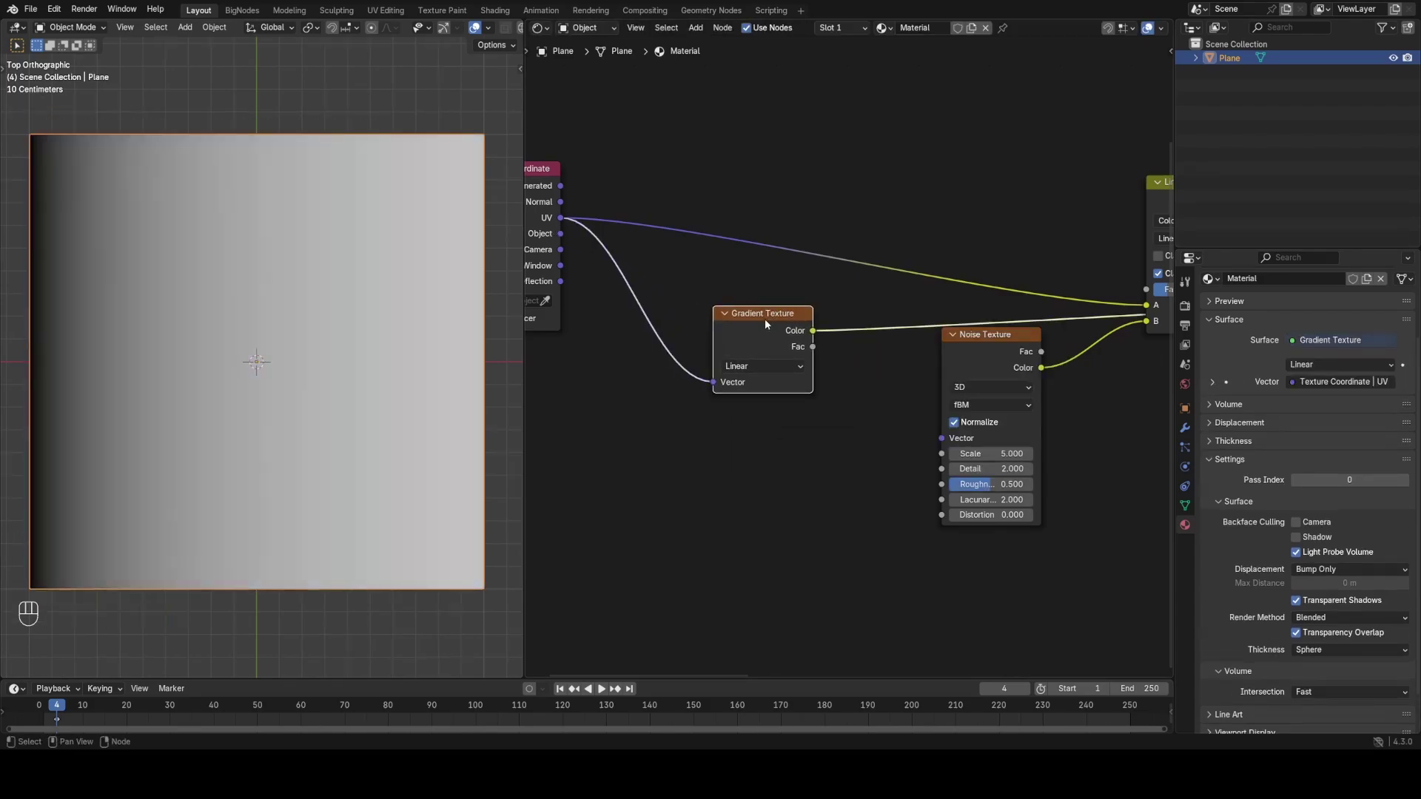
Lower the Gradient Texture node slightly and set its gradient type to Radial
drag(765, 318, 778, 348)
click(777, 397)
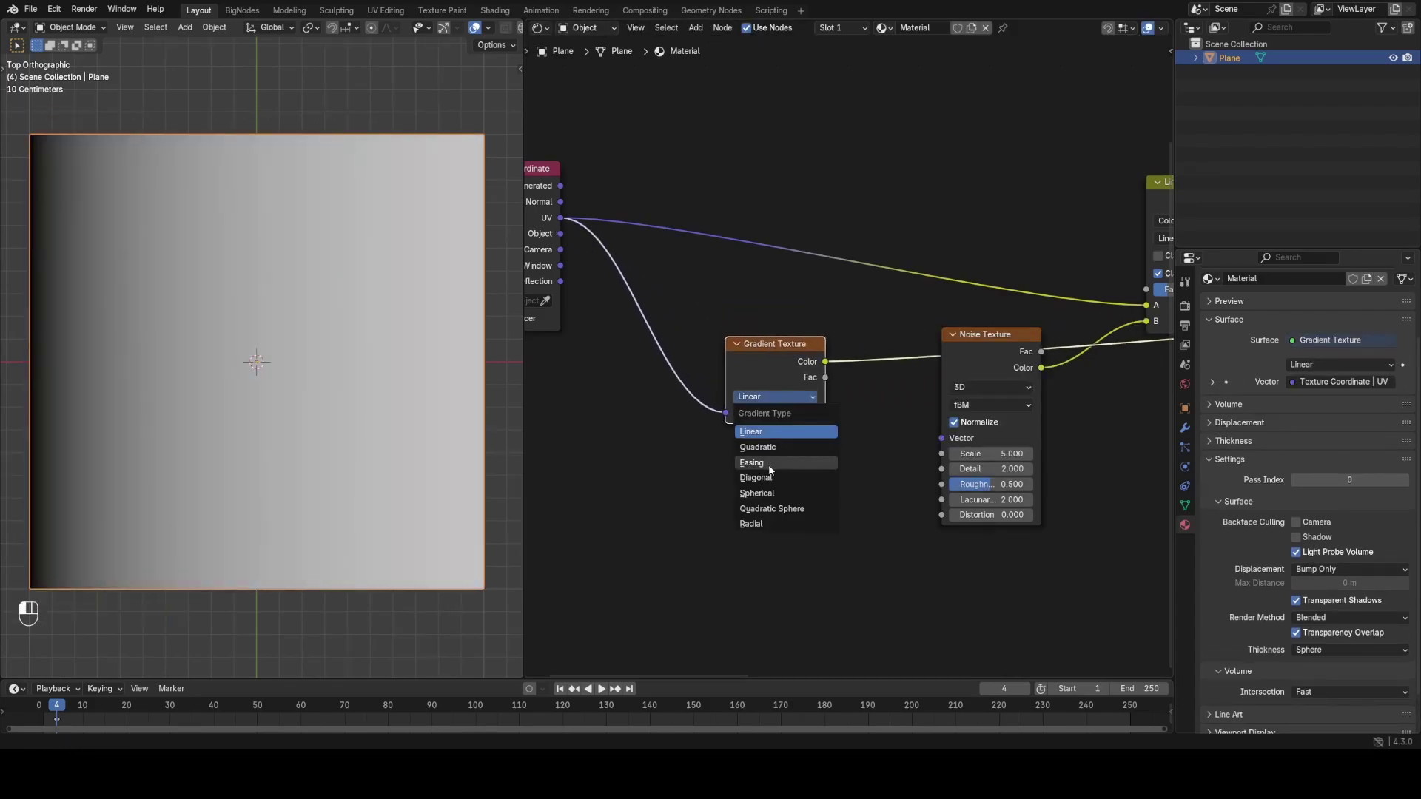
click(753, 523)
Duplicate the vector Subtract node and insert the copy between the UV output and the Radial Gradient Texture
scroll(731, 478, down, 2)
middle_drag(684, 440, 754, 438)
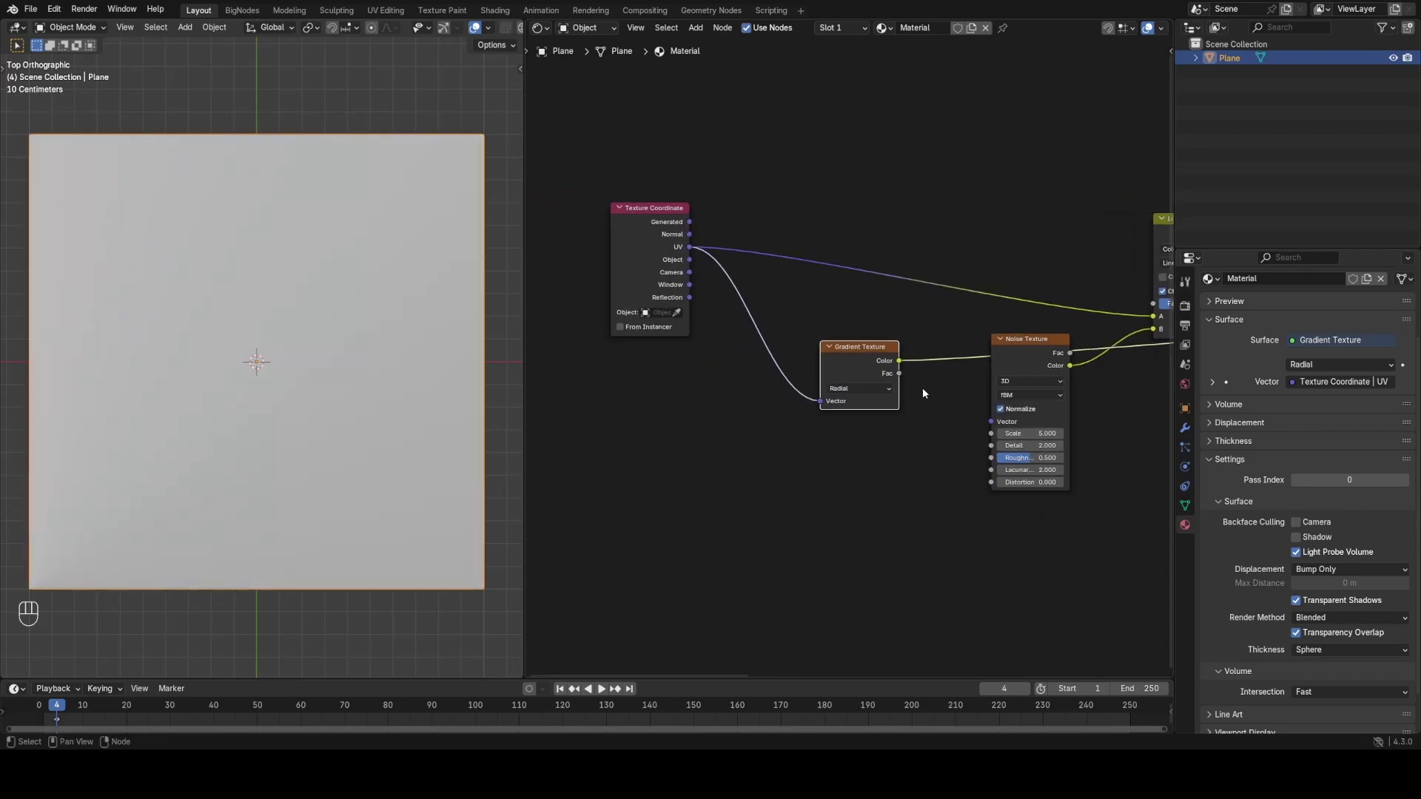
scroll(1154, 362, down, 1)
middle_drag(1155, 362, 871, 351)
click(964, 227)
middle_drag(966, 226, 1002, 240)
key(shift+d)
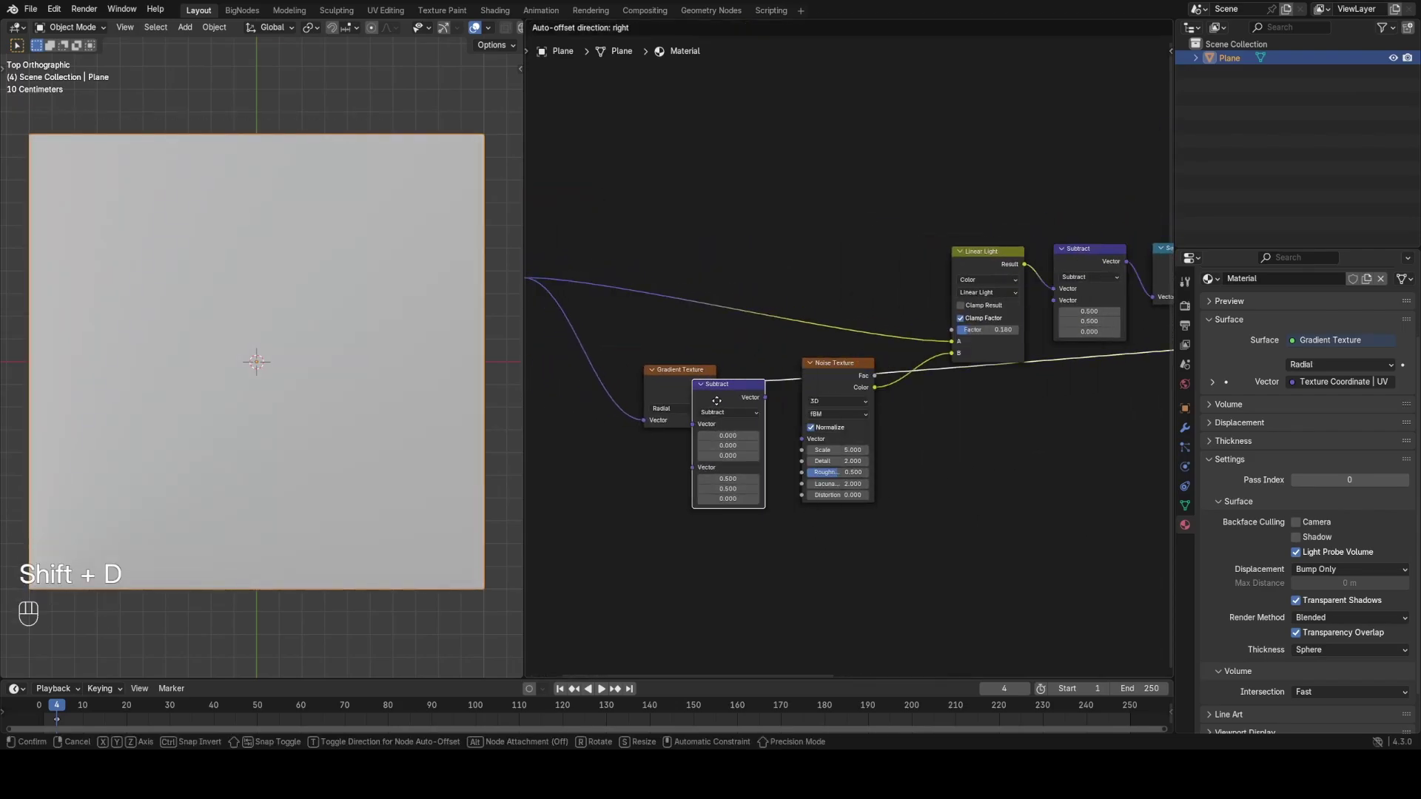
click(796, 302)
scroll(796, 301, up, 2)
drag(760, 259, 768, 307)
scroll(824, 340, down, 2)
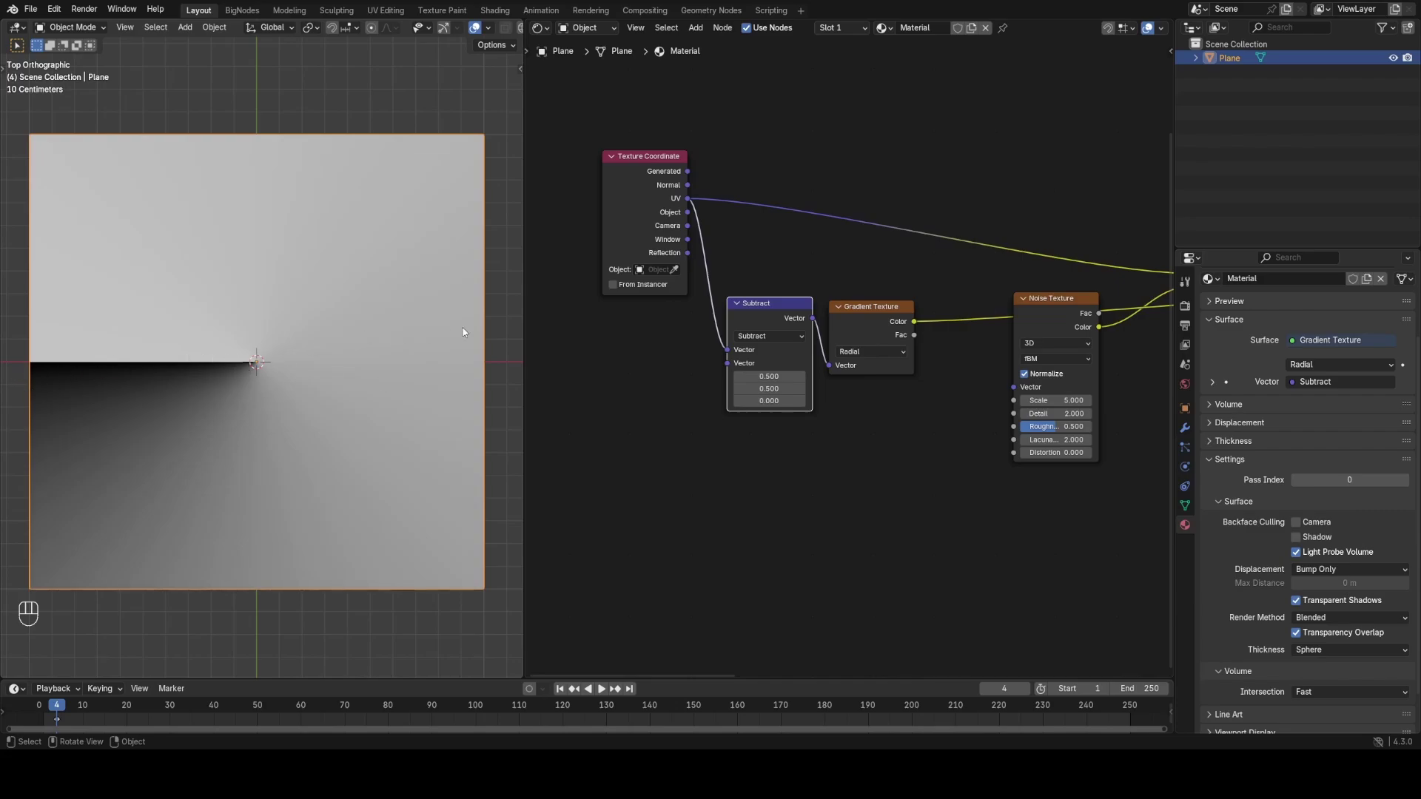
Duplicate the Gradient Texture directly below the original and connect the new Subtract node's Vector output to it
click(862, 324)
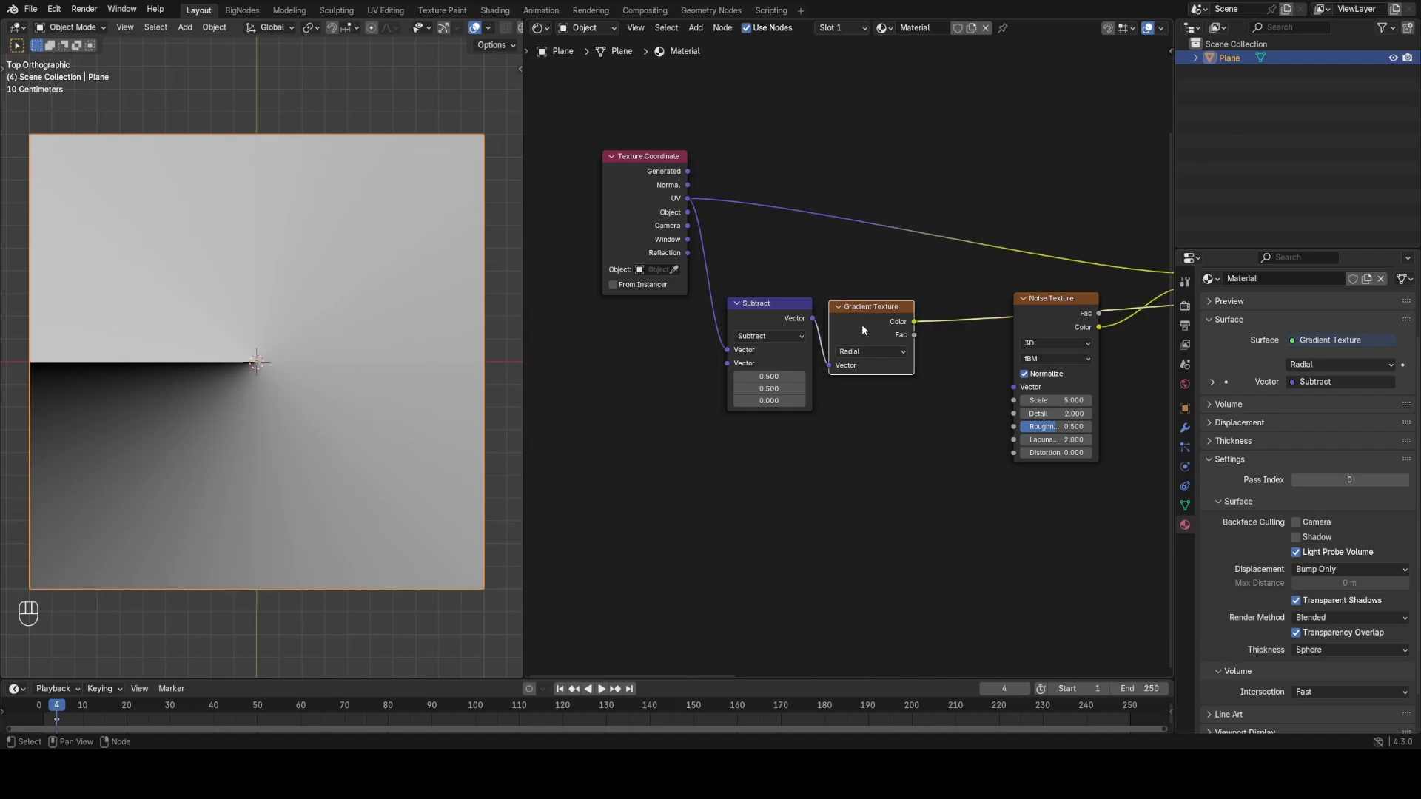
key(shift+d)
key(y)
click(888, 409)
scroll(891, 413, up, 2)
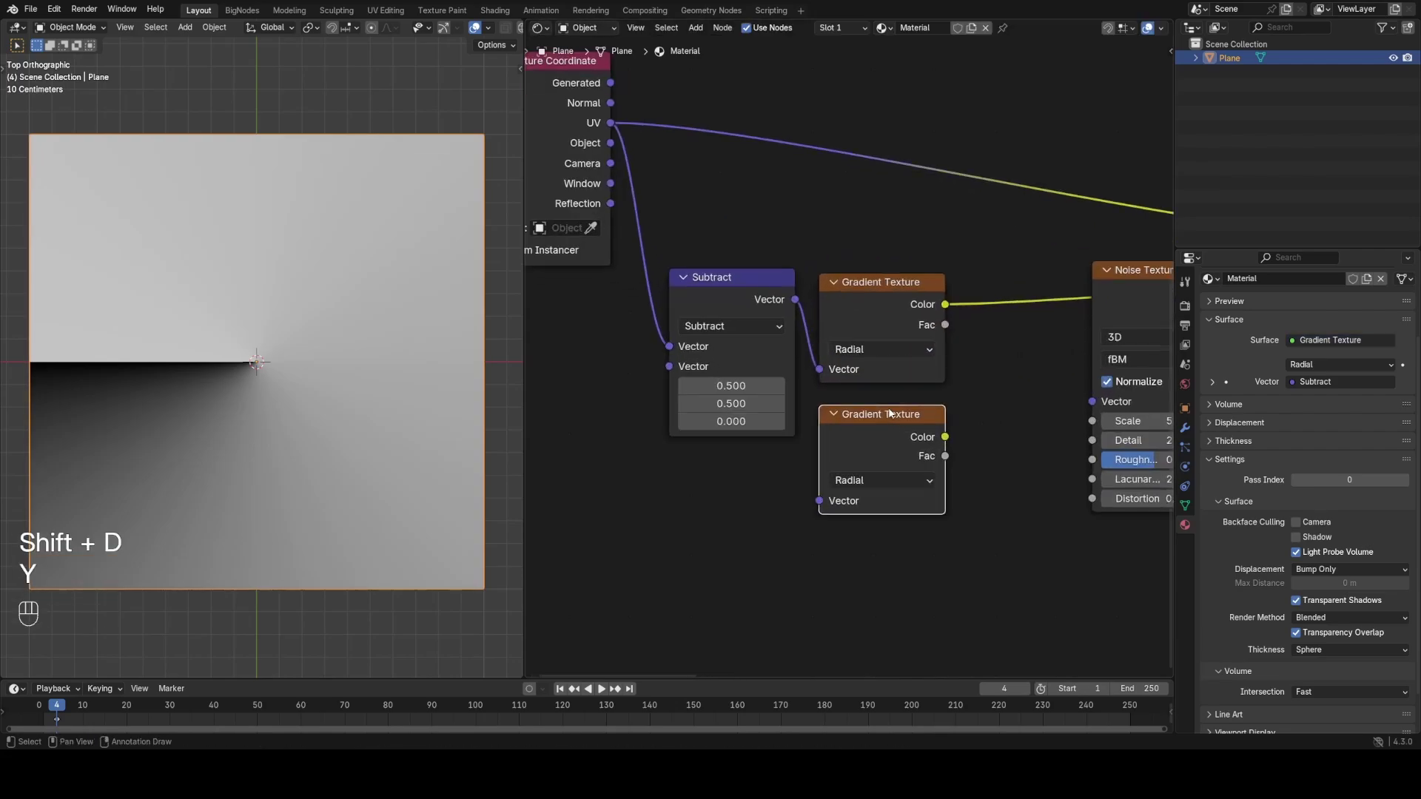
drag(796, 301, 827, 504)
Preview the duplicated Gradient Texture with the Spherical type and delete it
click(860, 483)
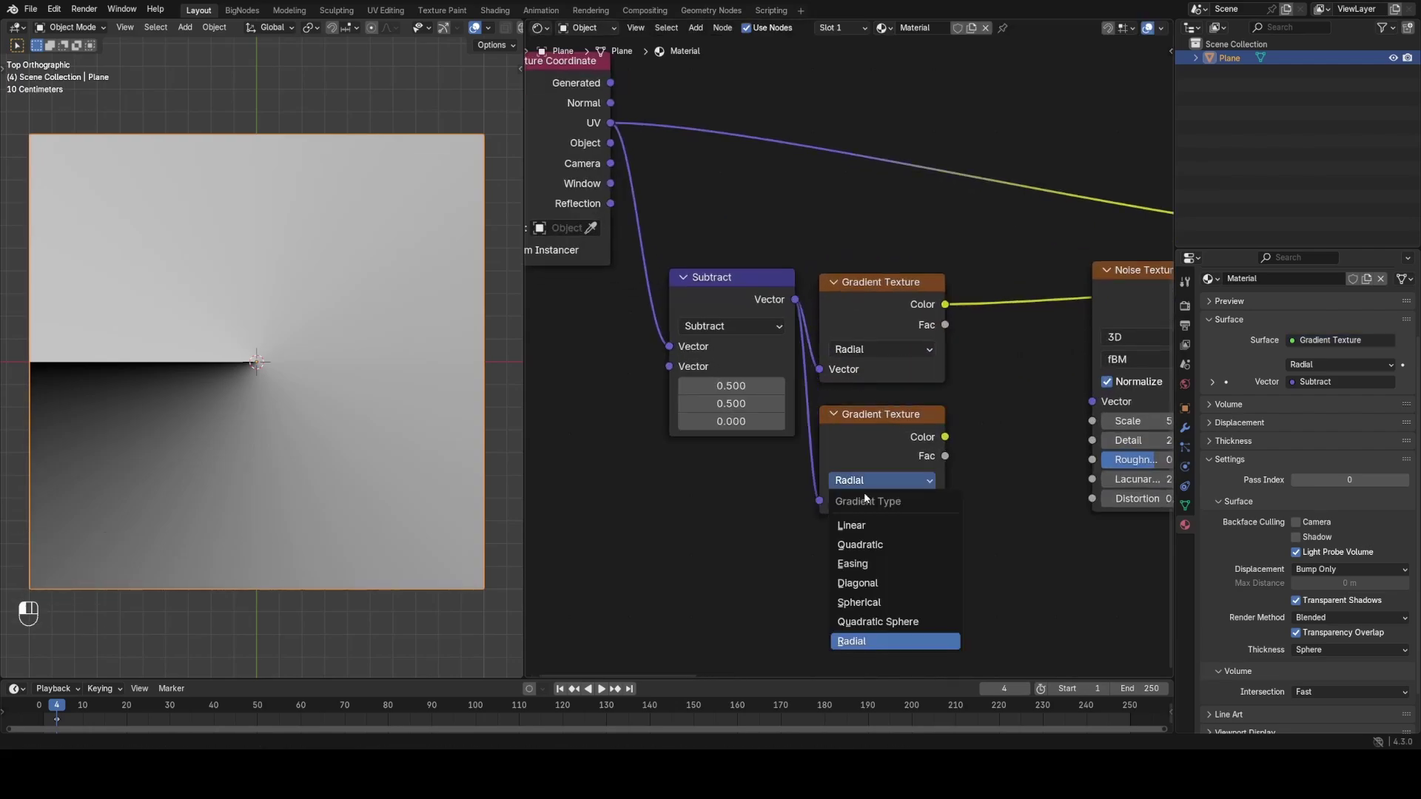
click(885, 483)
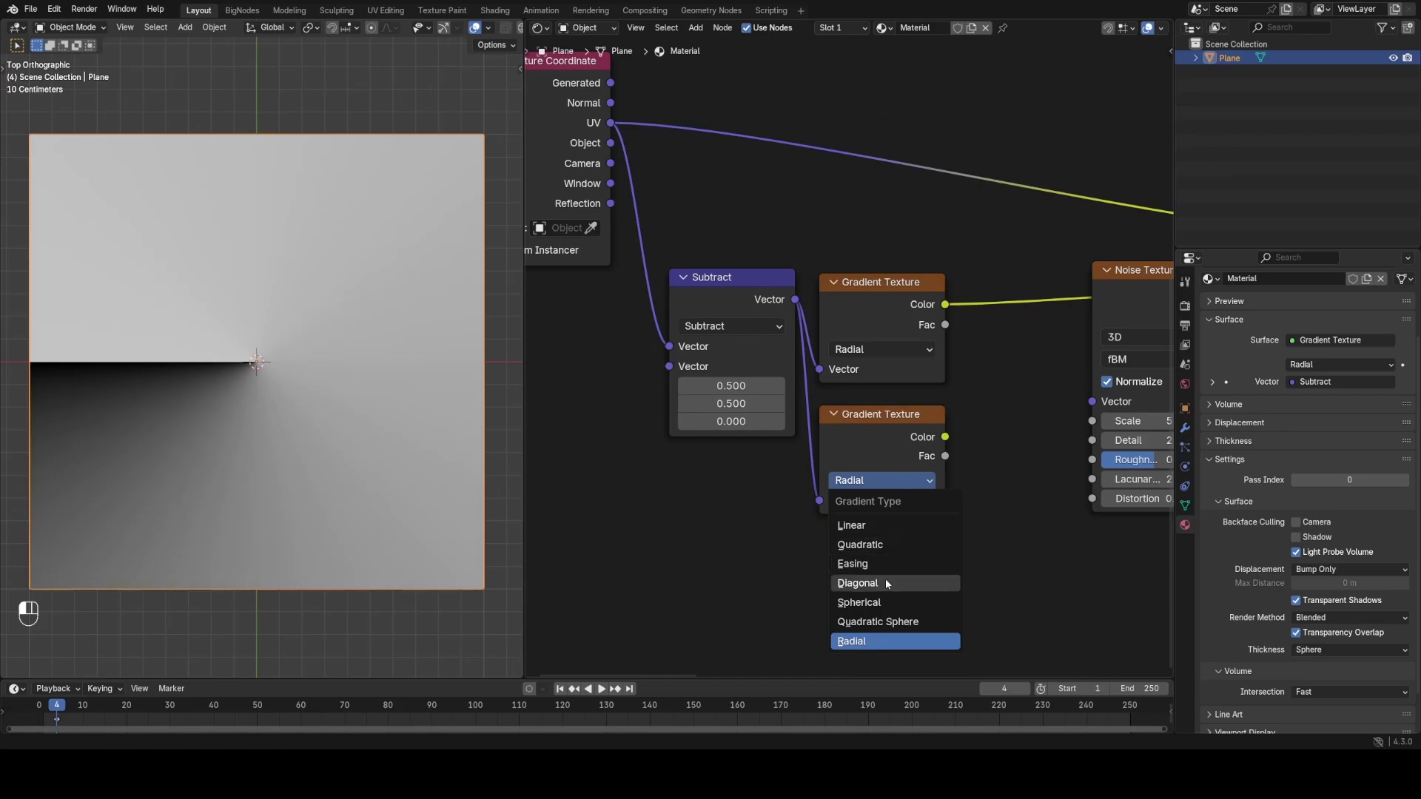
click(888, 598)
ctrl+shift+click(882, 442)
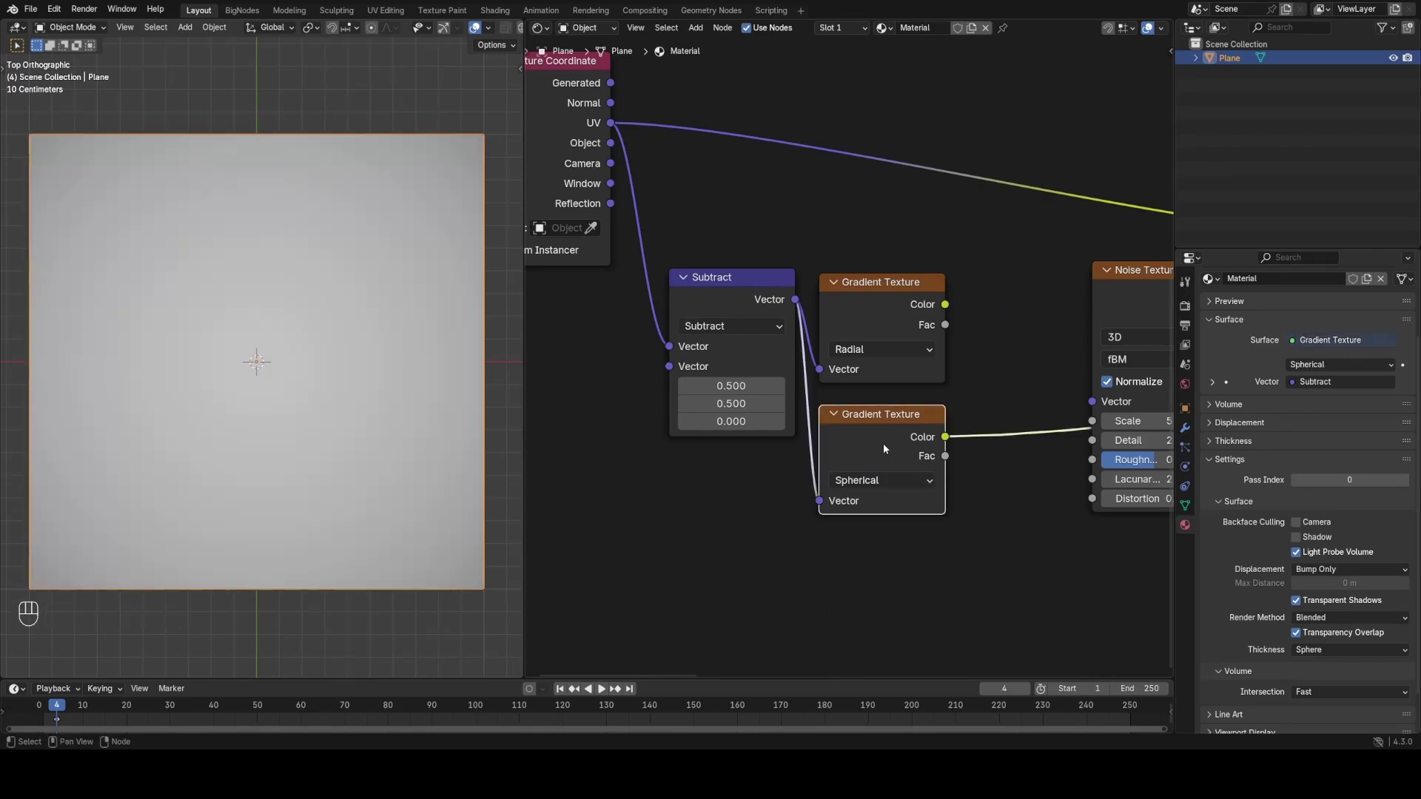
key(x)
Duplicate the Separate XYZ, both Power nodes and the Add node, placing the copies below the original chain
scroll(882, 420, down, 2)
scroll(882, 426, down, 4)
middle_drag(1154, 381, 815, 365)
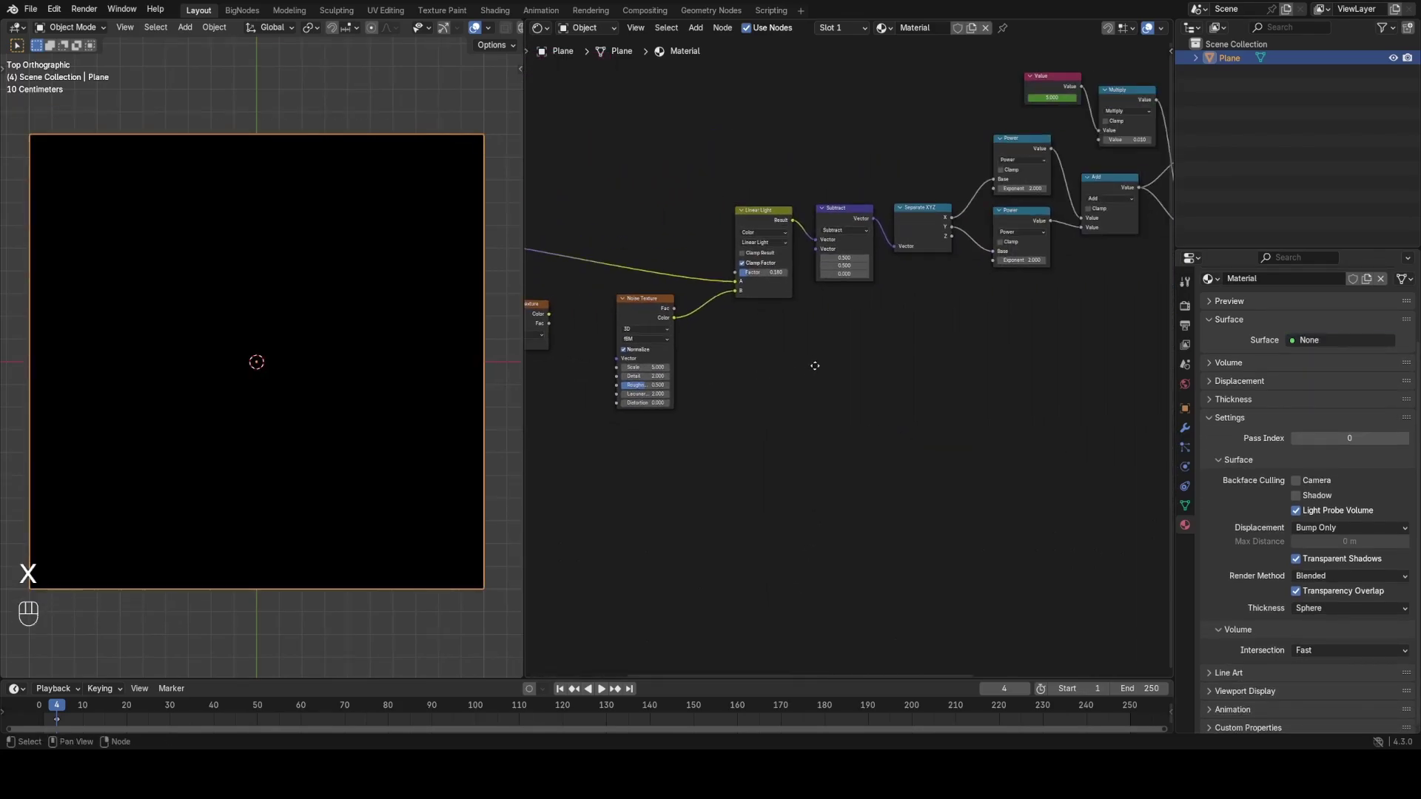
middle_drag(987, 314, 828, 447)
drag(762, 424, 934, 296)
key(shift+d)
click(865, 497)
Move the duplicated distance nodes to just below the Radial Gradient Texture
middle_drag(745, 513, 1006, 373)
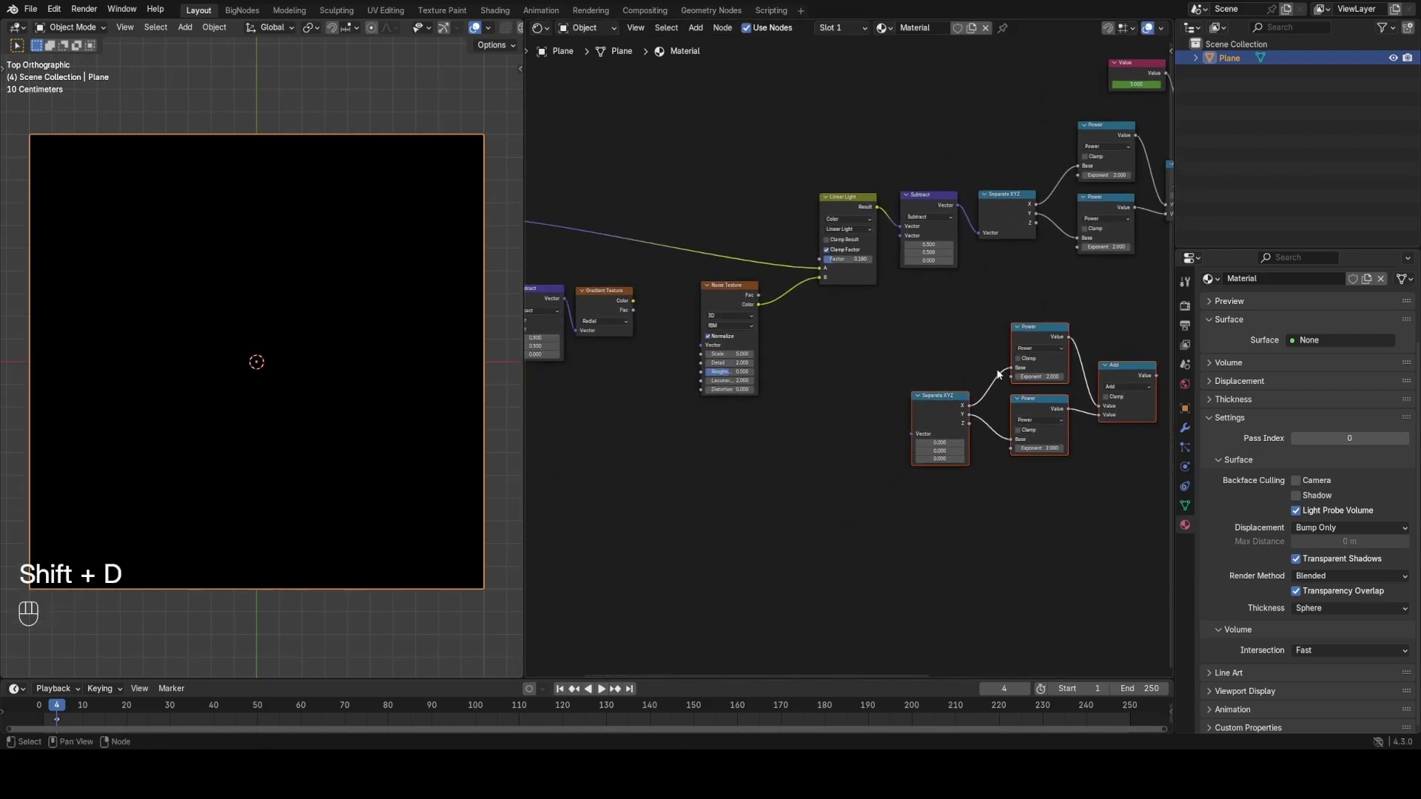
key(g)
click(771, 494)
middle_drag(686, 464, 1024, 448)
key(g)
click(823, 385)
Shift the Texture Coordinate and its adjacent Subtract node left, and connect Subtract's Vector output to the duplicated Separate XYZ
drag(738, 173, 865, 298)
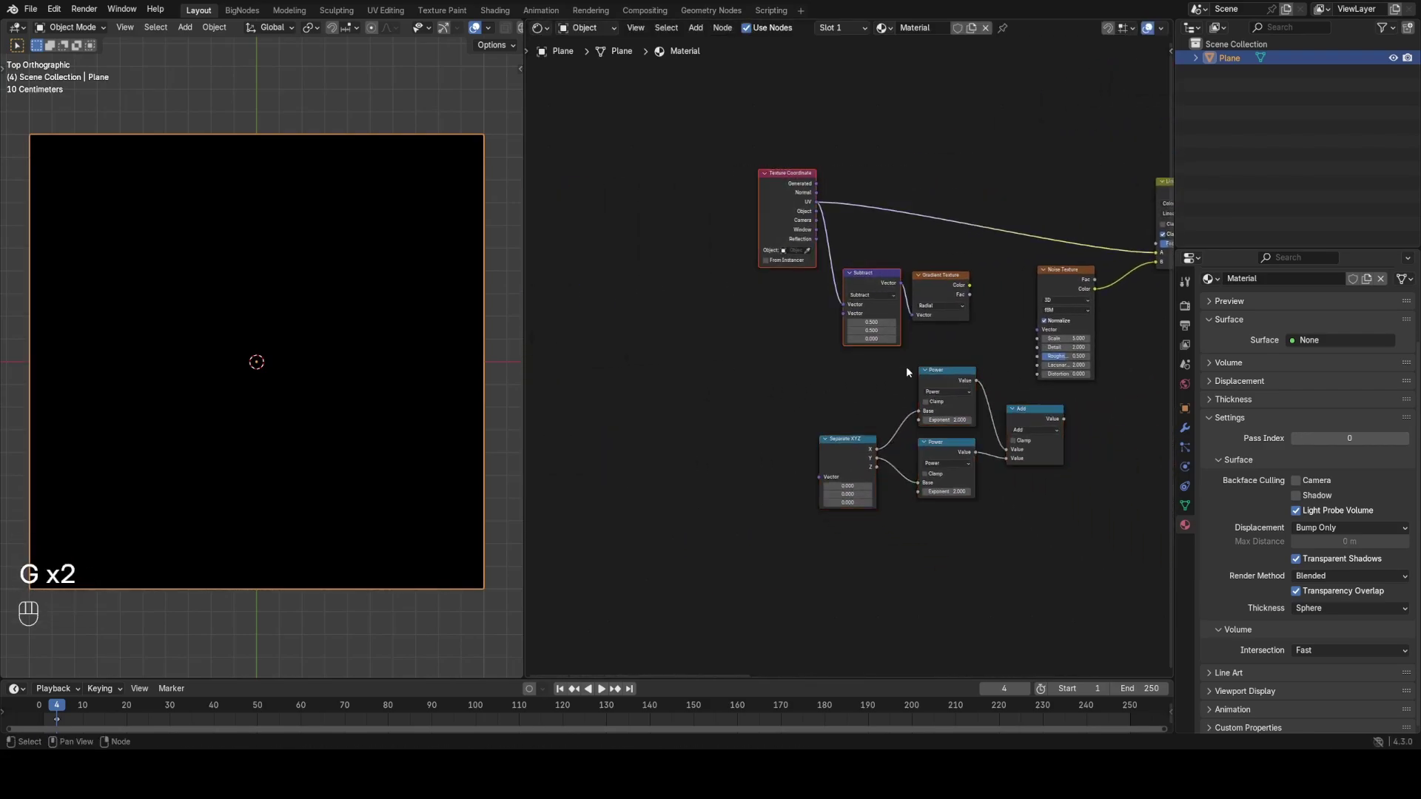
key(g)
click(720, 404)
drag(732, 321, 819, 469)
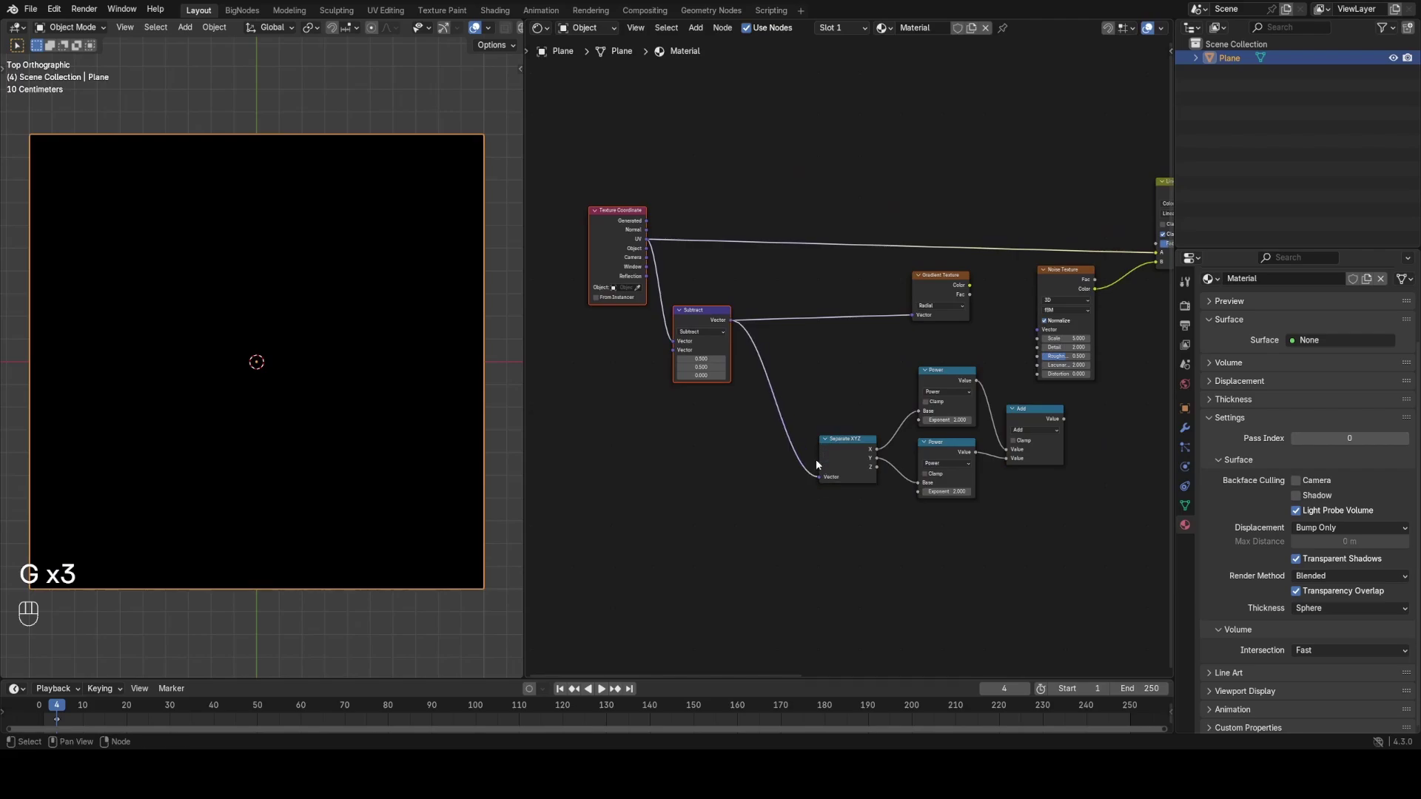
Move the duplicated Separate XYZ, Power and Add nodes closer to the Subtract node and preview the Add result
drag(803, 403, 1027, 511)
key(g)
click(942, 474)
ctrl+shift+click(952, 380)
middle_drag(952, 381, 853, 441)
scroll(853, 441, up, 3)
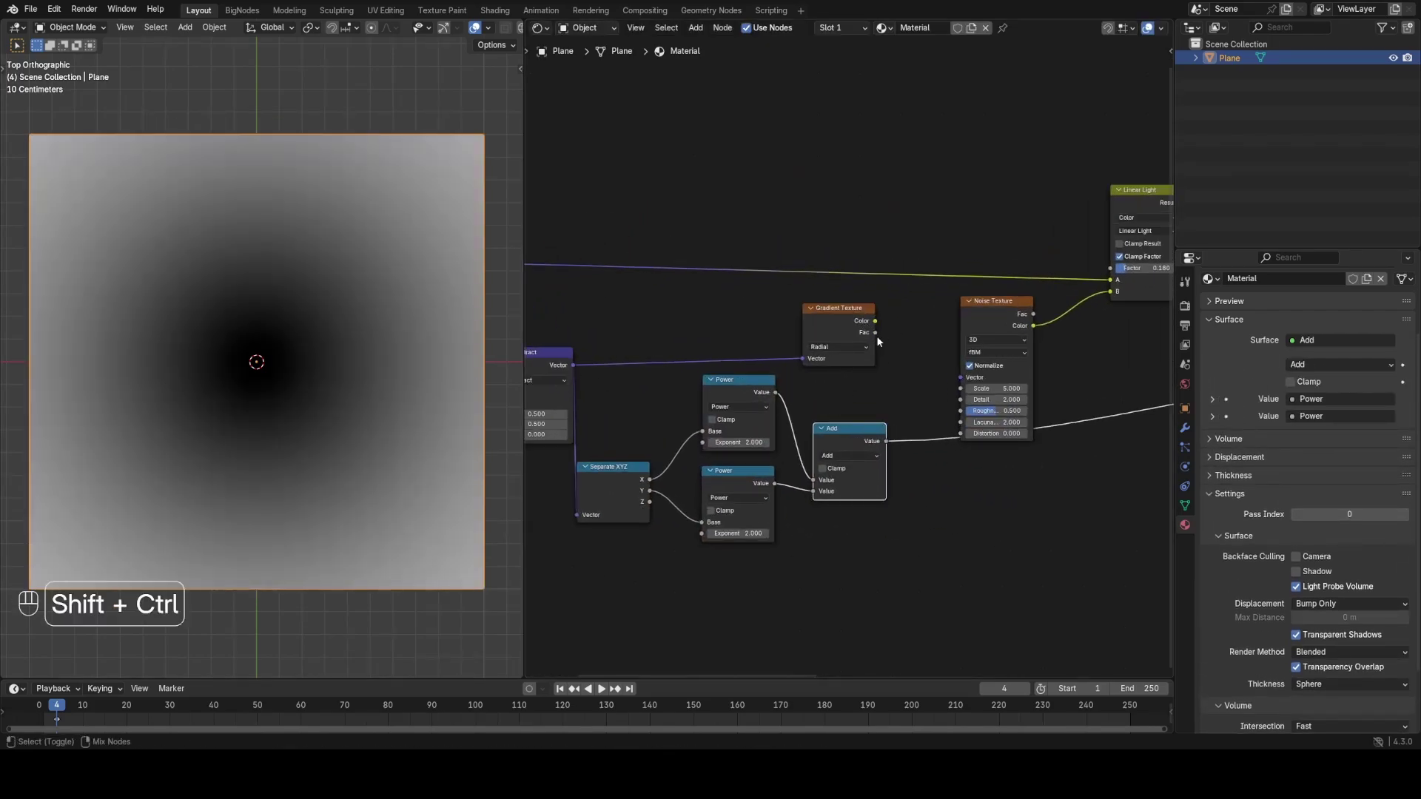
Preview the radial Gradient Texture and shift it with the Texture Coordinate, Subtract and distance nodes left, away from the Noise Texture
ctrl+shift+click(871, 335)
middle_drag(904, 346, 932, 353)
scroll(856, 359, down, 4)
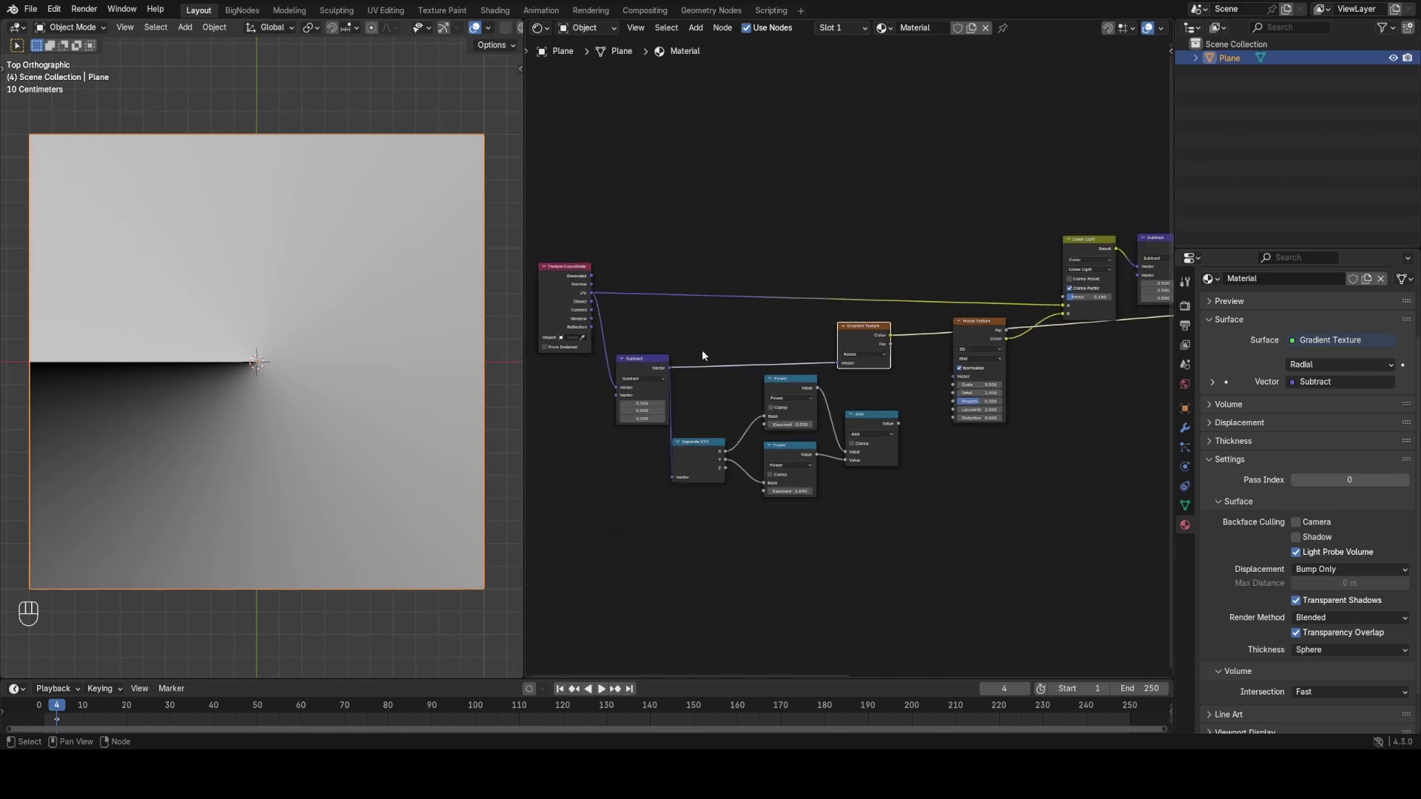
middle_drag(701, 355, 755, 360)
drag(630, 234, 1036, 503)
drag(626, 256, 935, 533)
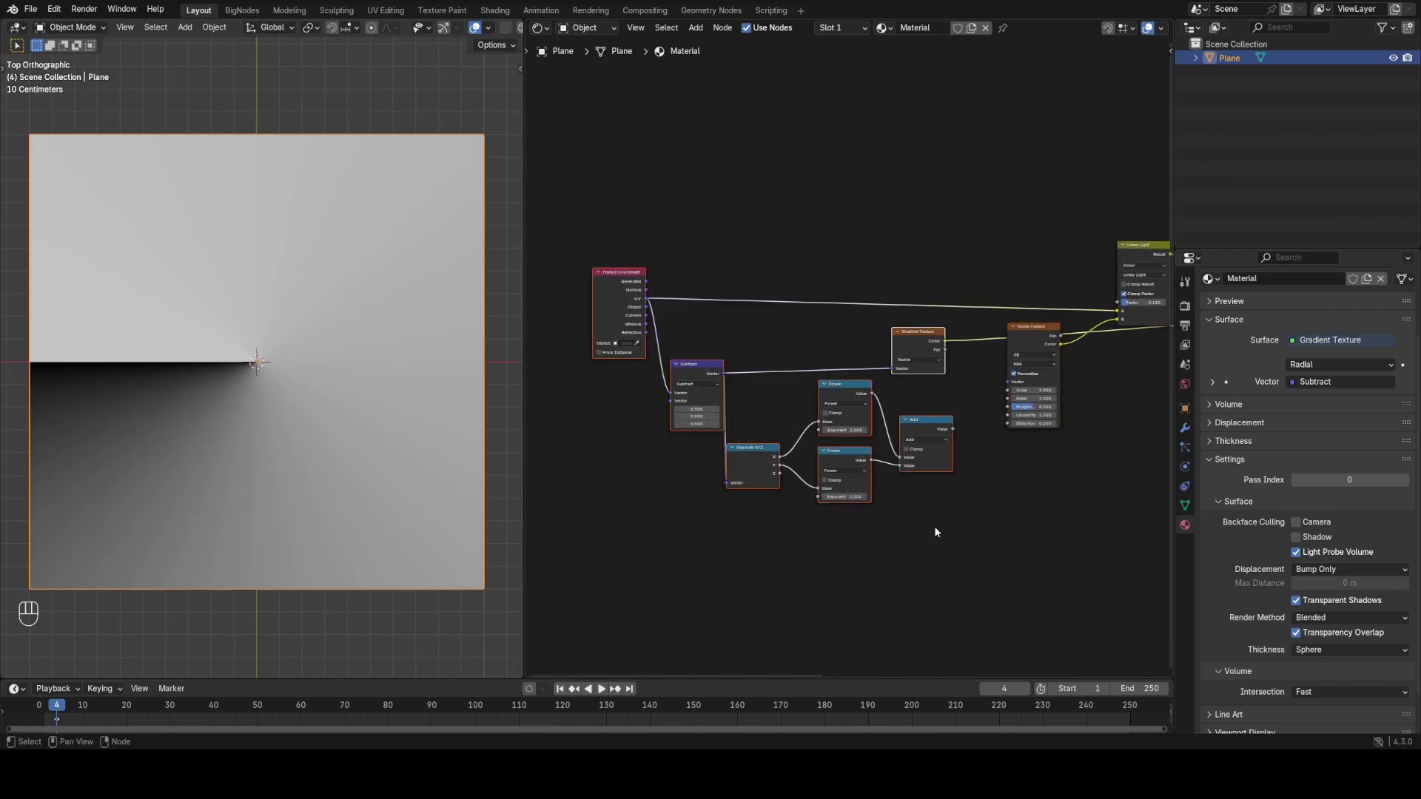
key(g)
click(781, 520)
Add a Combine XYZ node fed by the Gradient Texture's Fac output into its X input
scroll(854, 361, up, 5)
click(860, 368)
click(707, 302)
key(g)
click(728, 308)
drag(771, 329, 888, 340)
text(com)
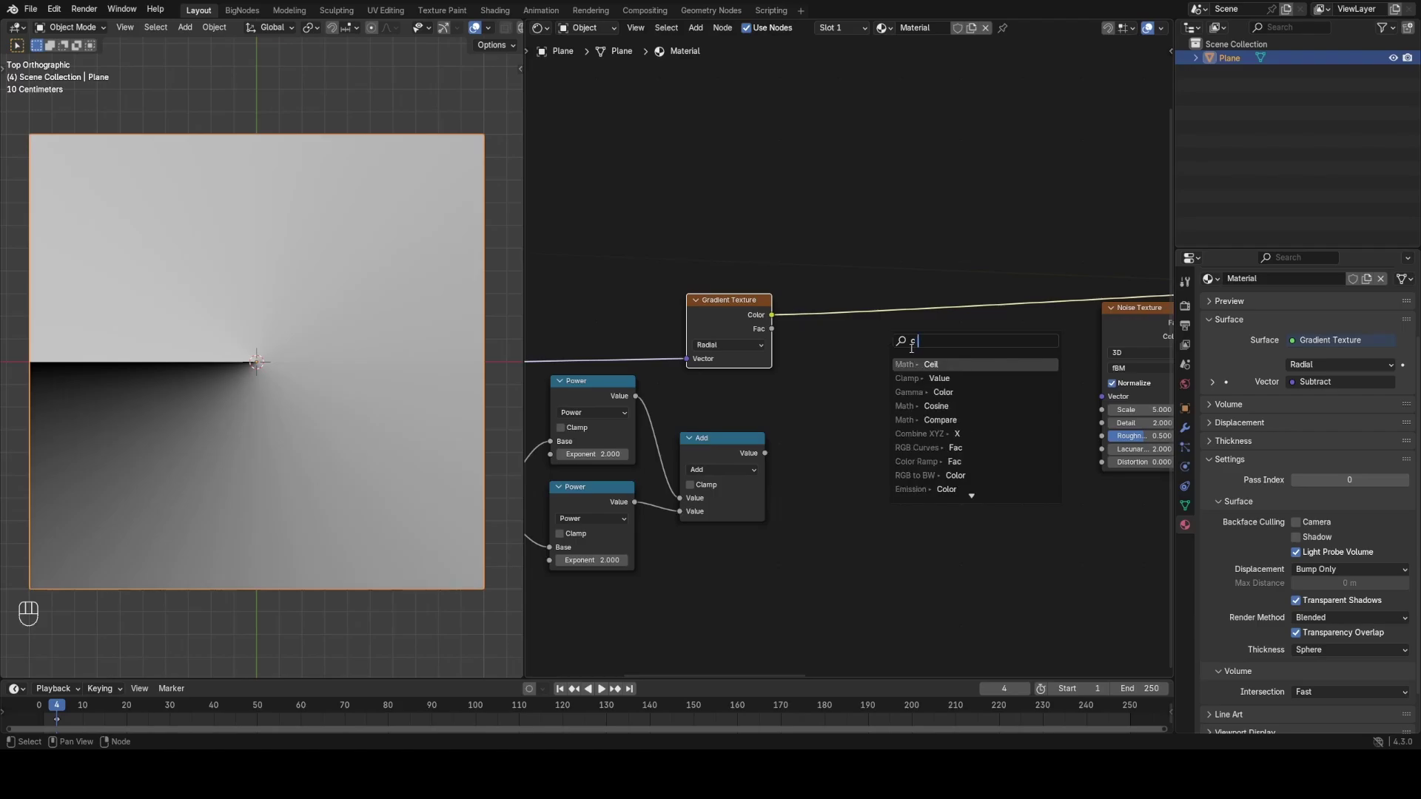
click(933, 366)
click(933, 368)
click(836, 469)
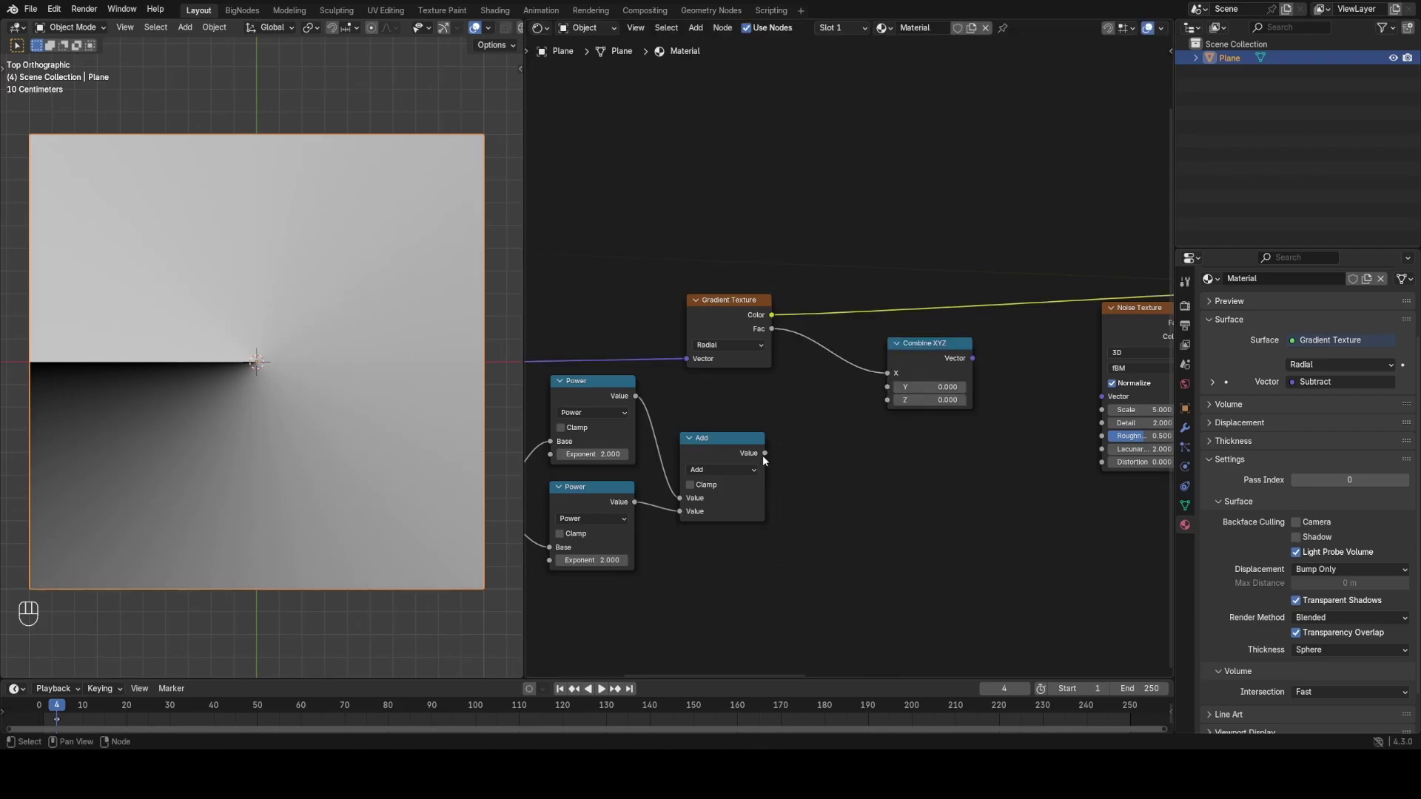
Connect the distance chain's Add to Combine XYZ's Y, link its Vector output to the Noise Texture's Vector, and preview the noise
drag(765, 453, 887, 386)
drag(973, 359, 1100, 397)
middle_drag(1101, 396, 883, 437)
ctrl+shift+click(911, 355)
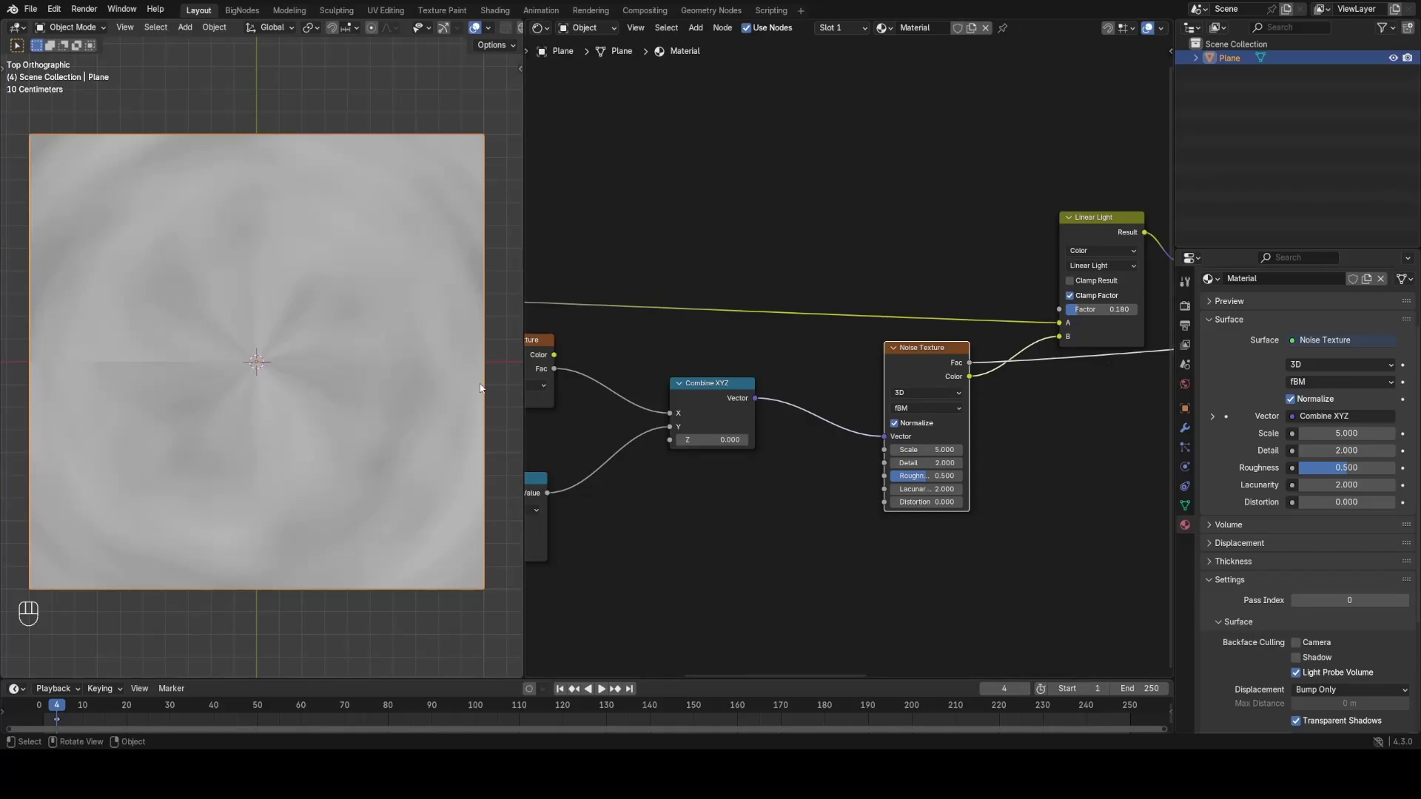
Set the Noise Texture's Scale to 40.8 and preview the final clamped Subtract node's ring mask
shift+drag(936, 450, 996, 450)
scroll(947, 341, down, 1)
middle_drag(947, 341, 834, 380)
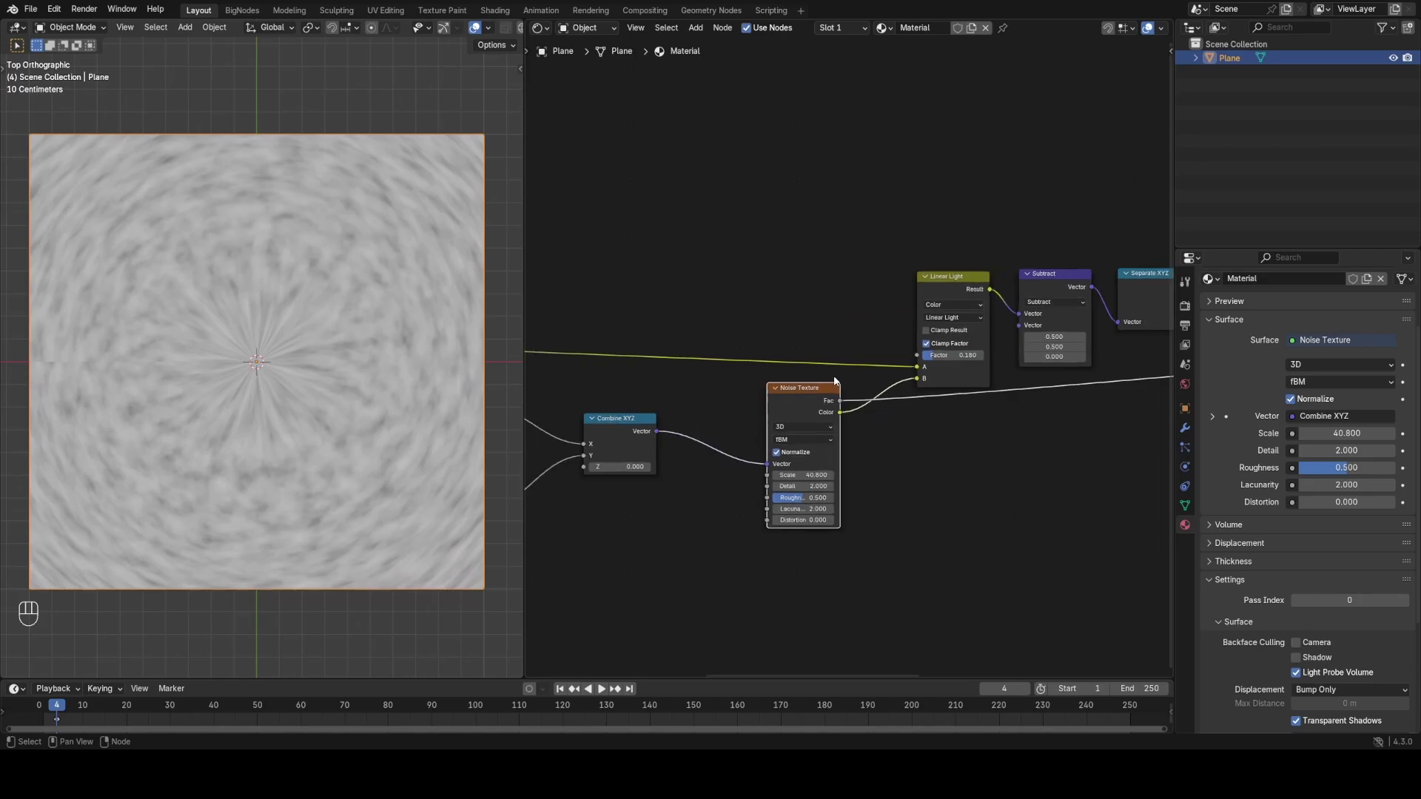
scroll(1116, 333, down, 5)
middle_drag(1116, 333, 752, 368)
middle_drag(954, 368, 922, 422)
ctrl+shift+click(897, 291)
middle_drag(647, 423, 709, 422)
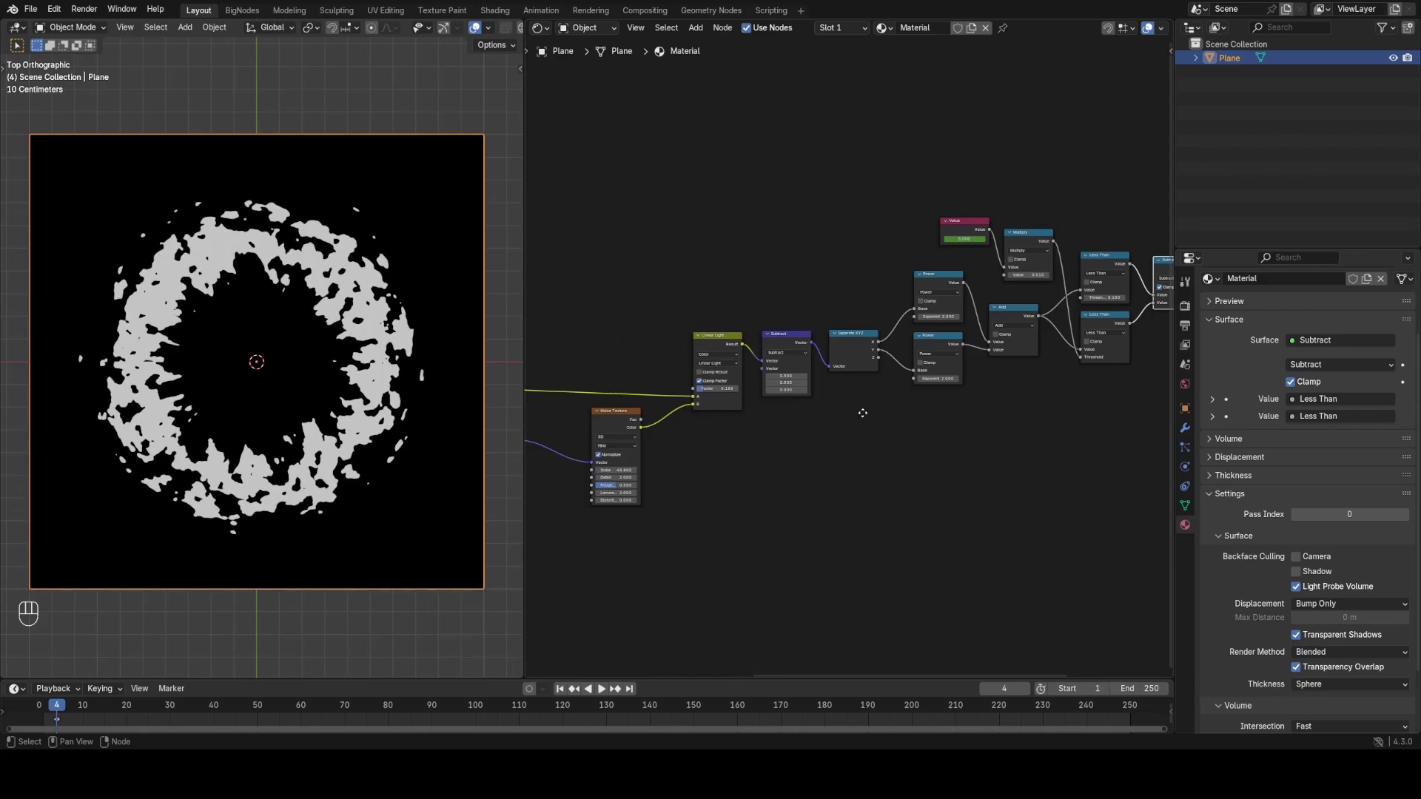
Insert a Math Add node between the Gradient Texture's Fac output and Combine XYZ's X input
middle_drag(863, 413, 1147, 392)
scroll(670, 438, up, 3)
middle_drag(670, 439, 837, 399)
scroll(837, 400, up, 1)
middle_drag(939, 442, 719, 470)
scroll(719, 470, up, 3)
mouse_move(810, 388)
mouse_down()
mouse_move(730, 378)
mouse_move(808, 378)
mouse_up()
key(shift+a)
text(m)
key(Escape)
key(shift+a)
text(ma)
click(823, 398)
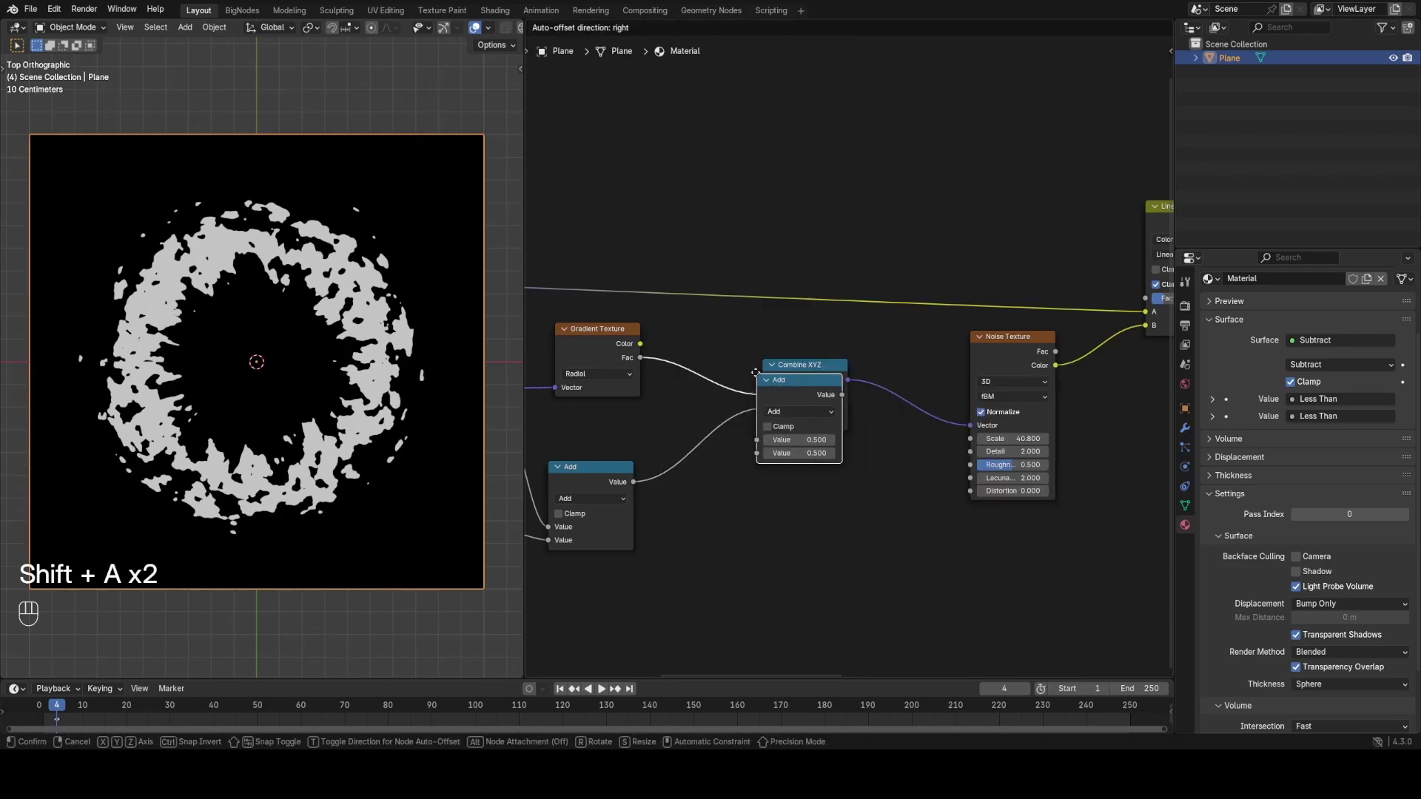
click(696, 367)
shift+drag(719, 405, 774, 406)
key(ctrl+z)
key(ctrl+z)
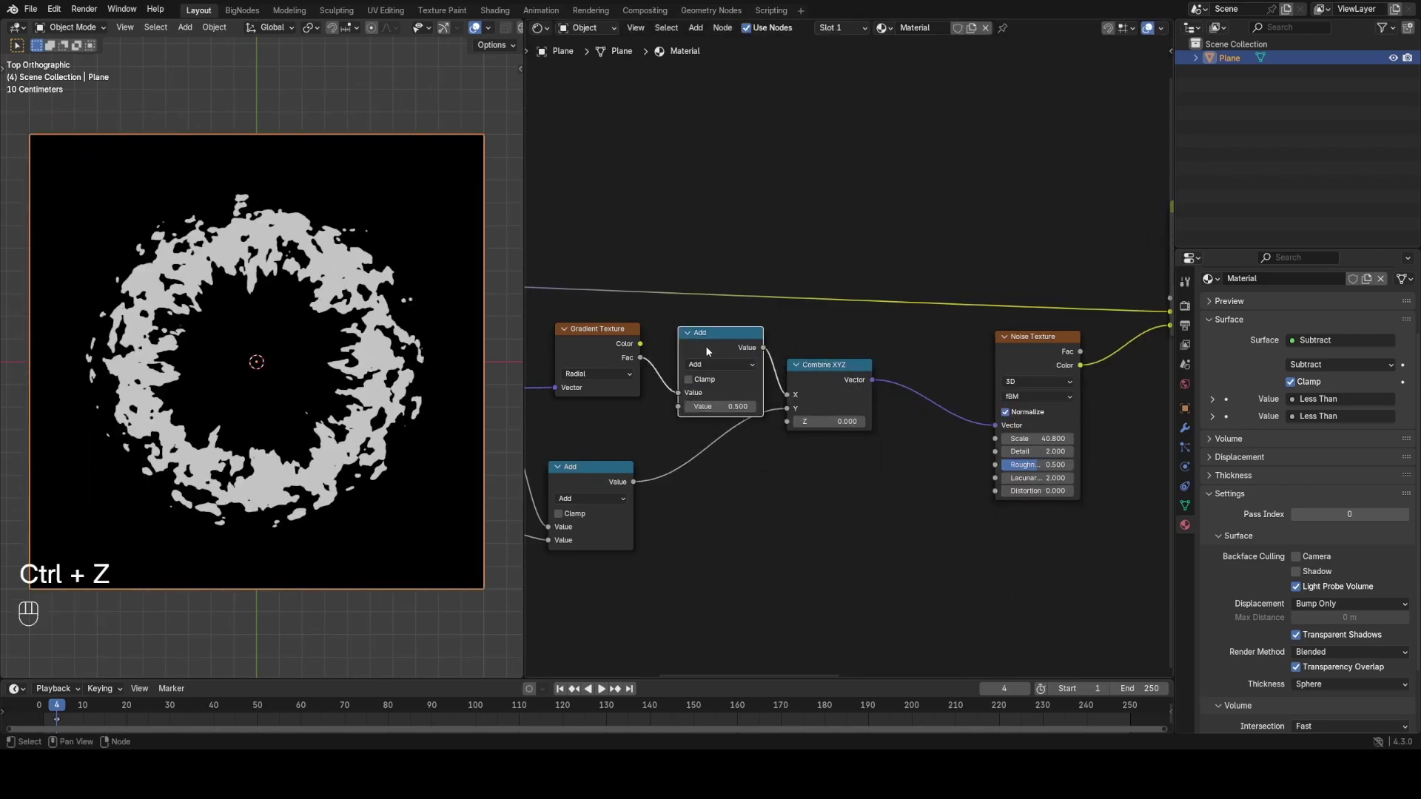
Move the new Add node onto the link feeding Combine XYZ's Y input and set its value to 0.17
shift+drag(715, 492, 675, 492)
shift+drag(719, 438, 703, 468)
Duplicate the 0.17 Add node onto the link to Combine XYZ's Y input and change the copy to Multiply
key(shift+d)
click(813, 466)
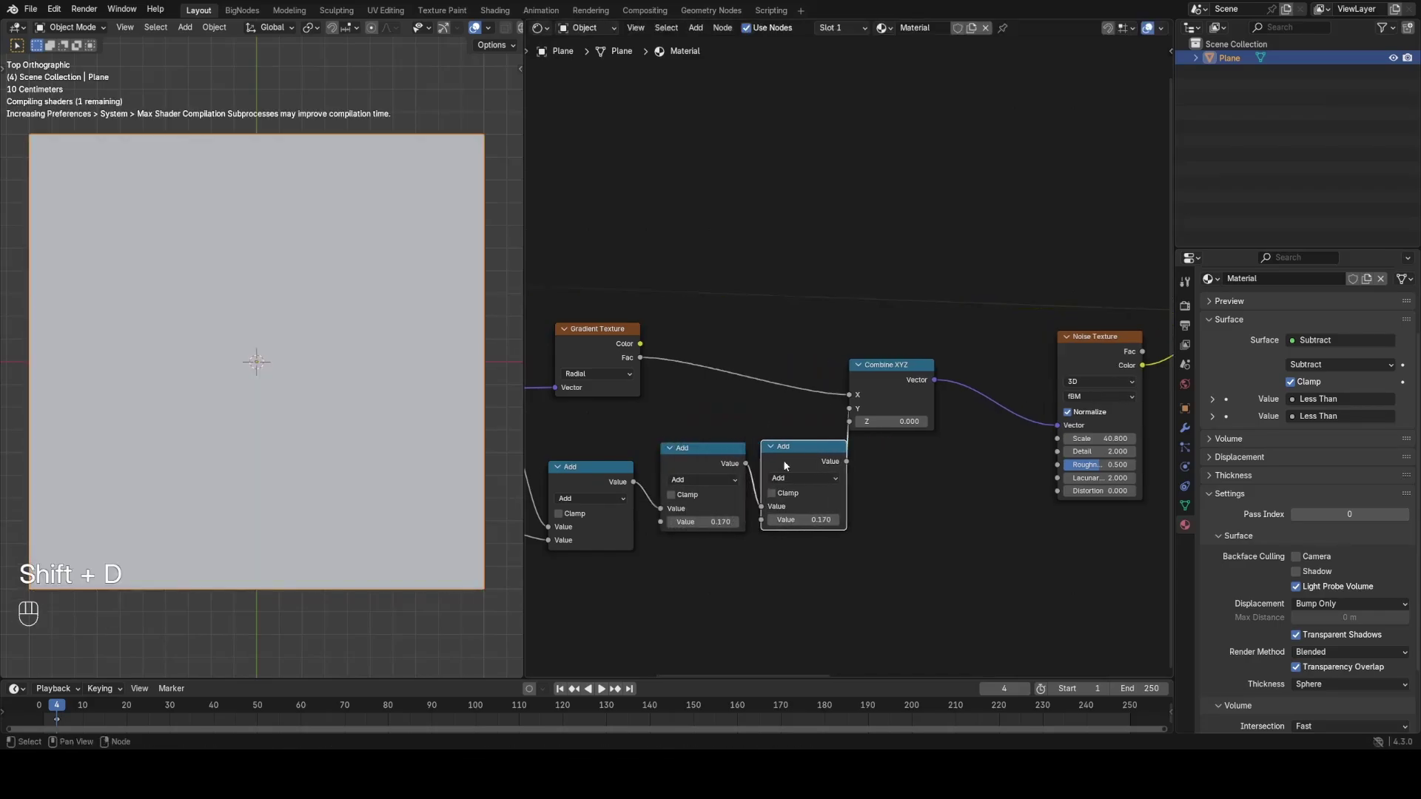
click(812, 478)
click(803, 518)
click(800, 519)
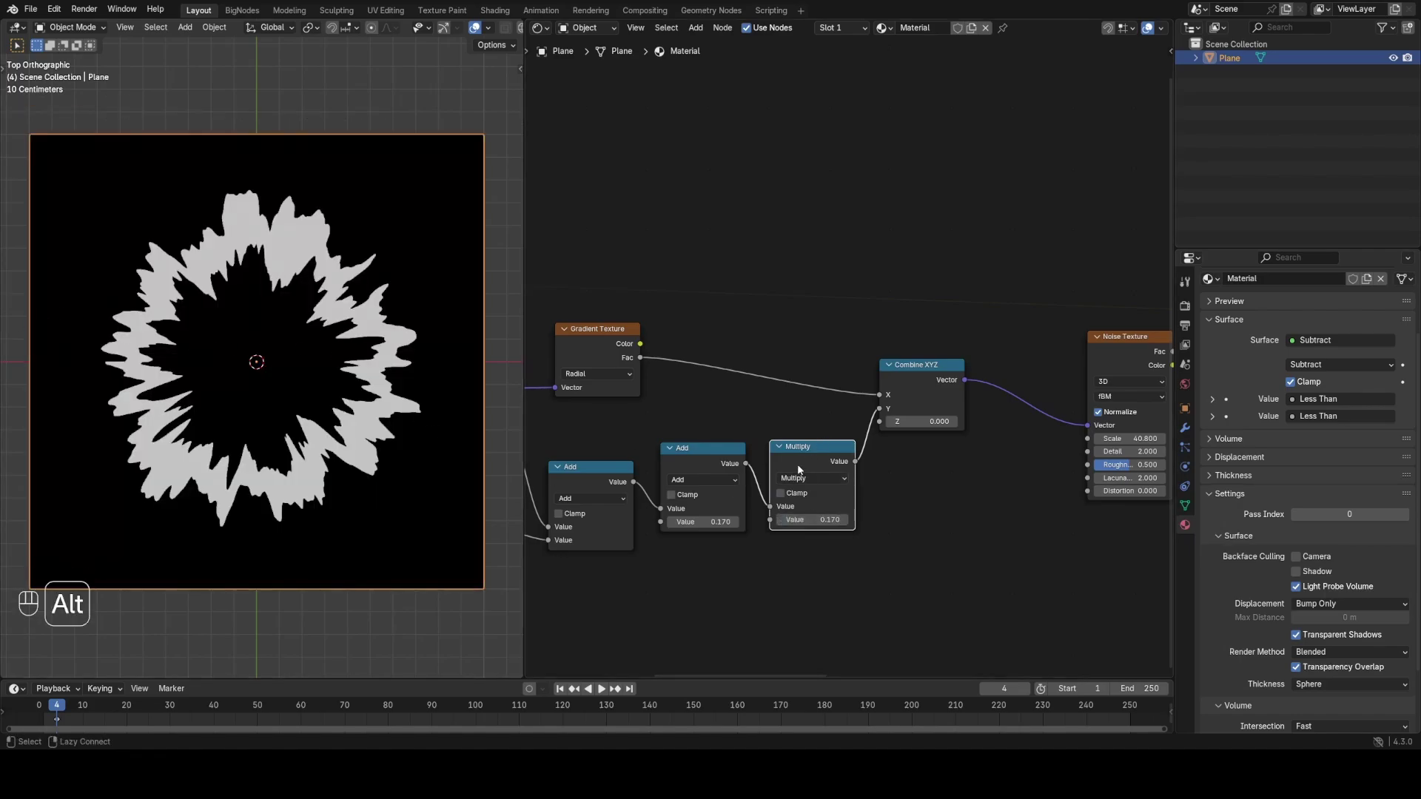
Move the Multiply node between the Gradient Texture and Combine XYZ's X input, and set its value to 0.02
alt+drag(799, 469, 705, 352)
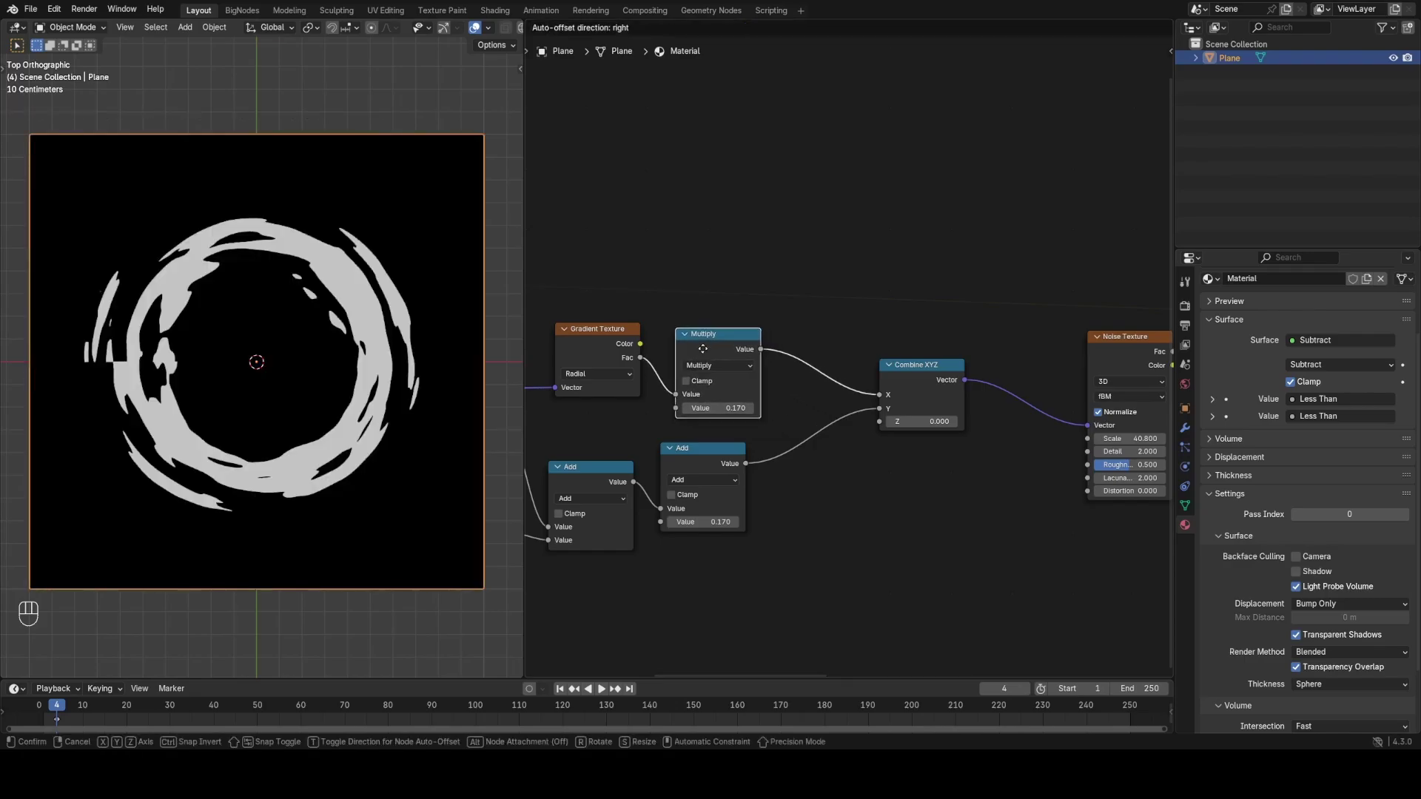
shift+drag(722, 408, 685, 408)
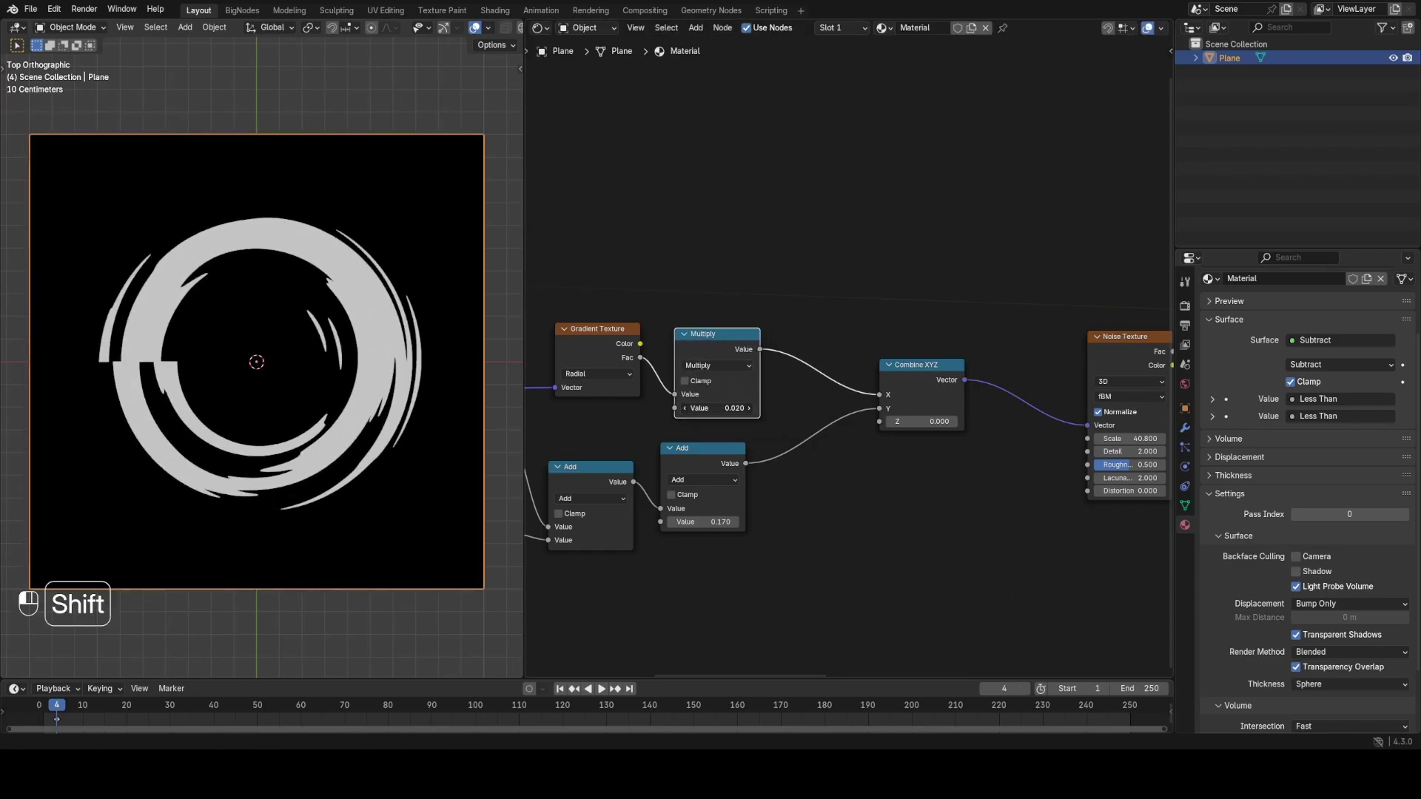
scroll(397, 406, down, 2)
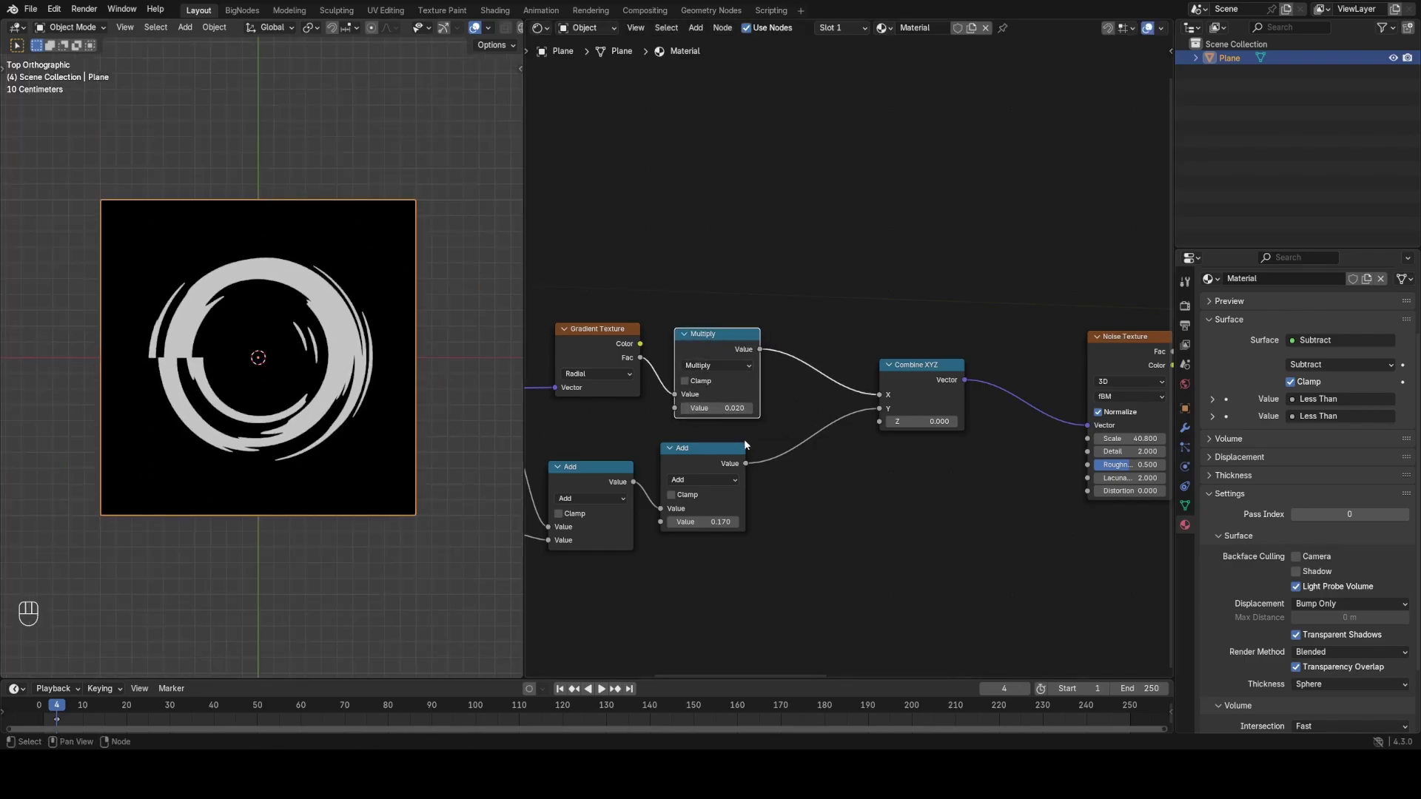
Set the Noise Texture's Scale to 57.1 and Roughness to 0.56
middle_drag(1115, 439, 795, 438)
scroll(795, 437, up, 2)
drag(803, 452, 827, 481)
scroll(353, 424, up, 3)
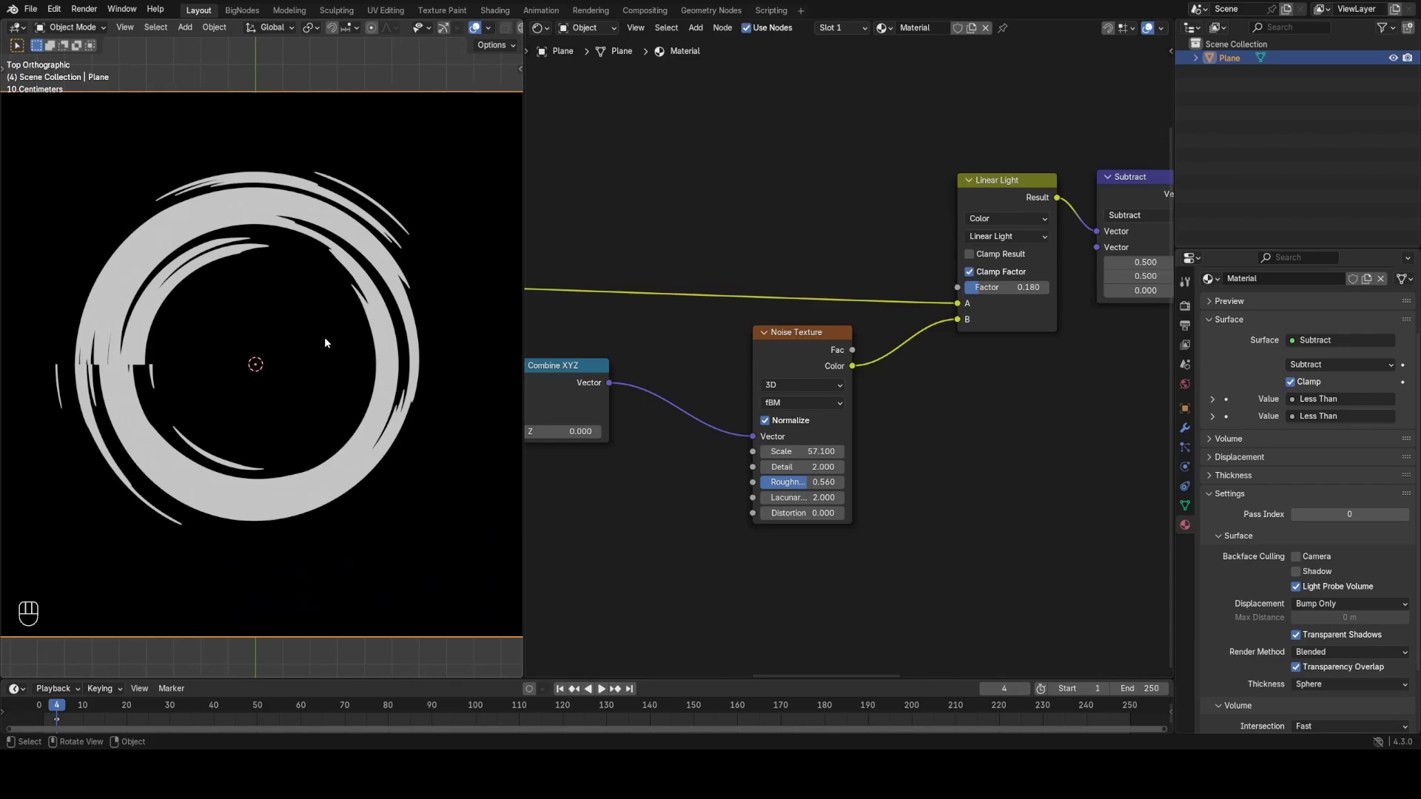
scroll(780, 381, down, 2)
scroll(777, 397, up, 2)
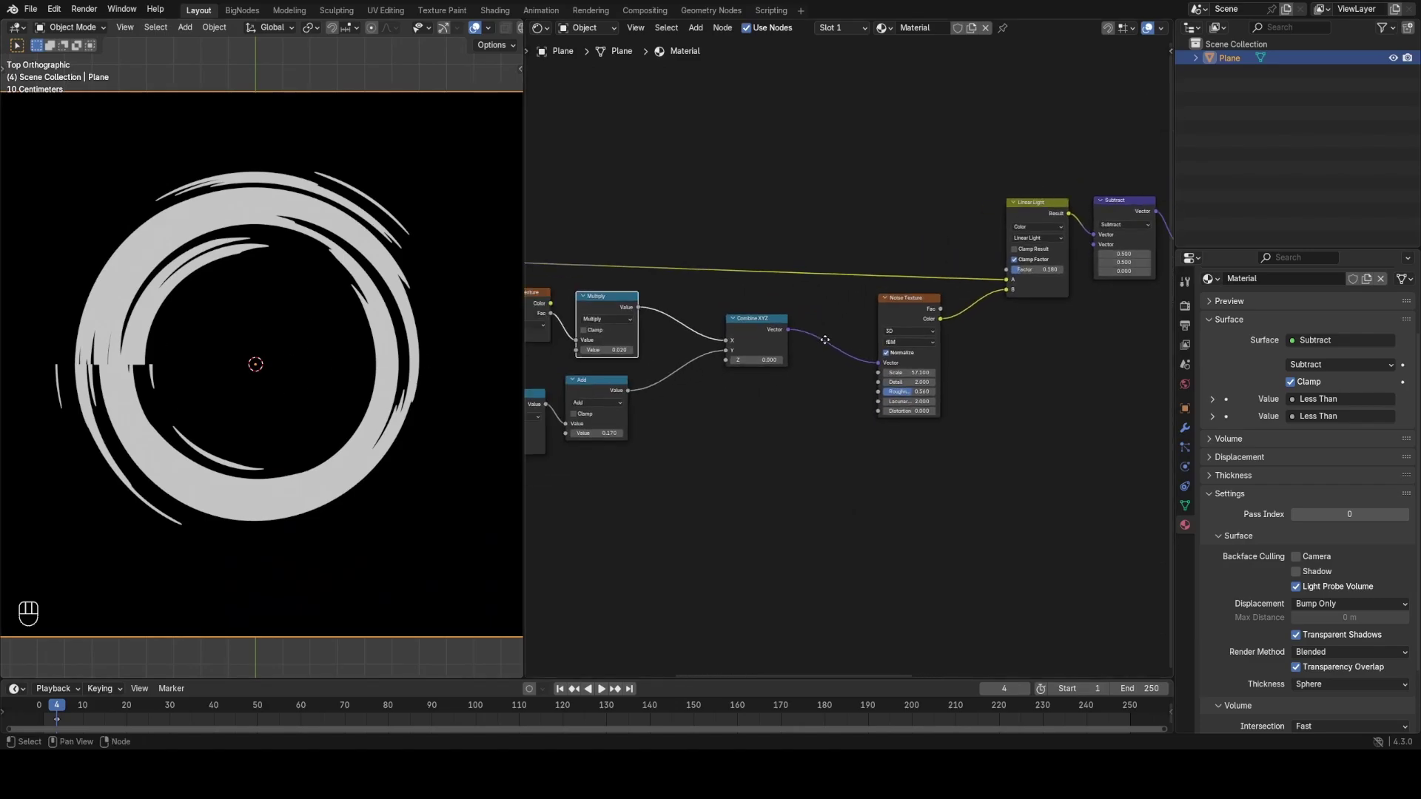
Duplicate the Multiply node onto the link to Combine XYZ's X input and change the copy to Add with value 0.05
drag(596, 286, 581, 285)
middle_drag(601, 287, 745, 313)
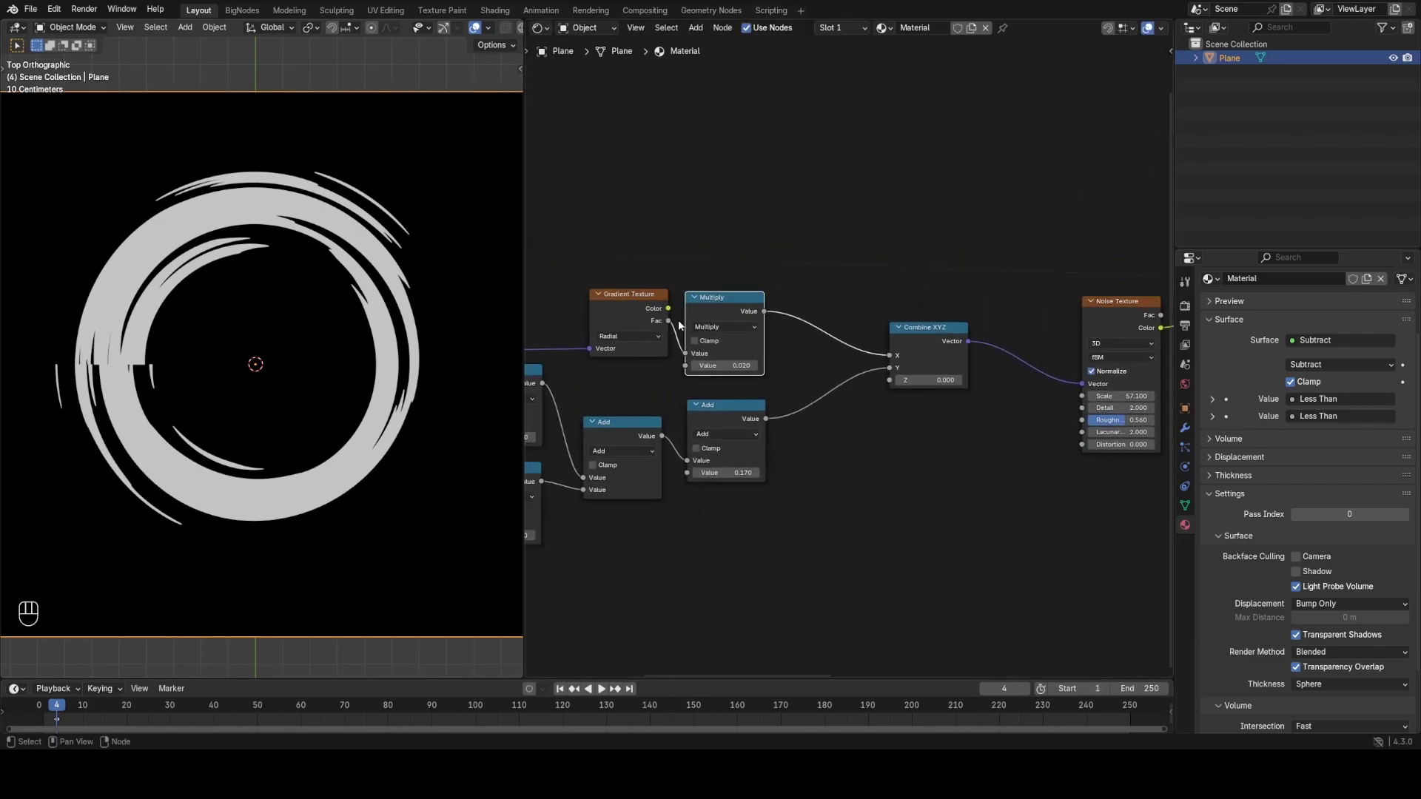
key(shift+d)
click(852, 332)
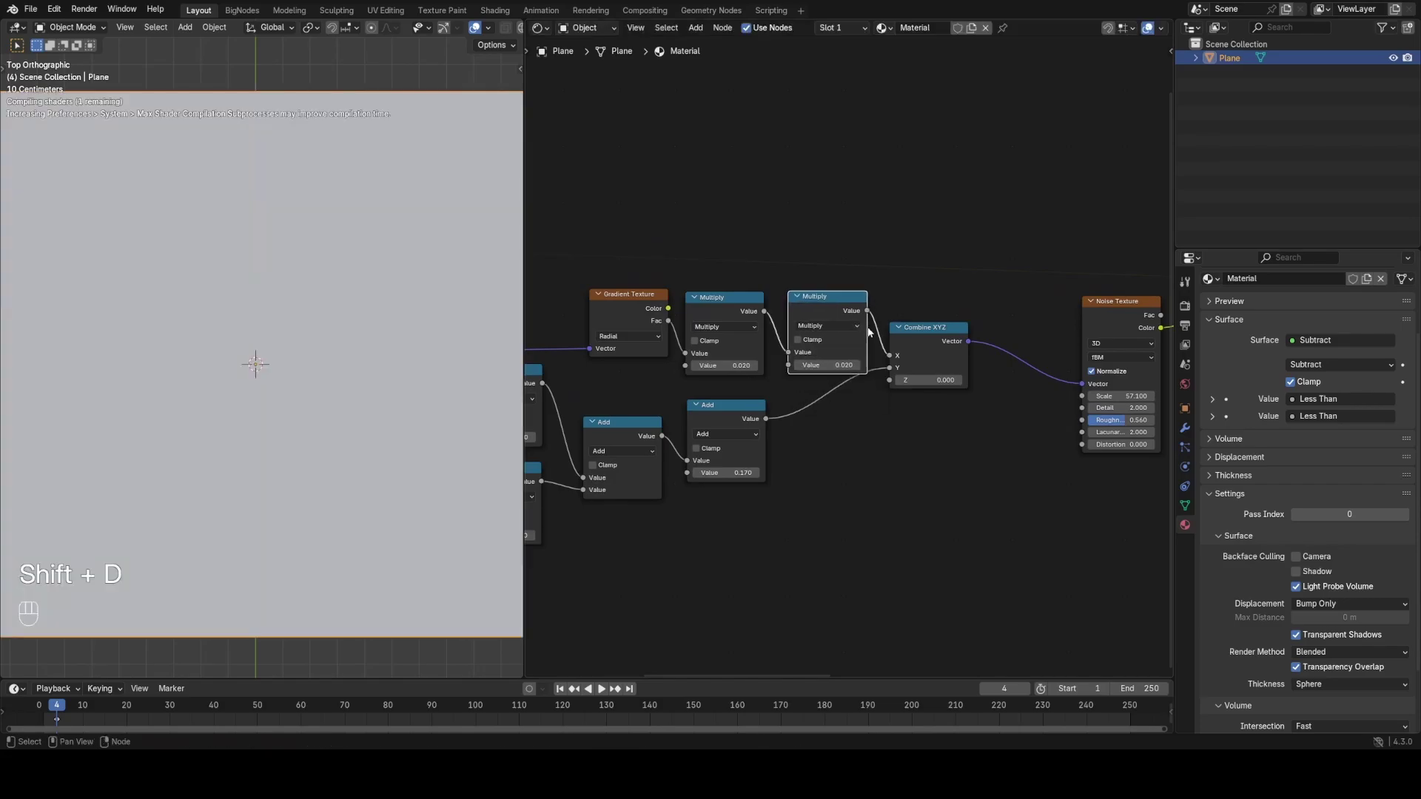
click(827, 326)
click(834, 357)
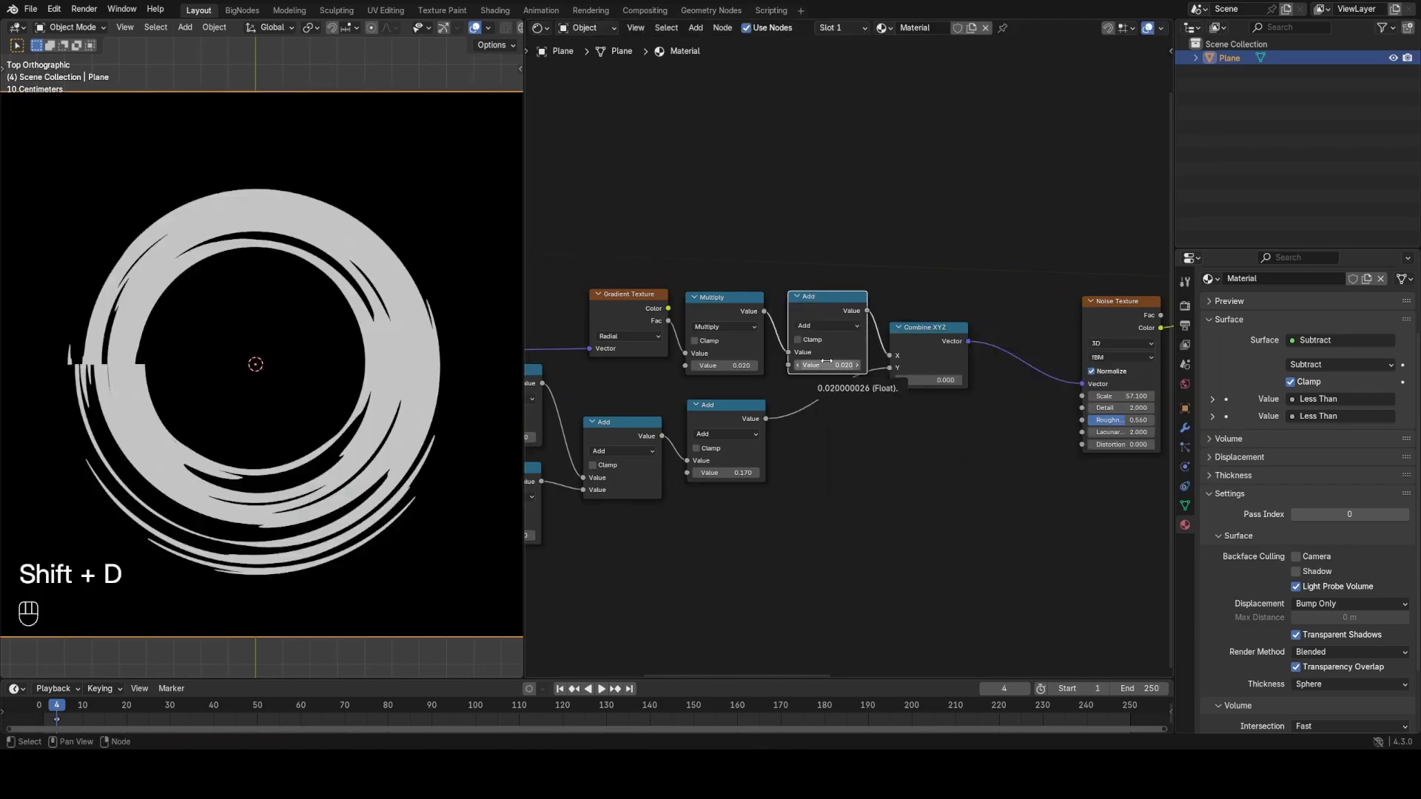
shift+drag(857, 365, 933, 365)
key(ctrl+z)
middle_drag(767, 448, 984, 316)
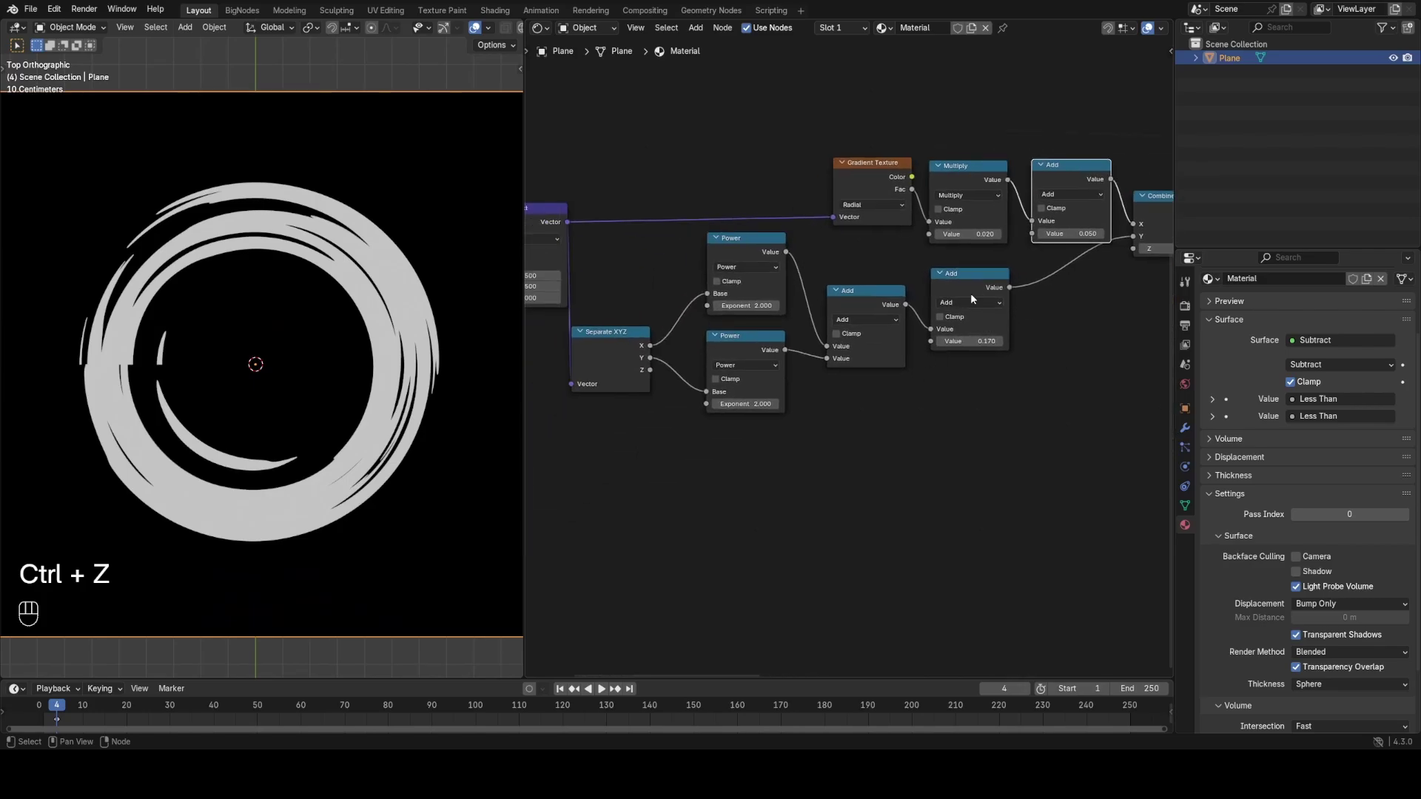
Reposition the Add node between the Gradient Texture and the Multiply node, and set its value to 1.93
alt+drag(1051, 186, 952, 442)
drag(974, 188, 1067, 187)
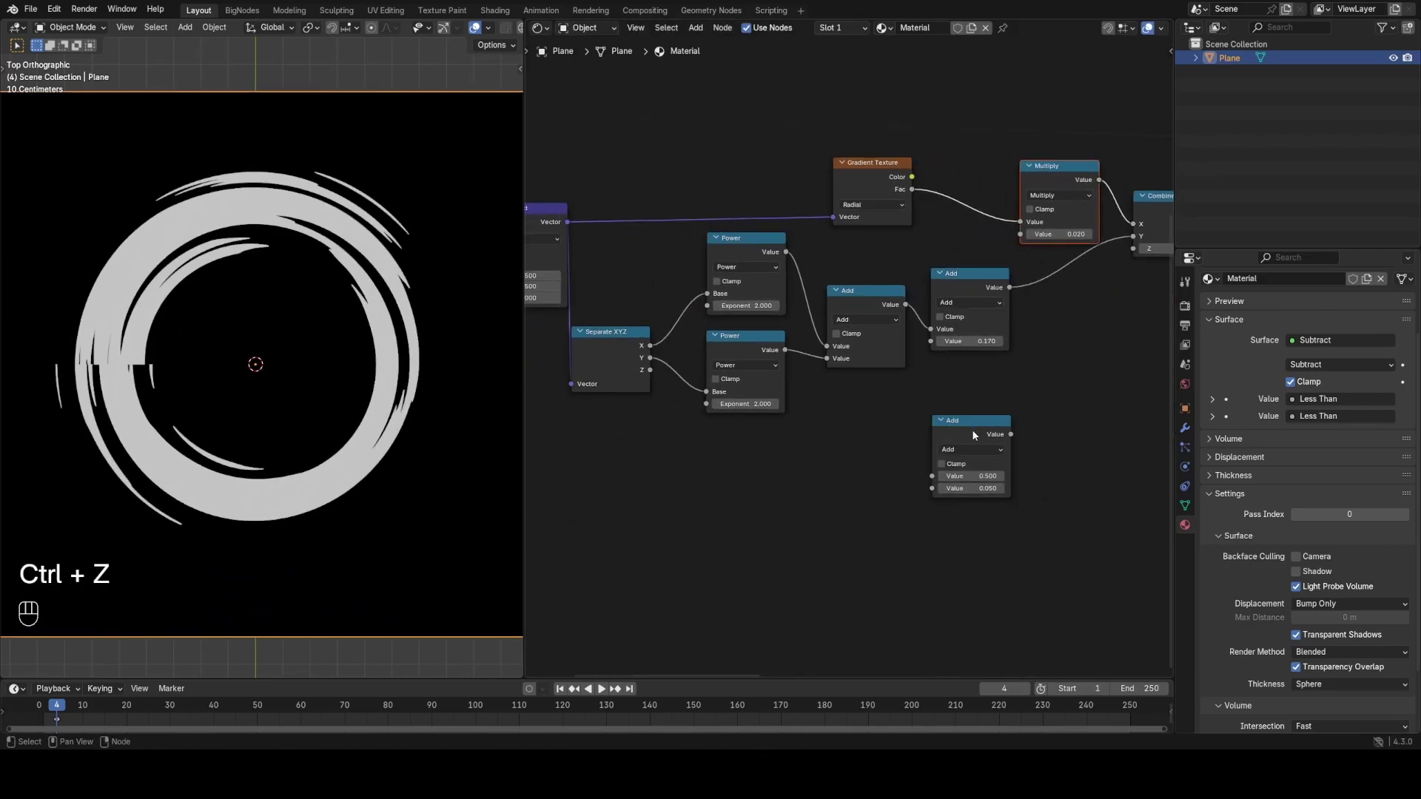
drag(969, 429, 977, 180)
shift+drag(974, 239, 1154, 240)
Add a Value node below the Separate XYZ node and drive it with the current frame number
middle_drag(735, 474, 849, 422)
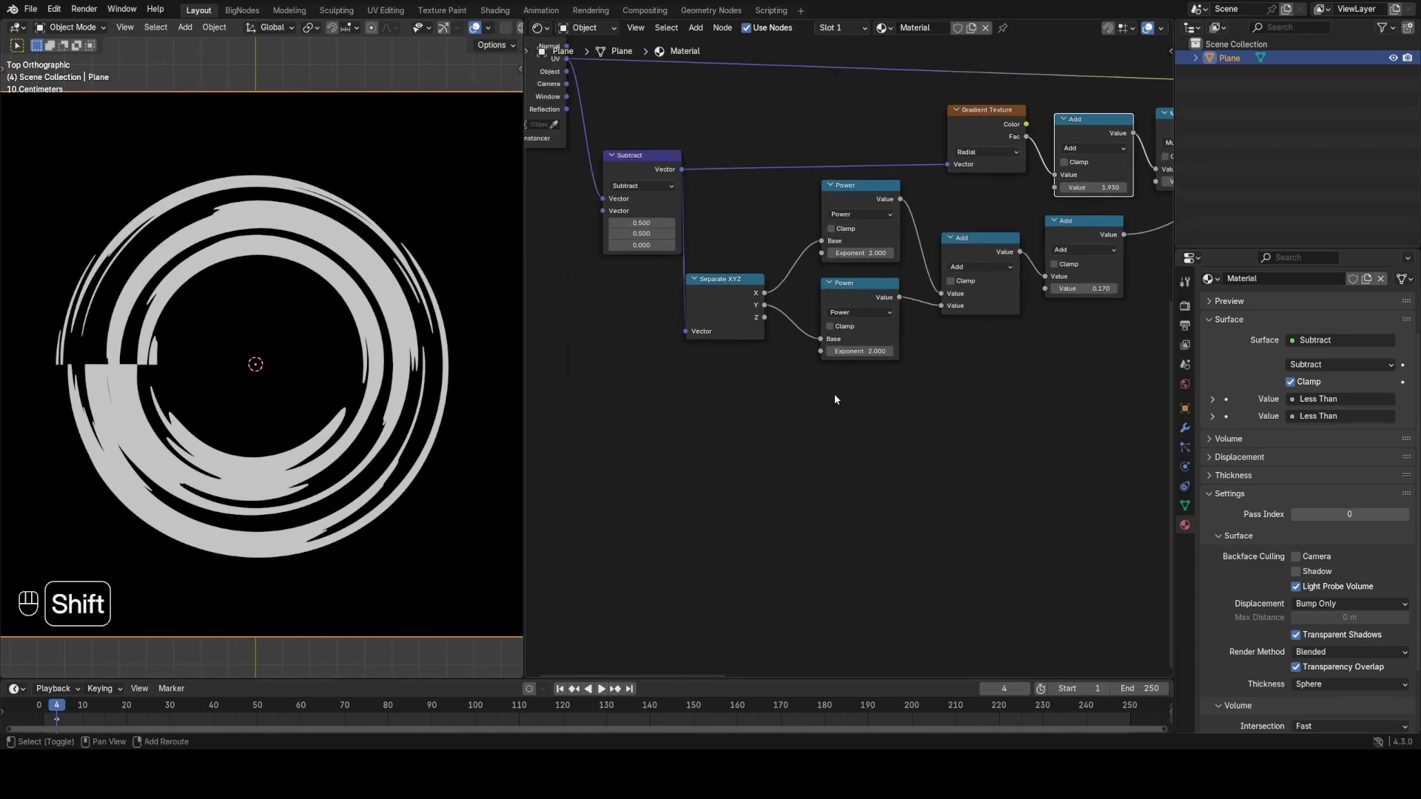
key(shift+a)
text(va)
key(Return)
click(669, 439)
middle_drag(732, 432, 777, 393)
scroll(768, 416, up, 3)
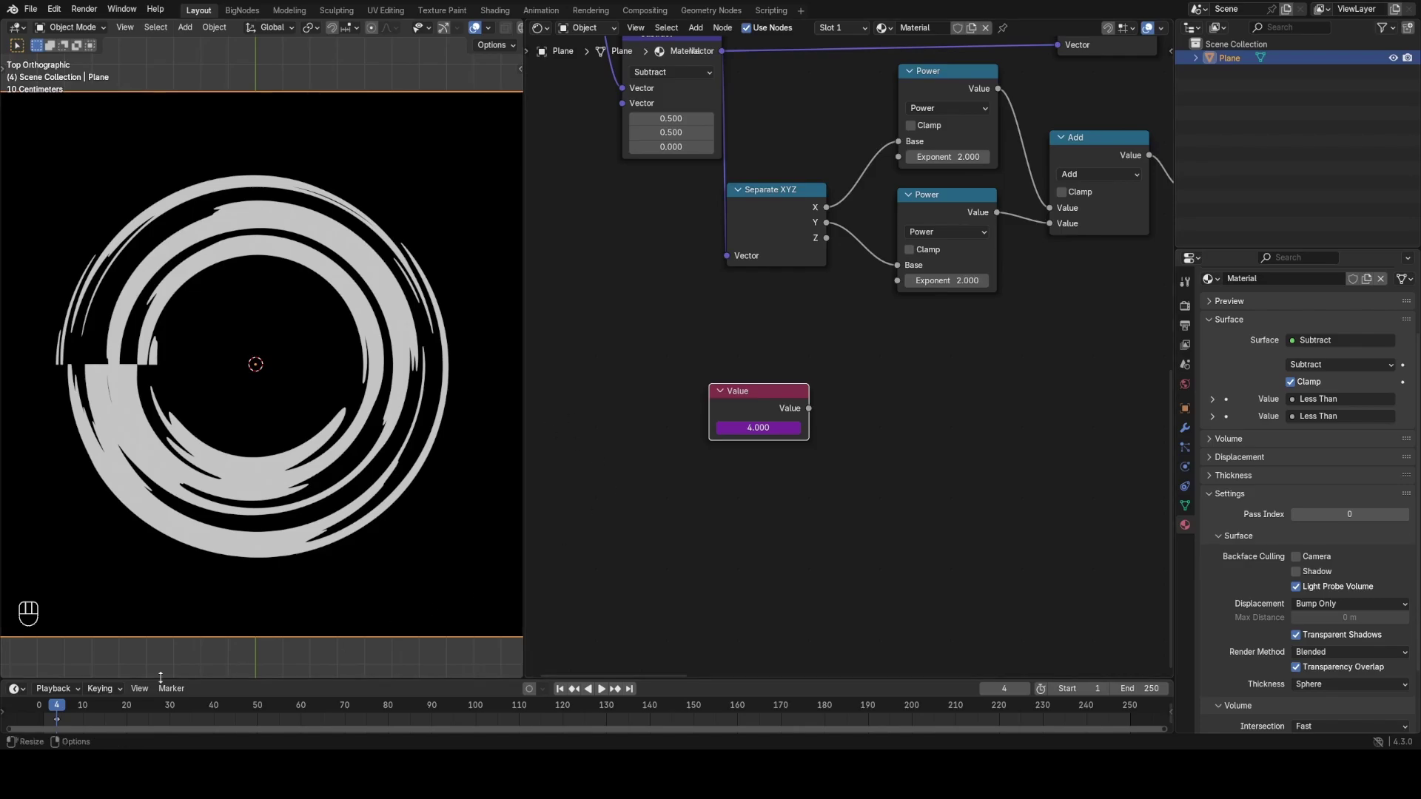
Enlarge the timeline, then play and scrub the animation to check the frame-driven Value node
drag(132, 679, 131, 629)
key(space)
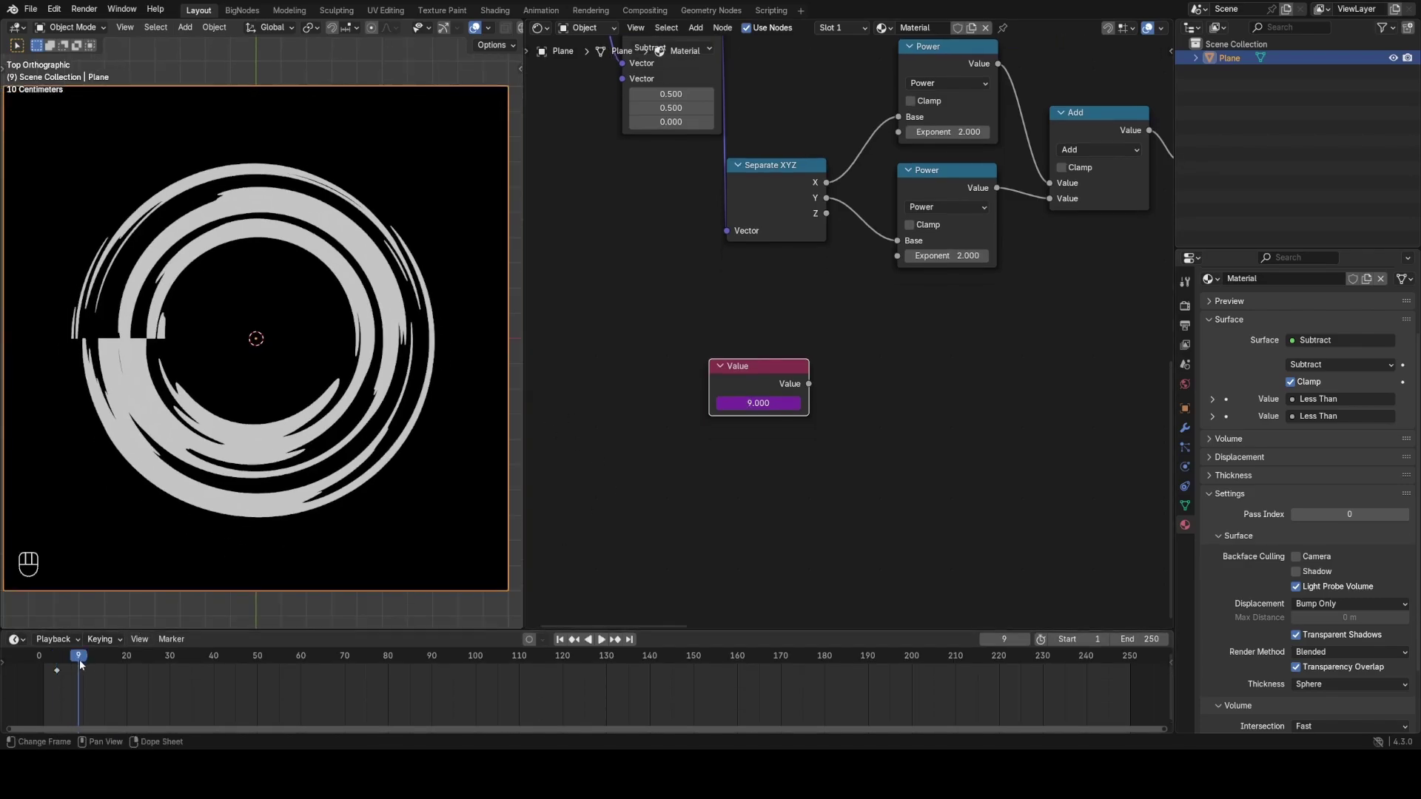
key(space)
drag(215, 657, 74, 666)
Connect the Value node to the second input of the Add beside the Gradient Texture and play back the animation
middle_drag(757, 428, 635, 623)
drag(1042, 250, 1062, 244)
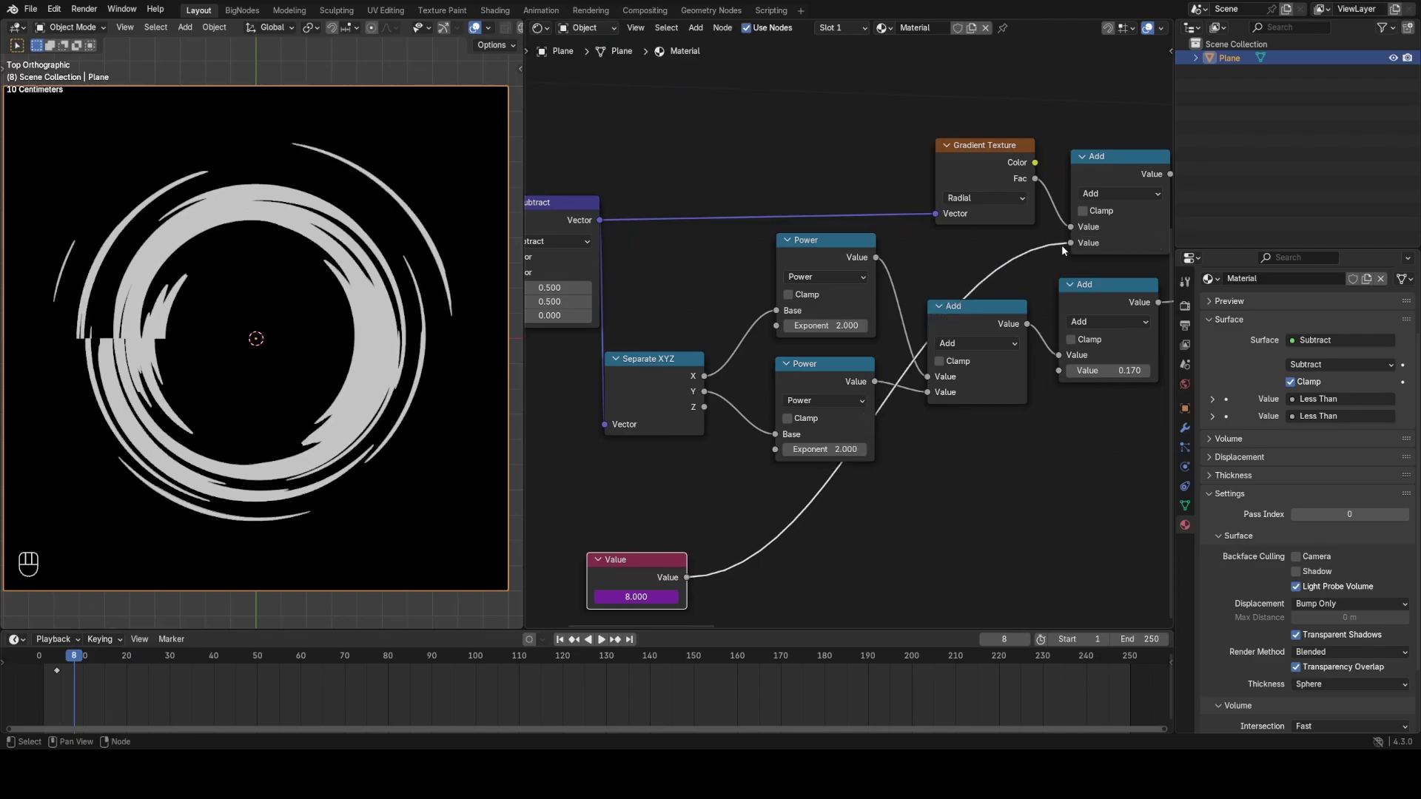
middle_drag(1046, 293, 941, 280)
middle_drag(781, 462, 841, 353)
key(space)
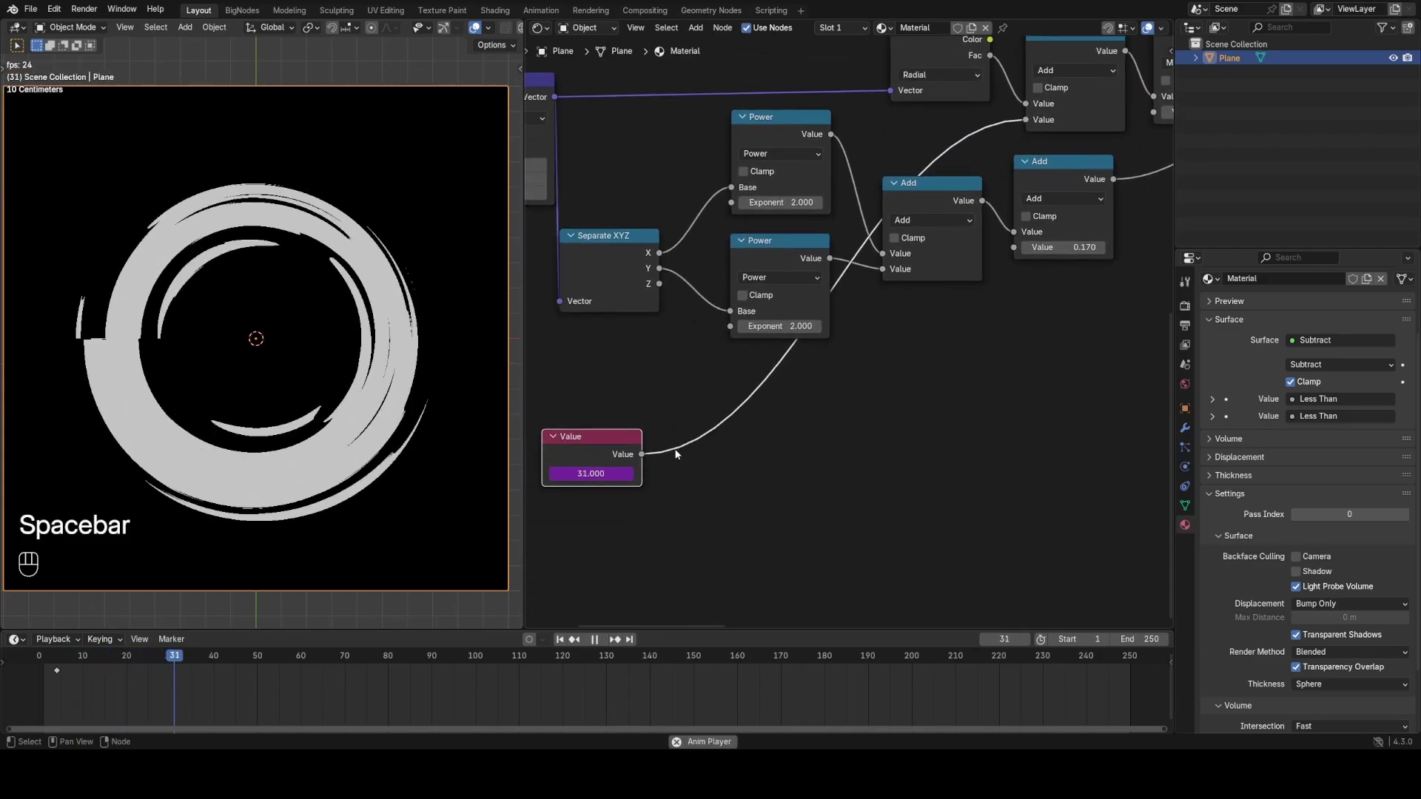
key(space)
Insert a Multiply node between the Value node and the gradient's Add node, with its multiplier set to 0.1
drag(641, 454, 731, 453)
text(mul)
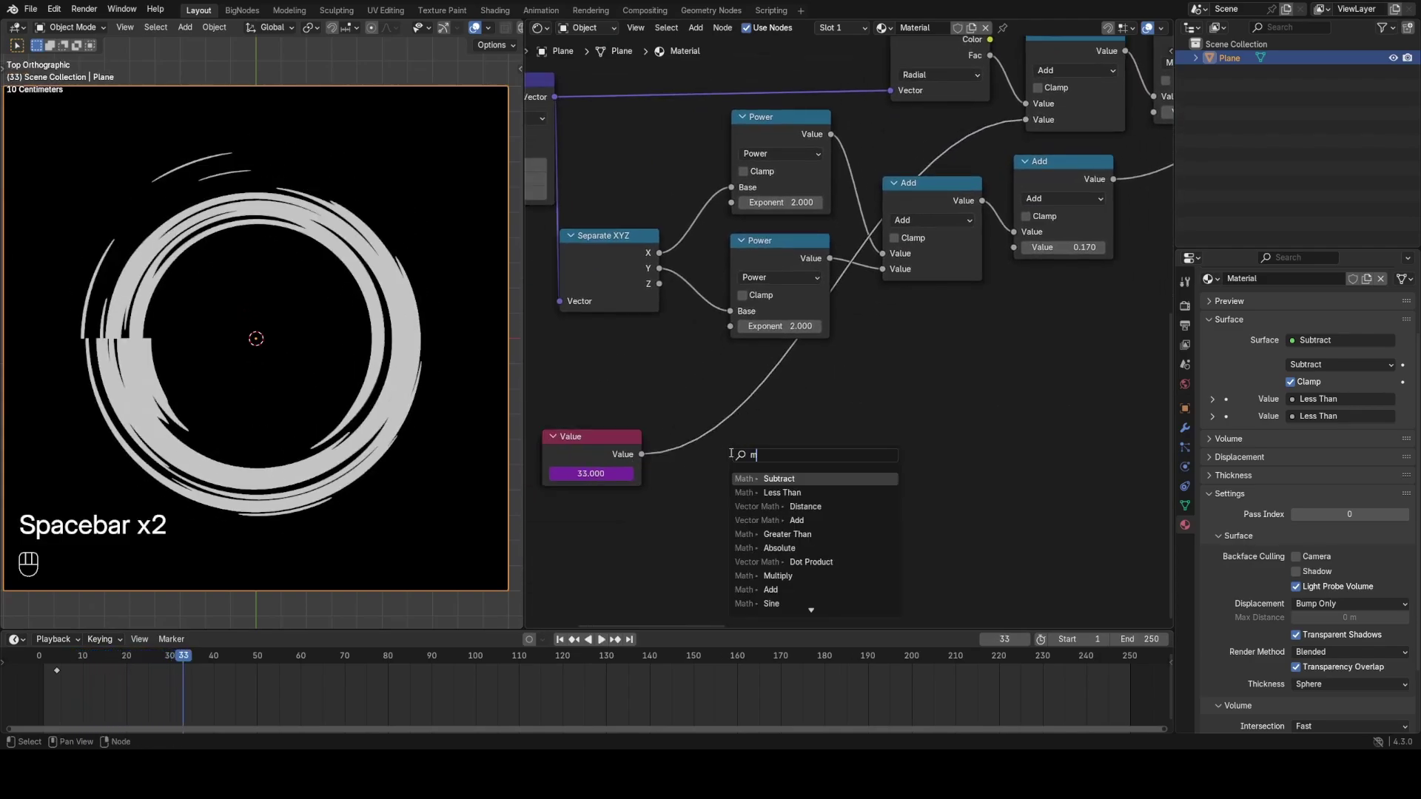
click(774, 482)
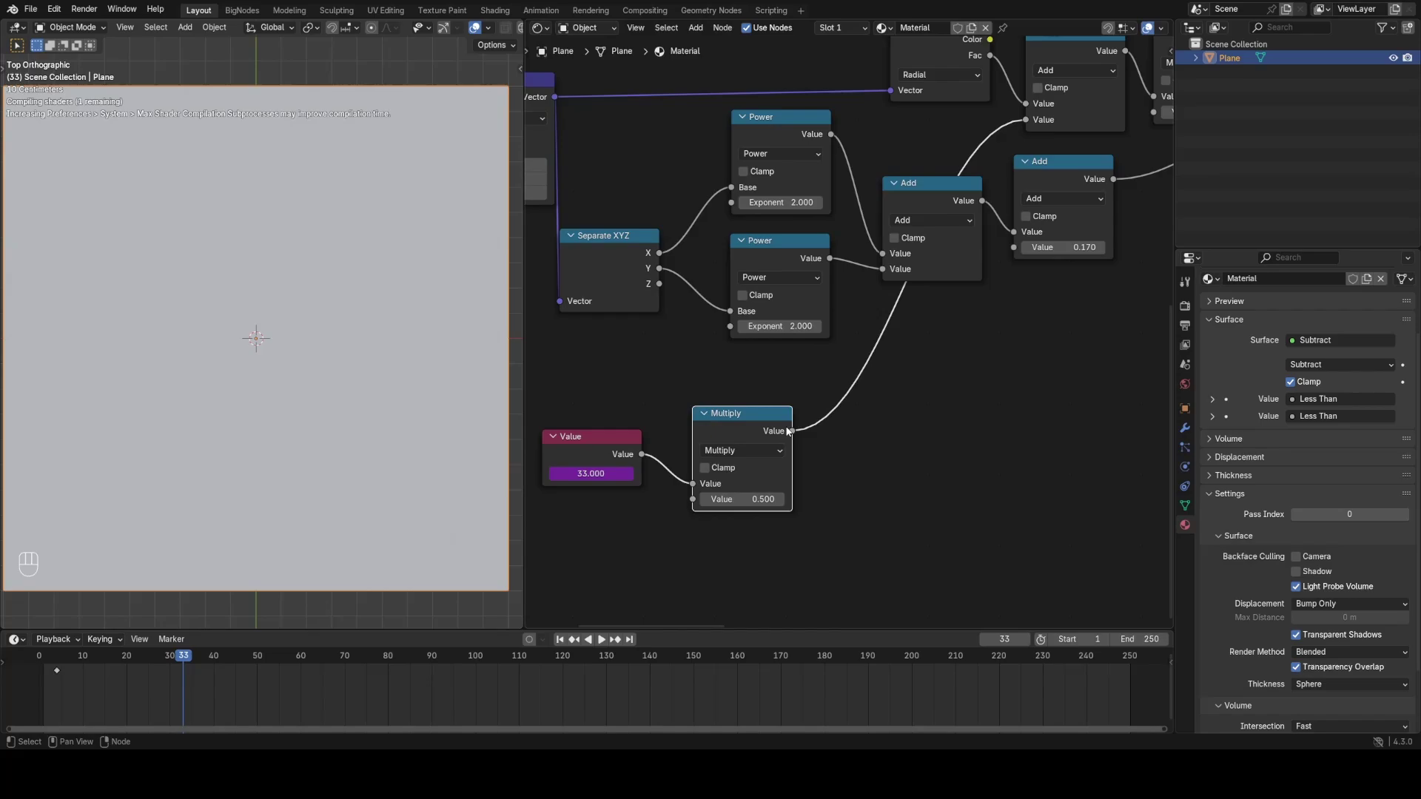
click(738, 501)
text(.1)
key(Return)
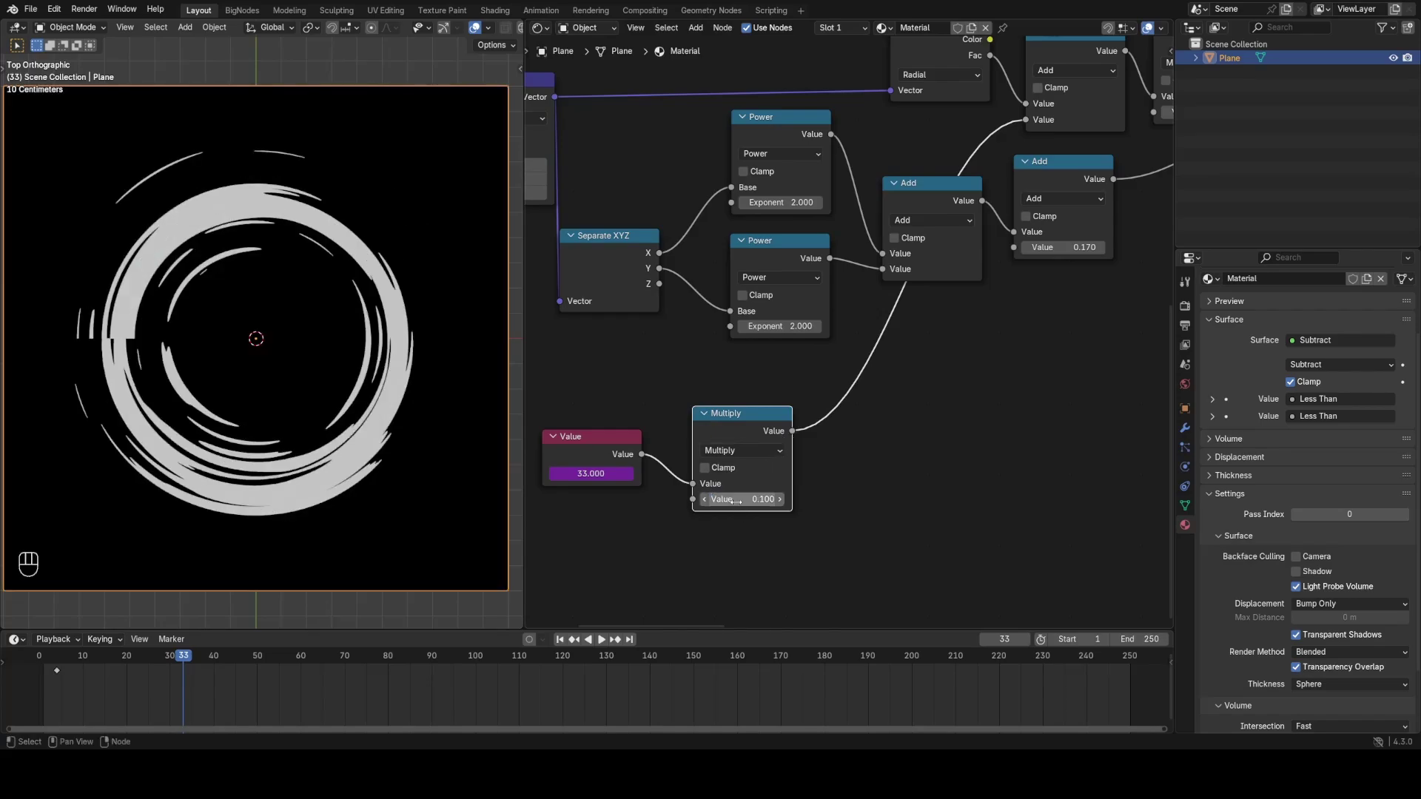
Play the animation from the first frame and set the frame Value's multiplier to 0.05
key(shift+Left)
key(space)
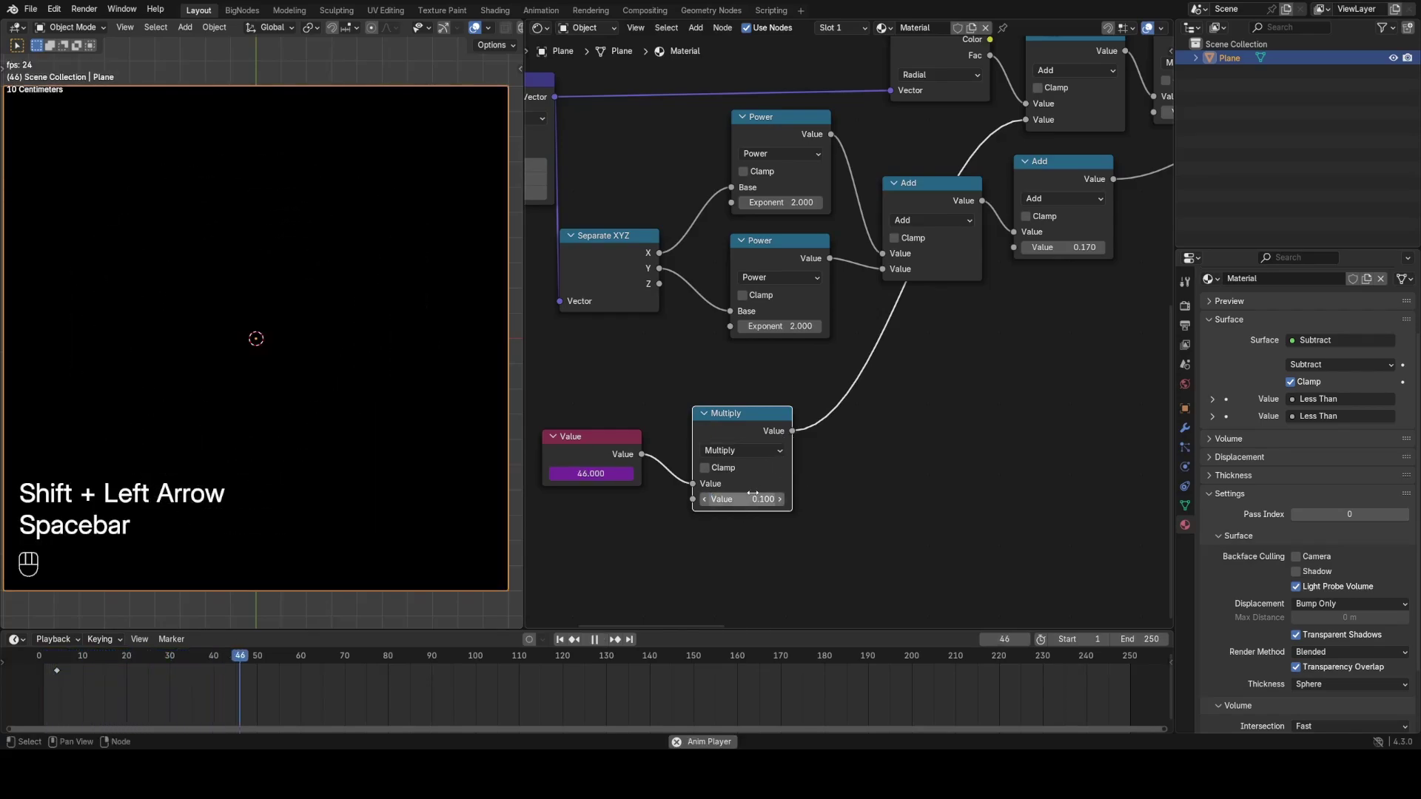
key(shift+Left)
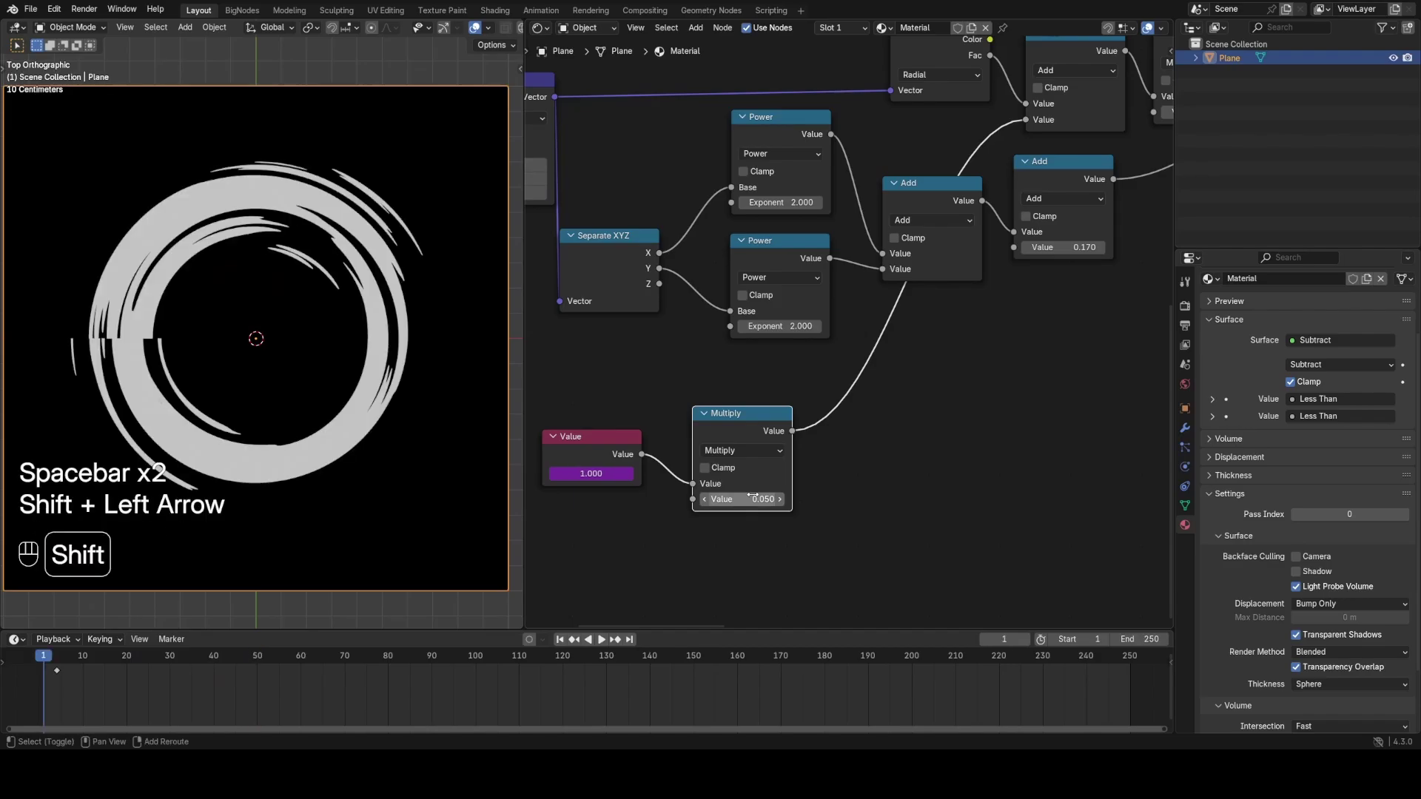
Replay and scrub the animation to check the speed of the noise distortion on the expanding ring
key(space)
scroll(892, 420, down, 1)
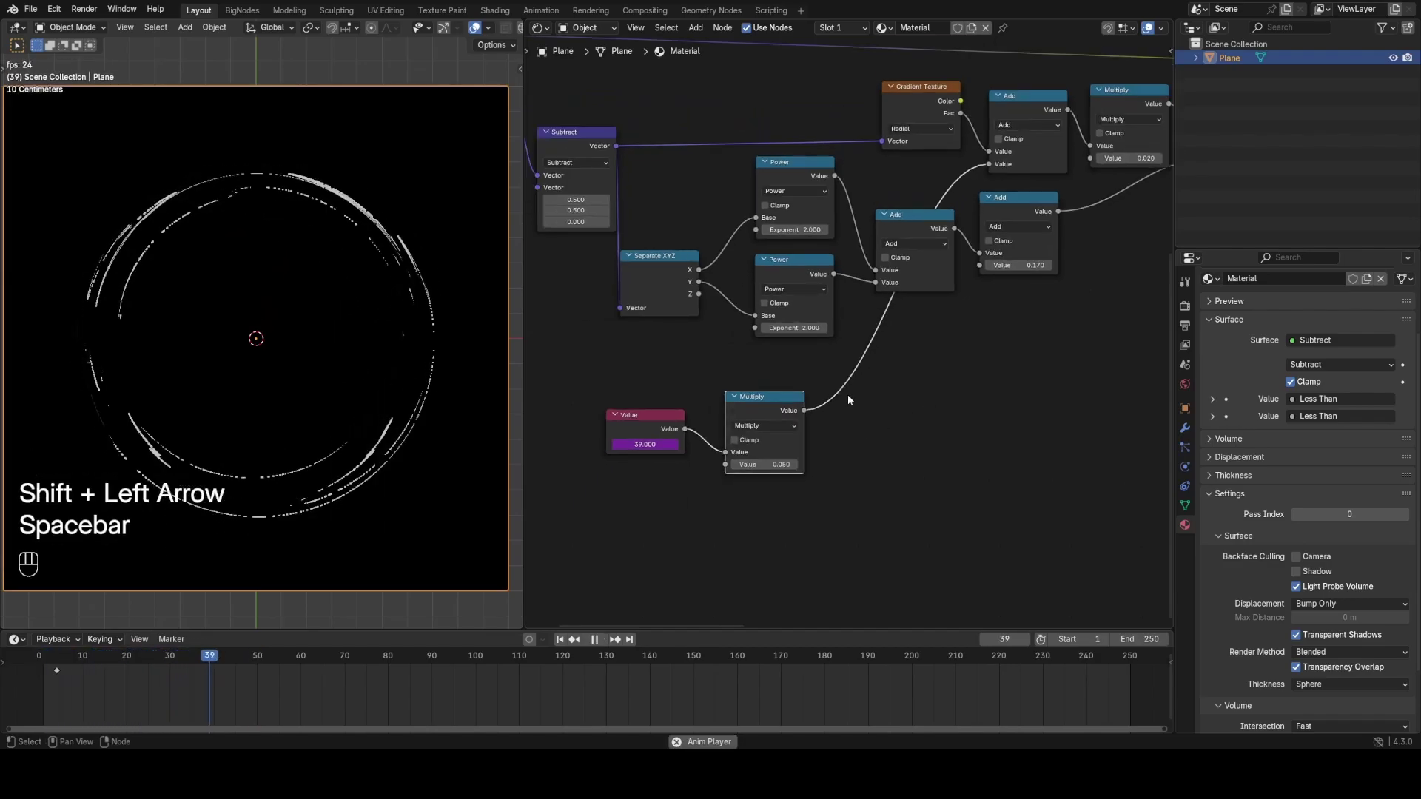
drag(79, 659, 53, 659)
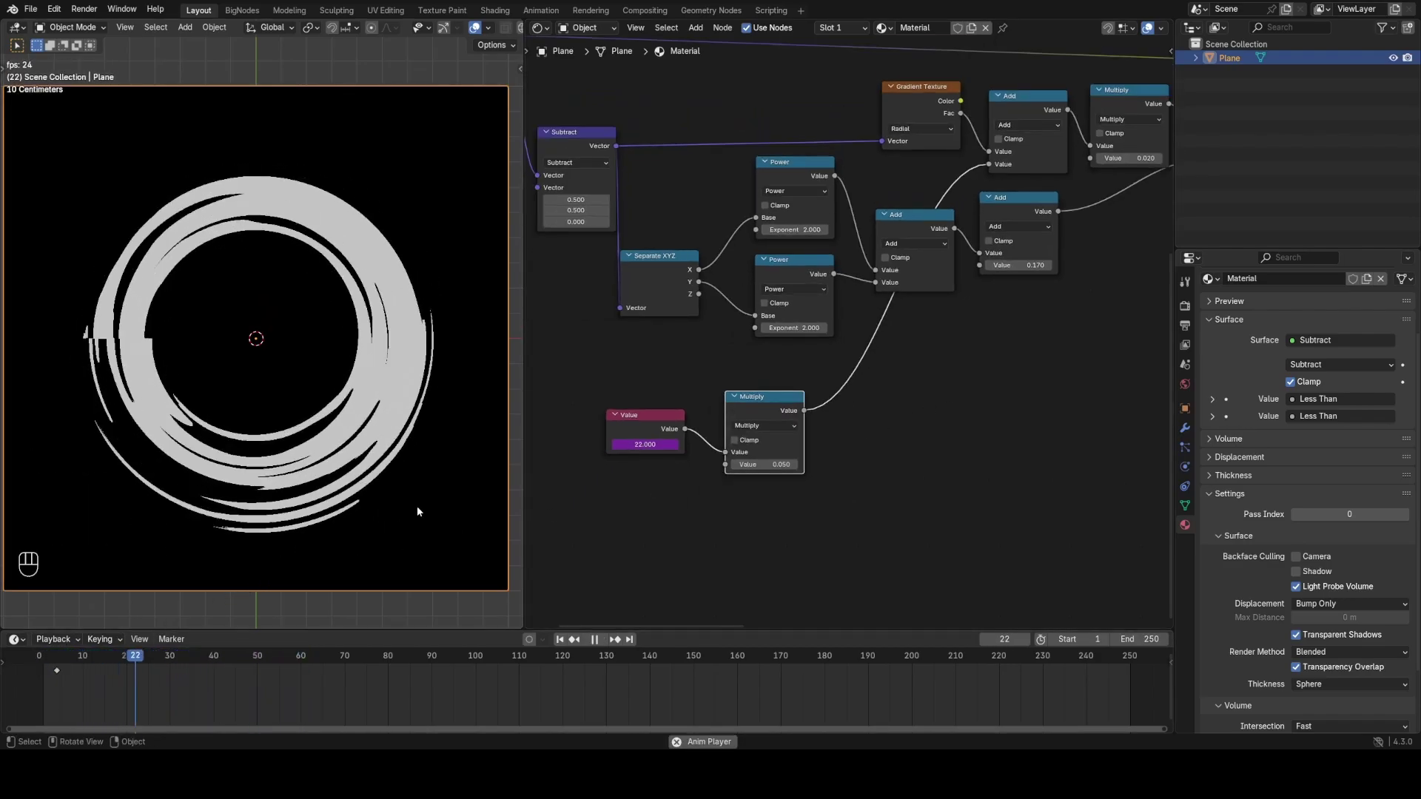
key(space)
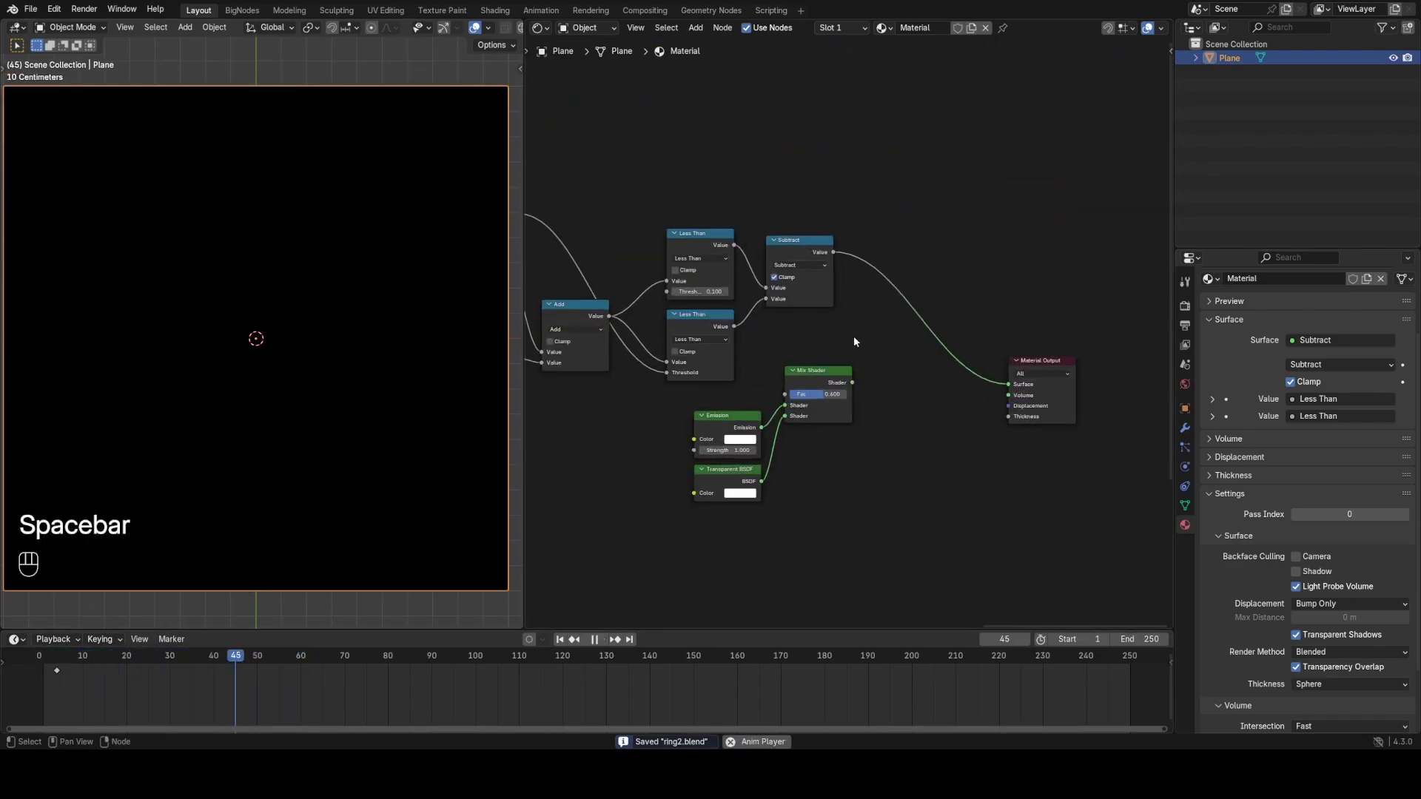
key(space)
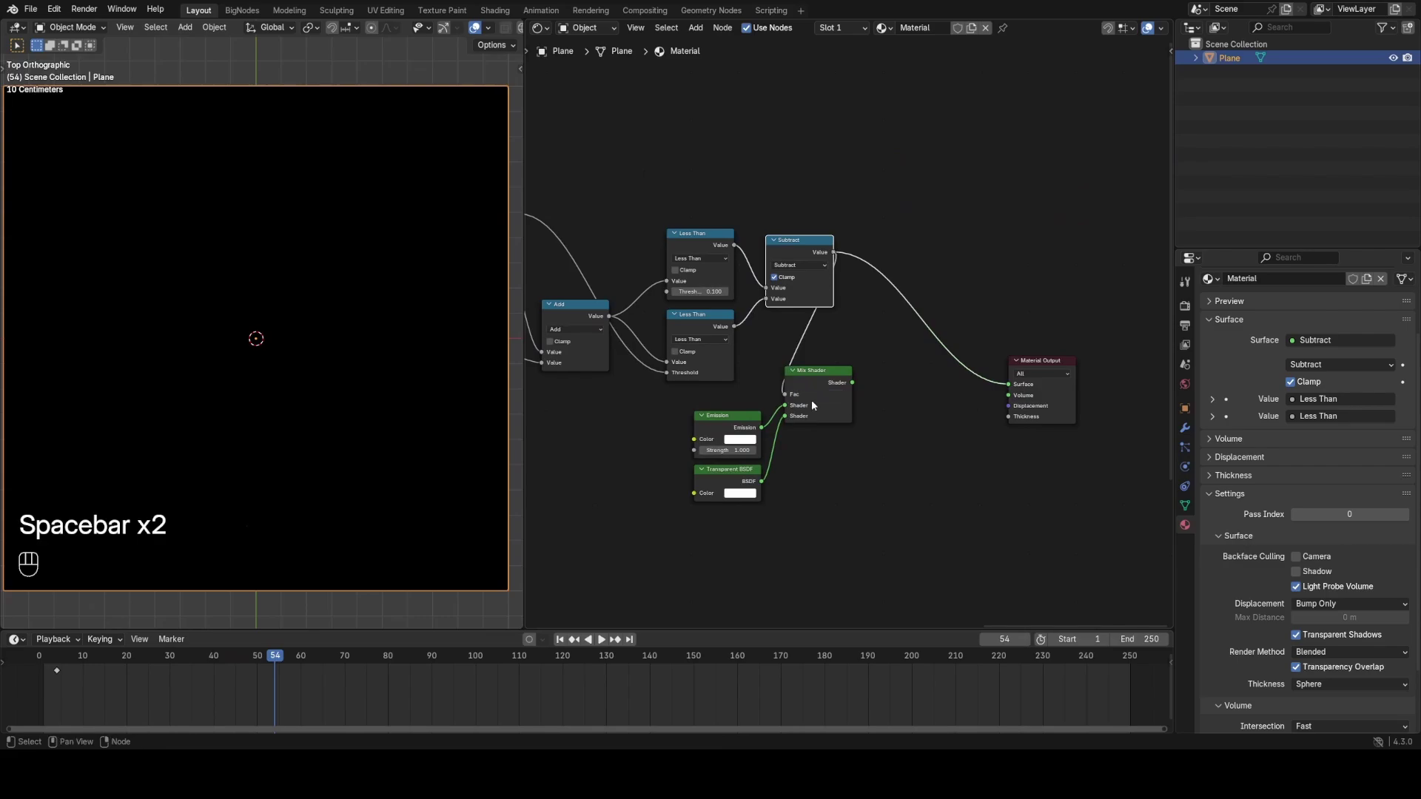
Connect the Mix Shader to the Material Output and move it with the Emission and Transparent BSDF nodes closer to the output
ctrl+shift+click(835, 369)
drag(746, 516, 830, 397)
key(g)
click(931, 378)
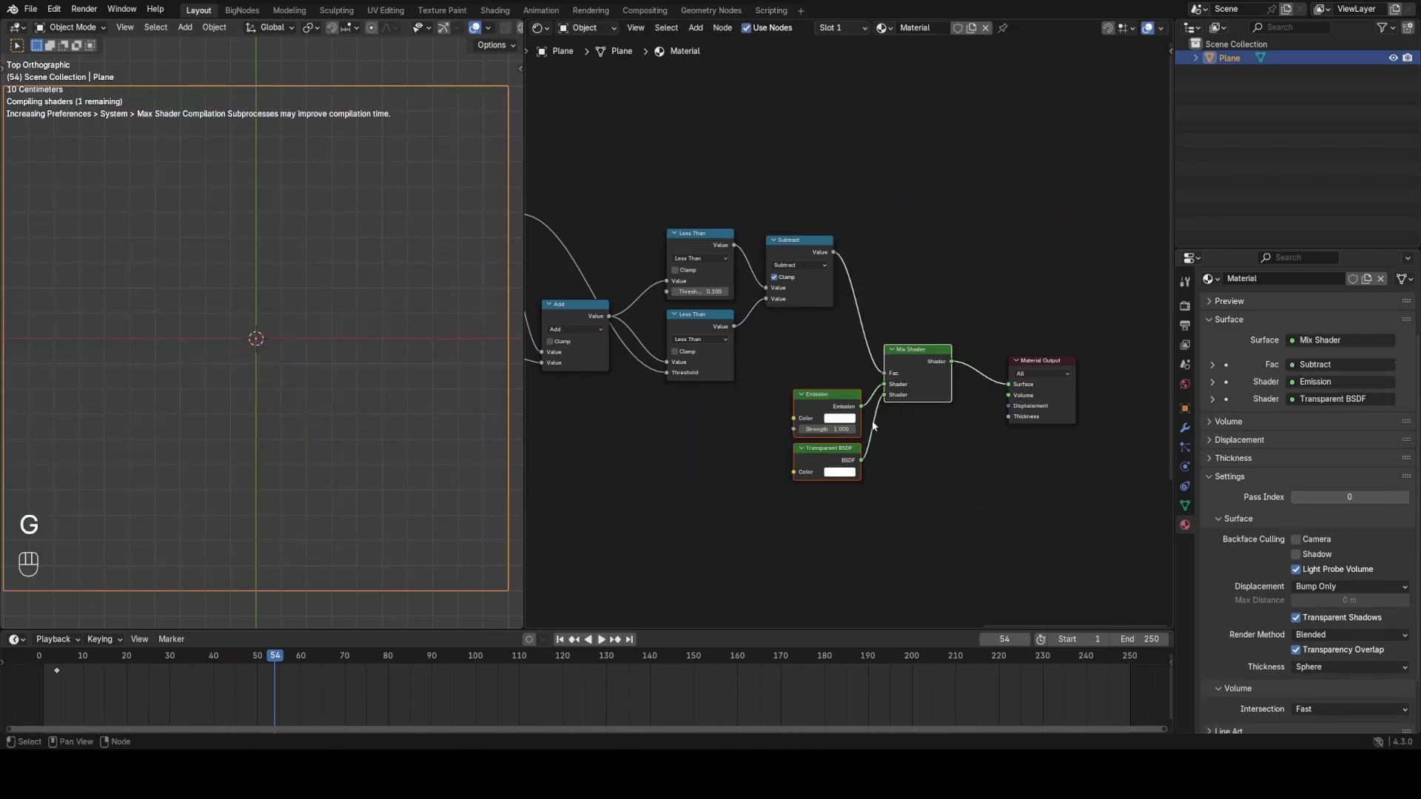
drag(166, 654, 139, 655)
scroll(822, 433, up, 2)
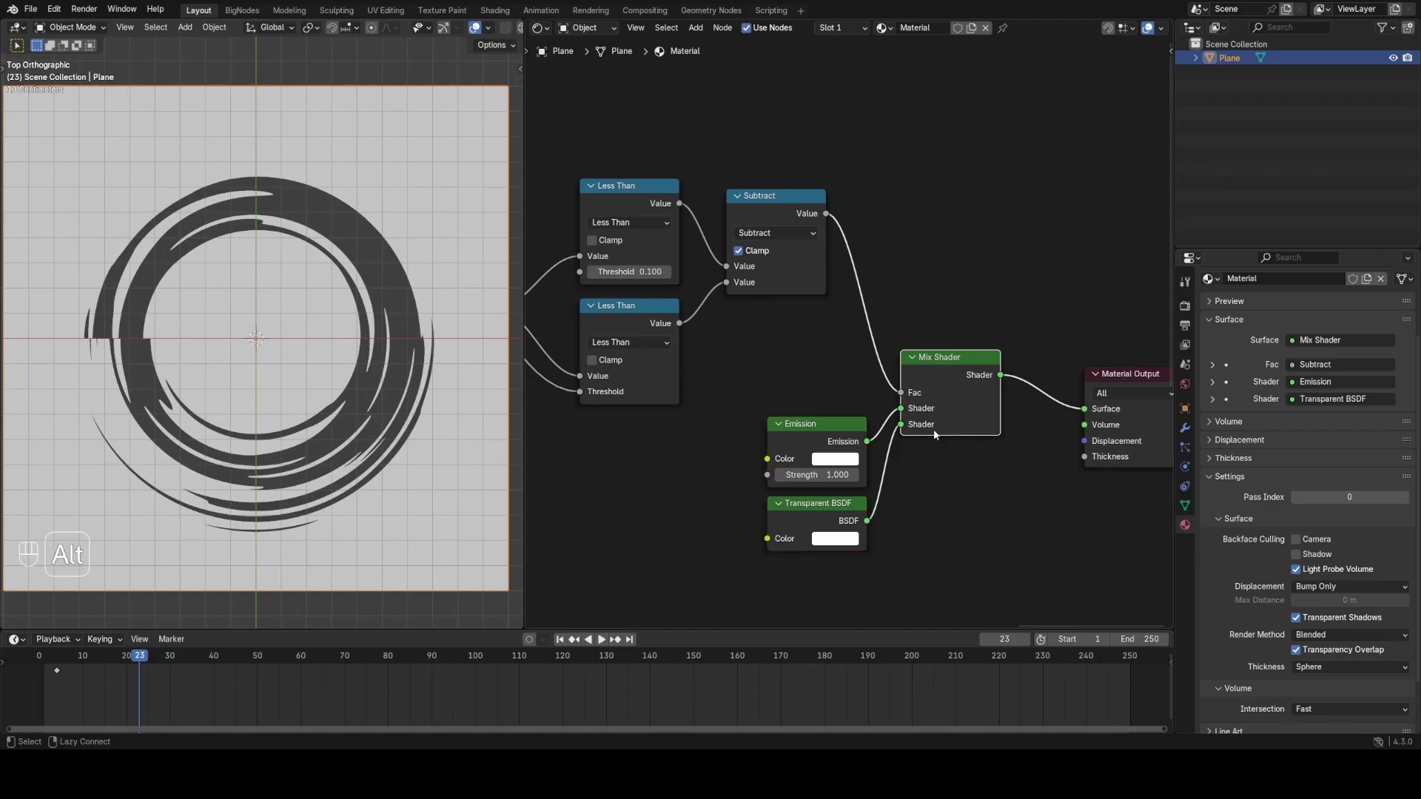
Swap the Mix Shader's two shader inputs and rearrange the Emission node below the Transparent BSDF beside it
key(alt+s)
click(823, 437)
key(g)
key(y)
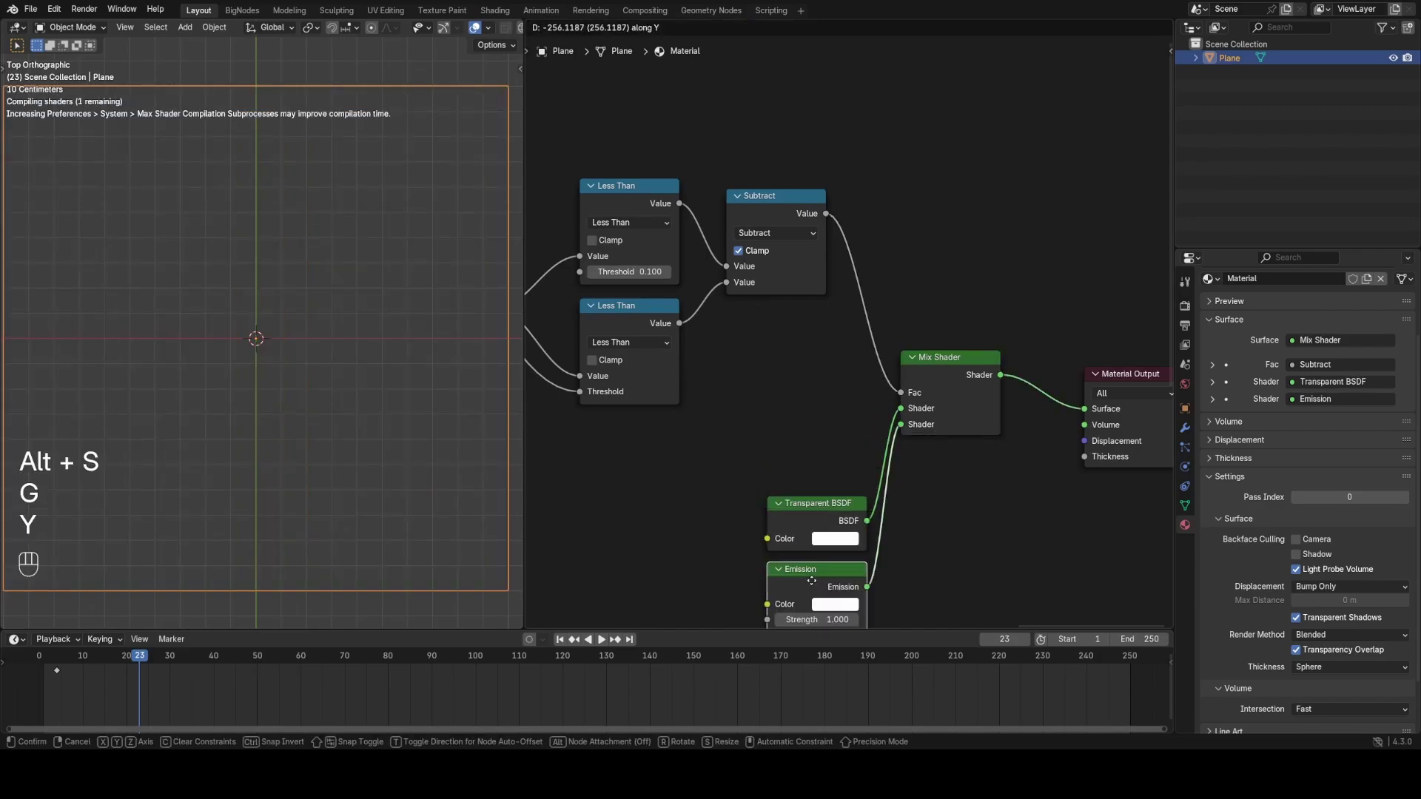
click(812, 581)
drag(743, 492, 829, 580)
key(g)
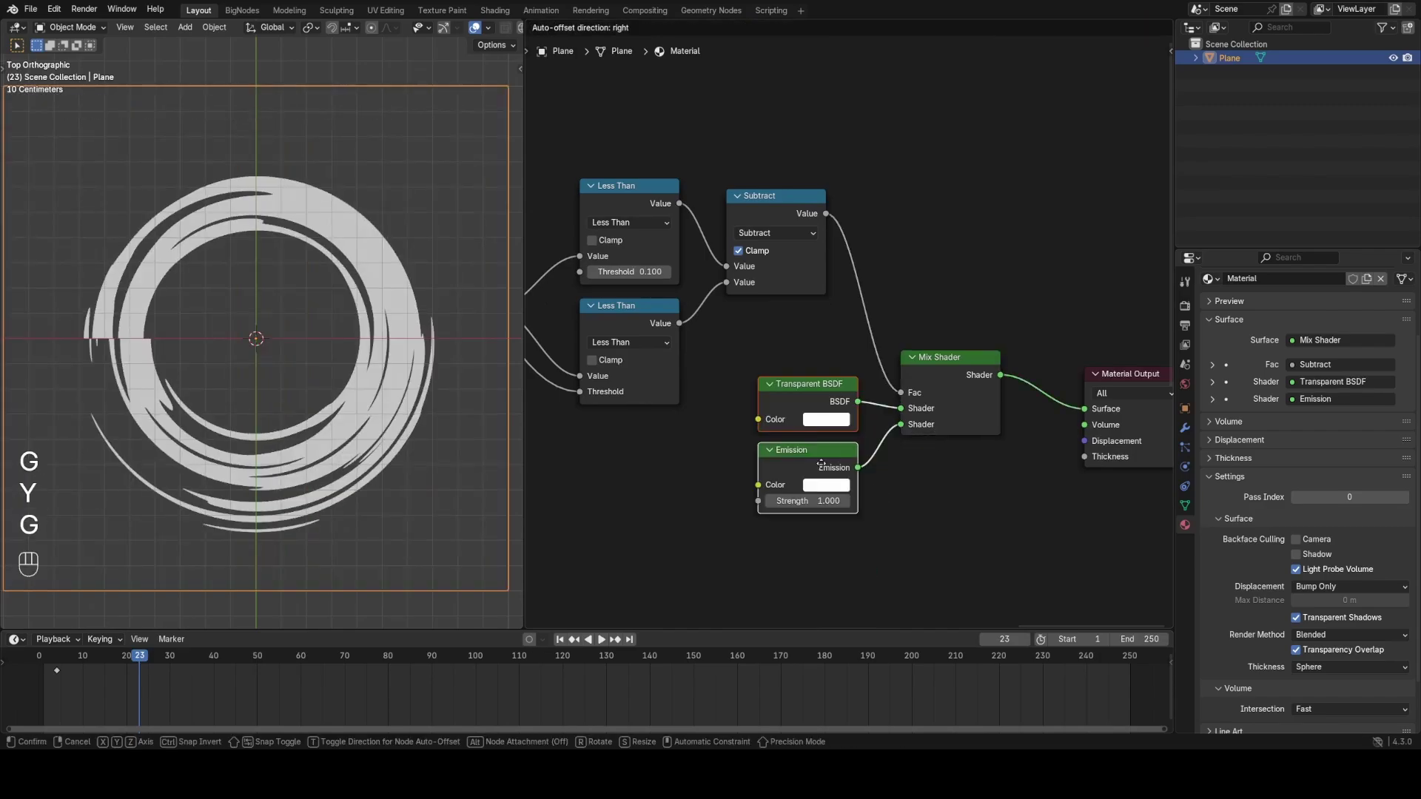
click(807, 461)
Play the animation from the start to check the ring against the transparent background
key(space)
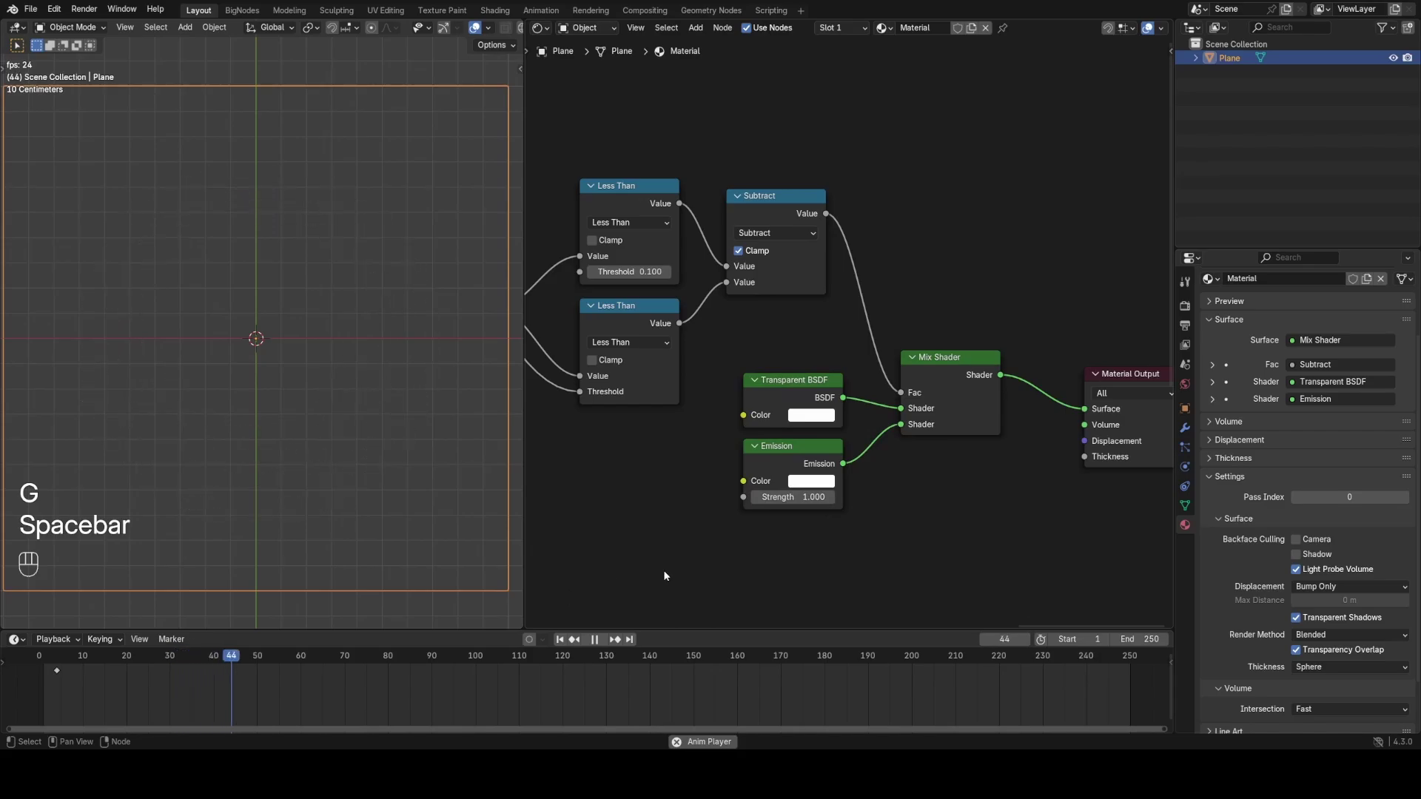
drag(97, 655, 40, 656)
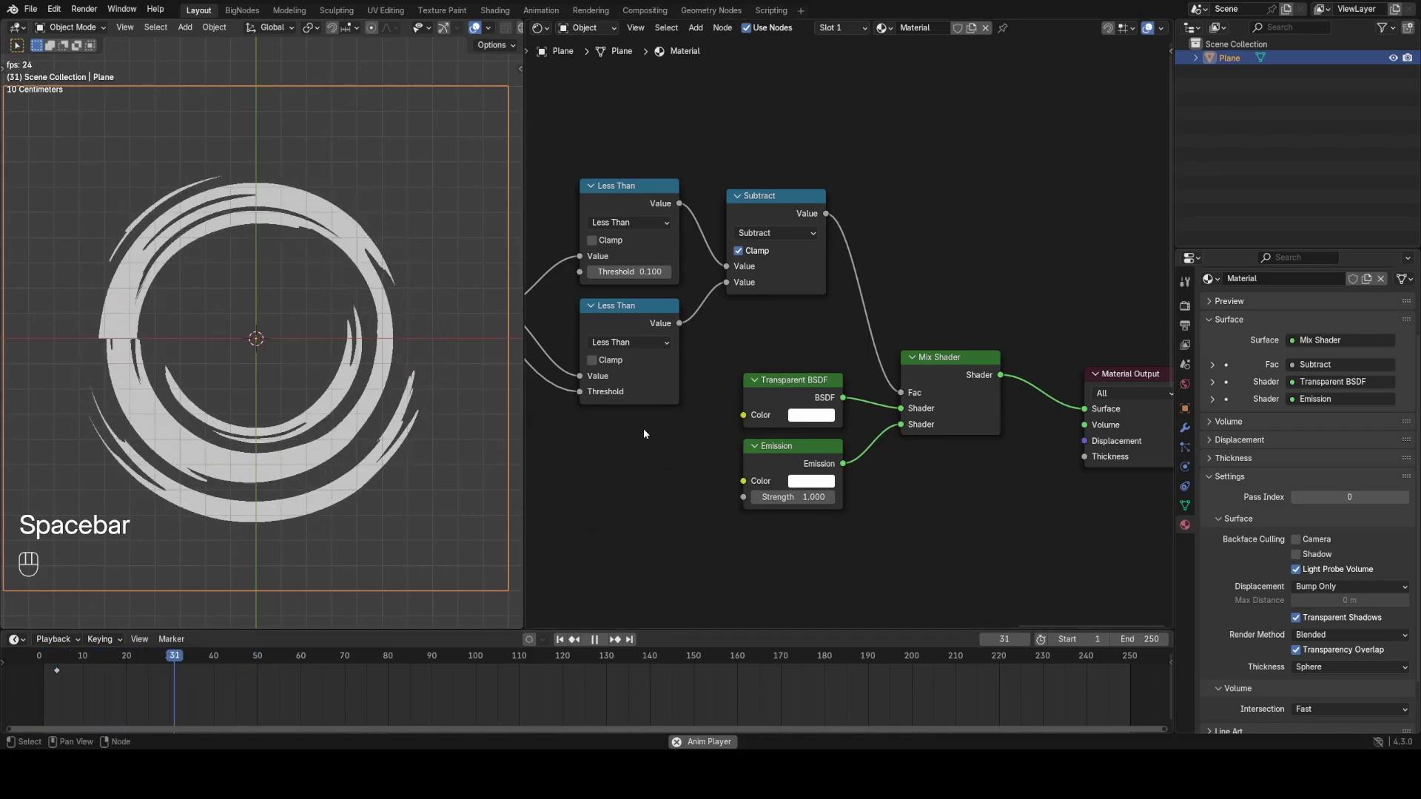
key(space)
key(space)
key(space)
Set the animated Value node to 7 at frame 30, keyframe it, and replay the ring animation
middle_drag(648, 415, 849, 217)
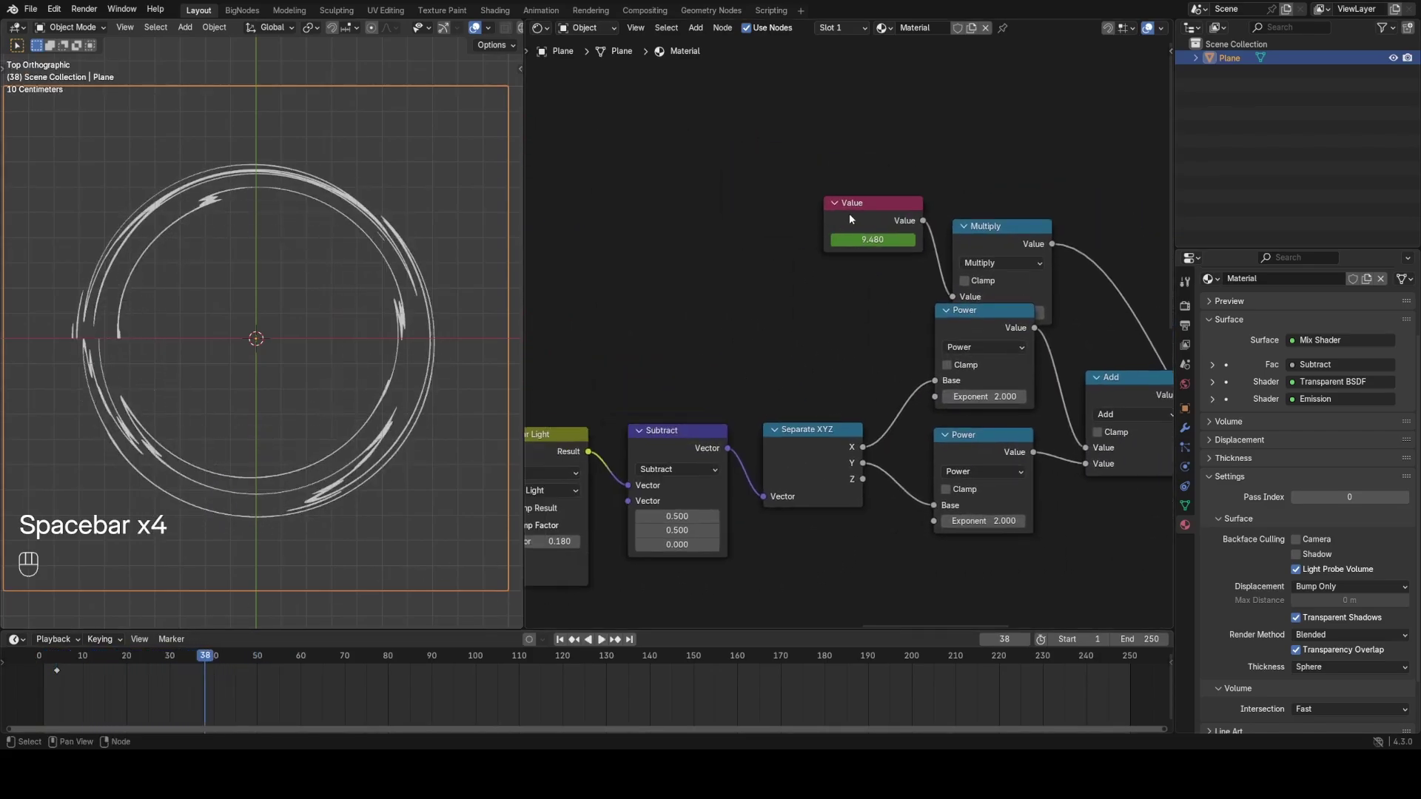
mouse_move(159, 660)
mouse_down()
mouse_move(184, 660)
mouse_move(170, 662)
mouse_up()
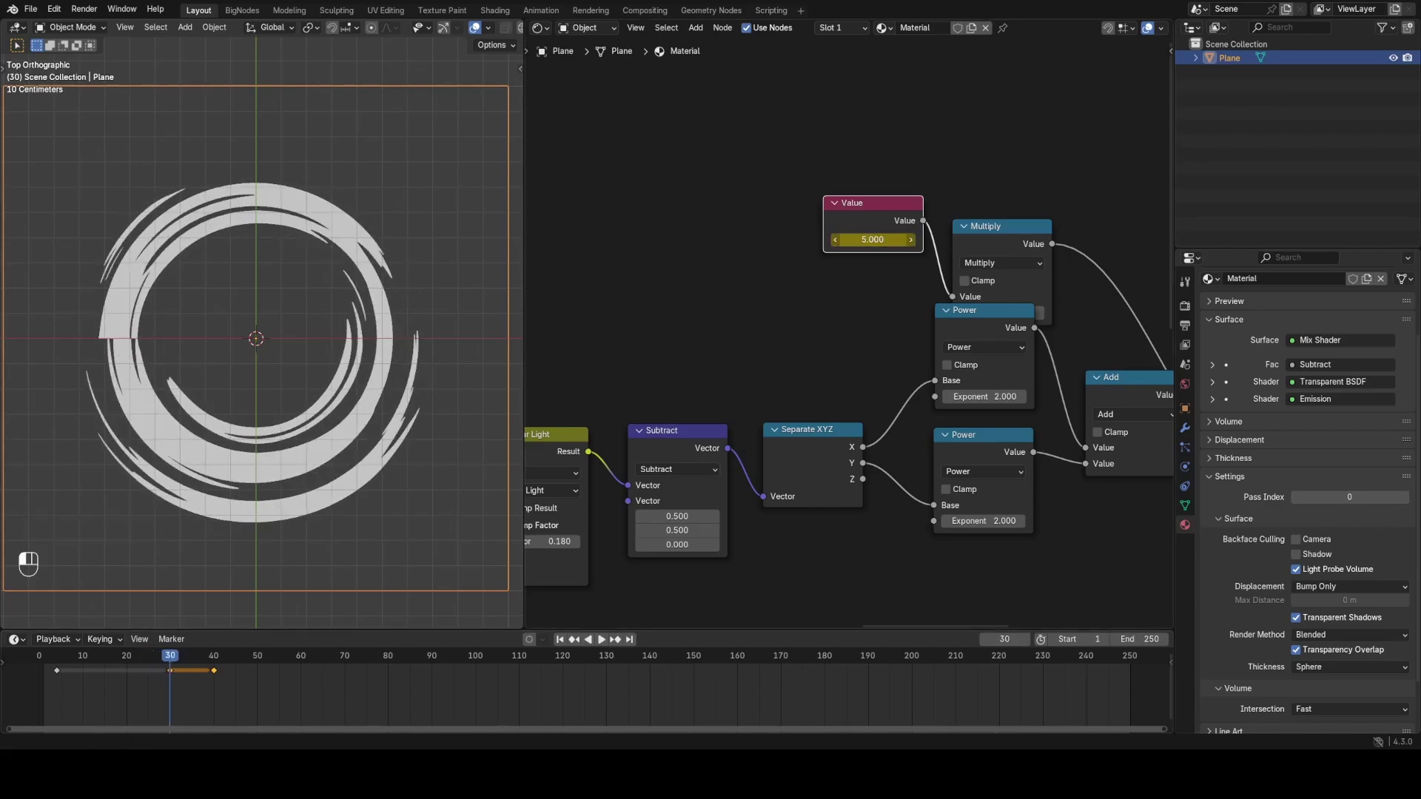
click(872, 240)
text(3)
key(Return)
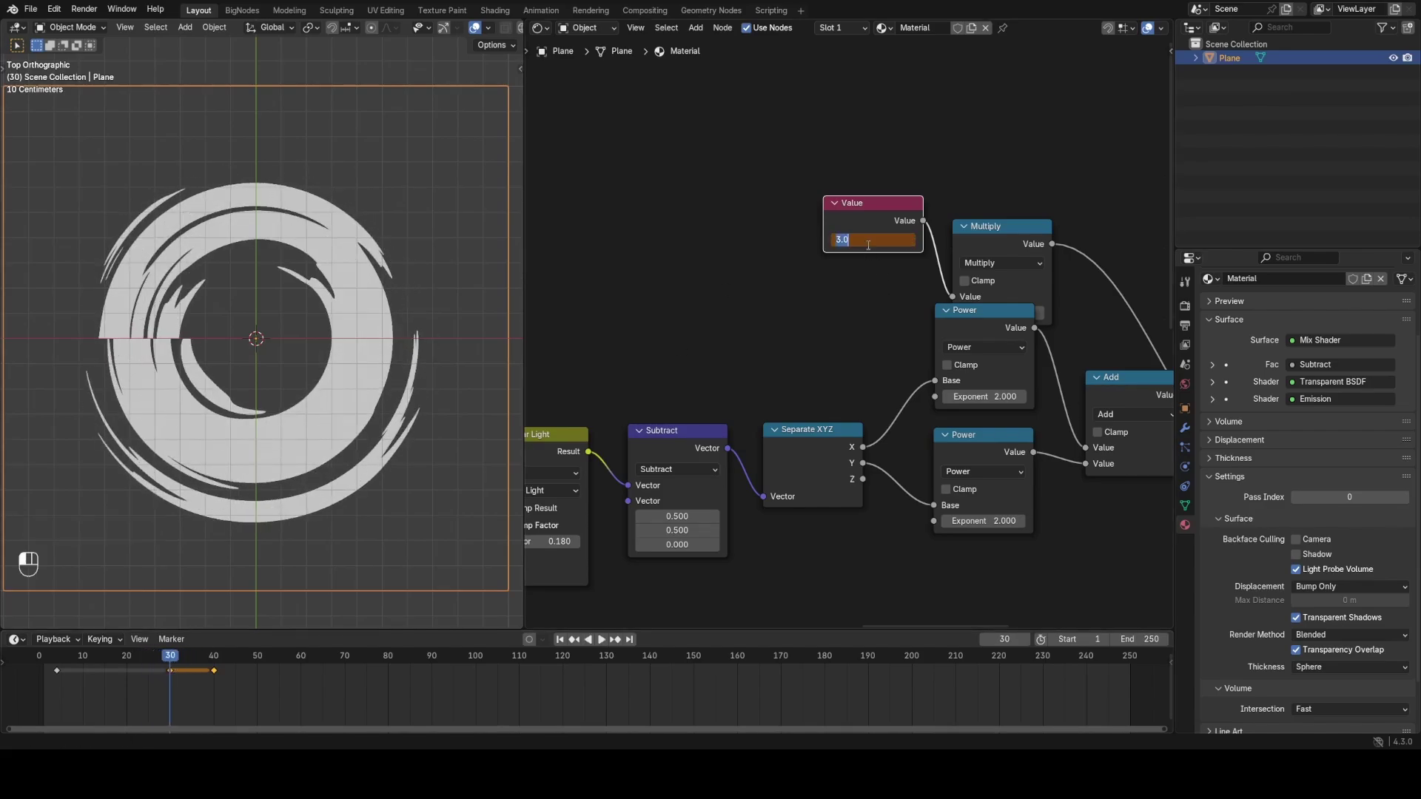
key(Return)
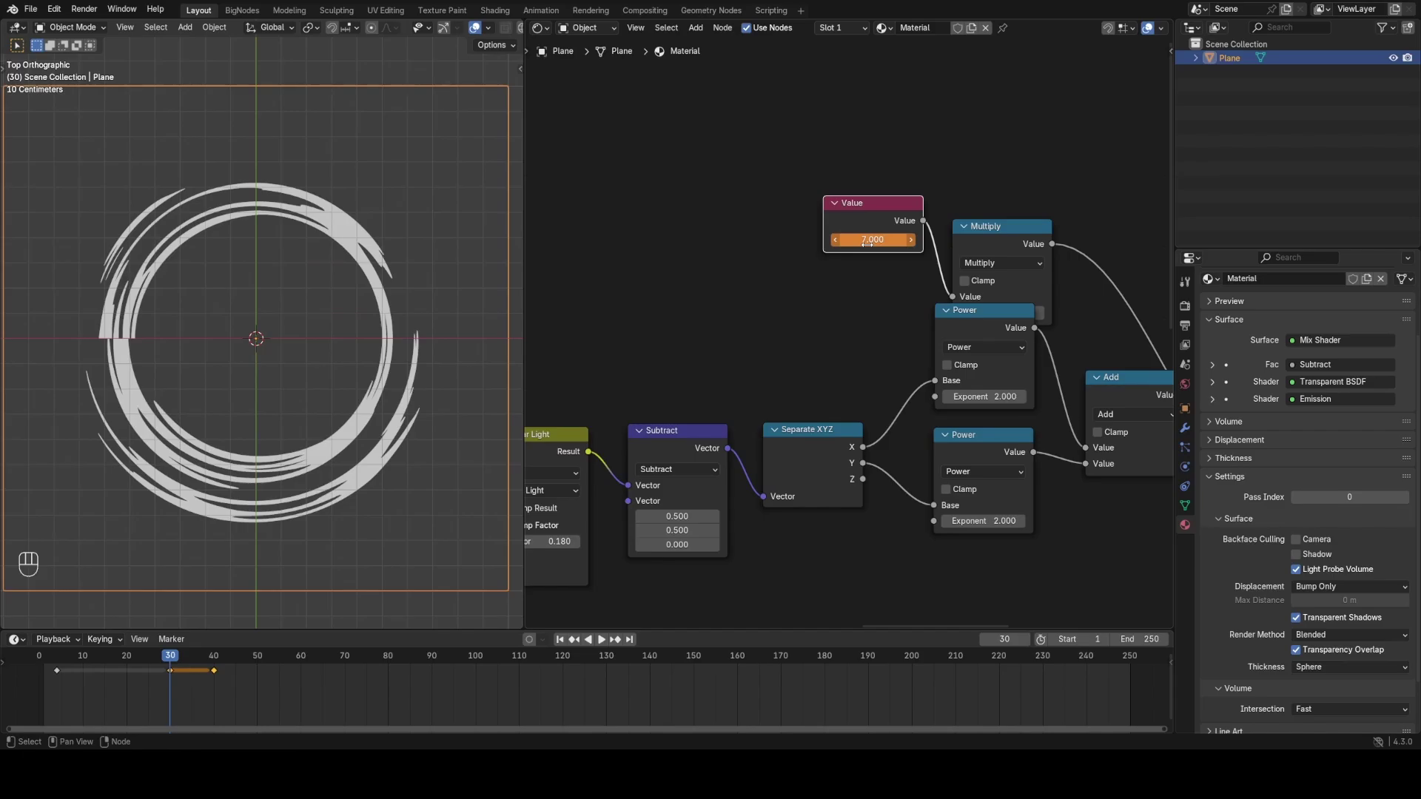
key(space)
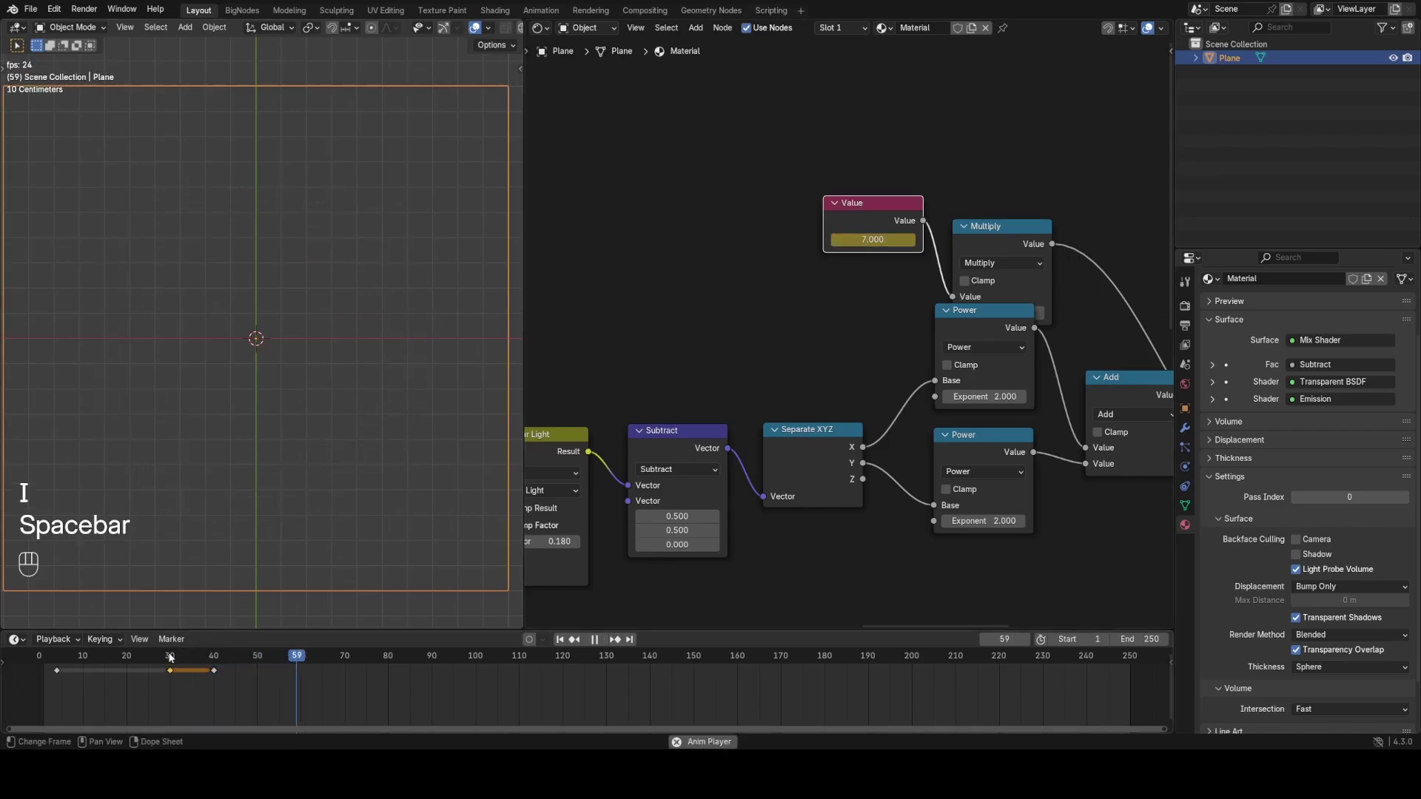
click(144, 659)
Give the Emission node a pale orange color, #FFDAA2FF, with strength 3, and check it at frame 18
scroll(935, 487, down, 5)
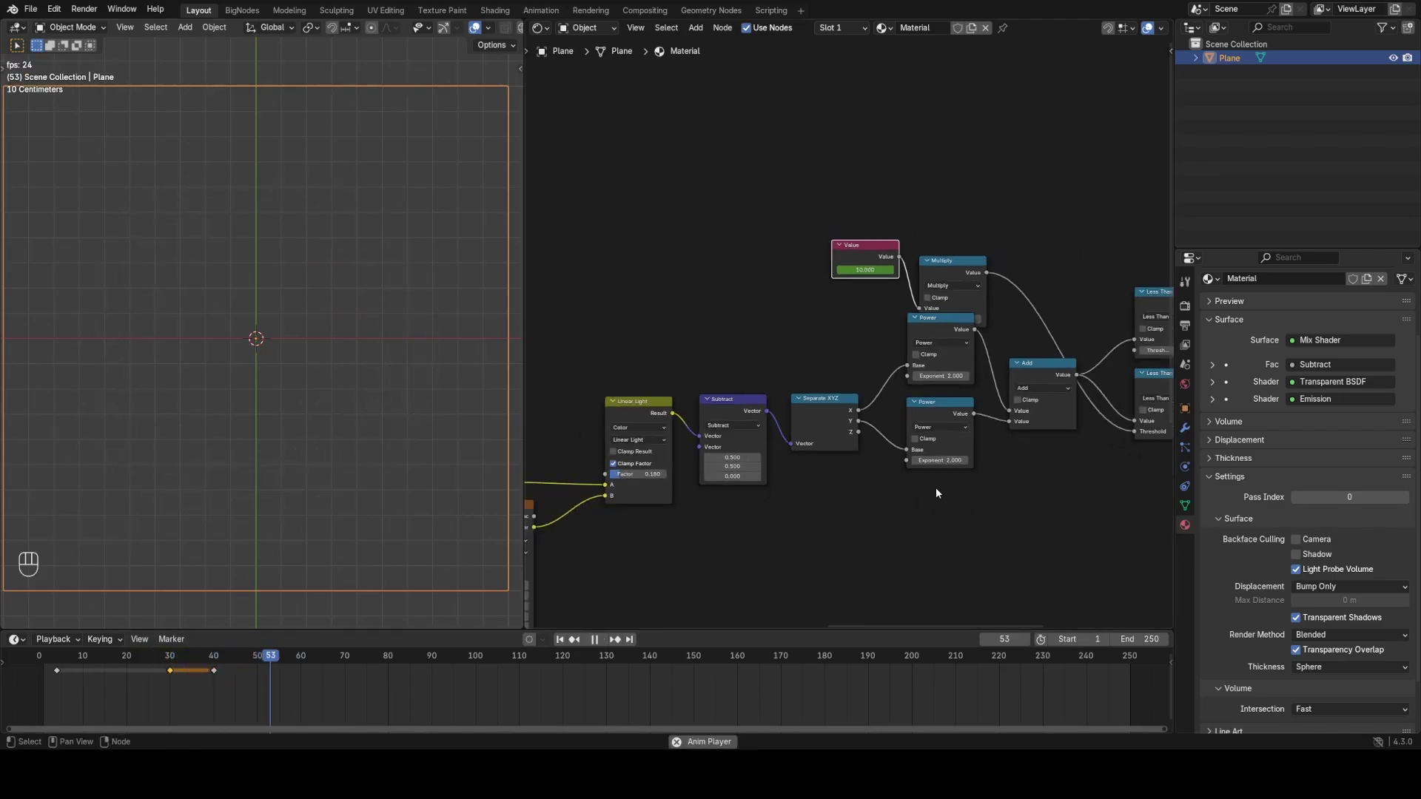
middle_drag(936, 487, 632, 447)
key(space)
middle_drag(772, 427, 889, 404)
scroll(890, 404, up, 5)
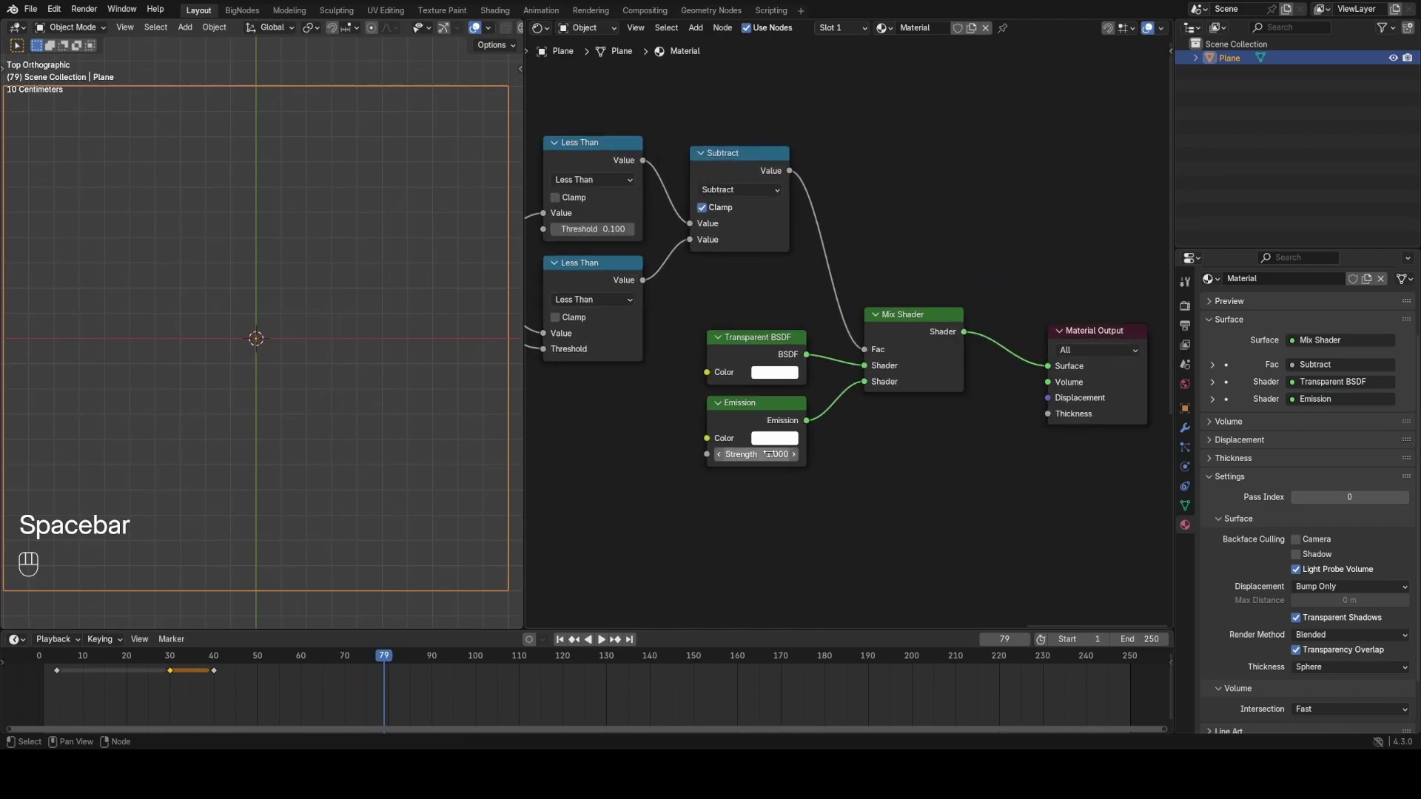
click(782, 440)
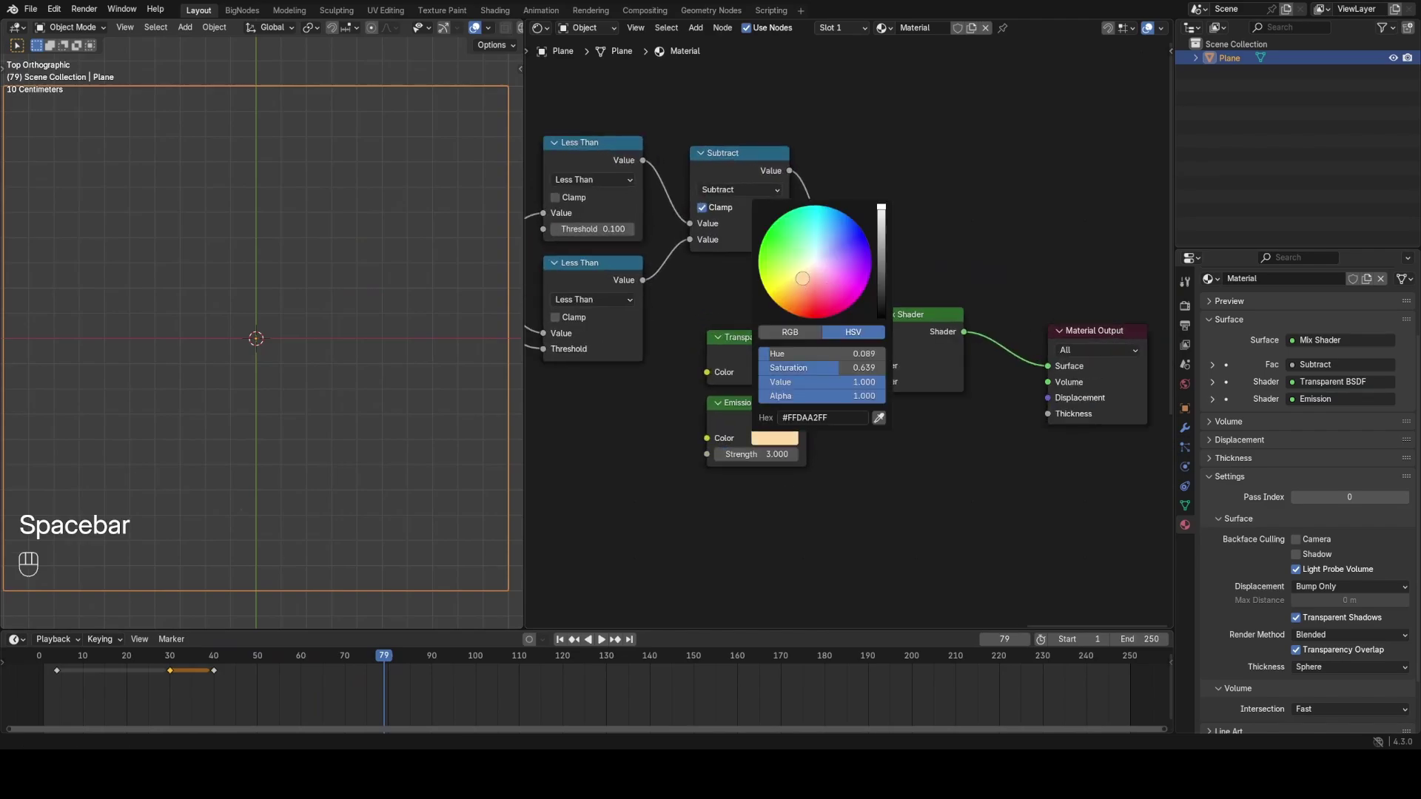
click(119, 656)
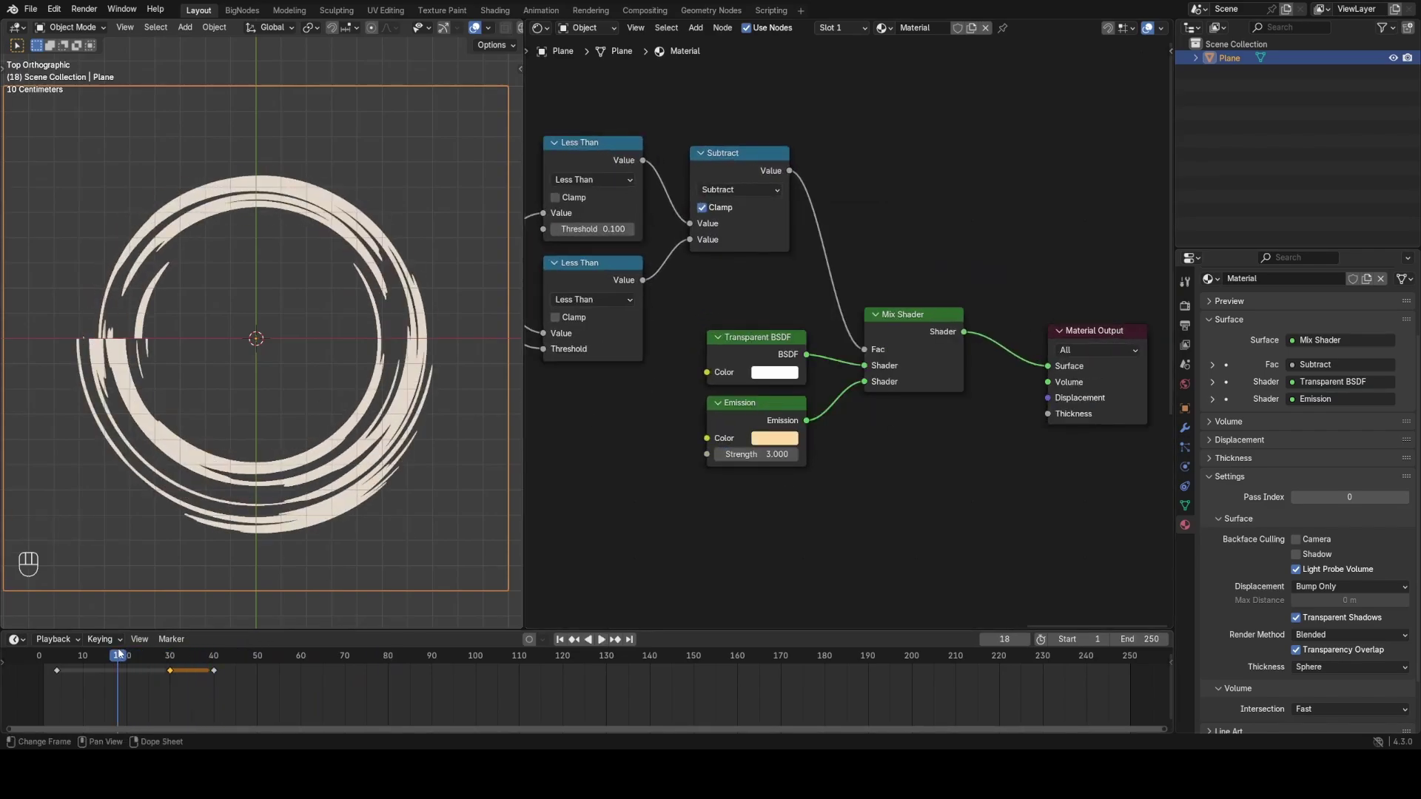
Switch the node editor to the Compositor and enable Use Nodes
click(523, 28)
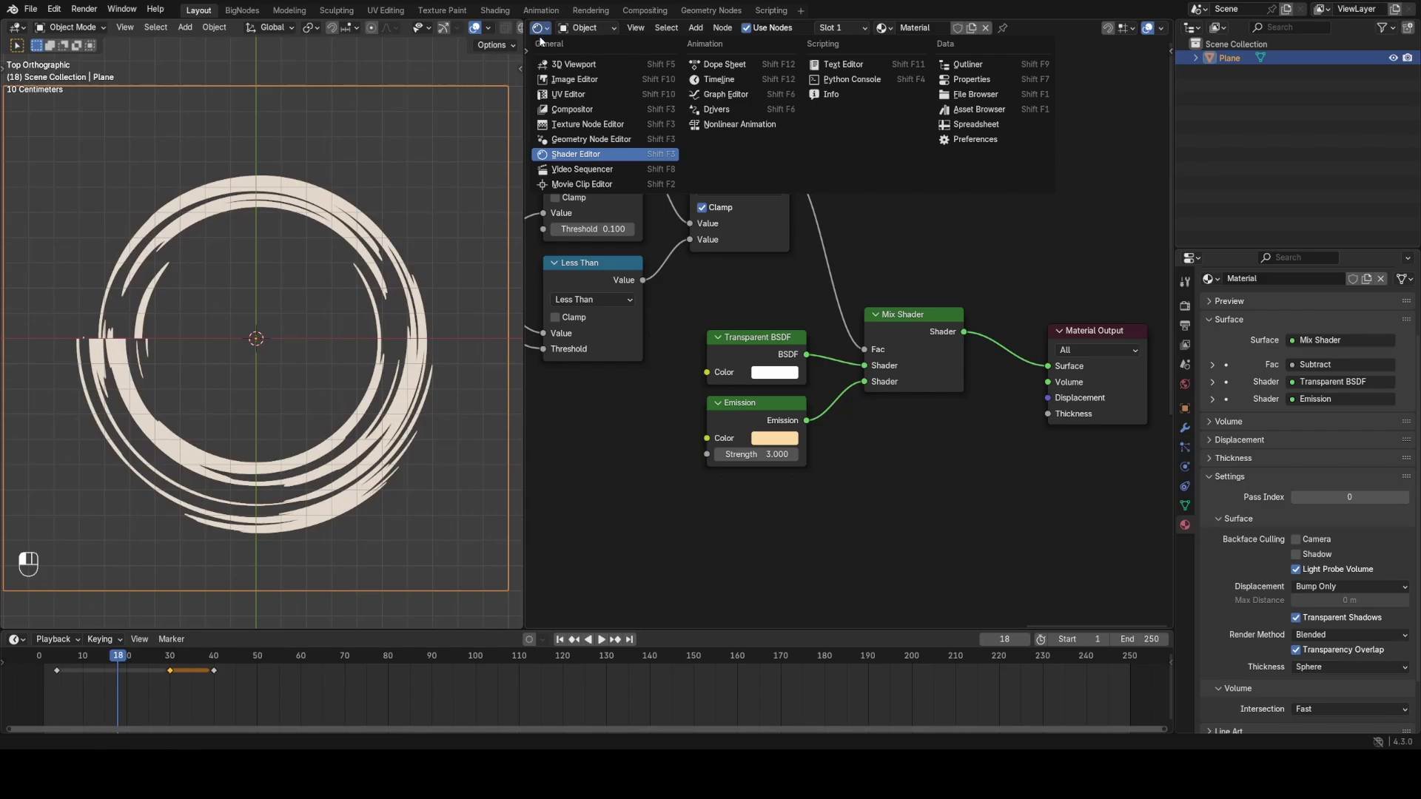
click(574, 108)
click(690, 31)
Insert a Glare node set to Bloom between Render Layers and Composite
key(shift+a)
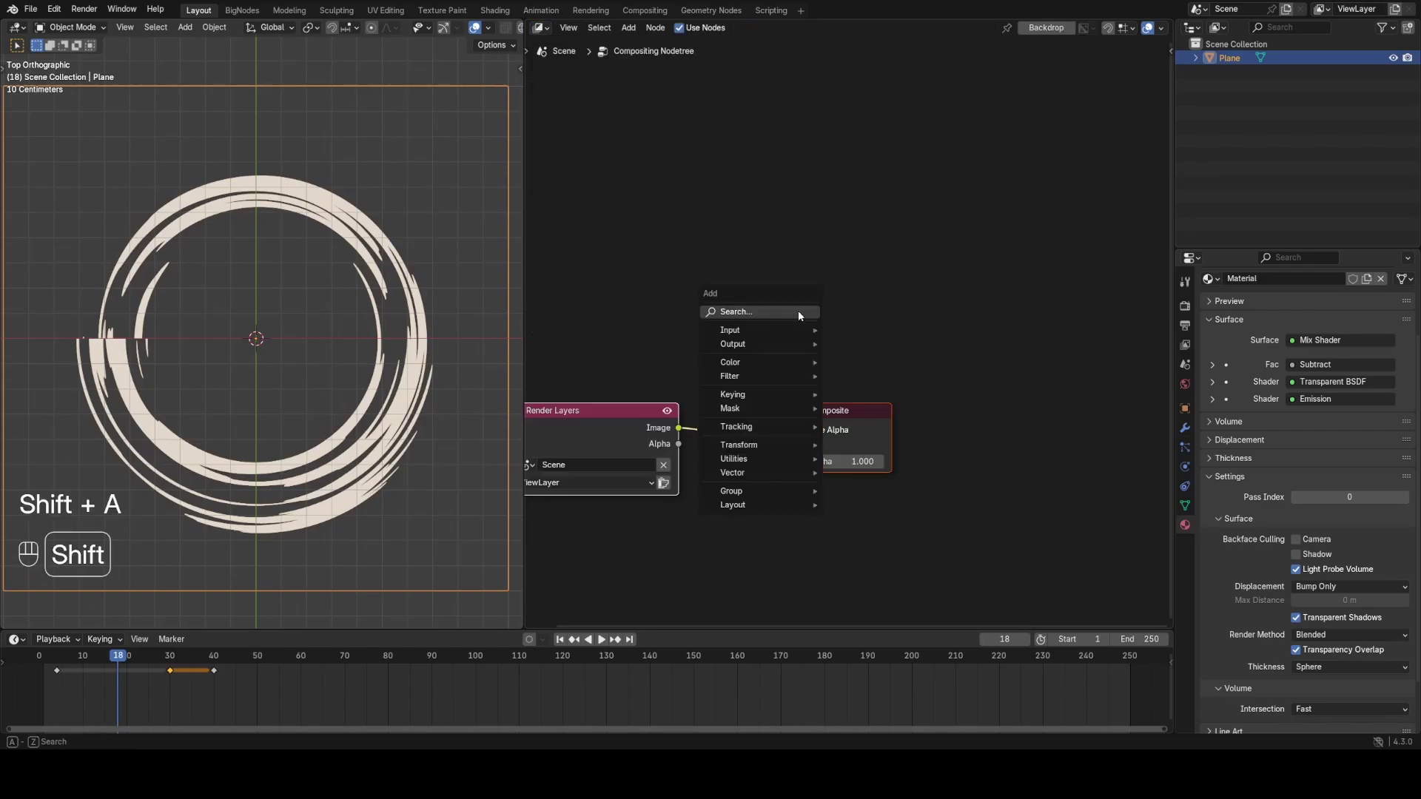
click(799, 311)
text(gl)
key(Return)
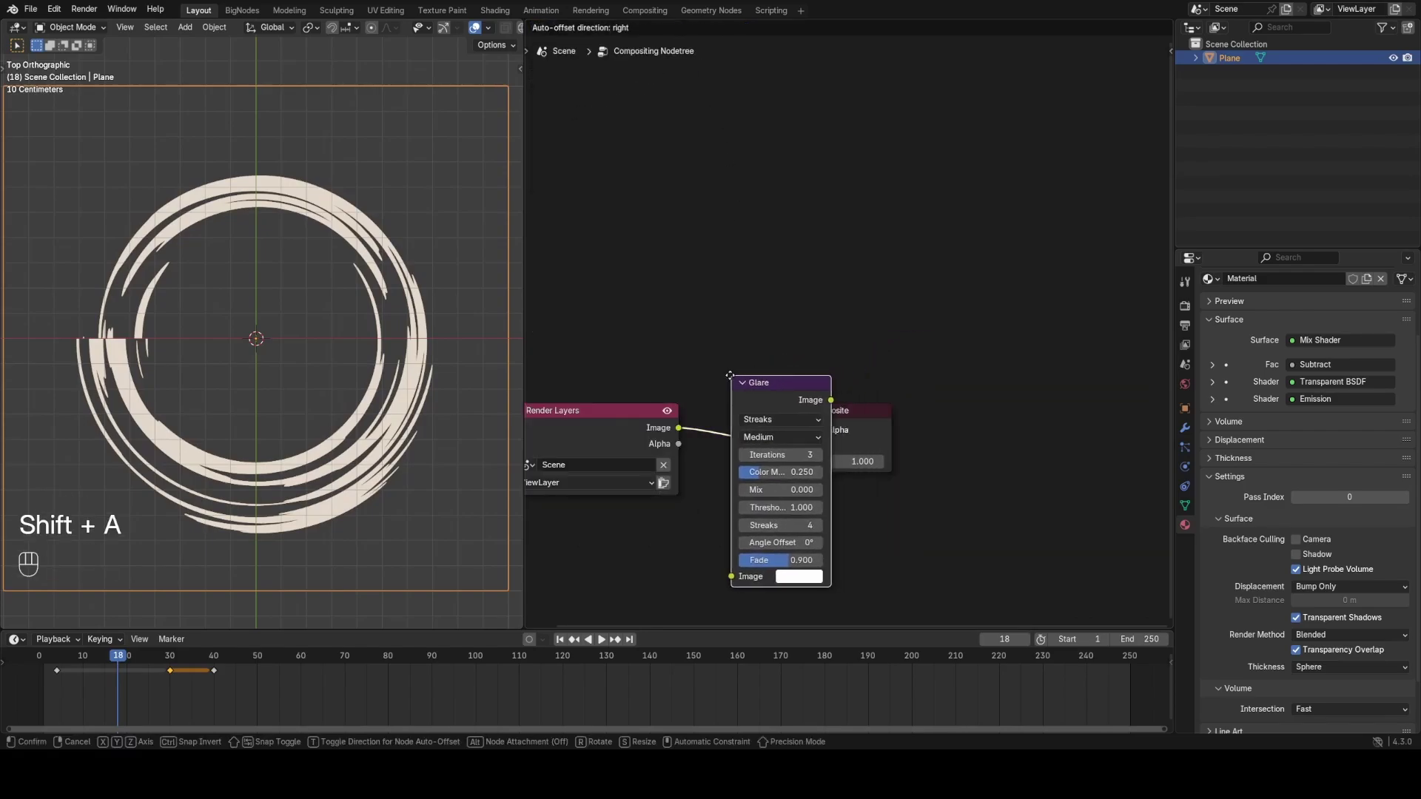
click(732, 370)
click(768, 422)
click(759, 454)
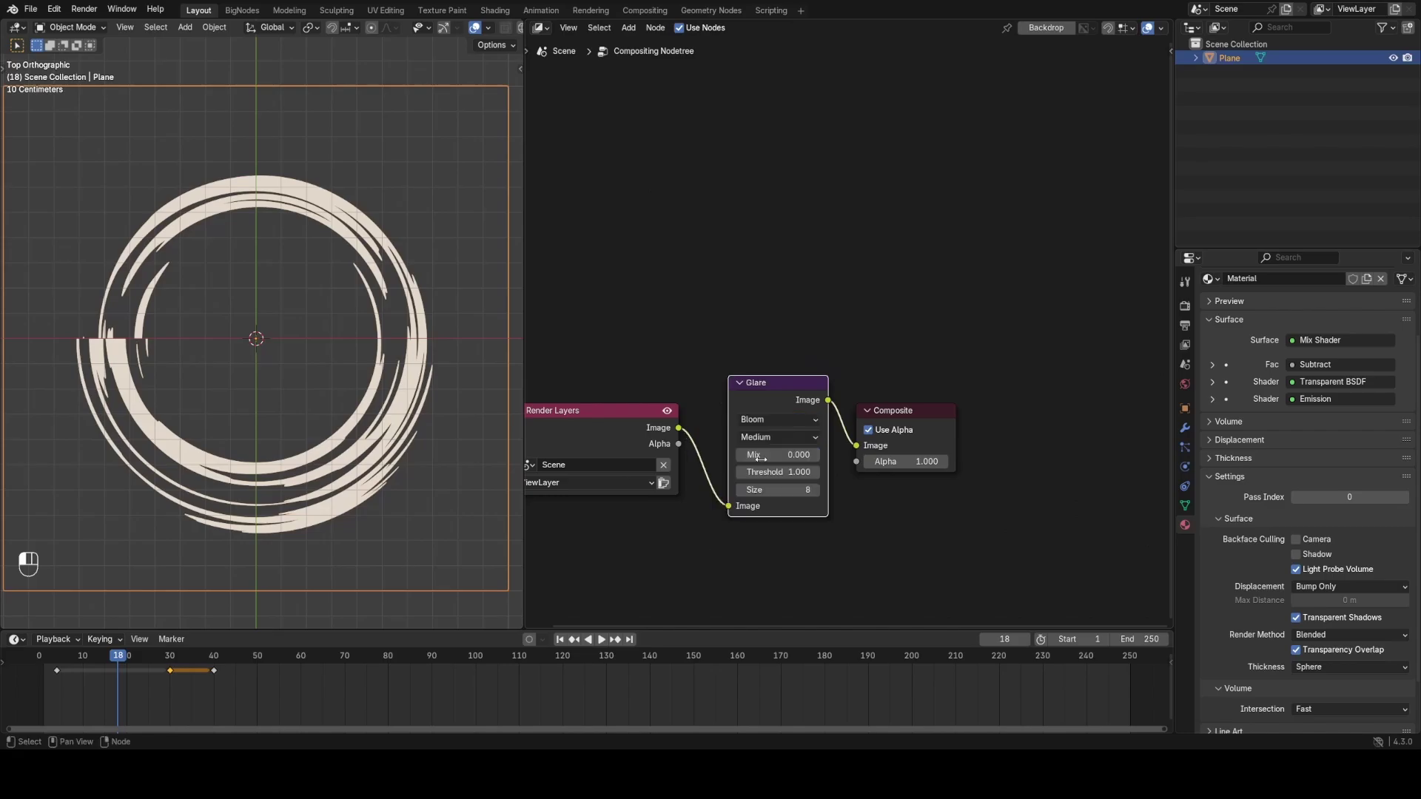
Set the viewport's compositor display to Always and return the node editor to the Shader Editor
scroll(501, 30, down, 2)
click(510, 29)
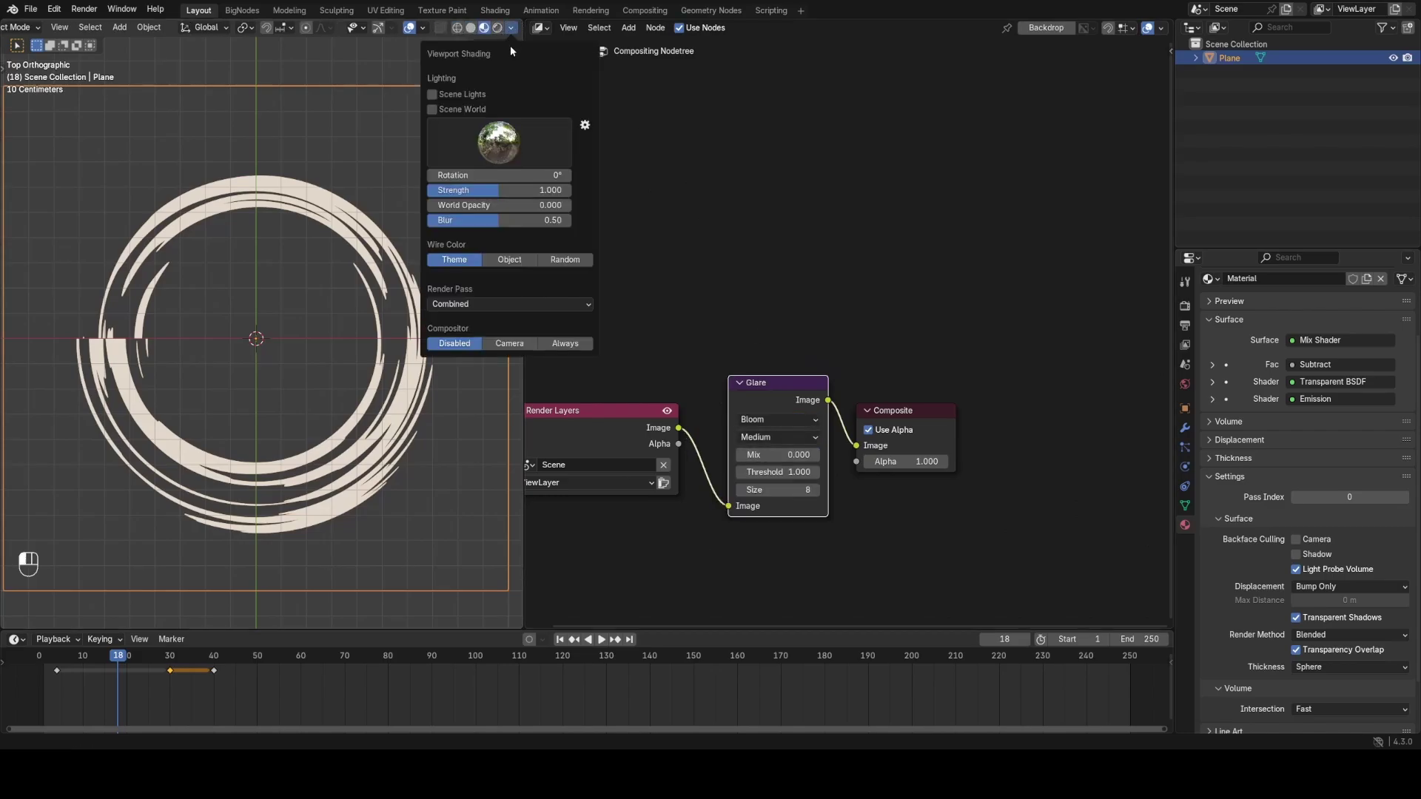
click(560, 344)
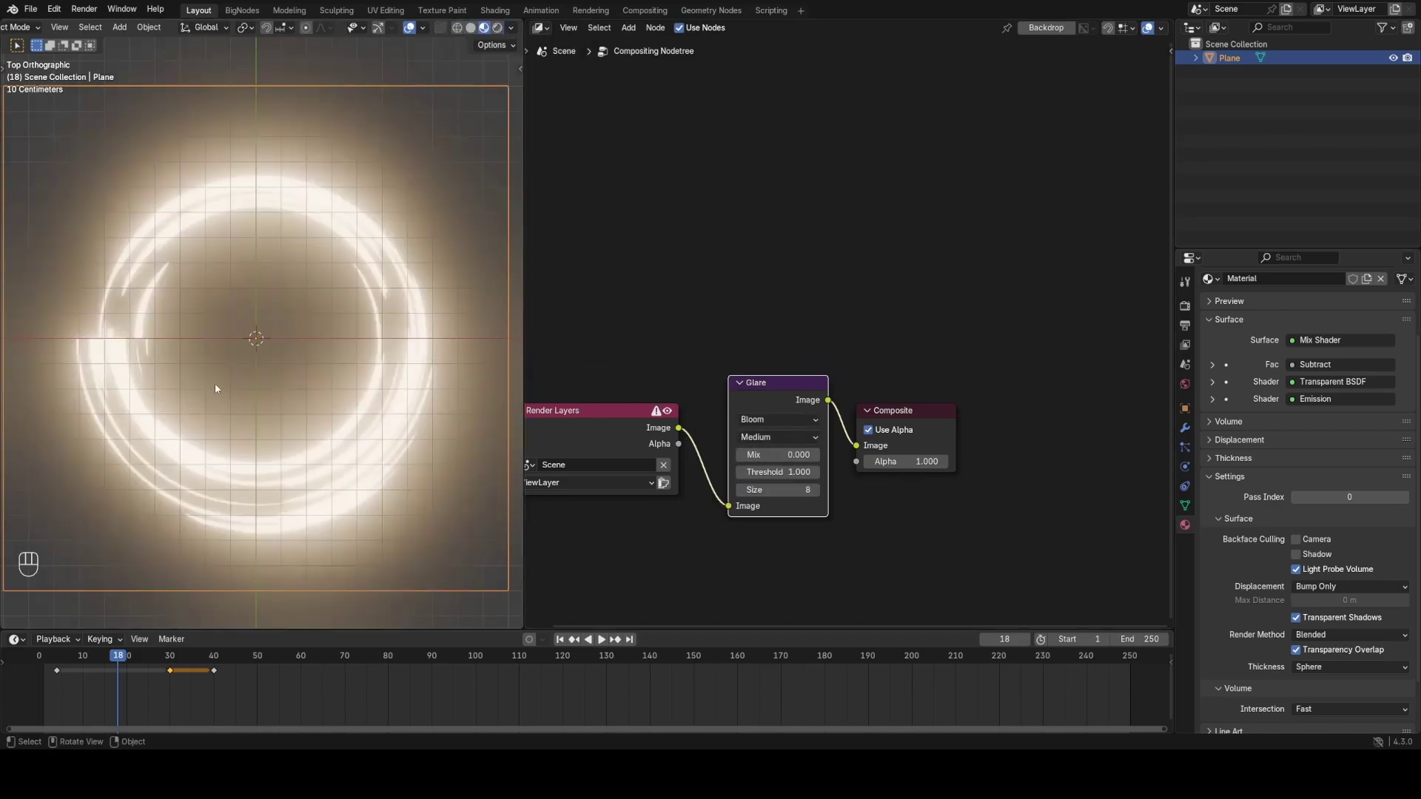
click(542, 28)
click(580, 153)
Hide the viewport overlays and play the glowing ring animation from the start, viewing it from an angle
key(z)
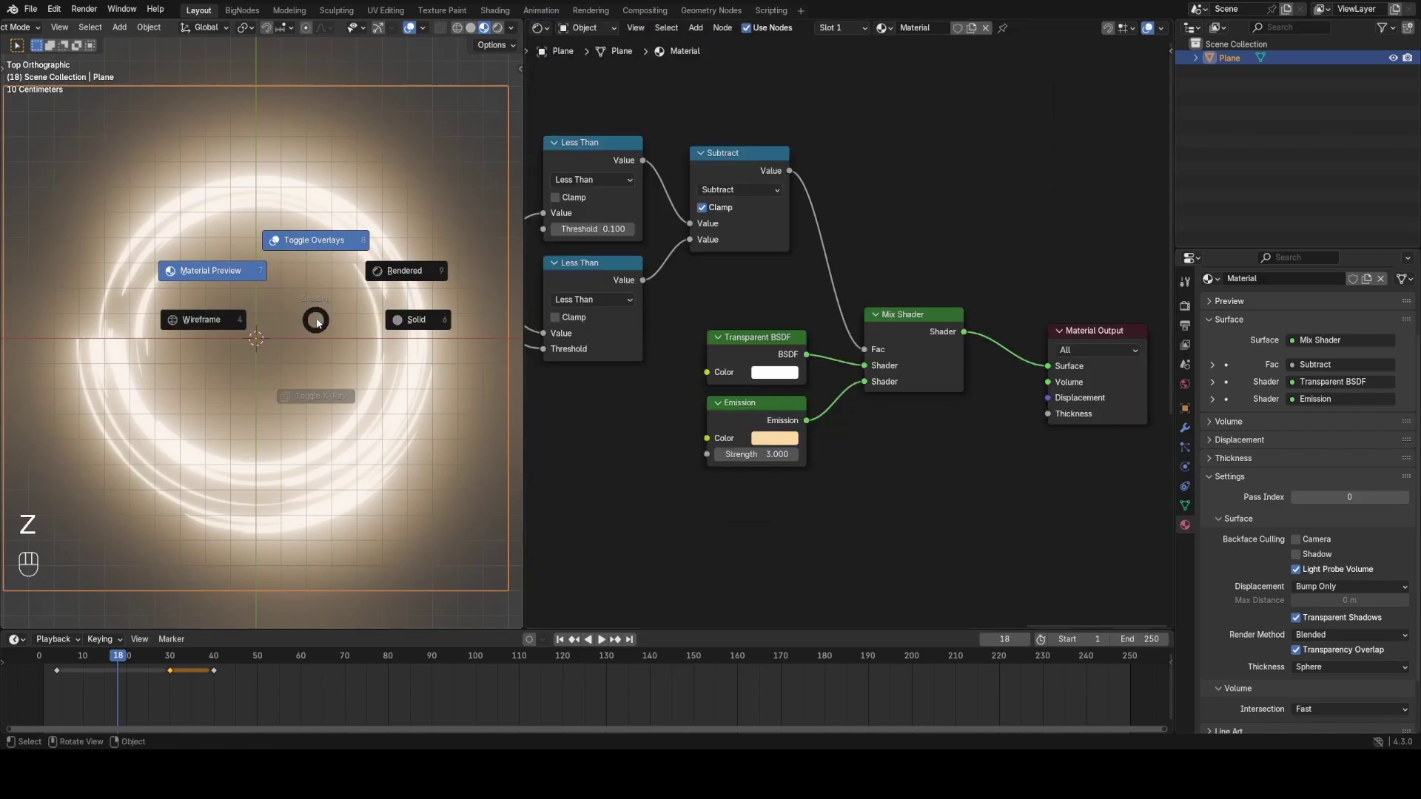
click(317, 241)
scroll(376, 349, down, 2)
drag(122, 660, 49, 660)
key(space)
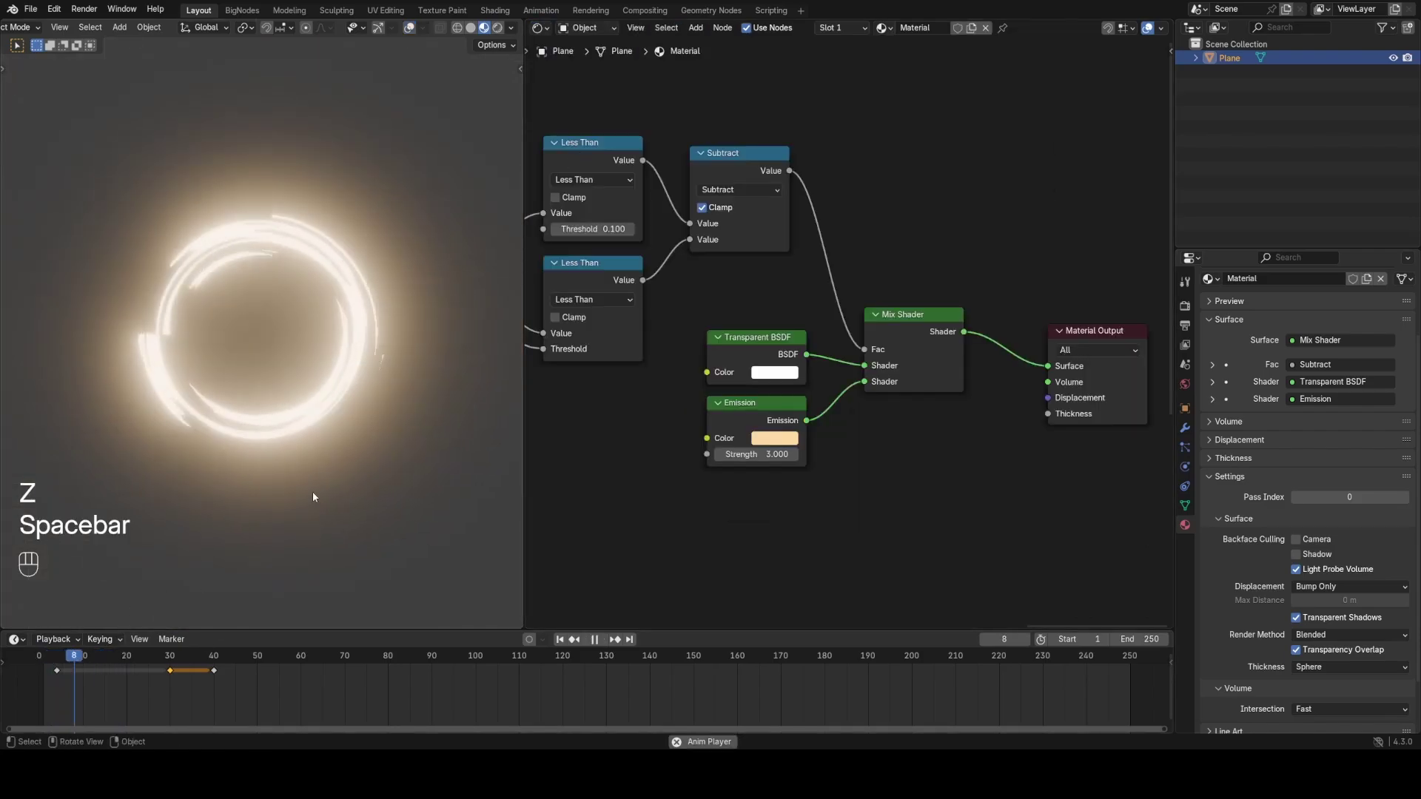
middle_drag(312, 491, 290, 394)
key(space)
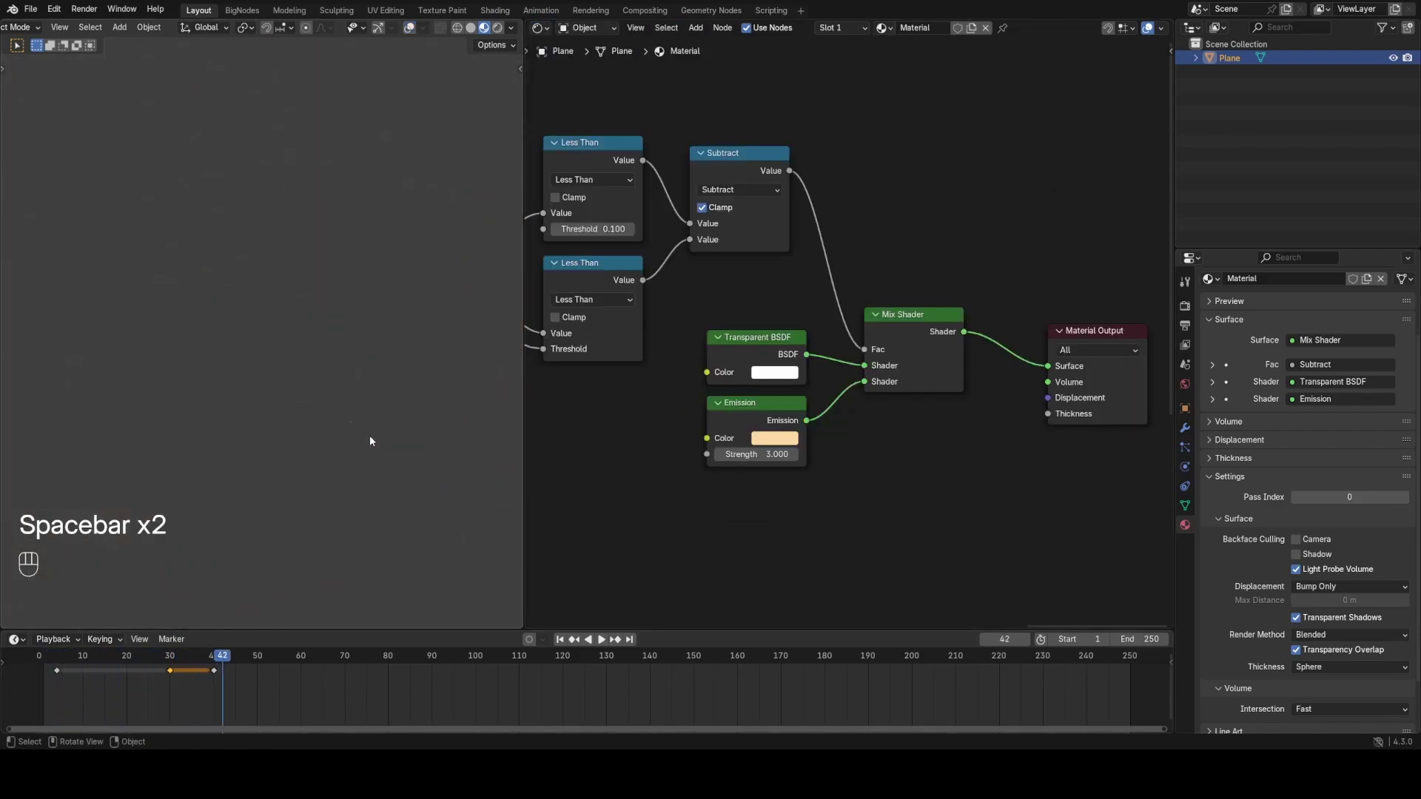
click(166, 655)
key(s)
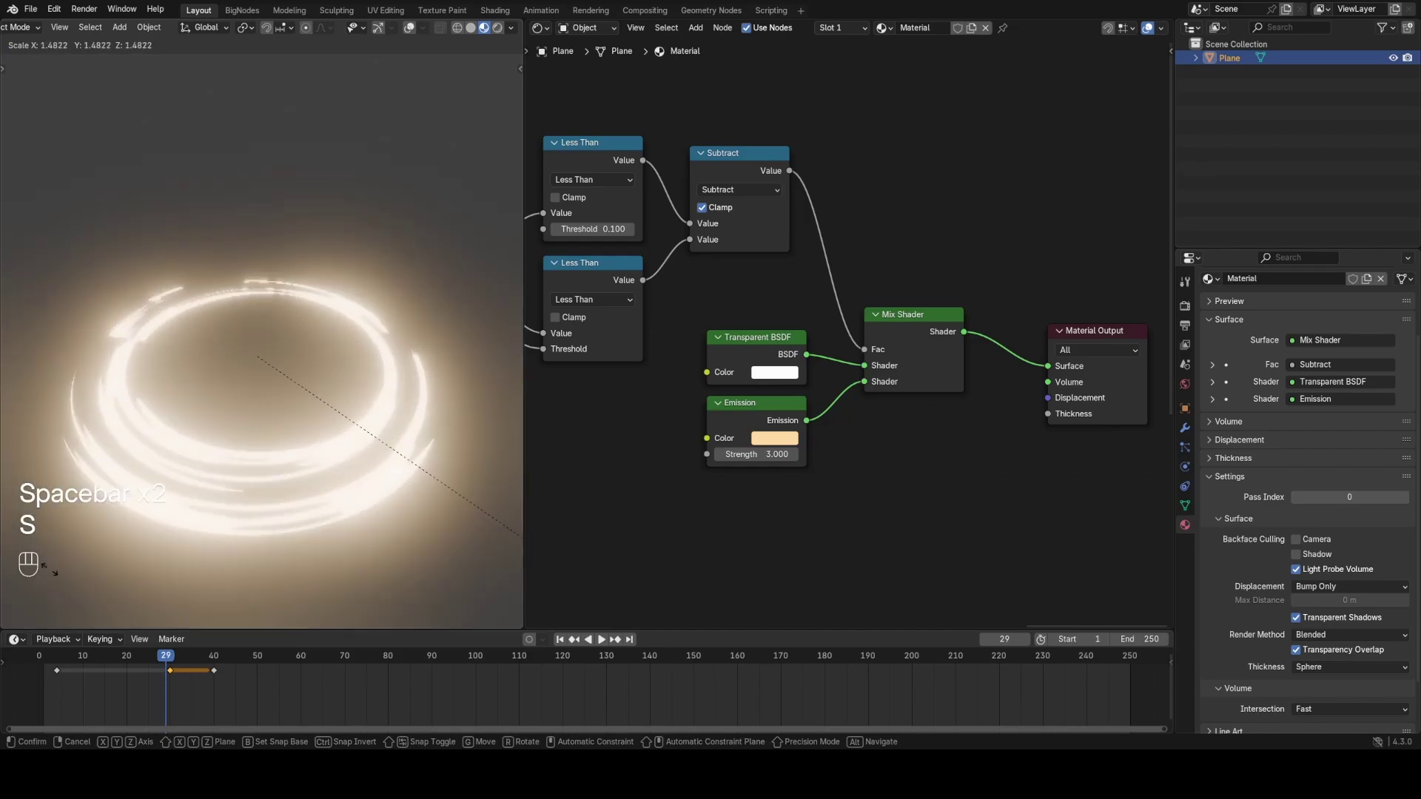
key(Escape)
Show the viewport overlays again and set the active keying set to Scale
key(z)
click(440, 447)
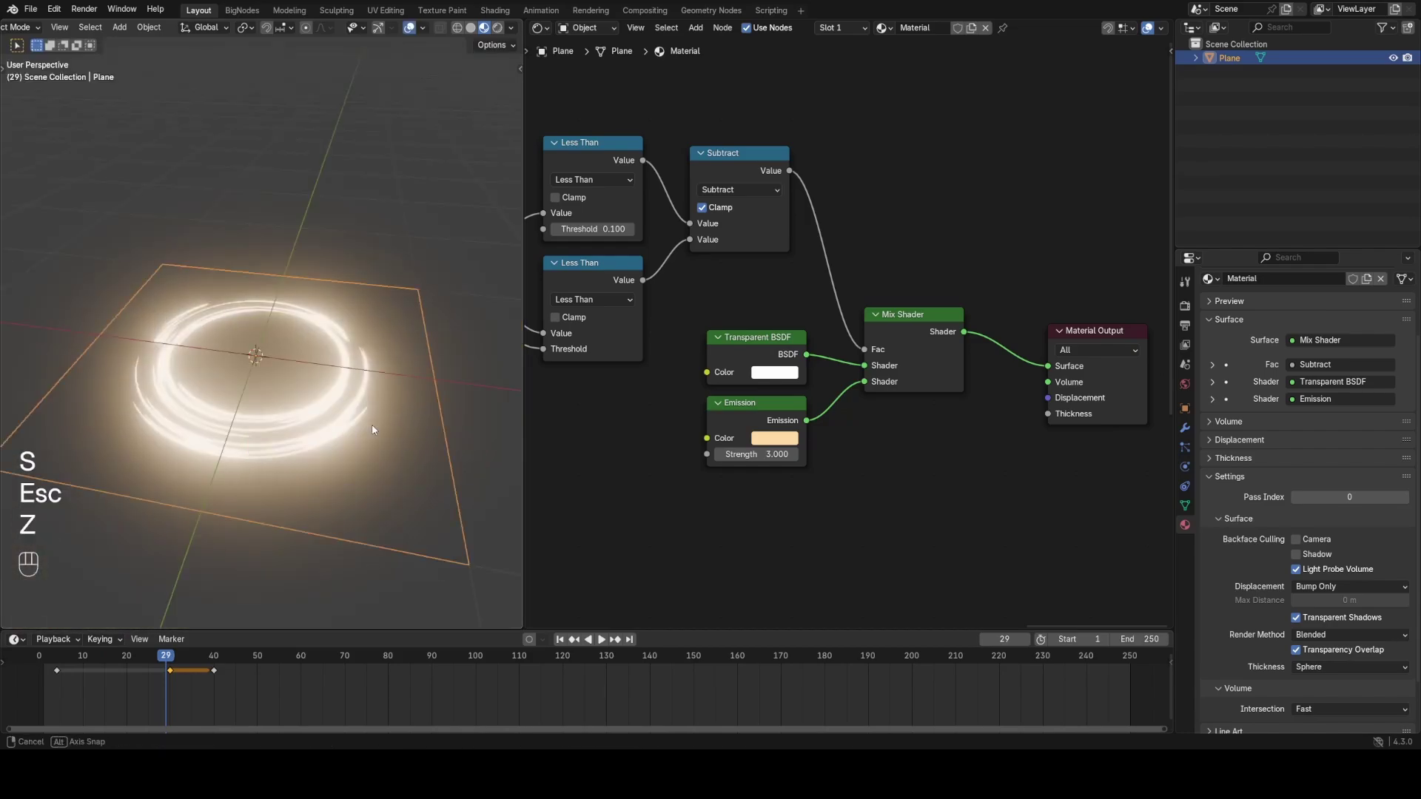
click(104, 640)
click(113, 571)
click(56, 625)
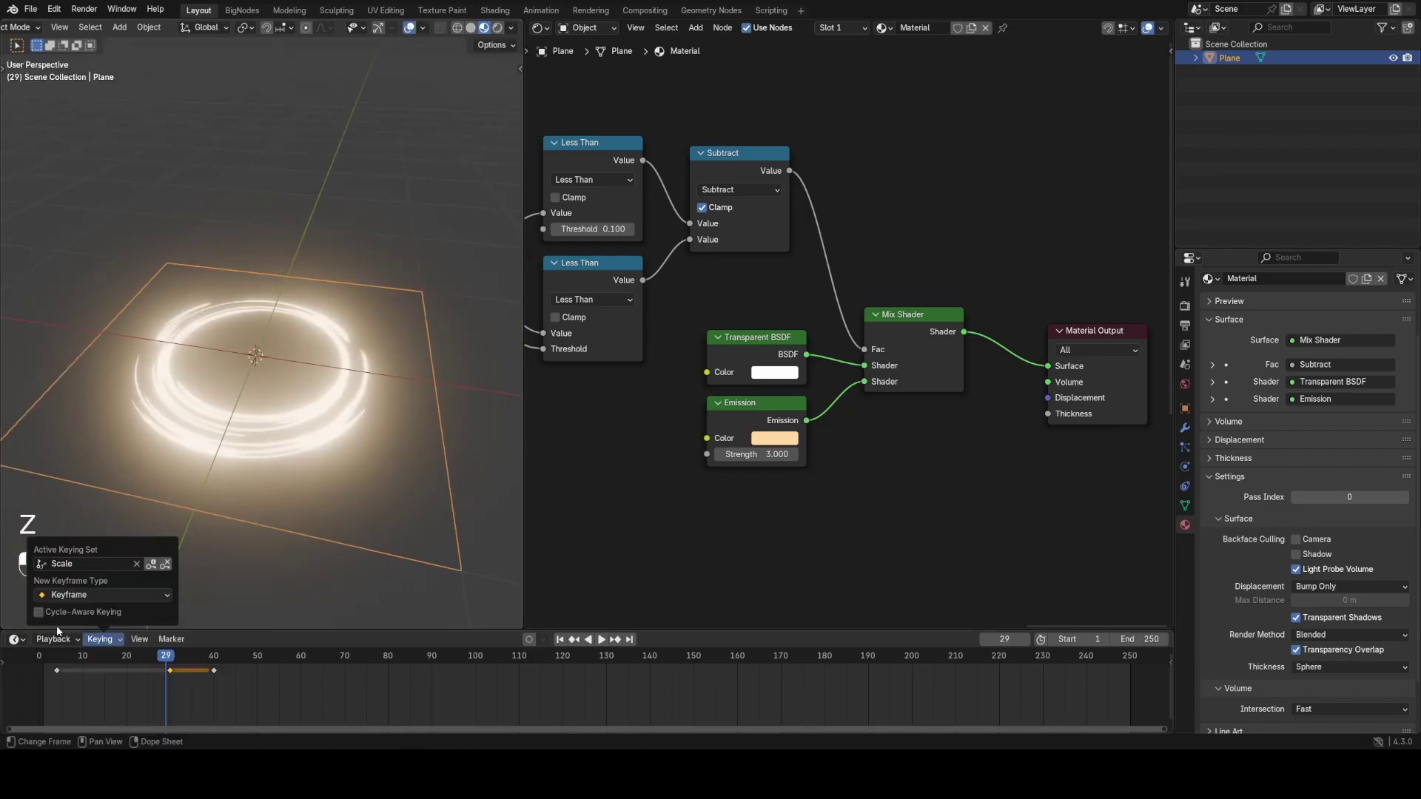
Scale the plane to 0 at frame 1 and insert a scale keyframe
drag(166, 657, 45, 664)
key(s)
click(275, 389)
key(s)
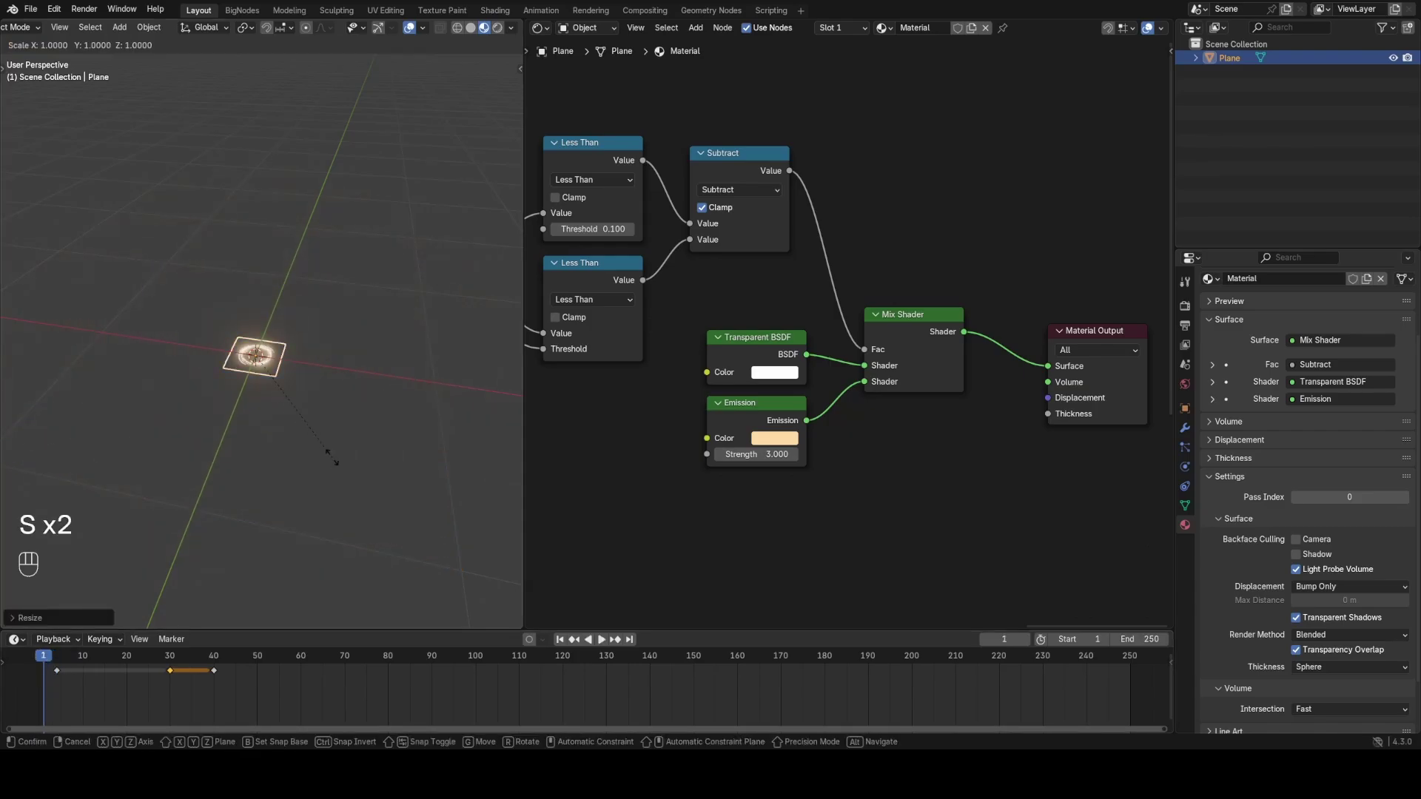
key(KP_0)
key(KP_Enter)
key(i)
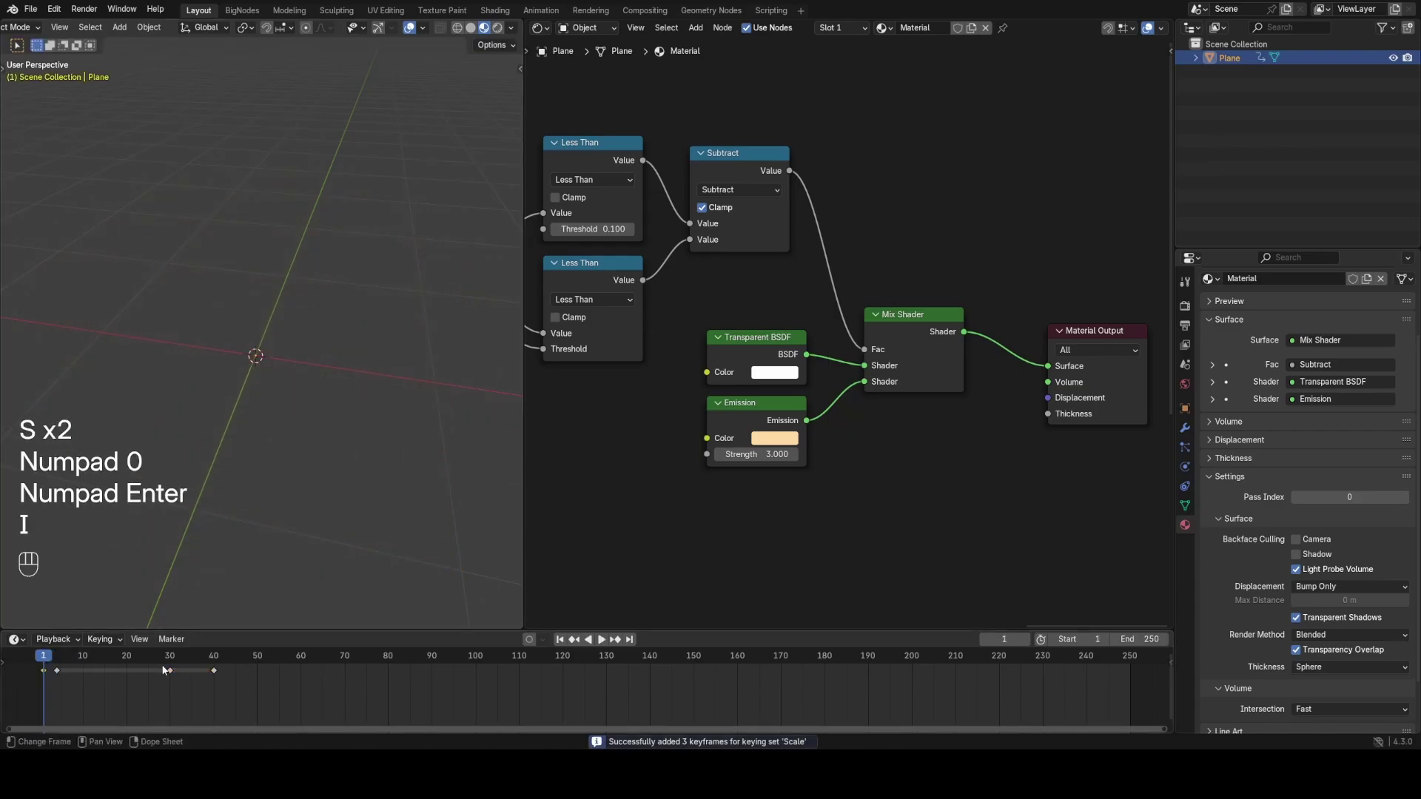
Reset the plane's scale at frame 40 and insert a scale keyframe
drag(212, 665, 215, 665)
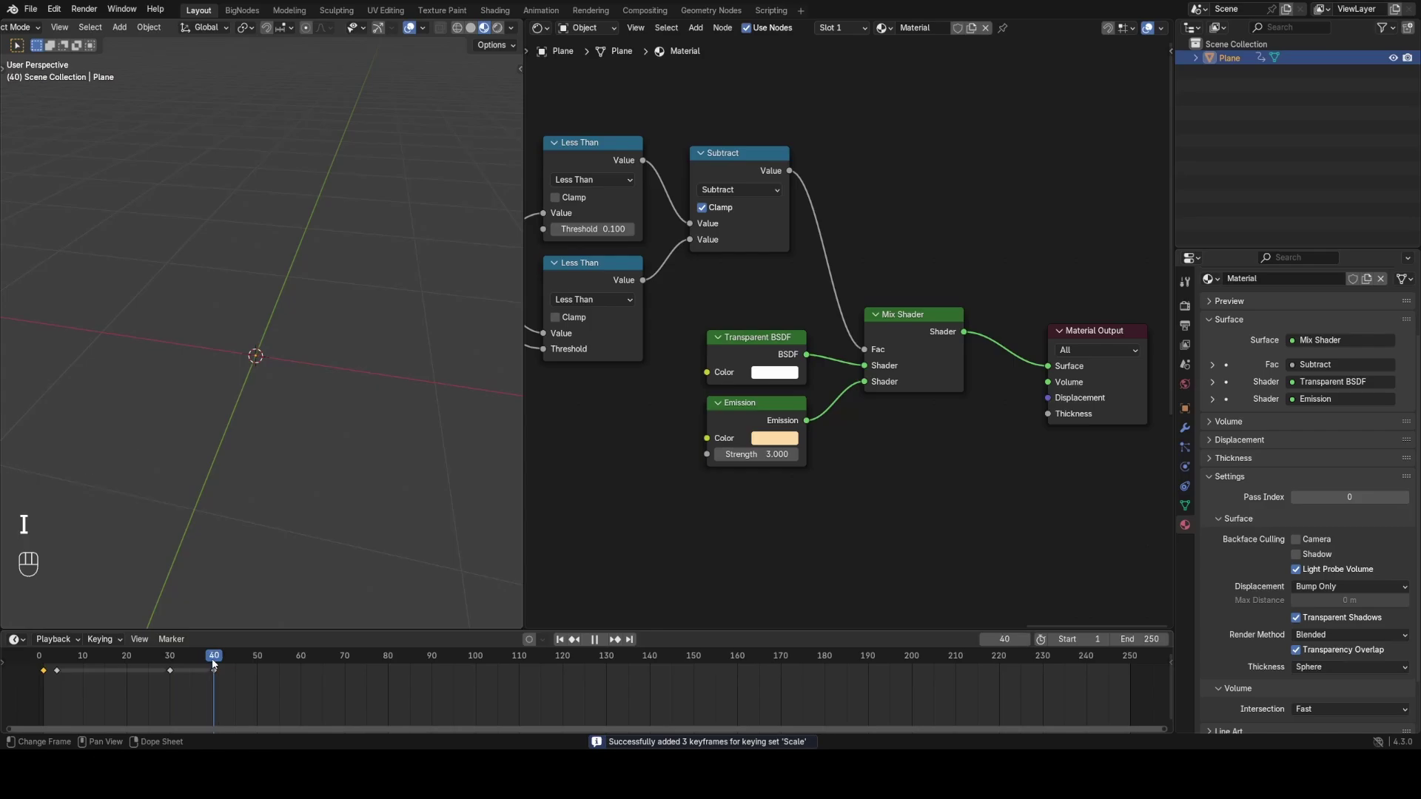
key(alt+s)
key(i)
Hide the viewport overlays and replay the animation from the beginning to check the growing ring
click(96, 669)
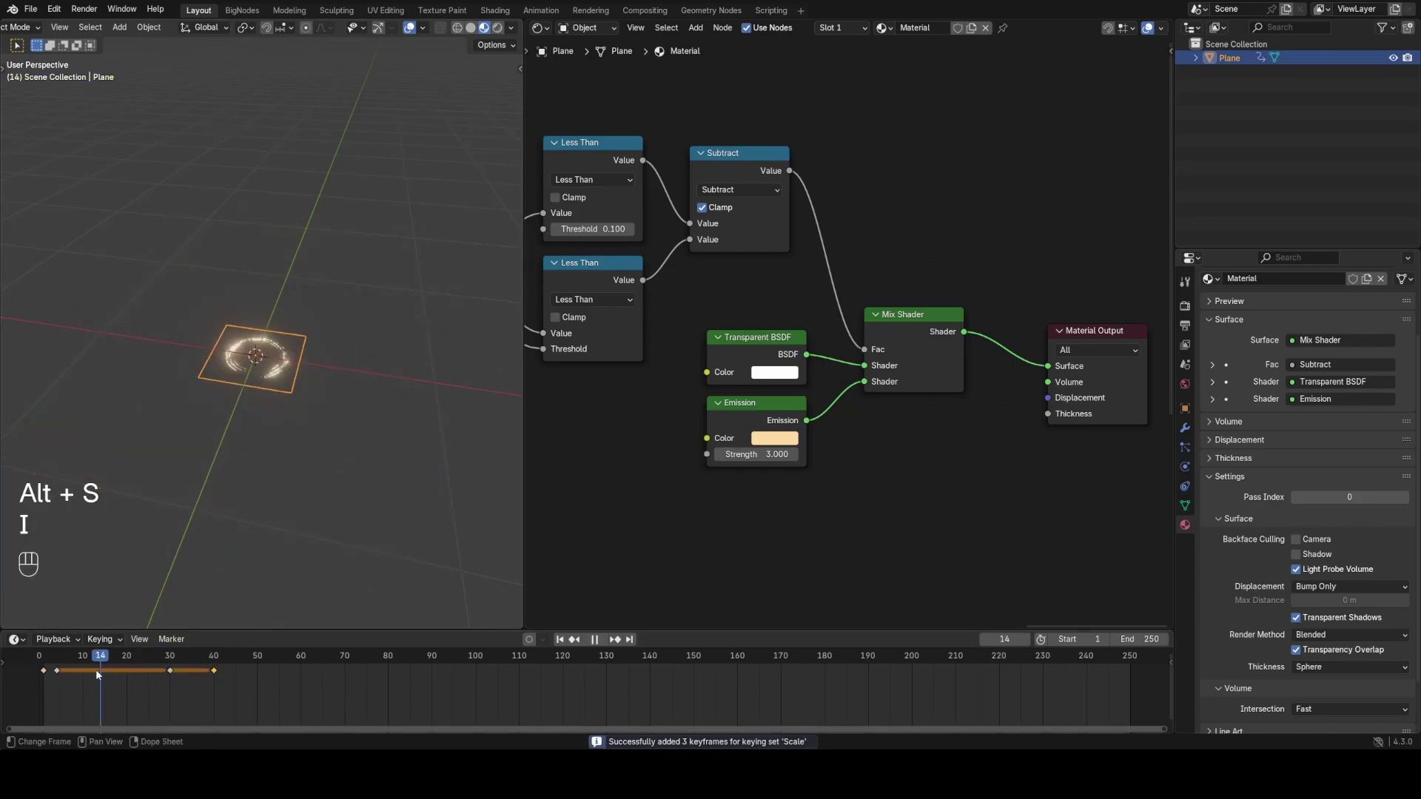
key(space)
key(z)
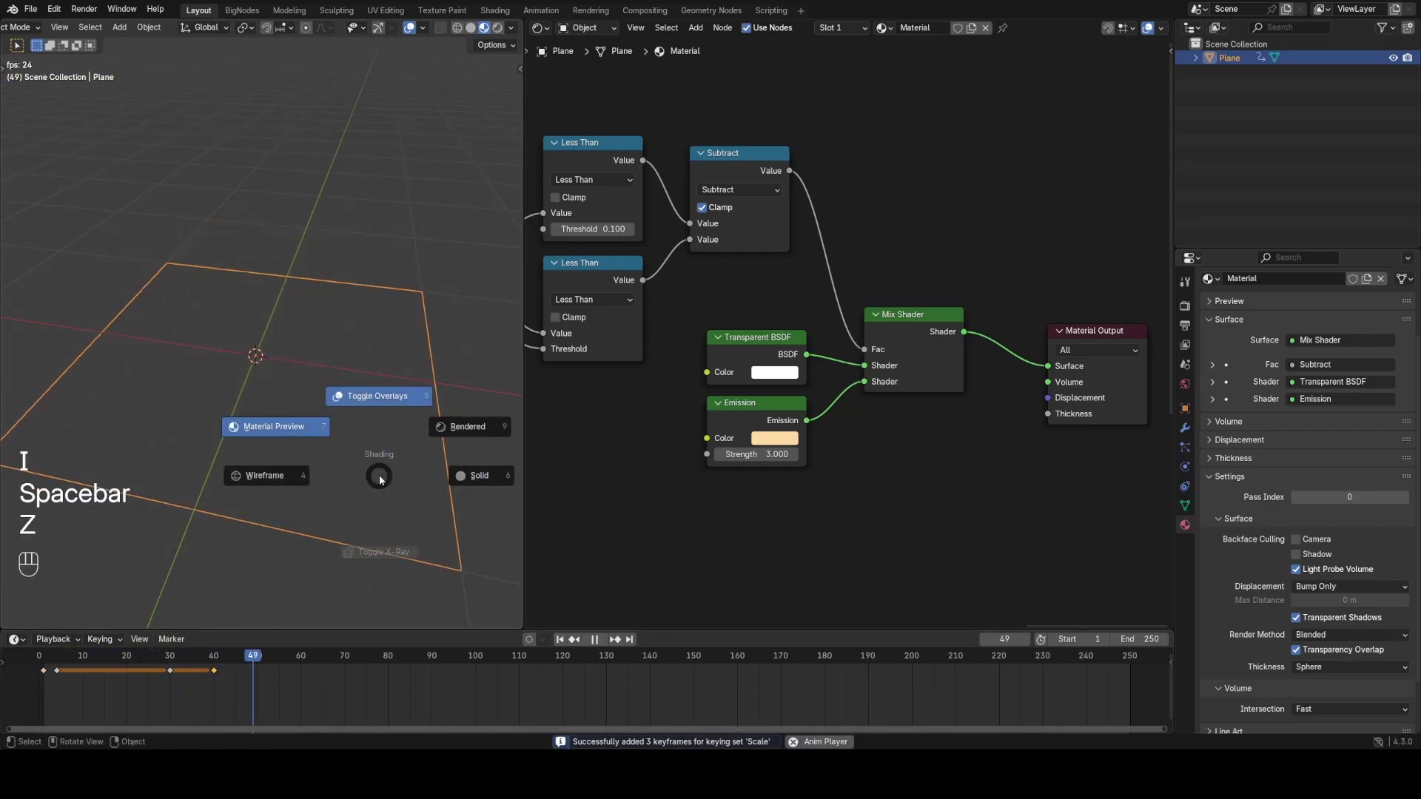
click(379, 400)
key(space)
click(35, 669)
key(space)
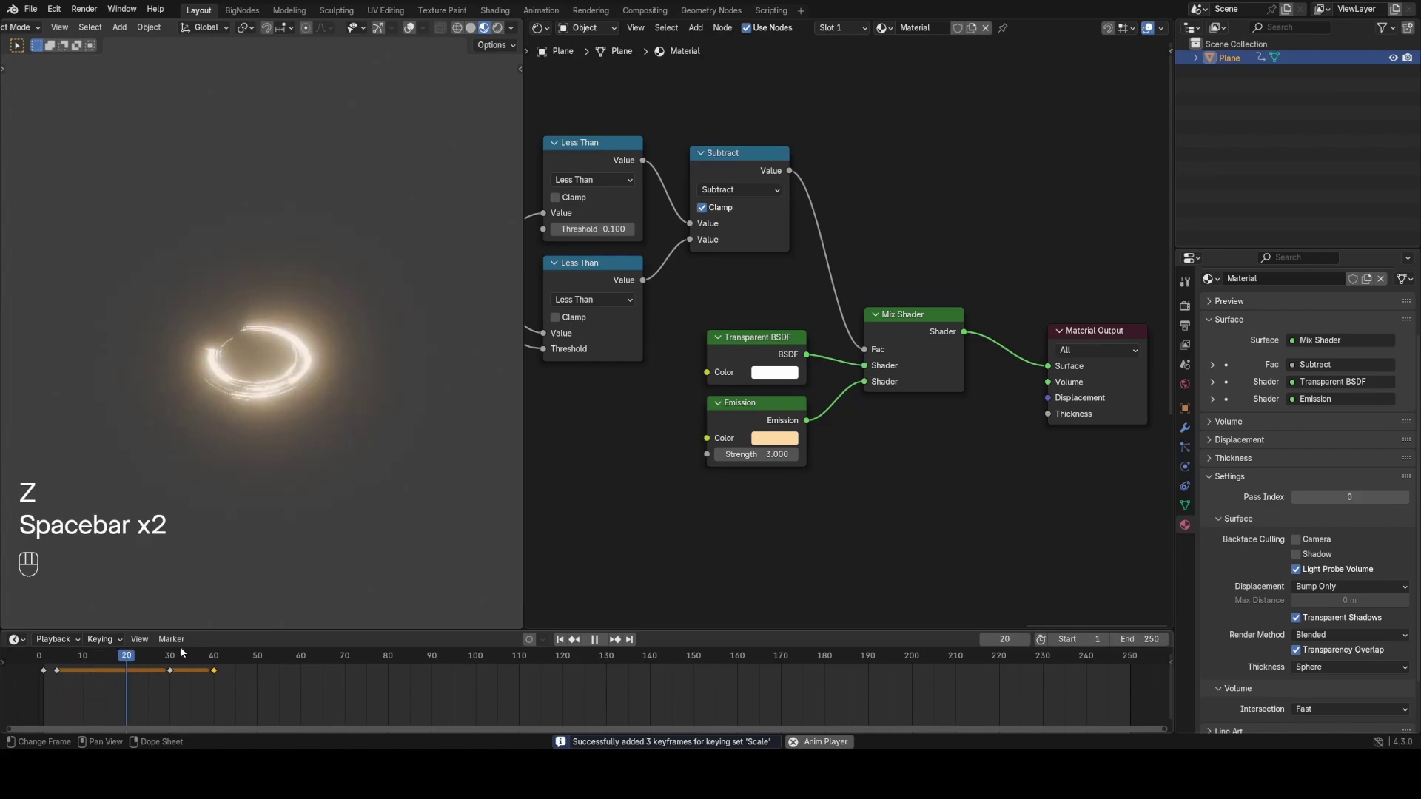
key(space)
Enlarge the timeline area and switch it to the Graph Editor
drag(325, 630, 325, 512)
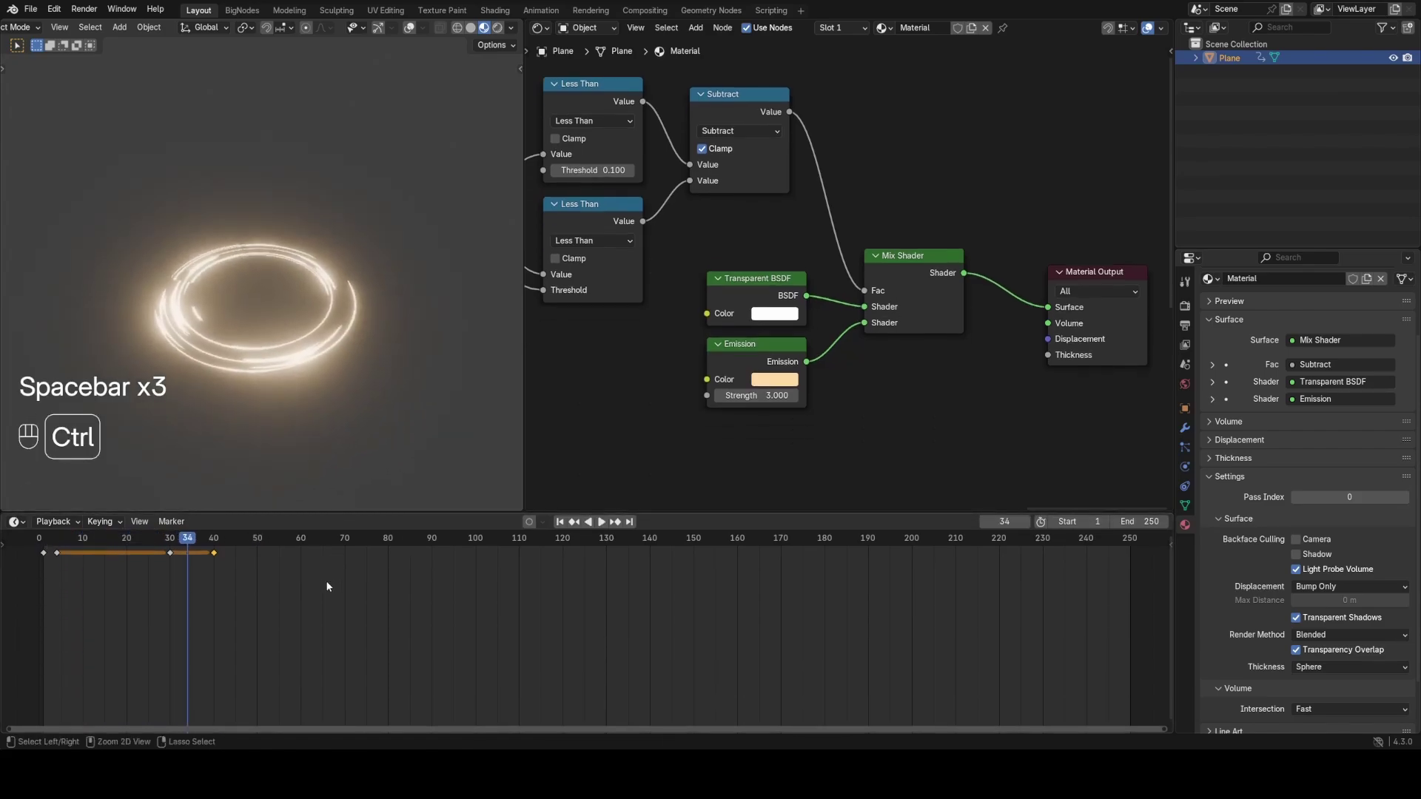
key(ctrl+Tab)
middle_drag(270, 607, 512, 620)
scroll(481, 653, up, 3)
Lengthen the handles of the scale curves' first keyframe in the Graph Editor so the growth starts slowly
click(480, 653)
drag(388, 641, 390, 642)
key(g)
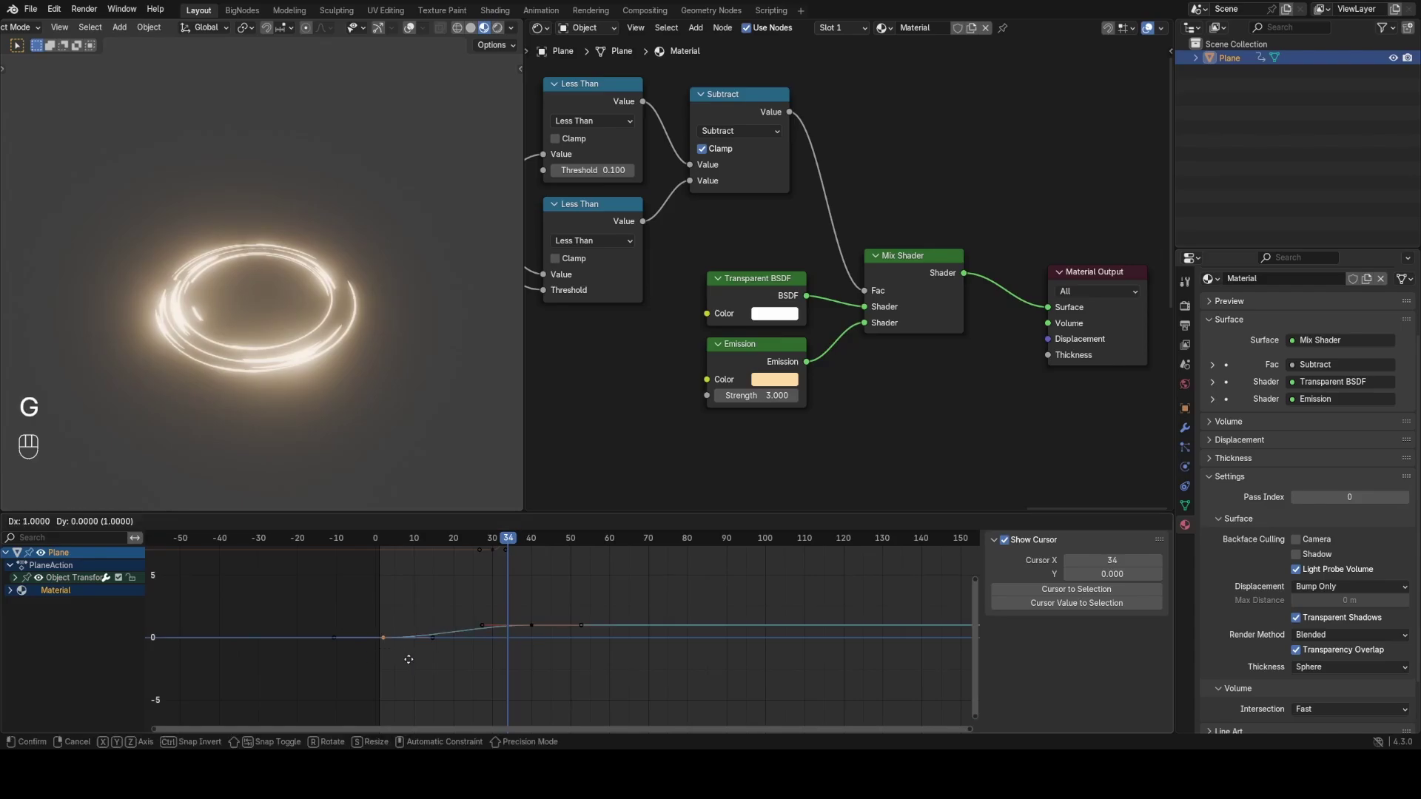
key(x)
key(Escape)
key(s)
click(420, 655)
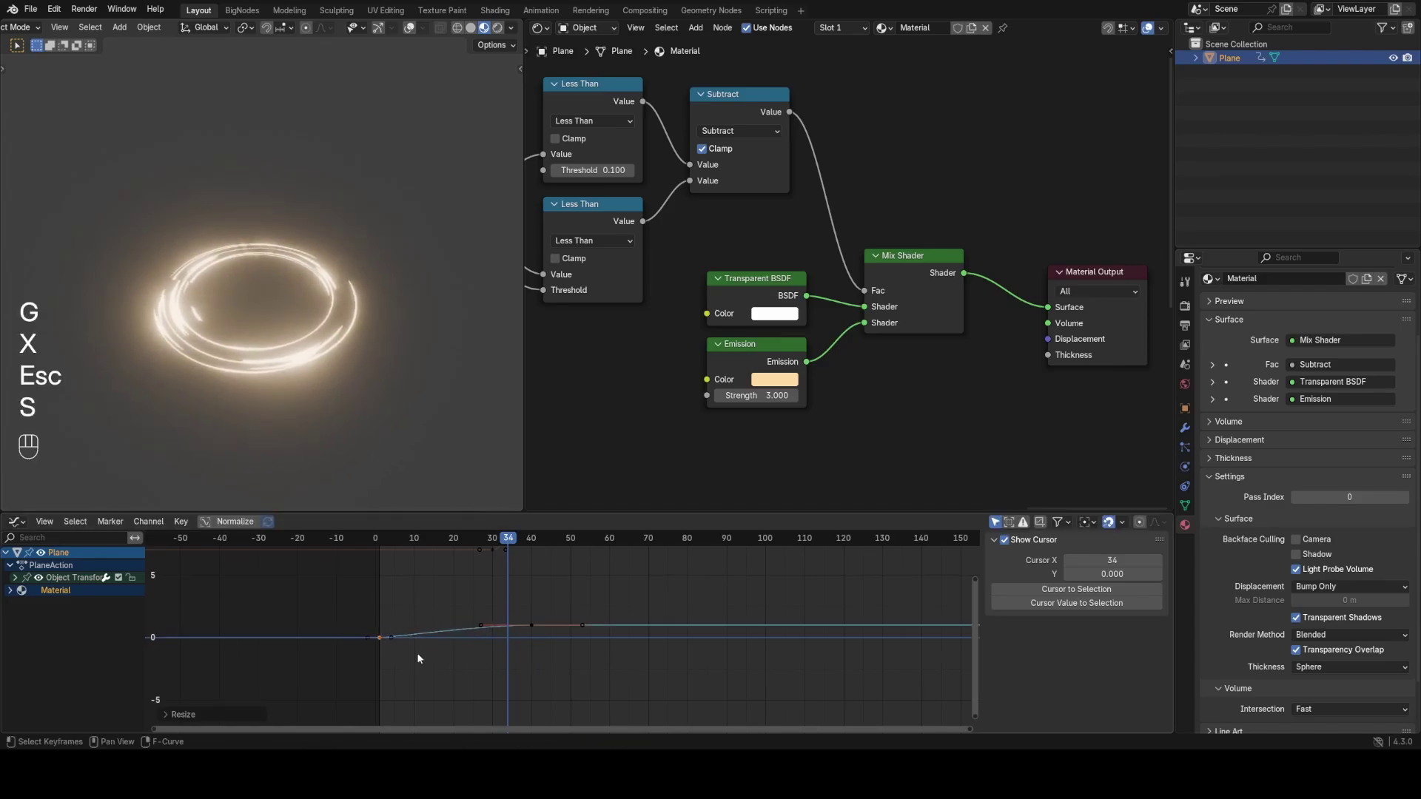
key(ctrl+z)
key(s)
click(512, 649)
Shorten the handles of the scale keyframe at frame 40 and replay the animation from the beginning
drag(520, 615, 547, 641)
key(s)
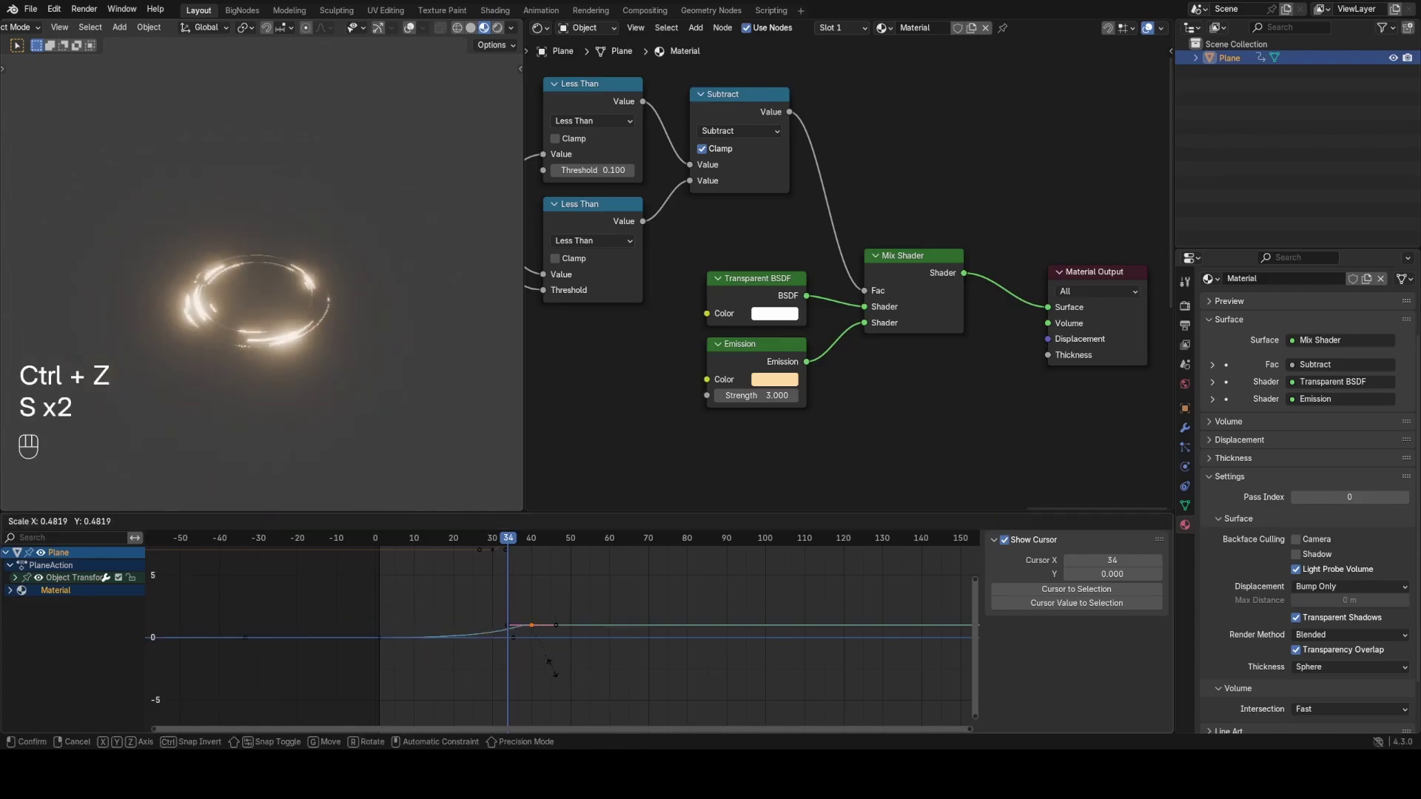
click(531, 648)
drag(459, 540, 363, 539)
key(space)
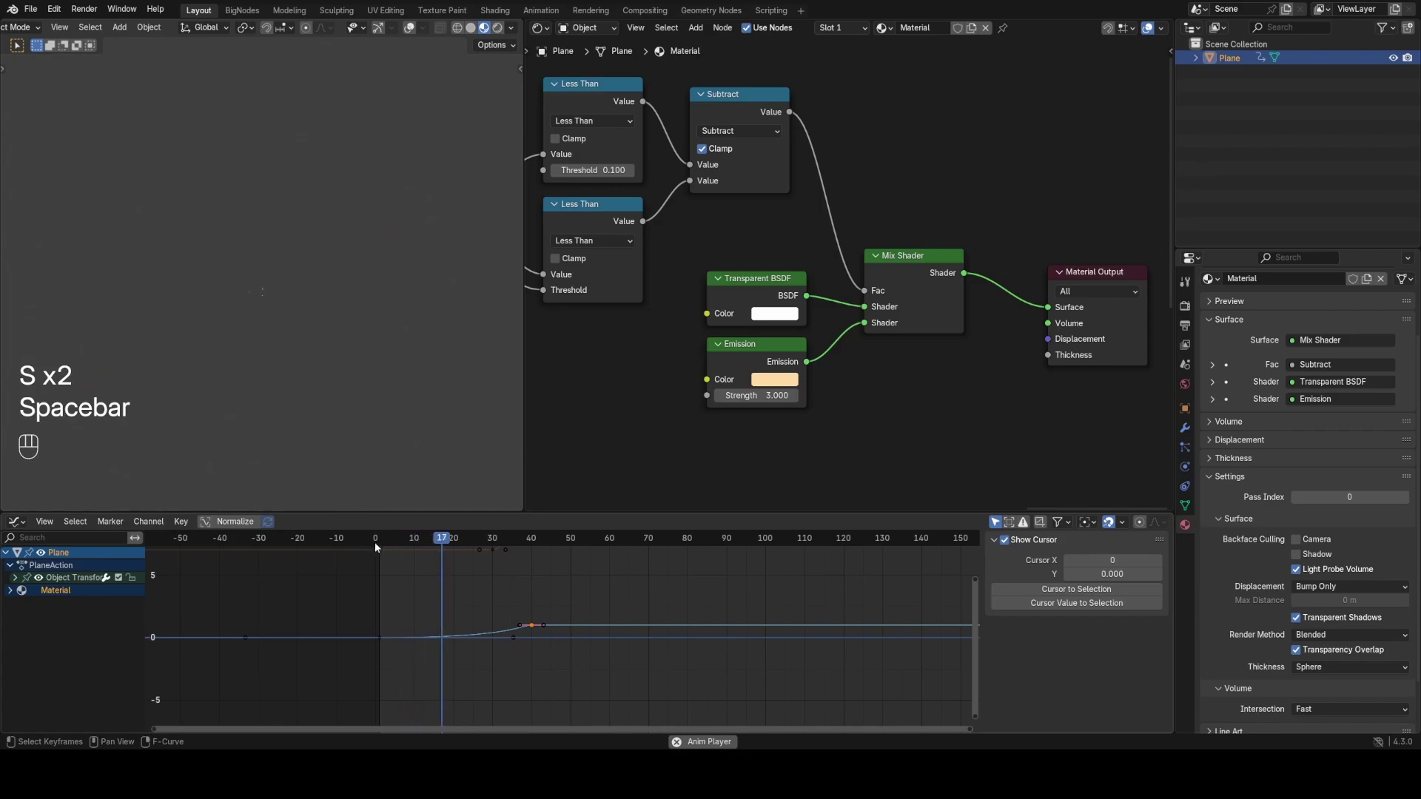
key(space)
Move the last scale keyframe to about frame 52 and raise its value to about 3 while the animation plays
key(g)
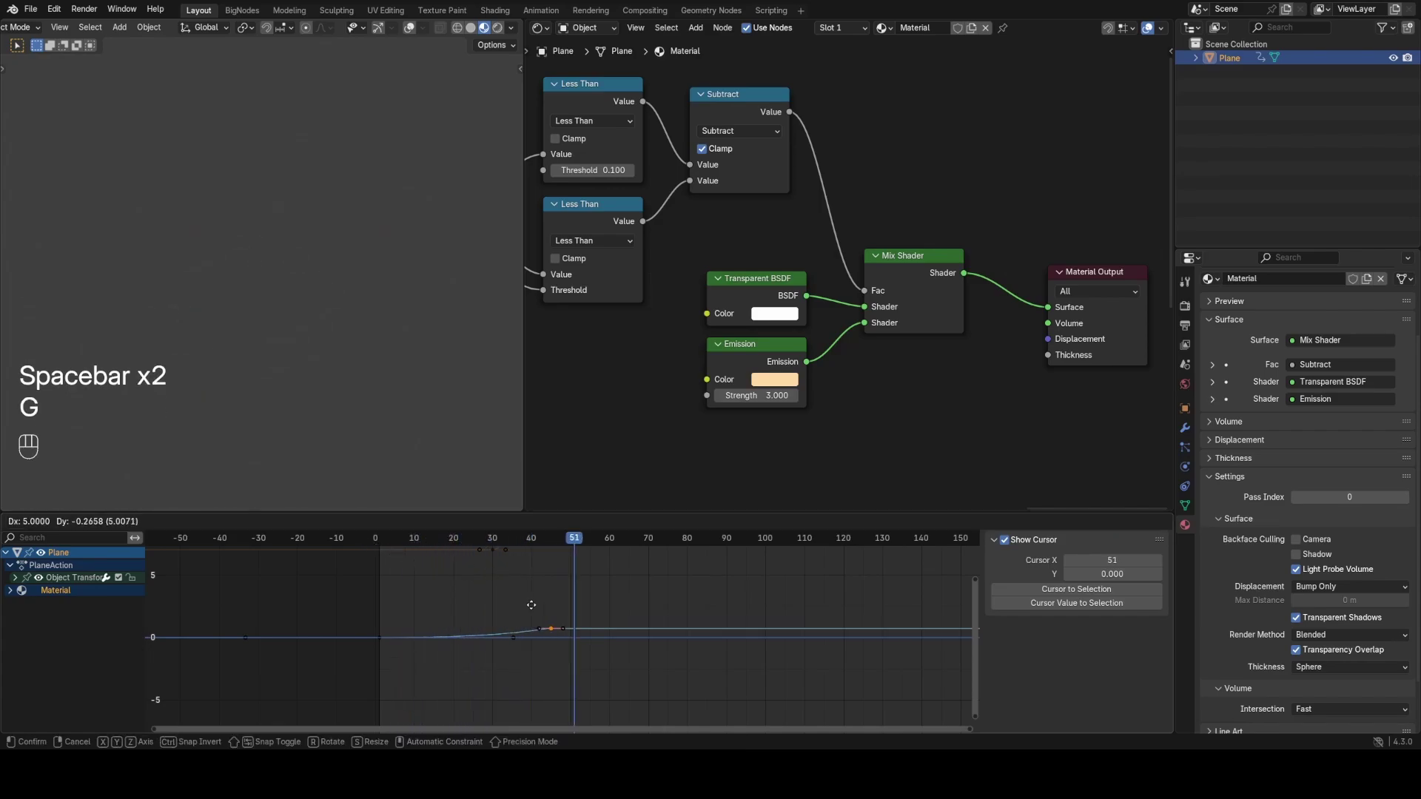
key(x)
click(562, 601)
key(space)
key(g)
key(y)
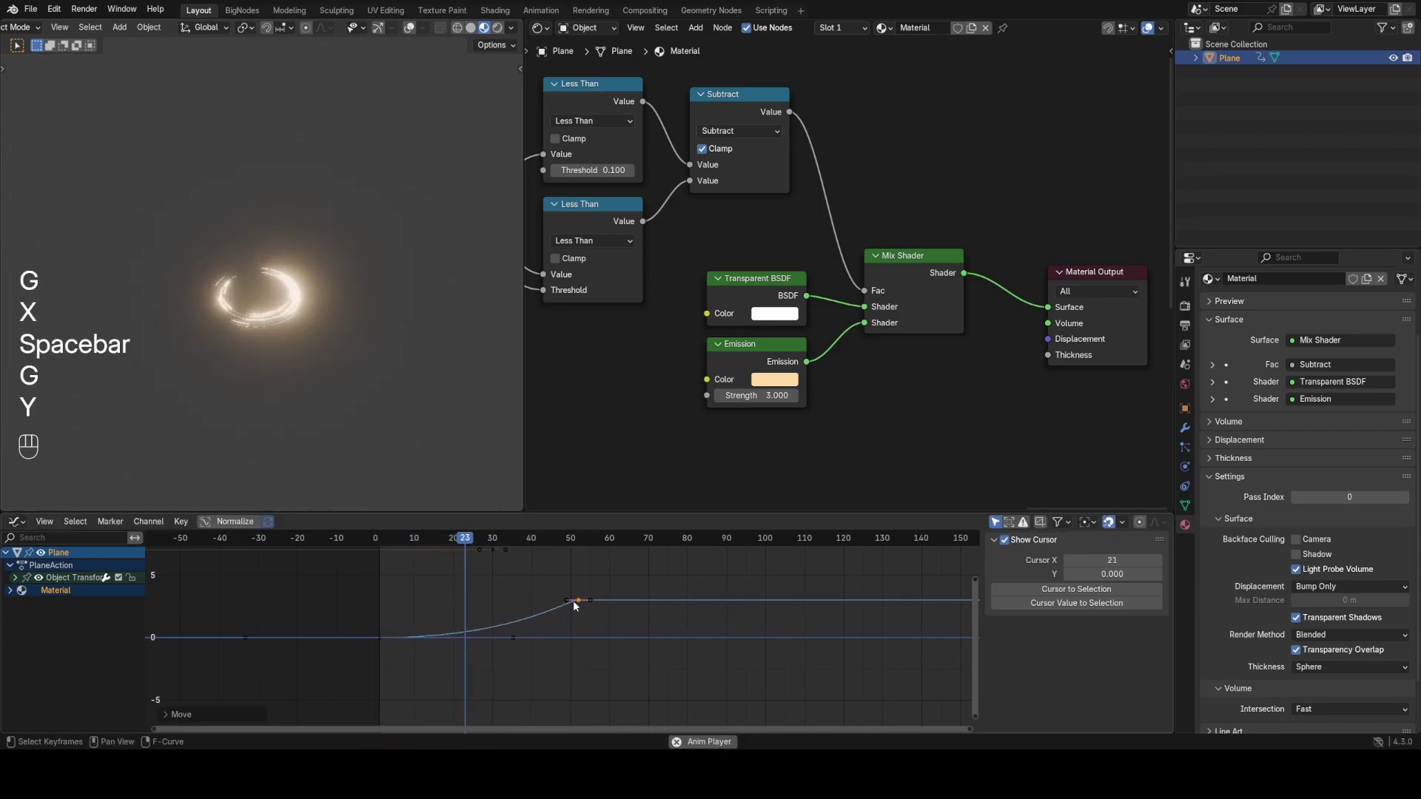
click(571, 605)
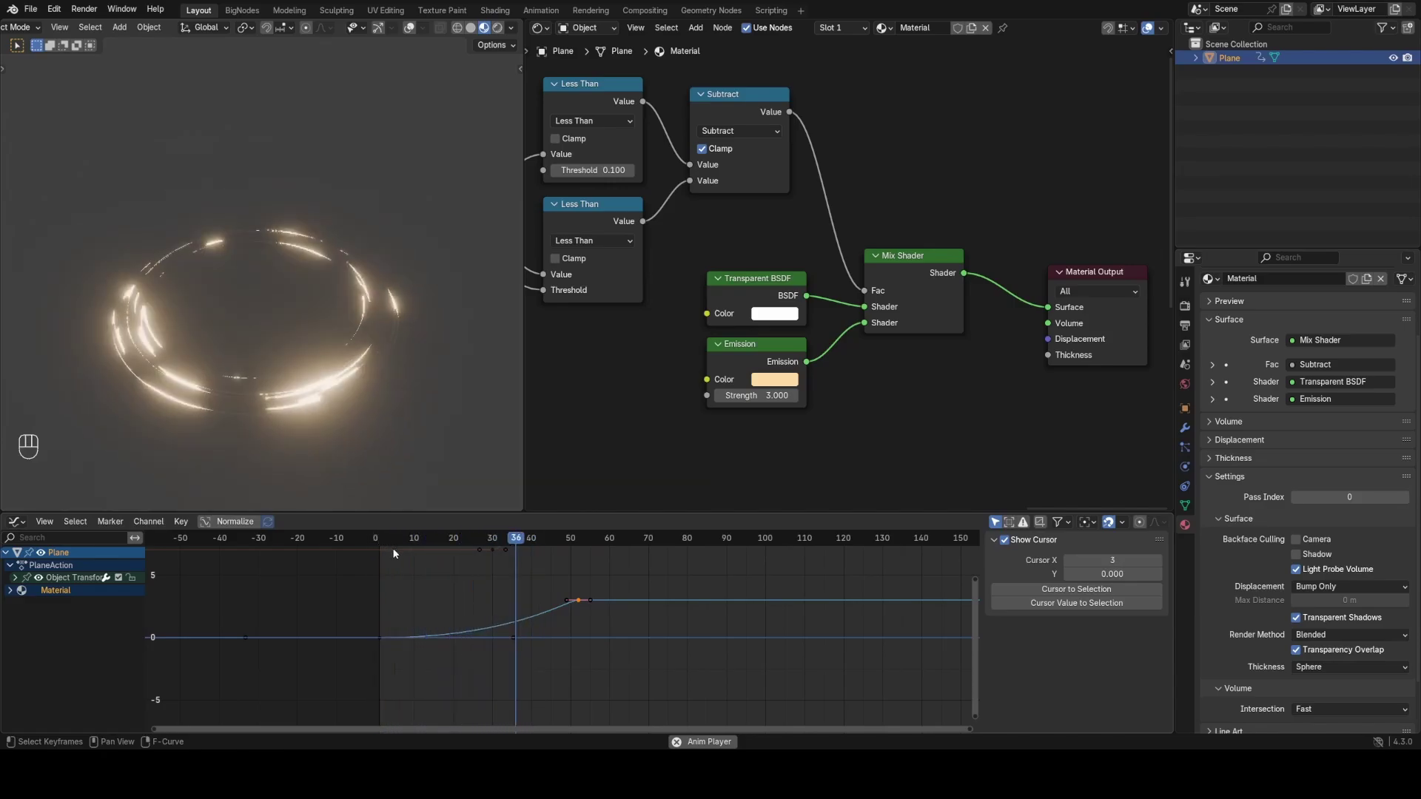
Stop the playback, go to frame 34 and save the file while inspecting the enlarged ring
key(space)
key(ctrl+s)
drag(461, 545, 508, 545)
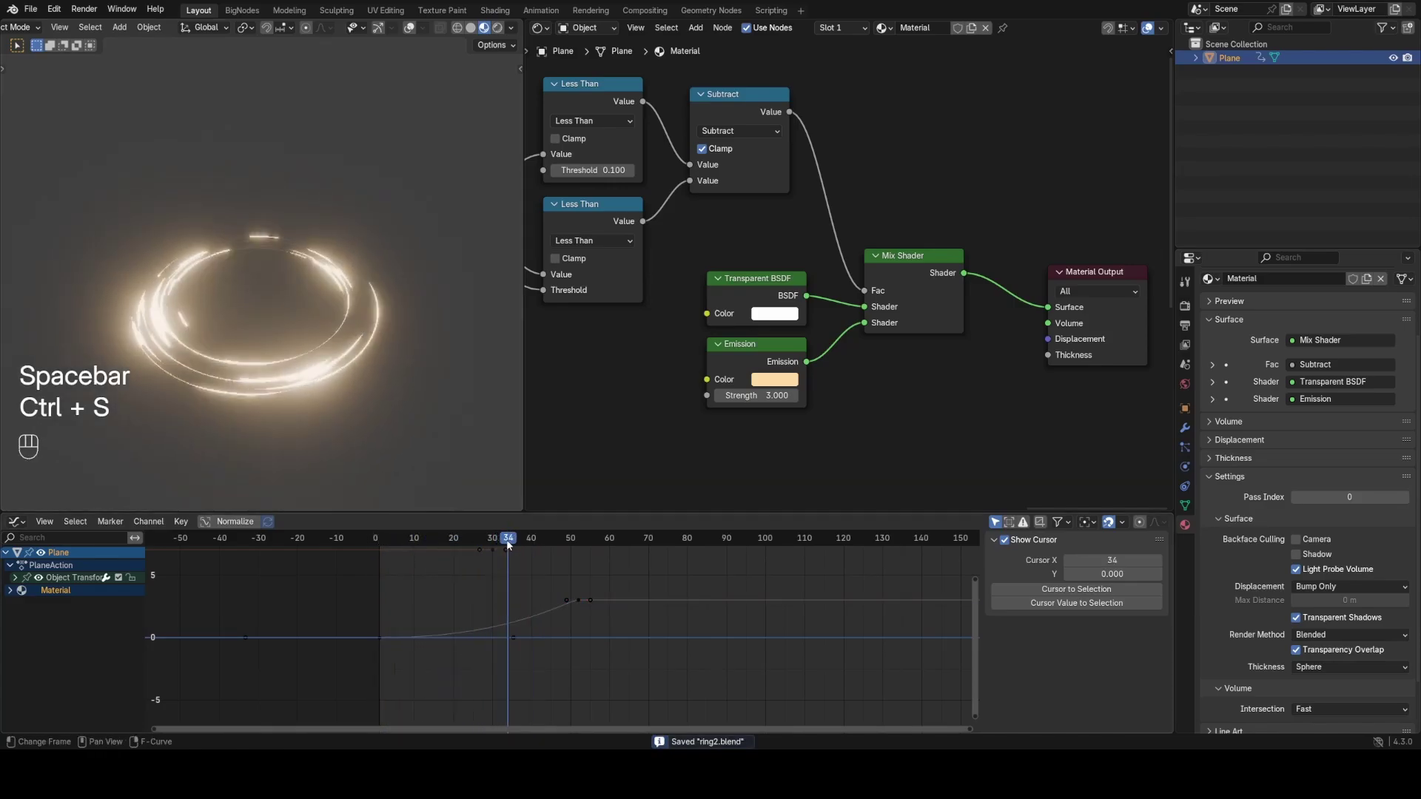
key(ctrl+s)
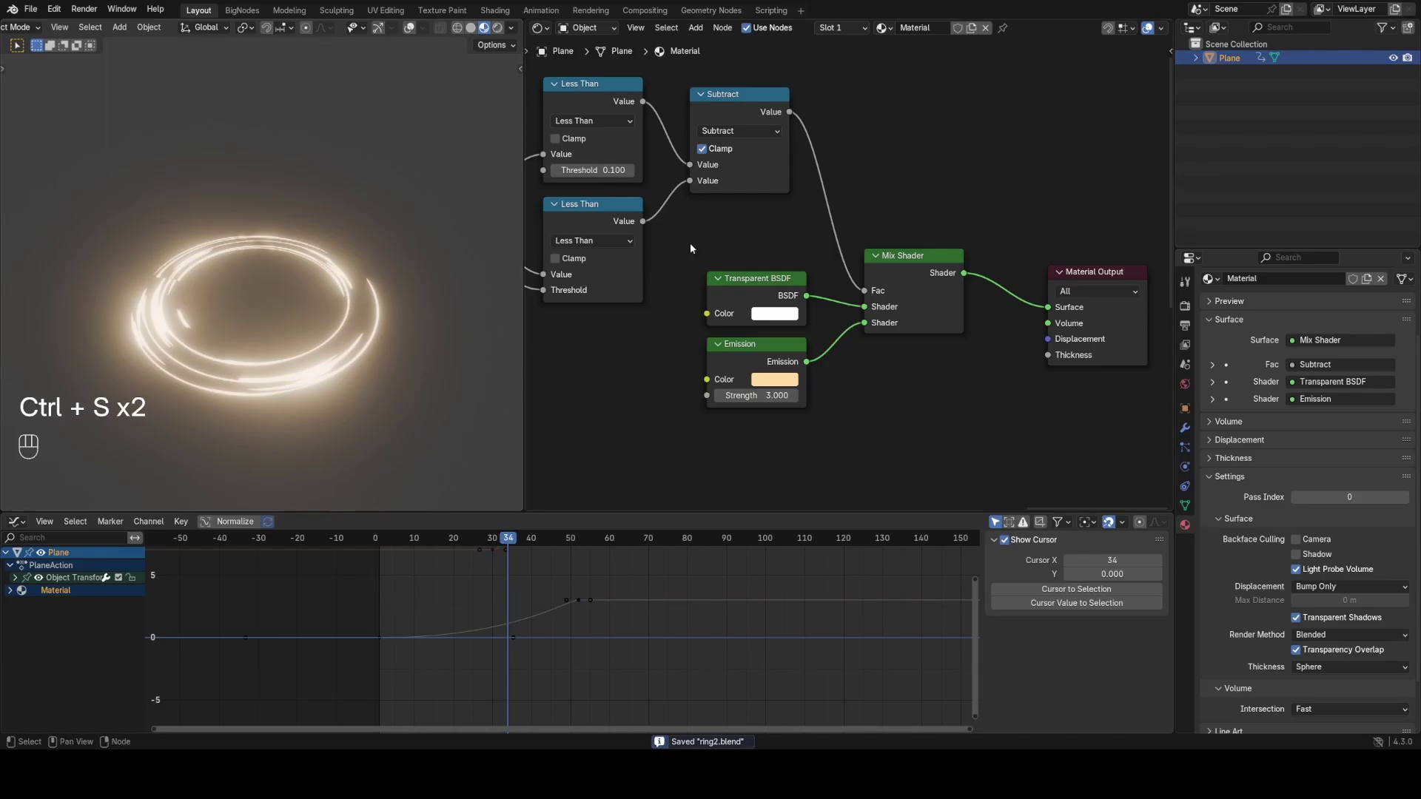
scroll(839, 253, down, 1)
scroll(393, 308, down, 2)
middle_drag(393, 308, 438, 303)
scroll(438, 303, up, 2)
key(ctrl+s)
Shift the Emission colour to a more saturated orange and save the file
click(797, 374)
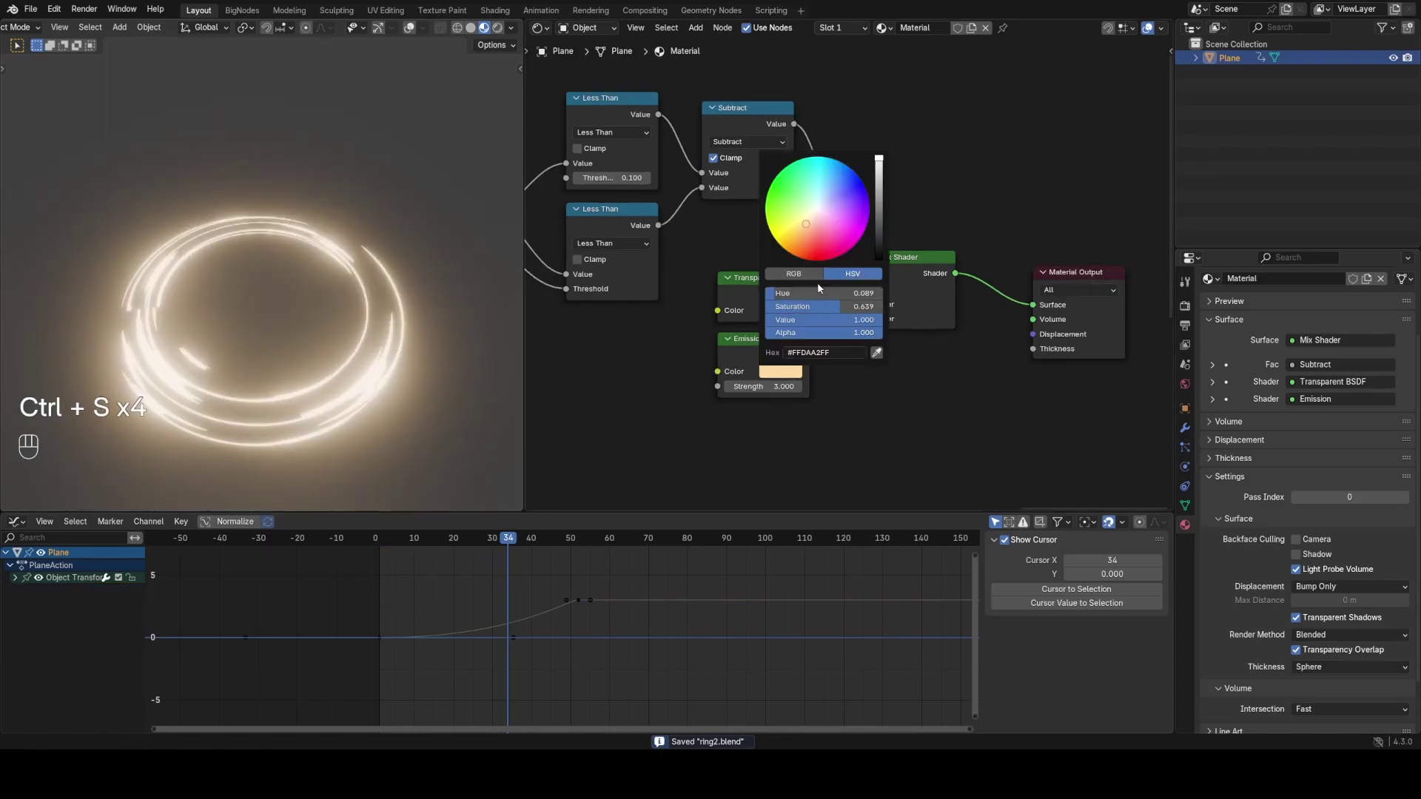
drag(804, 227, 804, 232)
key(ctrl+s)
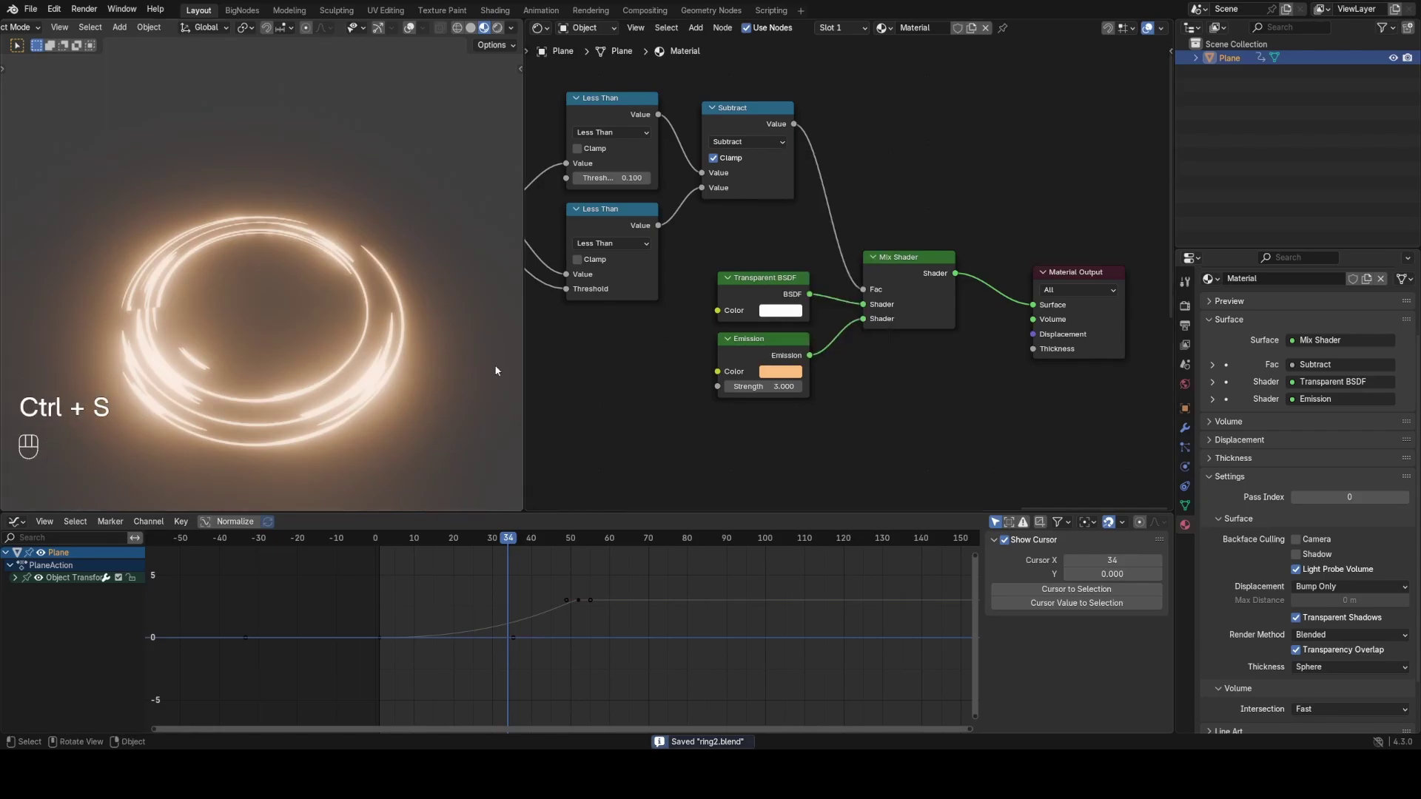
Hide the ring plane and add a new mesh plane
scroll(419, 331, down, 2)
shift+middle_drag(419, 332, 393, 305)
scroll(394, 306, up, 3)
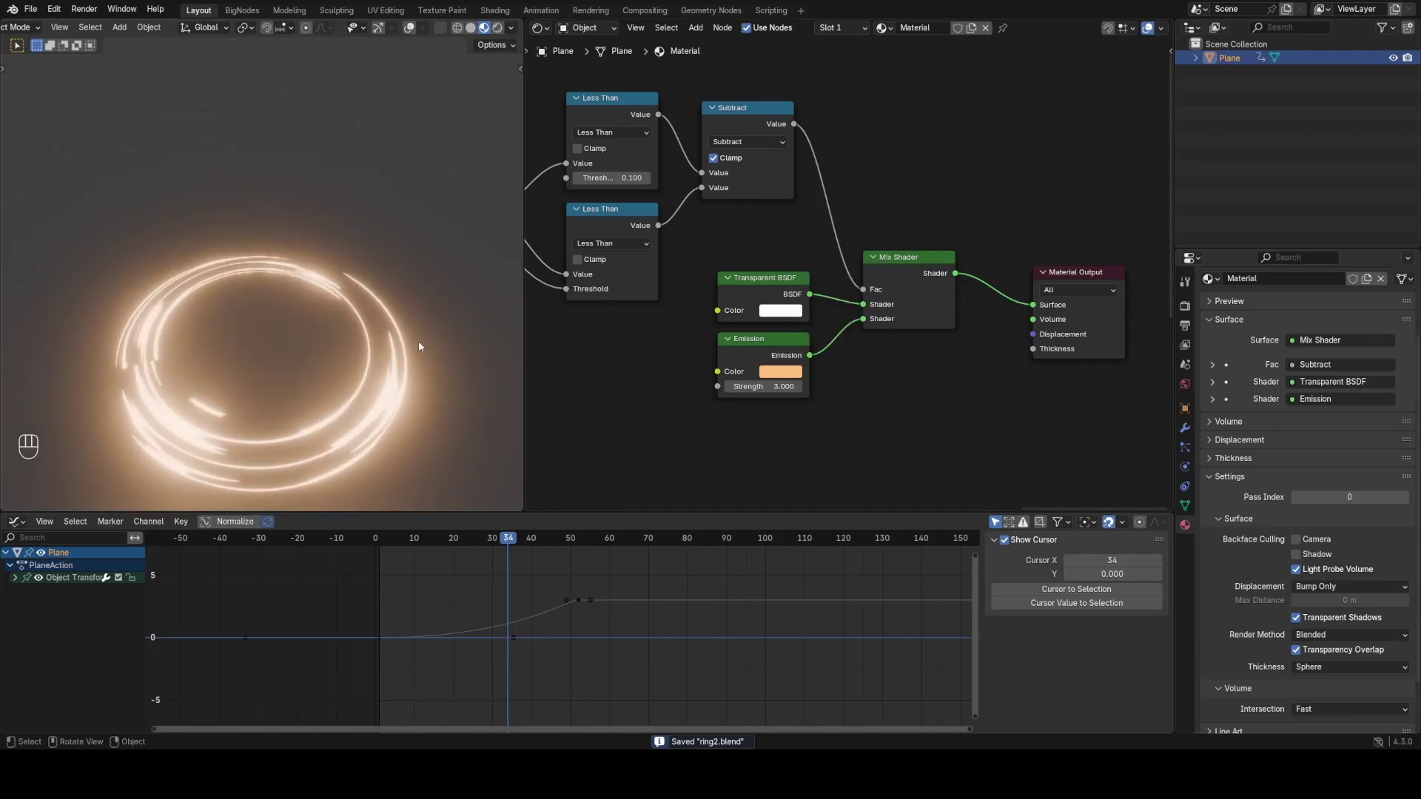
key(h)
key(shift+a)
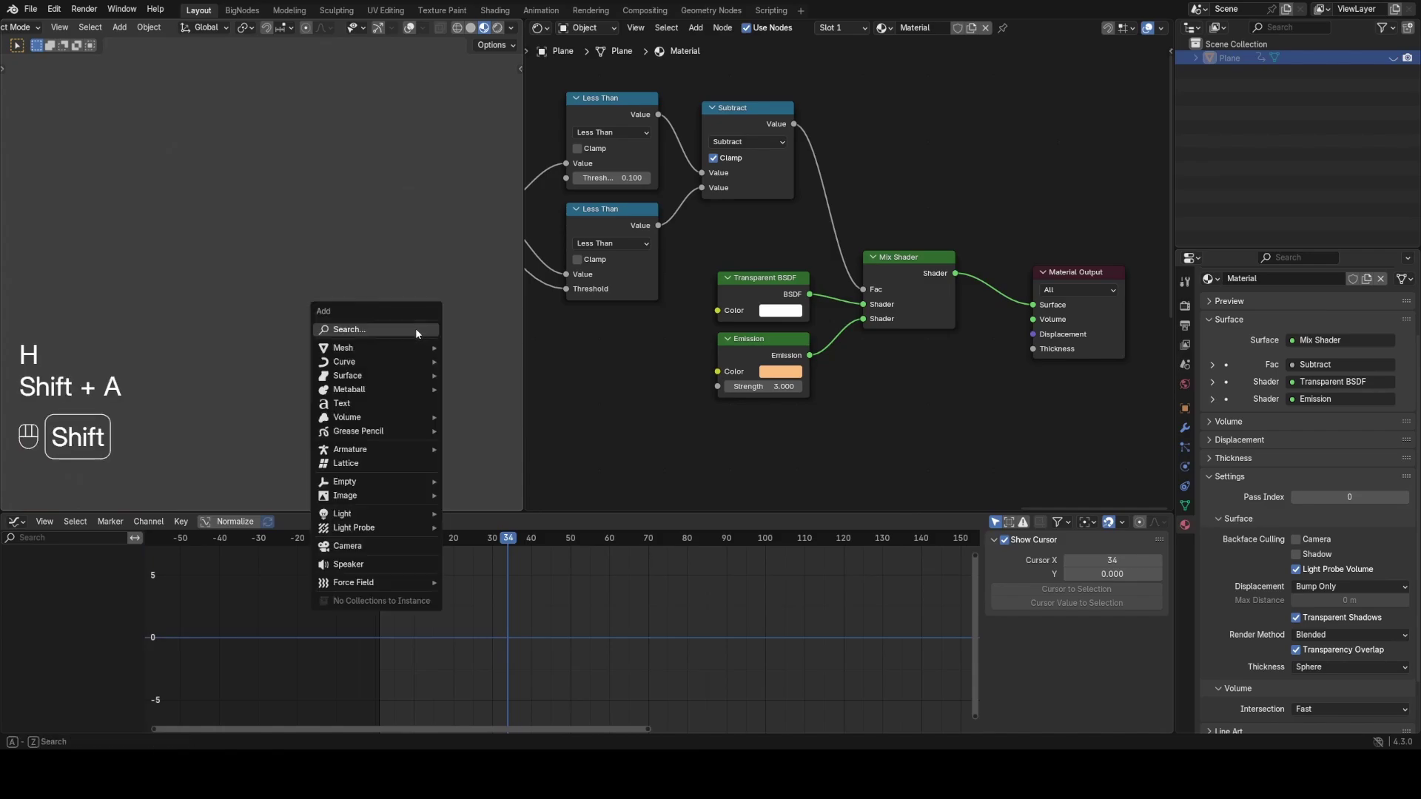
mouse_move(370, 339)
click(460, 339)
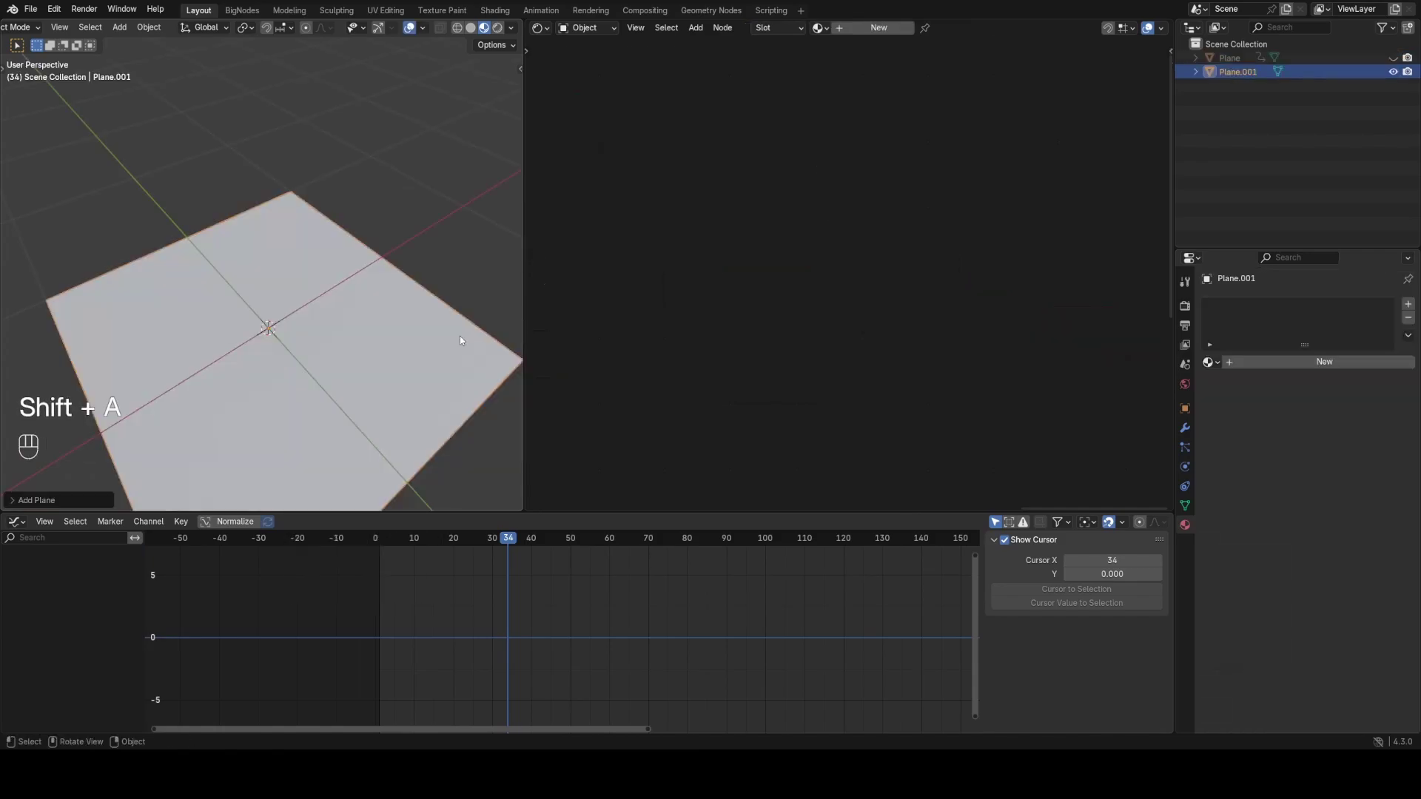
Scale the new plane's geometry down along Y in Edit Mode to form a narrow strip, then return to Object Mode
middle_drag(356, 320, 442, 362)
key(Tab)
key(s)
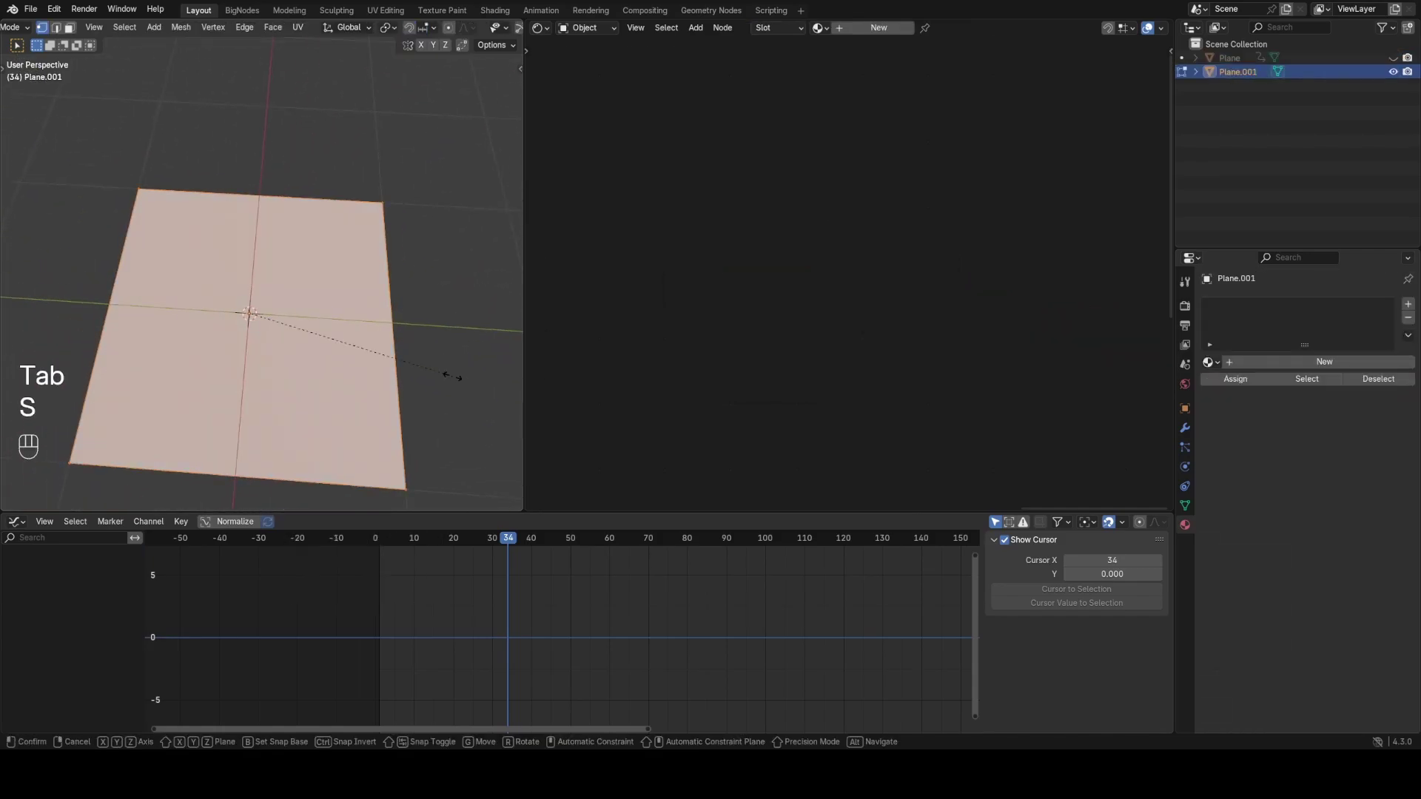
key(y)
click(381, 325)
middle_drag(381, 326, 322, 325)
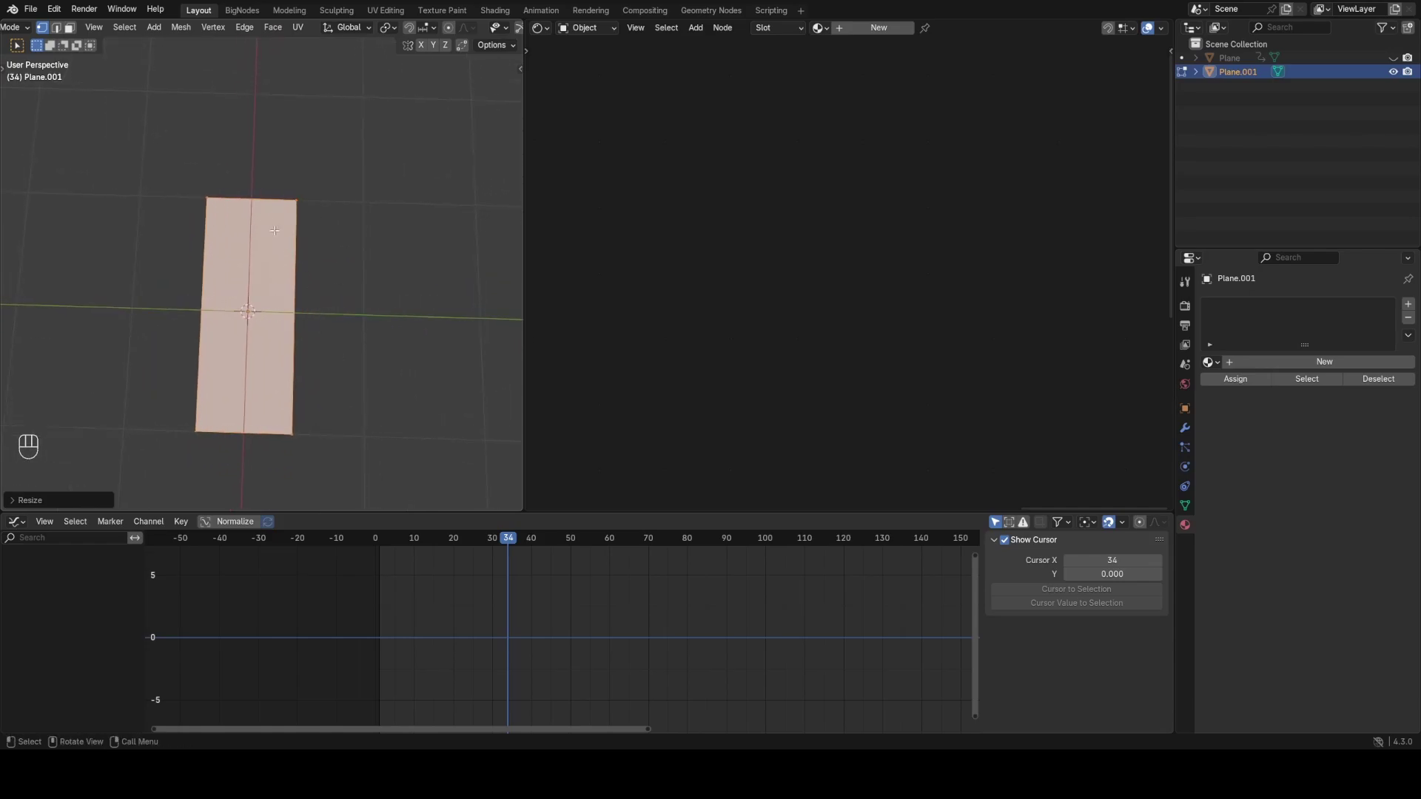
key(Tab)
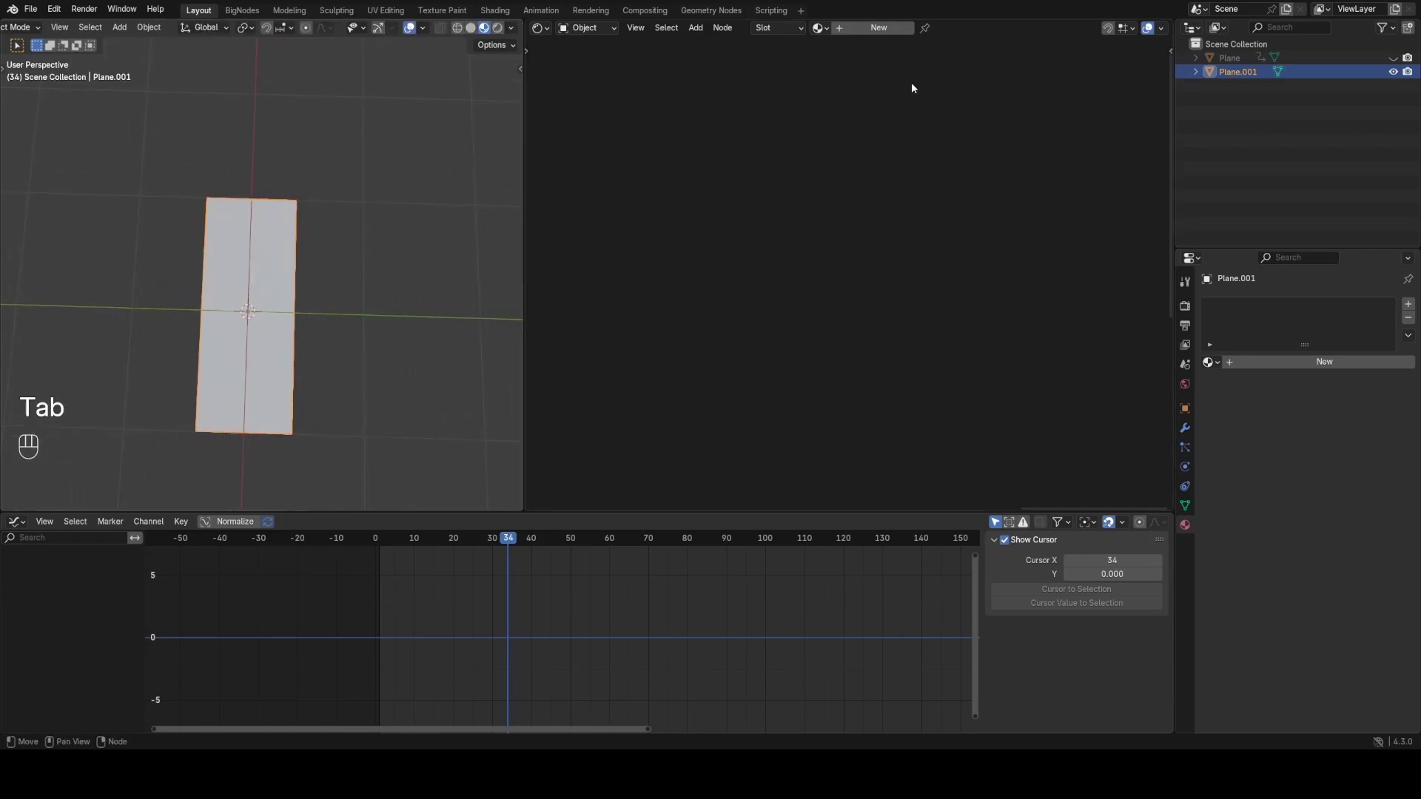
Create a new material named Line for the strip and delete its Principled BSDF node
click(852, 28)
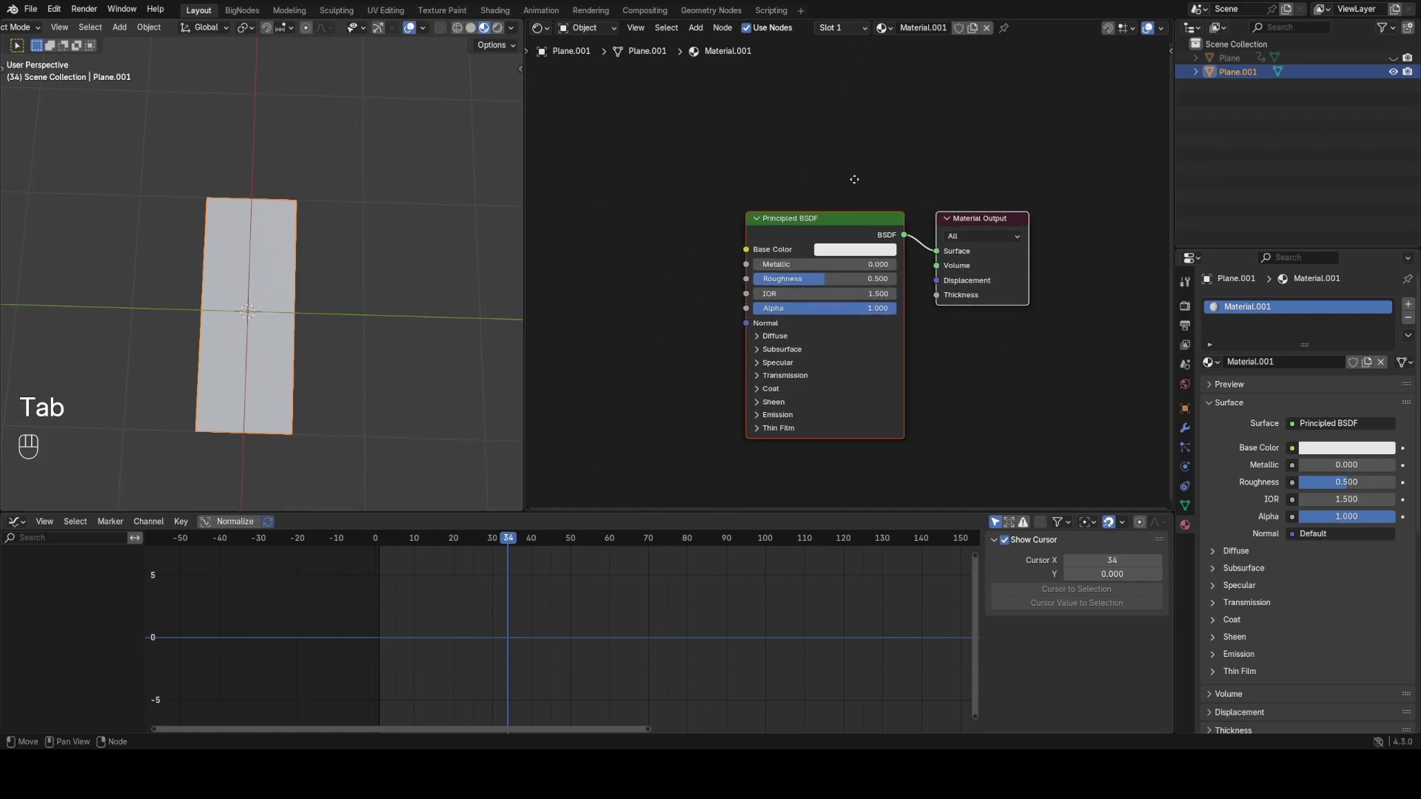
key(x)
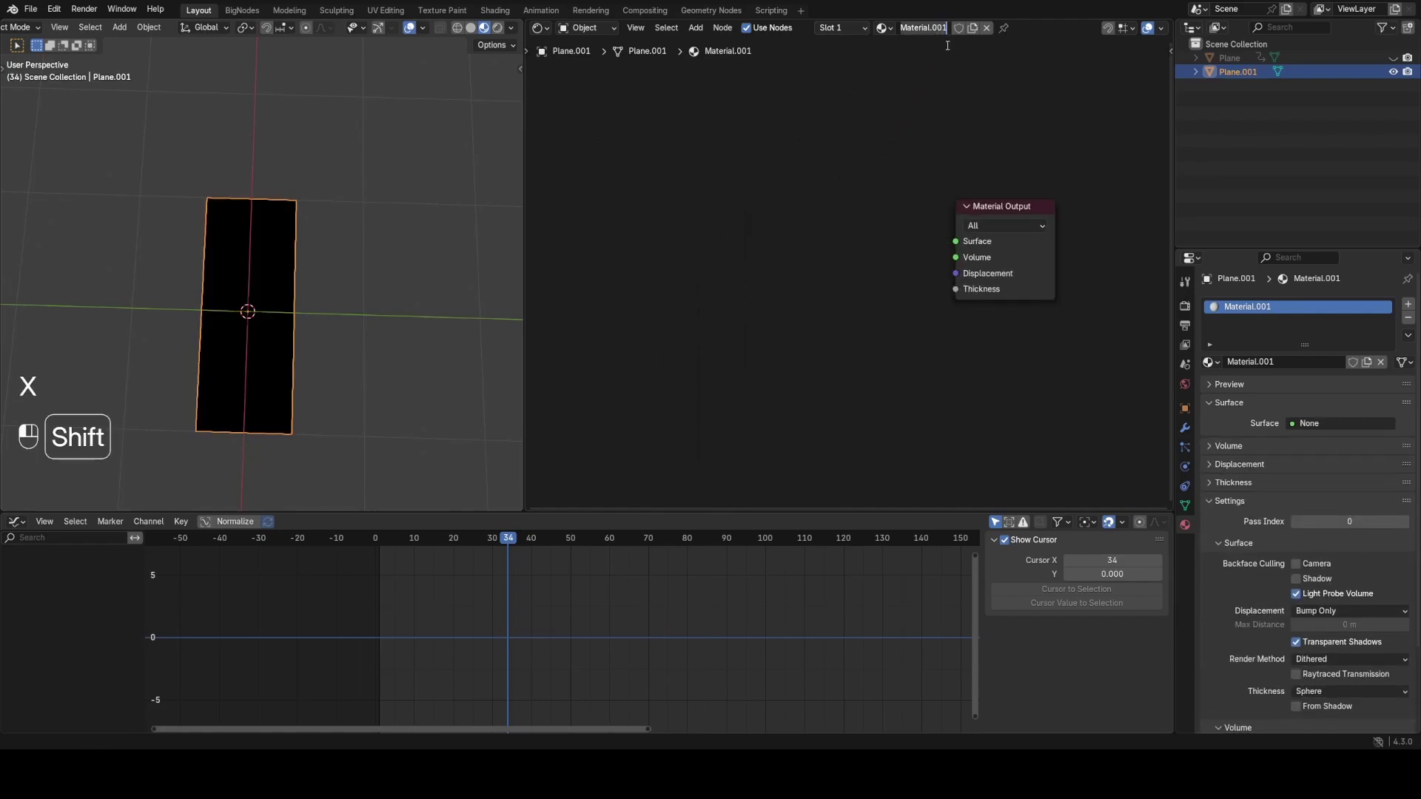
Add an Emission node and a Transparent BSDF node to the Line material
key(shift+a)
click(823, 194)
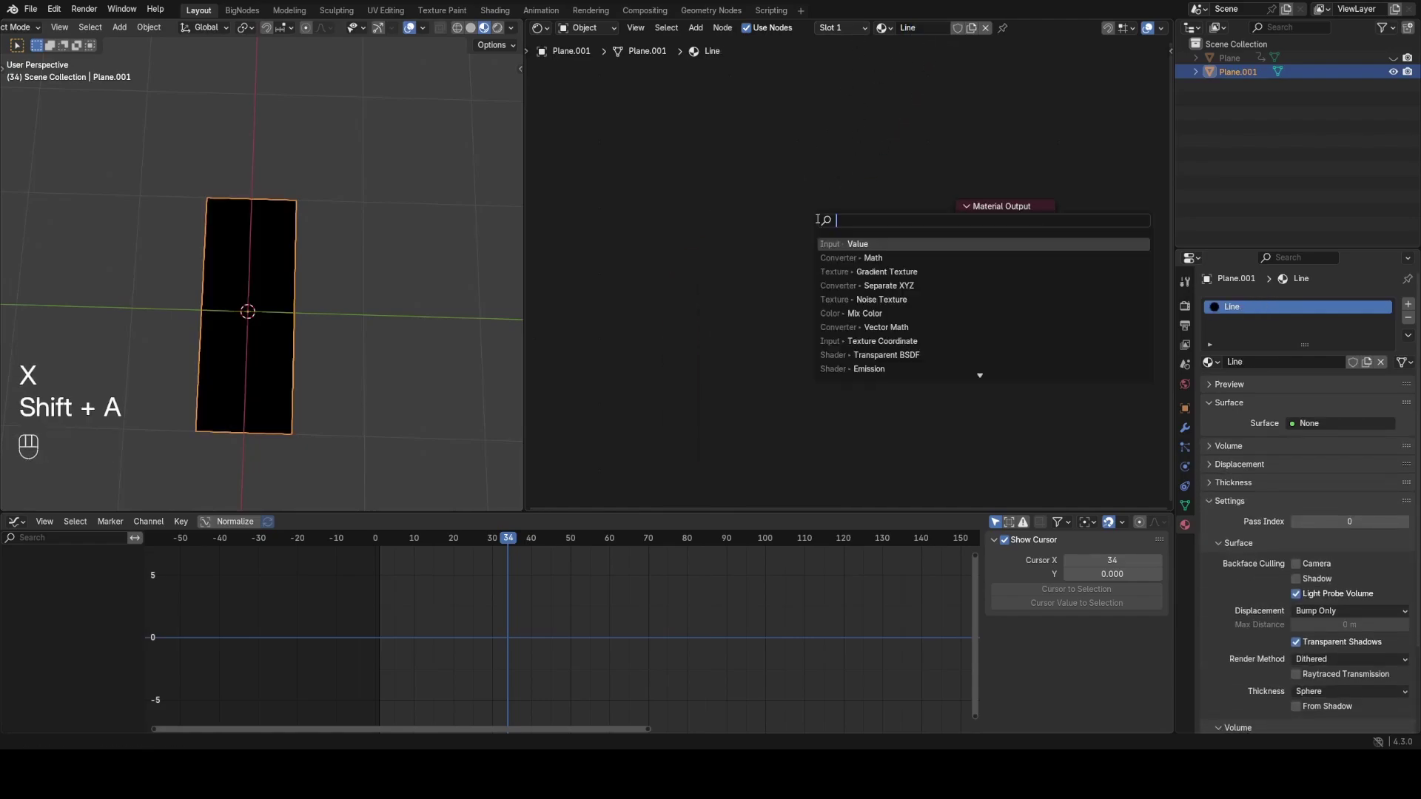
text(em)
key(Return)
click(739, 213)
key(shift+a)
text(a)
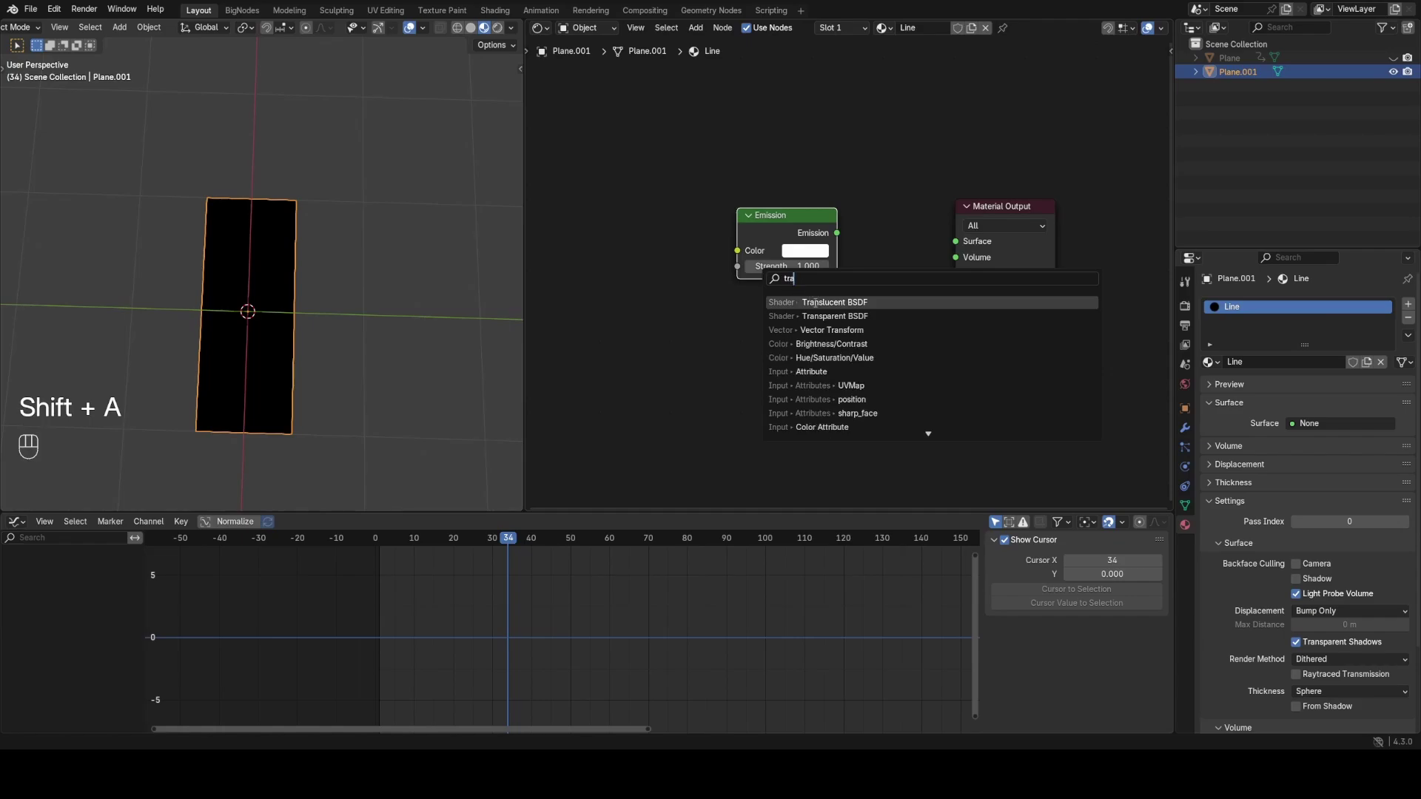
click(786, 314)
click(732, 297)
Combine Emission and Transparent BSDF in a Mix Shader connected to the Material Output, and set the material's render method to Blended
ctrl+shift+right_drag(777, 311, 781, 255)
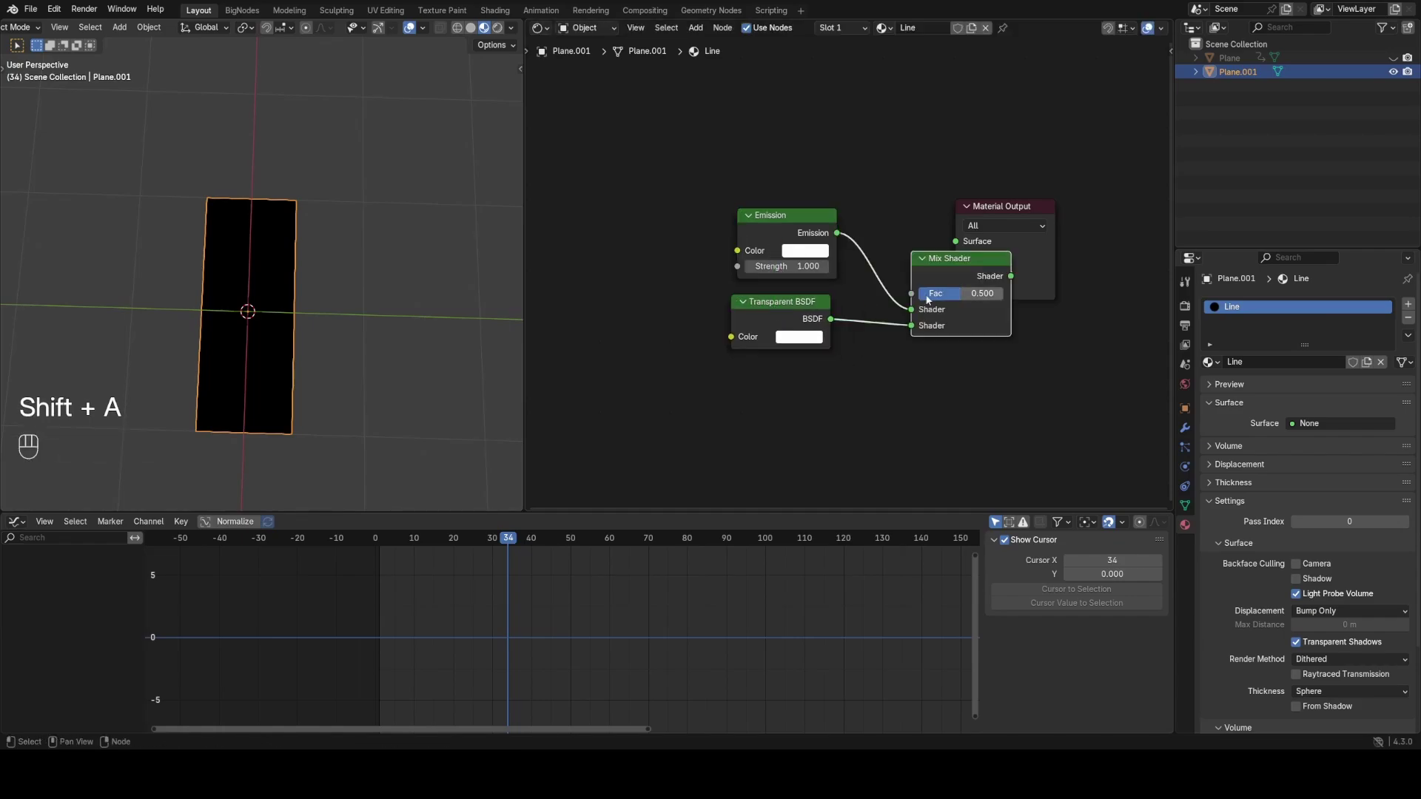
drag(1042, 261, 1152, 270)
ctrl+shift+click(978, 281)
drag(967, 272, 956, 237)
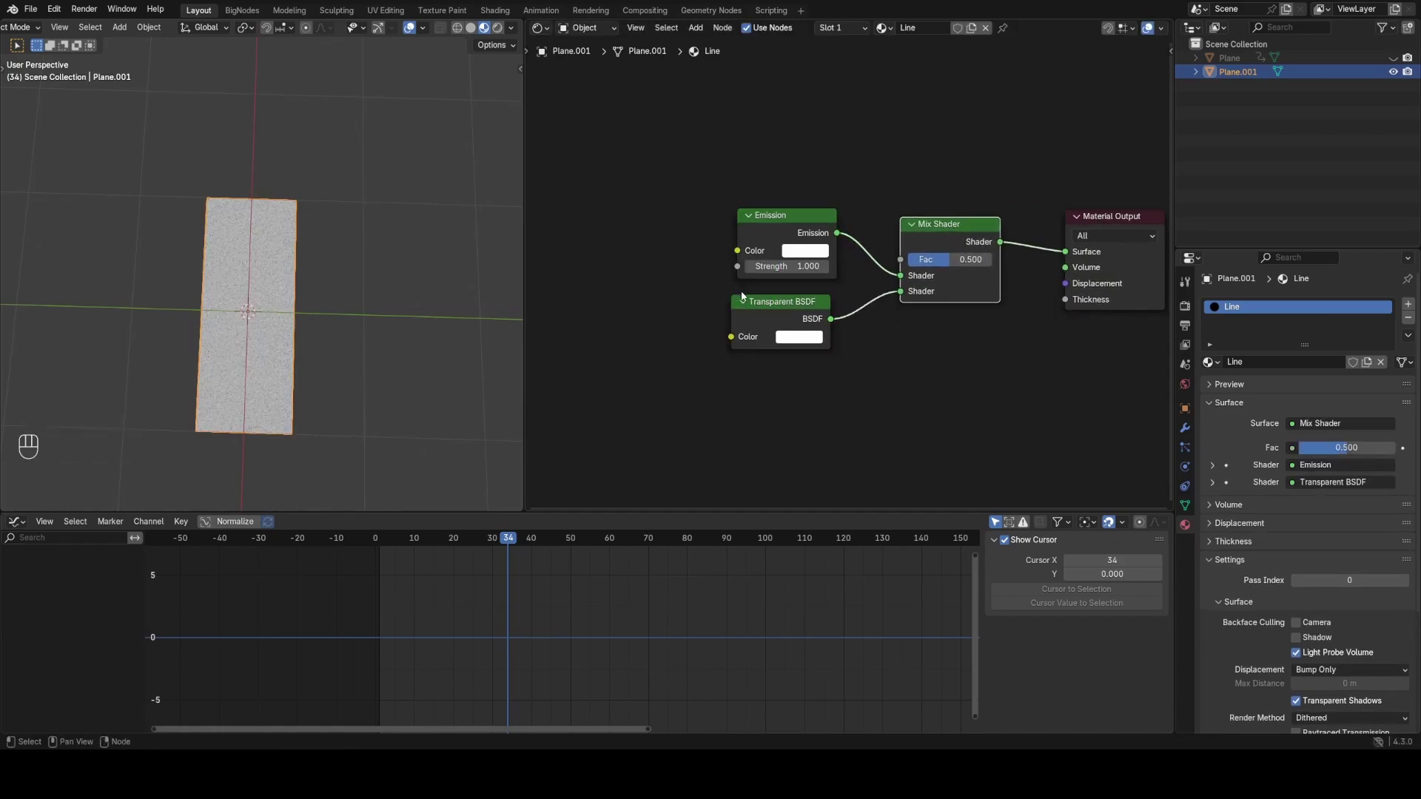
drag(762, 308, 780, 310)
click(1326, 718)
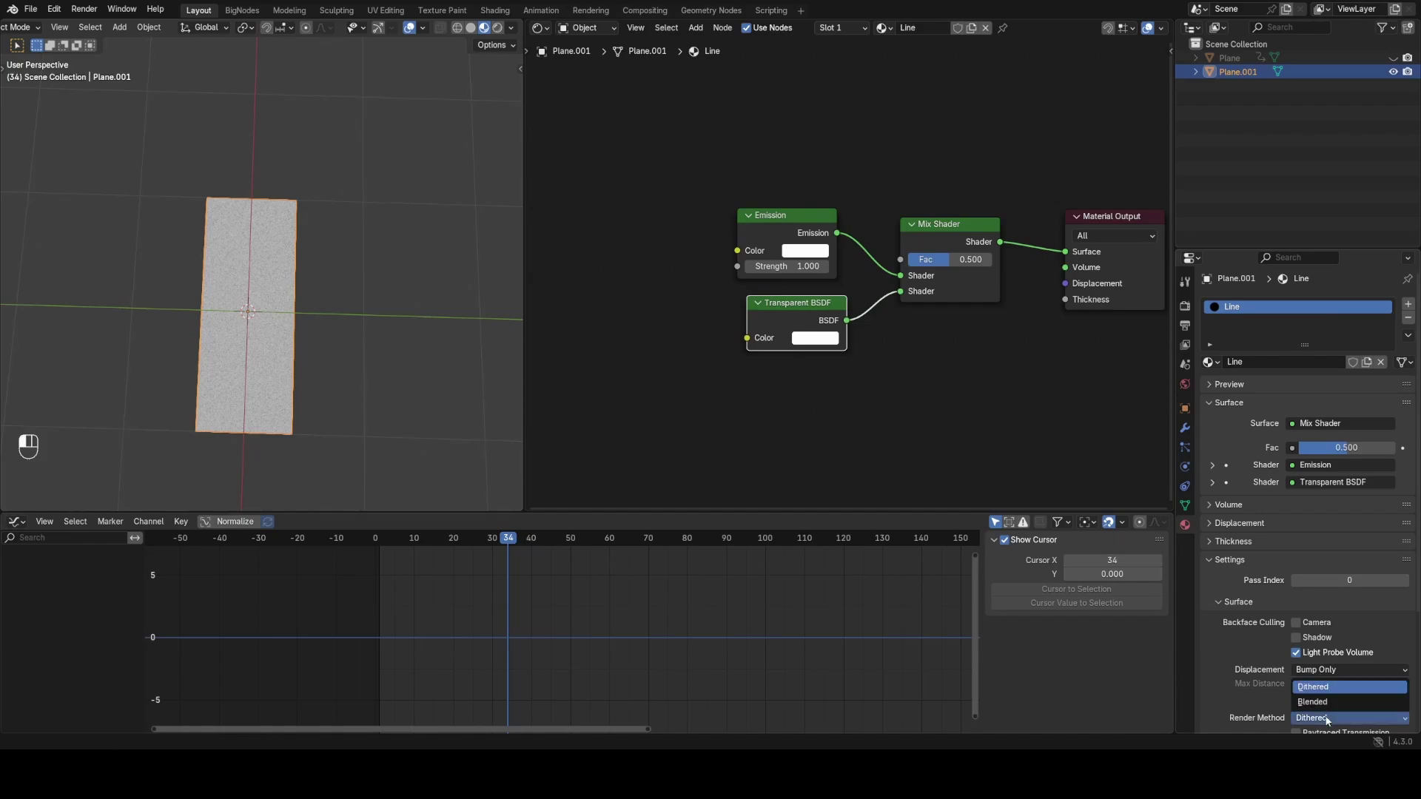
click(1312, 702)
Add a Texture Coordinate node to the Line material and preview its UV output on the strip
middle_drag(681, 303, 879, 374)
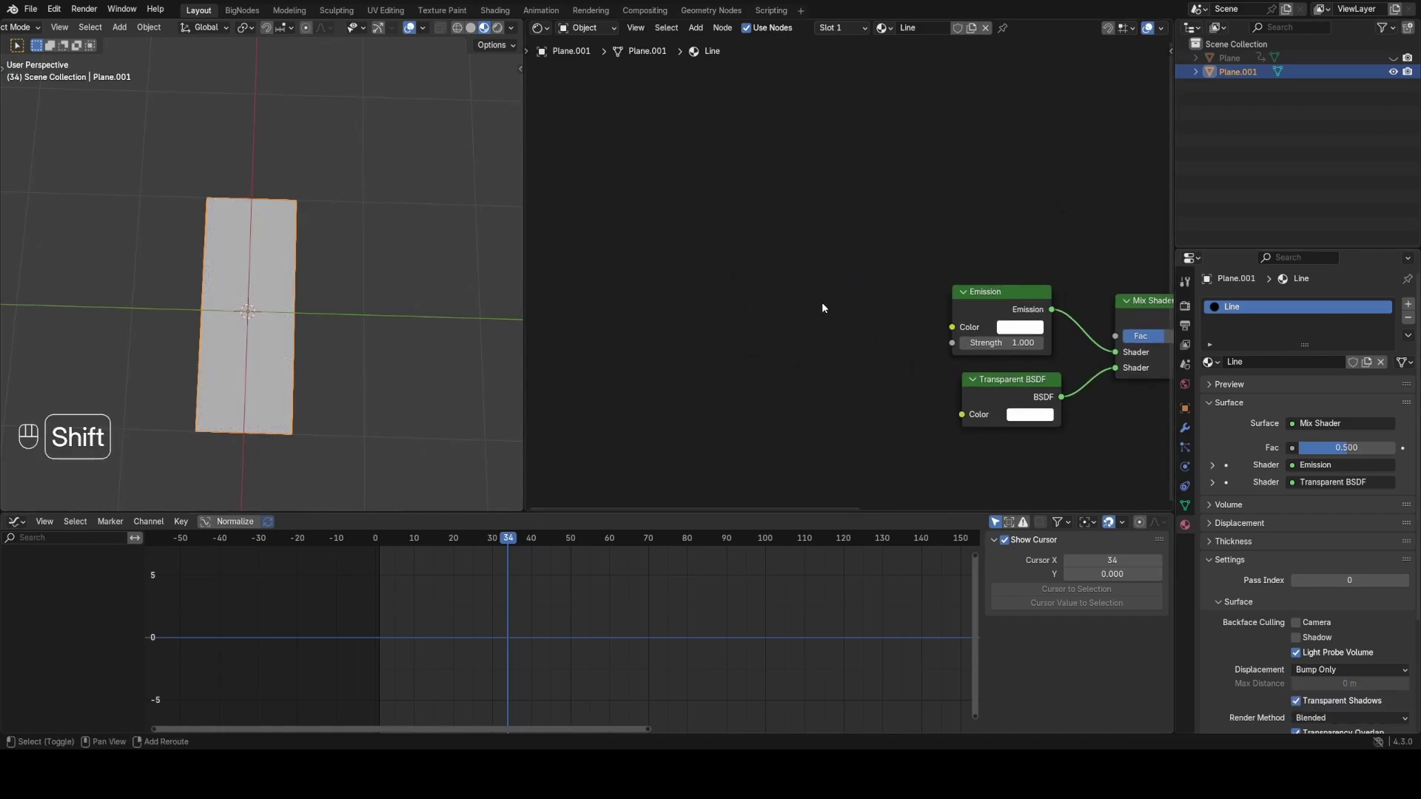
key(shift+a)
text(text)
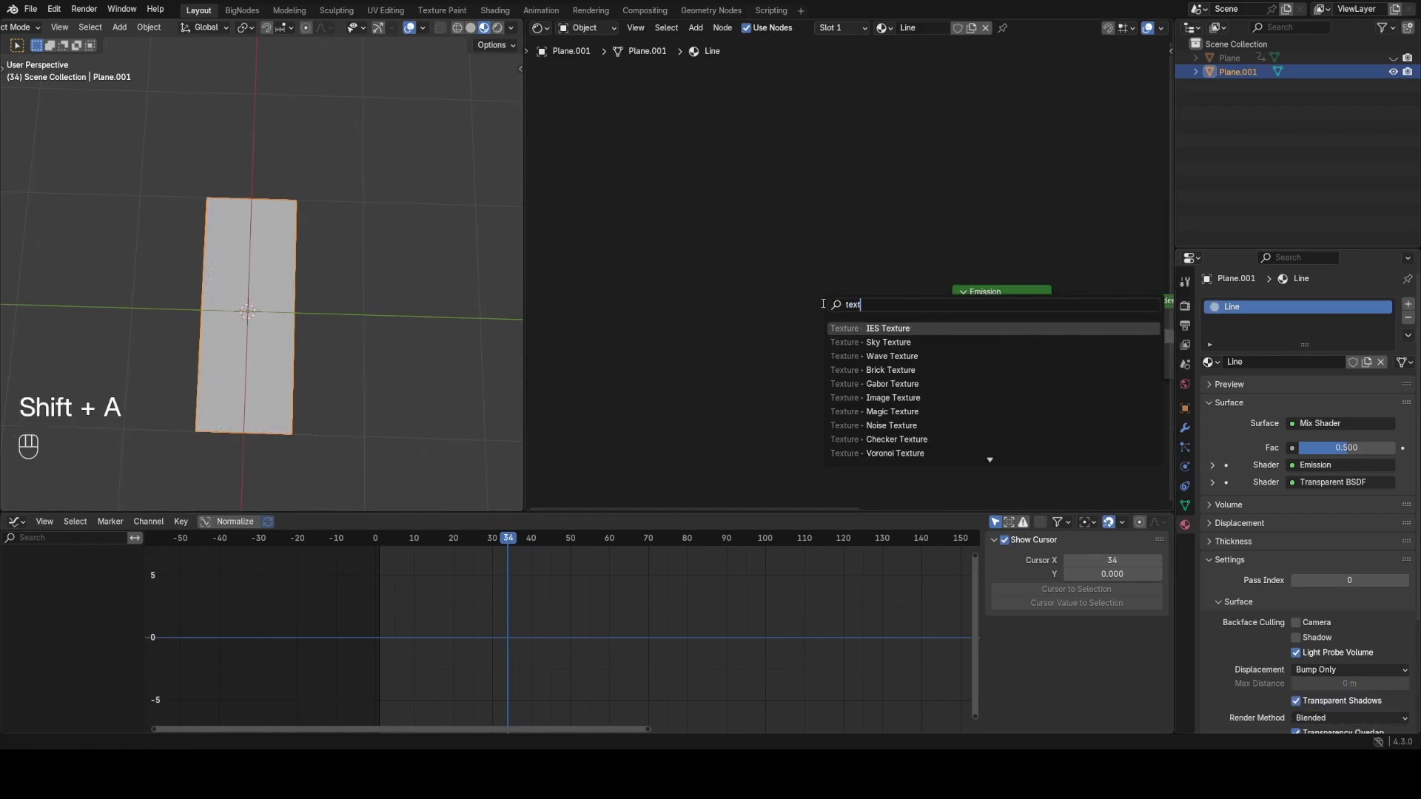
text(ure c)
key(Return)
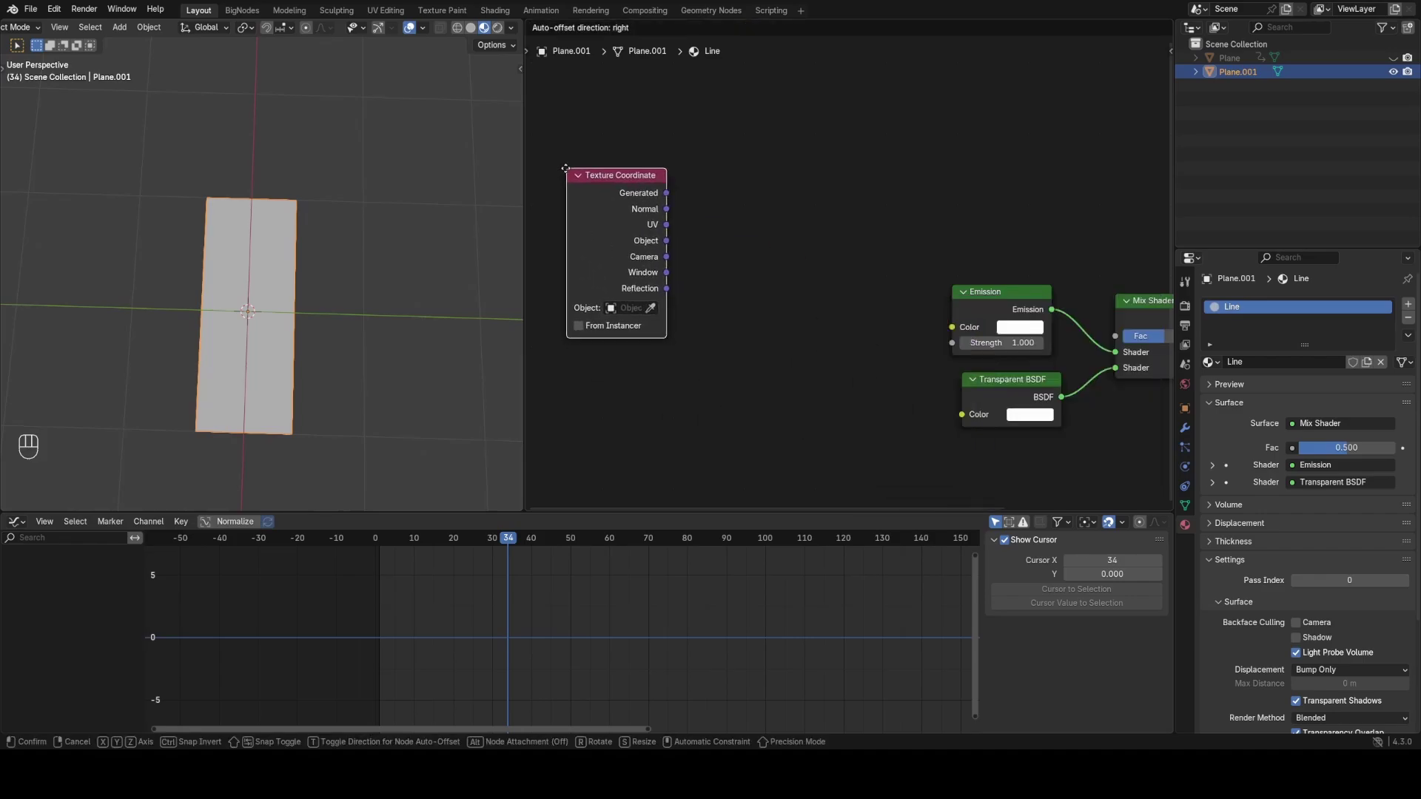
click(717, 271)
drag(717, 278, 695, 204)
ctrl+shift+click(695, 204)
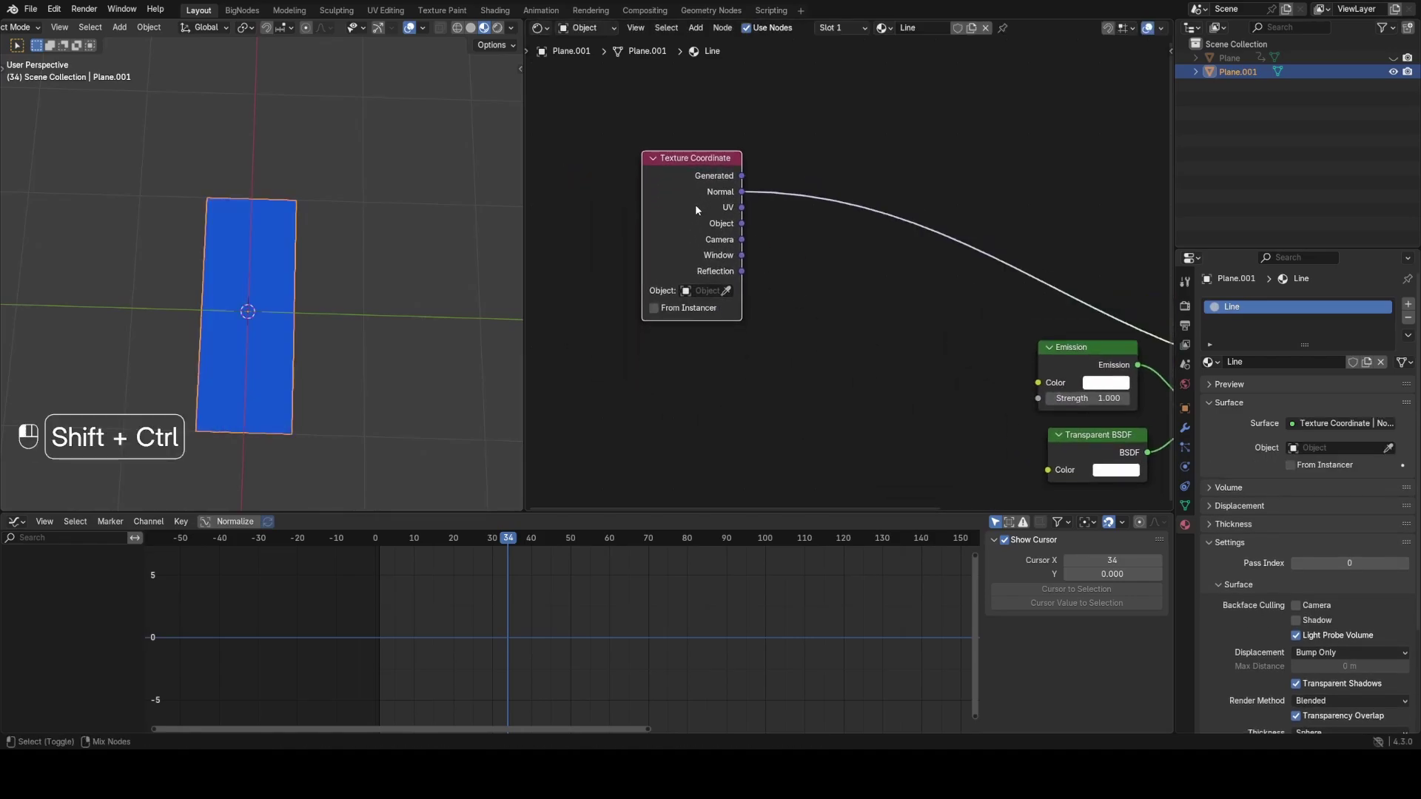
ctrl+shift+click(695, 205)
Insert a Vector Math node set to Subtract after the UV output, with 0.5 for X and Y
key(shift+a)
text(add)
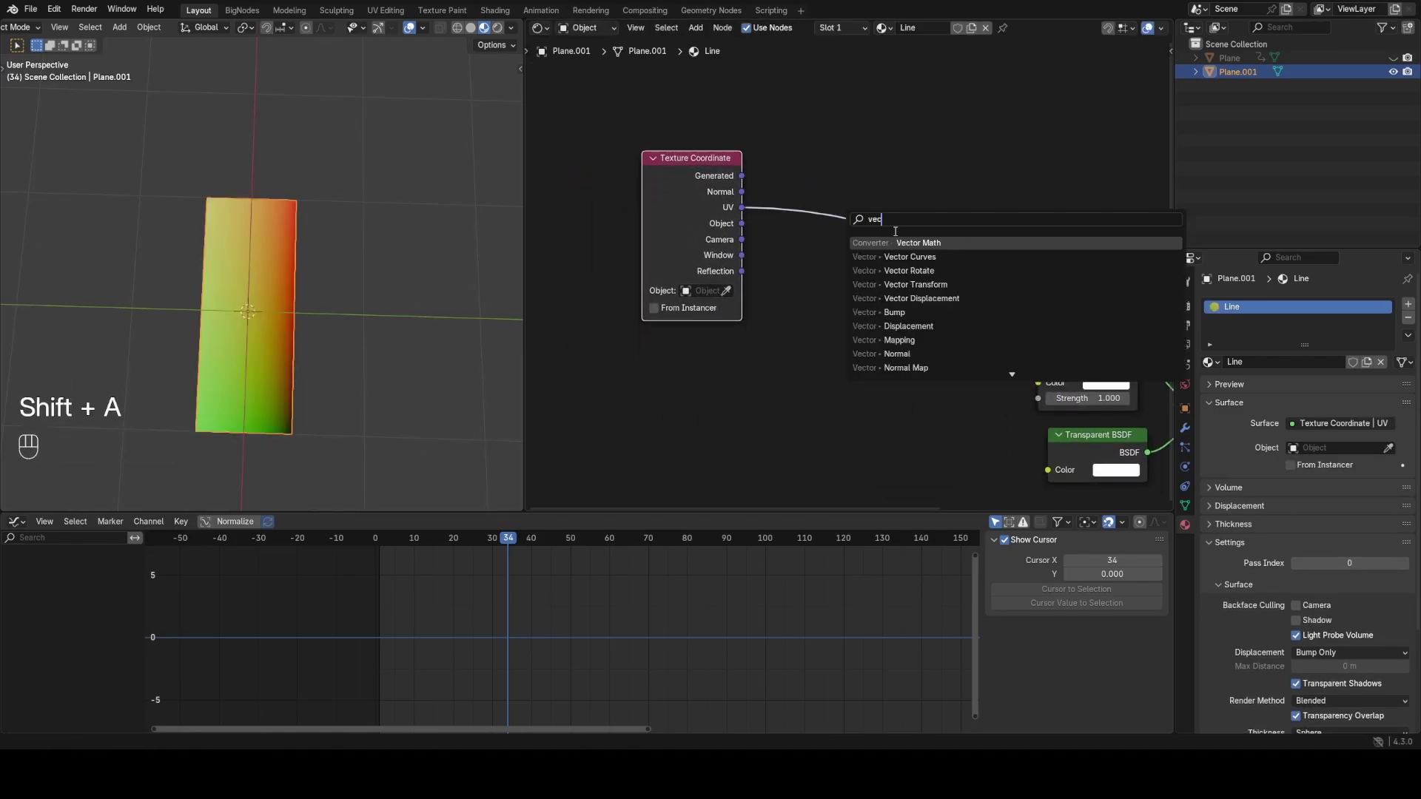
key(Return)
click(848, 194)
click(854, 199)
click(862, 253)
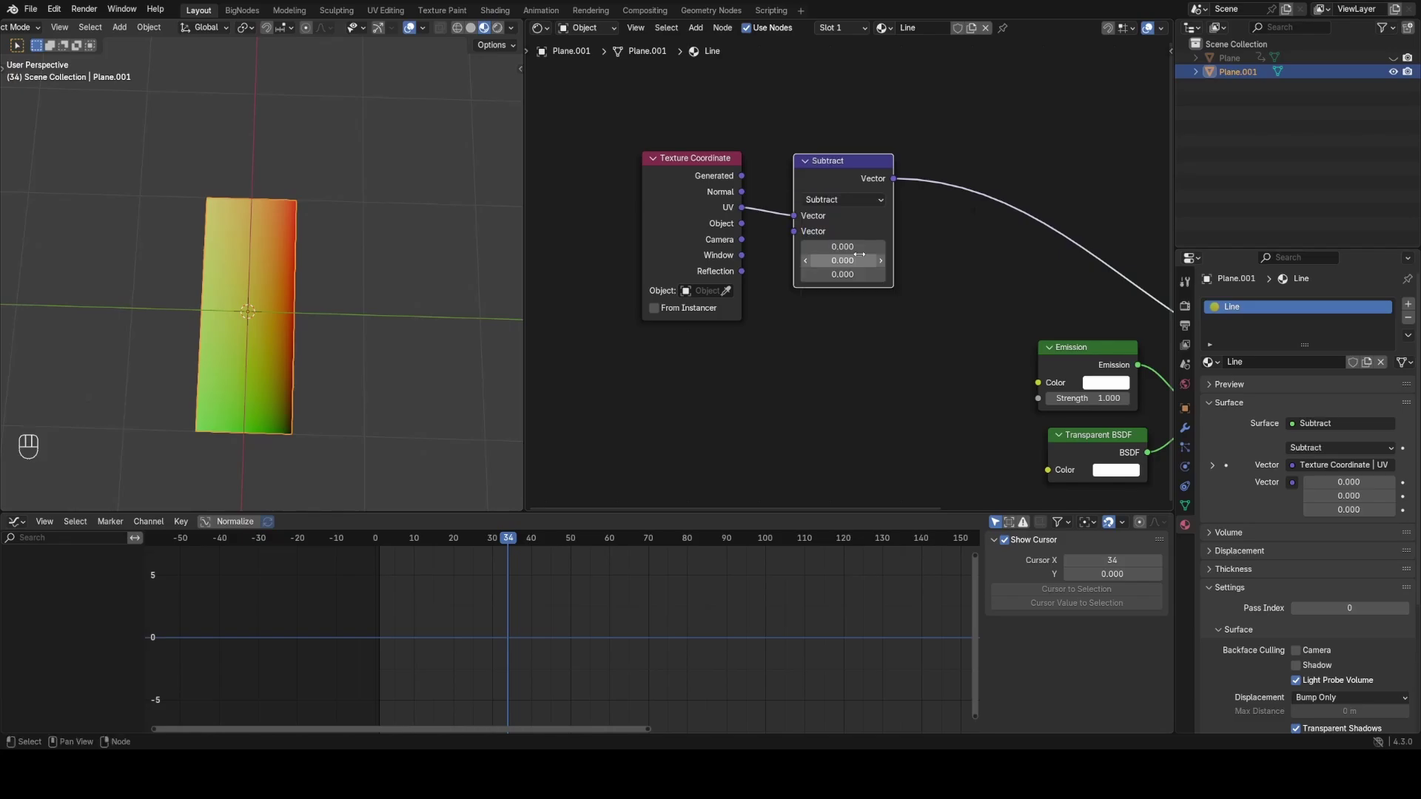
key(Escape)
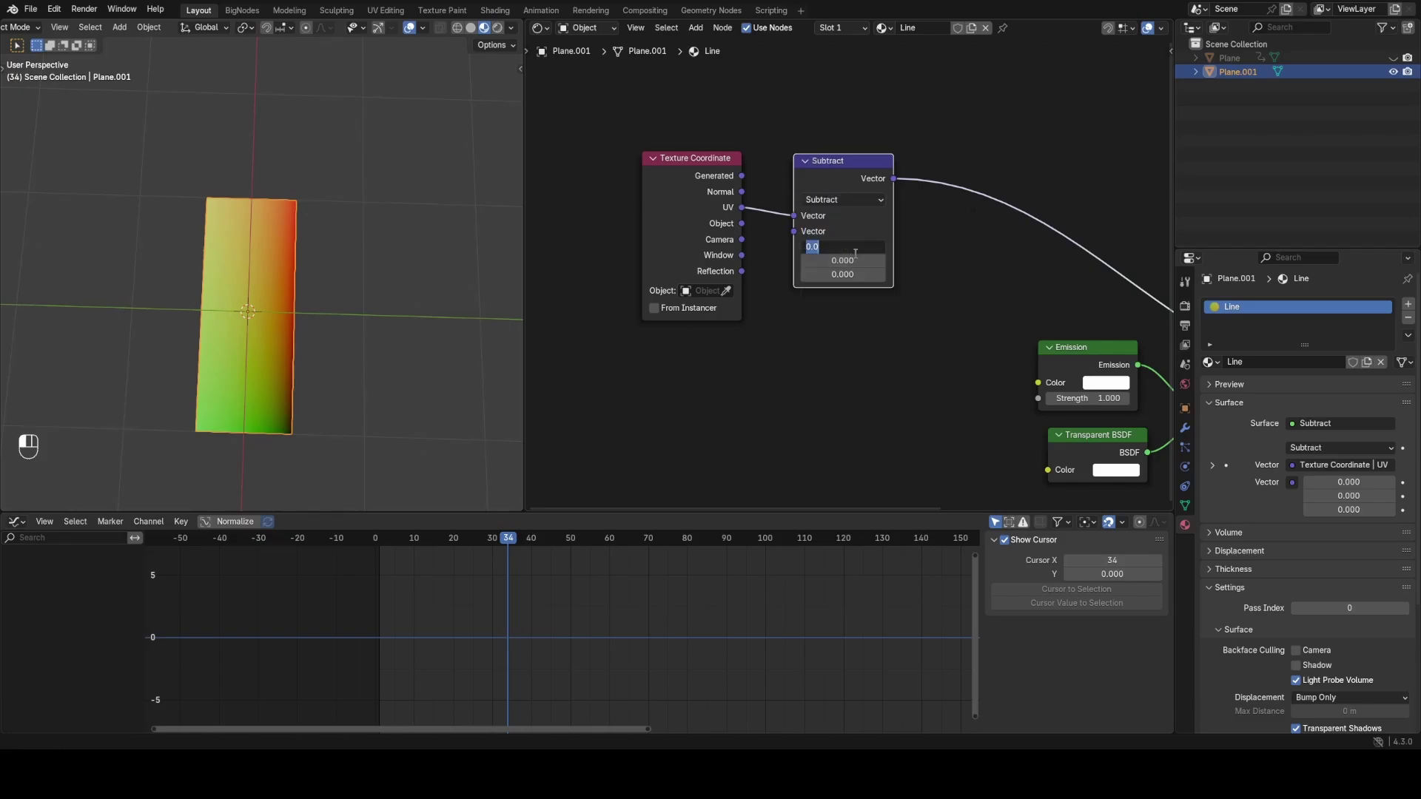
key(Return)
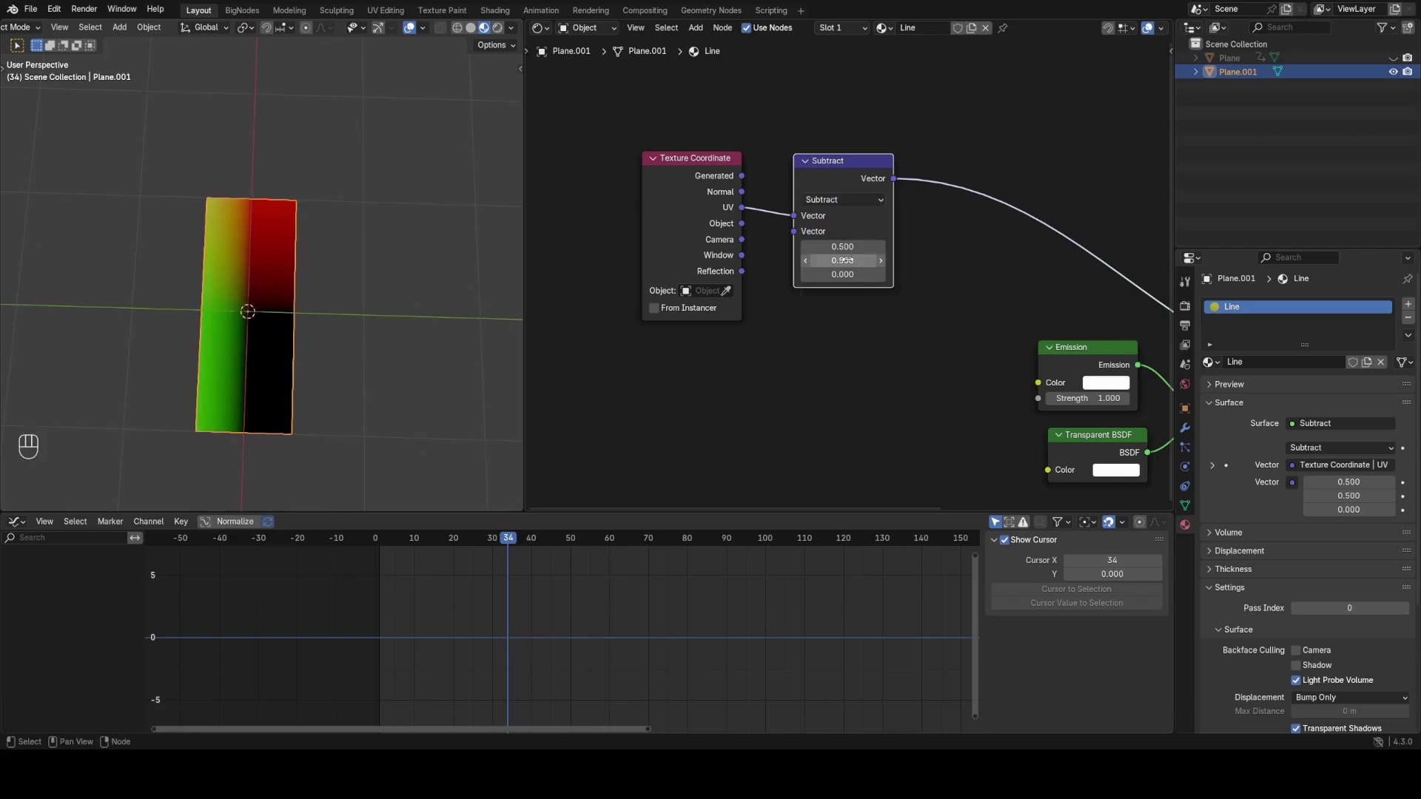
Insert a Separate XYZ node after the Subtract node
key(shift+a)
text(sep)
key(Return)
click(913, 154)
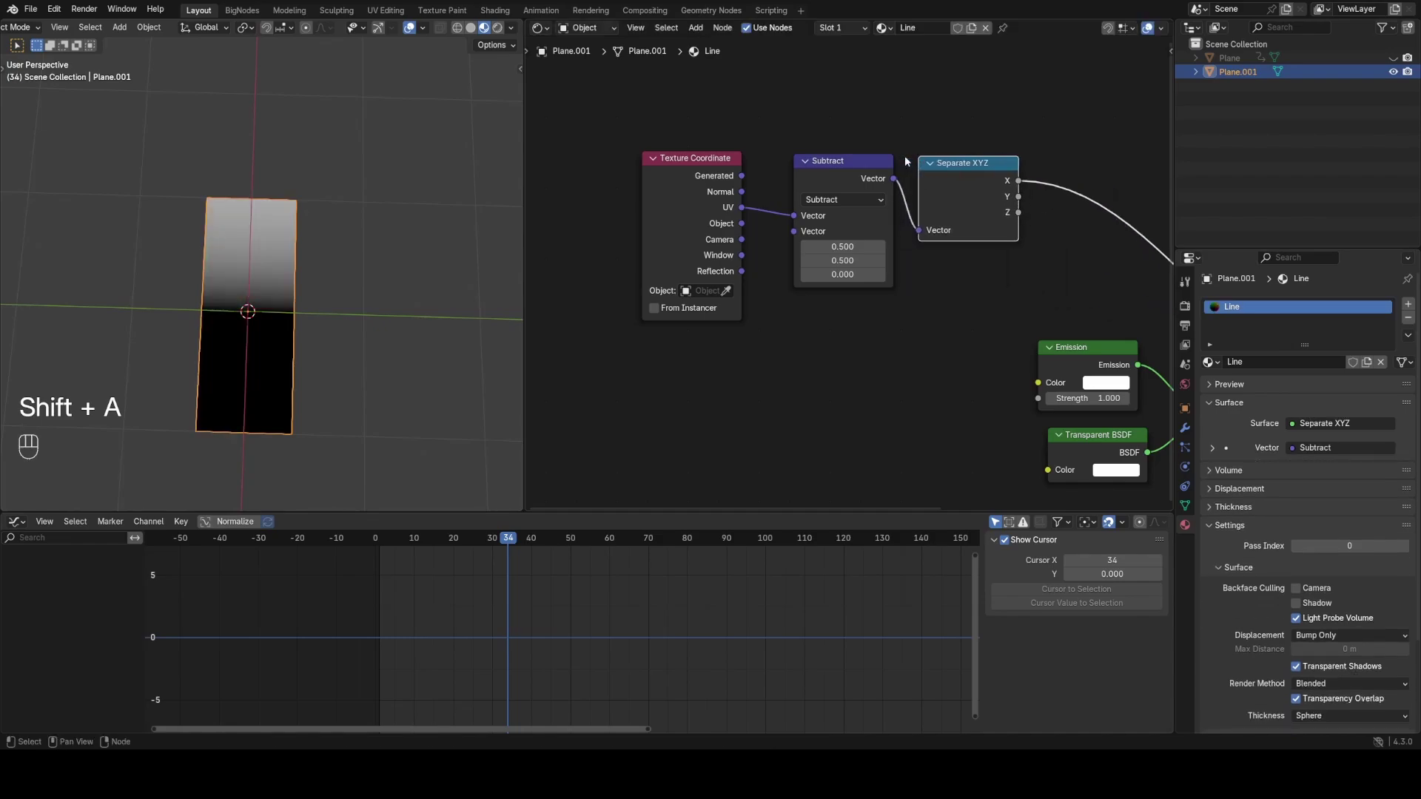
Move the coordinate nodes farther from the shader nodes and preview the Separate XYZ node's Y output on the strip
drag(669, 111, 998, 260)
key(g)
click(716, 252)
ctrl+shift+click(702, 186)
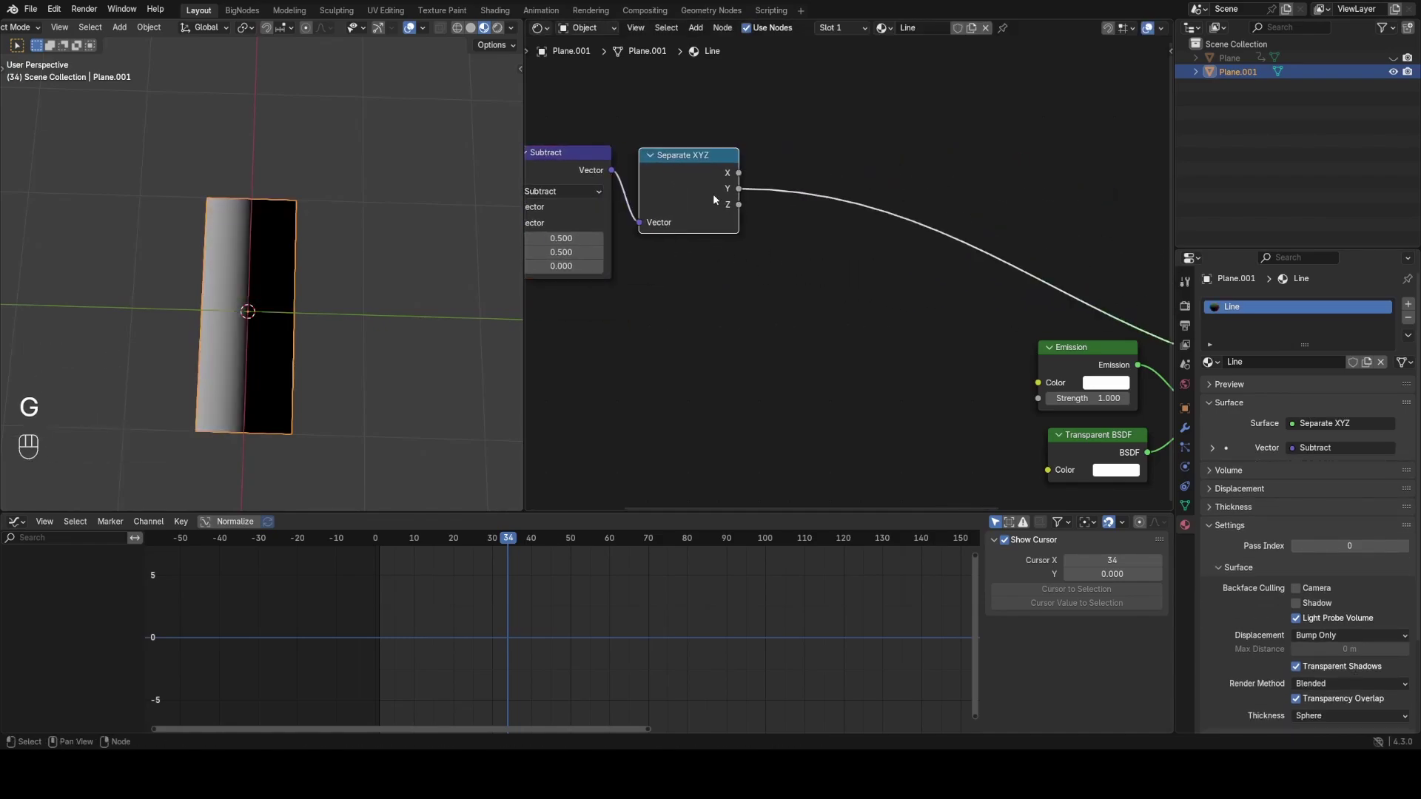
scroll(199, 283, up, 3)
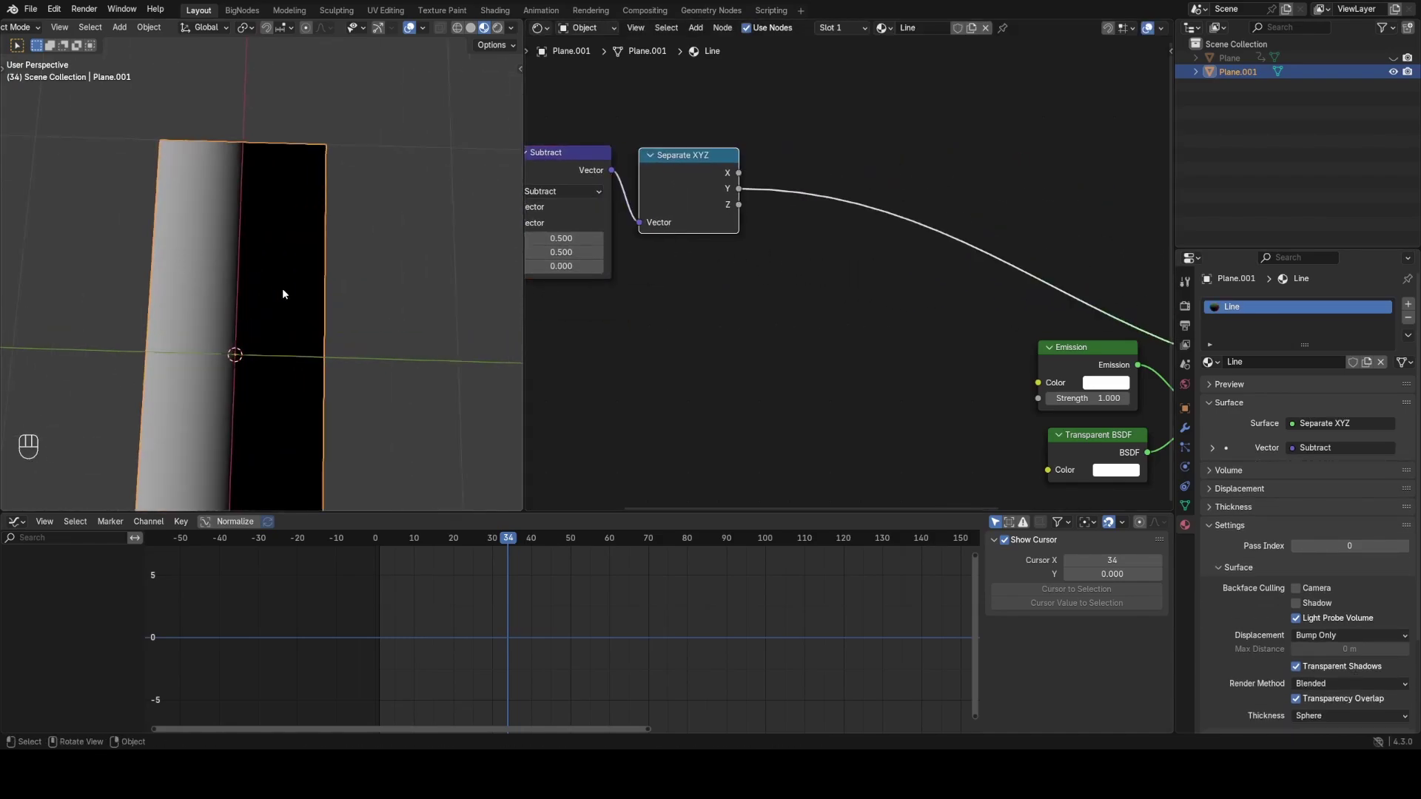
Insert a Math node after the Separate XYZ node's Y output and set it to Absolute
middle_drag(770, 191, 694, 233)
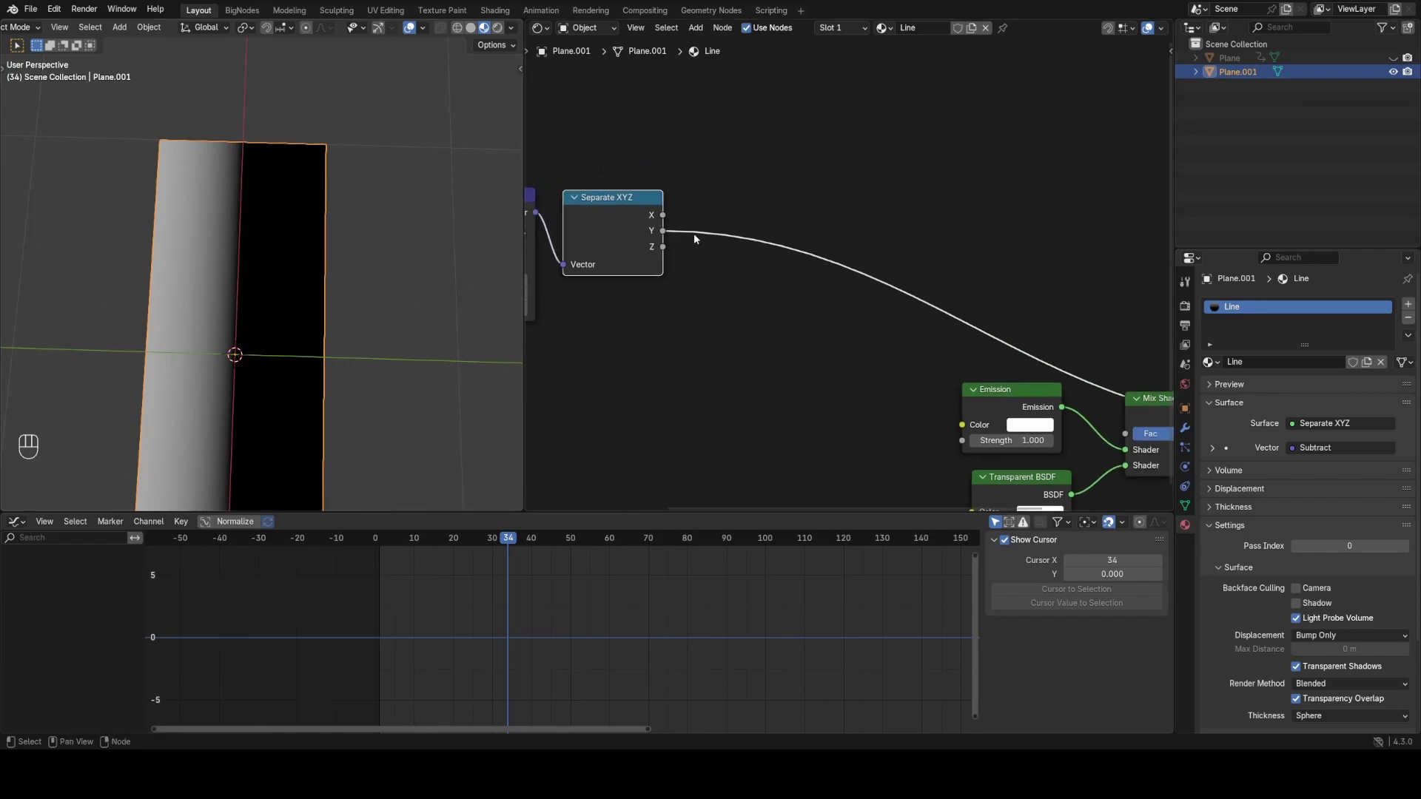
key(shift+a)
text(ma)
key(Return)
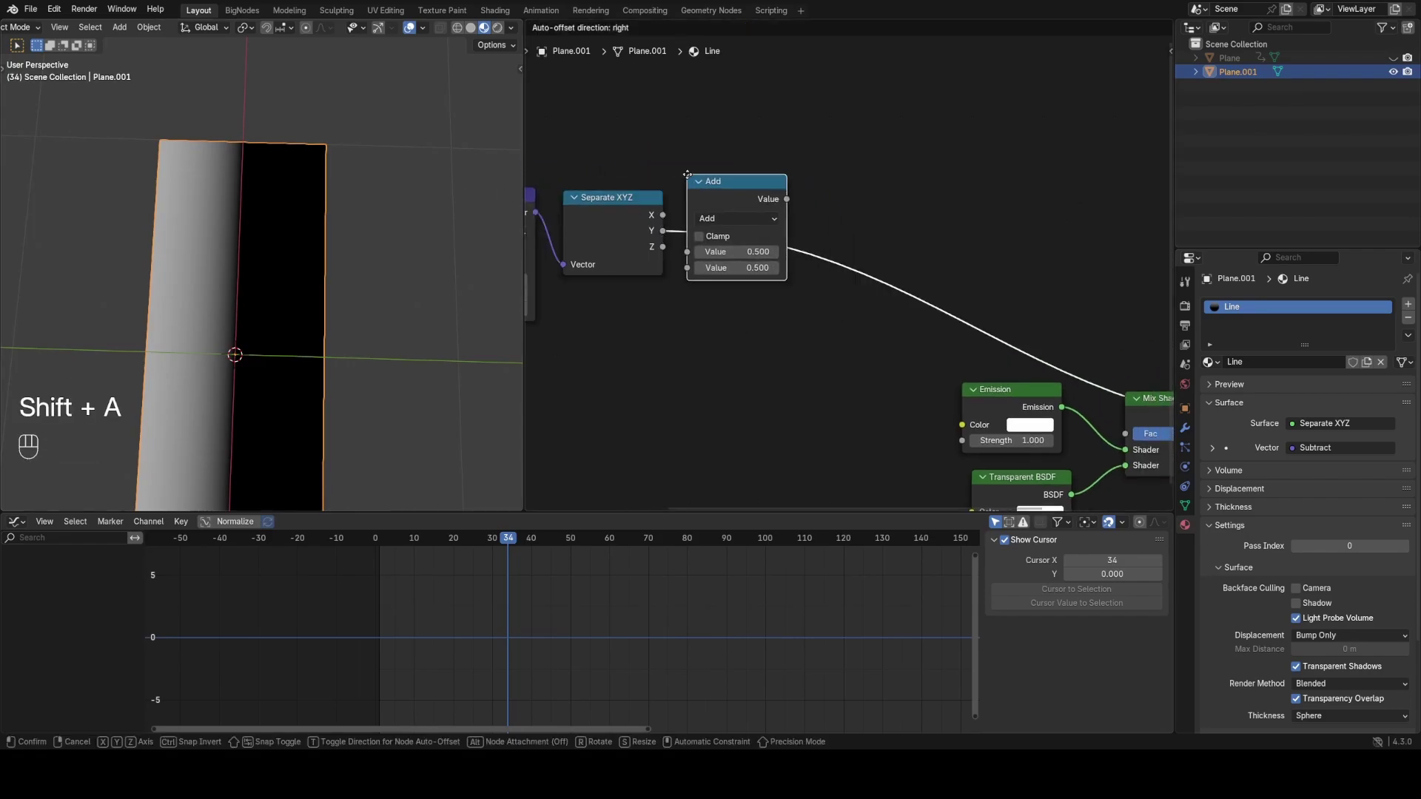
click(734, 220)
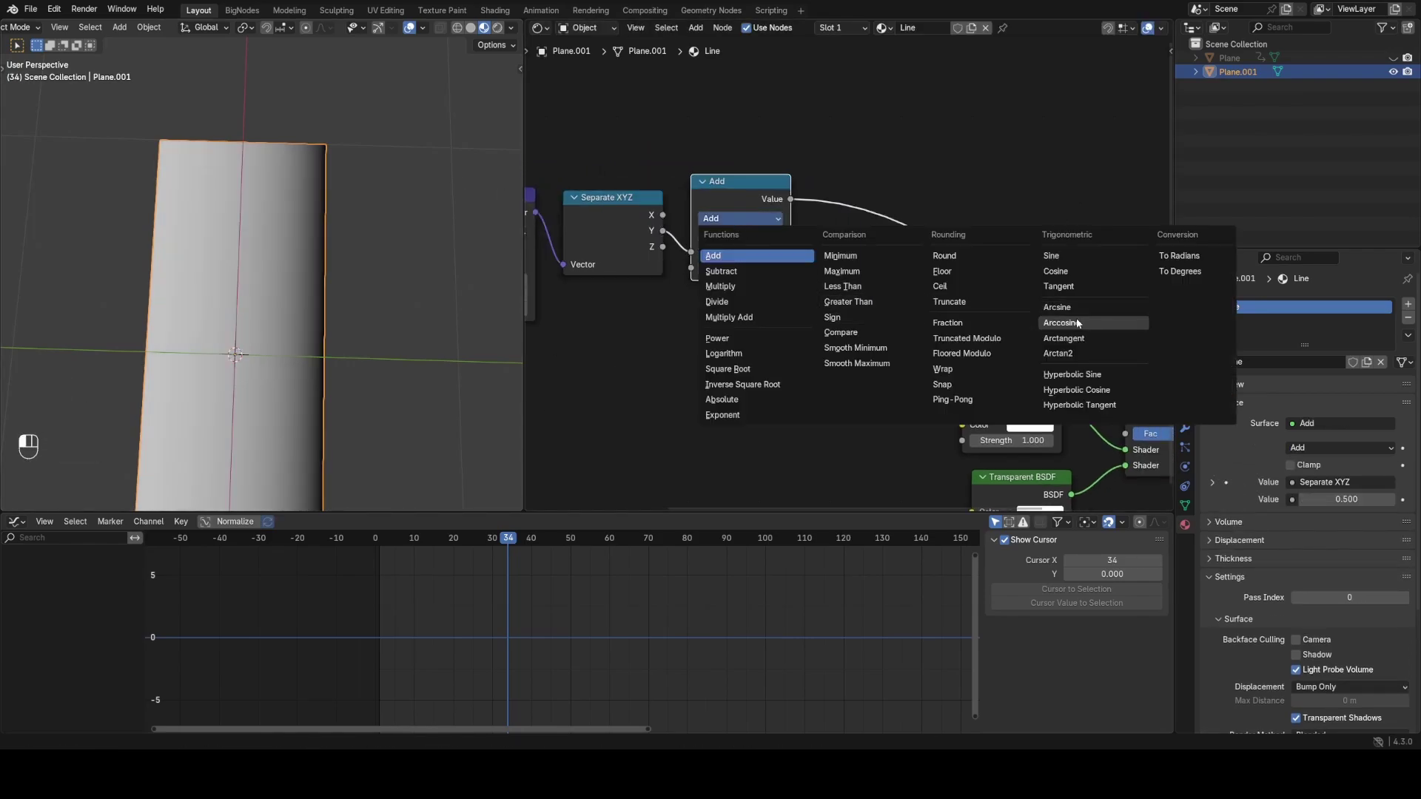
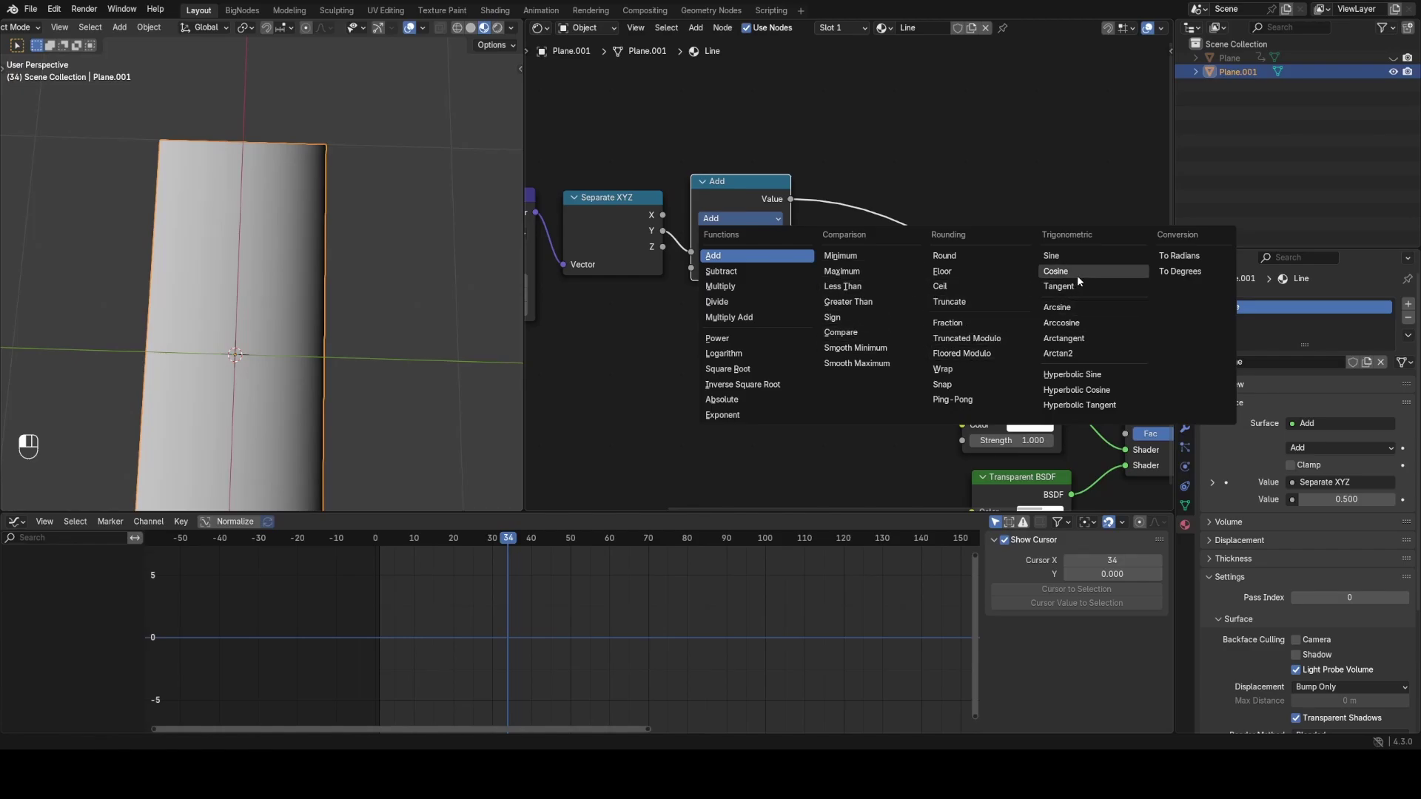
click(724, 399)
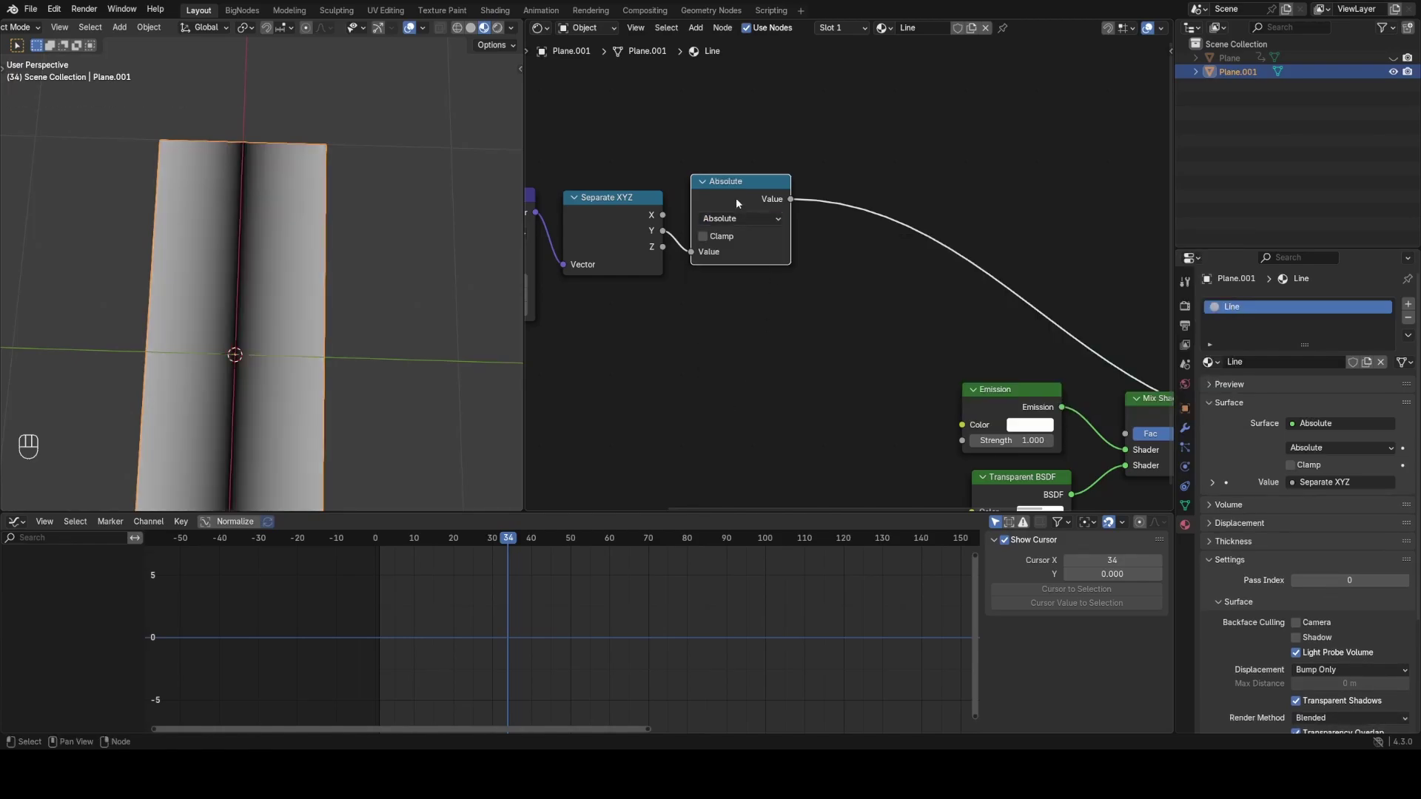
Duplicate the Absolute node, insert the copy right after it, and set the copy to Less Than
mouse_move(736, 197)
mouse_down()
mouse_move(732, 222)
mouse_move(726, 208)
mouse_up()
key(shift+d)
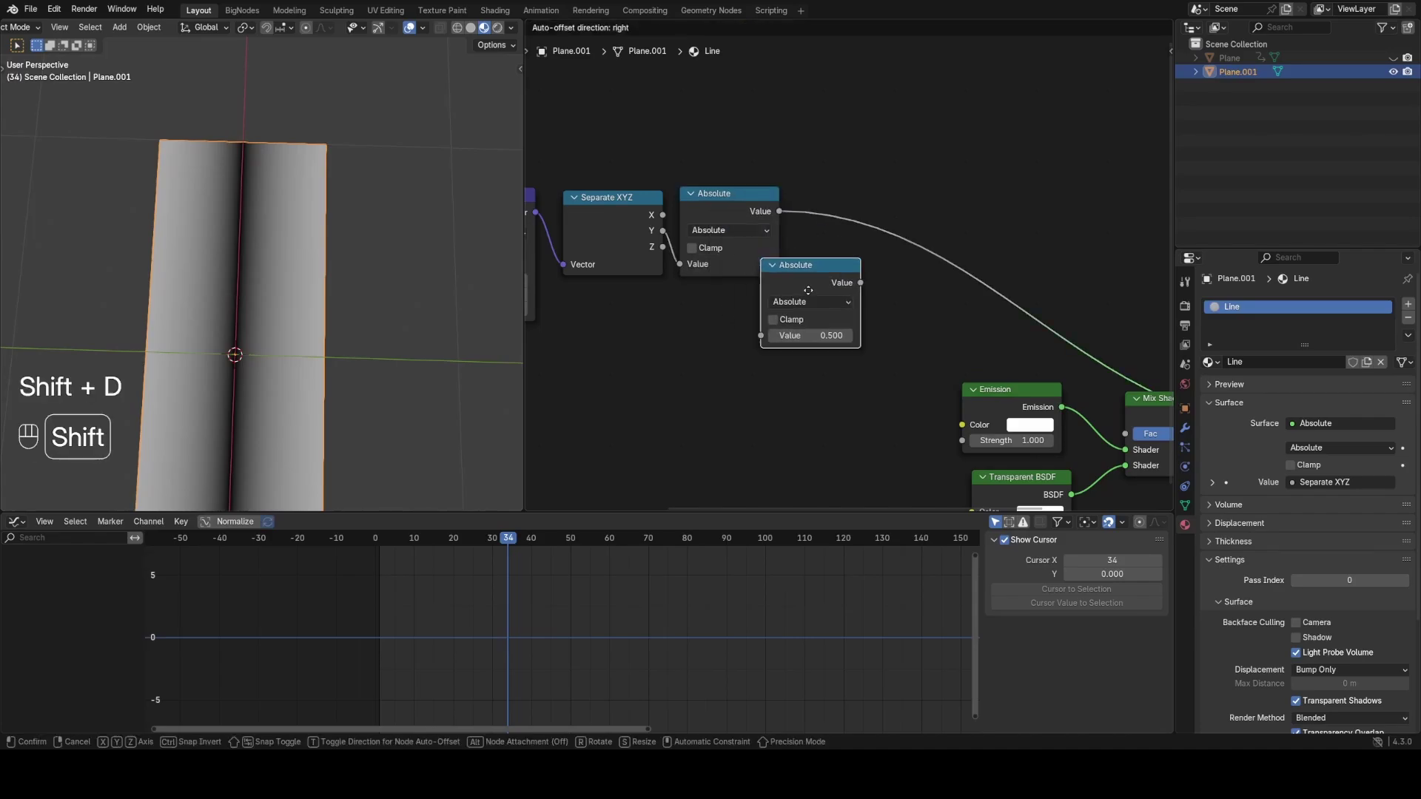
click(856, 215)
click(868, 228)
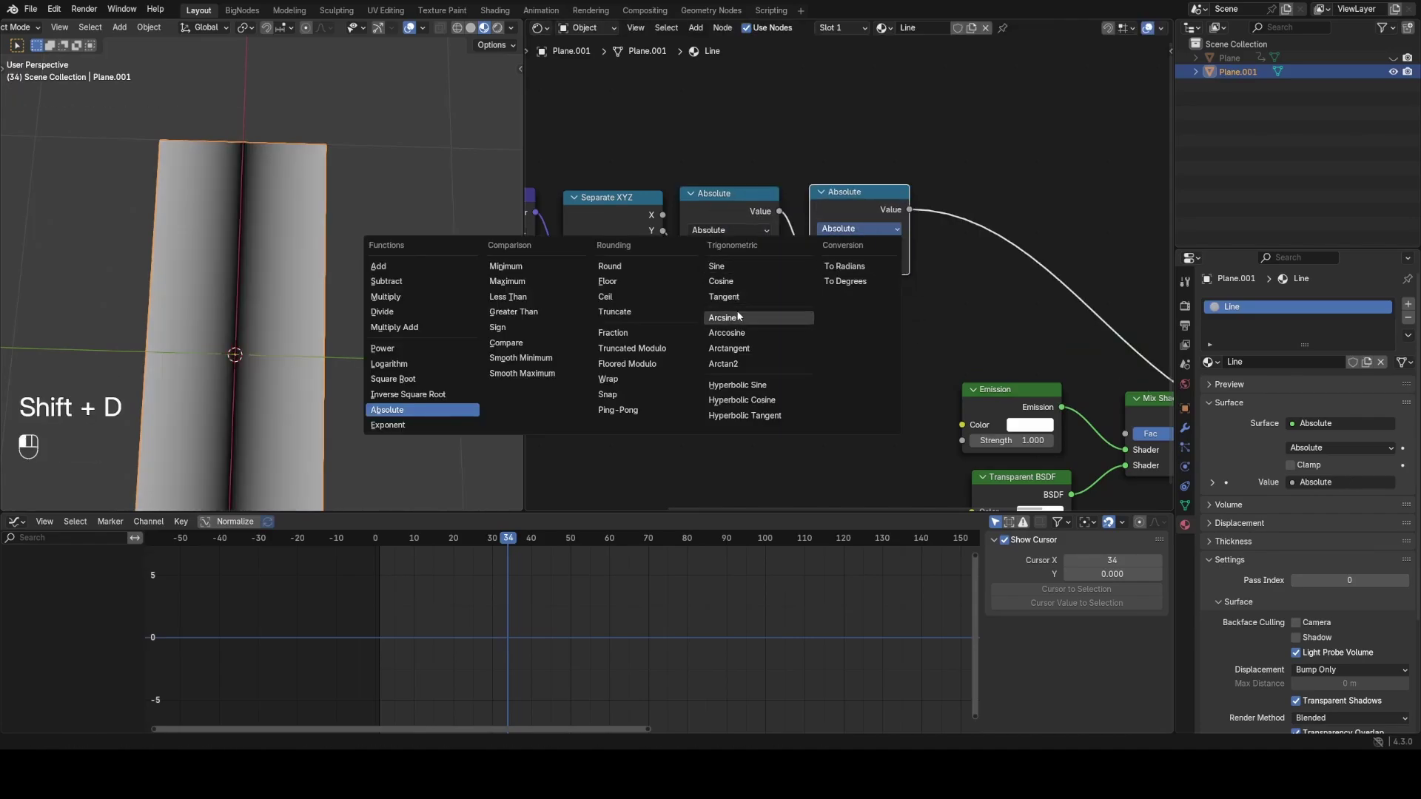
click(551, 297)
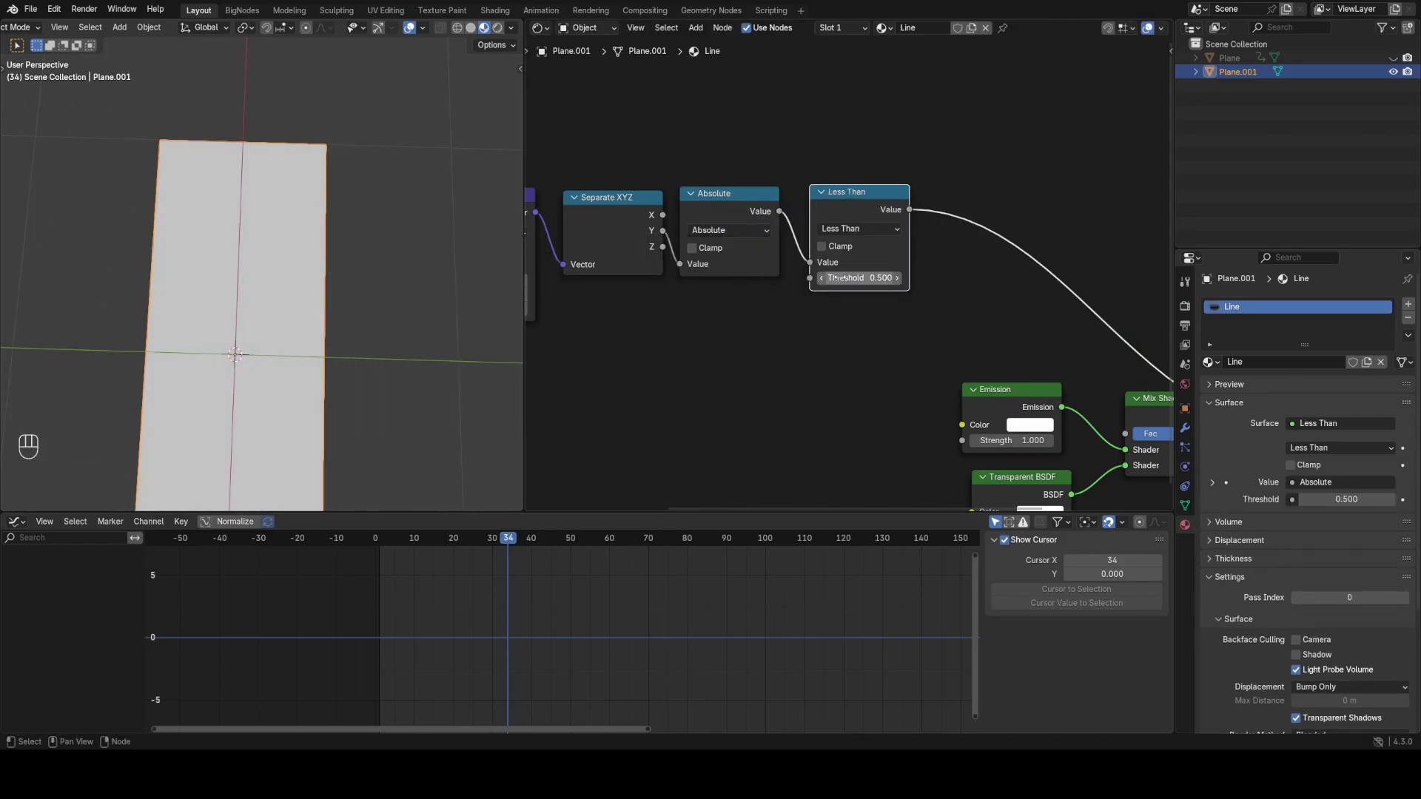
Lower the Less Than node's threshold to 0.25 to narrow the white stripe on the strip
click(821, 278)
click(822, 278)
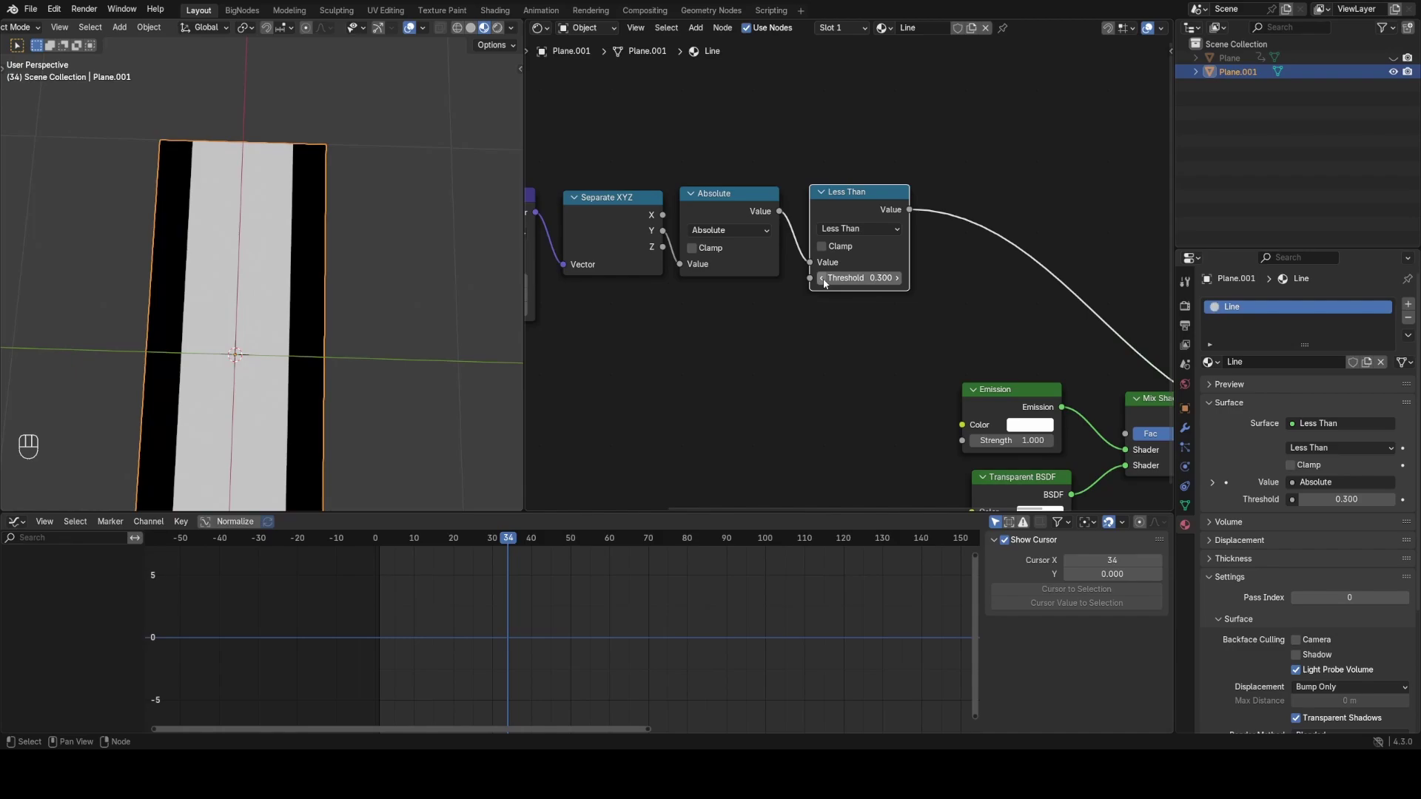
click(822, 278)
scroll(390, 301, down, 3)
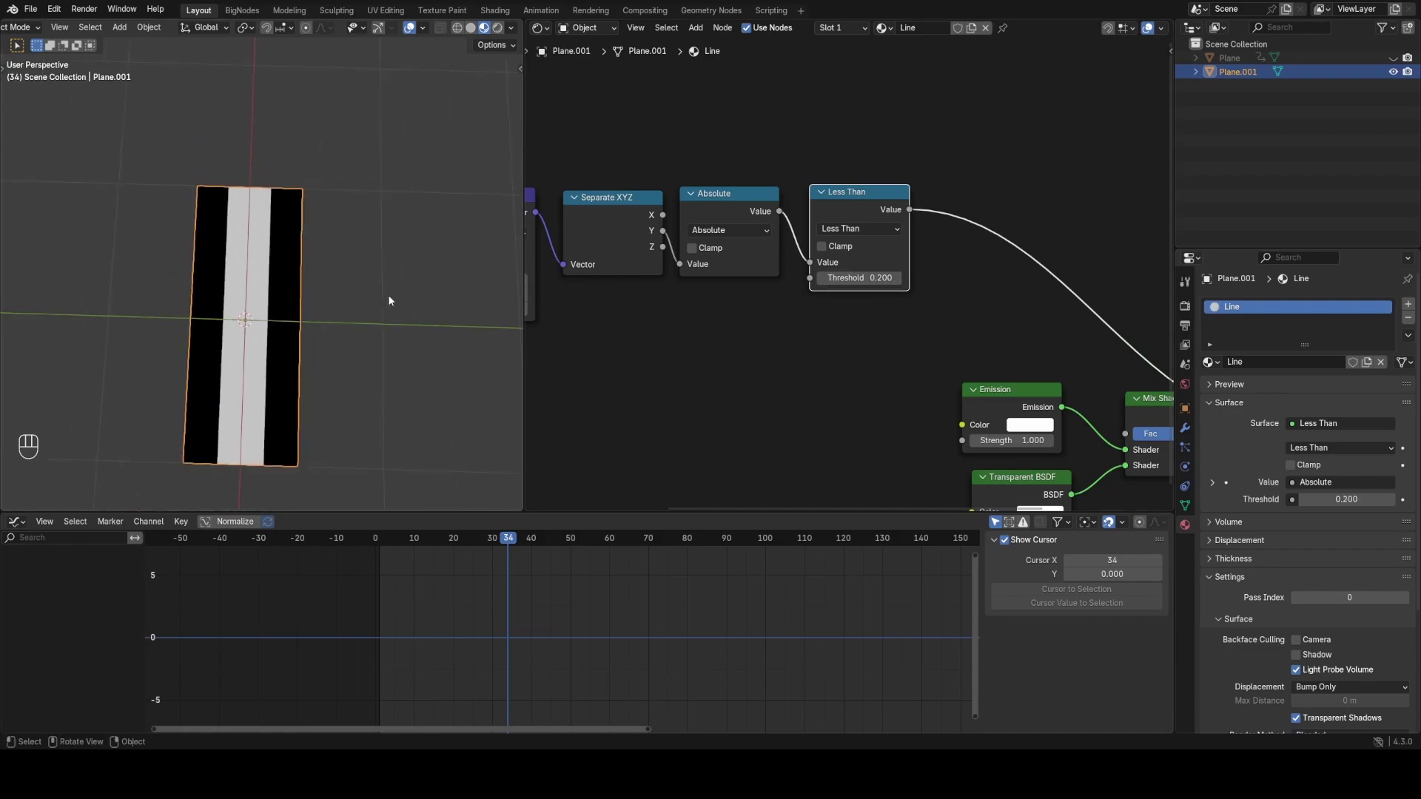
shift+middle_drag(390, 300, 417, 316)
scroll(388, 266, up, 2)
middle_drag(370, 337, 304, 404)
scroll(311, 374, down, 1)
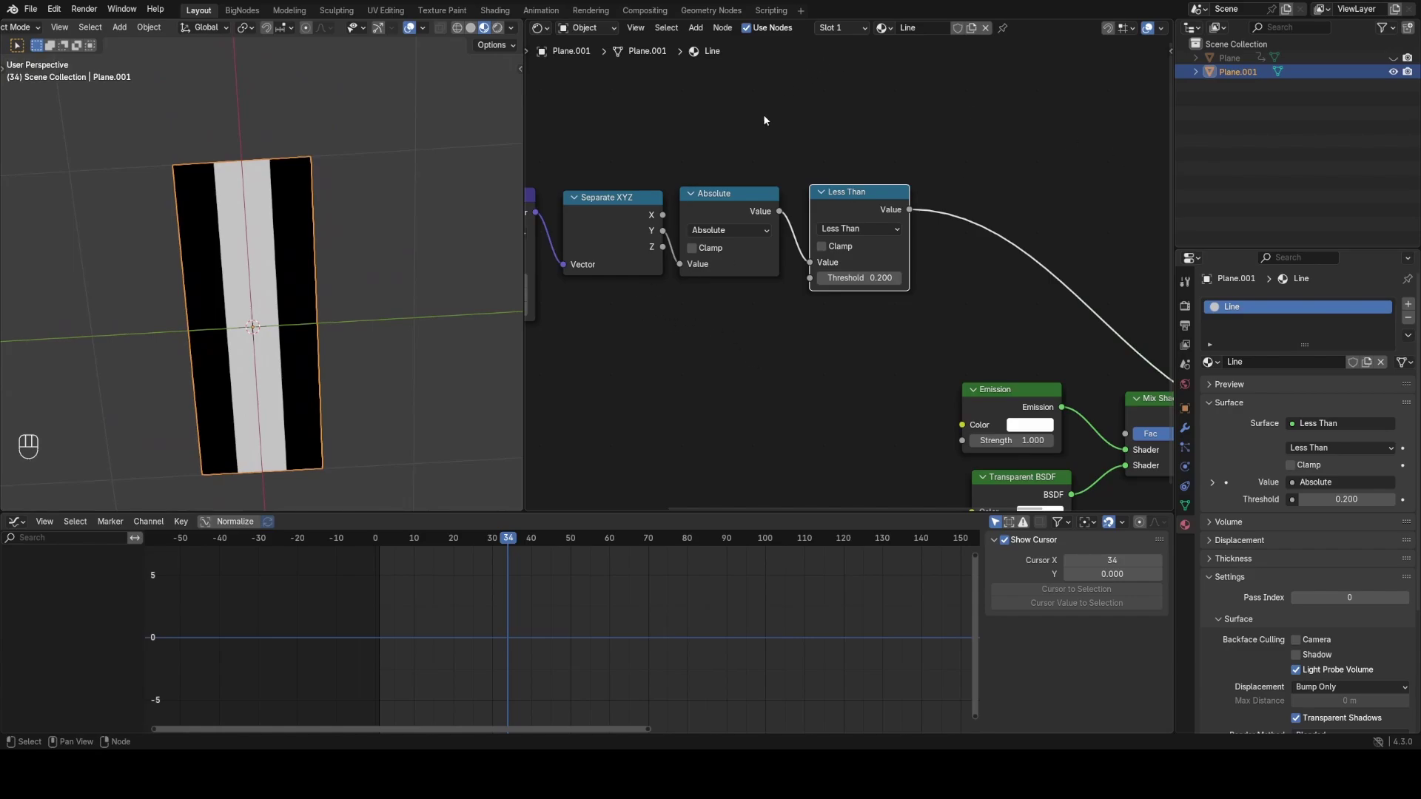
scroll(783, 222, down, 5)
middle_drag(763, 316, 792, 316)
scroll(859, 291, up, 6)
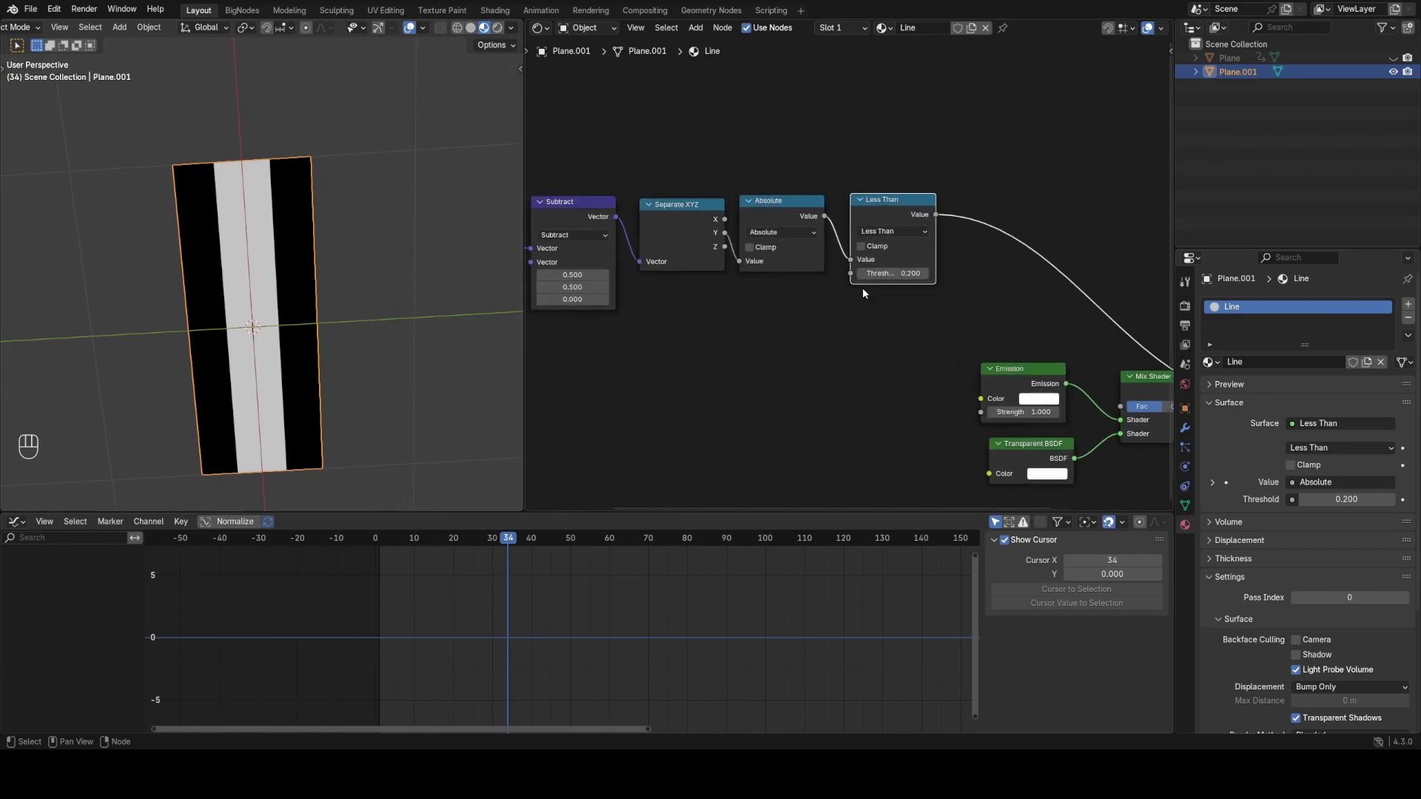
mouse_move(888, 274)
shift+mouse_down()
mouse_move(857, 275)
mouse_move(897, 275)
shift+mouse_up()
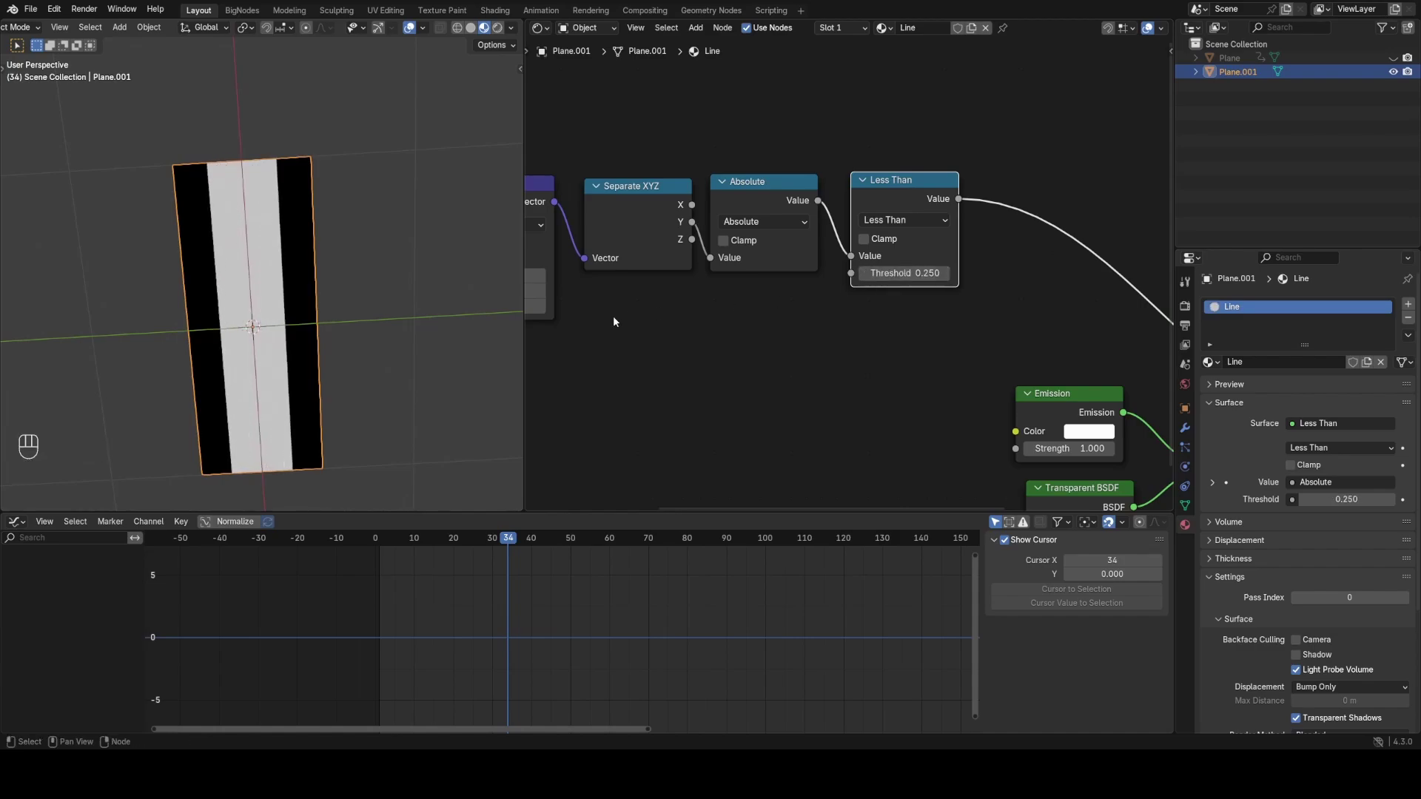
Move the Texture Coordinate, Subtract and Separate XYZ nodes farther from the Absolute node
scroll(756, 300, down, 2)
middle_drag(655, 312, 767, 327)
scroll(756, 300, down, 2)
drag(582, 174, 780, 304)
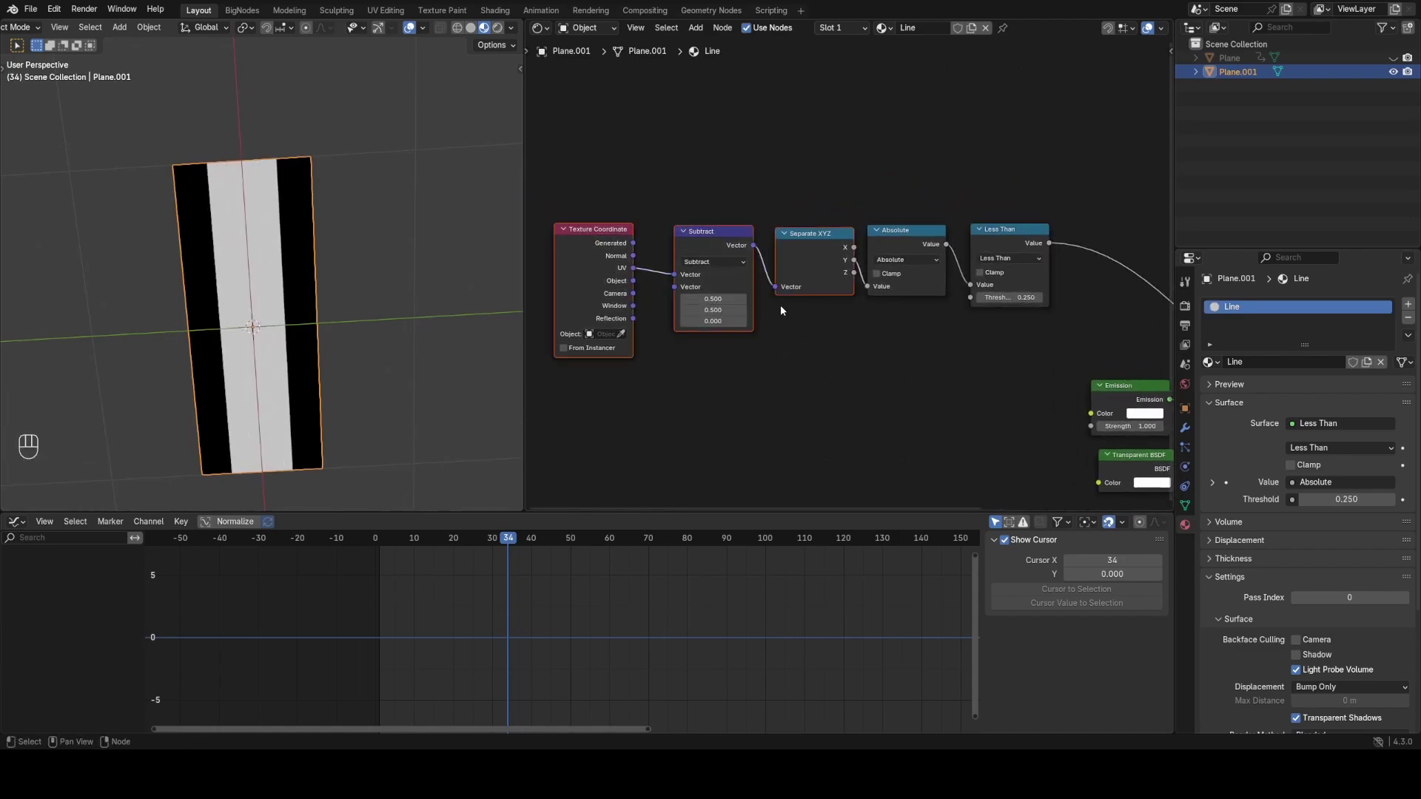
key(g)
click(681, 327)
Preview the Separate XYZ node's X output, connect it to the Less Than threshold, and preview the Less Than result
ctrl+shift+click(723, 296)
scroll(740, 289, up, 2)
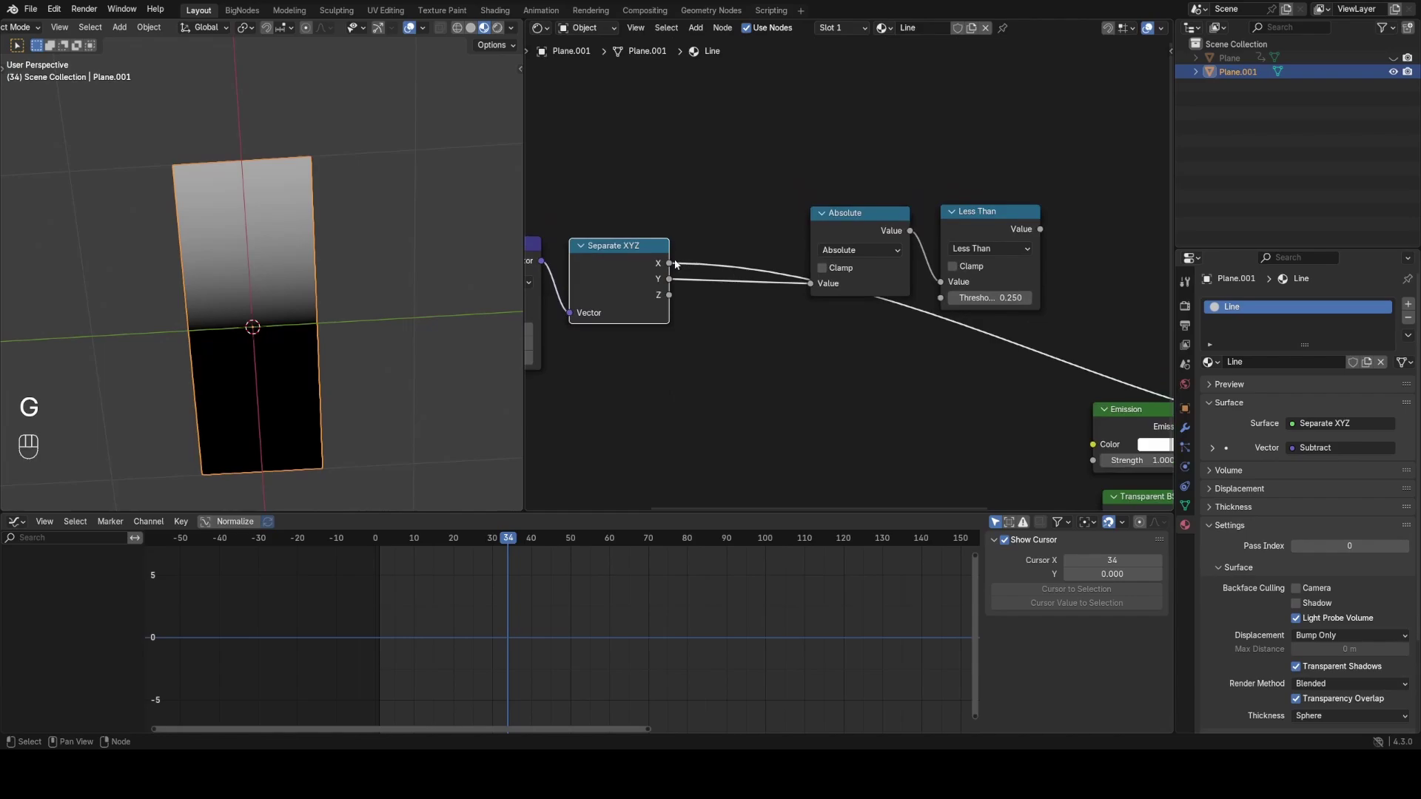
drag(673, 264, 942, 297)
ctrl+shift+click(996, 213)
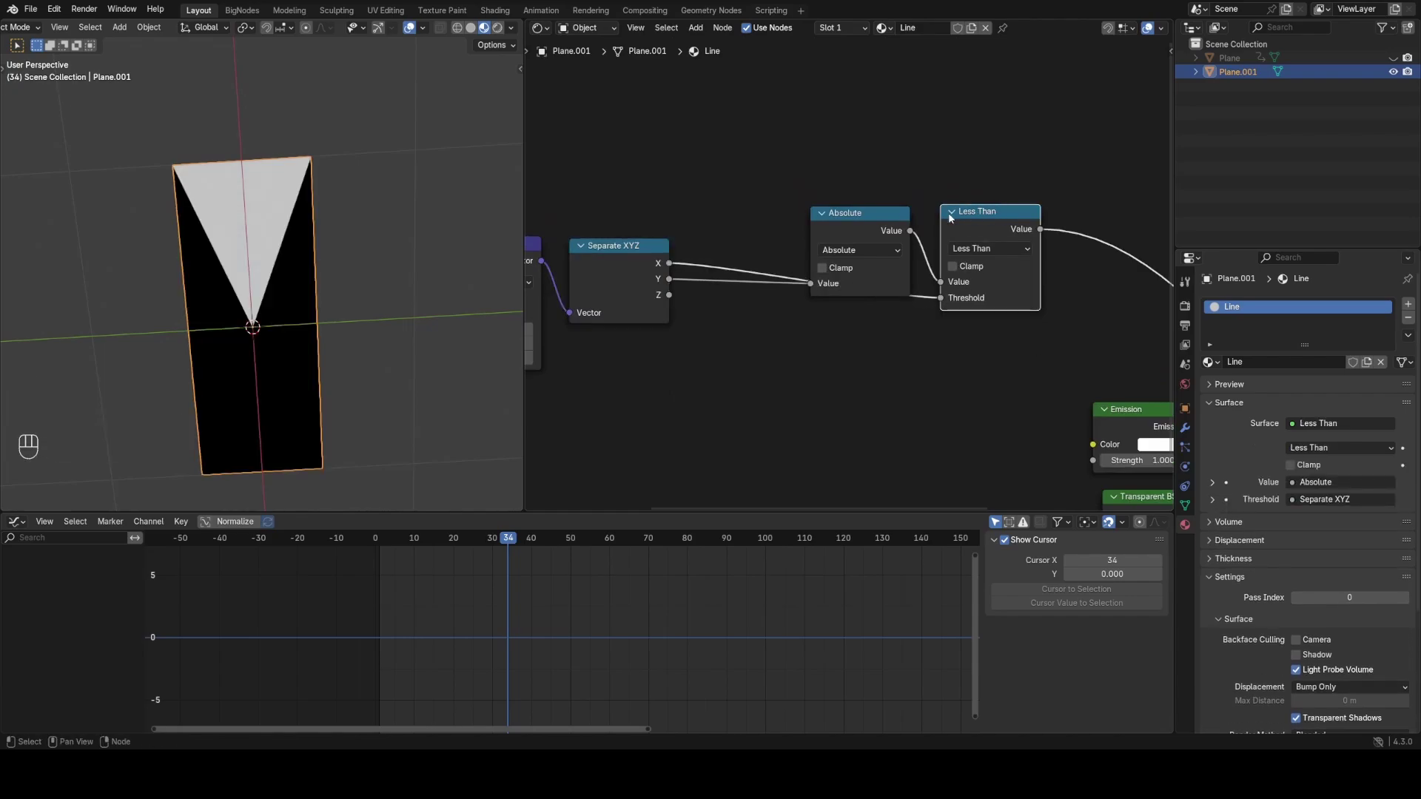
Set the vector Subtract node's X value to 0 so the wedge starts at the strip's end
scroll(300, 303, up, 4)
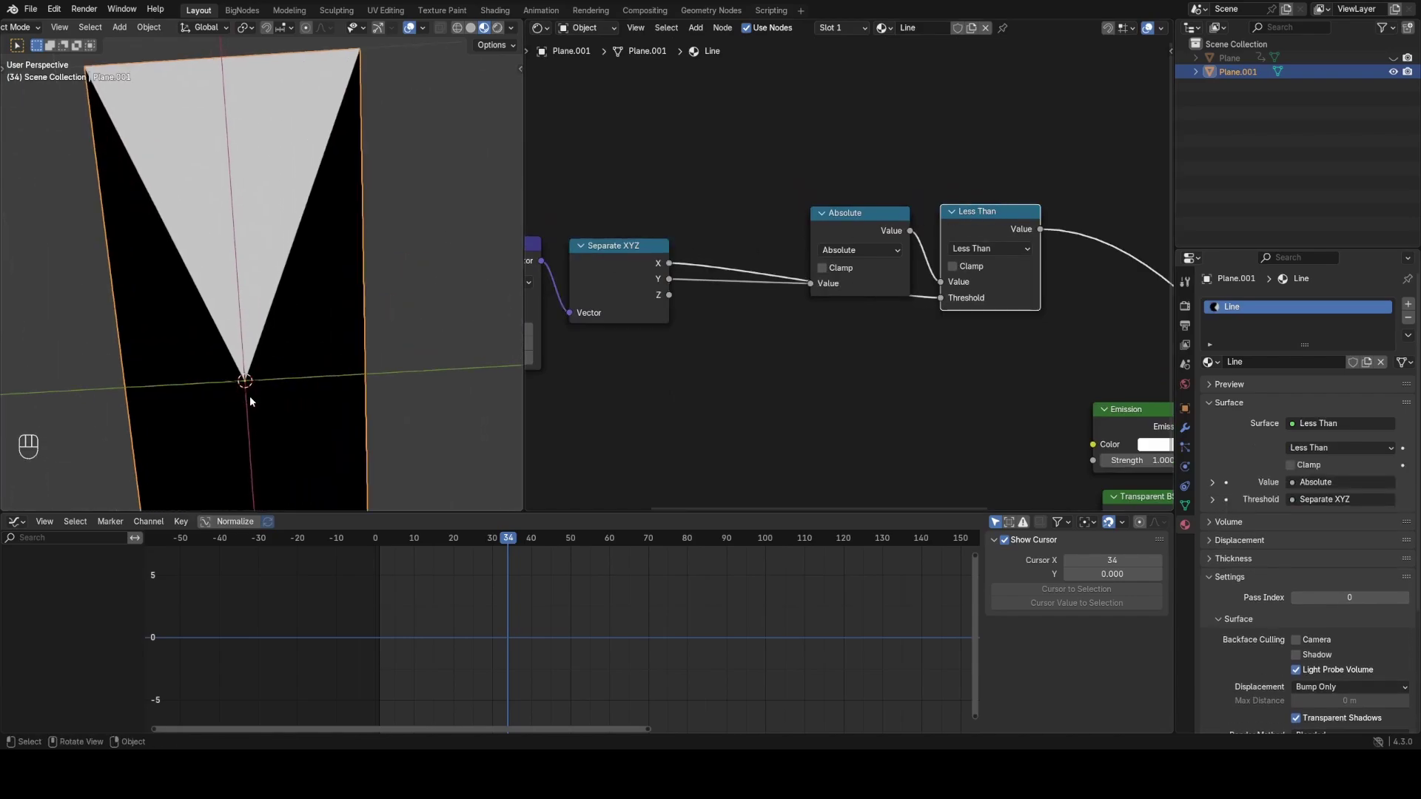
scroll(250, 402, down, 2)
middle_drag(745, 256, 849, 210)
scroll(769, 264, down, 6)
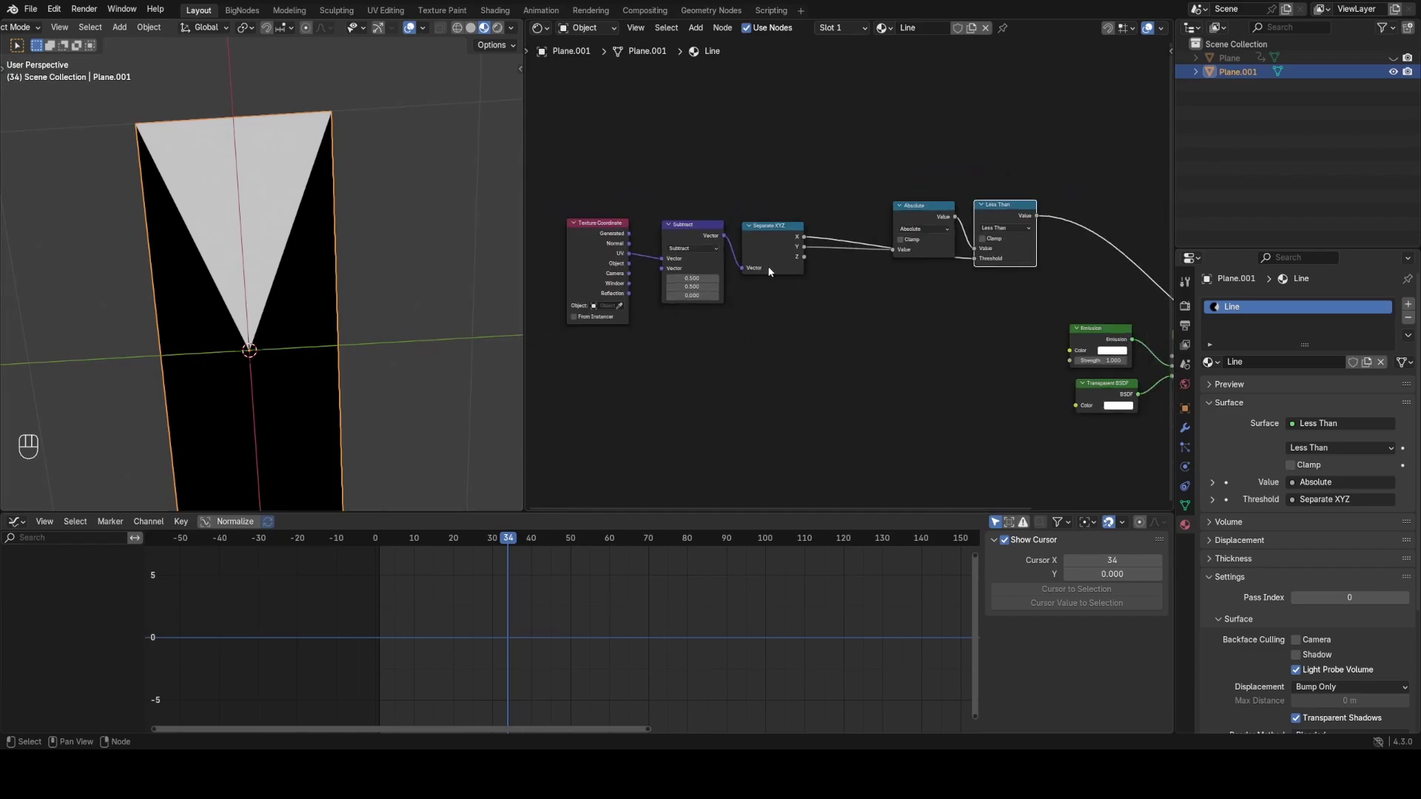
scroll(750, 272, up, 5)
click(617, 280)
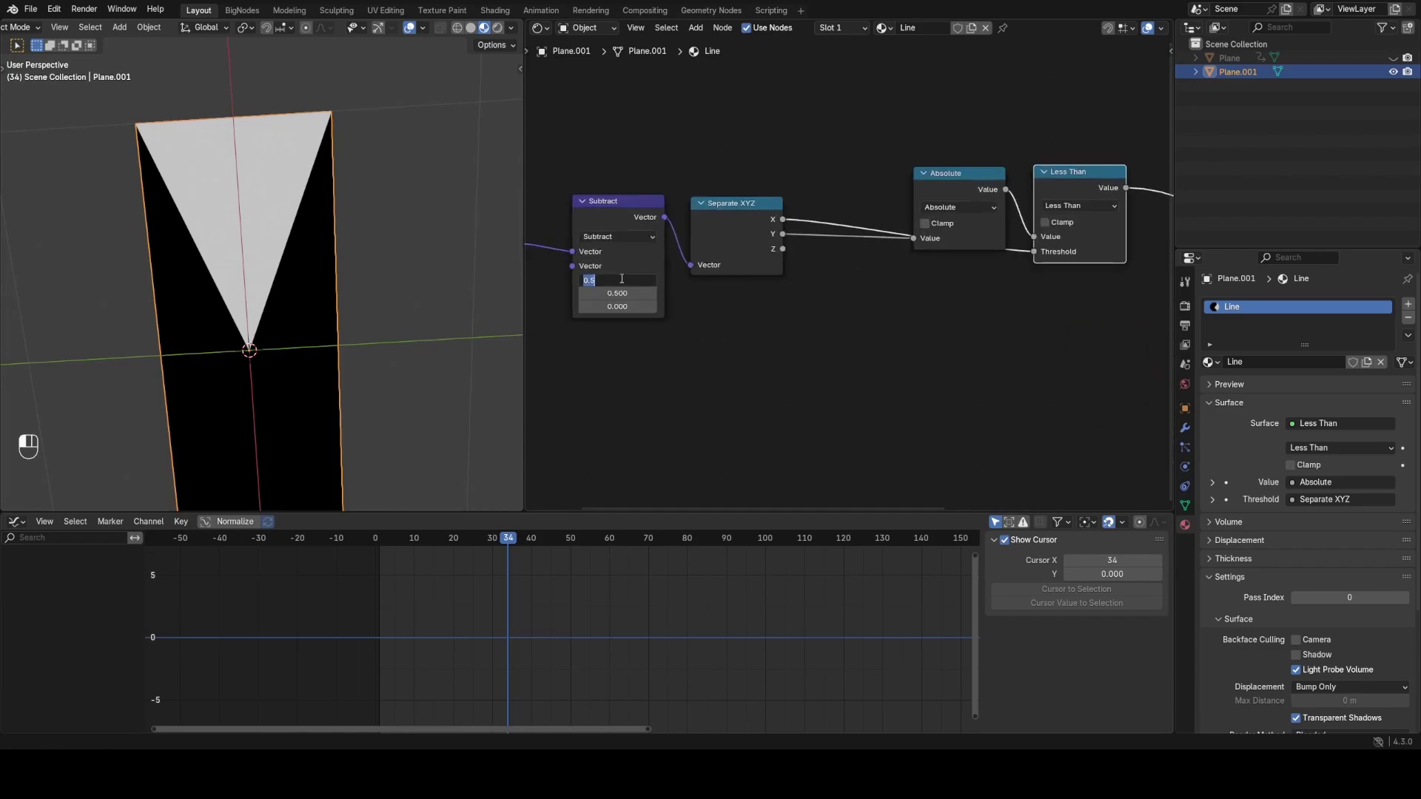
text(0)
key(Return)
scroll(401, 331, down, 3)
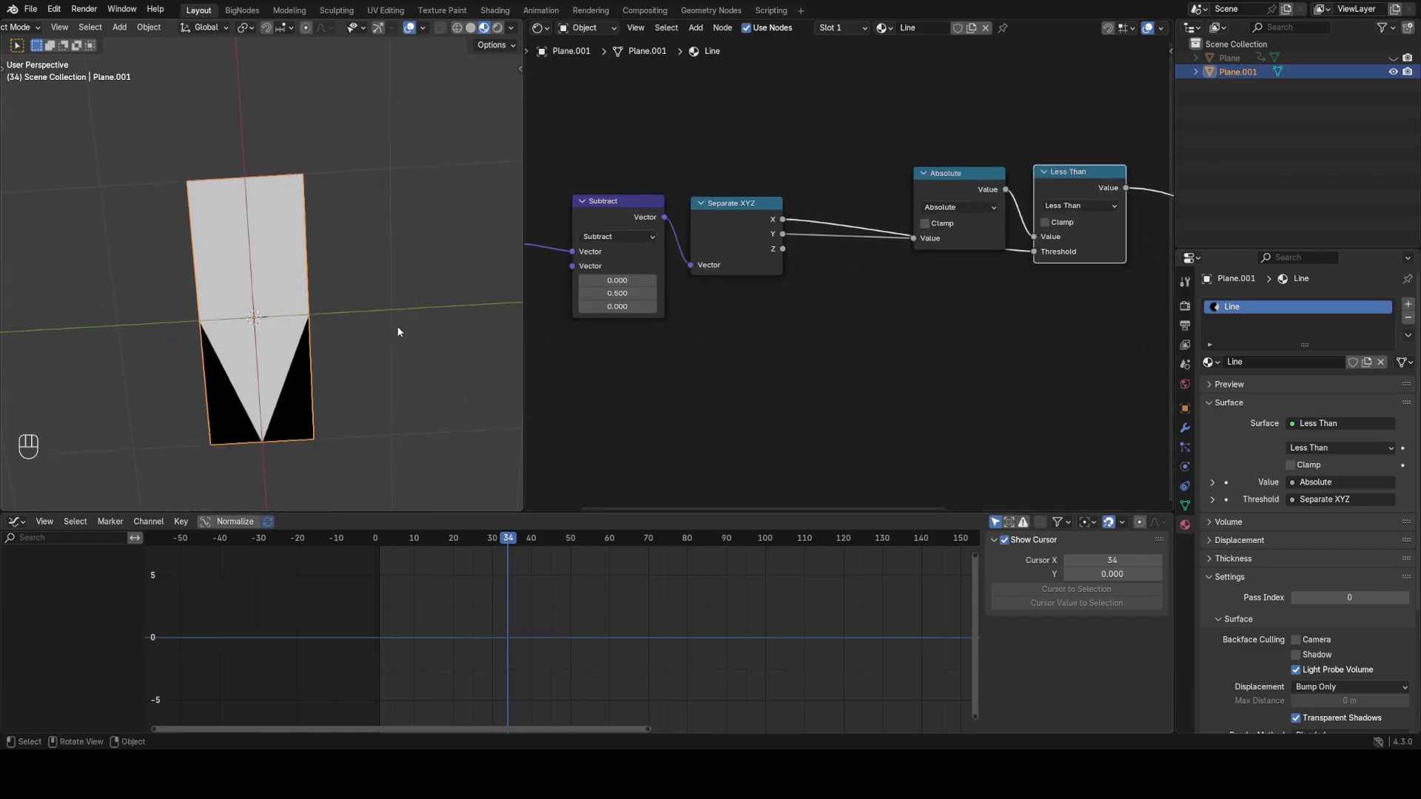
Insert a Math node set to Multiply between the X output and the Less Than threshold
middle_drag(731, 339, 735, 340)
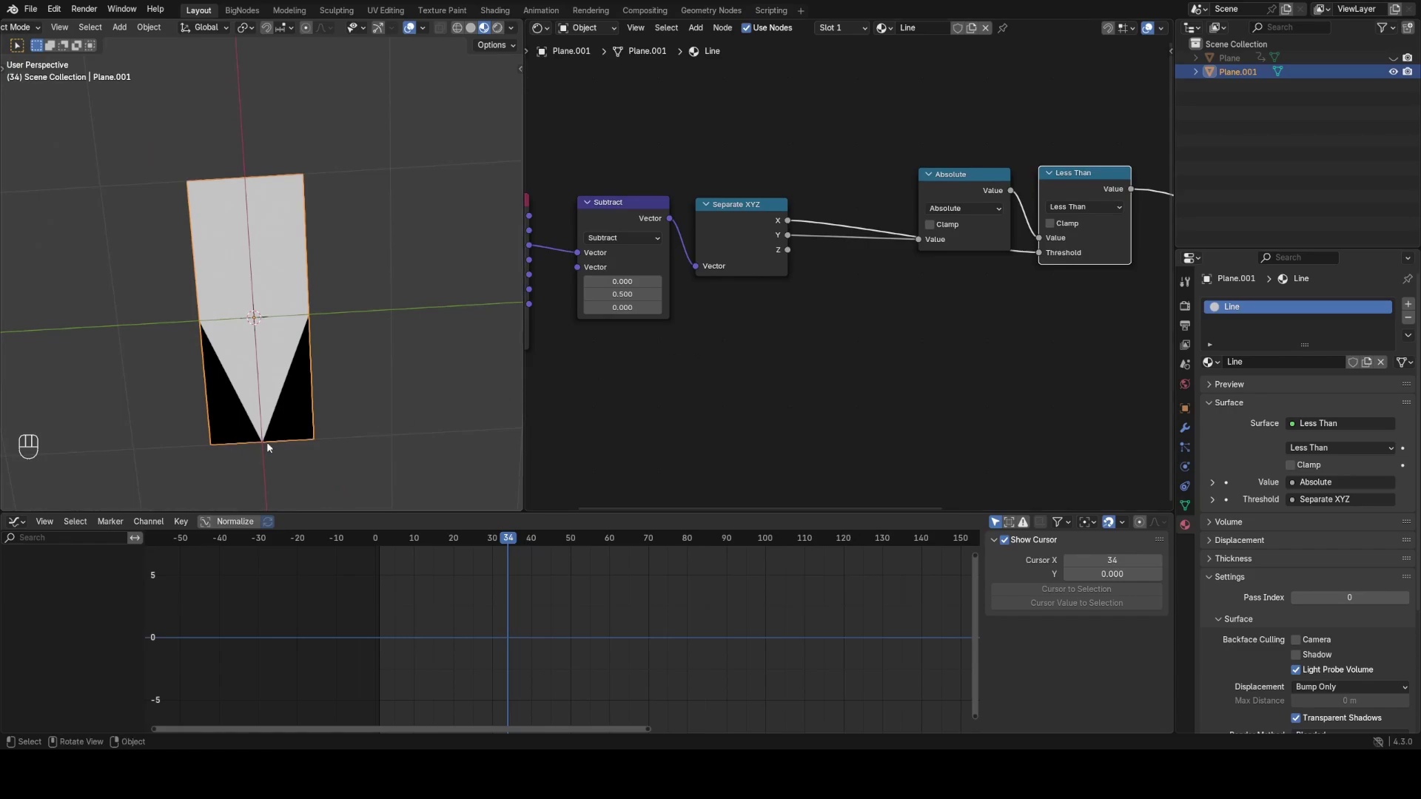
key(shift+a)
text(ma)
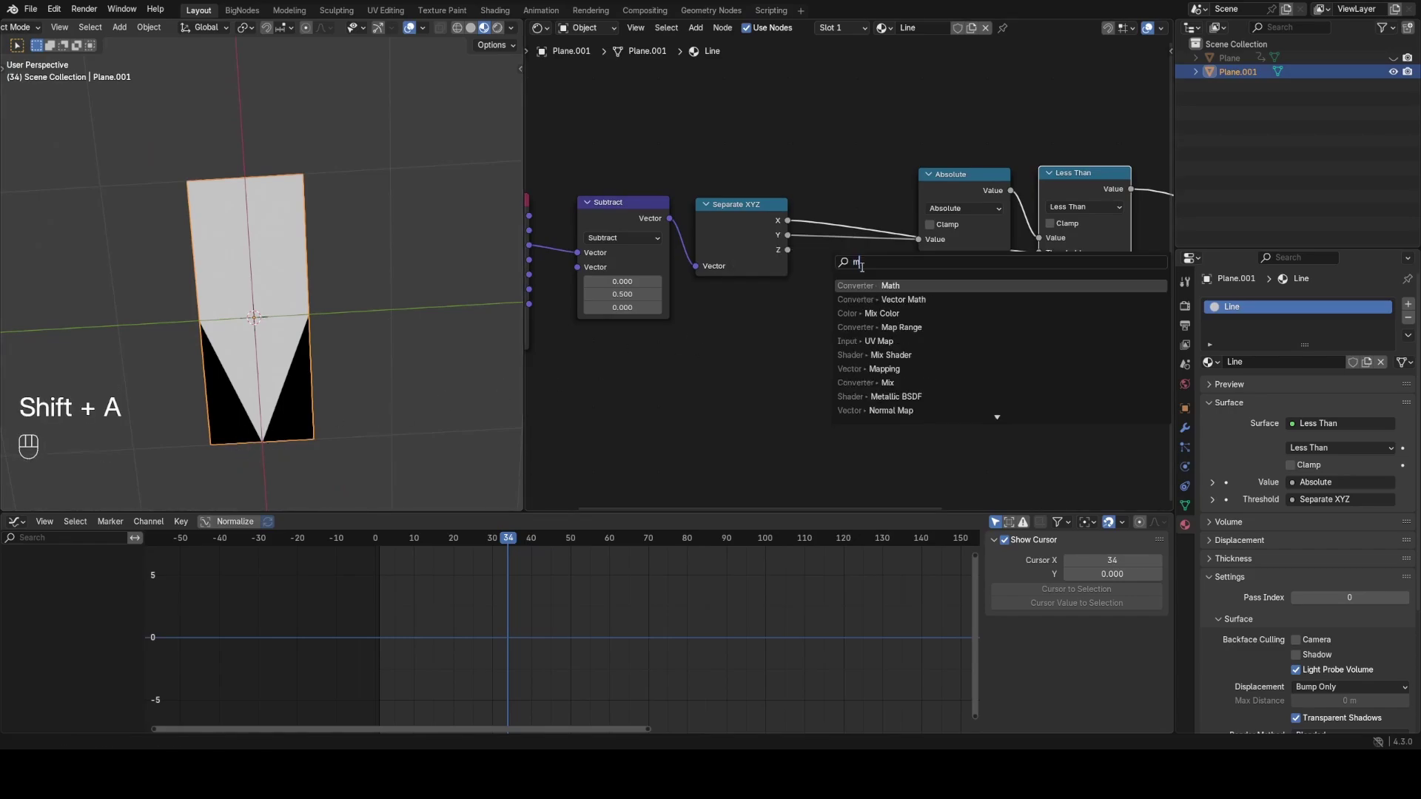
key(Return)
click(863, 208)
drag(863, 210, 858, 278)
middle_drag(944, 325, 851, 358)
scroll(851, 357, up, 3)
click(800, 337)
click(233, 396)
click(766, 332)
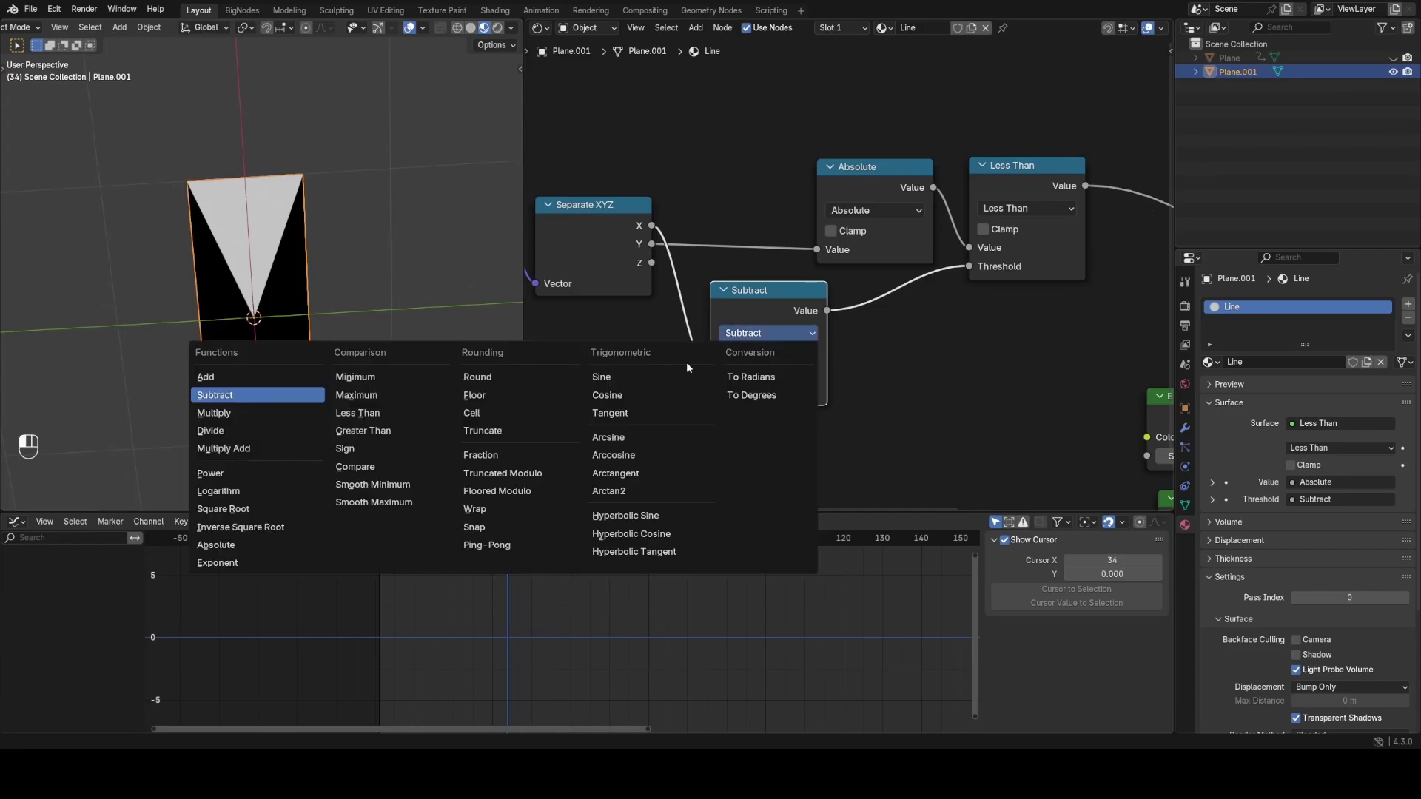
click(213, 413)
Set the Multiply node's value to 0.22 to make the wedge narrower
mouse_move(788, 391)
shift+mouse_down()
mouse_move(740, 391)
mouse_move(777, 391)
shift+mouse_up()
middle_drag(374, 337, 402, 349)
mouse_move(769, 390)
shift+mouse_down()
mouse_move(740, 390)
mouse_move(776, 390)
shift+mouse_up()
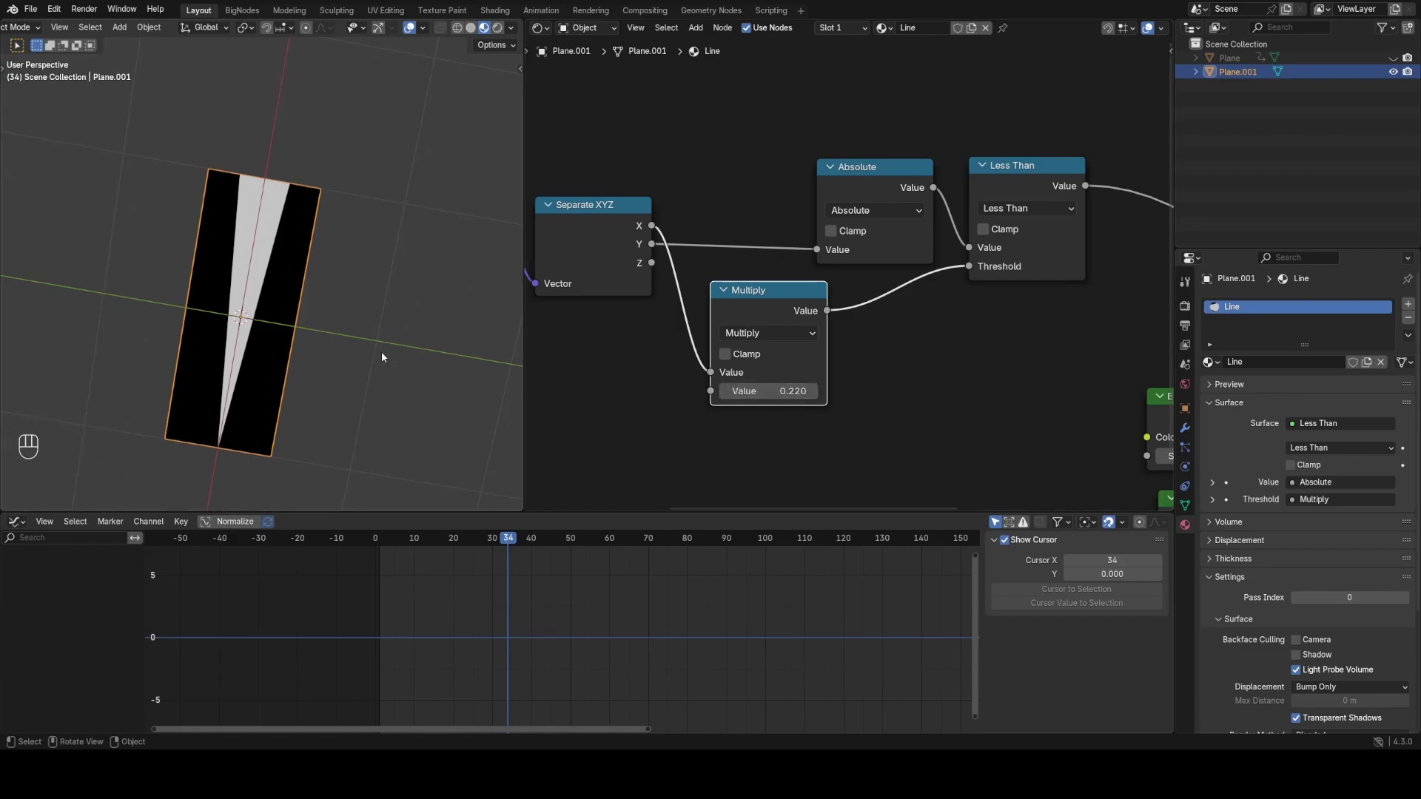
middle_drag(380, 352, 215, 385)
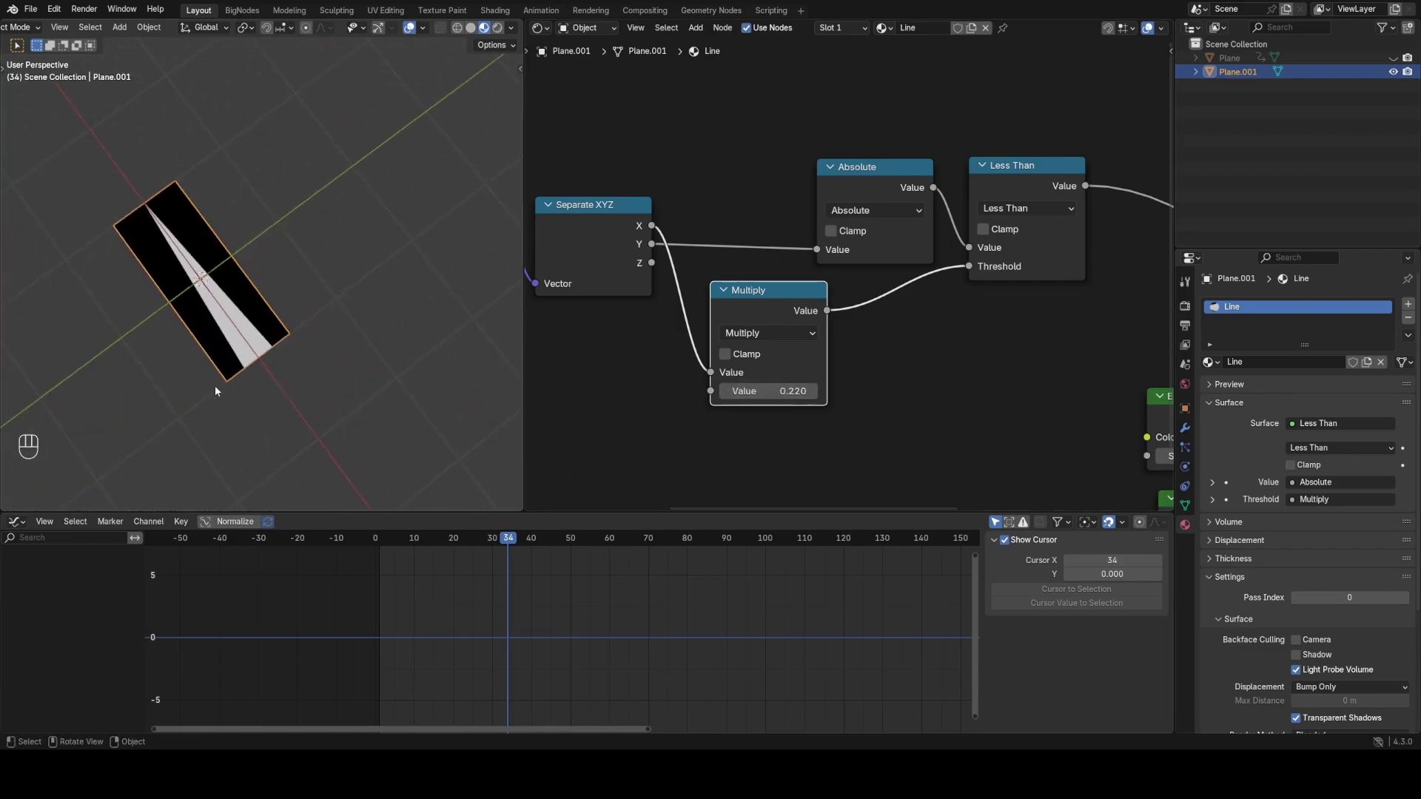
key(s)
key(x)
key(x)
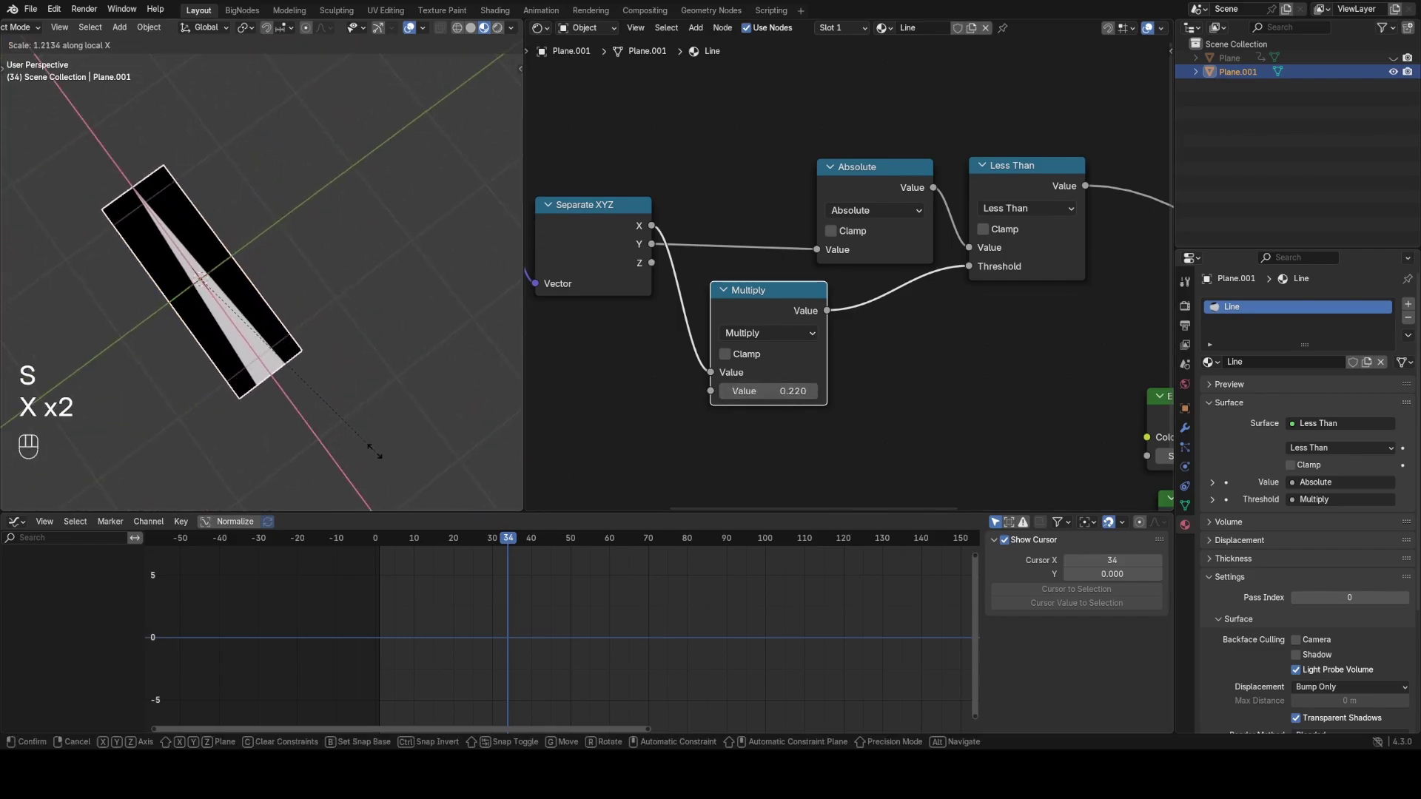
key(Escape)
Save the file and move all the coordinate and math nodes vertically away from the shader nodes
key(ctrl+s)
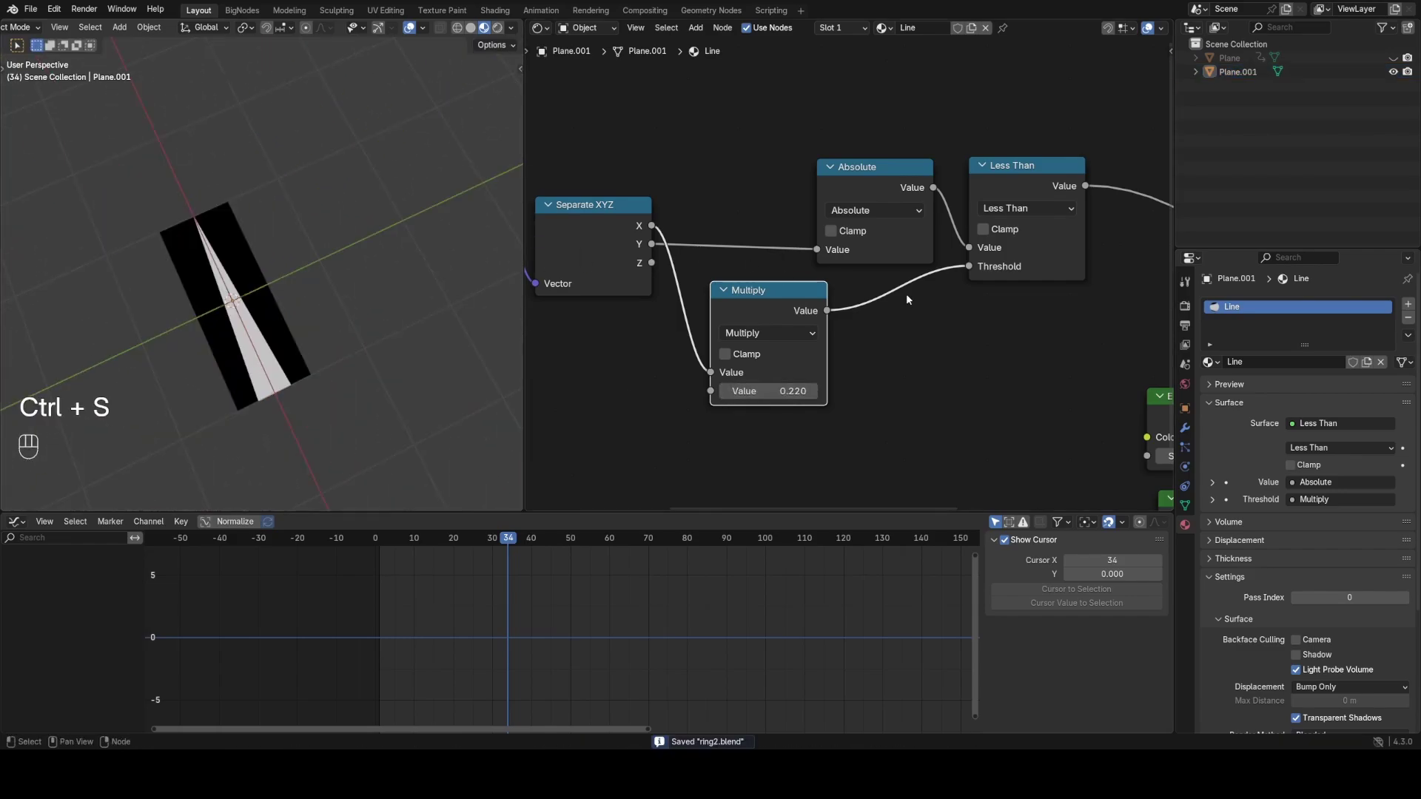
scroll(868, 279, down, 6)
middle_drag(1005, 318, 948, 381)
scroll(949, 381, down, 3)
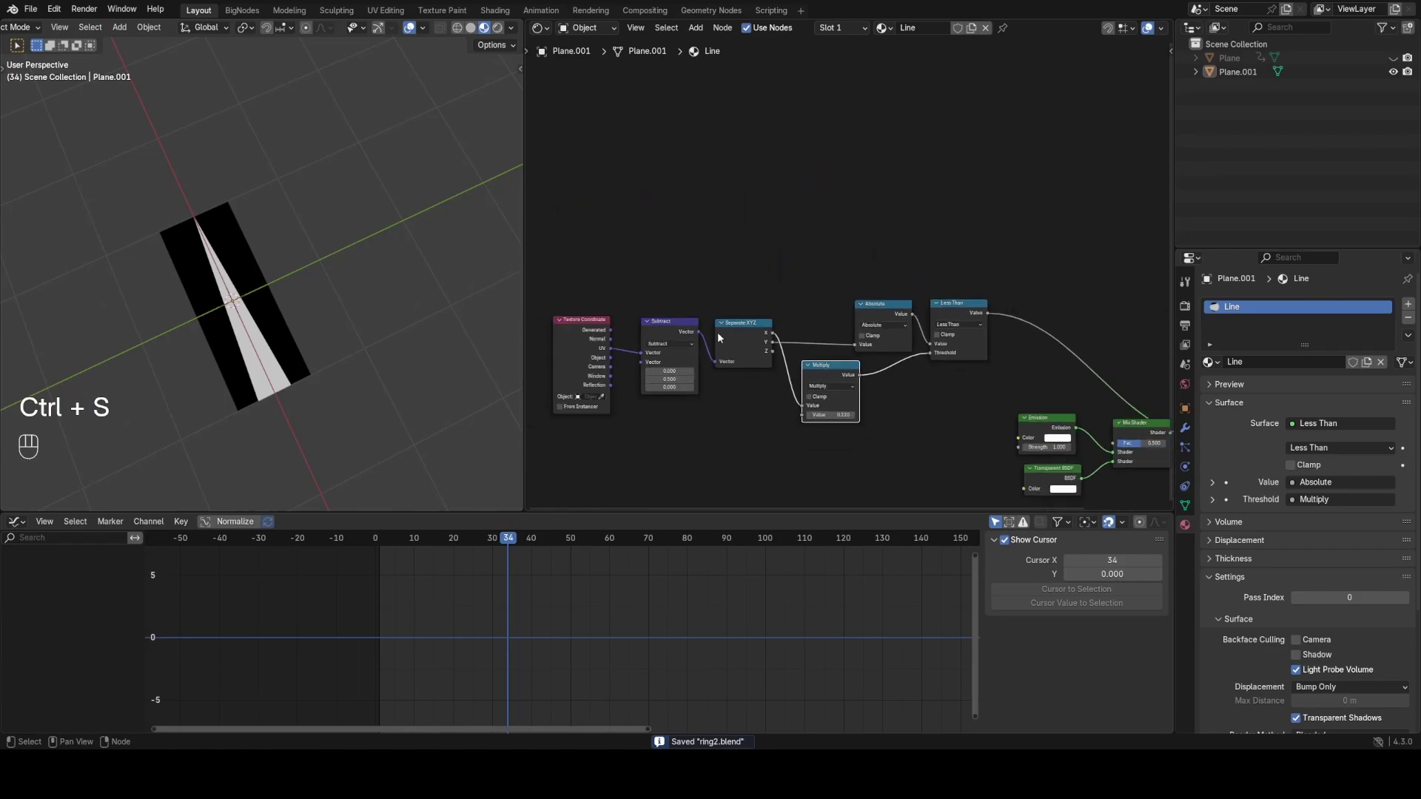
drag(587, 256, 912, 400)
key(g)
key(Escape)
key(g)
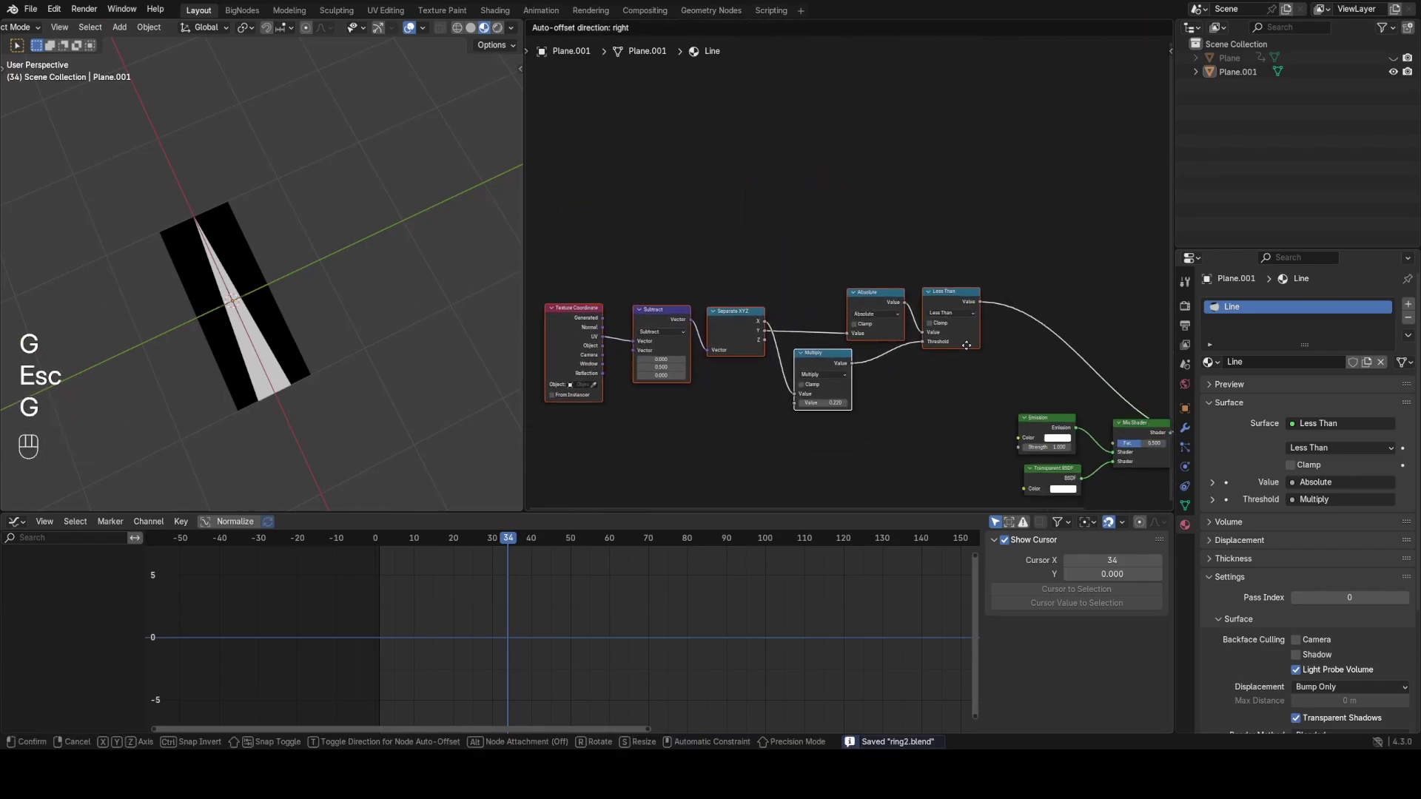
key(y)
click(932, 312)
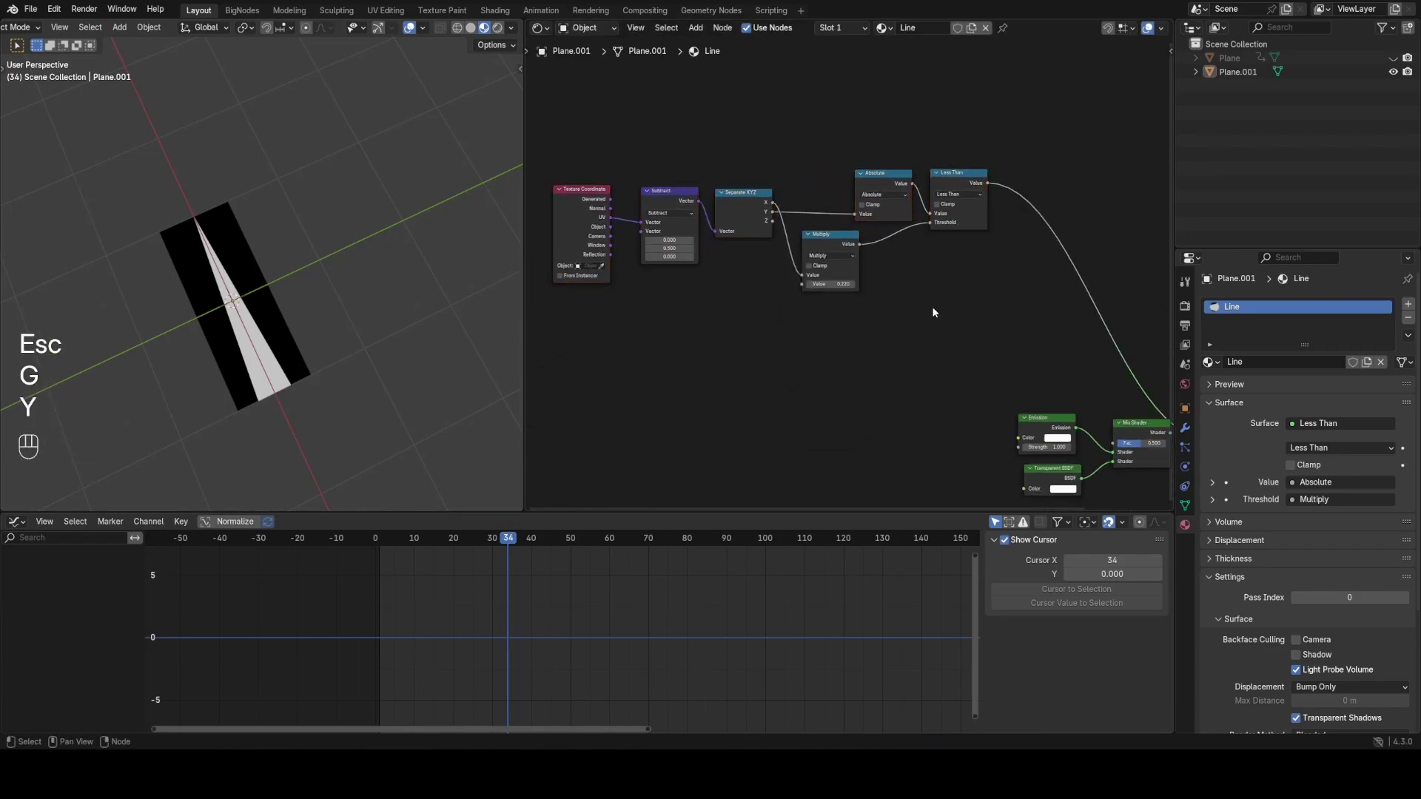
Preview the Separate XYZ node's X output and insert a duplicate of the Less Than node after it, placed below Multiply
scroll(851, 281, up, 1)
ctrl+shift+click(735, 188)
middle_drag(854, 242, 869, 311)
scroll(849, 294, up, 1)
click(934, 193)
key(shift+d)
click(936, 308)
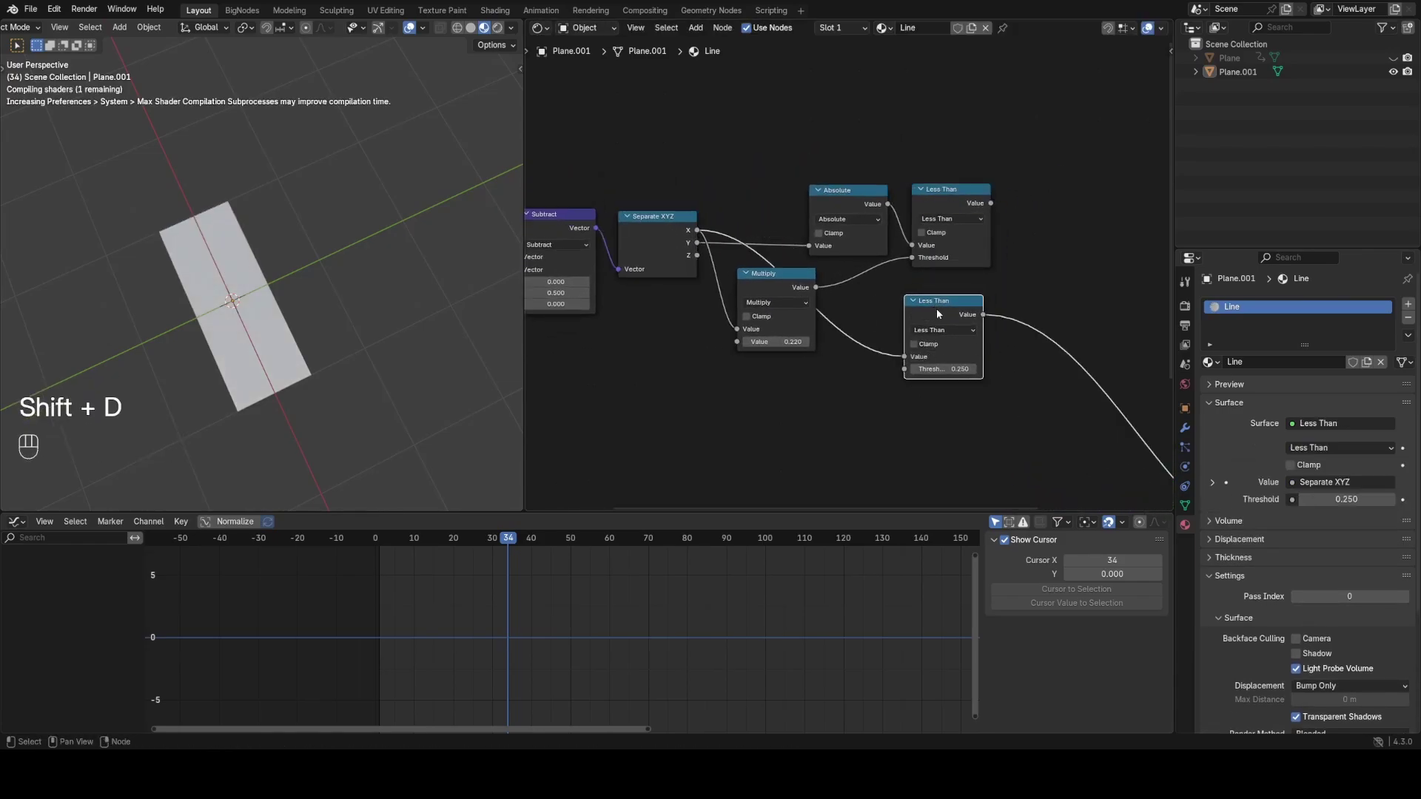
drag(927, 312, 758, 380)
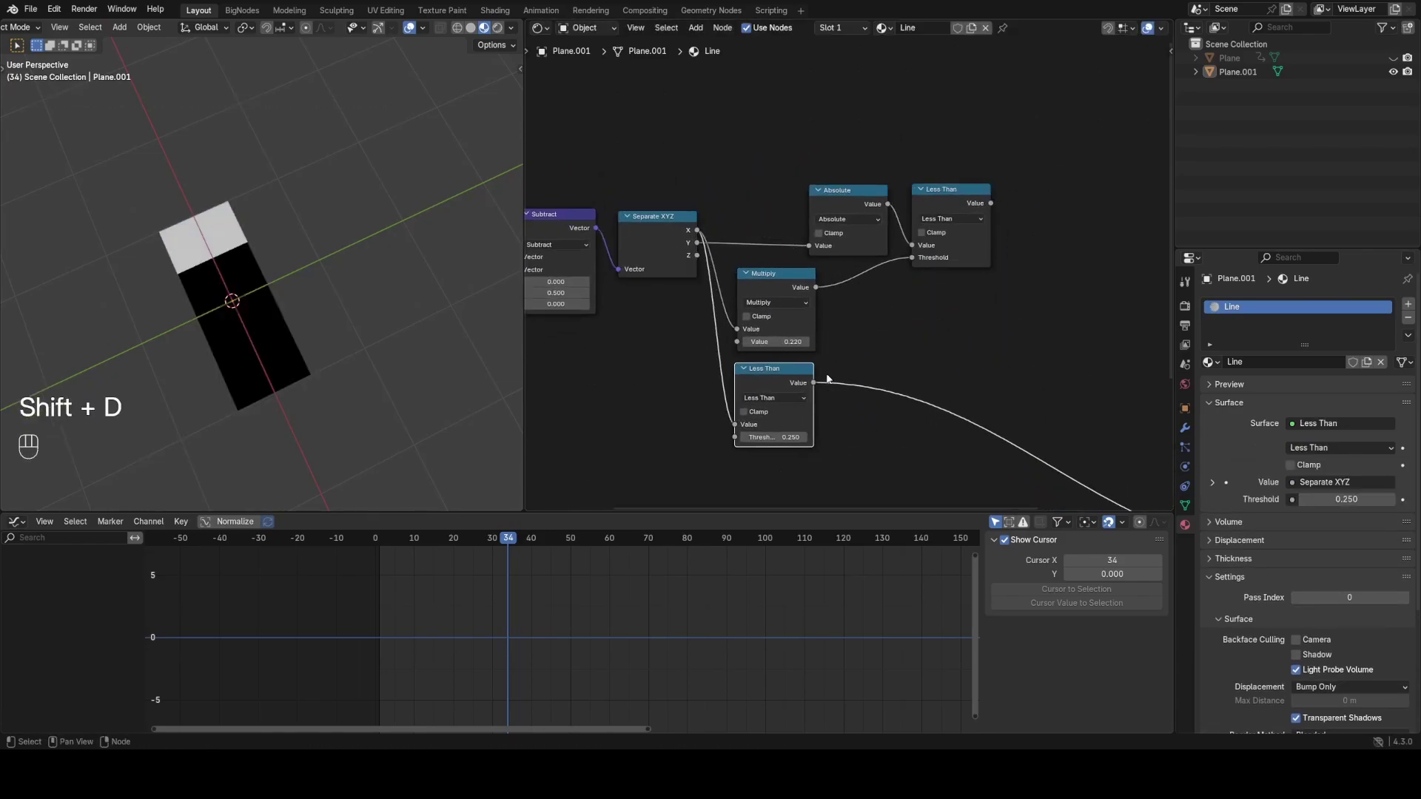
Raise the threshold of the Less Than node below Multiply to 0.75
middle_drag(873, 390, 860, 352)
scroll(860, 352, up, 3)
shift+drag(712, 409, 774, 409)
Duplicate the Less Than node that follows Absolute, place the copy after it, and switch the copy to Multiply
middle_drag(813, 104, 731, 170)
click(841, 165)
click(842, 167)
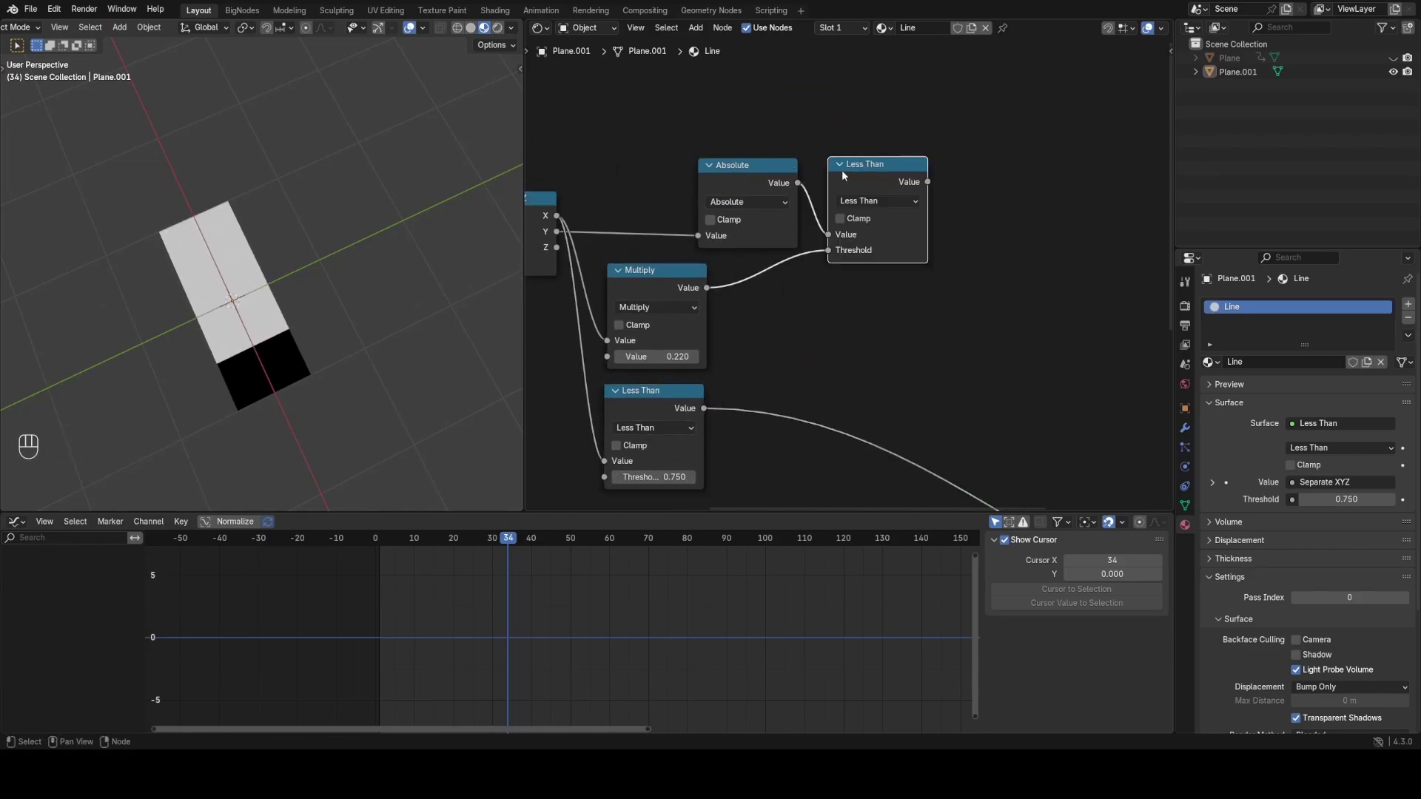
key(shift+d)
click(980, 210)
drag(680, 397, 687, 432)
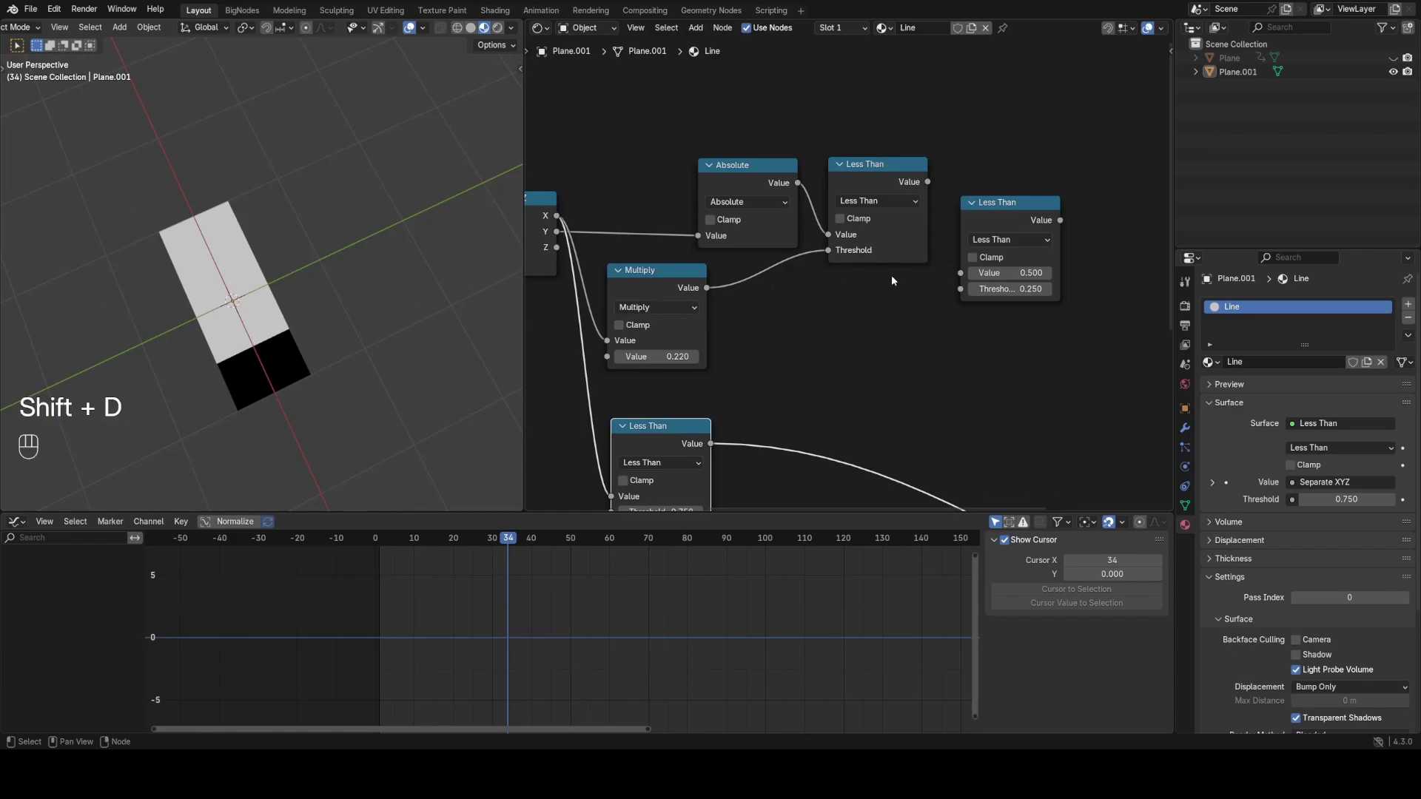
click(999, 240)
click(573, 307)
Connect both Less Than outputs to the new Multiply node and preview the product on the plane
drag(928, 182, 962, 273)
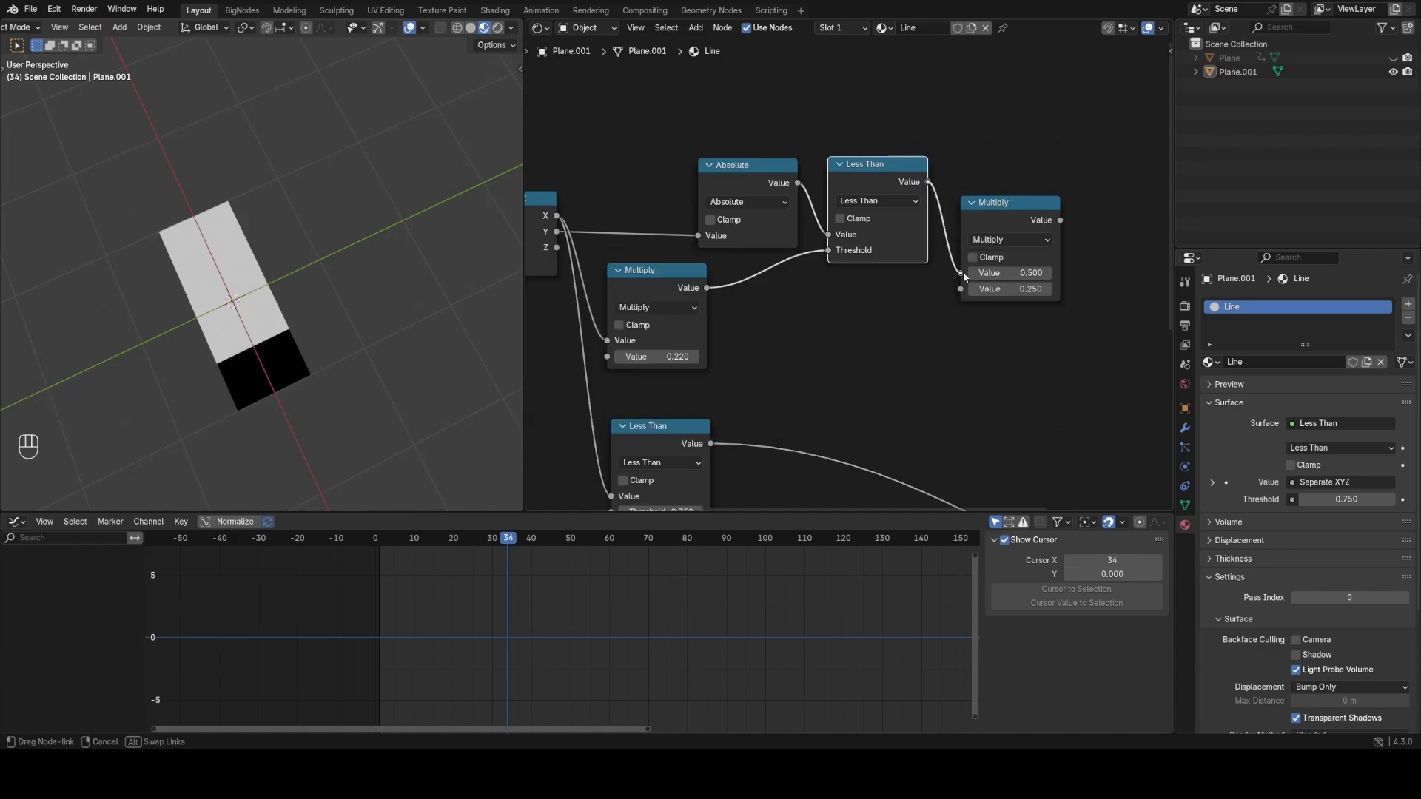
drag(990, 220, 1090, 243)
drag(724, 443, 1060, 313)
ctrl+shift+click(1090, 255)
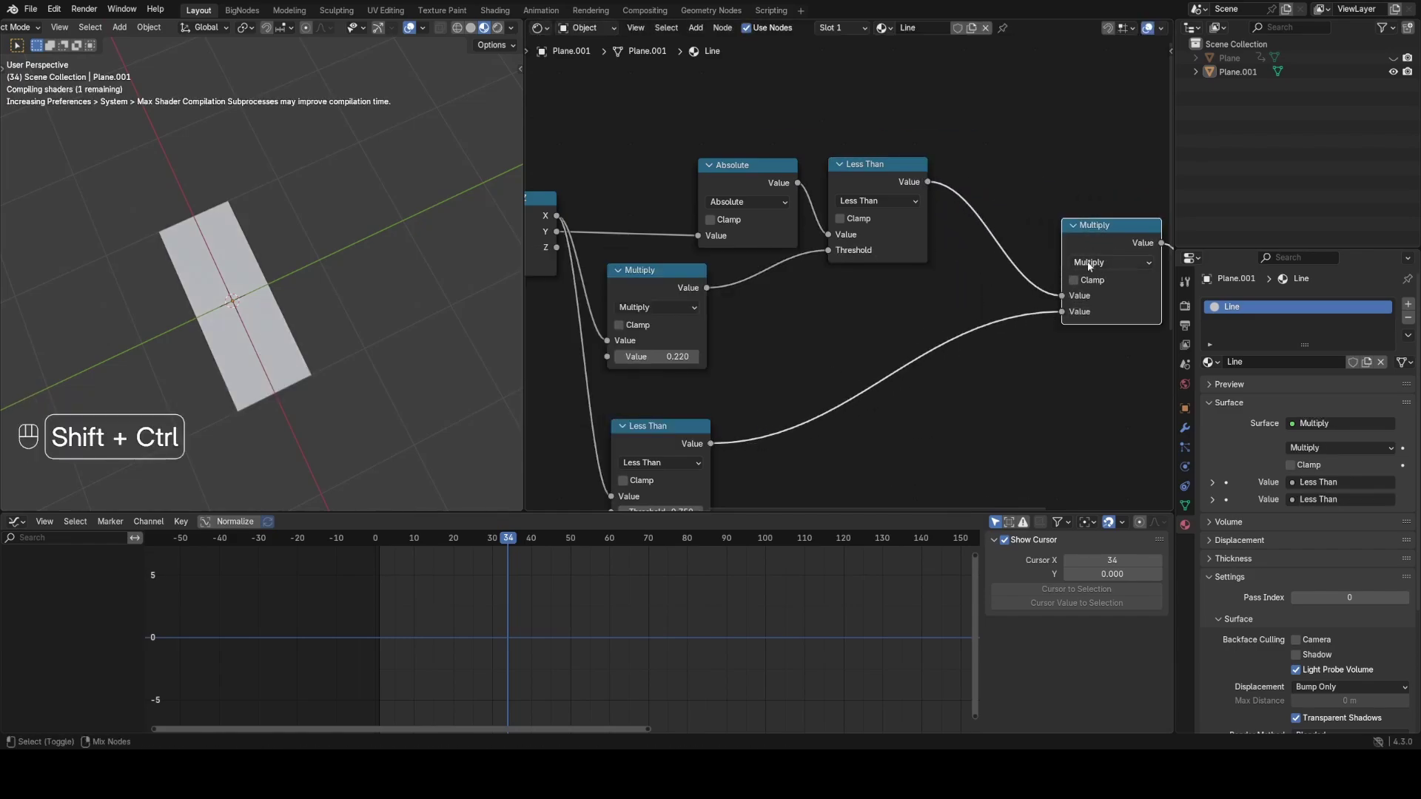
Set the lower Less Than node's threshold to 1.000 and nudge the node slightly
middle_drag(770, 443, 774, 317)
shift+drag(684, 386, 633, 386)
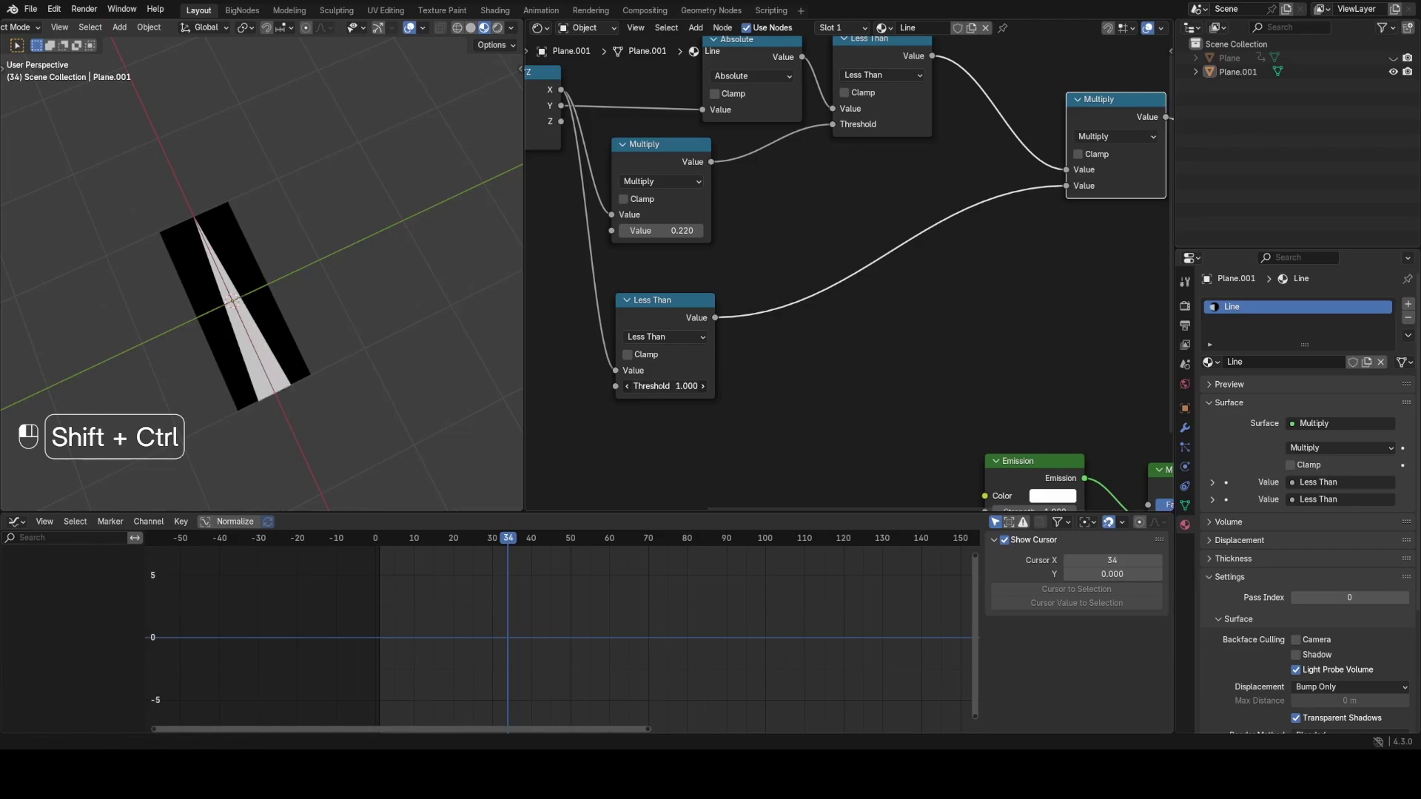
scroll(743, 312, down, 1)
drag(703, 308, 695, 298)
middle_drag(788, 312, 708, 293)
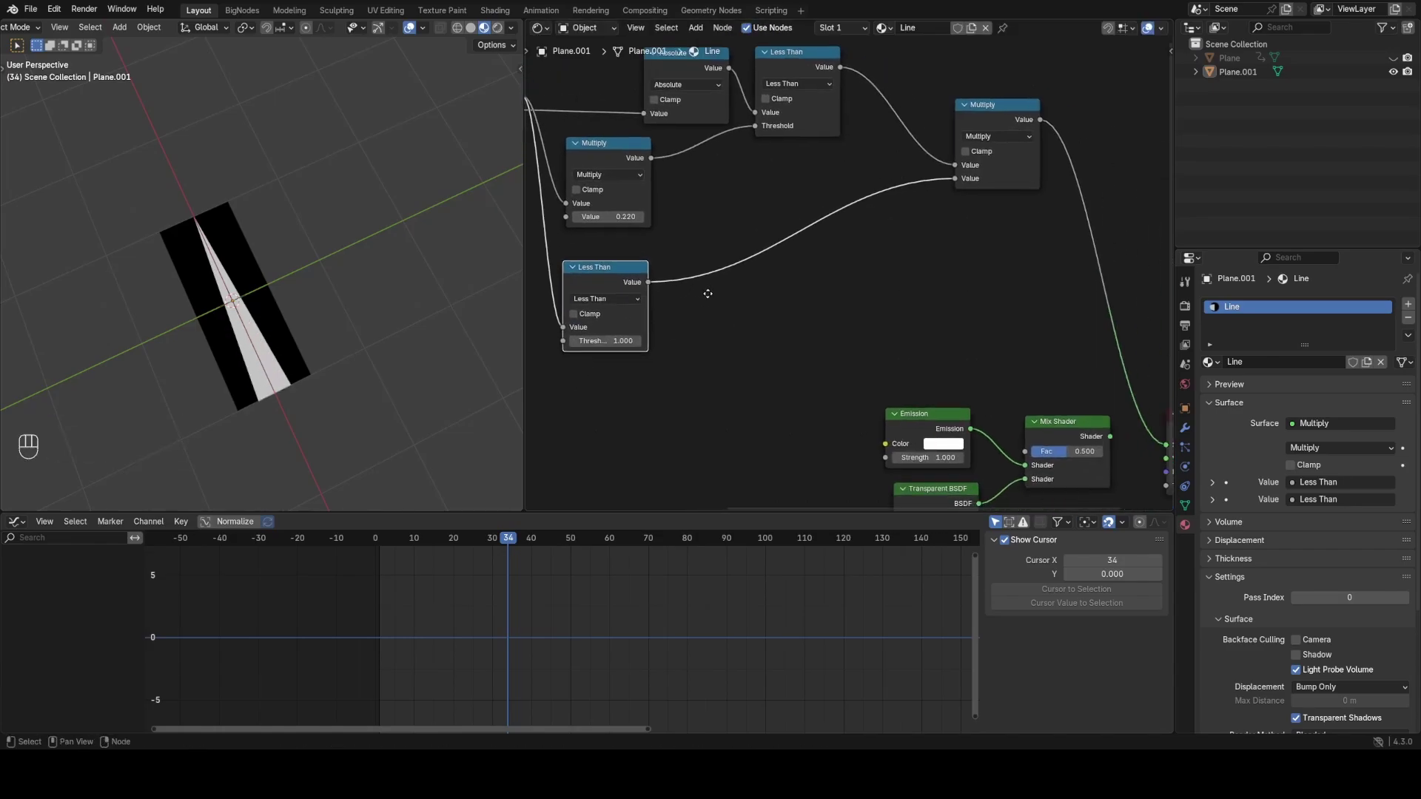
Insert a duplicate of the last Multiply node between it and the Material Output
scroll(838, 267, down, 1)
drag(963, 143, 920, 196)
key(shift+d)
click(1030, 226)
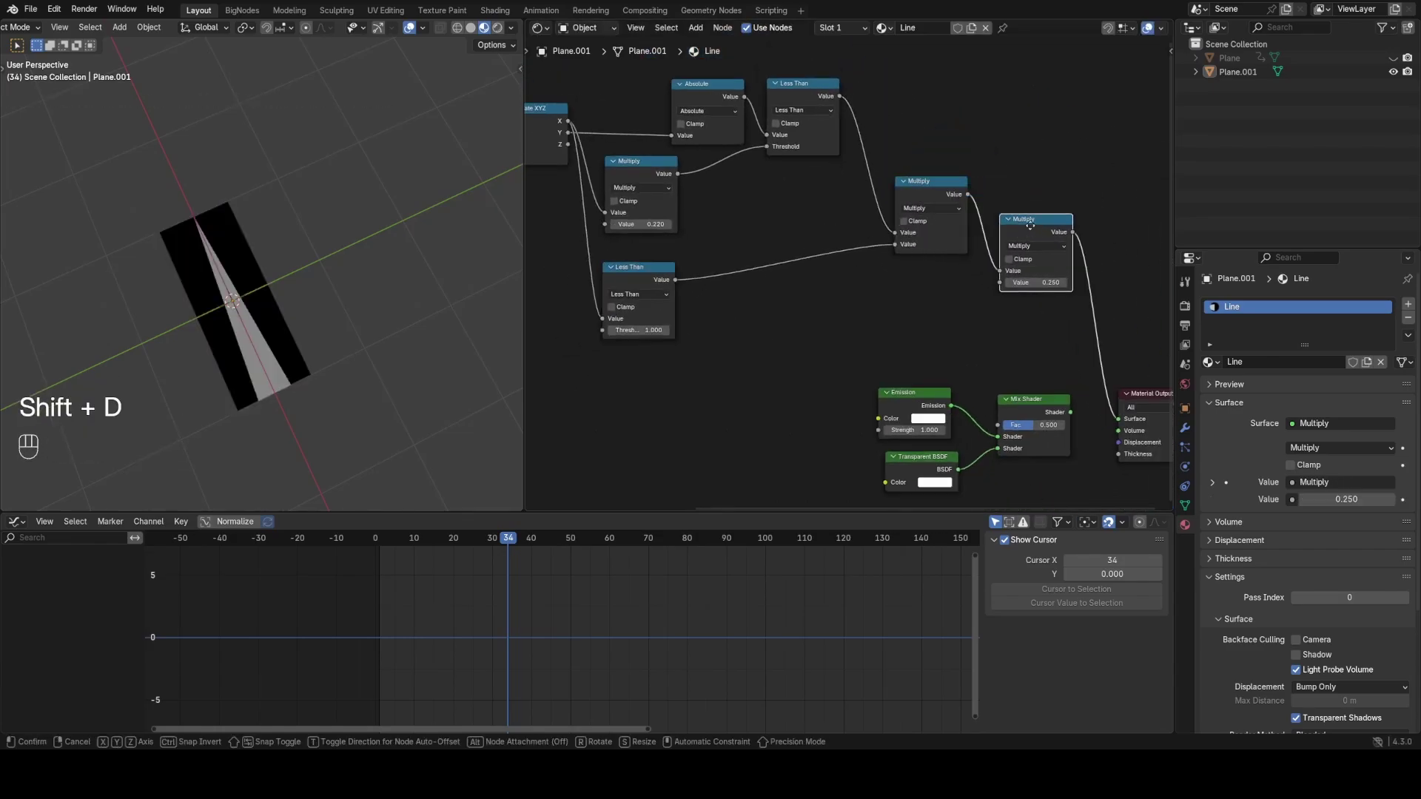
click(1018, 196)
middle_drag(771, 294, 842, 274)
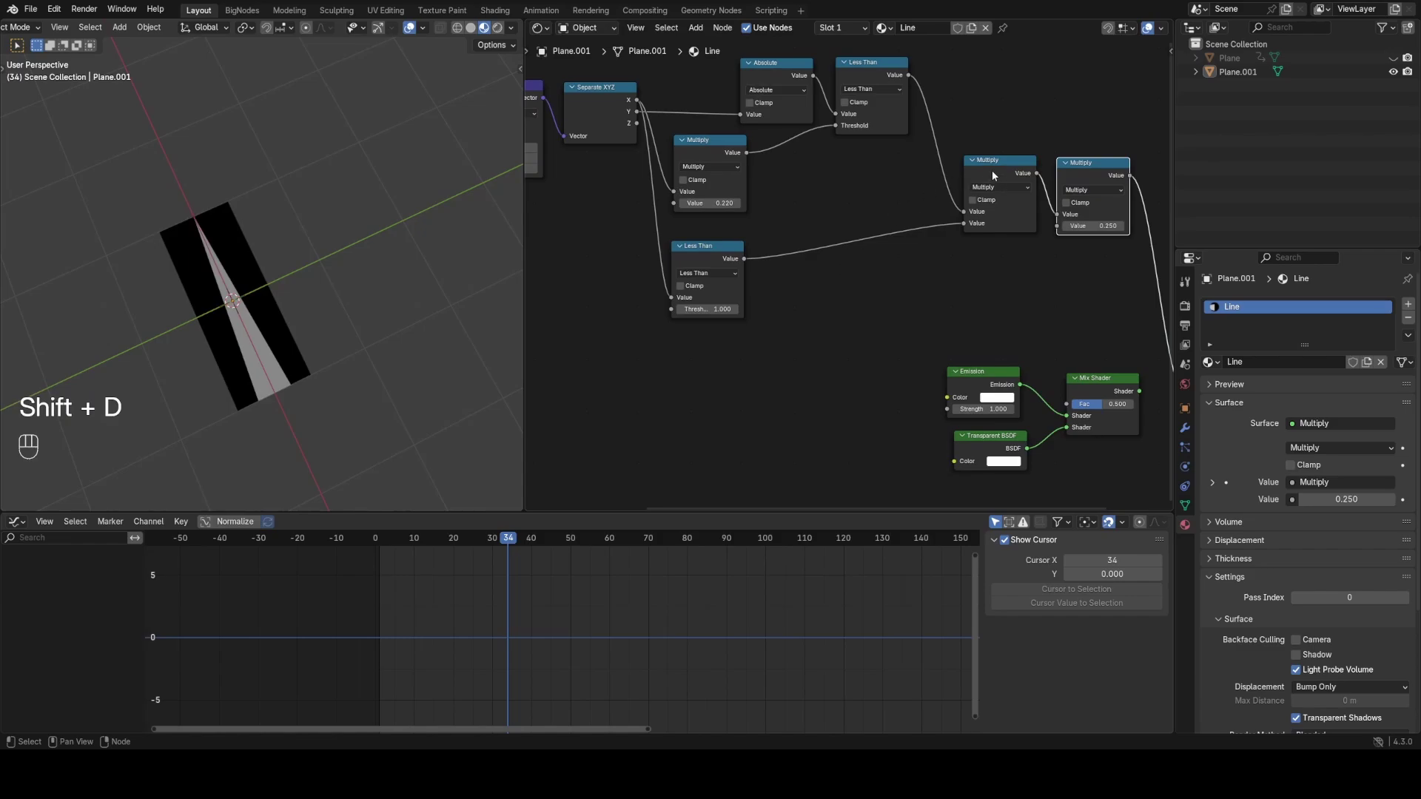
drag(992, 172, 1002, 177)
Duplicate the lower Less Than node below itself, feed it the Separate XYZ X output, and switch it to Greater Than
click(700, 253)
key(shift+d)
click(699, 331)
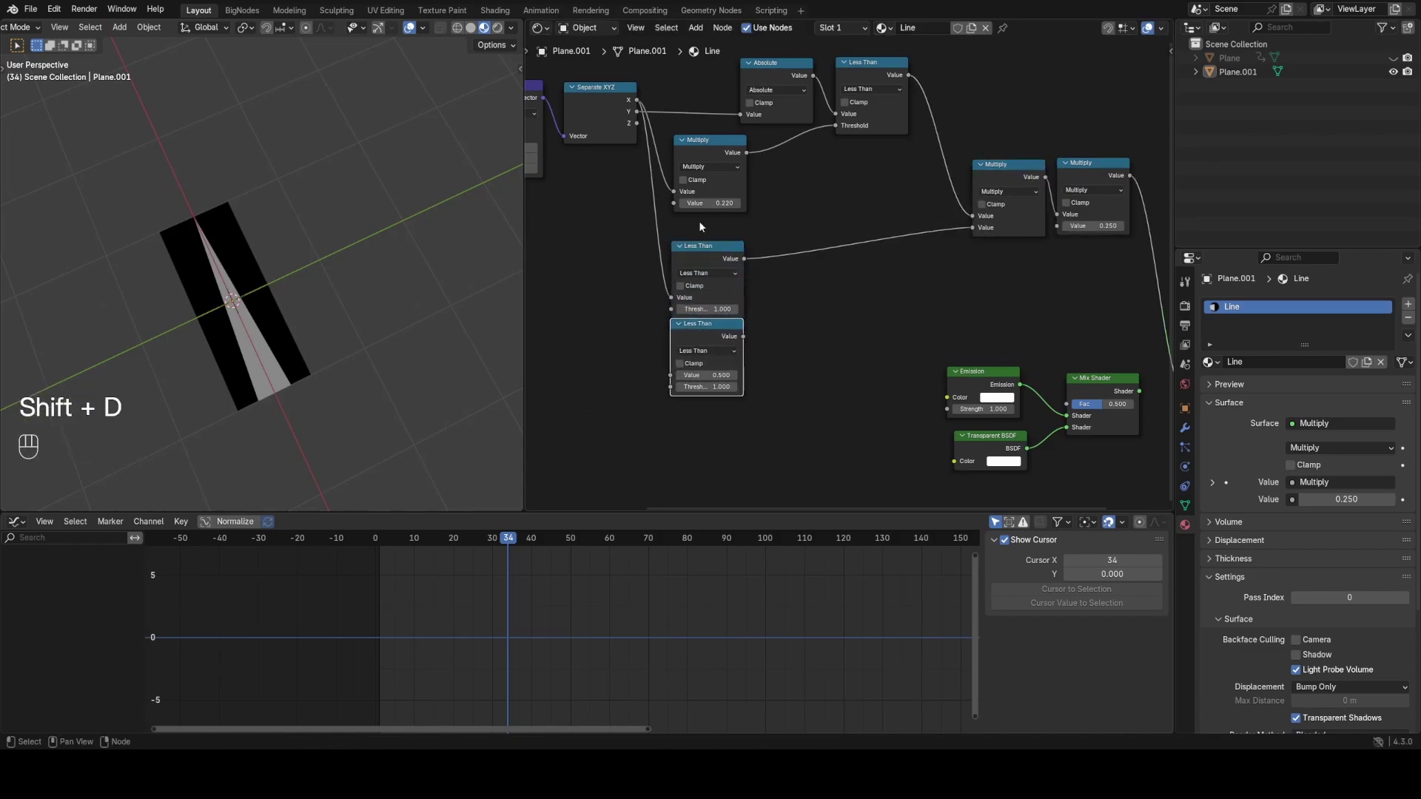
drag(637, 111, 689, 345)
click(704, 353)
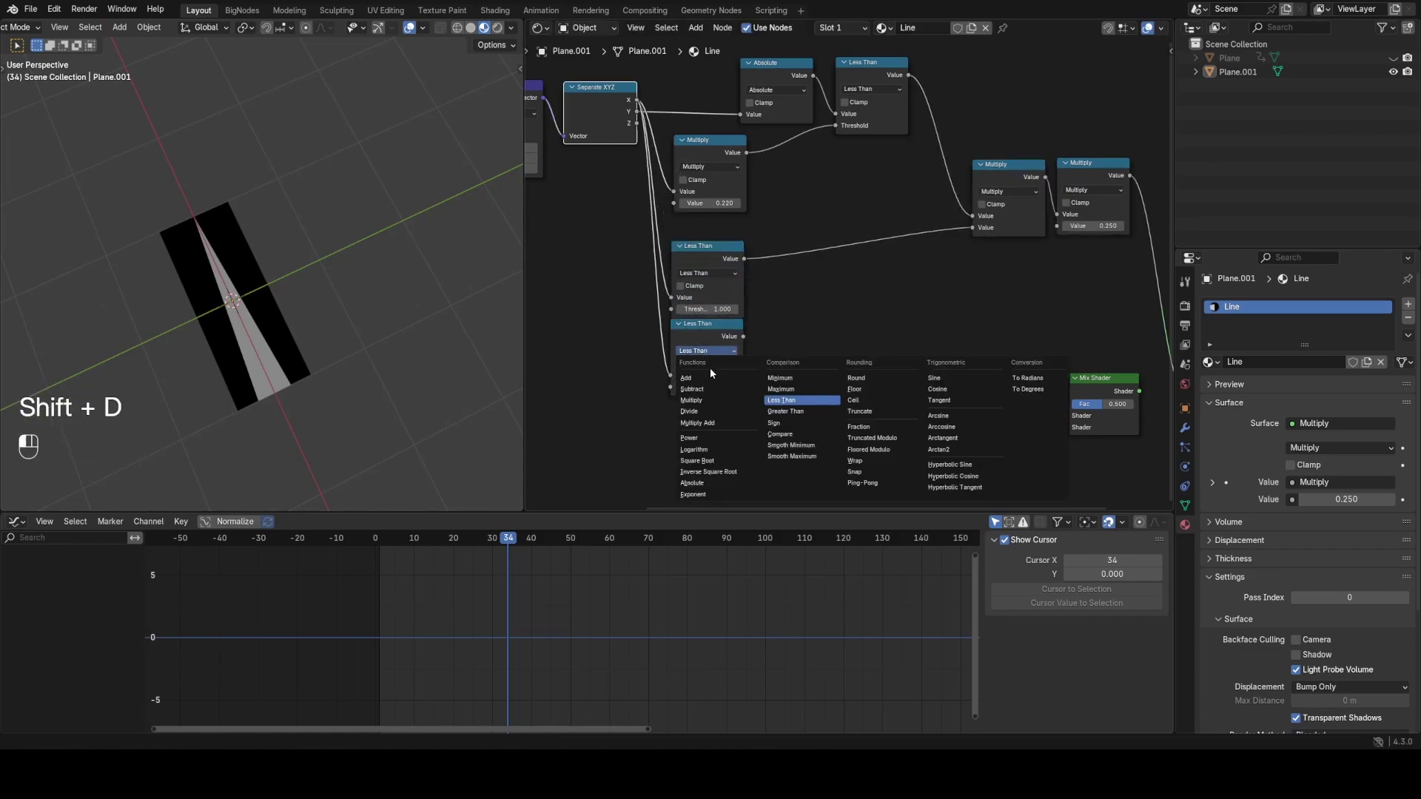
click(796, 410)
Gather the X links to Less Than and Greater Than in a reroute, and connect Greater Than to the last Multiply's second input
shift+right_drag(689, 225, 629, 250)
key(g)
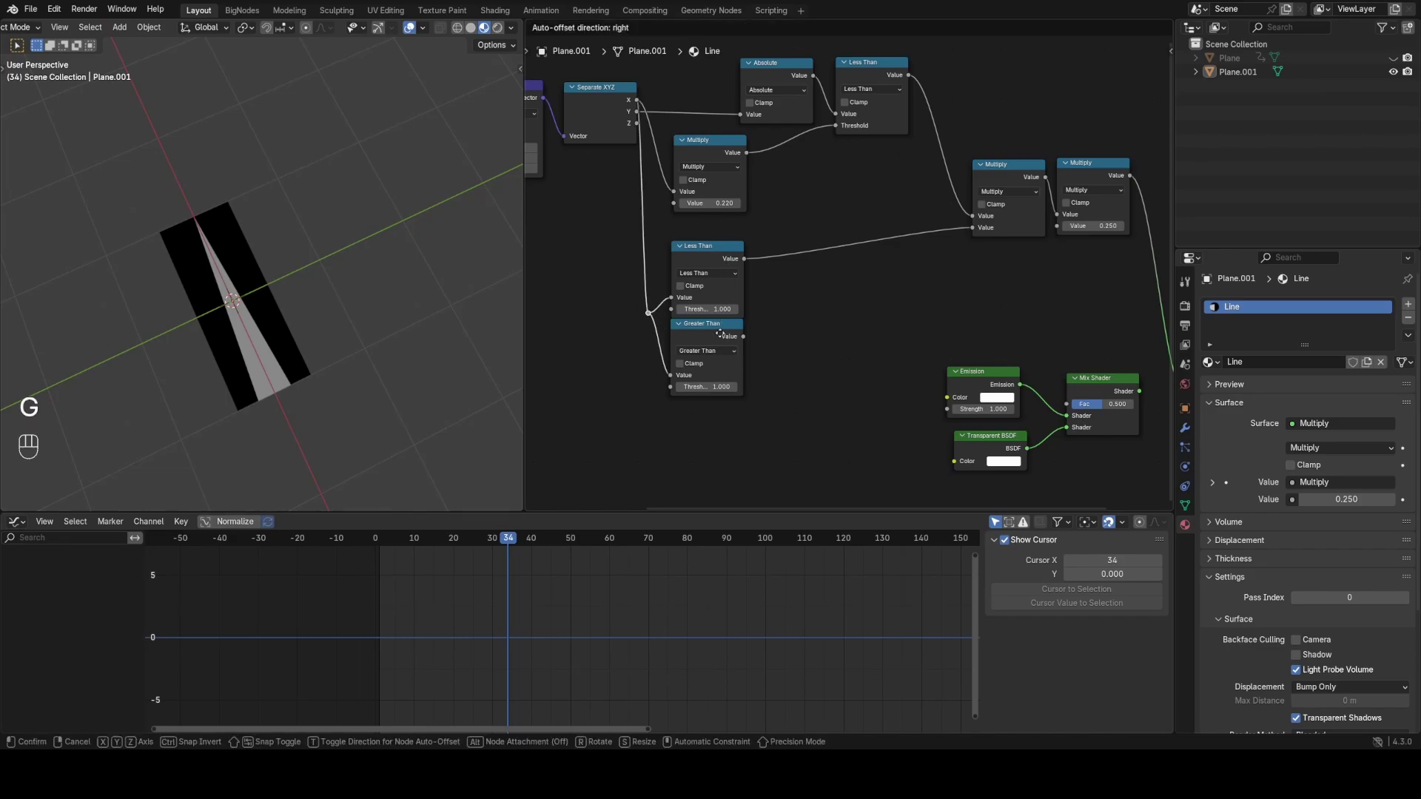
click(724, 340)
drag(743, 337, 1056, 227)
Adjust the visible segment of the wedge by setting the Less Than threshold to 0.480 and the Greater Than threshold to 0.250
scroll(769, 319, up, 3)
mouse_move(717, 405)
shift+mouse_down()
mouse_move(684, 405)
mouse_move(726, 405)
mouse_move(685, 406)
mouse_move(704, 406)
shift+mouse_up()
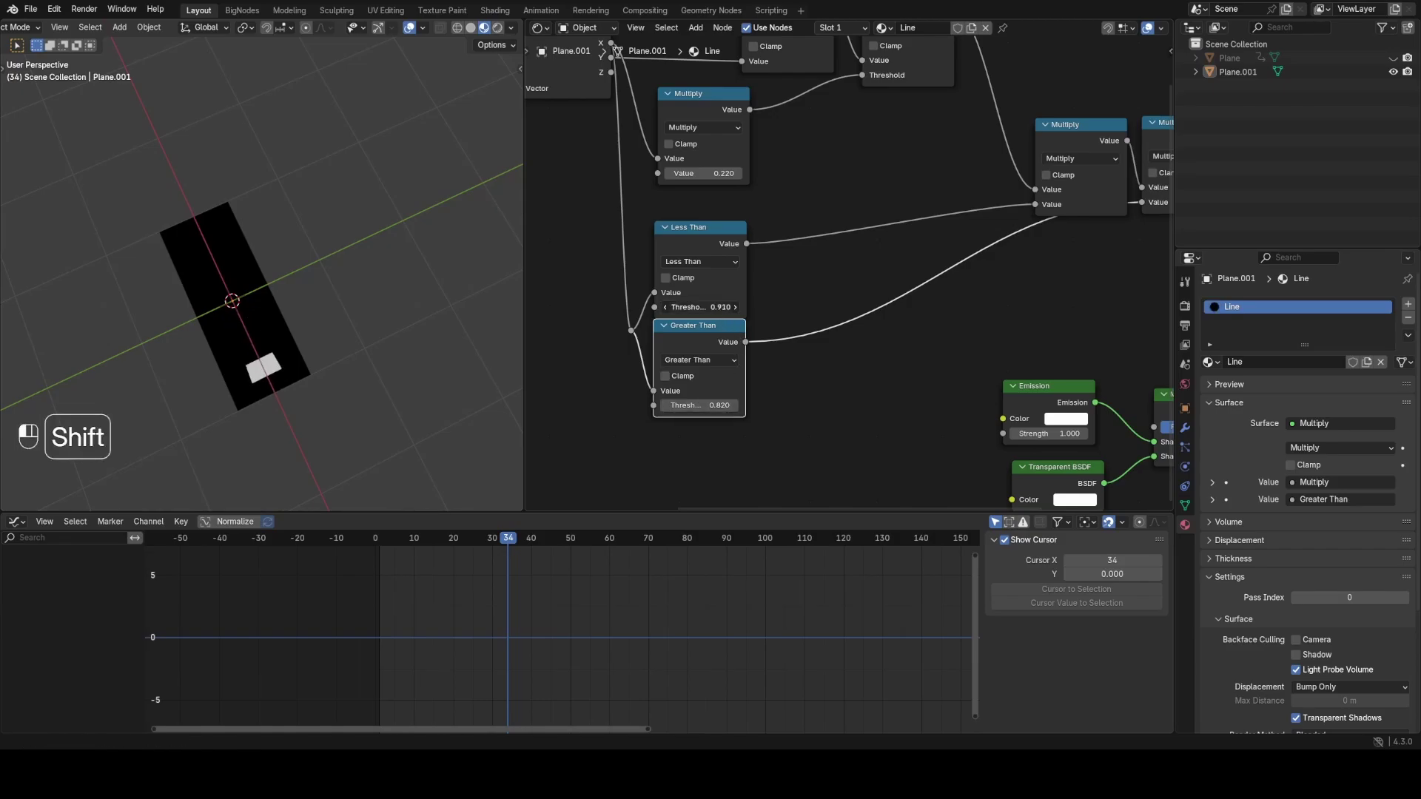
shift+drag(706, 406, 675, 406)
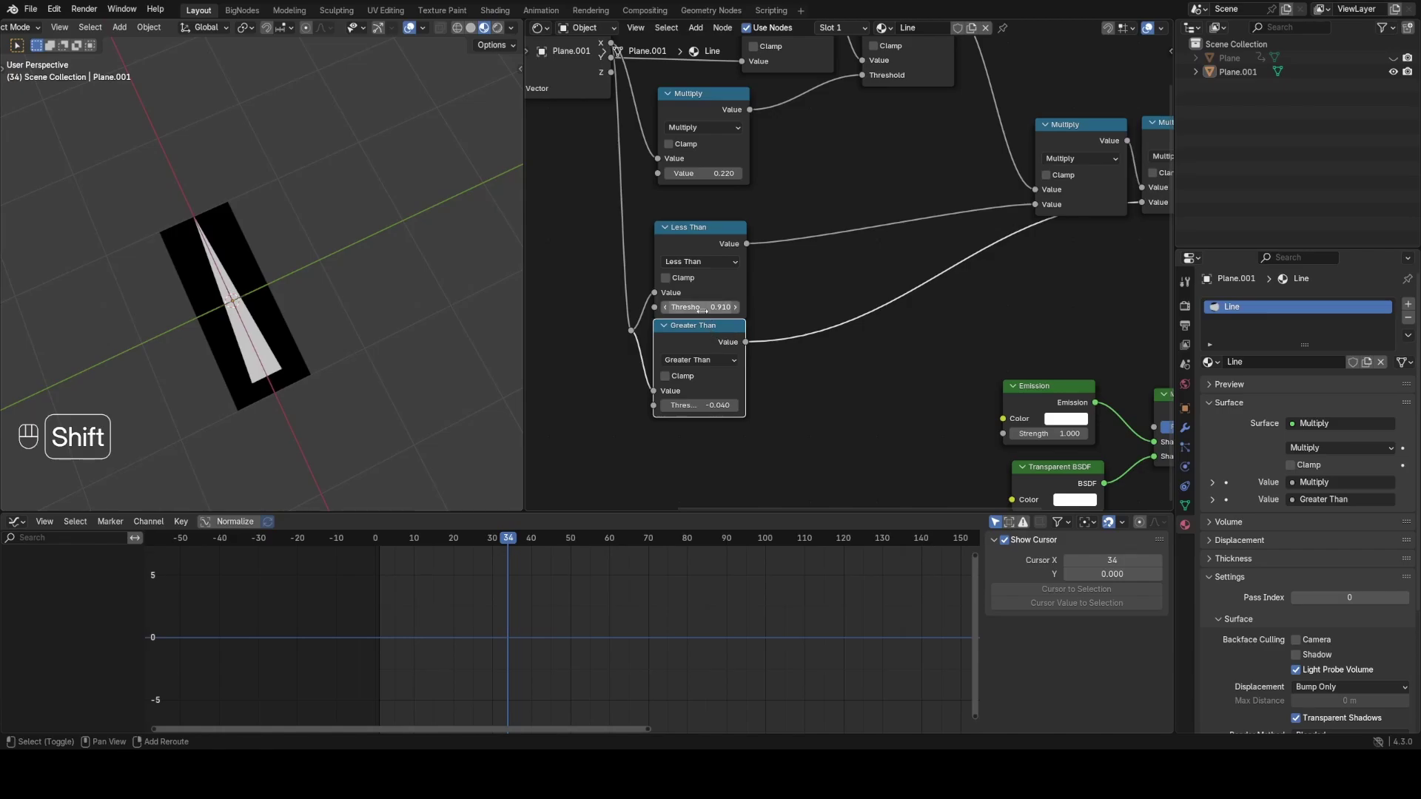
shift+drag(702, 311, 712, 311)
shift+drag(716, 405, 739, 405)
scroll(847, 328, down, 5)
middle_drag(851, 323, 886, 304)
scroll(747, 283, up, 5)
middle_drag(610, 276, 705, 299)
Route the Mix Shader to the Material Output again and shift the shader node aside
key(shift+a)
click(880, 296)
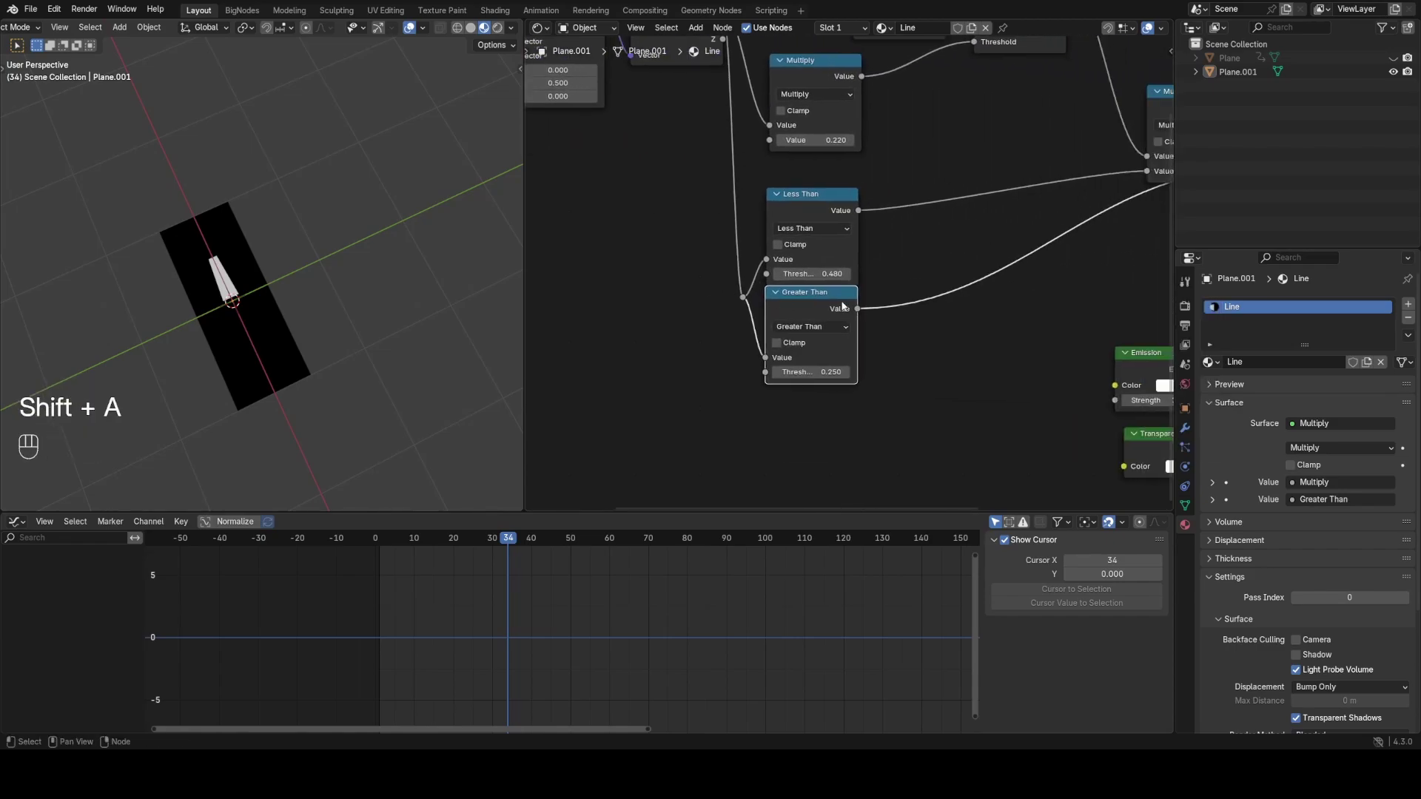
middle_drag(1042, 339, 719, 316)
click(1030, 345)
drag(1029, 346, 1089, 352)
middle_drag(711, 293, 971, 282)
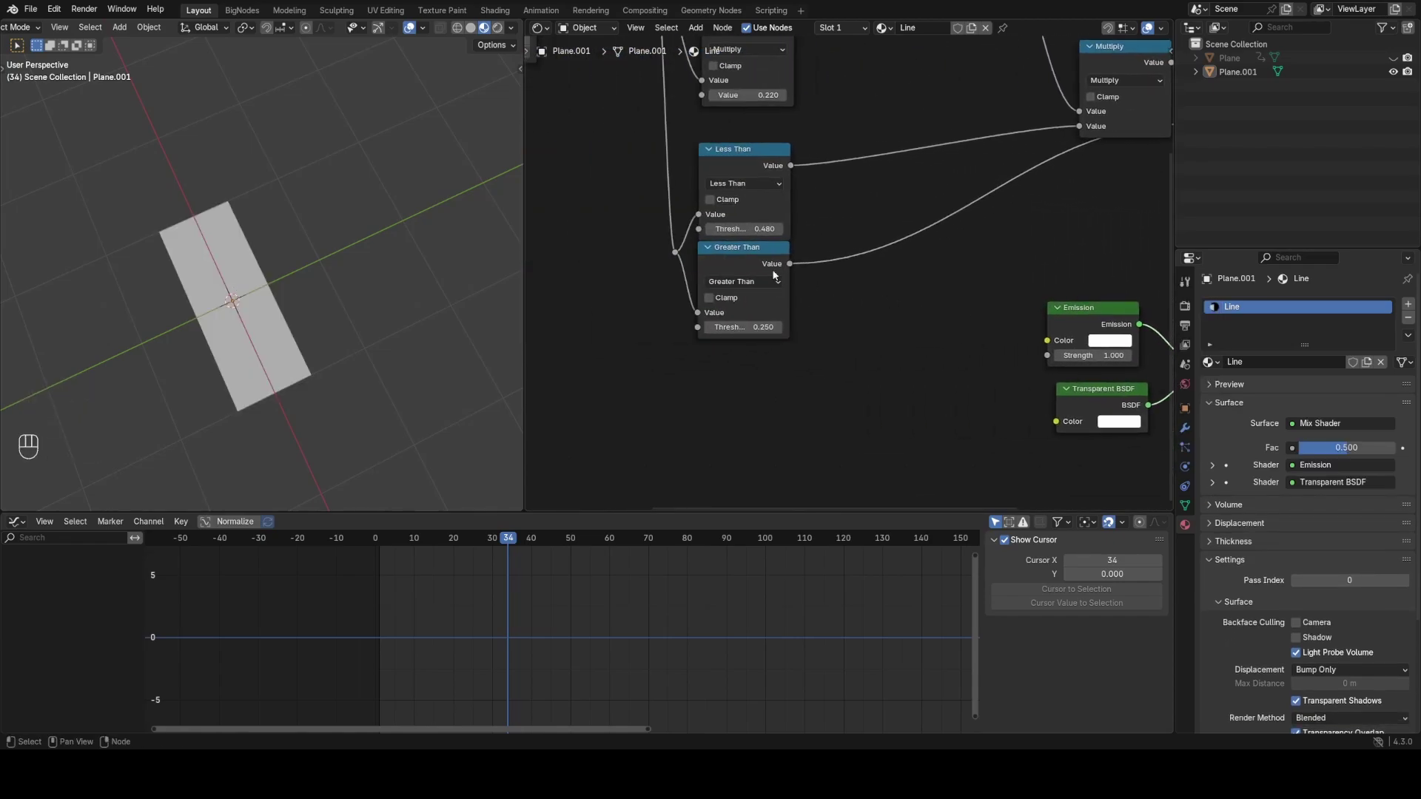
middle_drag(696, 262, 851, 311)
scroll(851, 311, up, 1)
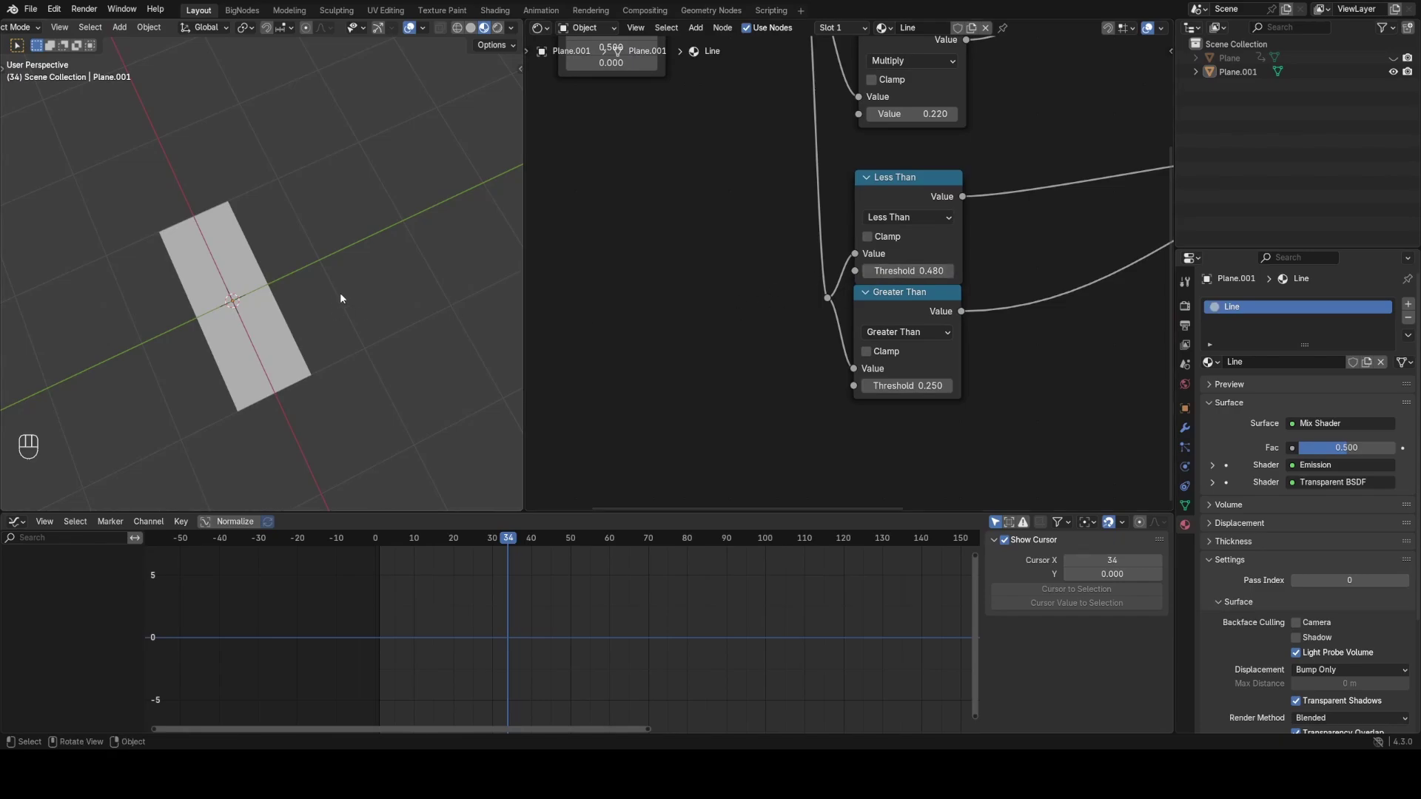
scroll(339, 222, down, 3)
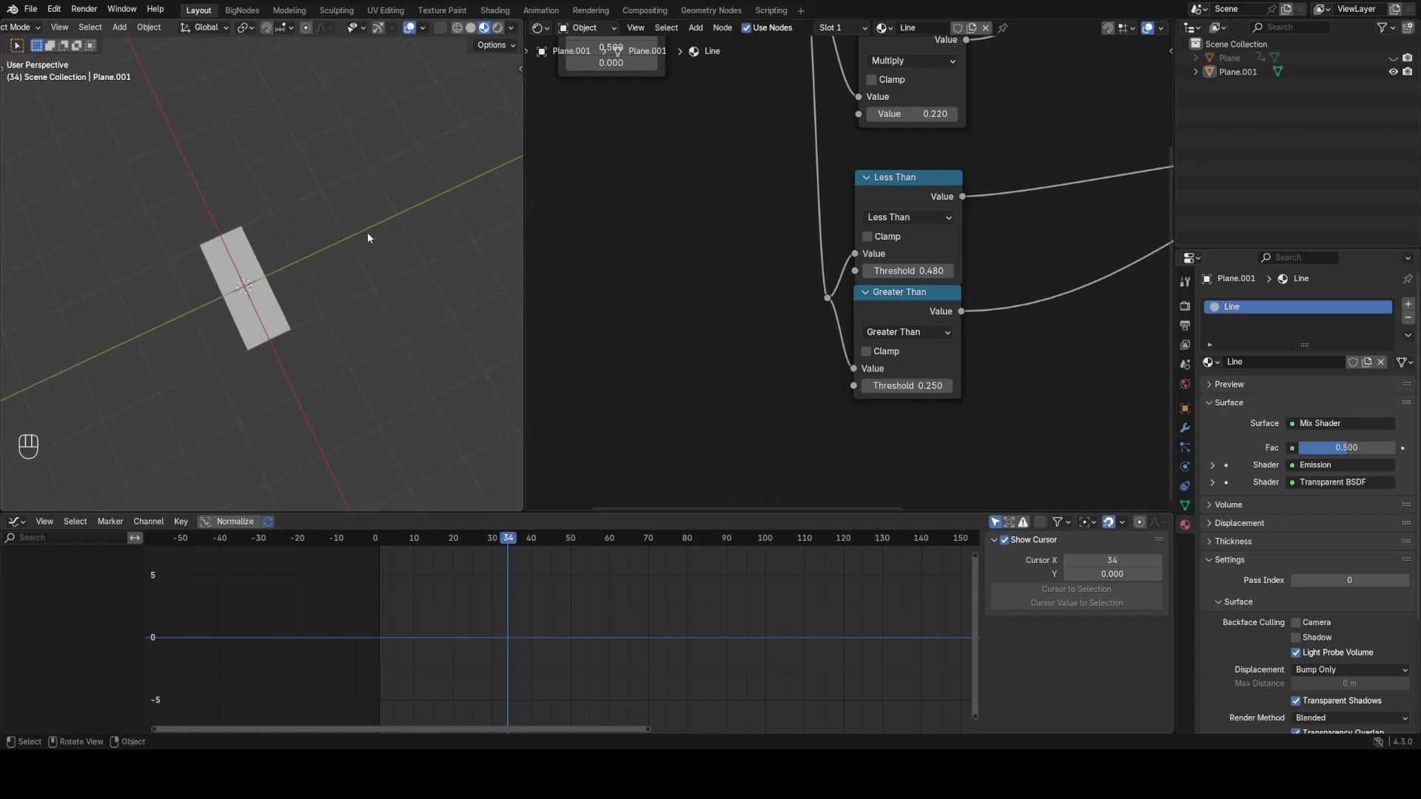
scroll(367, 232, up, 2)
scroll(855, 282, up, 1)
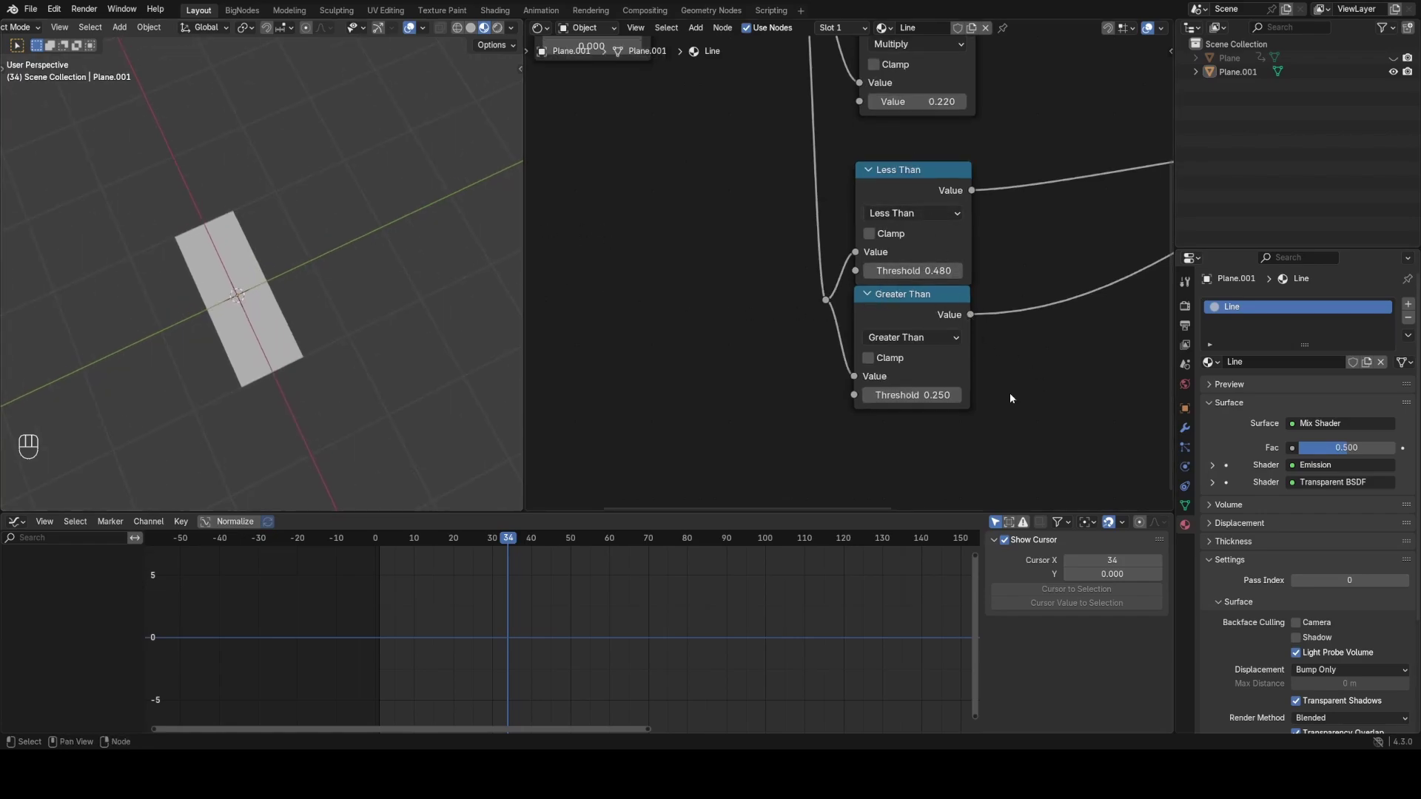
click(1184, 409)
click(1245, 687)
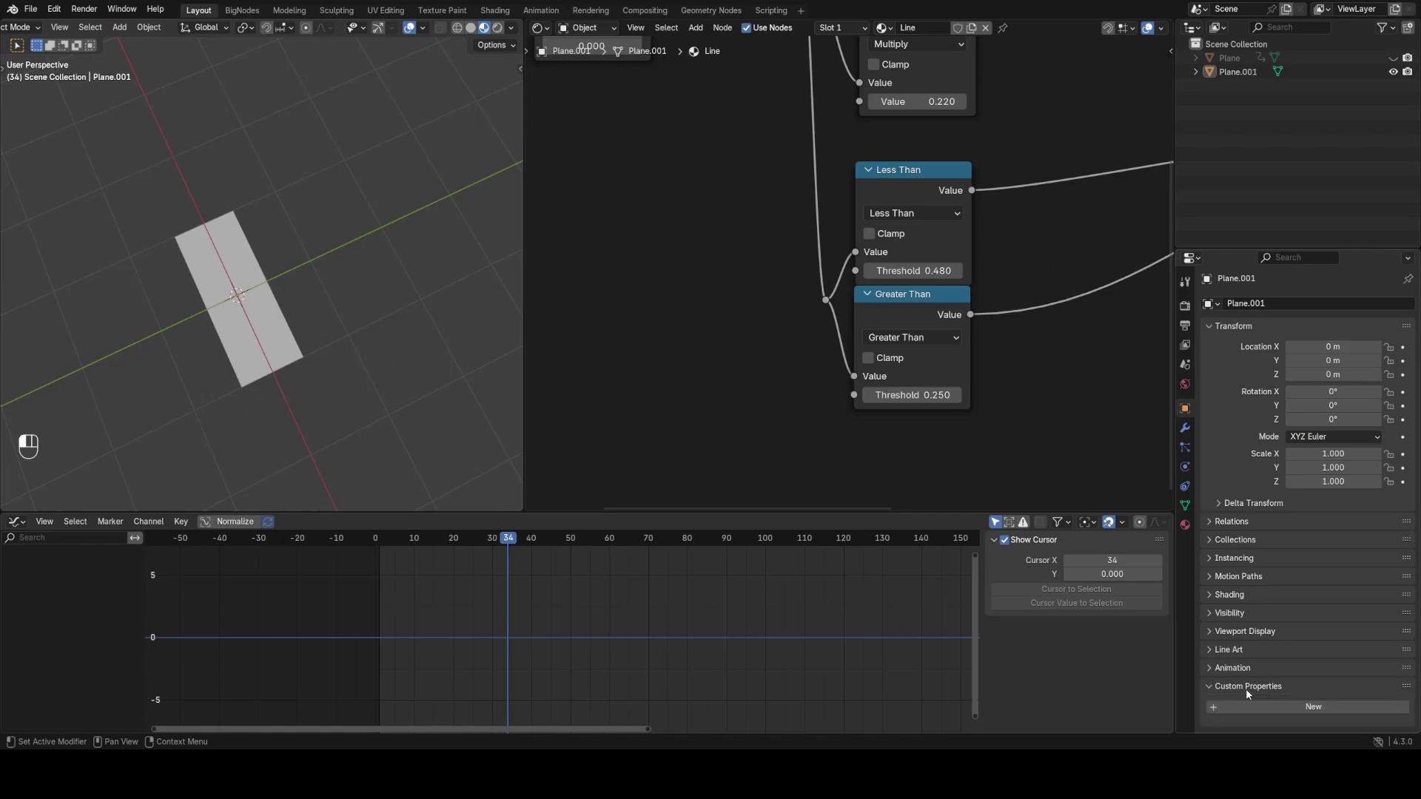
click(1281, 686)
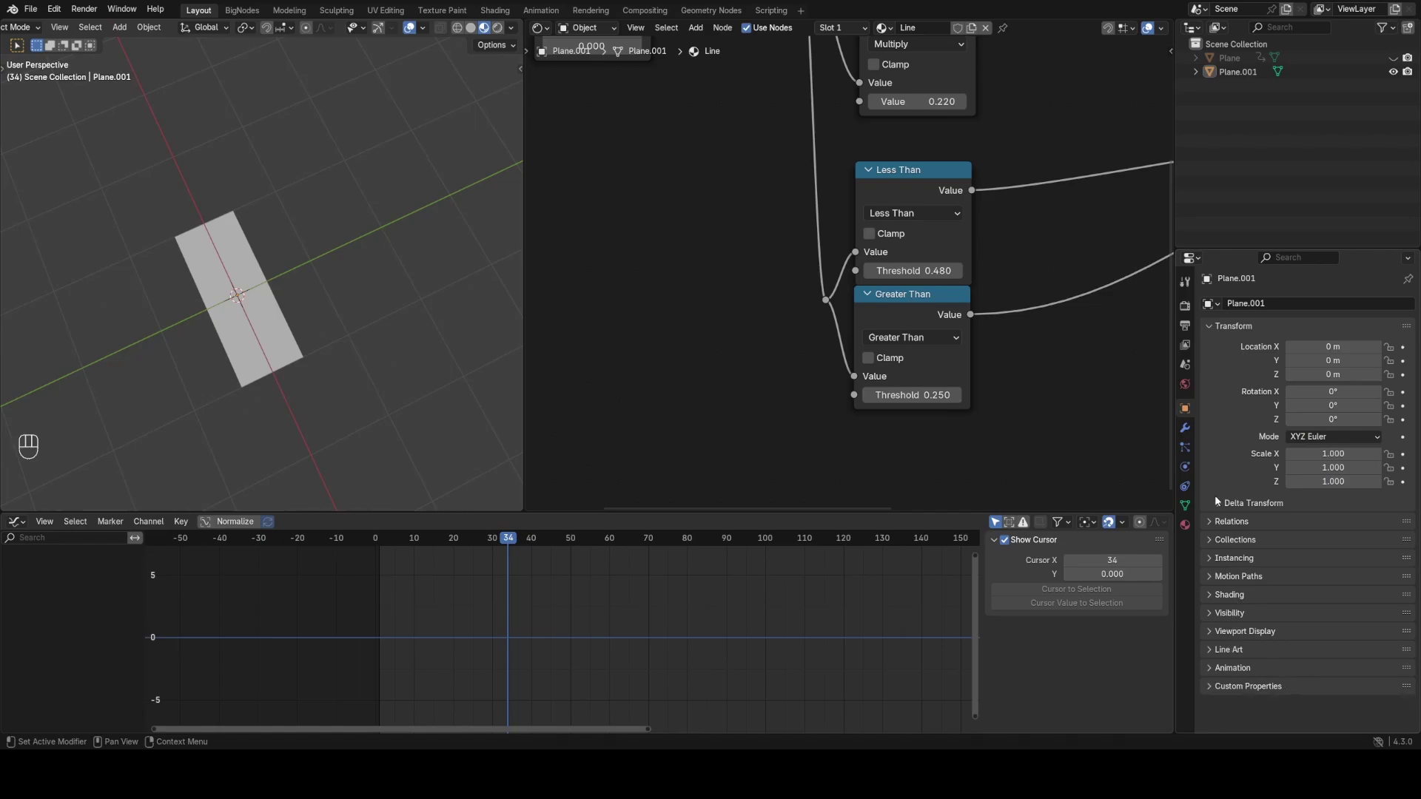
Add a Geometry Nodes modifier to the plane with a new node group named Attributes_Line
click(1185, 429)
click(1255, 305)
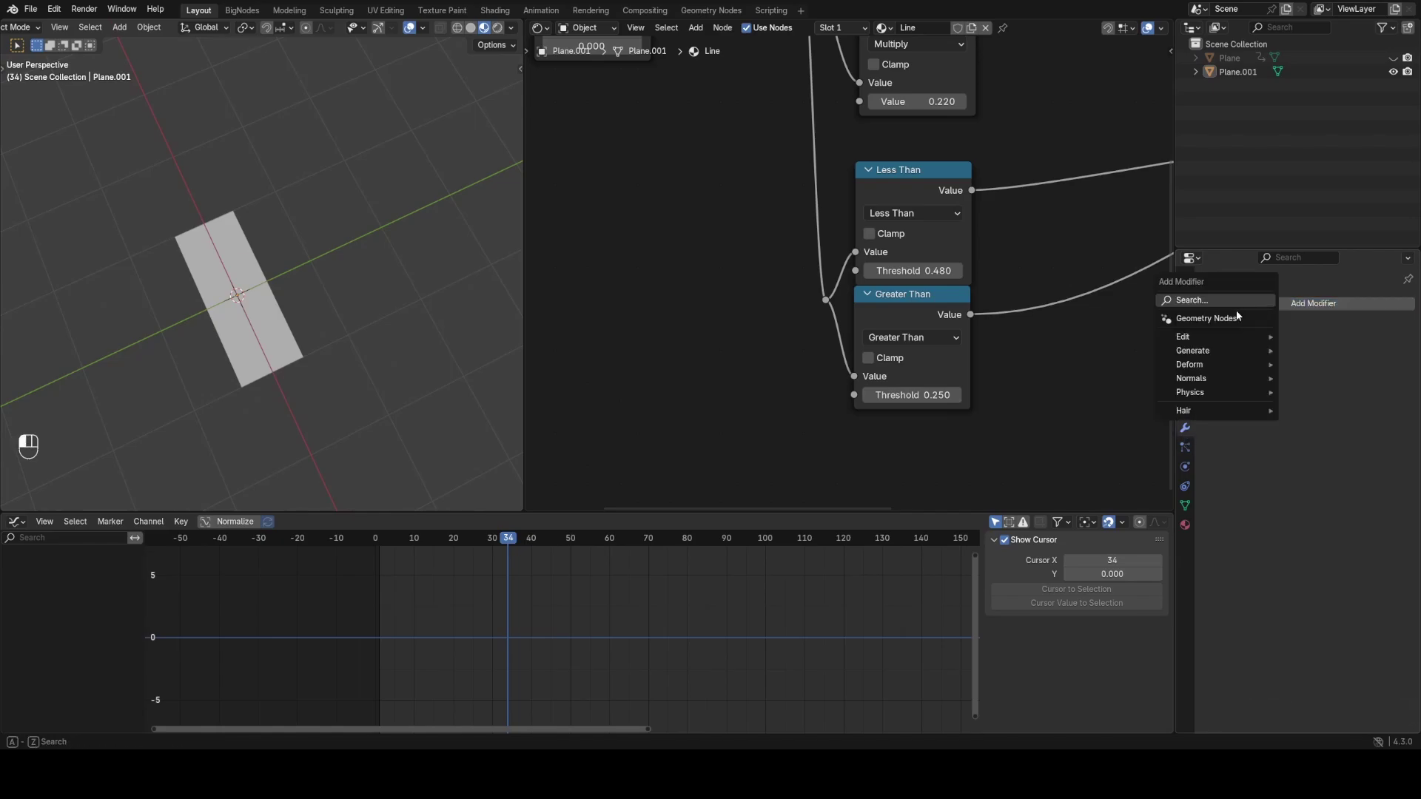
click(1234, 318)
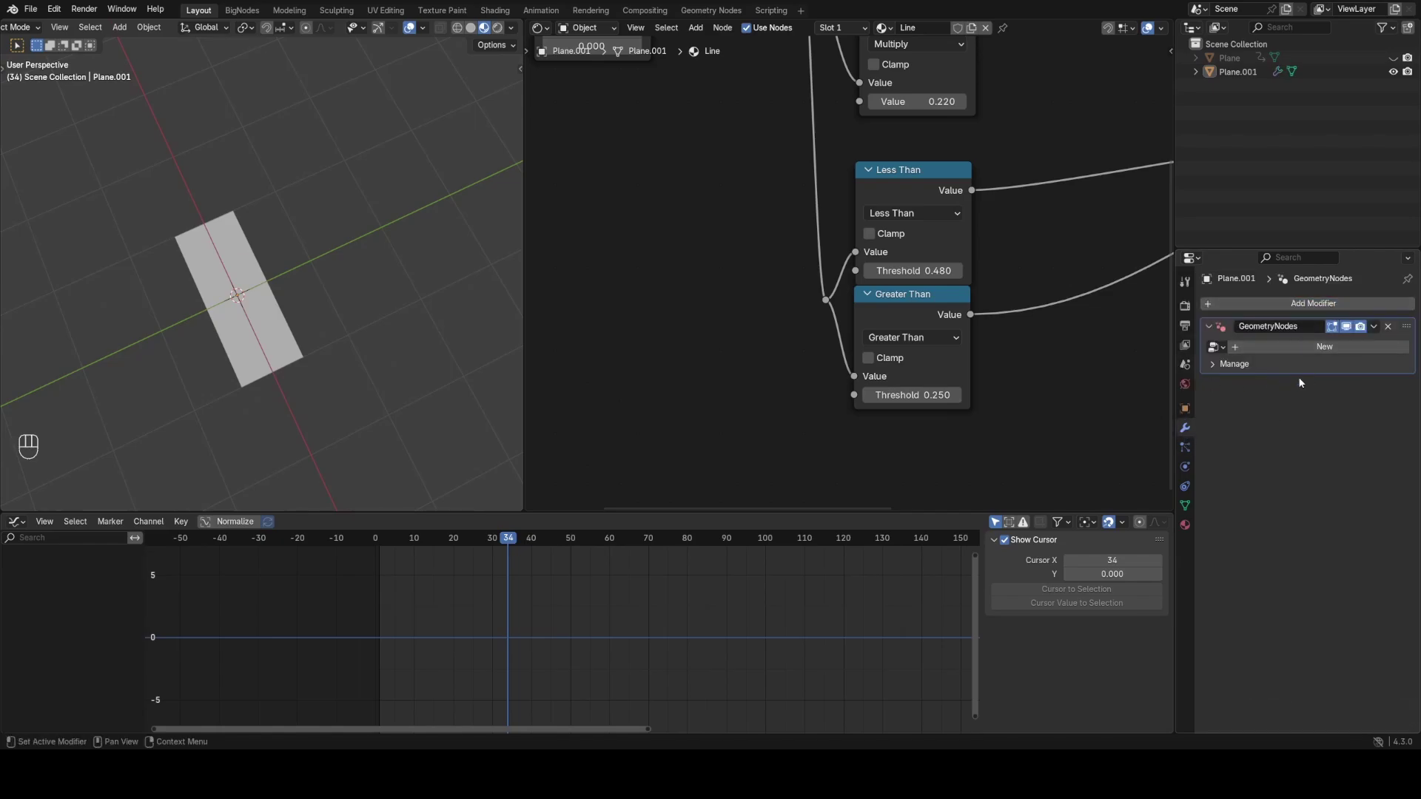
double_click(1272, 346)
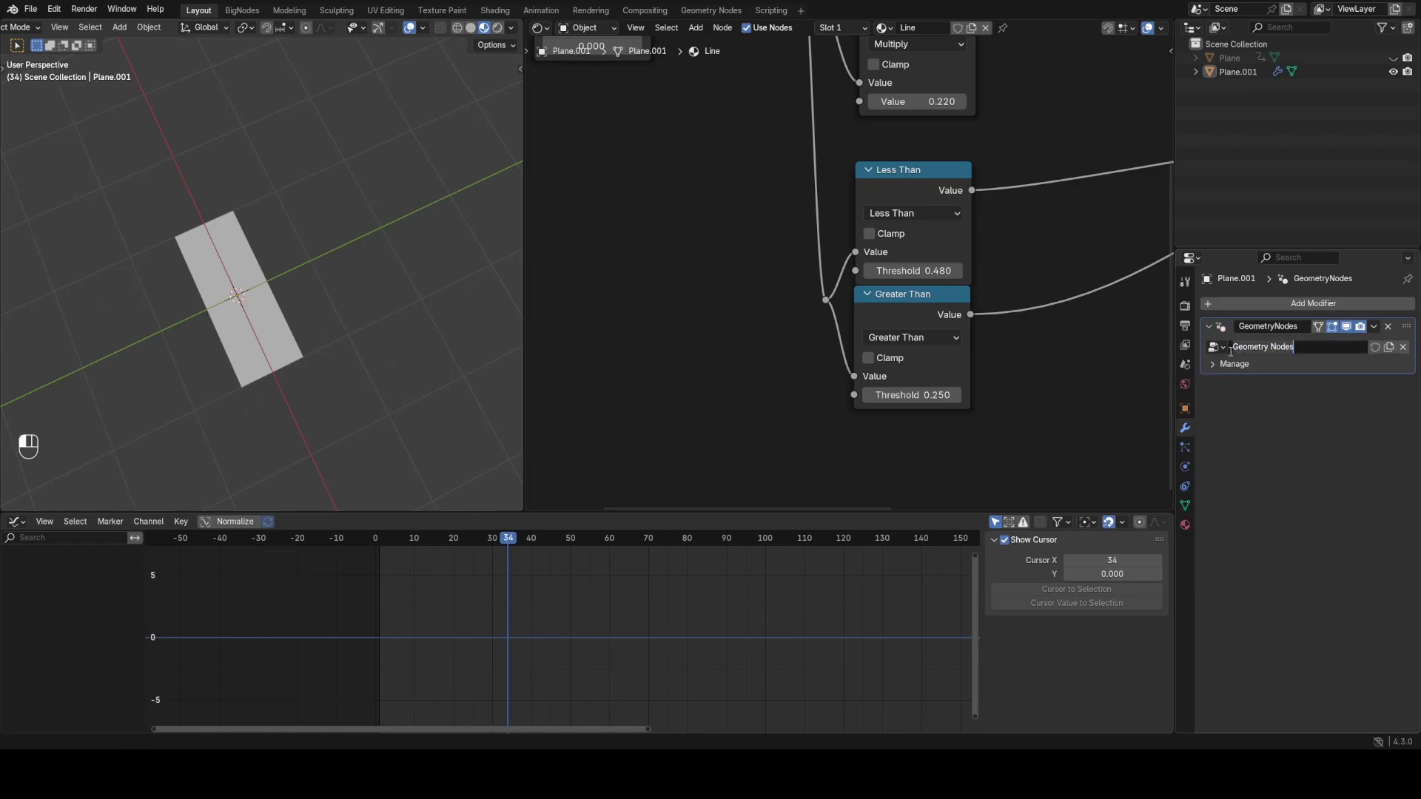
text(Attributes_Line)
key(Return)
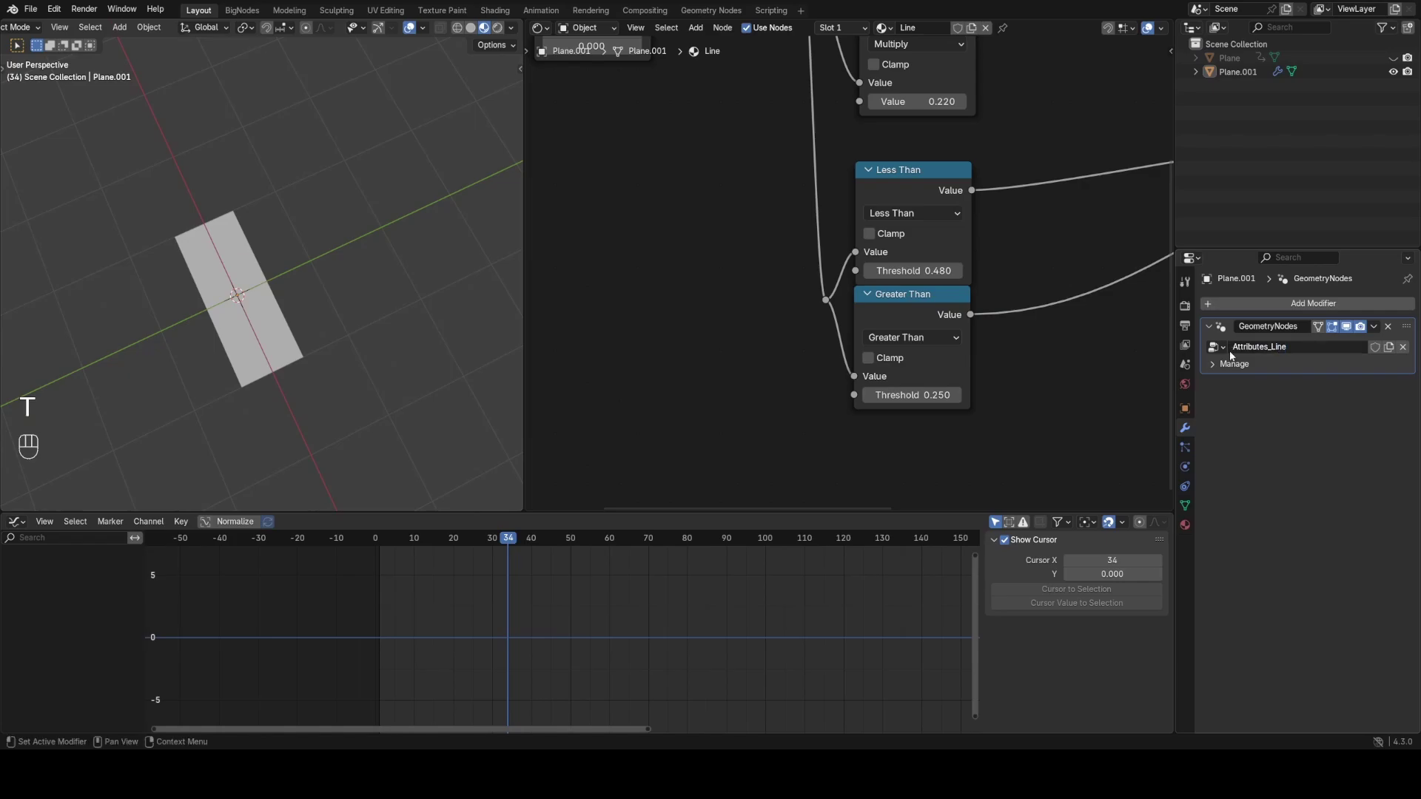
Show the Attributes_Line node group and insert a Store Named Attribute node between Group Input and Group Output
click(578, 139)
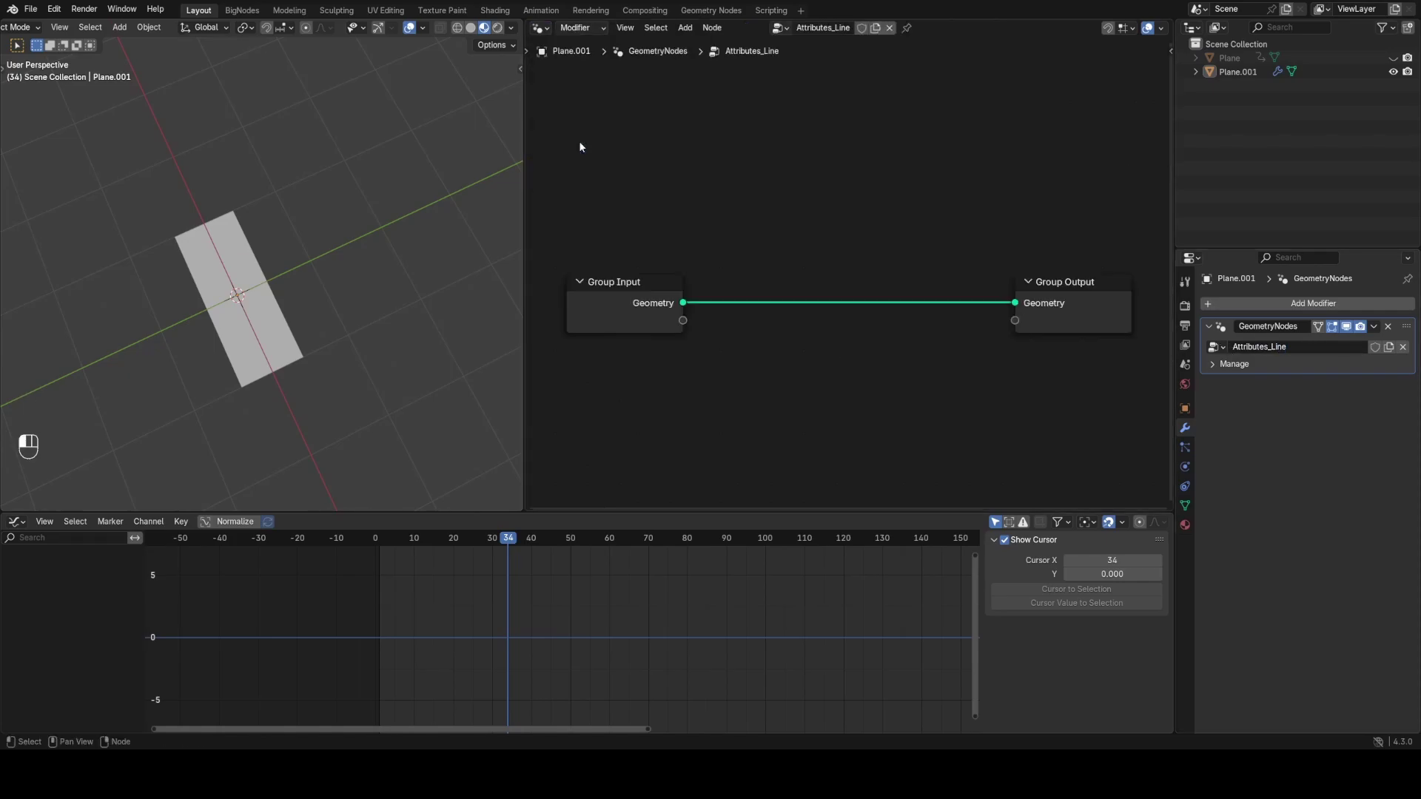
key(shift+a)
text(st)
key(Return)
click(812, 250)
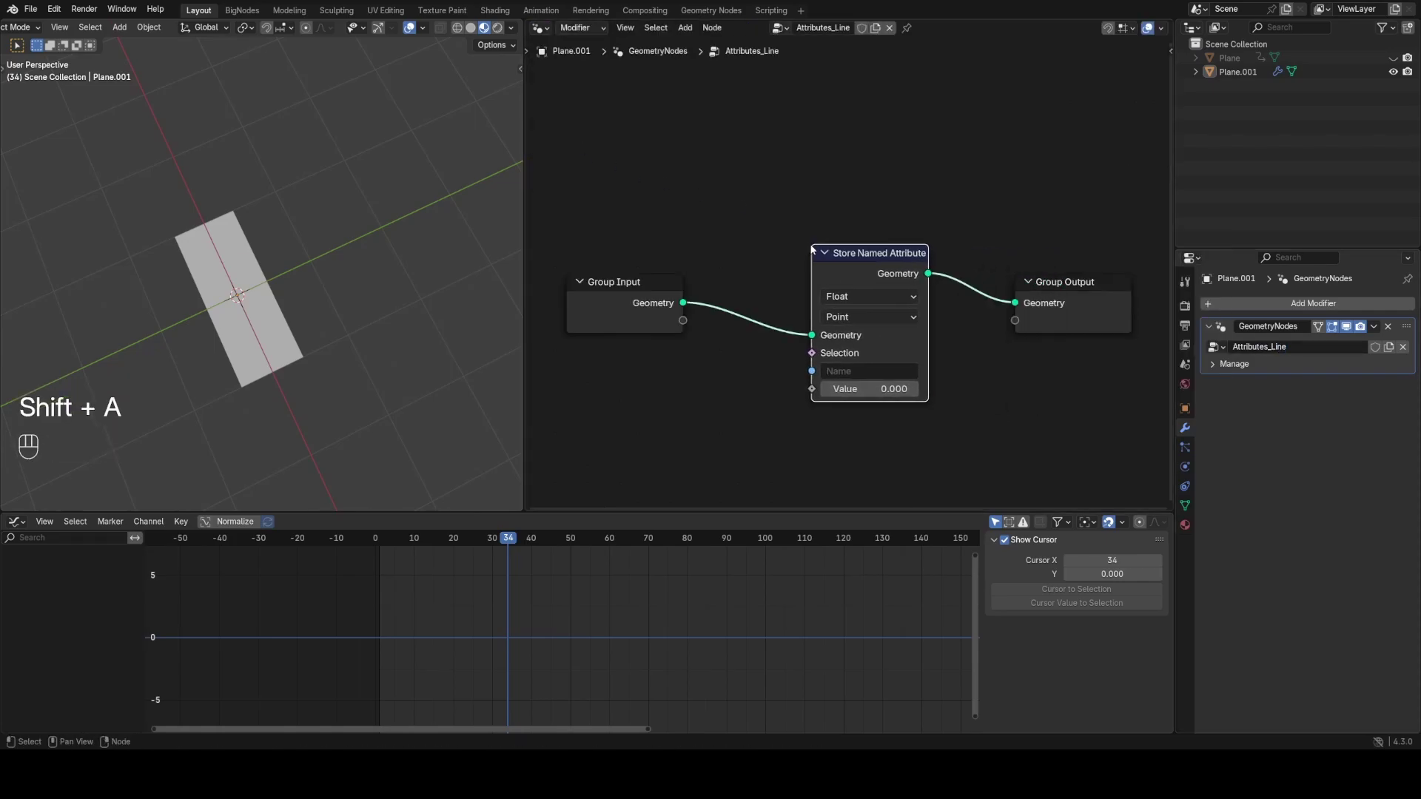
Expose the Store Named Attribute node's Value as a group input and rename that socket Start
drag(682, 319, 812, 389)
key(n)
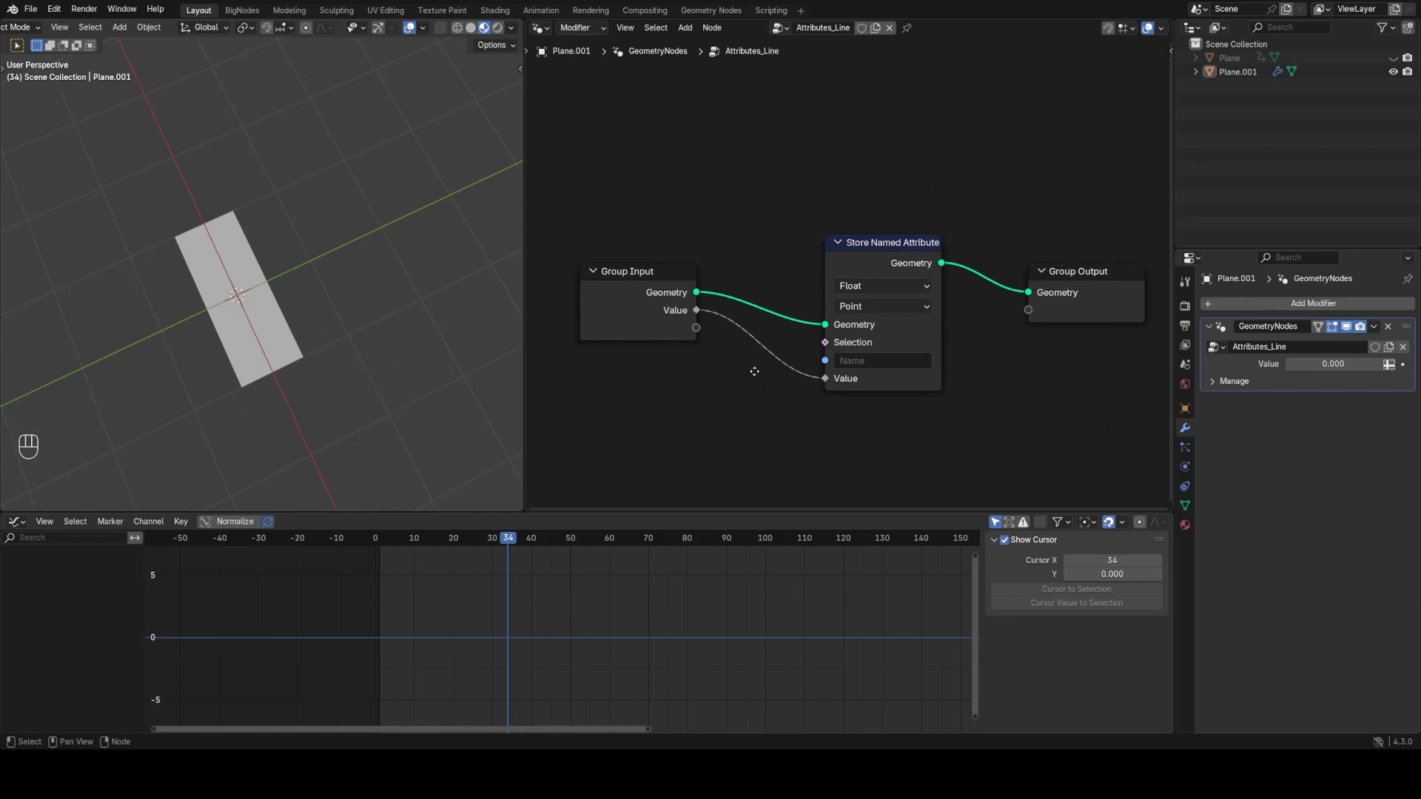
double_click(1051, 245)
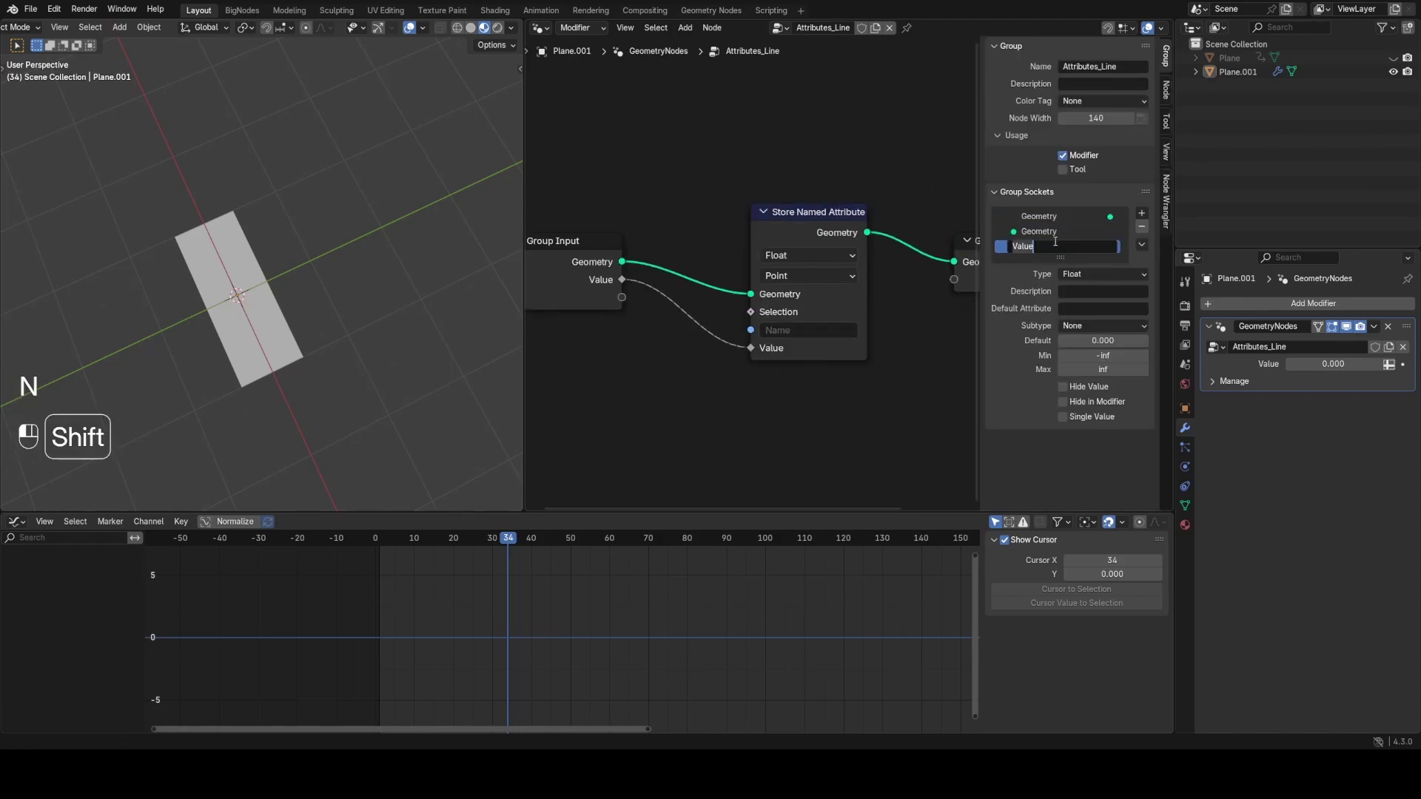
text(Start)
key(Return)
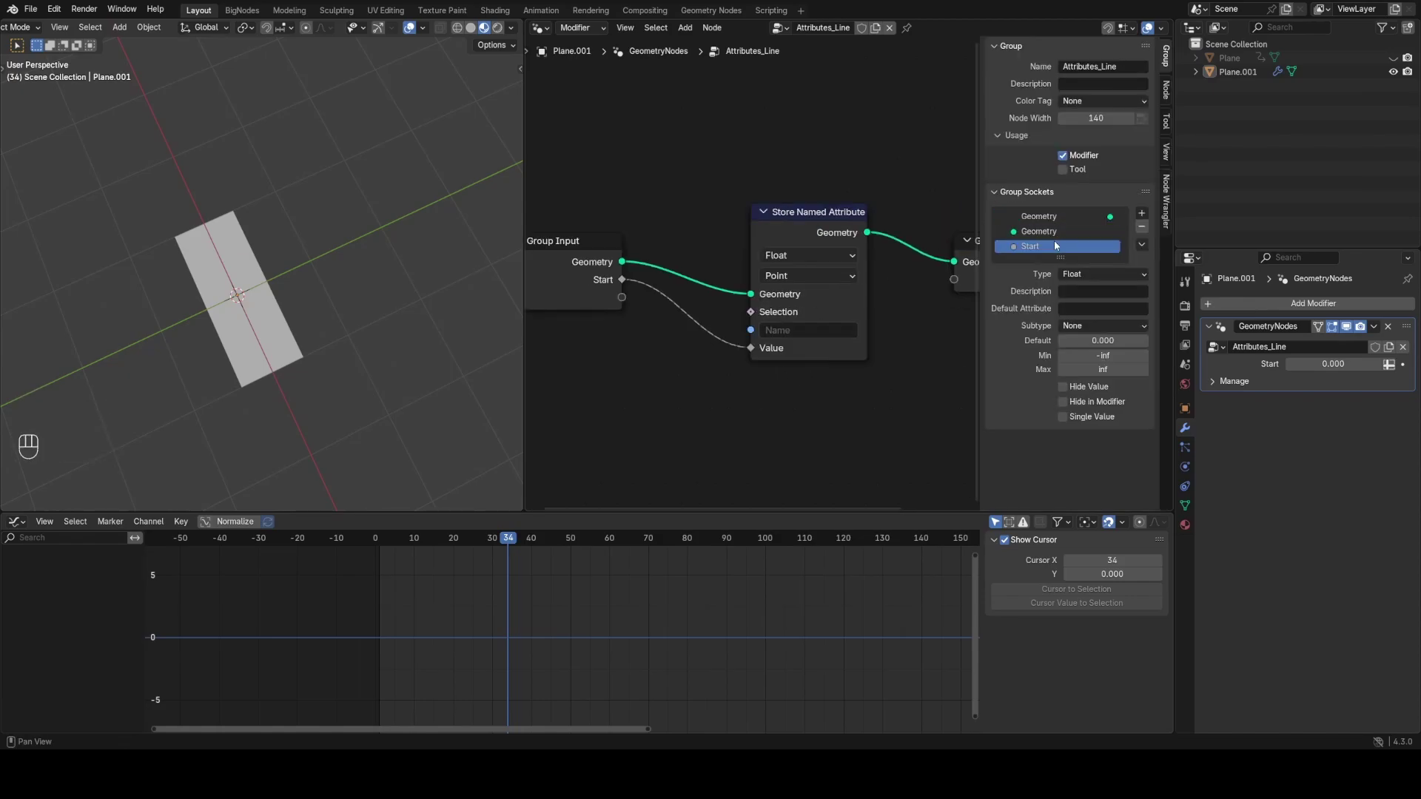
Duplicate the Store Named Attribute node after the first one and expose its Value as a group input named End
click(789, 240)
key(shift+d)
click(918, 247)
drag(899, 353, 626, 302)
scroll(1041, 249, down, 1)
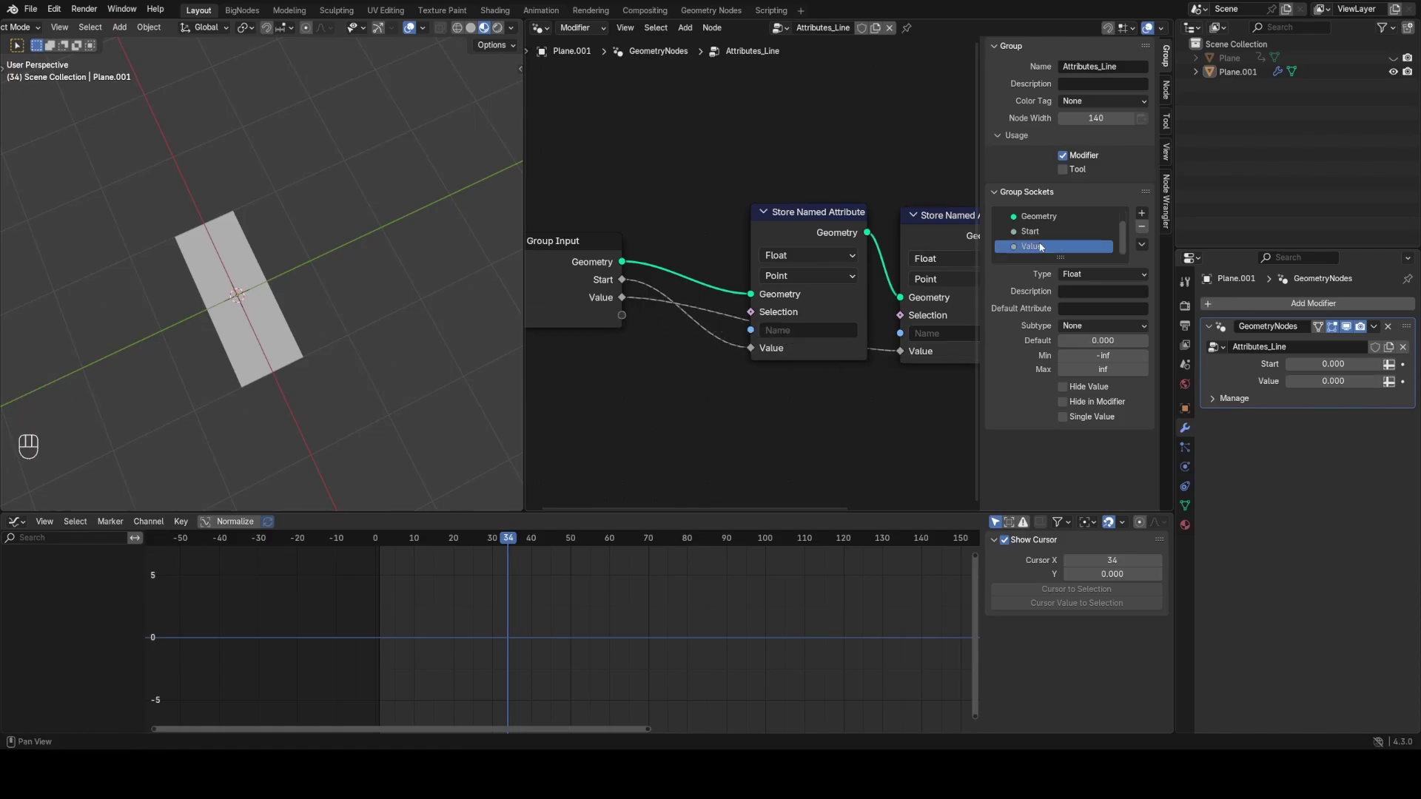
double_click(1039, 248)
text(End)
key(Return)
Name the stored attributes "start" in the first Store Named Attribute node and "end" in the second
click(801, 329)
text(start)
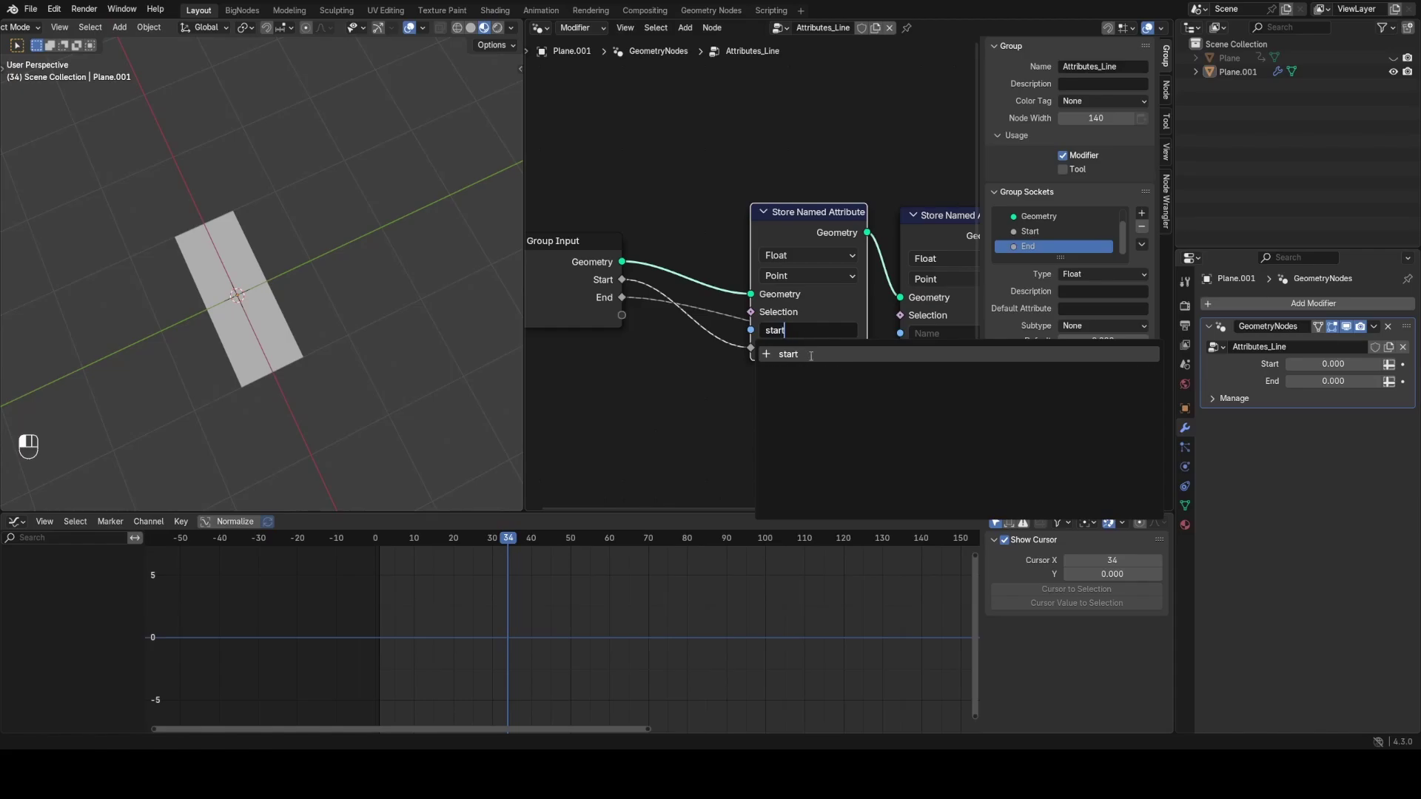
click(811, 355)
middle_drag(936, 335, 814, 321)
click(814, 321)
text(end)
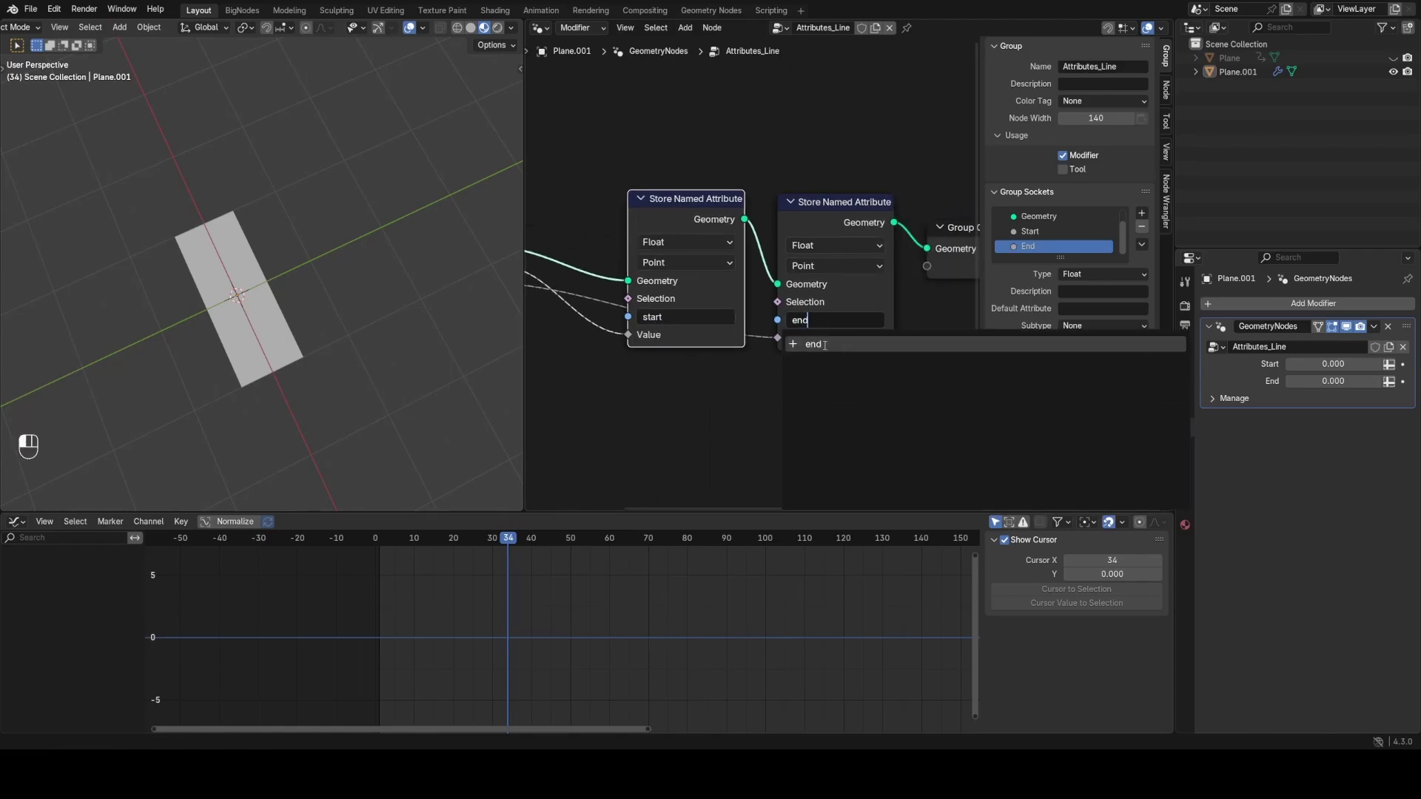
click(824, 346)
middle_drag(721, 369, 805, 370)
scroll(796, 370, down, 1)
click(771, 366)
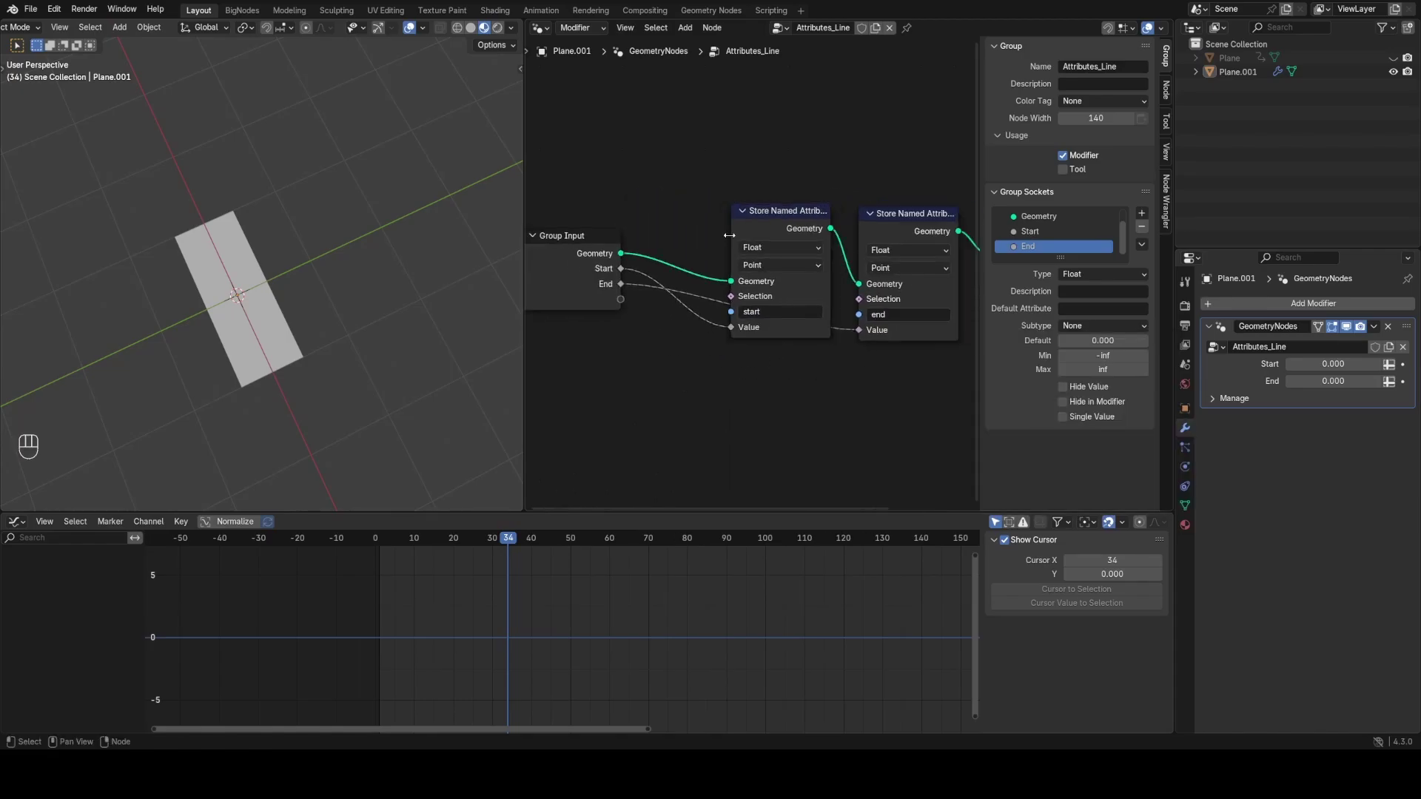
In the Line material's shader nodes, add a Geometry-type Attribute node beside the Less Than node and name its attribute "start"
click(542, 28)
click(585, 153)
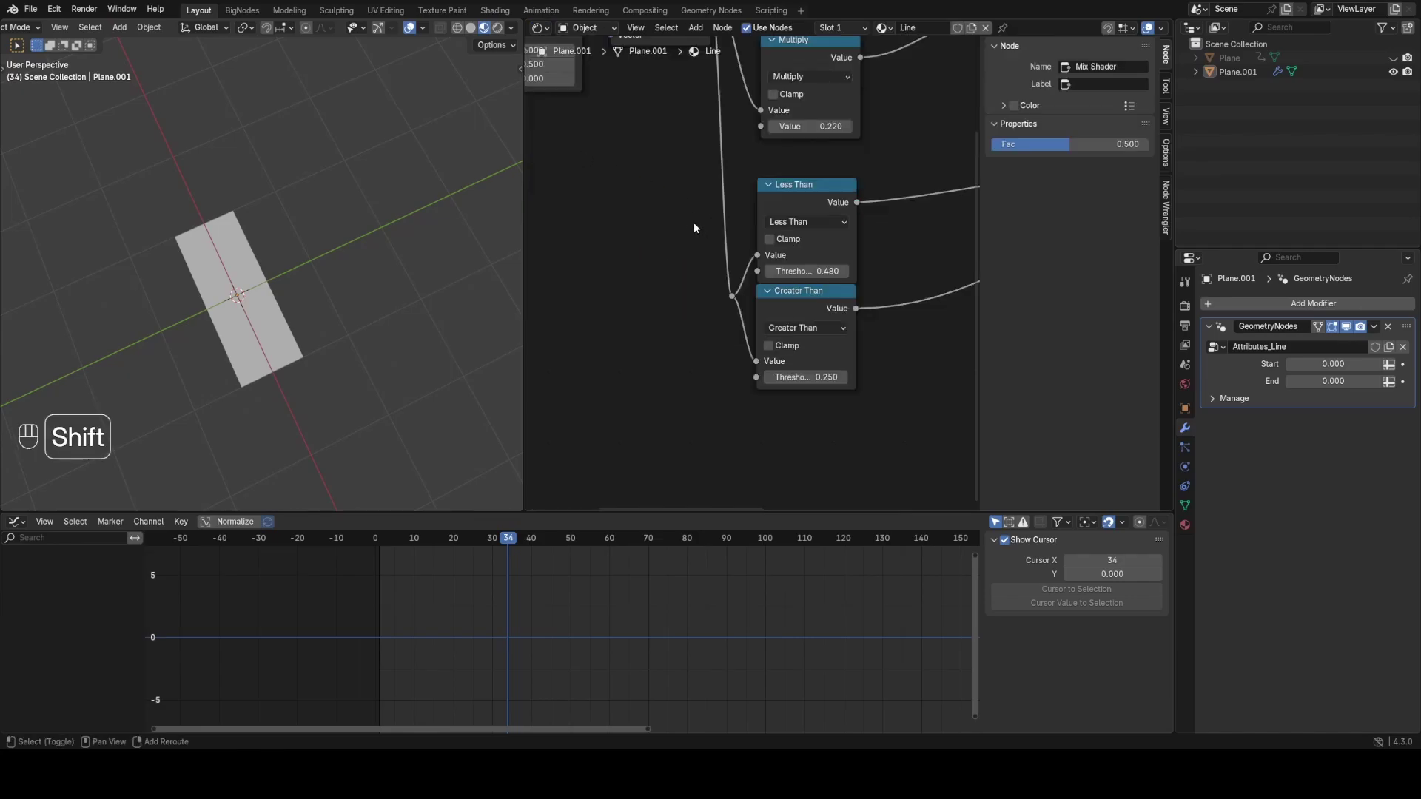
key(shift+a)
text(att)
key(Return)
click(579, 221)
click(605, 304)
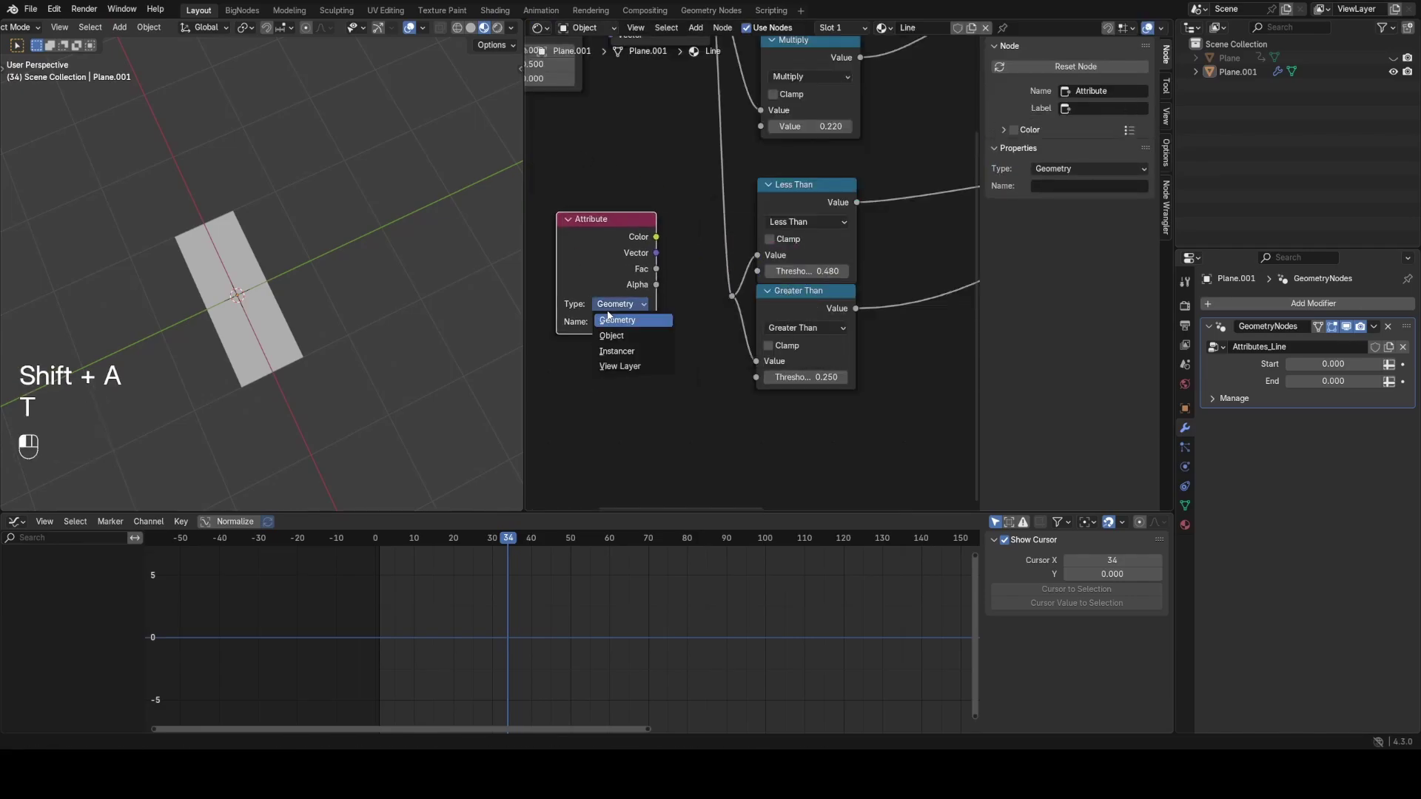
click(610, 323)
click(610, 323)
text(start)
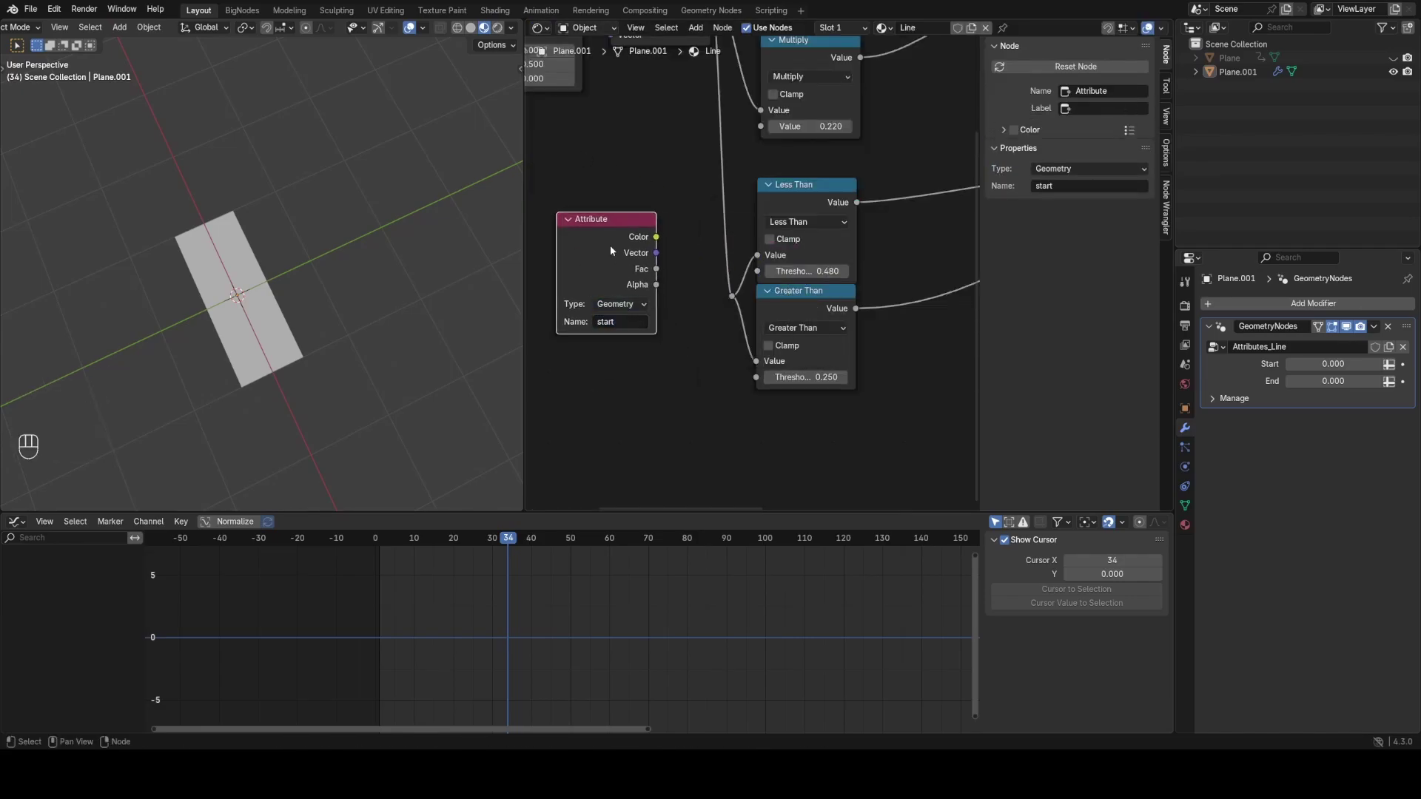
Duplicate the Attribute node as "end" and connect start's Fac to the Less Than threshold and end's Fac to the Greater Than threshold
key(shift+d)
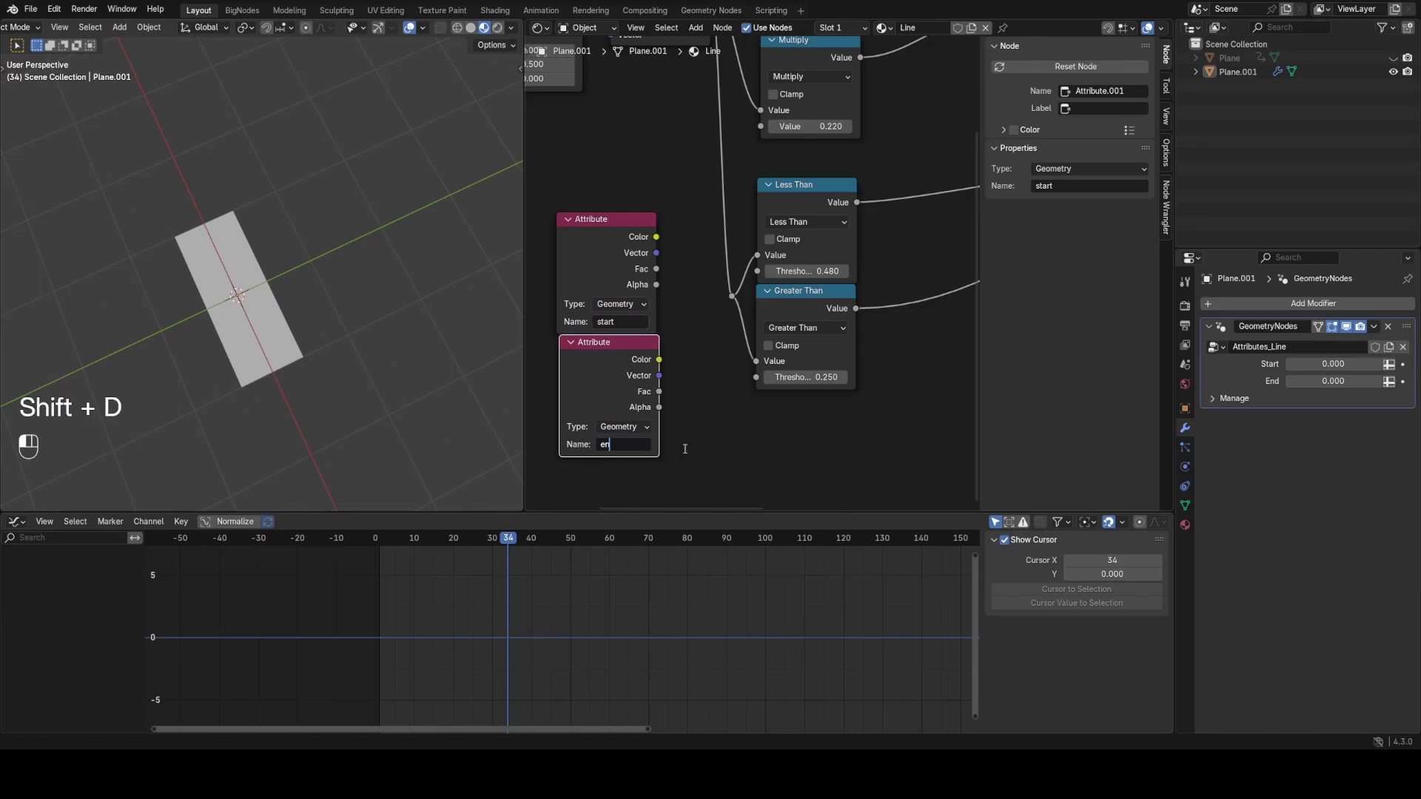
drag(656, 269, 757, 271)
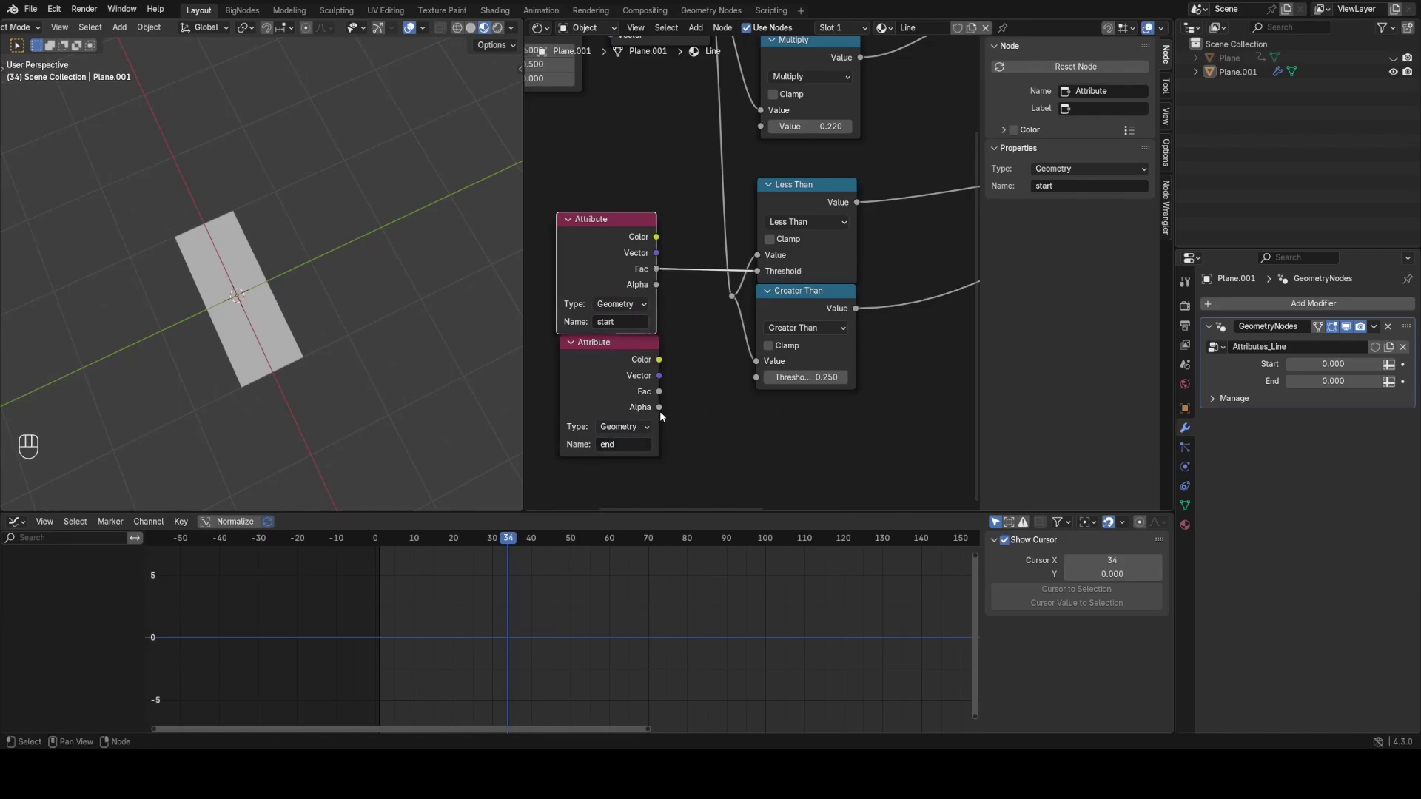
drag(659, 392, 757, 377)
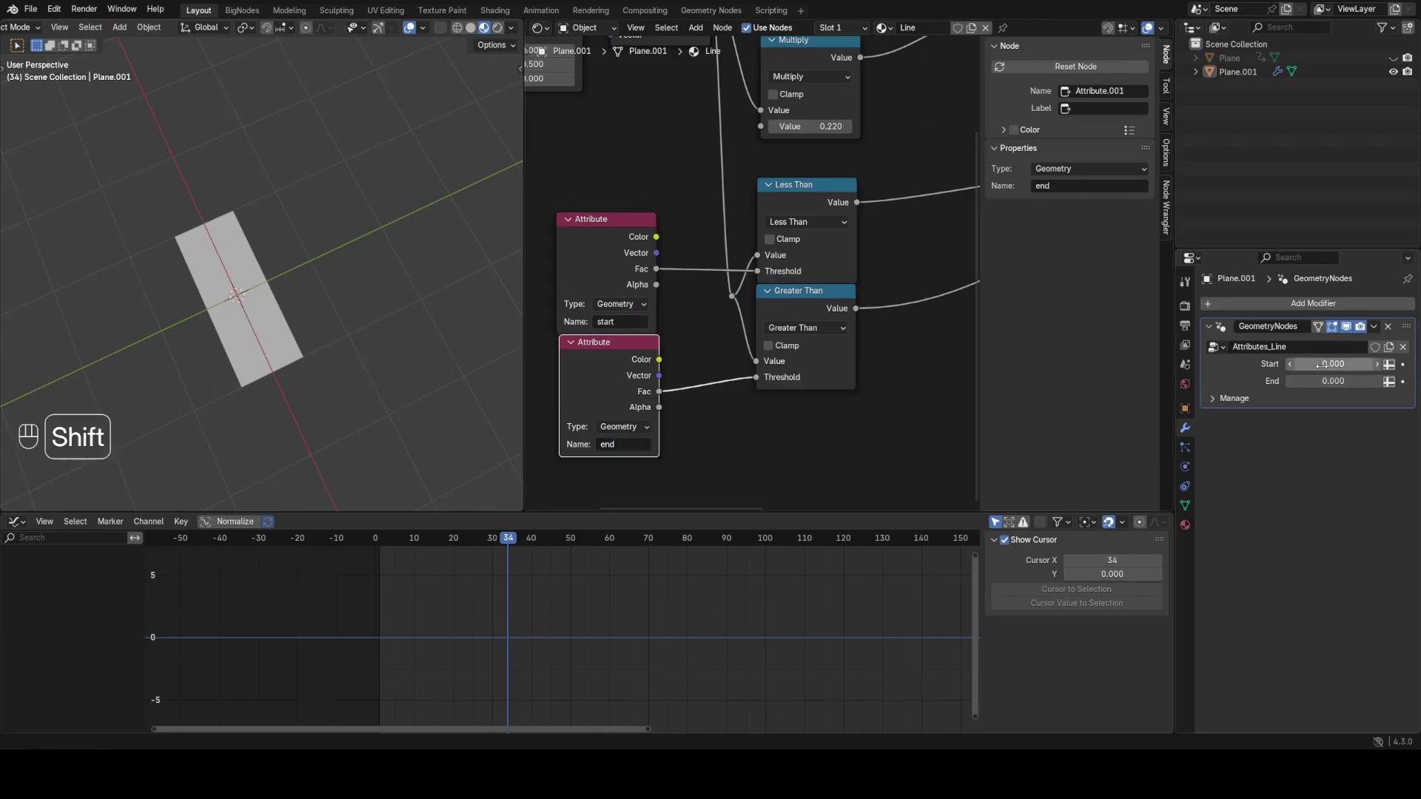
Set the modifier's Start to 0.027 and connect the final Multiply node's value to the Mix Shader's Fac
shift+drag(1314, 365, 1334, 365)
scroll(904, 308, down, 5)
middle_drag(904, 308, 594, 289)
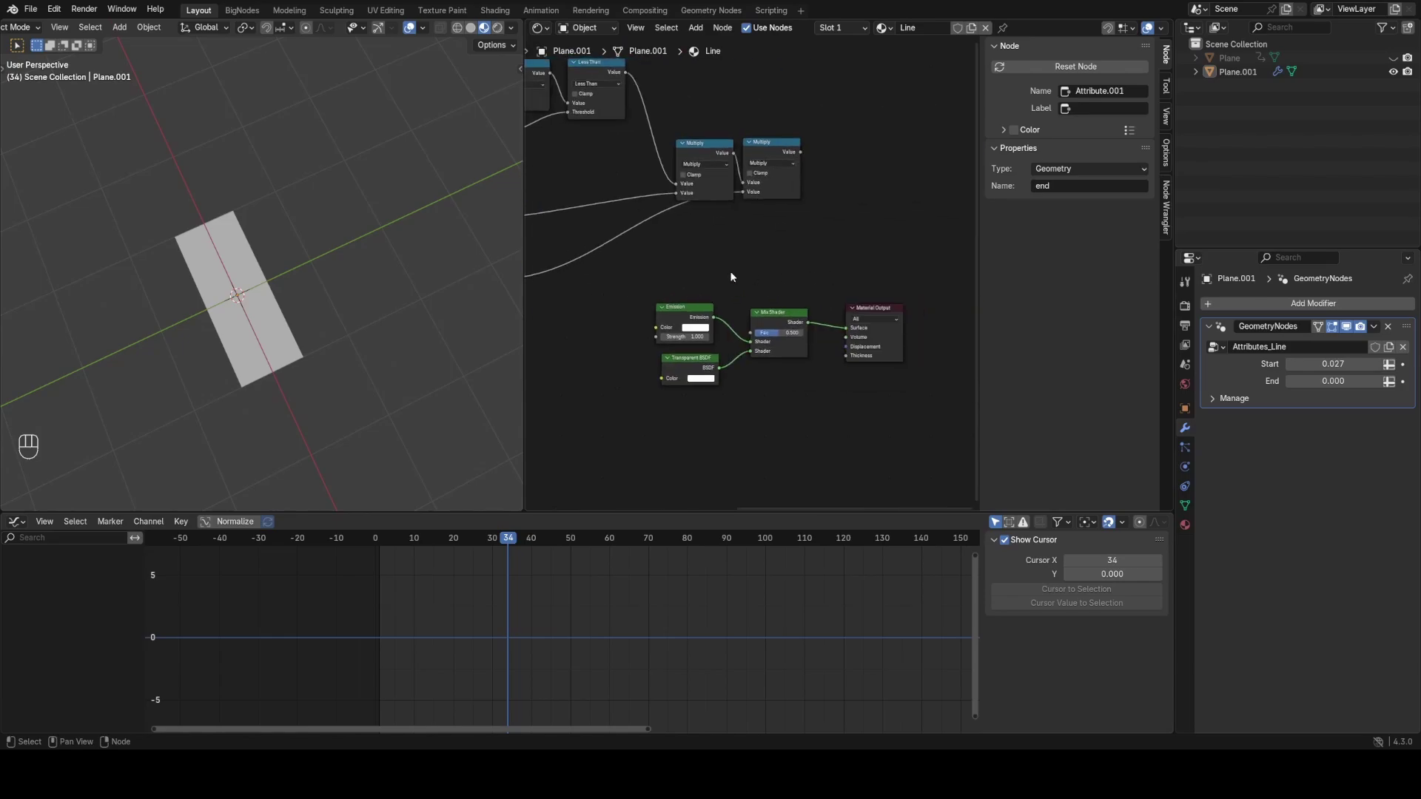
drag(800, 152, 752, 336)
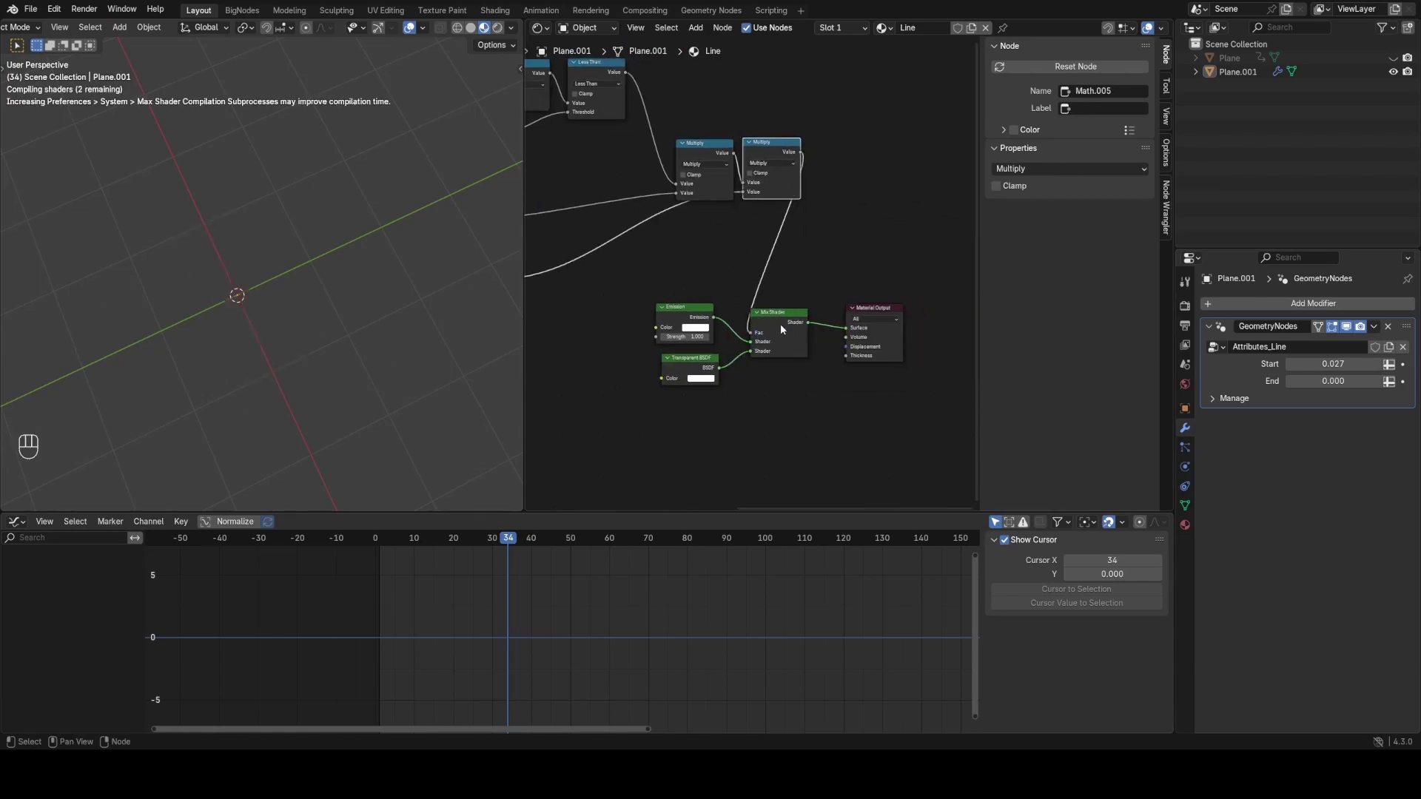
Move the Emission, Transparent BSDF, Mix Shader and output nodes farther from the Multiply nodes and save the file
drag(655, 424, 884, 312)
mouse_move(831, 341)
middle_down()
mouse_move(659, 342)
mouse_move(770, 330)
middle_up()
key(g)
click(815, 333)
scroll(765, 330, up, 1)
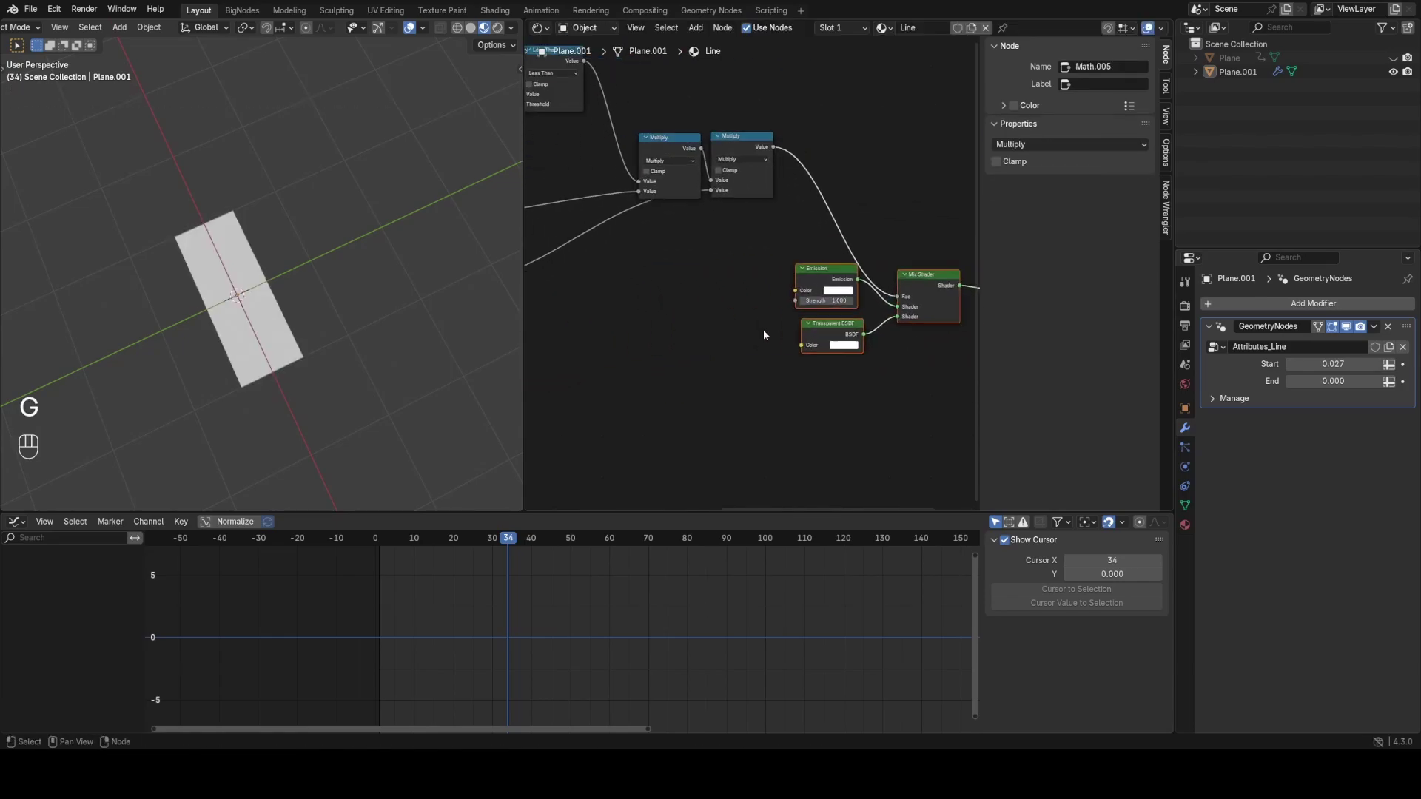
click(708, 330)
key(ctrl+s)
key(z)
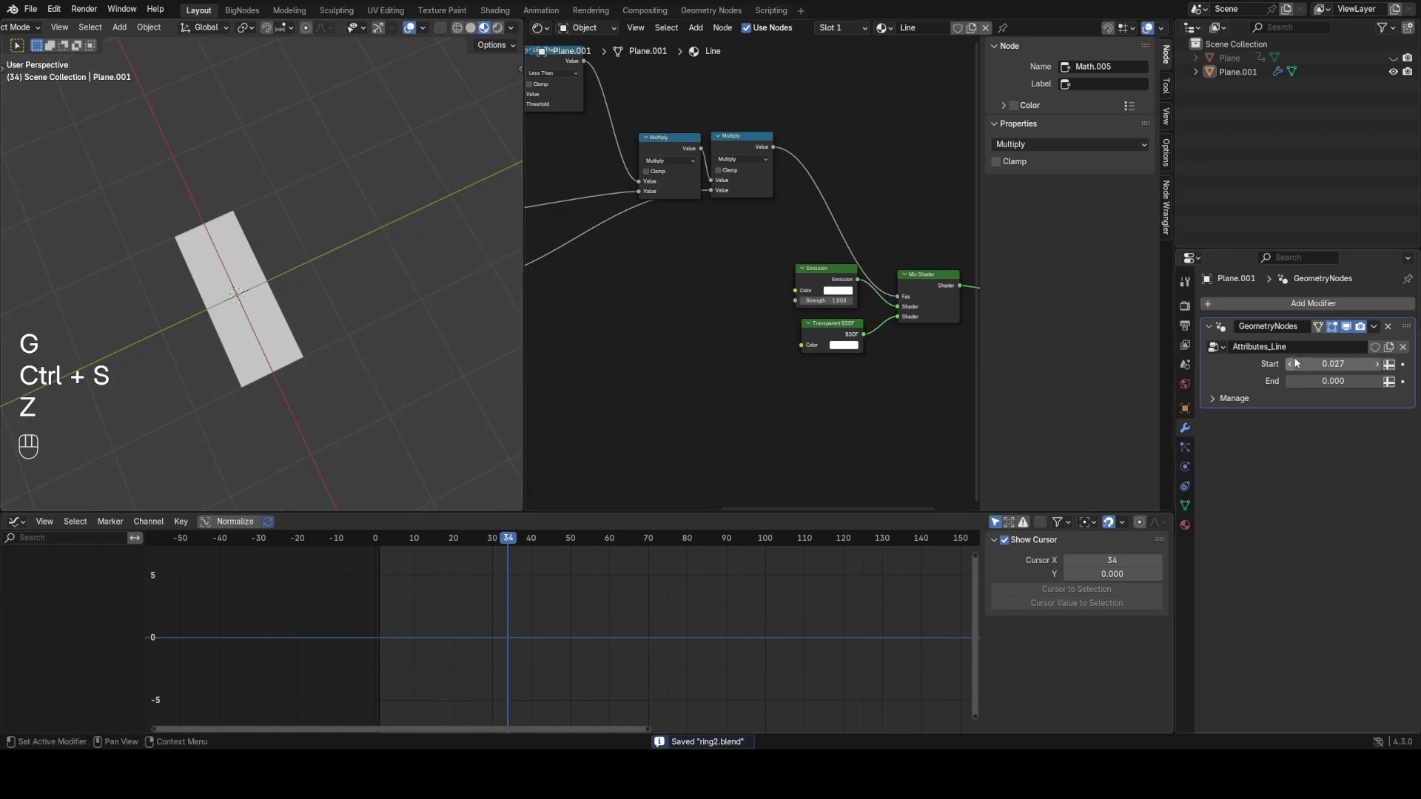
Set the modifier's Start to 0.737 and swap the Mix Shader's inputs so Transparent BSDF comes first and Emission second
drag(1313, 364, 1342, 364)
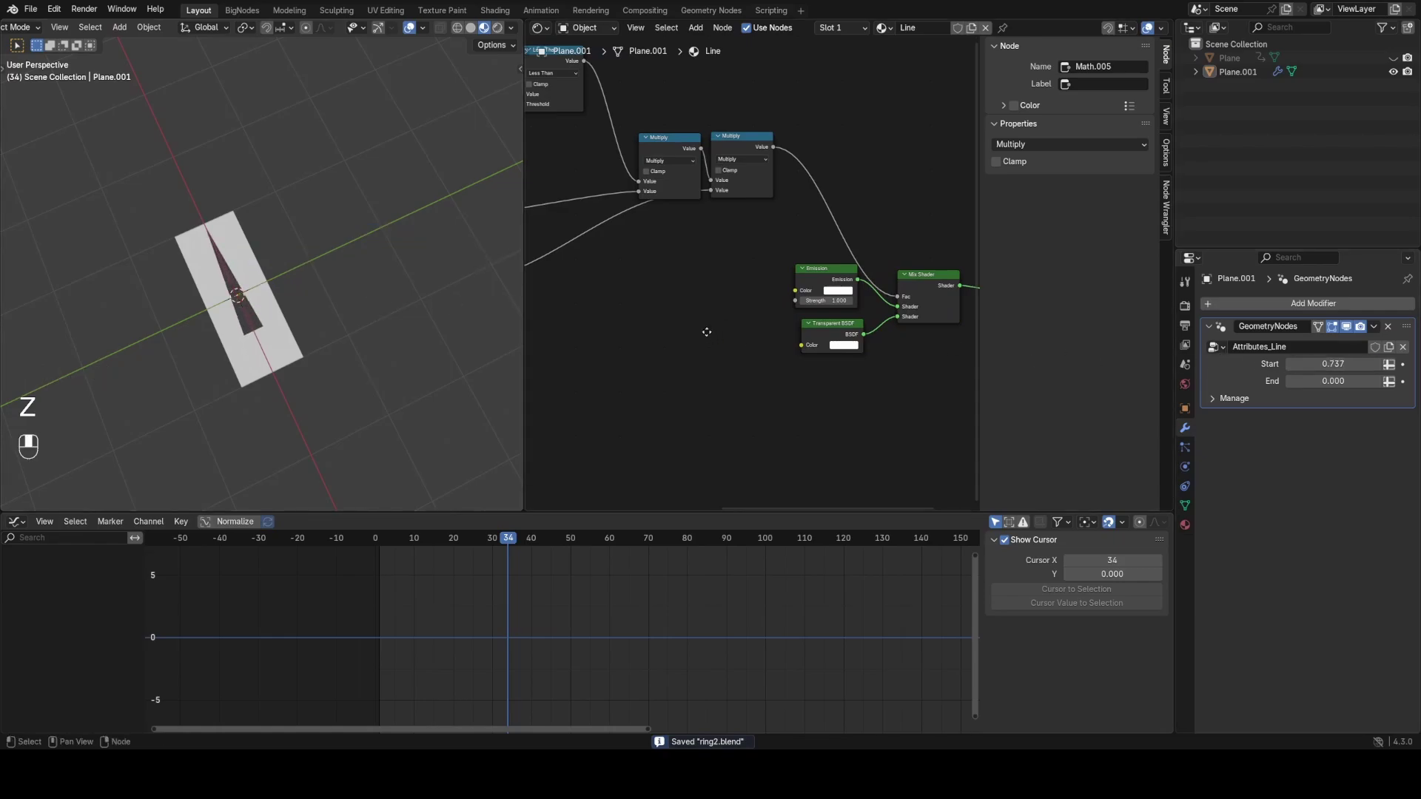
middle_drag(936, 304, 875, 308)
scroll(874, 307, up, 5)
click(873, 306)
key(alt+s)
click(731, 342)
key(g)
click(730, 200)
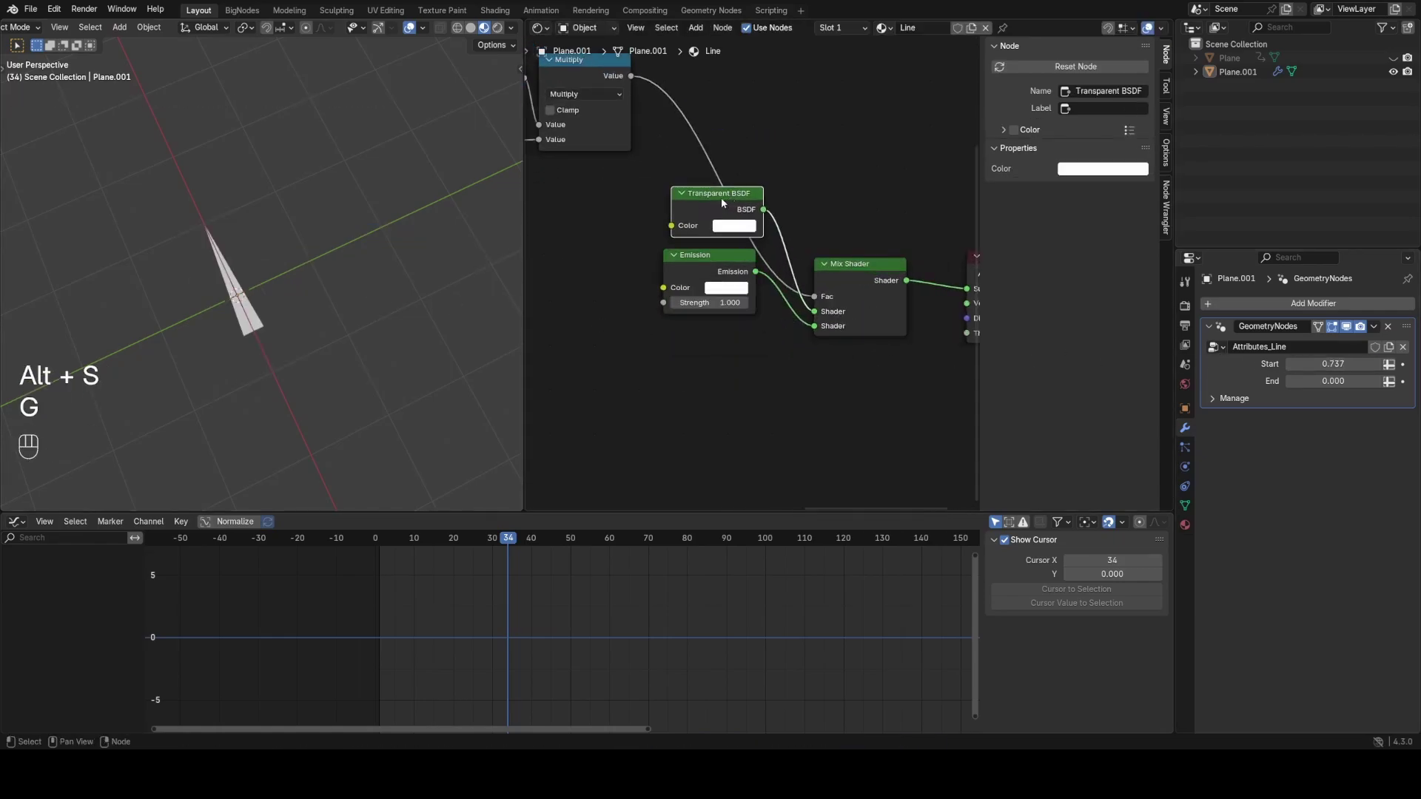
Move the Transparent BSDF and Emission nodes below the Fac link and set the modifier's Start to 0.674 and End to 0.121
drag(785, 175, 703, 285)
key(g)
click(693, 379)
mouse_move(1329, 365)
shift+mouse_down()
mouse_move(1274, 364)
mouse_move(1382, 381)
mouse_move(1327, 381)
shift+mouse_up()
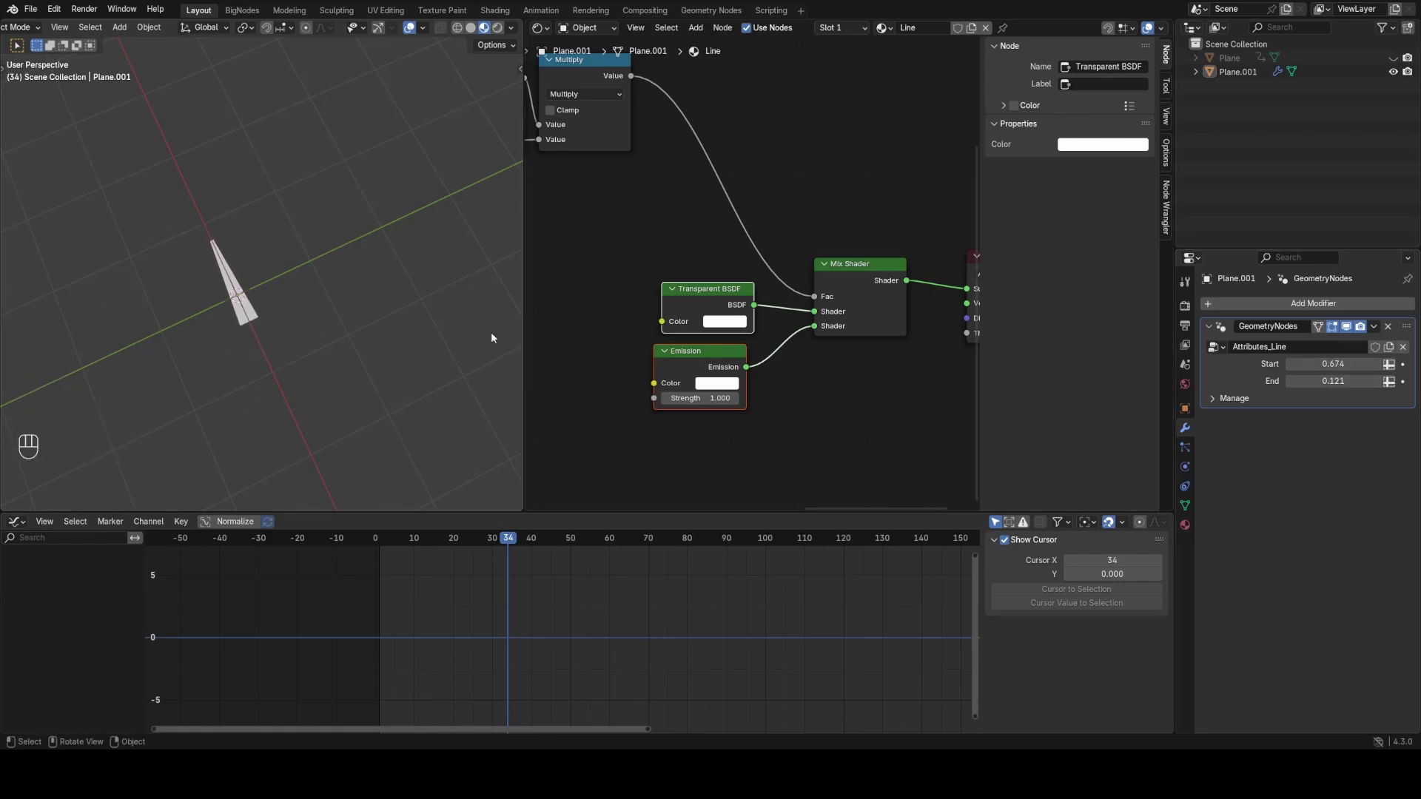
In Edit Mode, move Plane.001's mesh along negative X until its short edge lines up with the object origin
click(287, 327)
middle_drag(291, 327, 409, 327)
key(Tab)
key(g)
key(x)
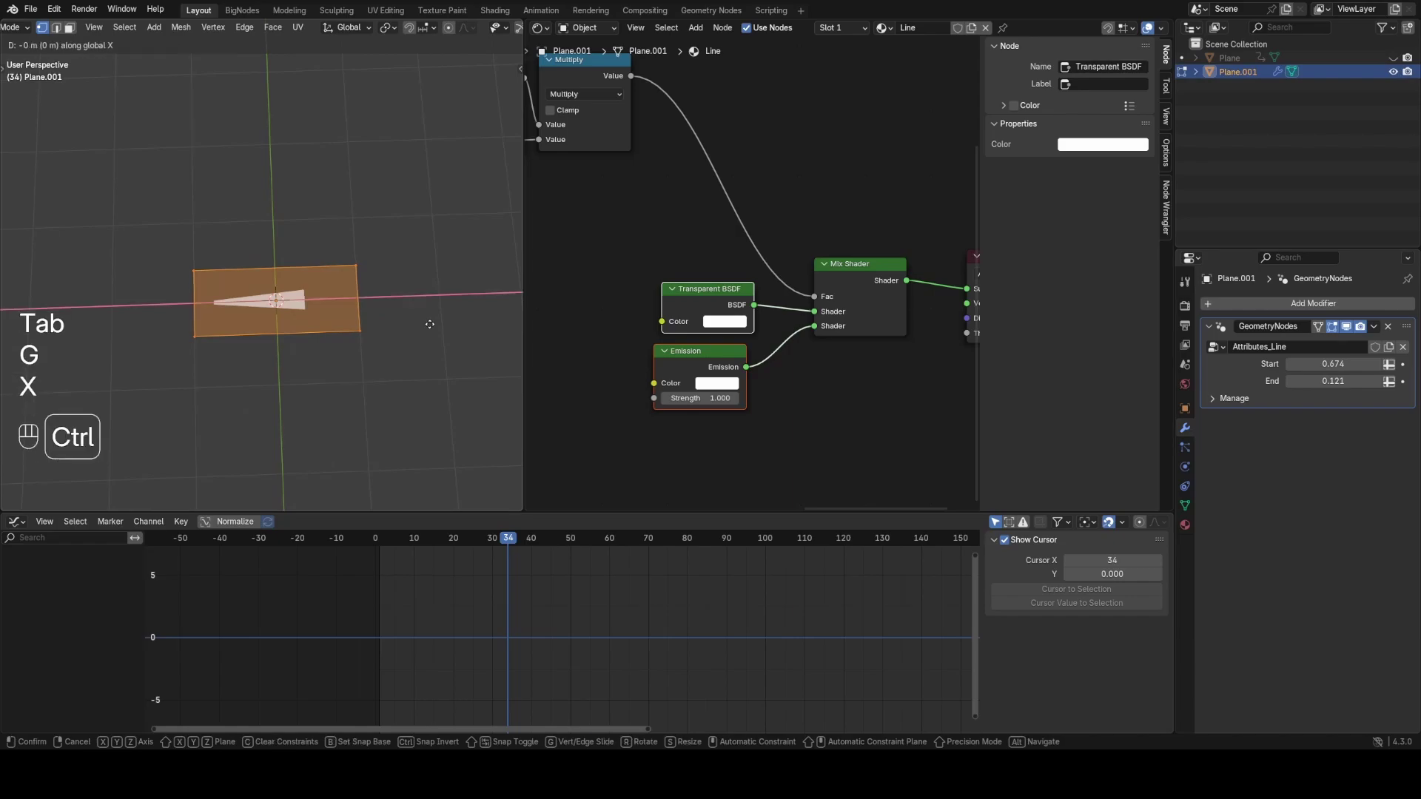
ctrl+shift+click(404, 330)
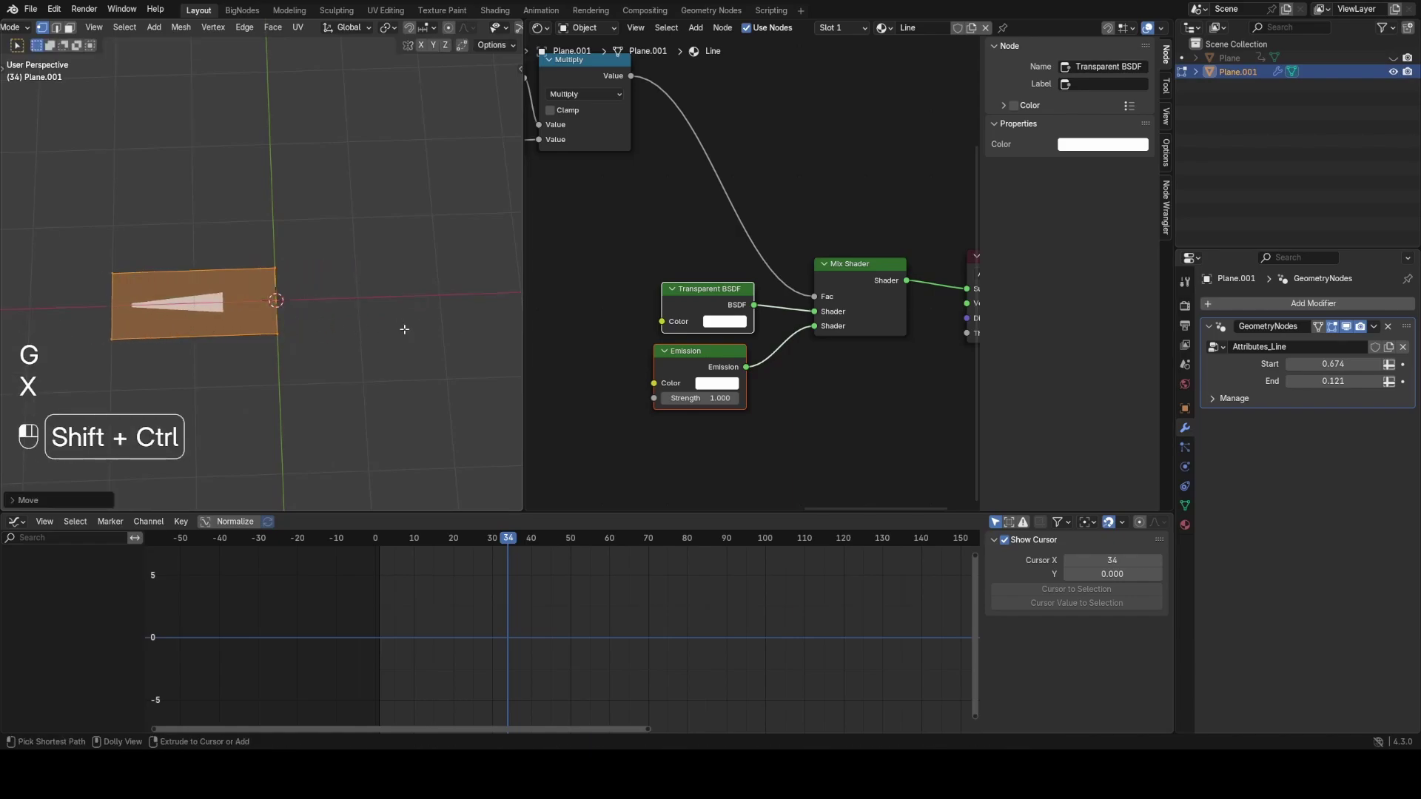
middle_drag(404, 327, 337, 223)
Return to Object Mode and rotate Plane.001 freely about its origin so the streak points upward and outward
key(Tab)
key(r)
key(r)
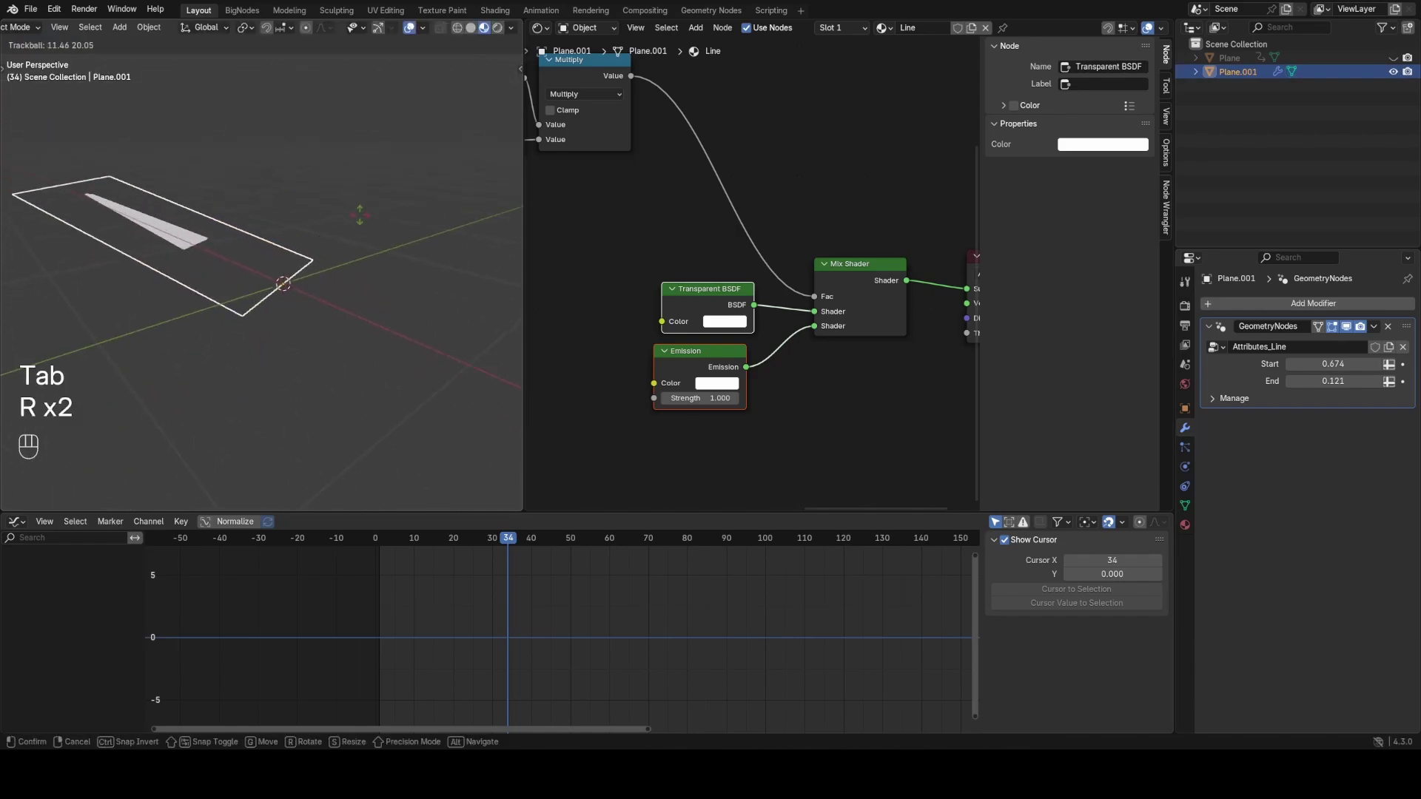
click(403, 250)
key(r)
click(389, 277)
middle_drag(389, 278, 346, 268)
scroll(349, 259, down, 3)
key(r)
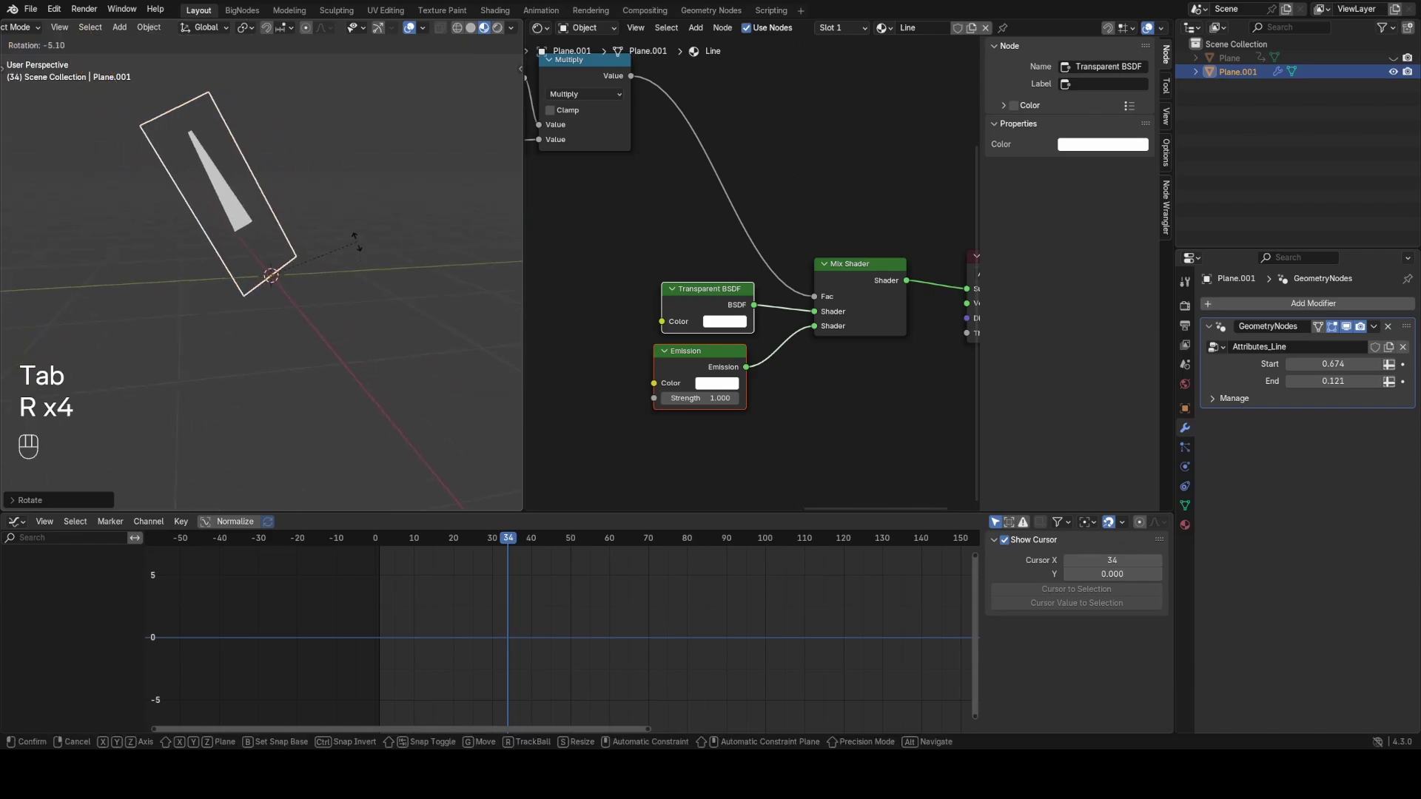
key(r)
click(362, 240)
Duplicate the streak plane twice in place and rotate each copy about the shared origin into a fan
key(shift+d)
key(Escape)
key(r)
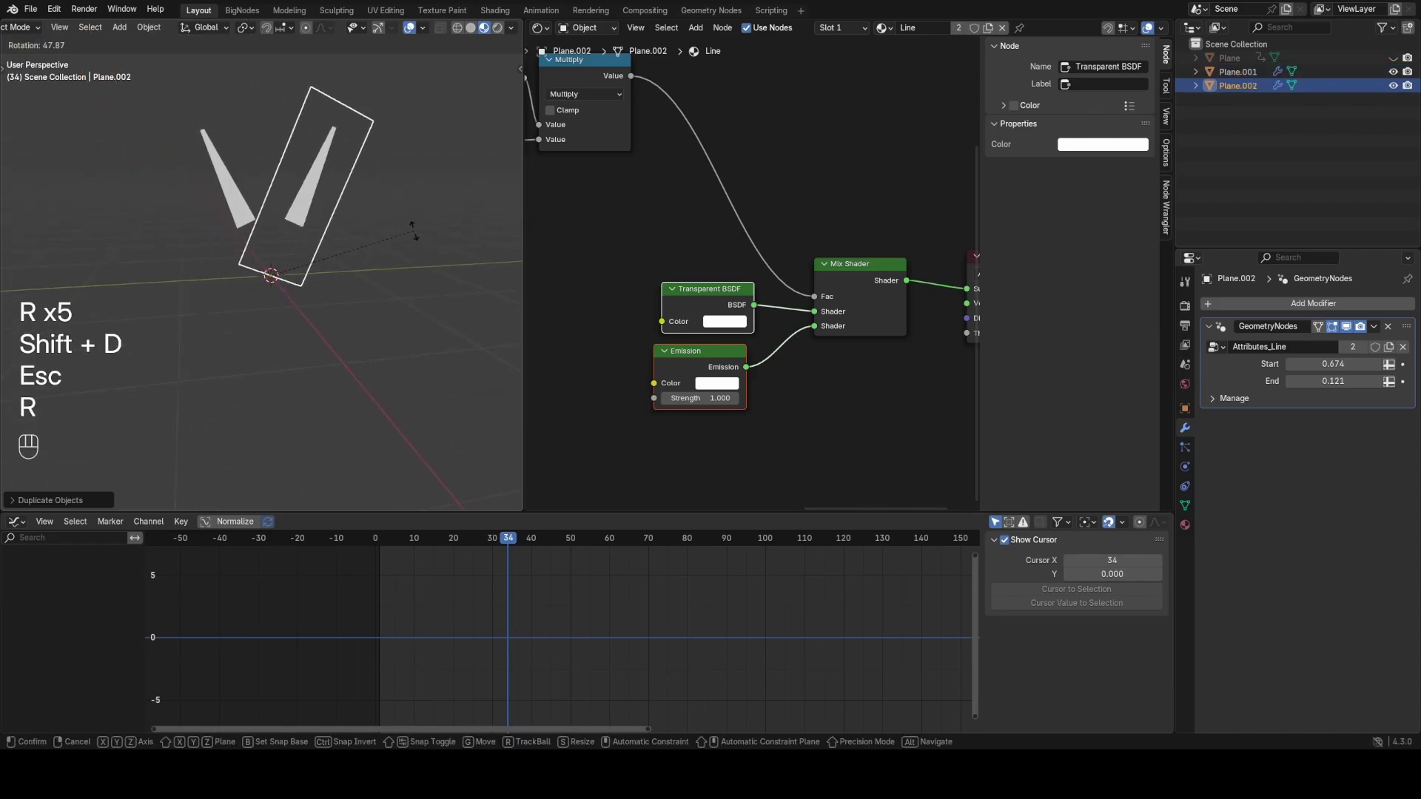
click(415, 228)
key(shift+d)
key(Escape)
key(r)
click(392, 194)
Scale up both duplicated streaks, making Plane.002 the largest, and tilt Plane.003 slightly with a trackball rotation
click(330, 166)
key(s)
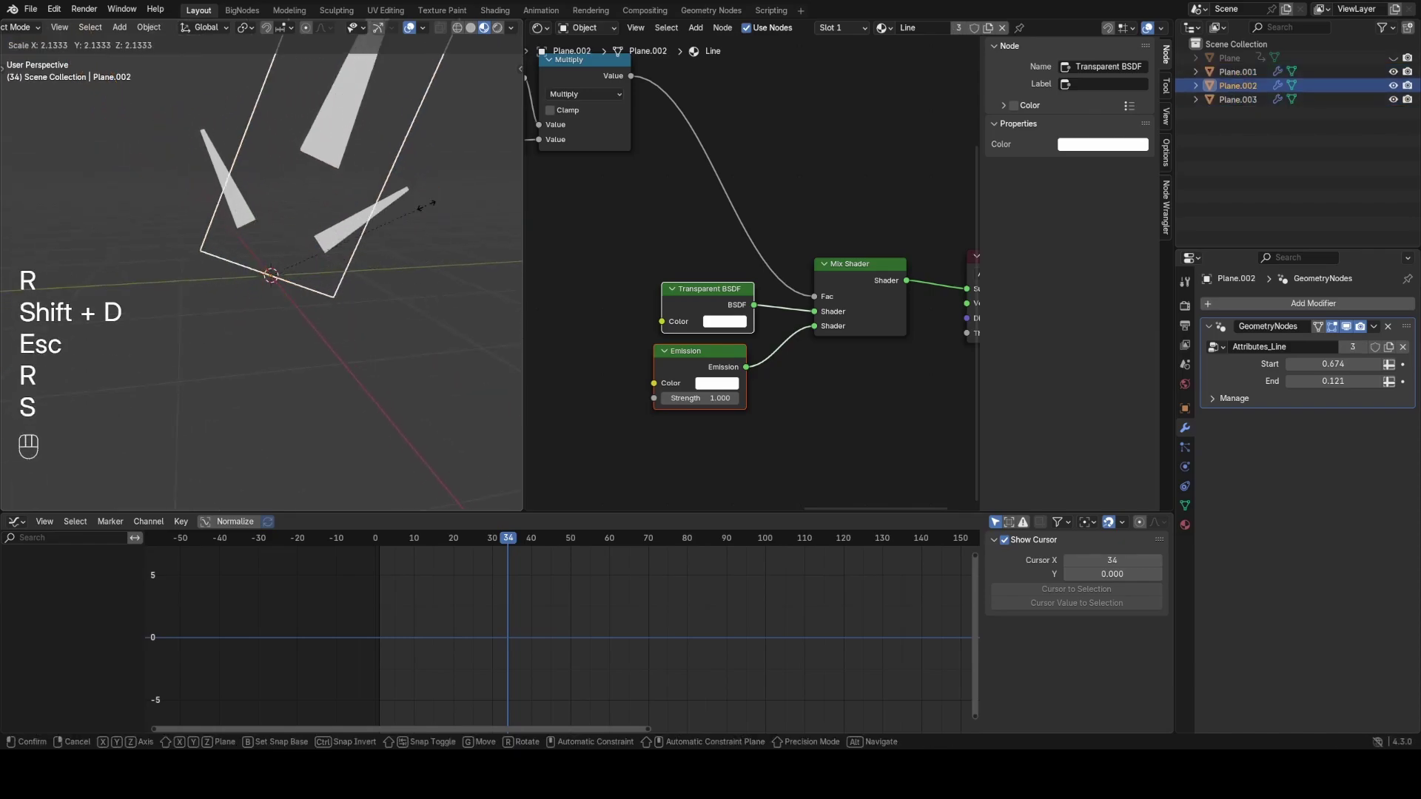
click(416, 215)
click(376, 231)
key(s)
click(445, 282)
key(r)
key(r)
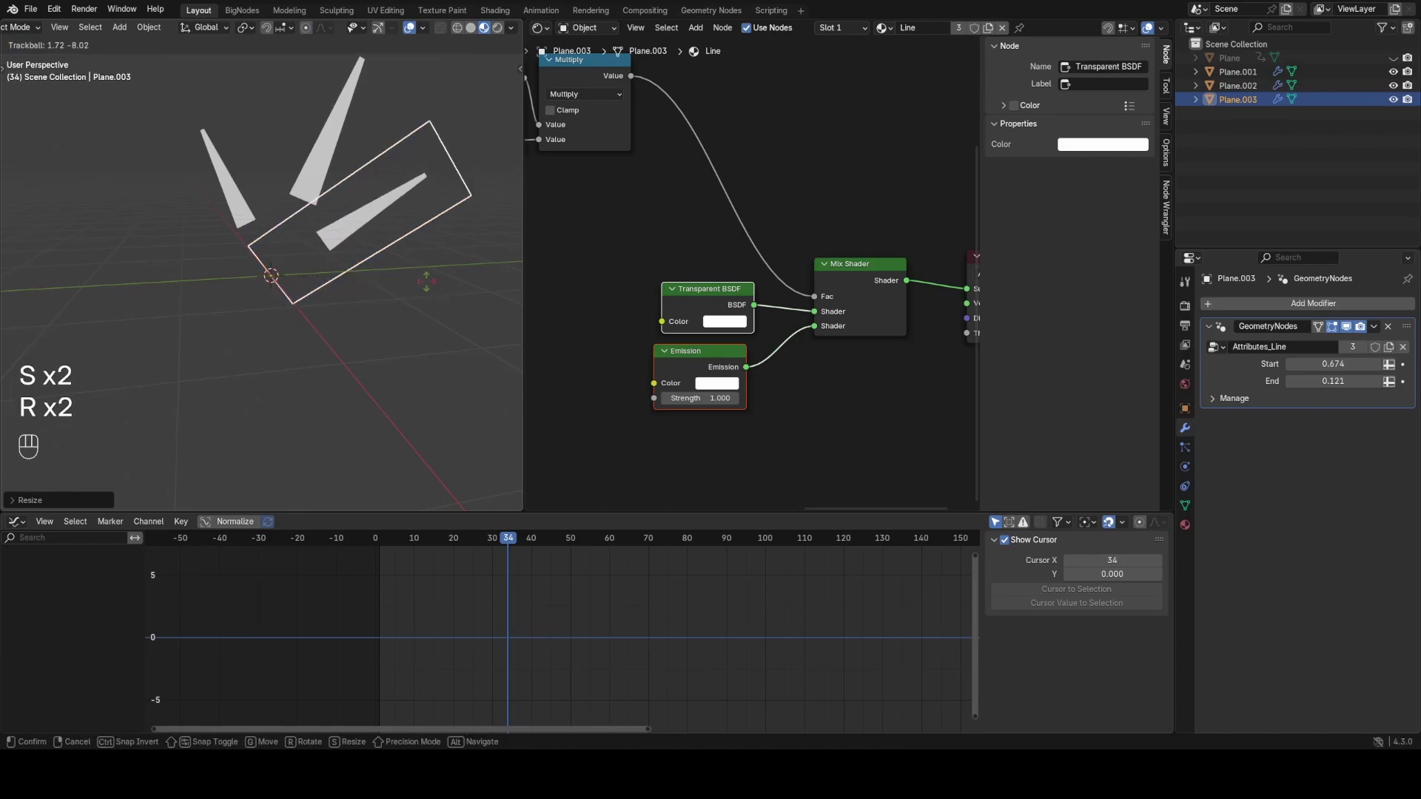
click(393, 267)
Duplicate Plane.003 in place and trackball-rotate the copy to the opposite side of the streak fan
key(shift+d)
key(Escape)
key(r)
key(r)
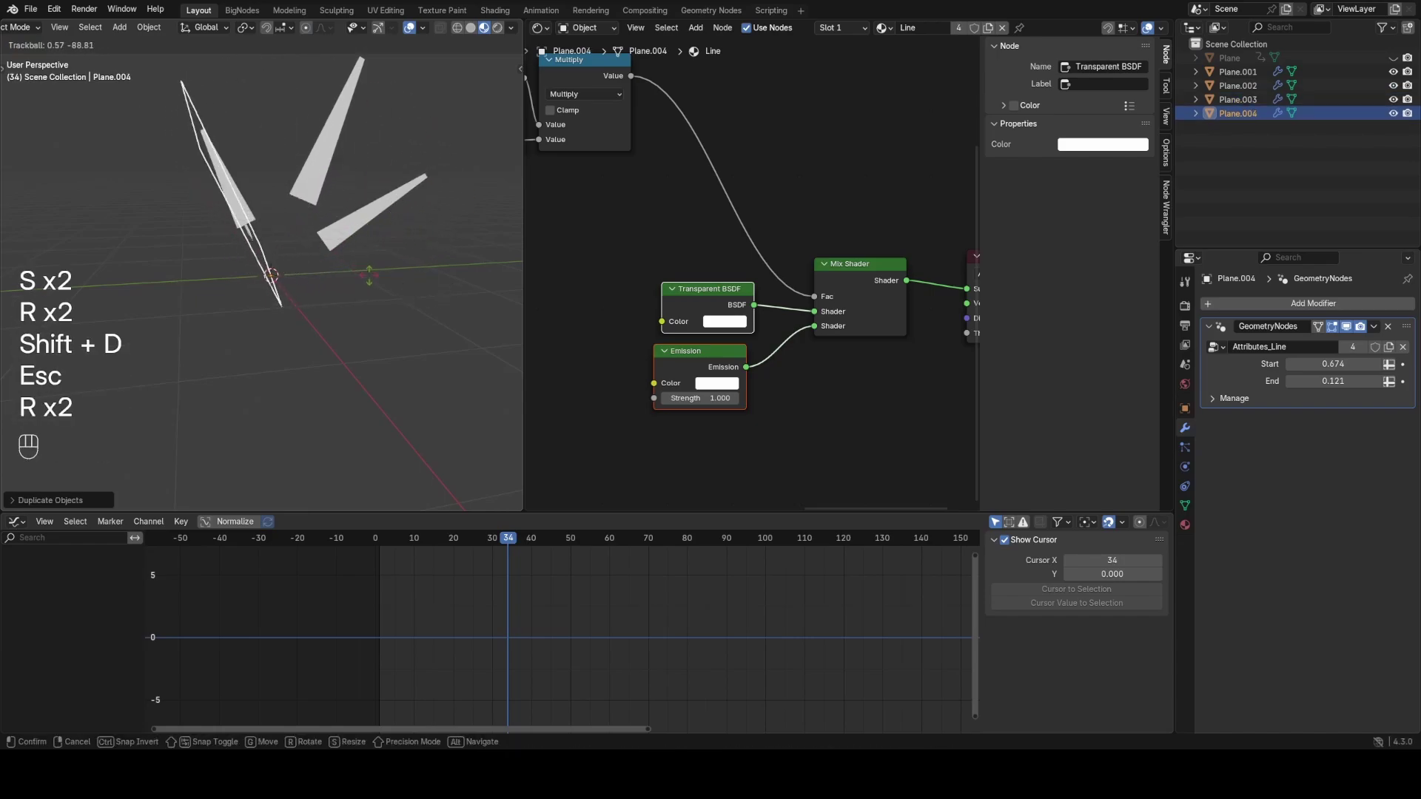
click(367, 272)
middle_drag(367, 272, 327, 295)
middle_drag(327, 294, 307, 279)
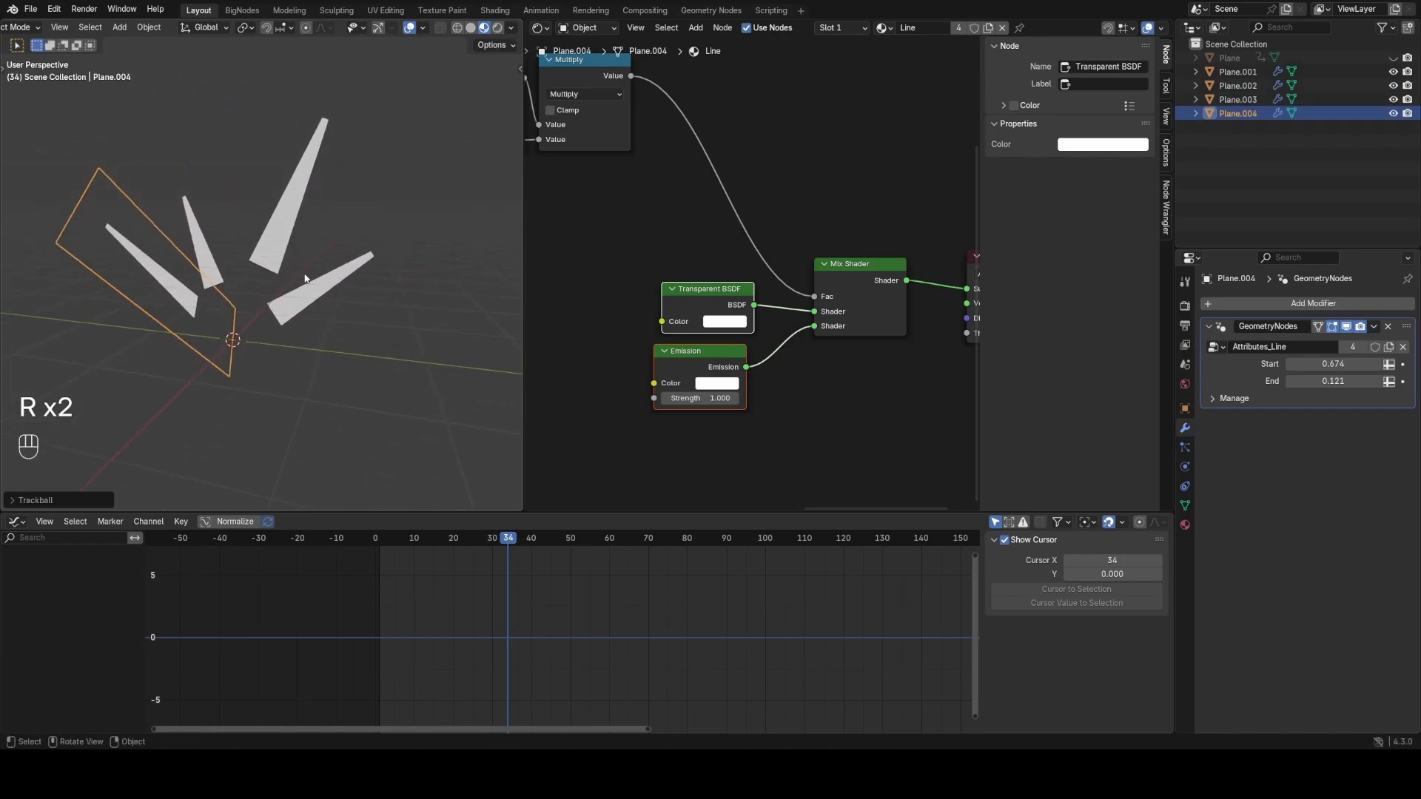
Set Plane.001's Start to 1.197 and End to 0.606 to offset its streak from the others
mouse_move(1335, 364)
shift+mouse_down()
mouse_move(1302, 363)
mouse_move(1406, 364)
mouse_move(1331, 381)
mouse_move(1341, 363)
mouse_move(1406, 364)
mouse_move(1325, 381)
shift+mouse_up()
click(245, 225)
click(214, 230)
Review the Line material's node chain, focusing on the Less Than and Greater Than nodes driven by the start and end attributes
shift+middle_drag(302, 285, 337, 293)
scroll(747, 272, down, 8)
middle_drag(585, 258, 888, 294)
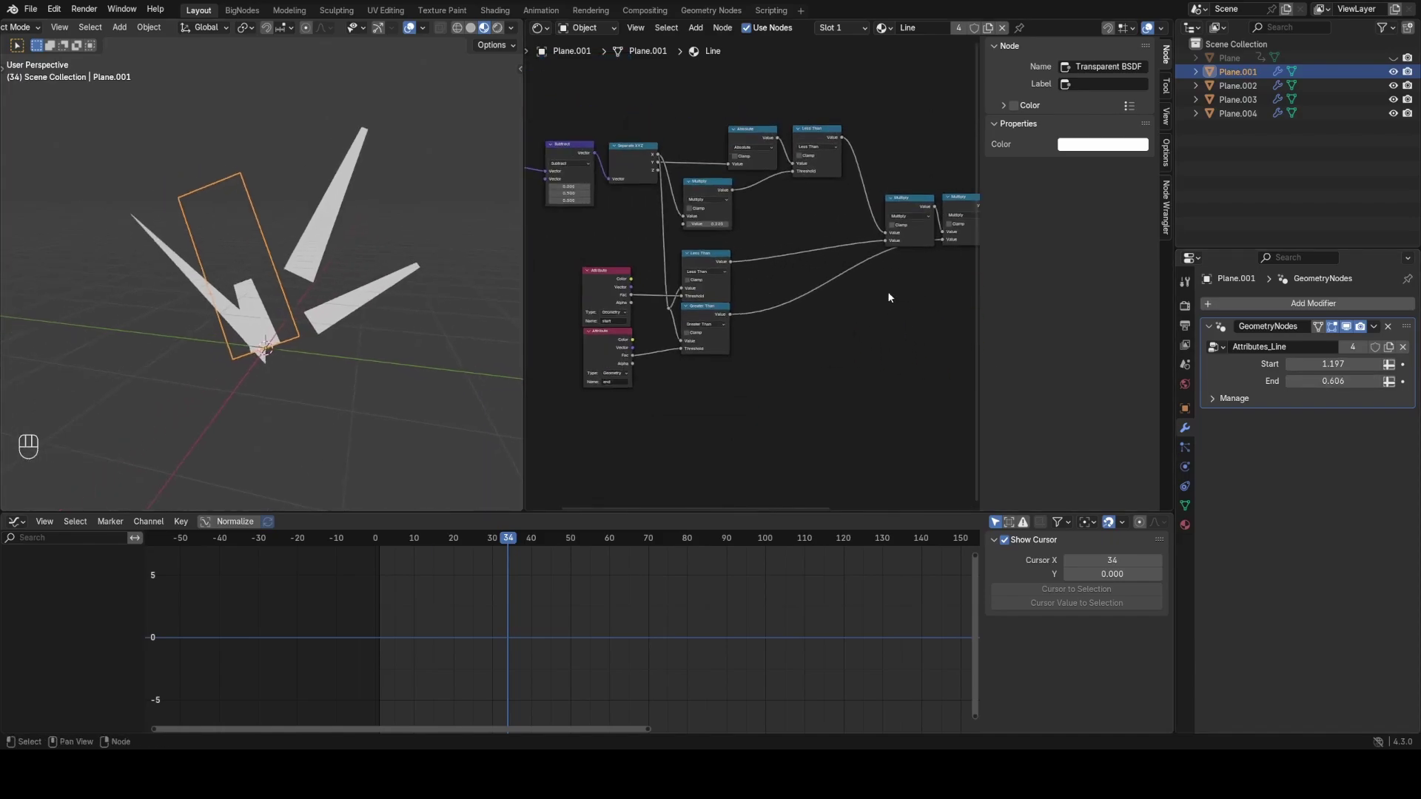
scroll(749, 273, up, 3)
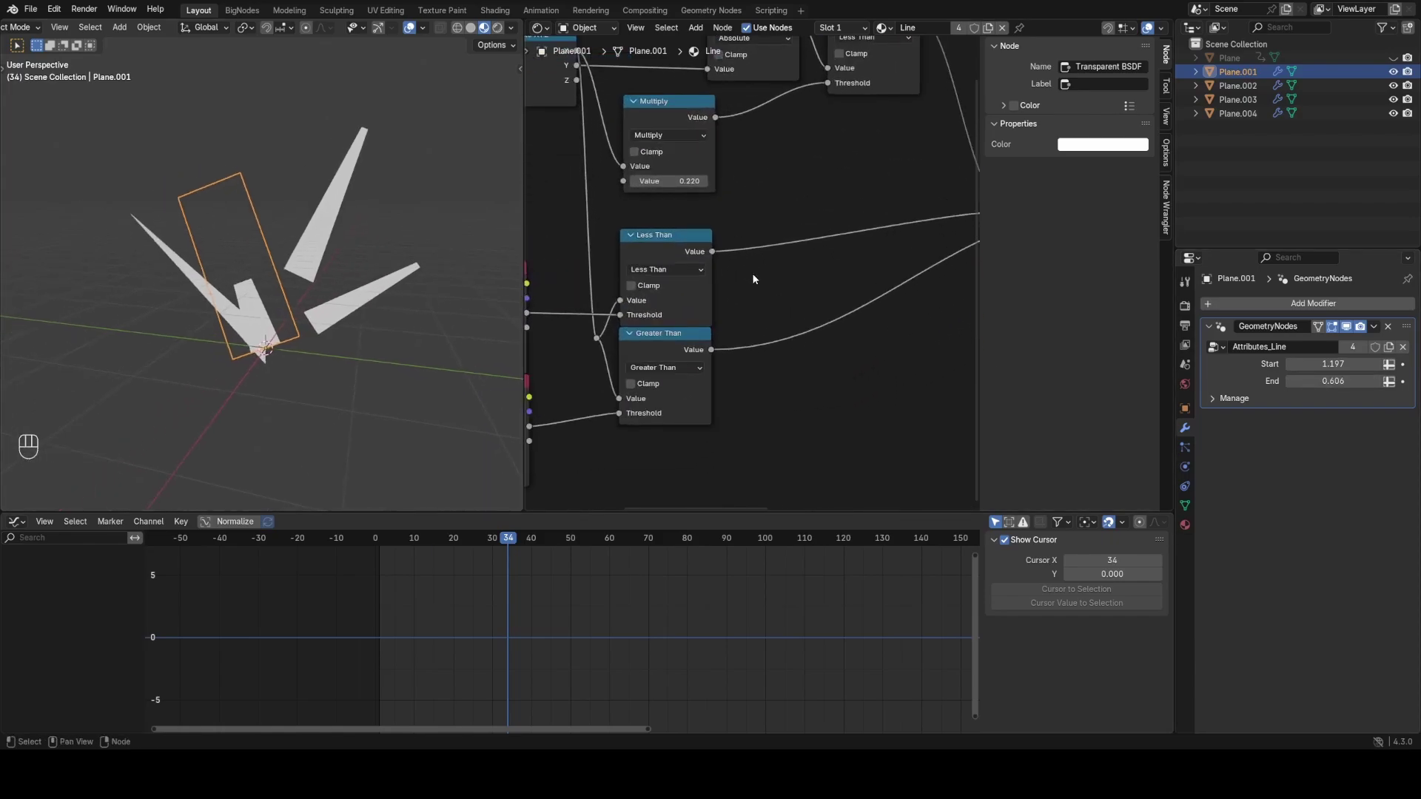
drag(803, 389, 690, 264)
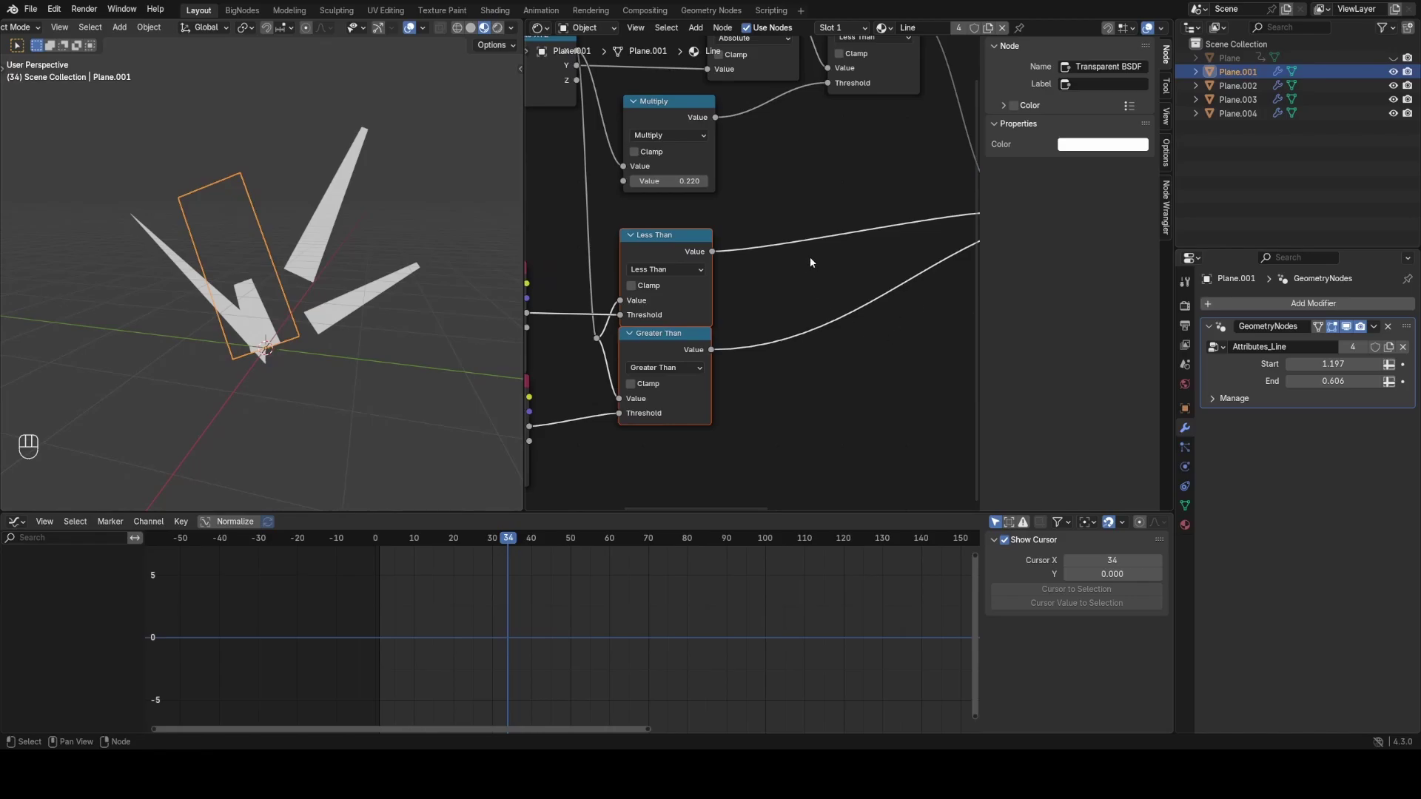
click(865, 309)
scroll(886, 342, down, 3)
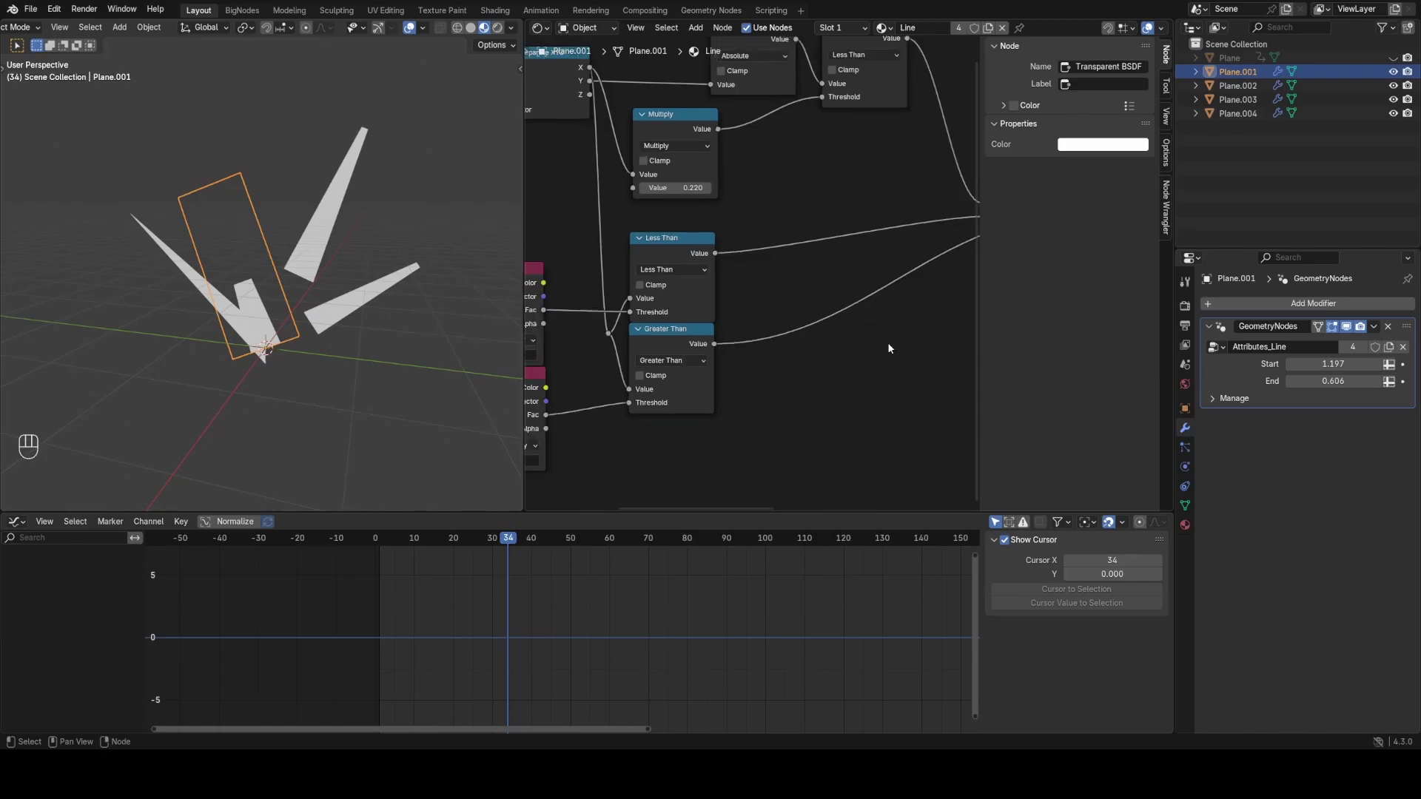
scroll(877, 333, down, 2)
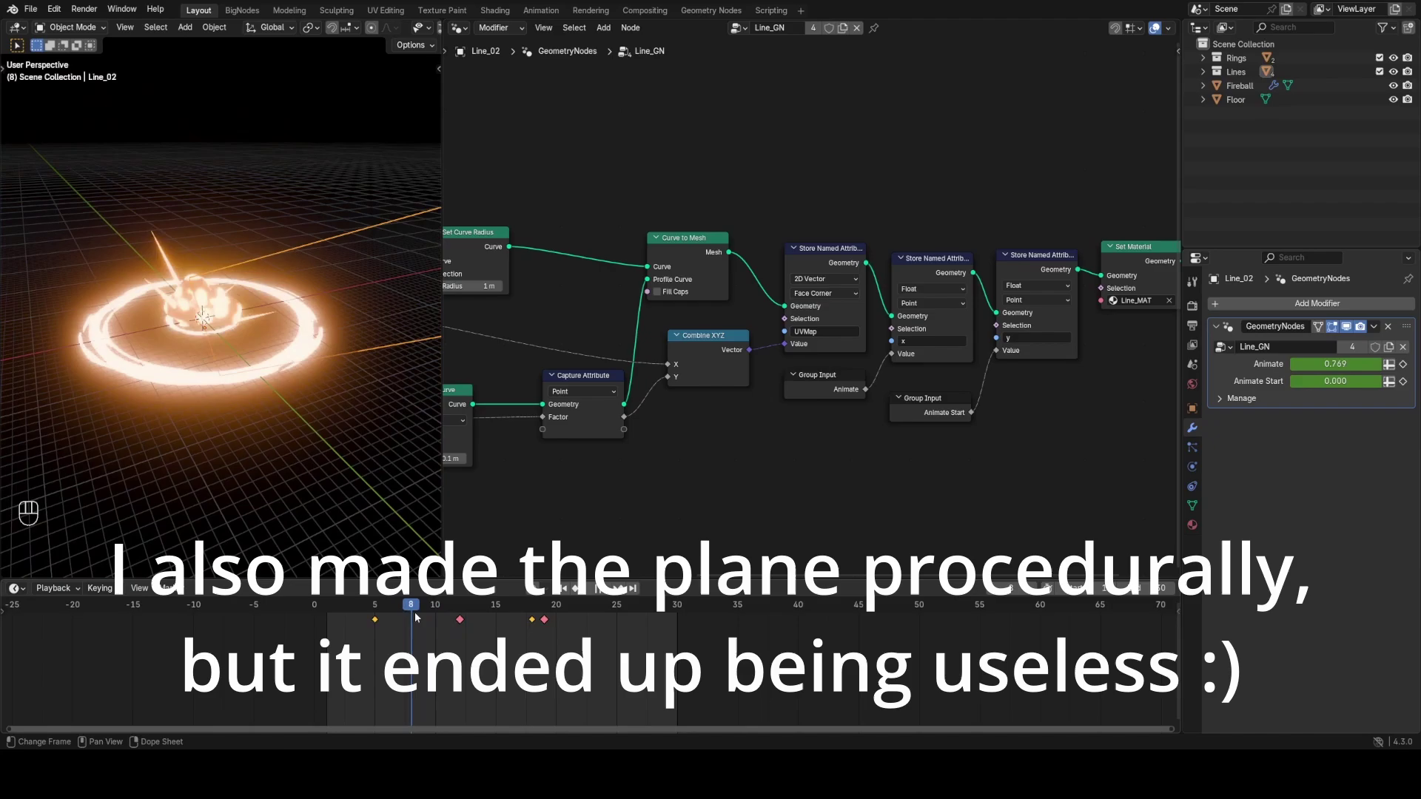
In the finished explosion scene, scrub the timeline to frame 16 and play the animation to preview the line streaks
drag(415, 611, 501, 587)
key(space)
key(space)
click(167, 211)
key(space)
key(space)
Select the Line_04 streak, save the file and play the explosion animation from a higher viewpoint
click(319, 155)
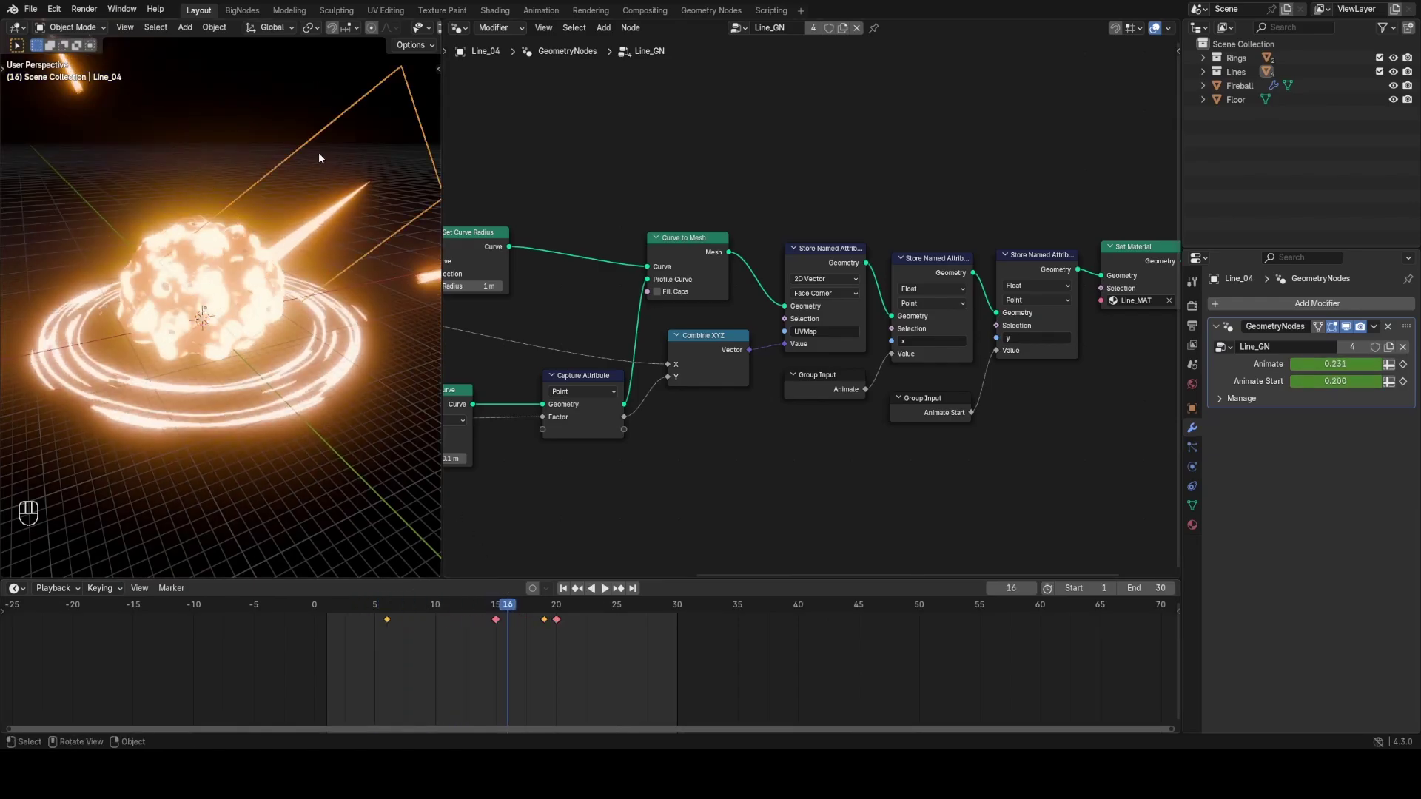
click(257, 143)
middle_drag(335, 356, 337, 310)
key(ctrl+s)
key(space)
key(space)
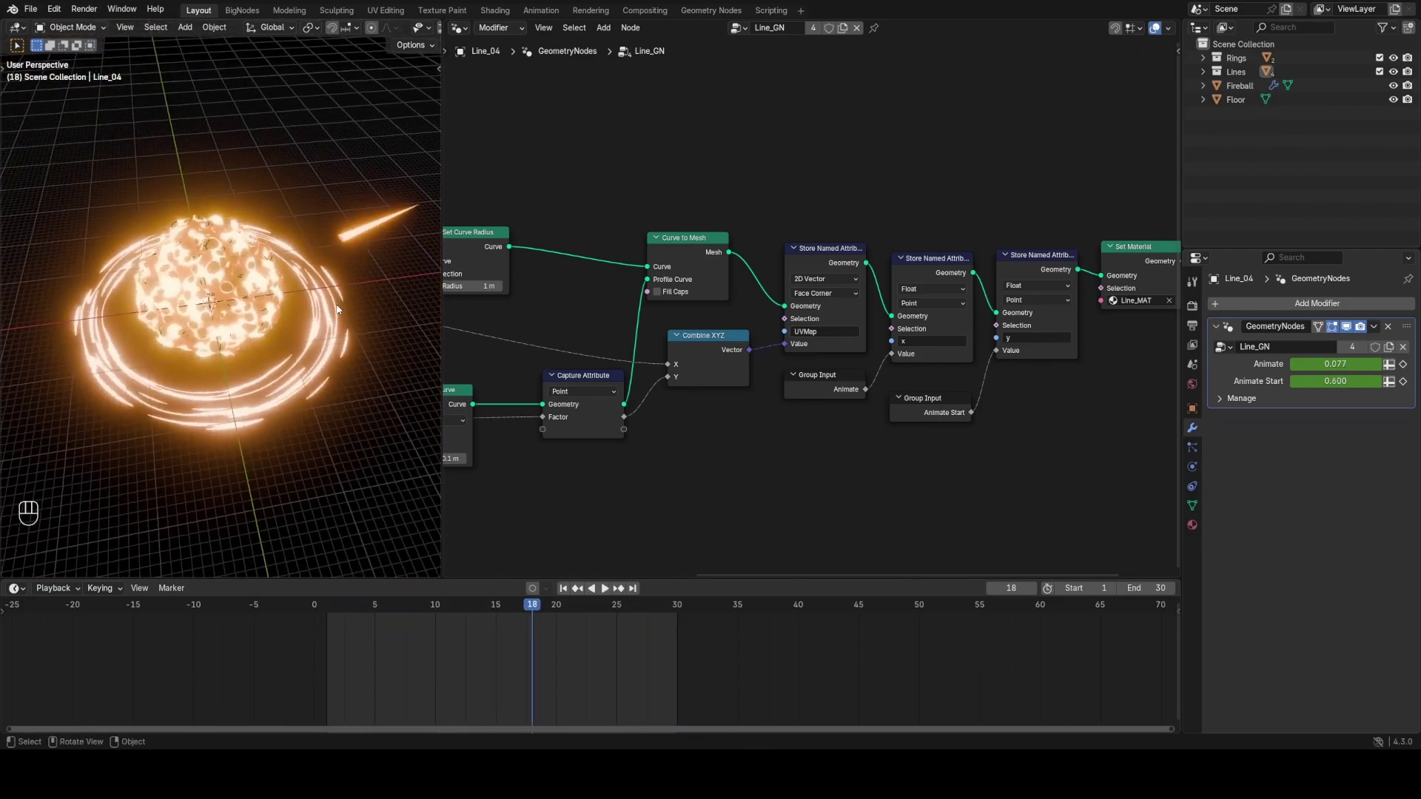